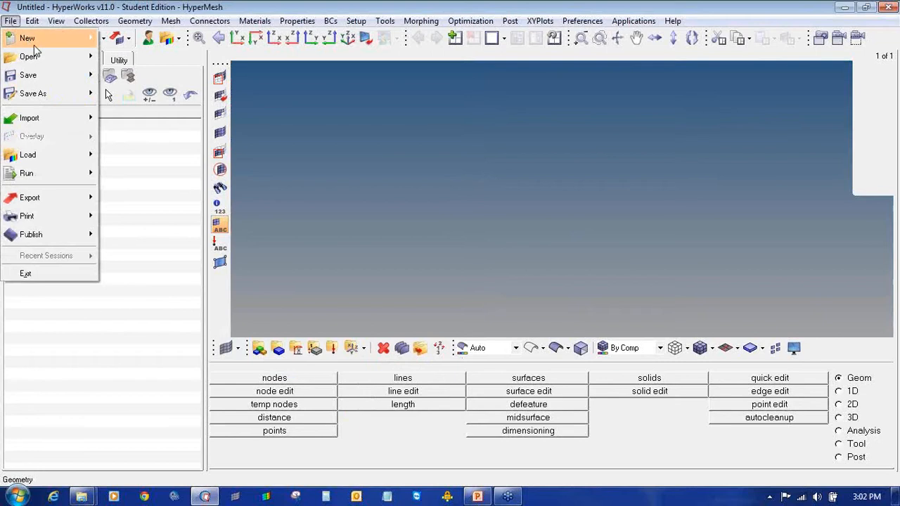
# Open the HyperMesh model in Tutorial 1 of the AOC2014 Day5 Online Training session Analysis Part-3 folder.
pyautogui.moveTo(51, 58)
pyautogui.click(128, 93)
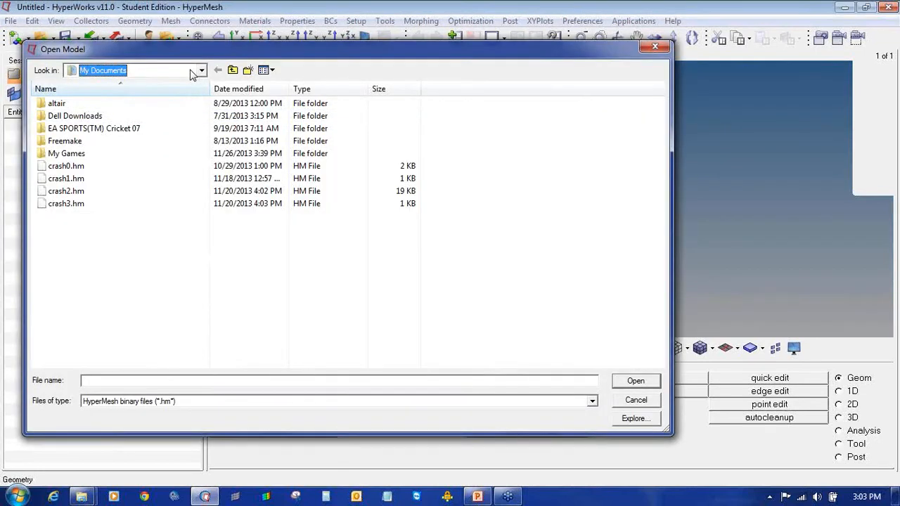
pyautogui.click(196, 71)
pyautogui.click(192, 235)
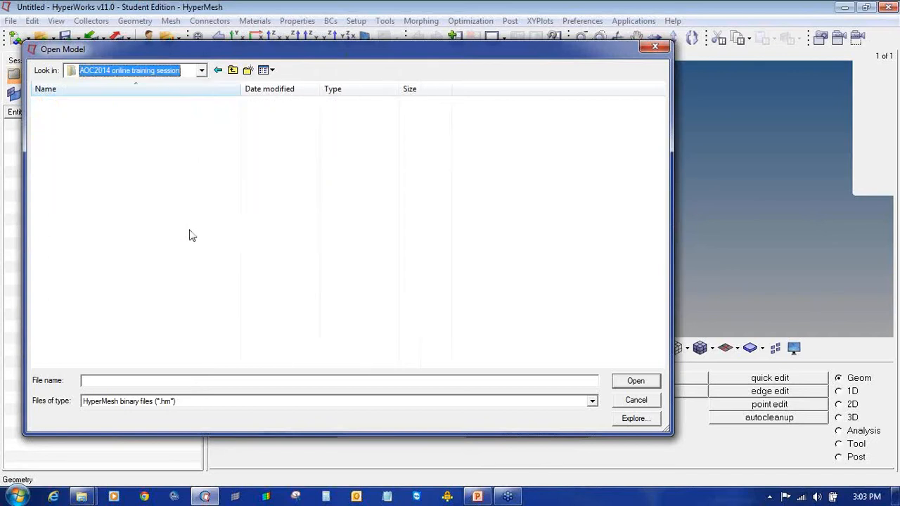
pyautogui.doubleClick(162, 183)
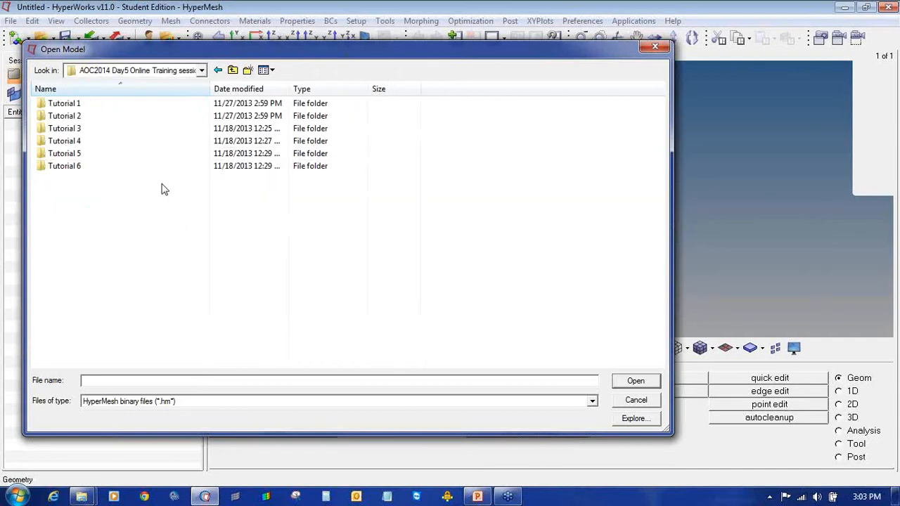
pyautogui.doubleClick(139, 106)
pyautogui.click(139, 106)
pyautogui.doubleClick(138, 106)
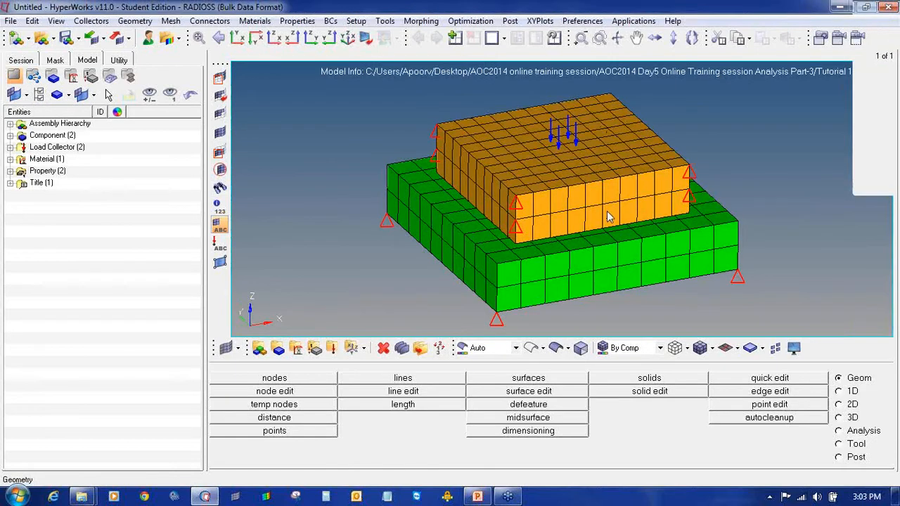
# Examine the pressure loads and corner constraints on the two stacked blocks with the load labels temporarily displayed.
pyautogui.keyDown('ctrl'); pyautogui.moveTo(624, 214); pyautogui.dragTo(643, 220); pyautogui.keyUp('ctrl')
pyautogui.click(223, 243)
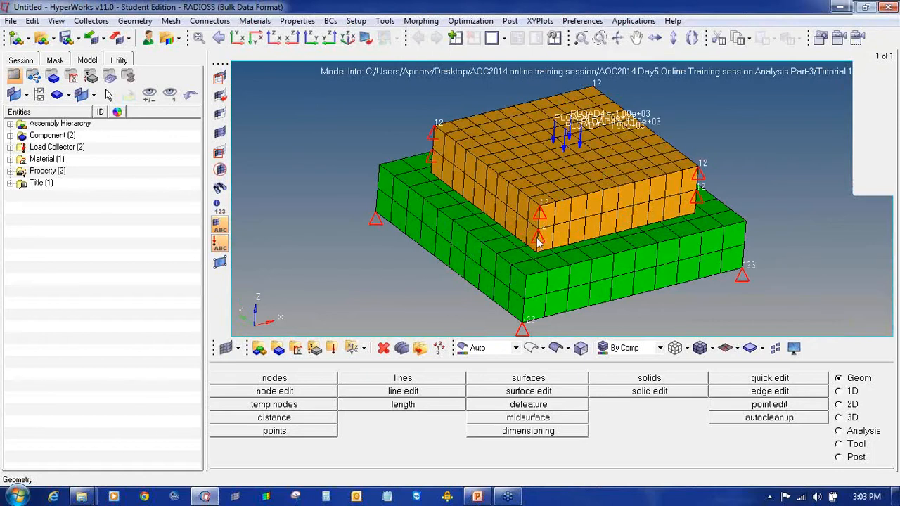
pyautogui.keyDown('ctrl'); pyautogui.moveTo(540, 244); pyautogui.dragTo(589, 235); pyautogui.keyUp('ctrl')
pyautogui.scroll(5, 566, 251)
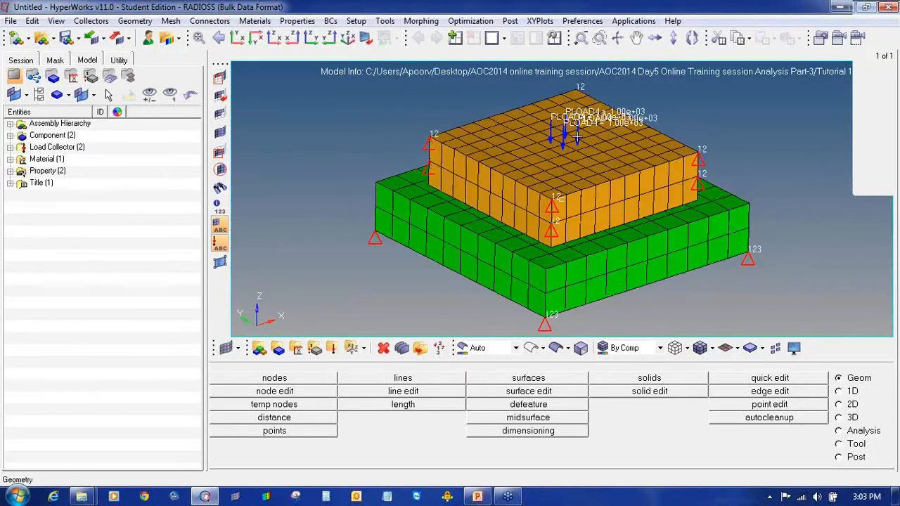
pyautogui.scroll(2, 570, 163)
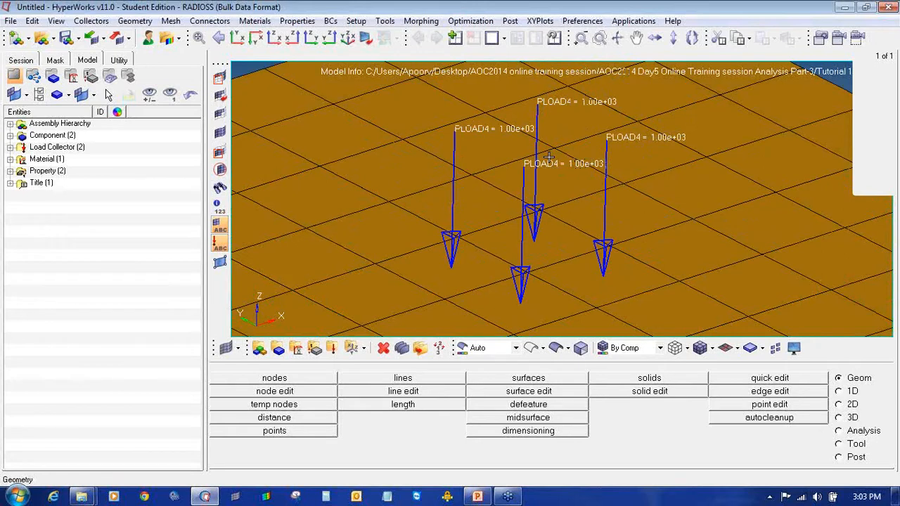
pyautogui.keyDown('ctrl'); pyautogui.moveTo(549, 156); pyautogui.dragTo(569, 161, button='right'); pyautogui.keyUp('ctrl')
pyautogui.keyDown('ctrl'); pyautogui.scroll(-3, 569, 161); pyautogui.keyUp('ctrl')
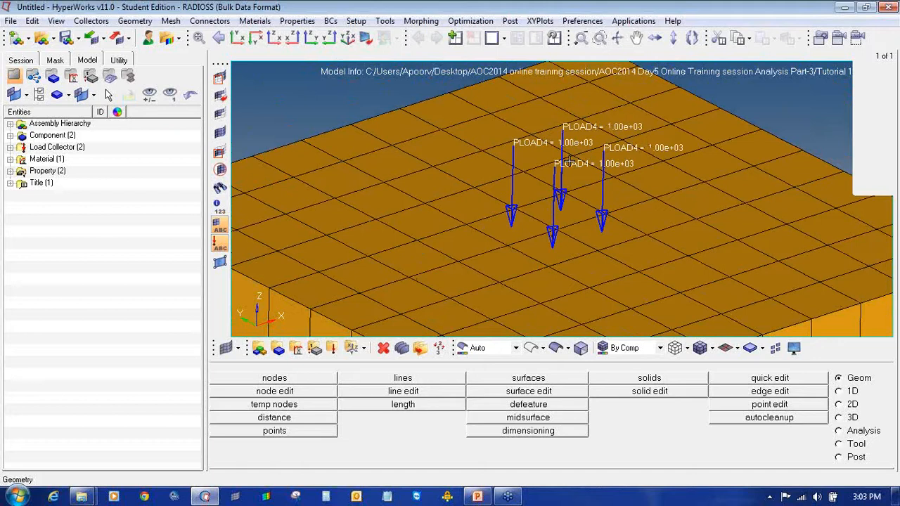
pyautogui.keyDown('ctrl'); pyautogui.scroll(-5, 570, 161); pyautogui.keyUp('ctrl')
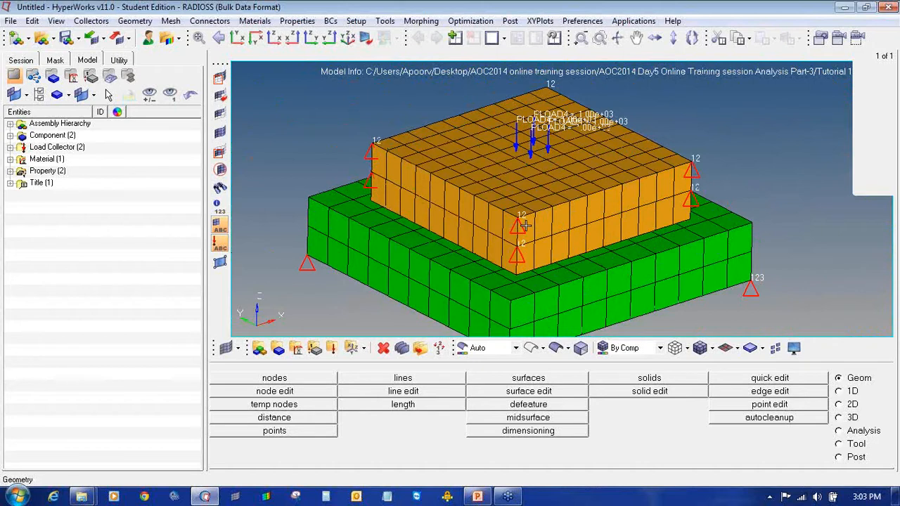
pyautogui.scroll(-4, 502, 241)
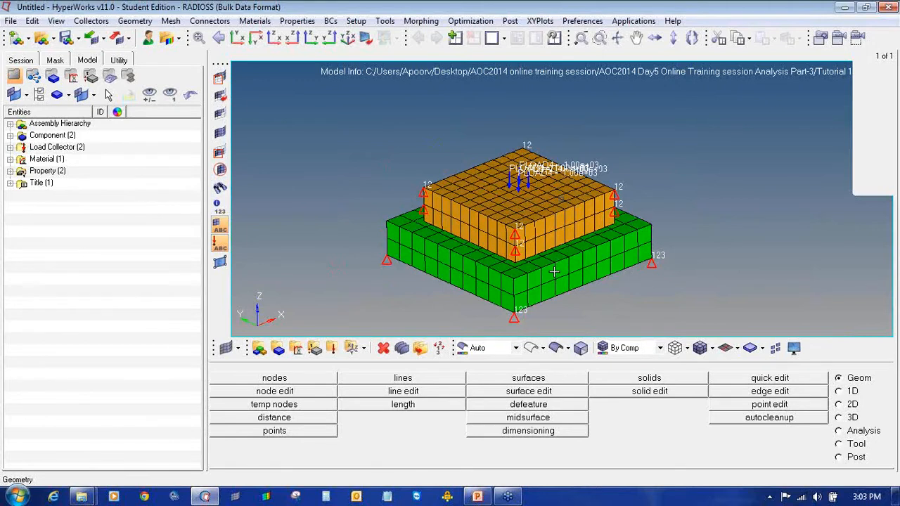
pyautogui.click(220, 243)
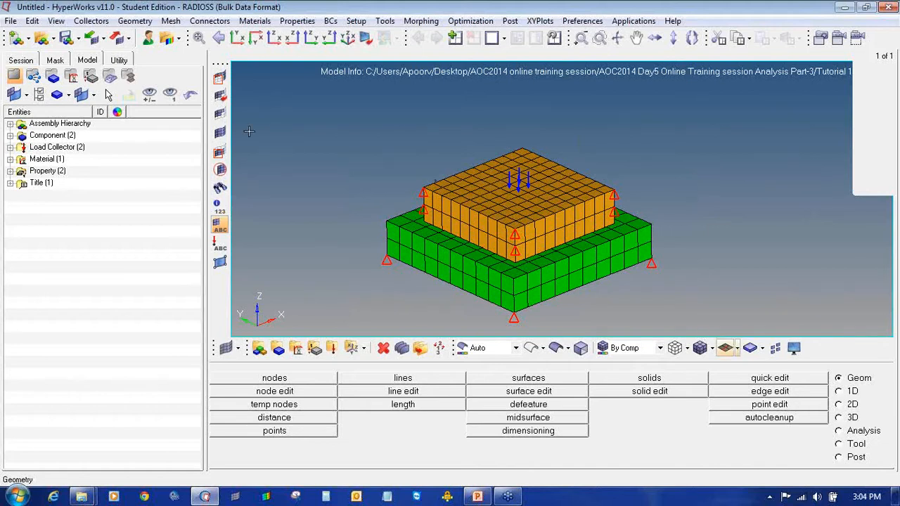
# Display the Utility browser and check its entry among the HyperMesh browsers.
pyautogui.click(121, 61)
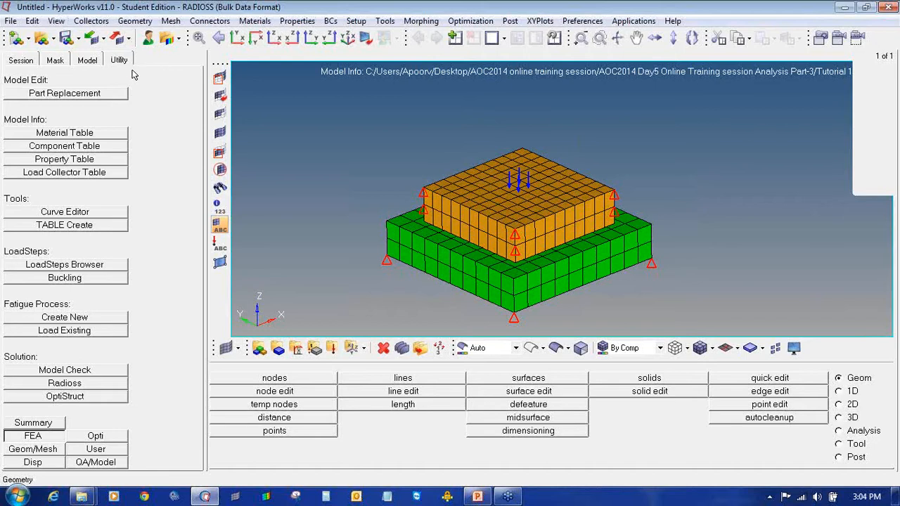
pyautogui.click(58, 21)
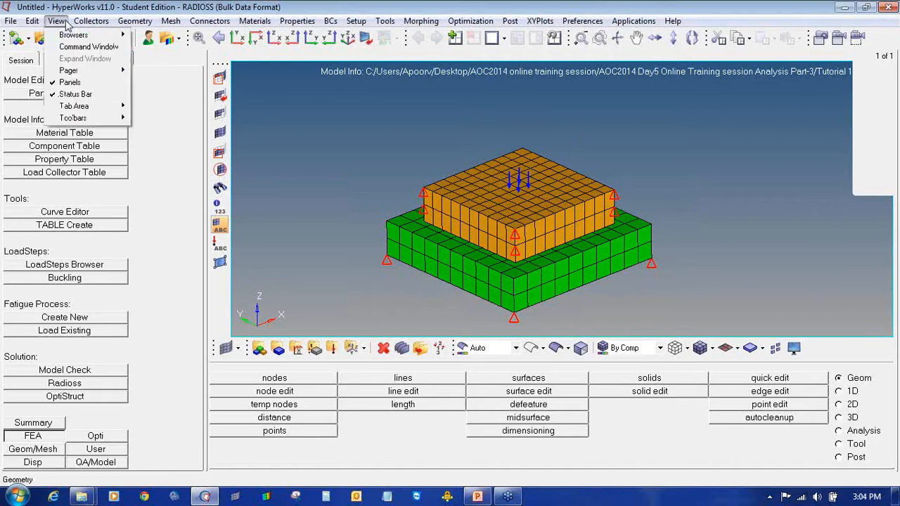
pyautogui.moveTo(77, 36)
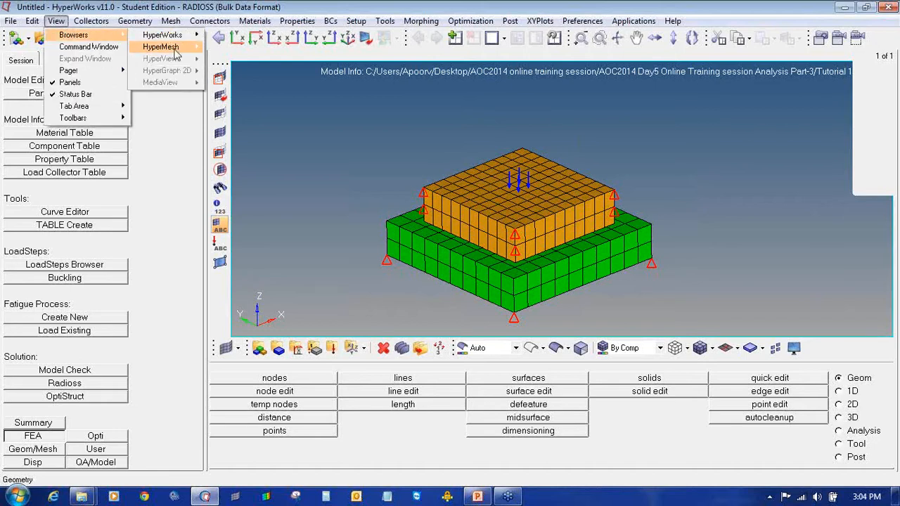
pyautogui.moveTo(177, 51)
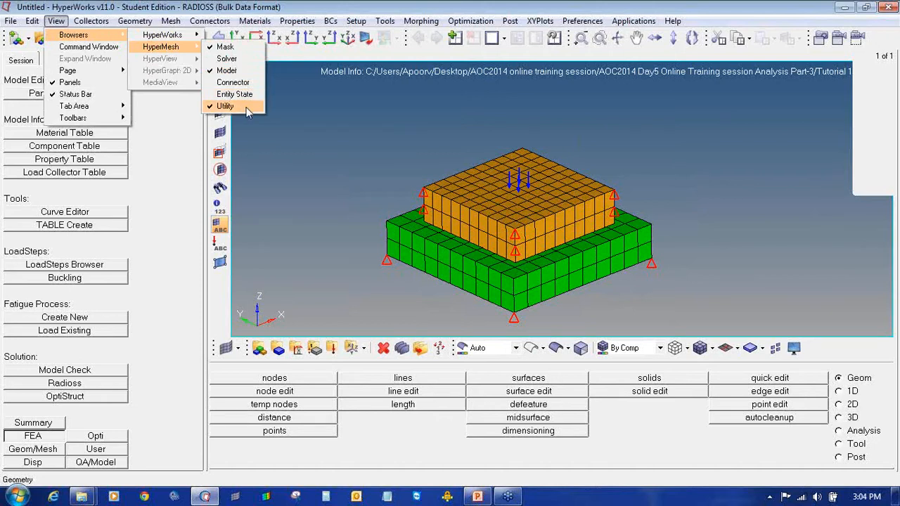
pyautogui.click(179, 121)
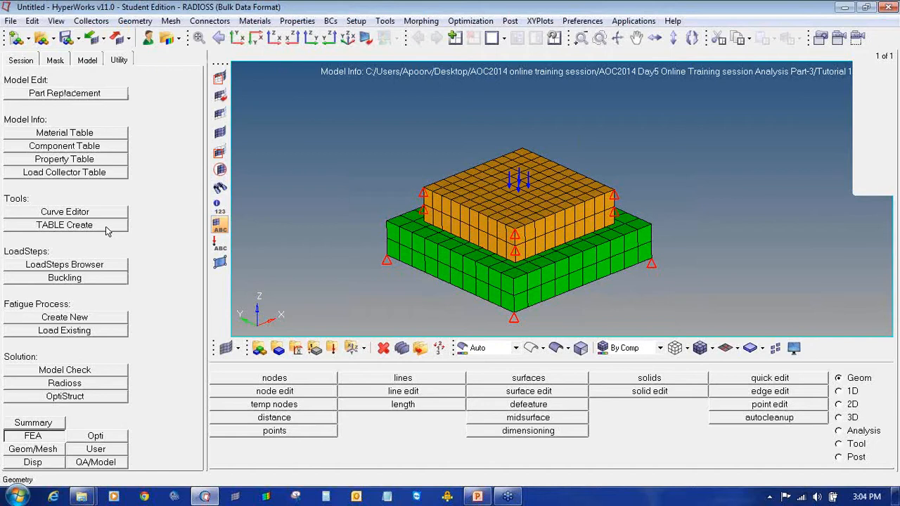
# Start a new TABLES1 table with the Create/Edit Table option and name it stree-strain.
pyautogui.click(65, 225)
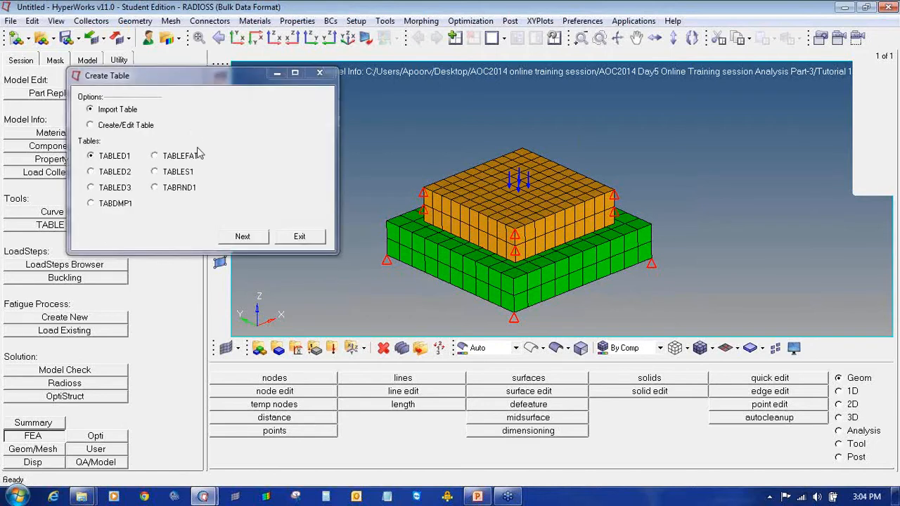
pyautogui.click(136, 128)
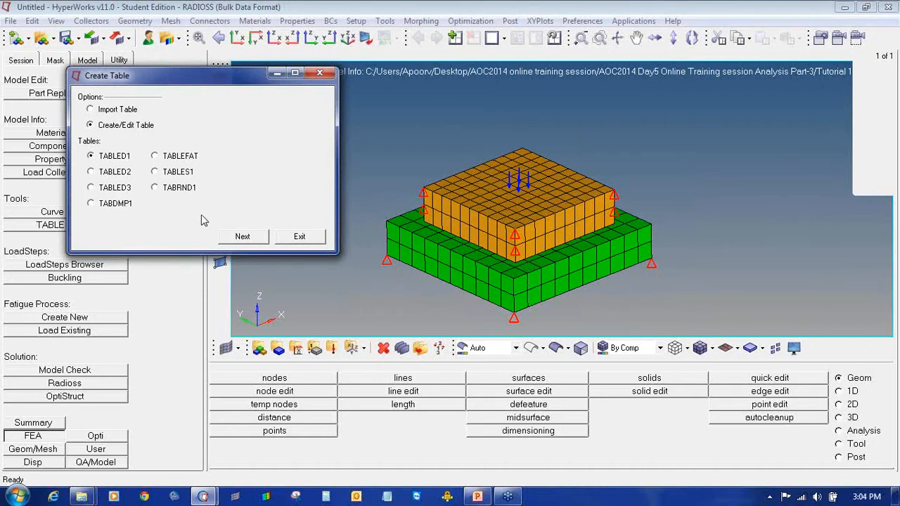
pyautogui.click(179, 175)
pyautogui.click(241, 238)
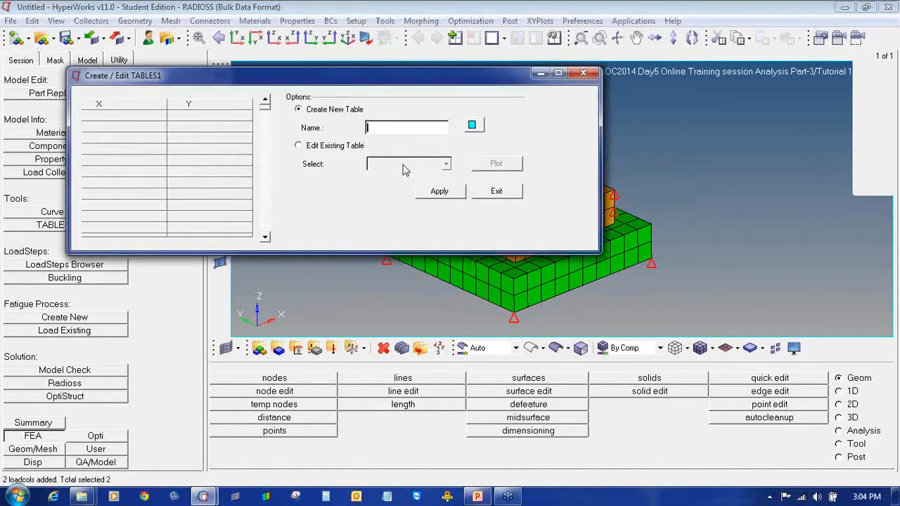
pyautogui.write('stree-strain')
# Enter X 0.0 and Y 850.0 as the first point of the stress-strain table.
pyautogui.click(138, 116)
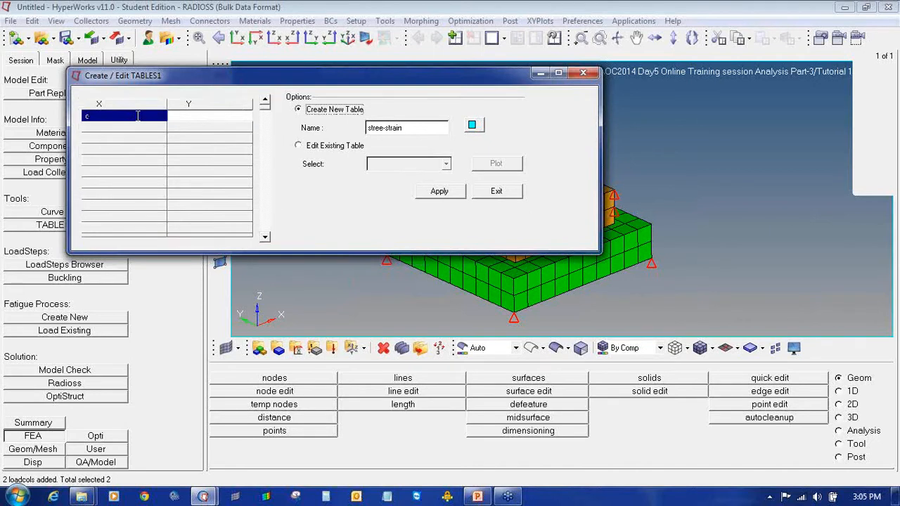
pyautogui.write('o')
pyautogui.press('BackSpace')
pyautogui.write('0')
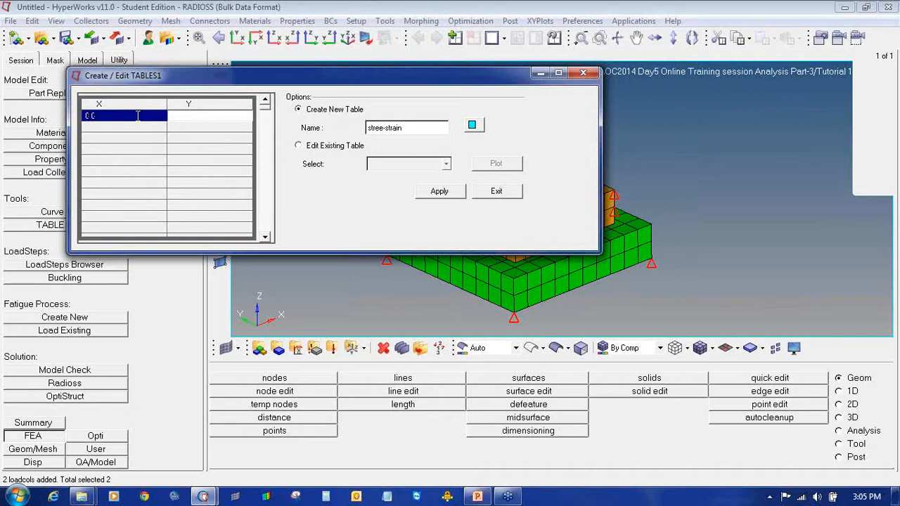
pyautogui.press('Tab')
pyautogui.click(184, 120)
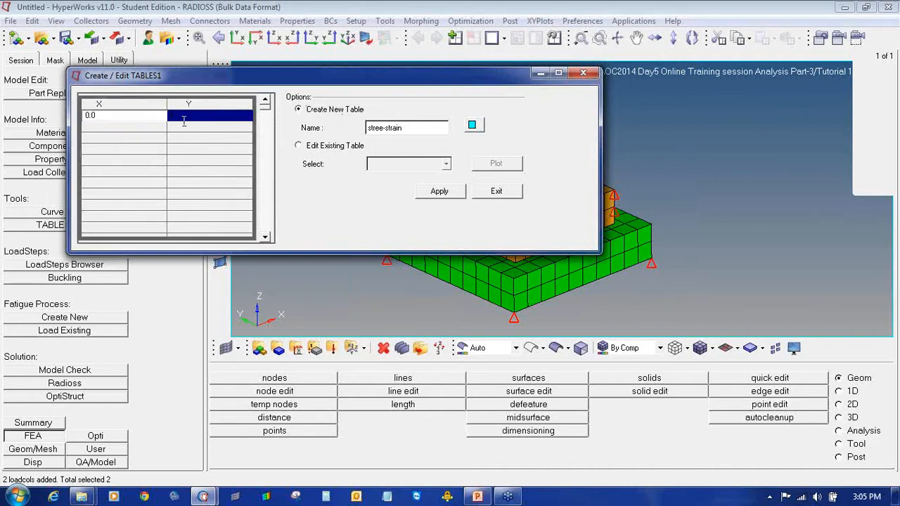
pyautogui.write('850.0')
# Enter X 0.199717 and Y 5940.0 as the second point and create the table.
pyautogui.click(155, 129)
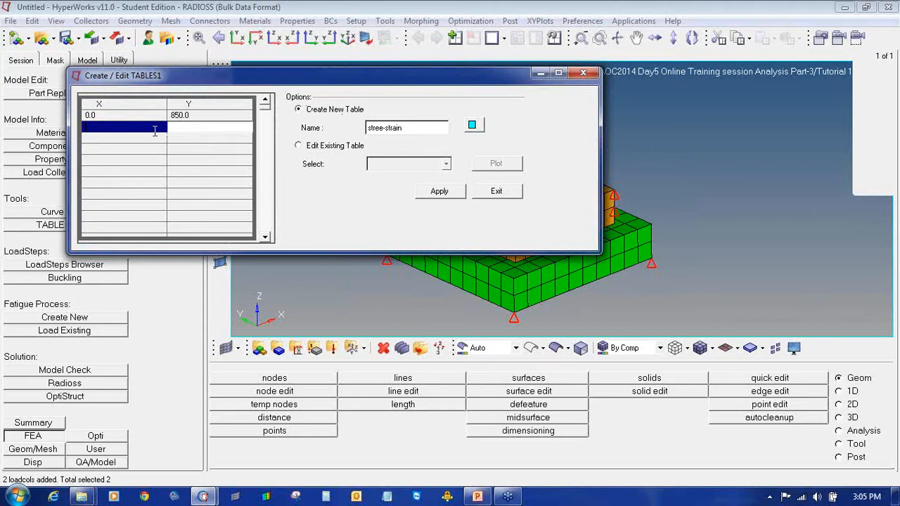
pyautogui.write('0.192717')
pyautogui.click(187, 133)
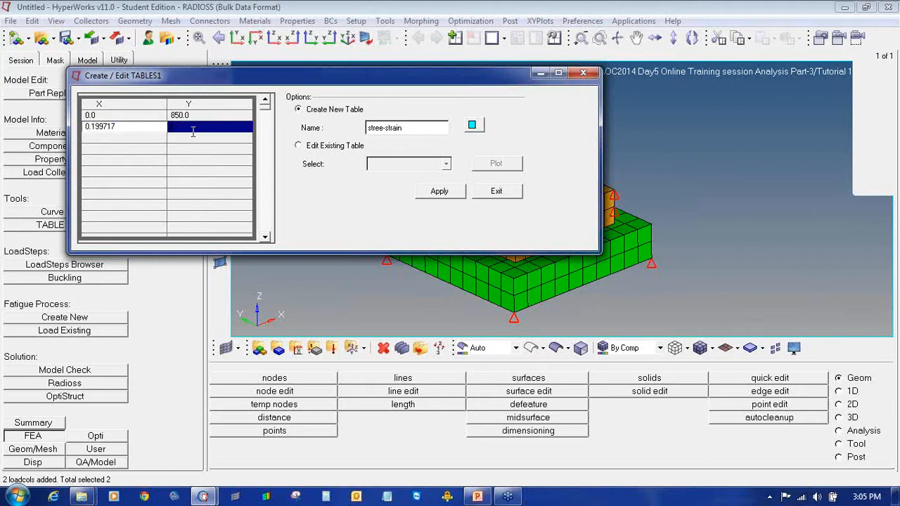
pyautogui.write('5940.0')
pyautogui.click(443, 194)
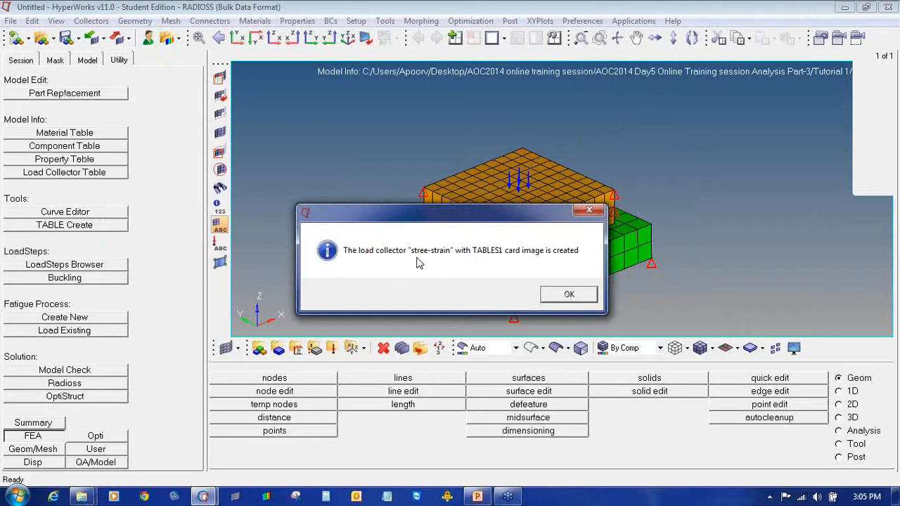
pyautogui.click(568, 295)
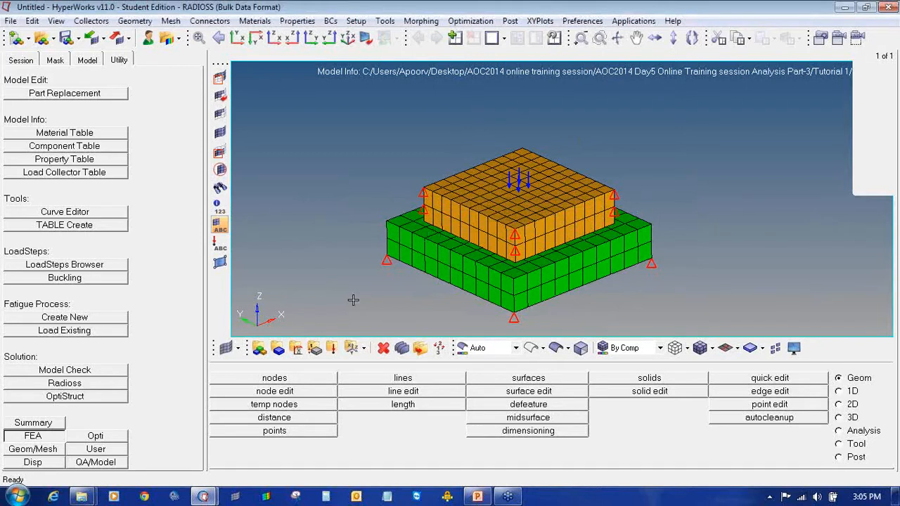
# Select the steel material for updating and open its MAT1 card for editing.
pyautogui.click(296, 348)
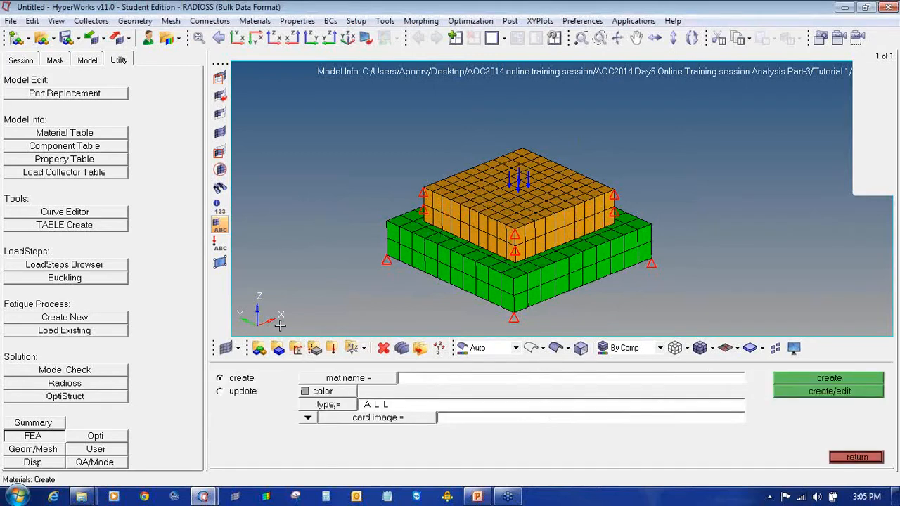
pyautogui.click(250, 394)
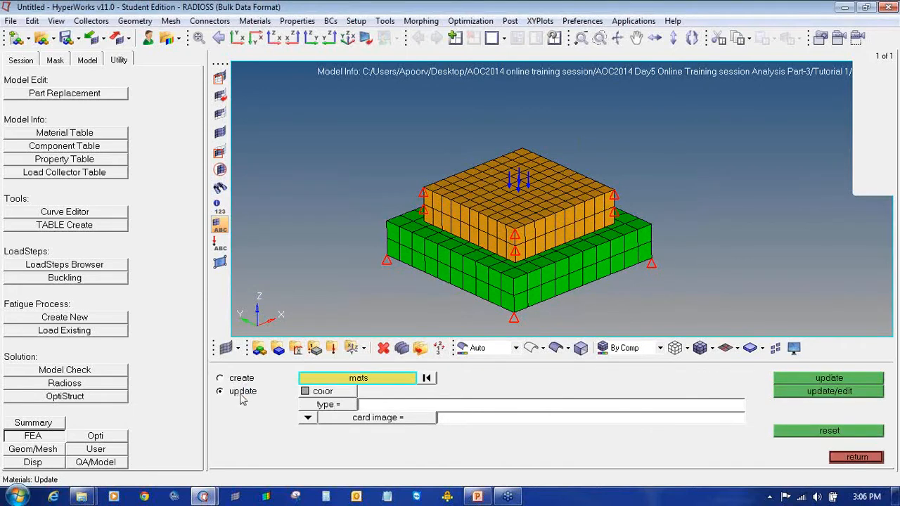
pyautogui.click(328, 382)
pyautogui.click(219, 378)
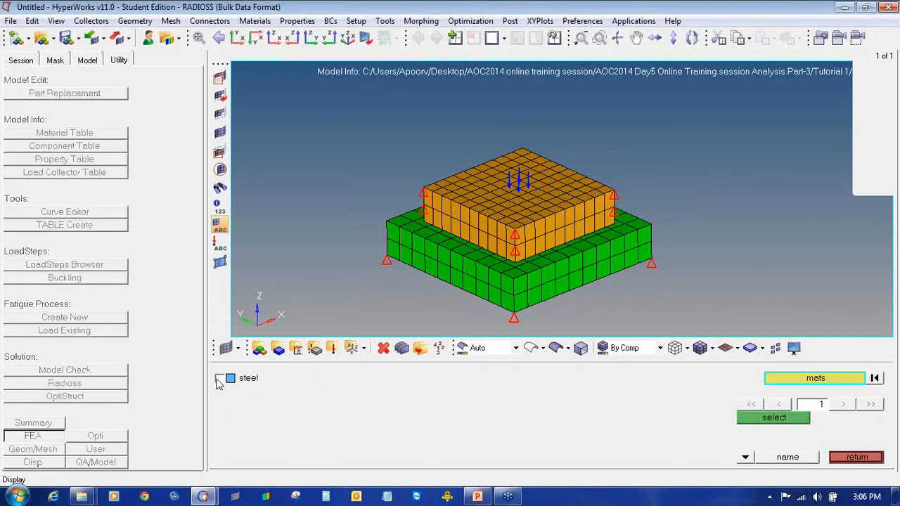
pyautogui.click(740, 420)
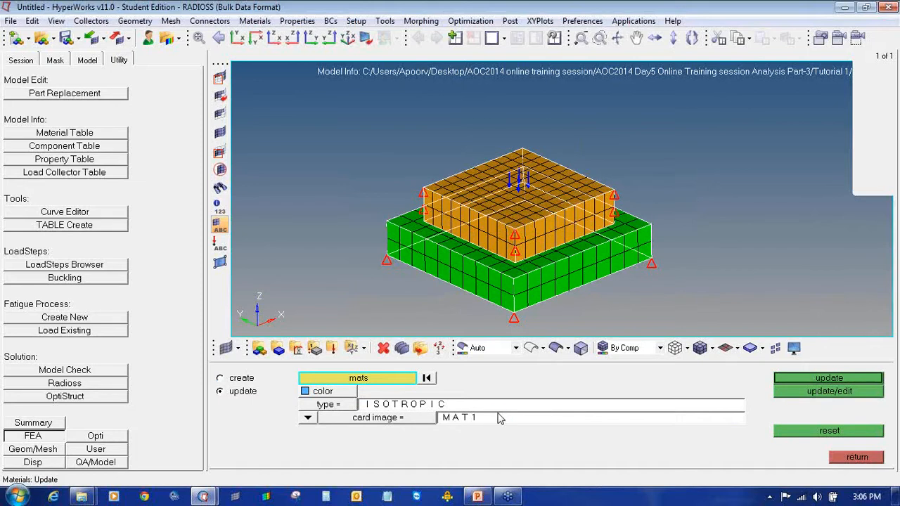
pyautogui.click(83, 62)
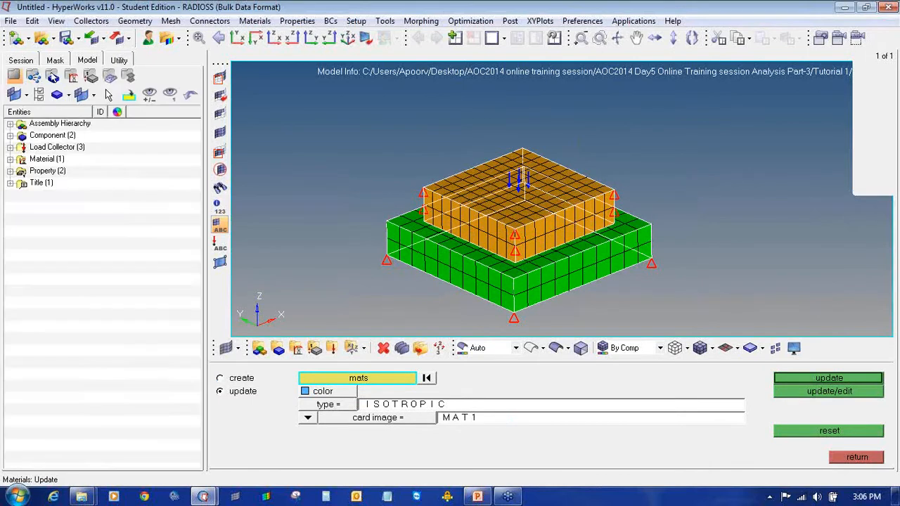
pyautogui.click(10, 159)
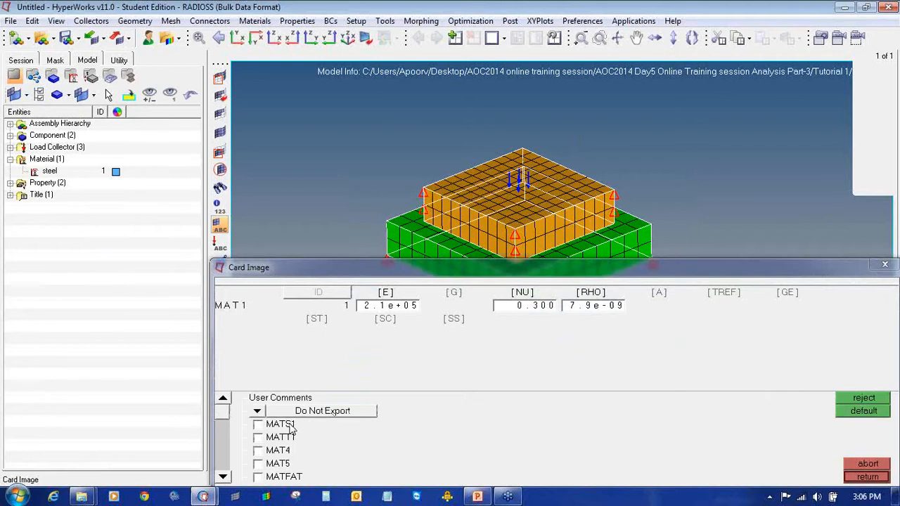
# Add the MATS1 card to the steel material and assign the stree-strain table as its TID.
pyautogui.click(291, 428)
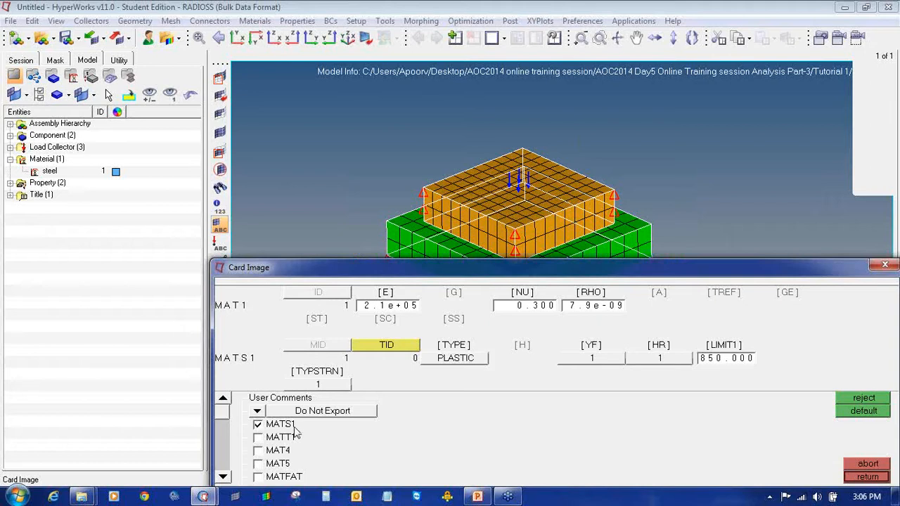
pyautogui.click(385, 355)
pyautogui.click(317, 426)
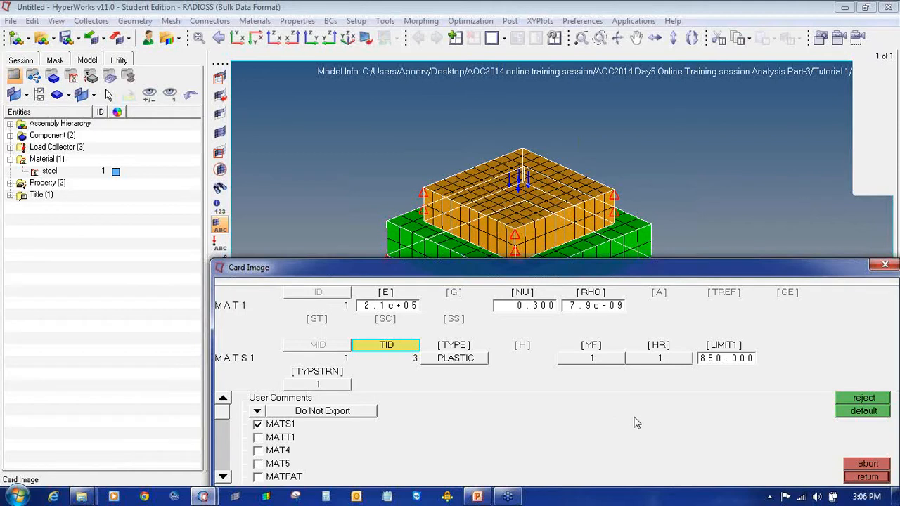
pyautogui.click(867, 476)
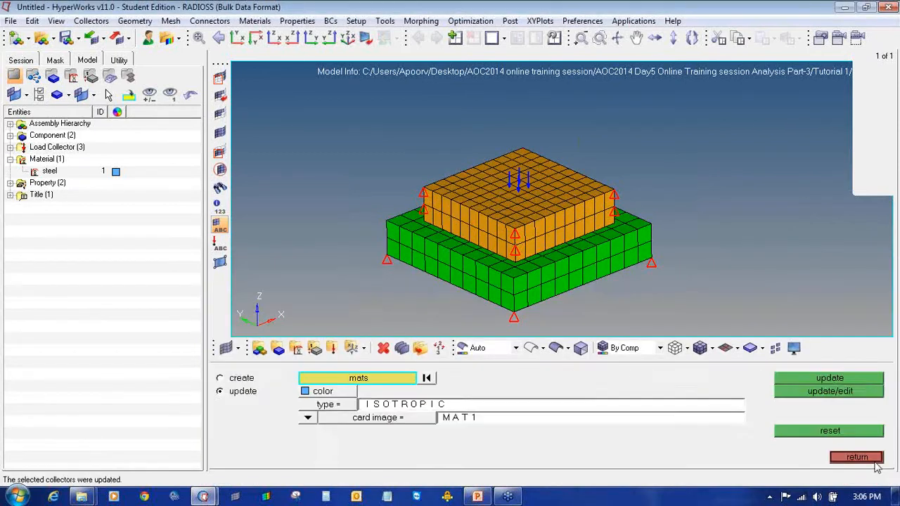
# Leave the material definition and open the entity sets function among the analysis tools.
pyautogui.click(863, 468)
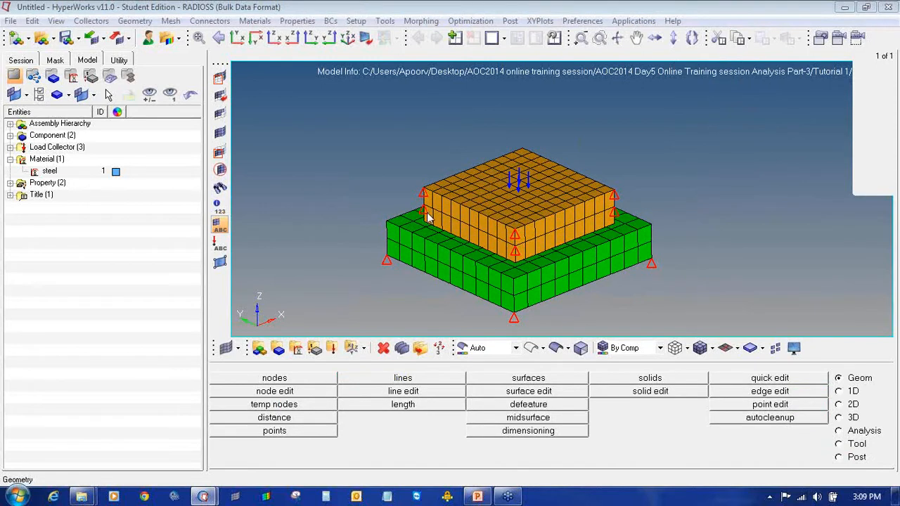
pyautogui.click(838, 430)
pyautogui.click(678, 410)
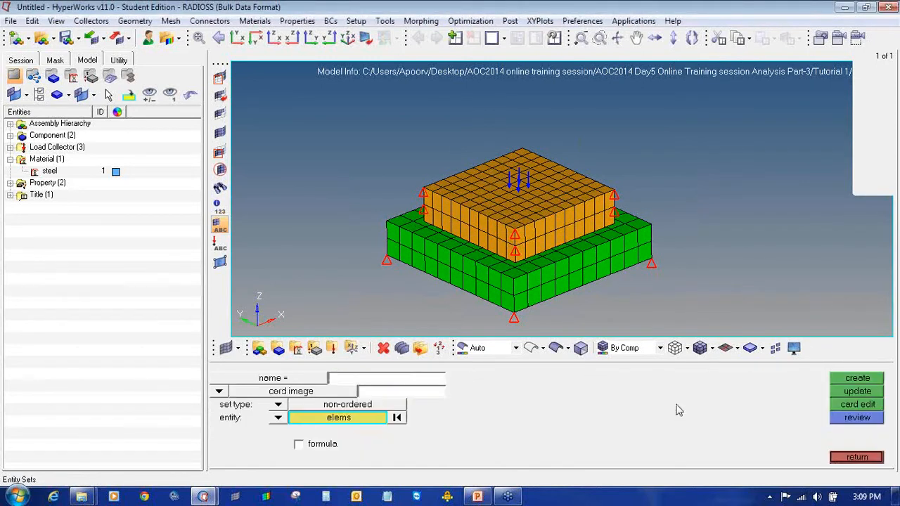
pyautogui.click(841, 457)
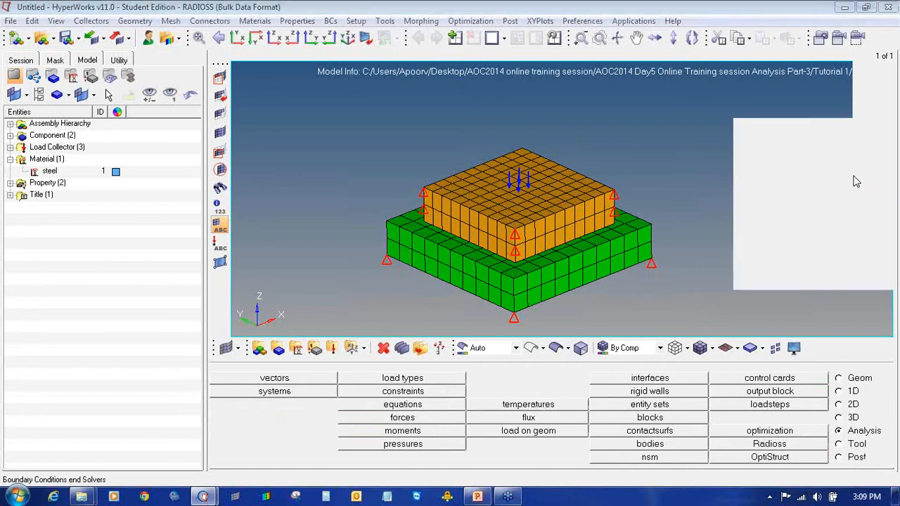
pyautogui.click(851, 178)
pyautogui.moveTo(857, 424)
pyautogui.mouseDown()
pyautogui.moveTo(828, 422)
pyautogui.moveTo(851, 437)
pyautogui.moveTo(880, 426)
pyautogui.moveTo(868, 412)
pyautogui.moveTo(843, 414)
pyautogui.mouseUp()
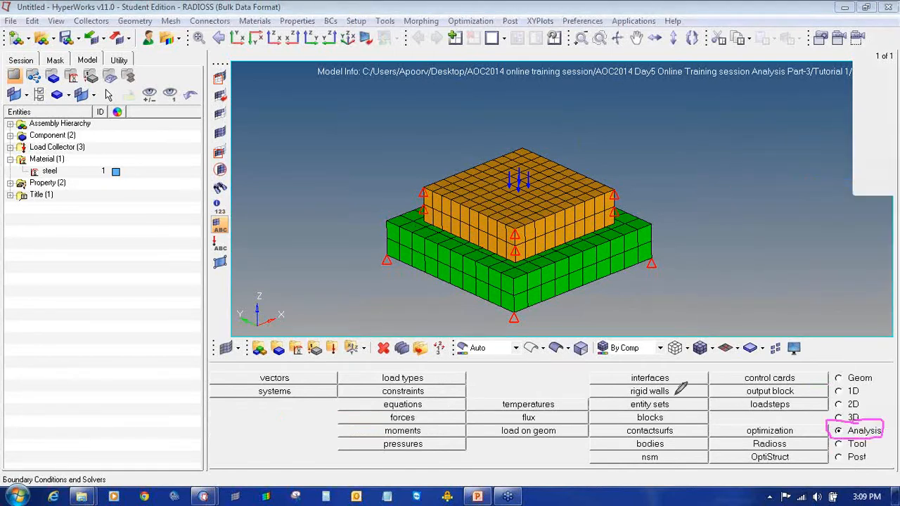
pyautogui.moveTo(674, 396)
pyautogui.mouseDown()
pyautogui.moveTo(636, 398)
pyautogui.moveTo(624, 409)
pyautogui.moveTo(671, 411)
pyautogui.moveTo(669, 399)
pyautogui.mouseUp()
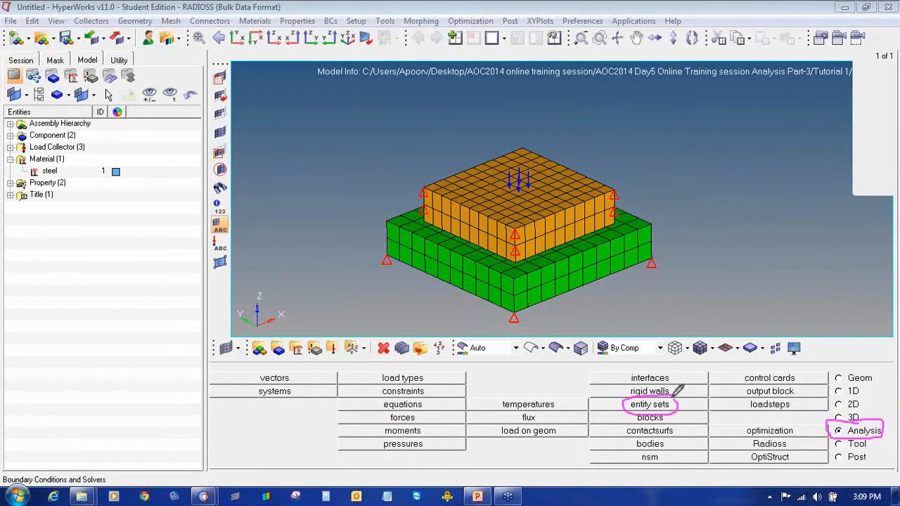
pyautogui.moveTo(865, 171)
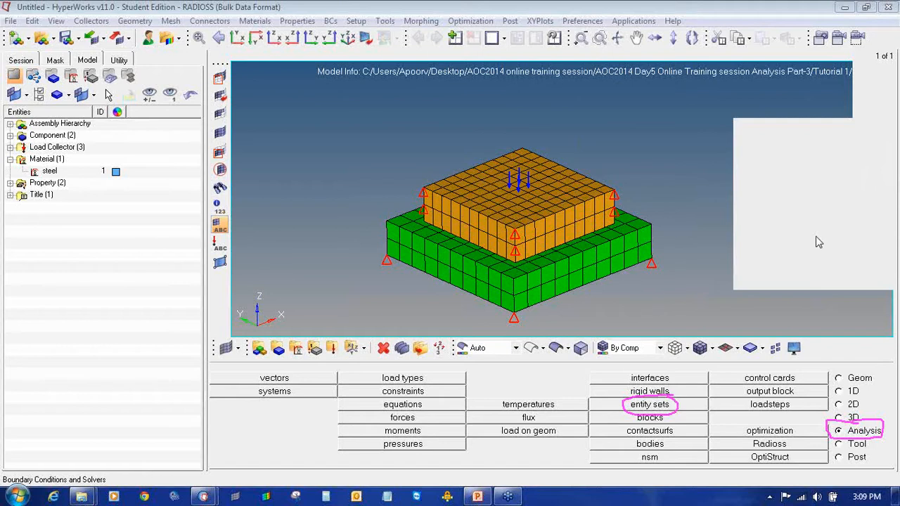
pyautogui.click(682, 405)
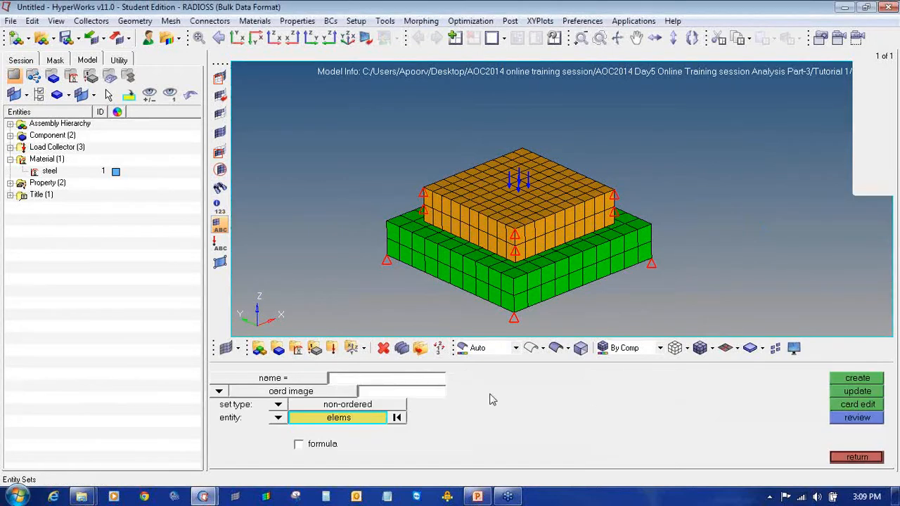
# Try to define a non-ordered set named top with the SET_ELEM card image, containing the property Solid1.
pyautogui.click(422, 381)
pyautogui.write('top')
pyautogui.click(339, 394)
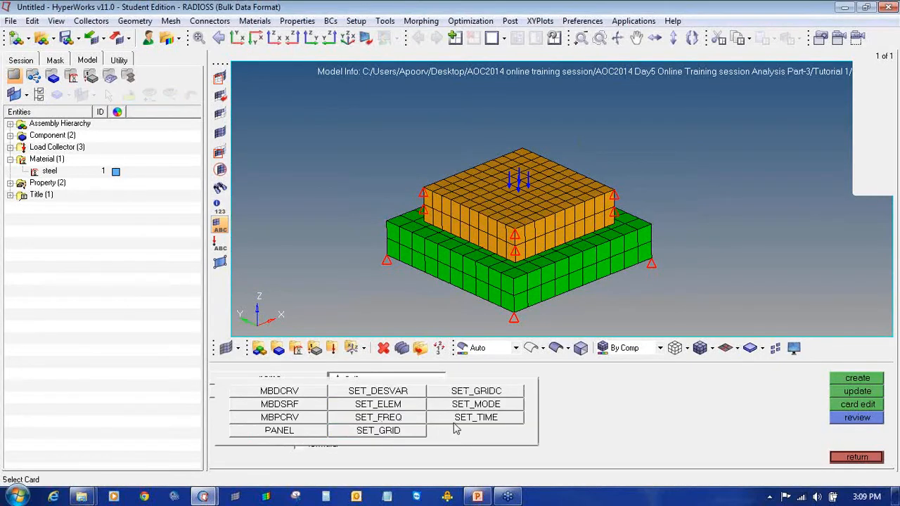
pyautogui.click(400, 404)
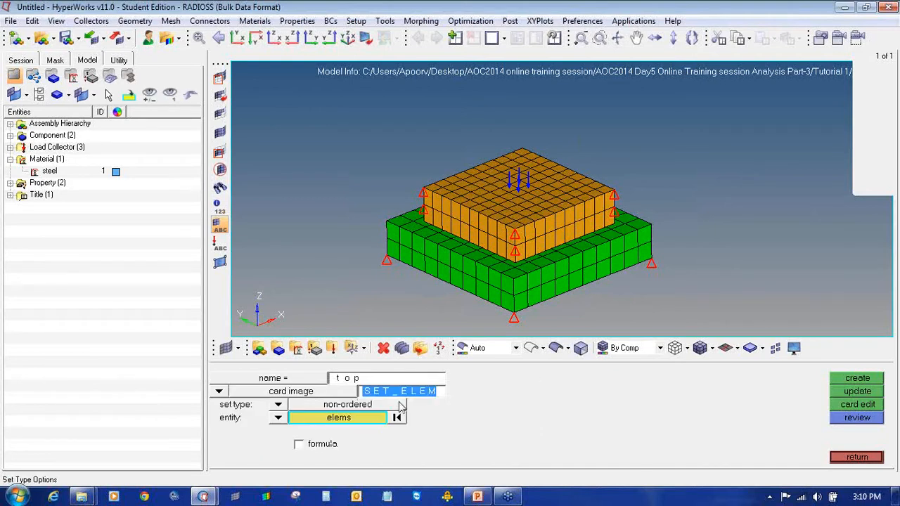
pyautogui.click(277, 418)
pyautogui.click(273, 416)
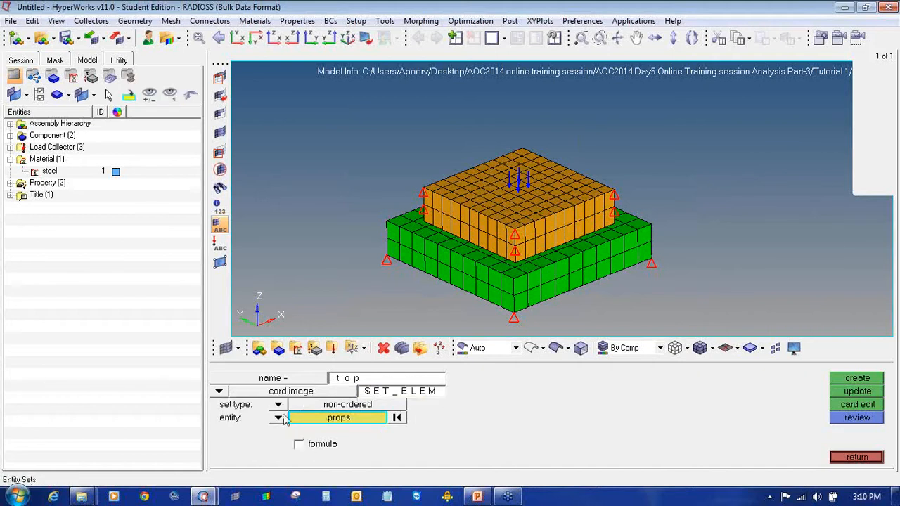
pyautogui.click(340, 419)
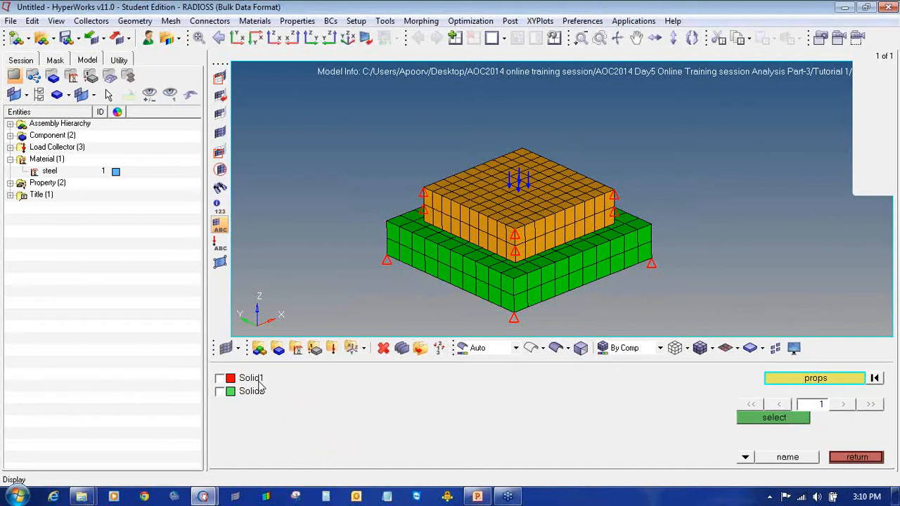
pyautogui.click(745, 418)
# Create a non-ordered set named bottom with the SET_ELEM card image, containing only the property Solid2.
pyautogui.click(361, 380)
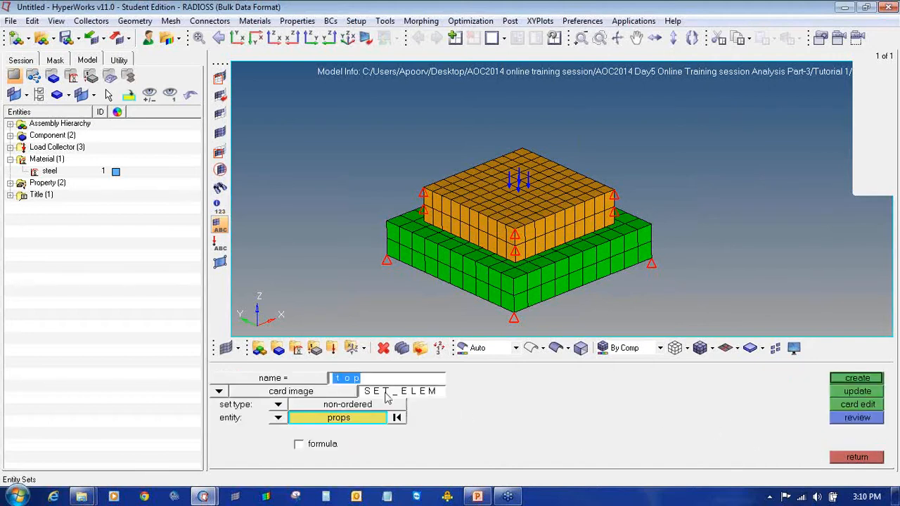
pyautogui.write('bottom')
pyautogui.click(344, 394)
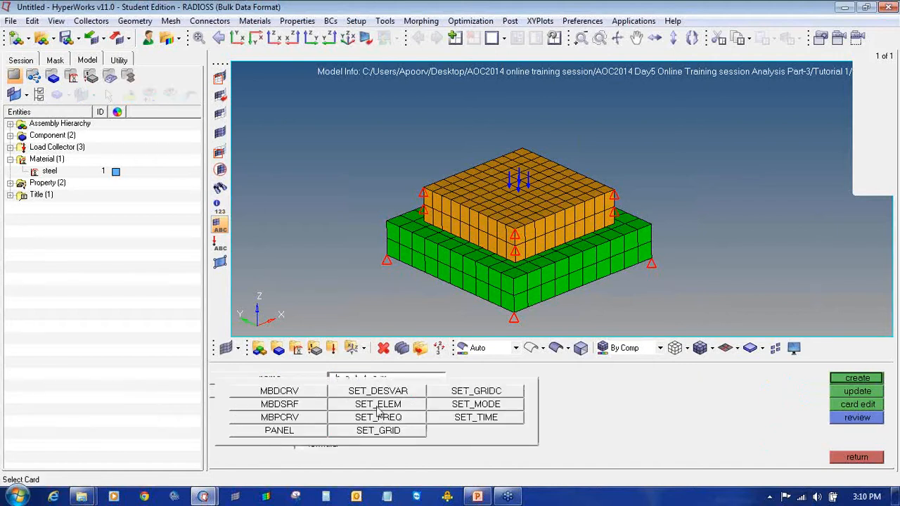
pyautogui.click(378, 405)
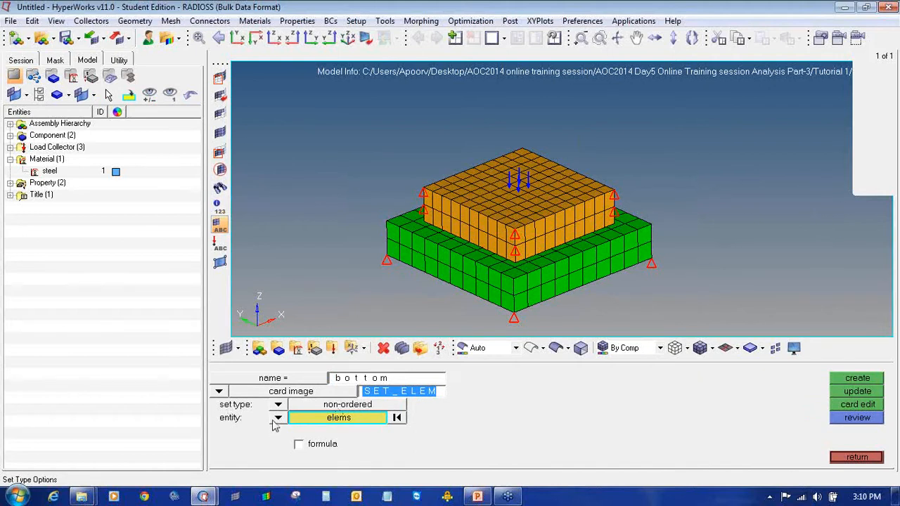
pyautogui.click(276, 420)
pyautogui.click(271, 418)
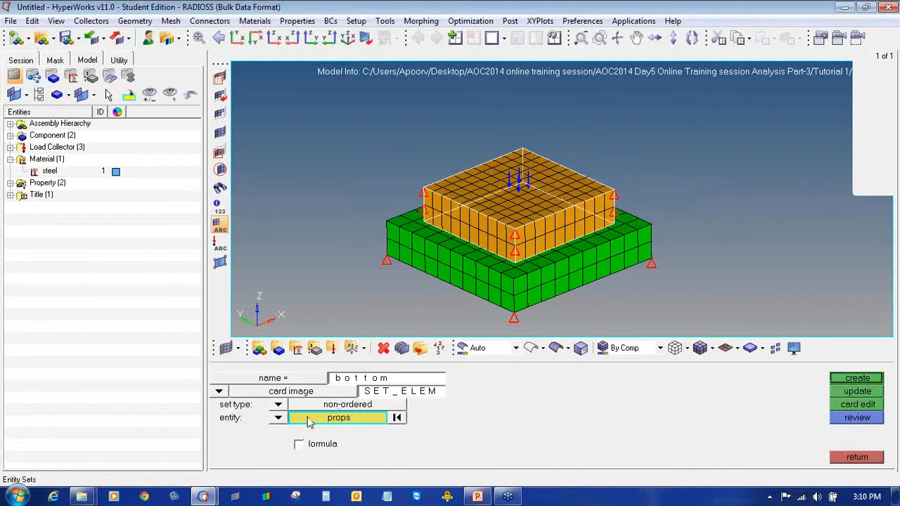
pyautogui.click(310, 419)
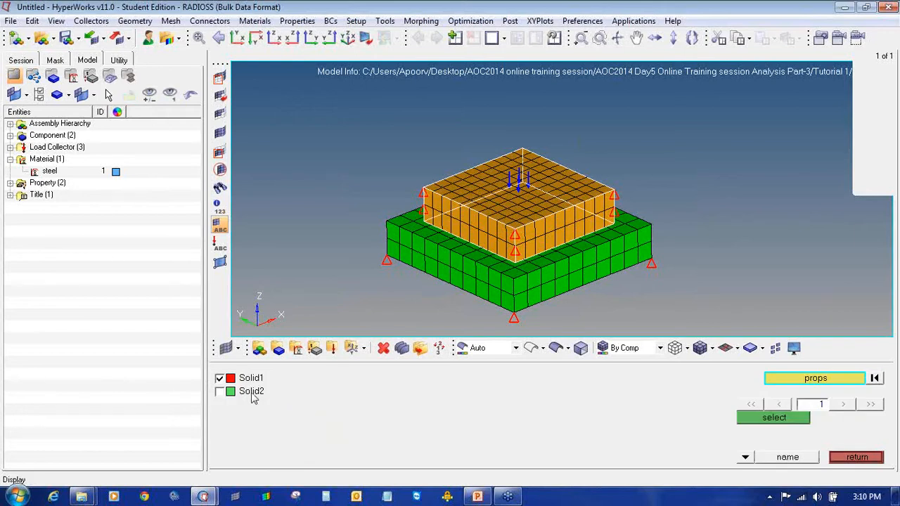
pyautogui.click(220, 378)
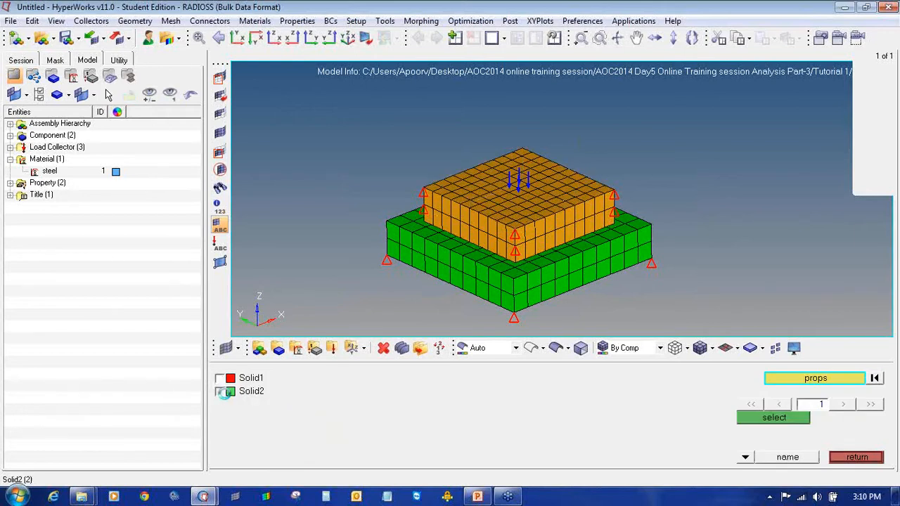
pyautogui.click(224, 392)
pyautogui.click(747, 424)
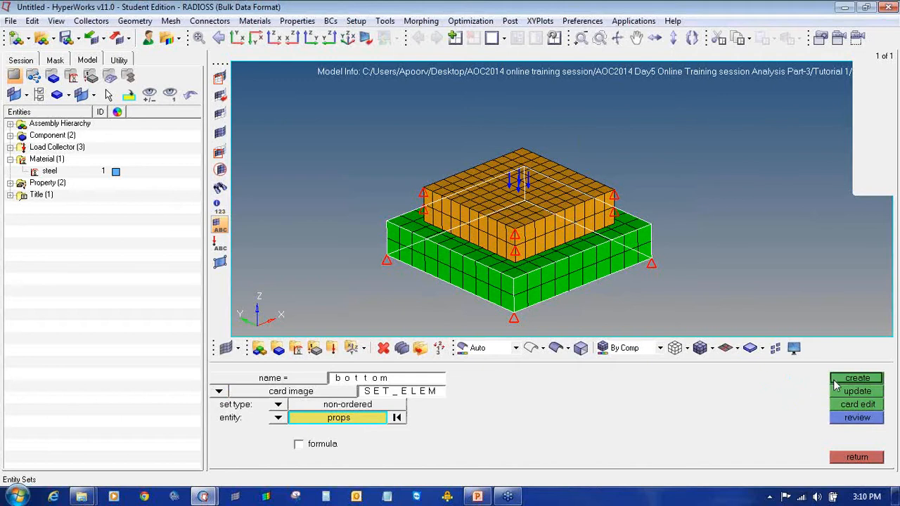
pyautogui.click(835, 383)
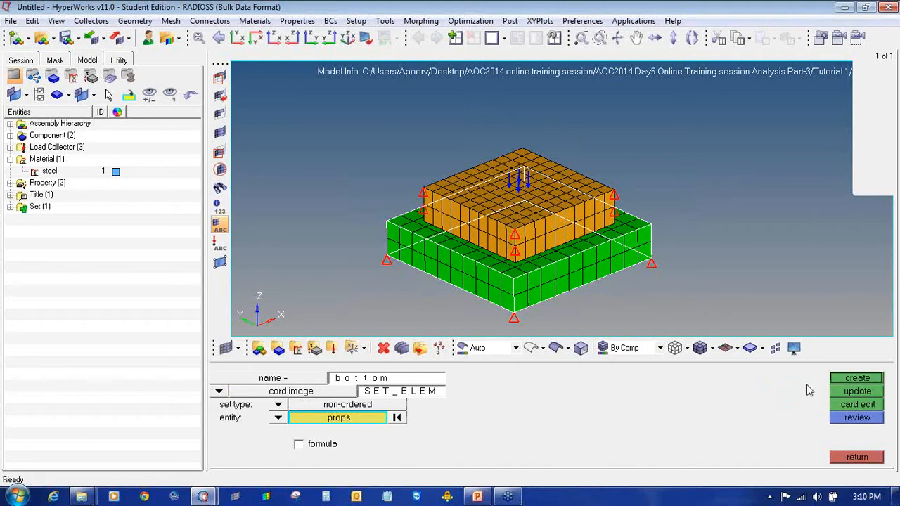
# Create a non-ordered set named top with the SET_ELEM card image, containing the property Solid1, and leave the set definition.
pyautogui.click(442, 382)
pyautogui.write('top')
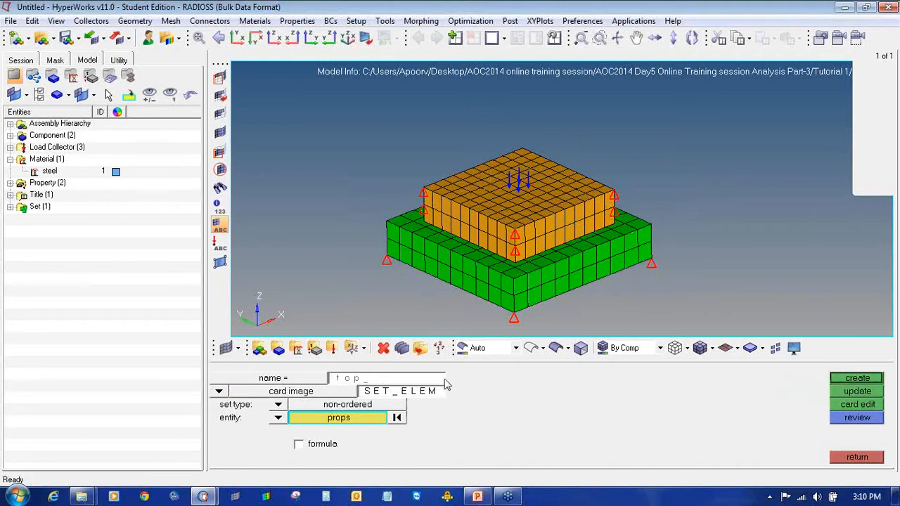
pyautogui.click(350, 392)
pyautogui.click(373, 407)
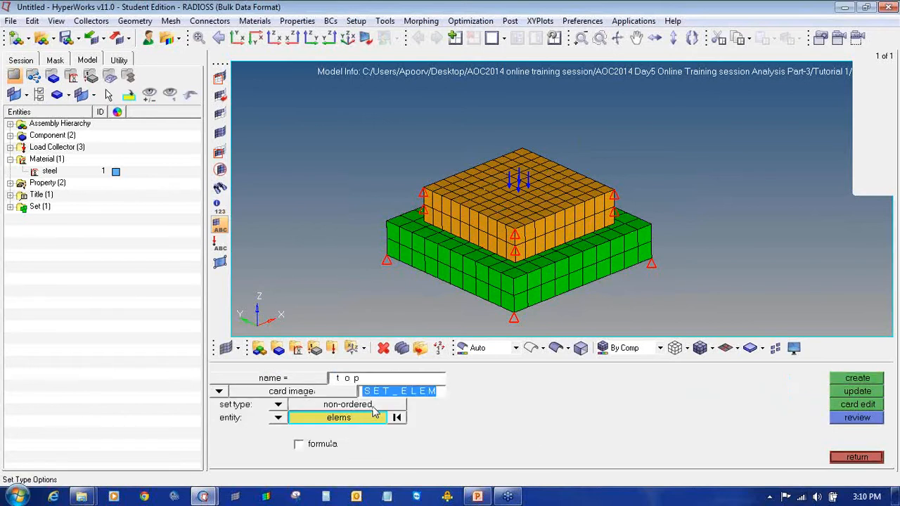
pyautogui.click(278, 419)
pyautogui.click(269, 417)
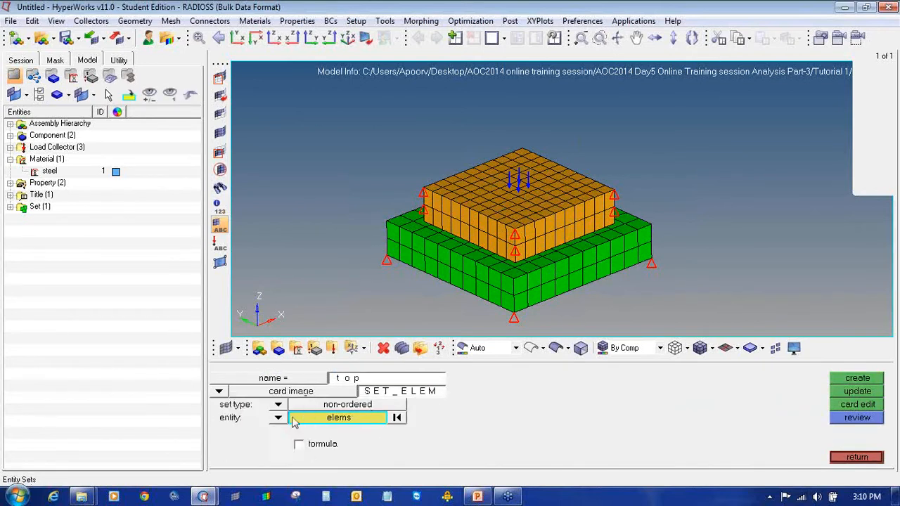
pyautogui.click(302, 417)
pyautogui.click(242, 383)
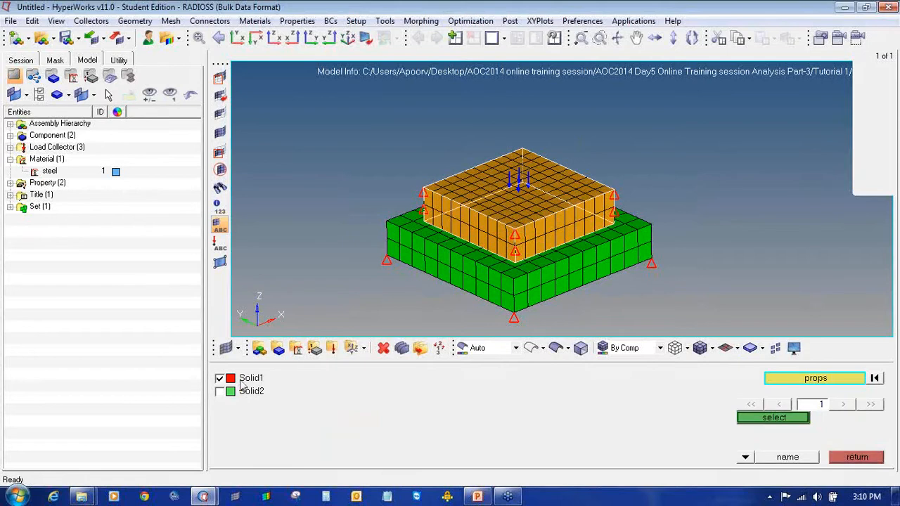
pyautogui.click(756, 419)
pyautogui.click(839, 381)
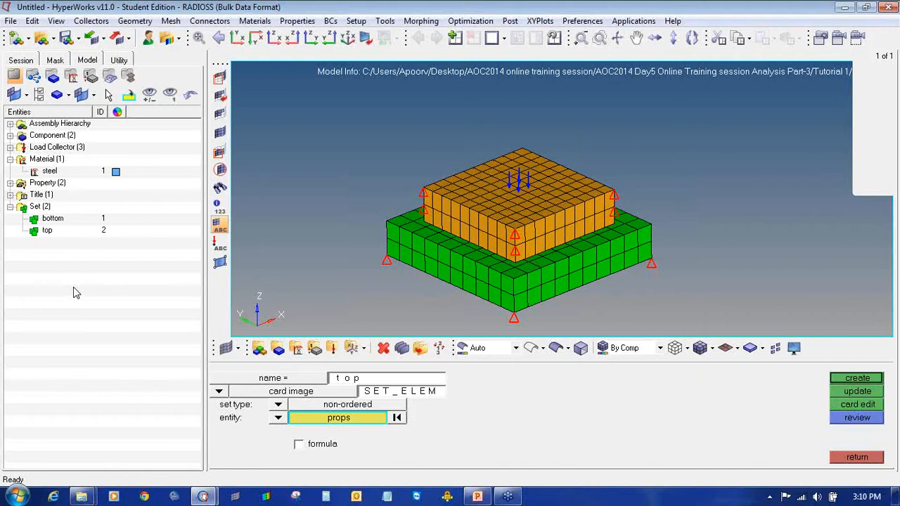
pyautogui.click(852, 458)
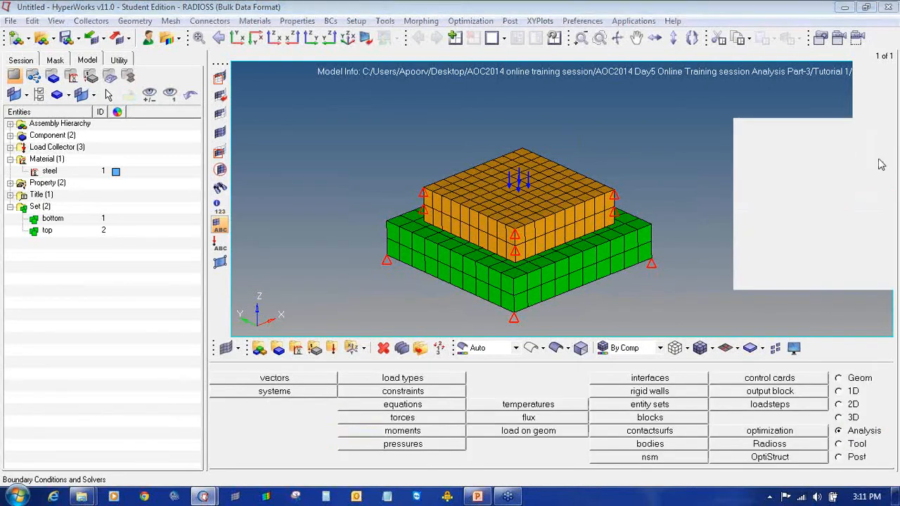
pyautogui.click(858, 180)
pyautogui.moveTo(857, 421)
pyautogui.mouseDown()
pyautogui.moveTo(830, 432)
pyautogui.moveTo(853, 439)
pyautogui.moveTo(887, 430)
pyautogui.moveTo(876, 417)
pyautogui.moveTo(834, 423)
pyautogui.mouseUp()
pyautogui.moveTo(662, 371)
pyautogui.mouseDown()
pyautogui.moveTo(627, 373)
pyautogui.moveTo(636, 388)
pyautogui.moveTo(677, 377)
pyautogui.moveTo(654, 372)
pyautogui.mouseUp()
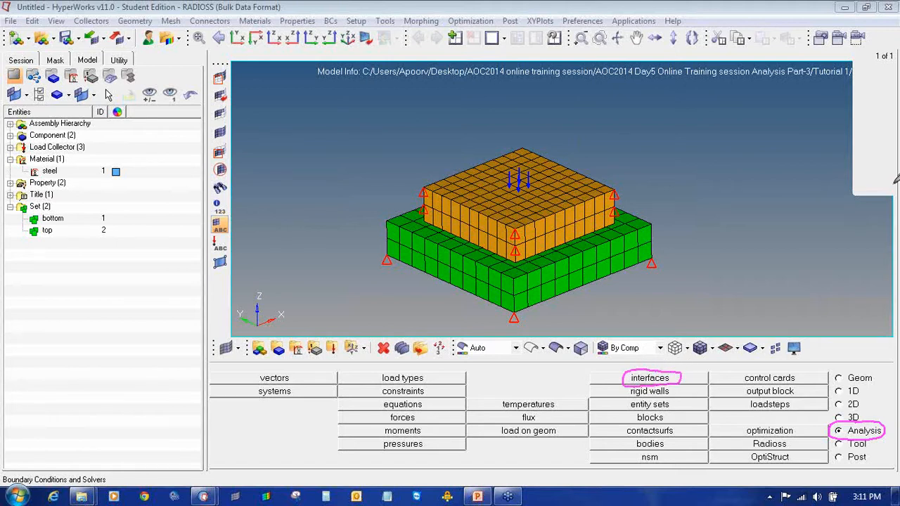
pyautogui.click(890, 156)
pyautogui.click(883, 169)
pyautogui.click(889, 154)
pyautogui.click(791, 173)
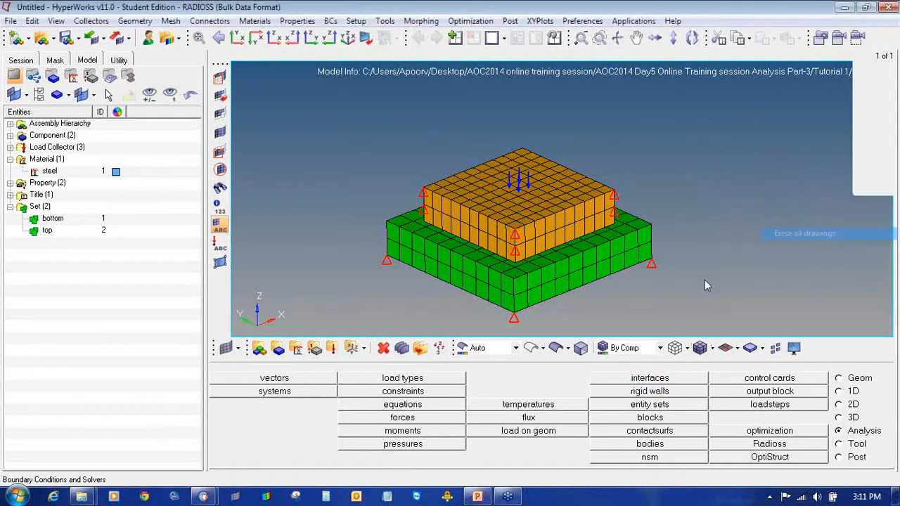
# Create an interface named solid_contact of type CONTACT.
pyautogui.click(649, 378)
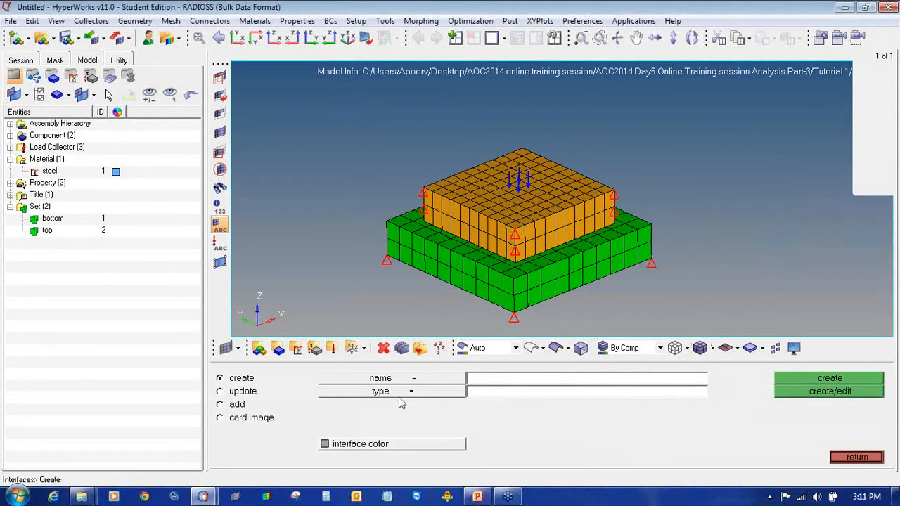
pyautogui.click(492, 381)
pyautogui.write('solid_ccntact')
pyautogui.click(451, 398)
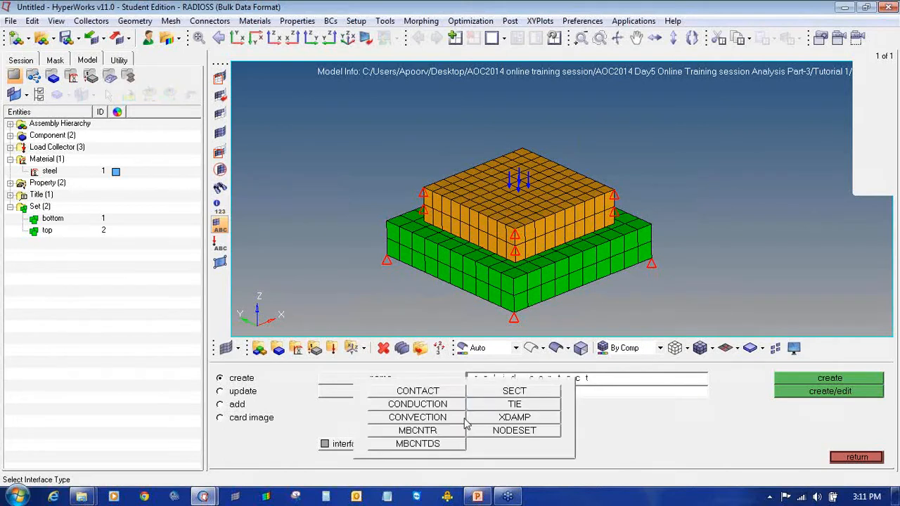
pyautogui.click(452, 392)
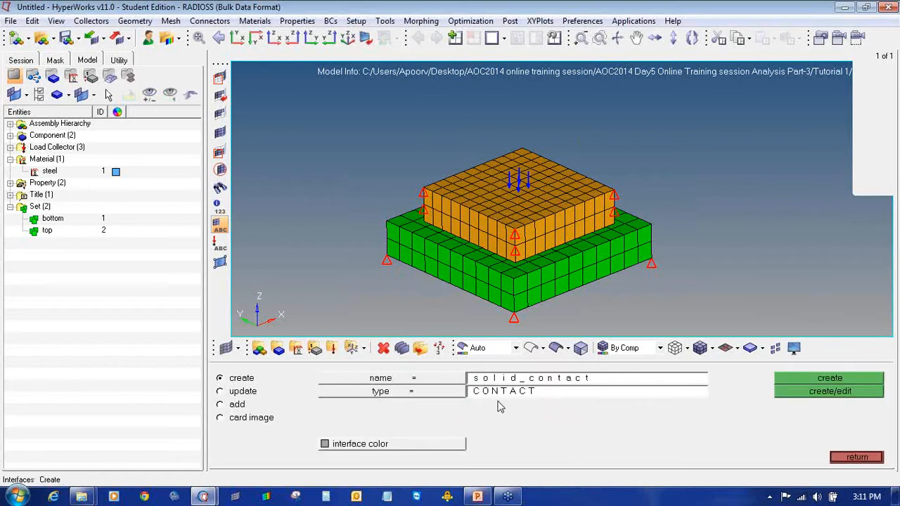
pyautogui.click(795, 381)
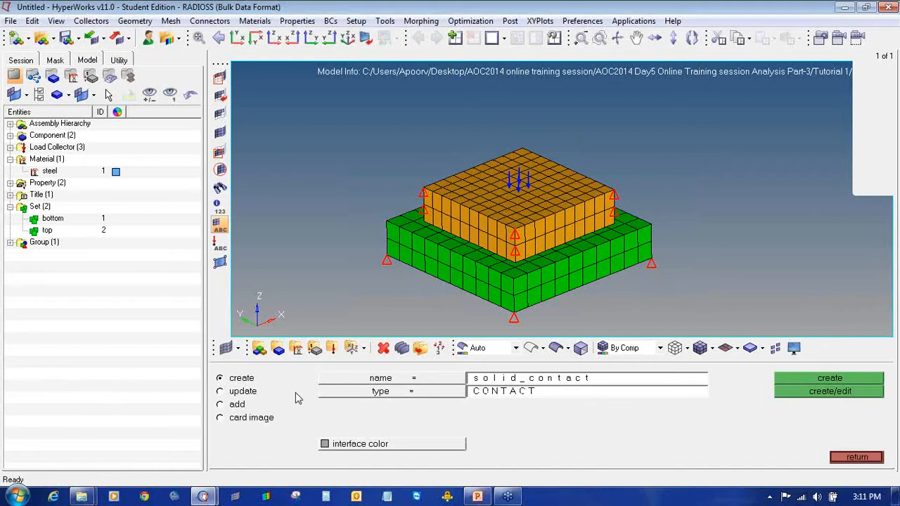
# Assign the set bottom as the master of the solid_contact interface, using sets as the master definition.
pyautogui.click(239, 406)
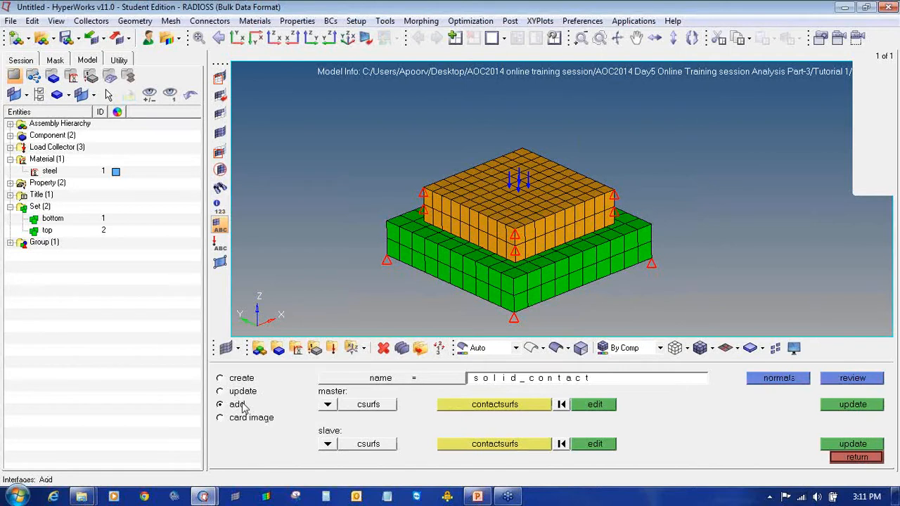
pyautogui.click(370, 377)
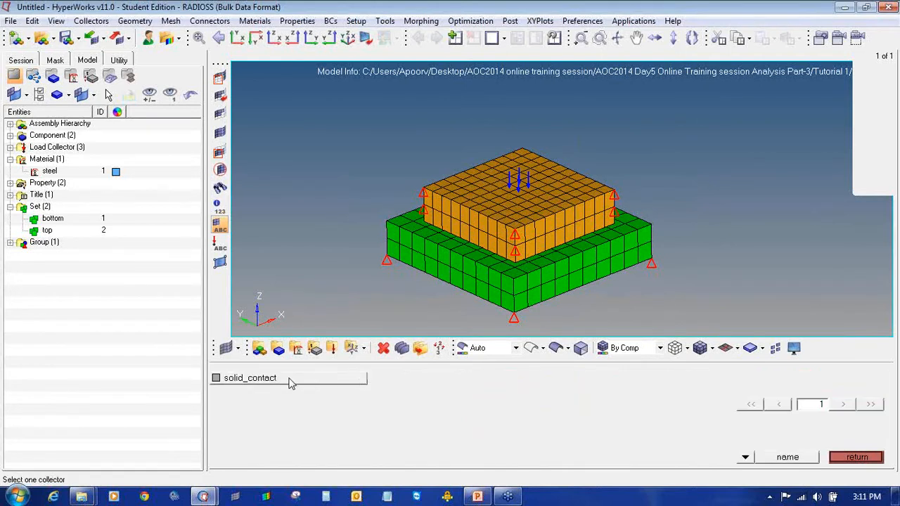
pyautogui.click(289, 381)
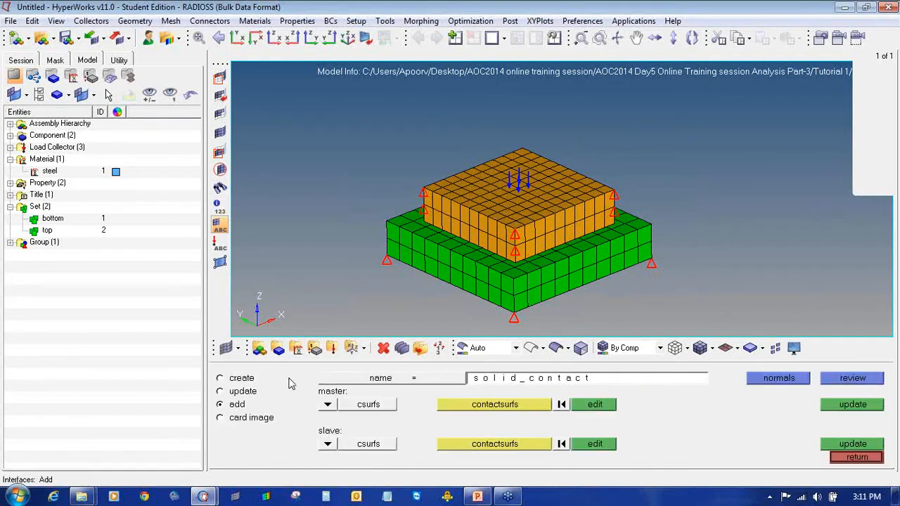
pyautogui.click(328, 408)
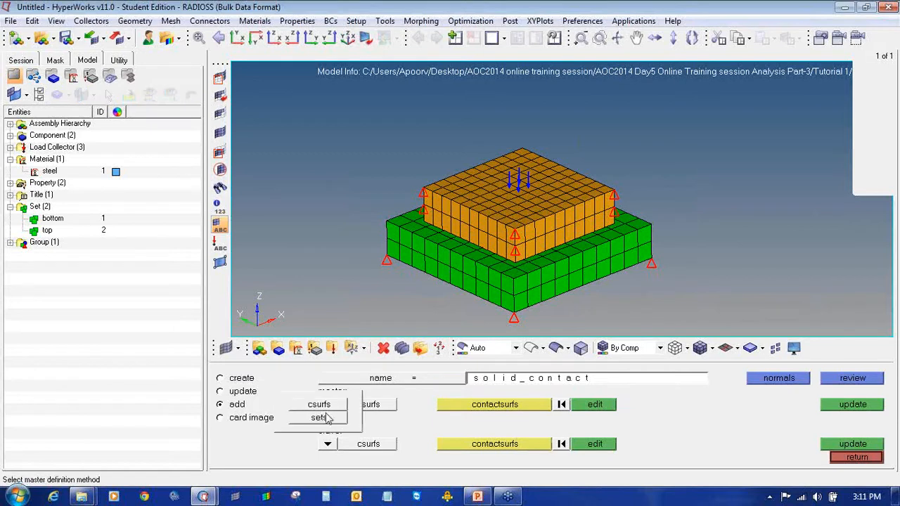
pyautogui.click(329, 419)
pyautogui.click(478, 406)
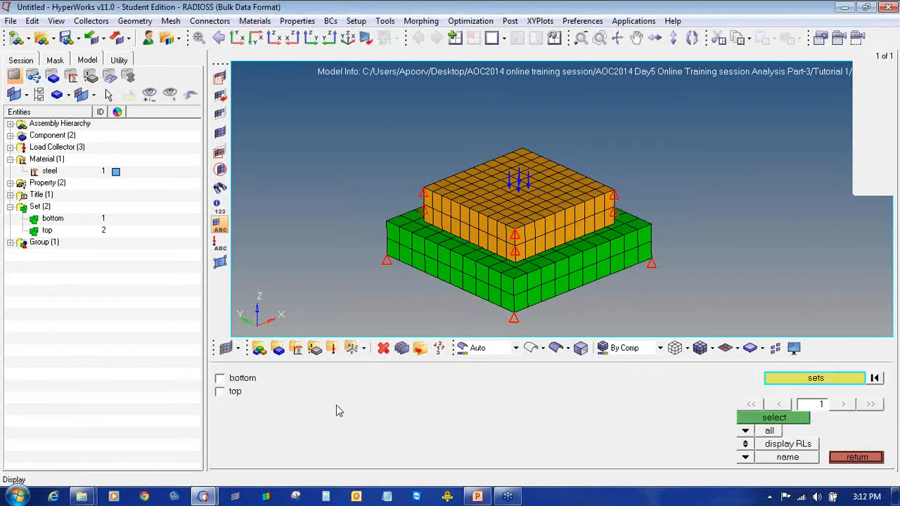
pyautogui.click(236, 394)
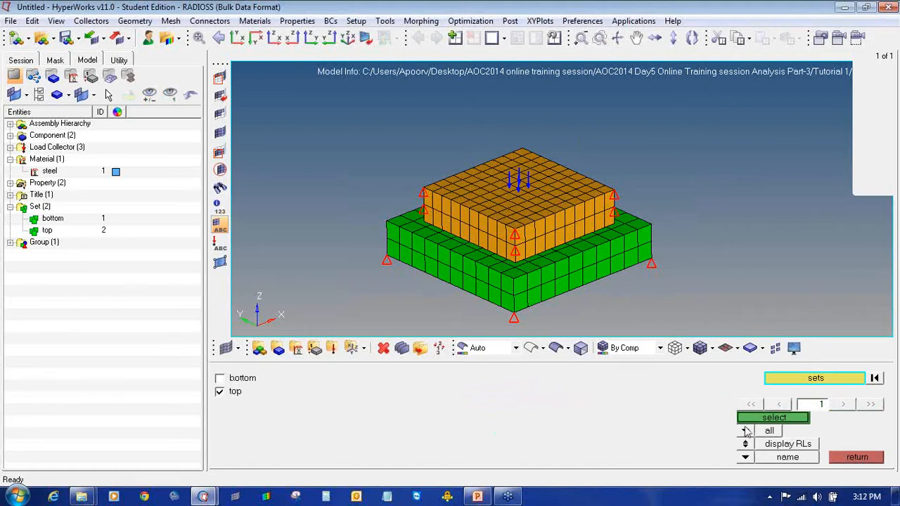
pyautogui.click(219, 378)
pyautogui.click(220, 392)
pyautogui.click(800, 419)
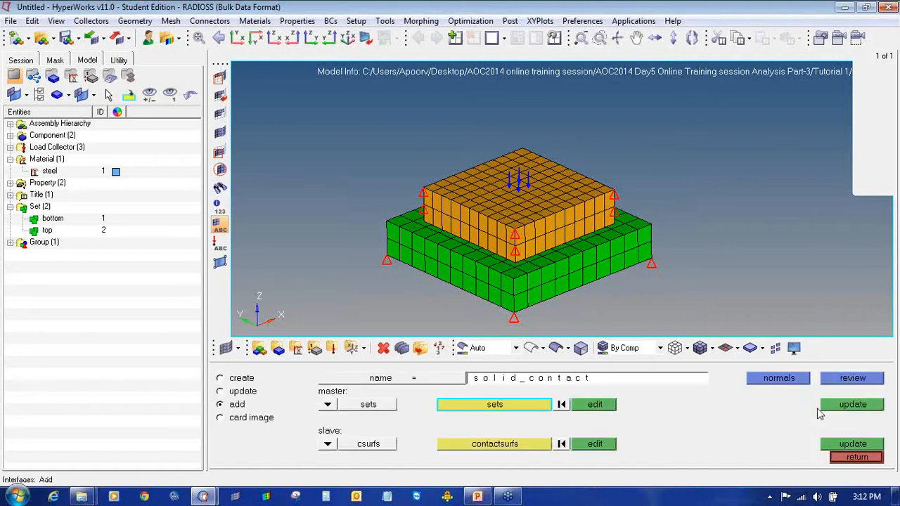
pyautogui.click(825, 407)
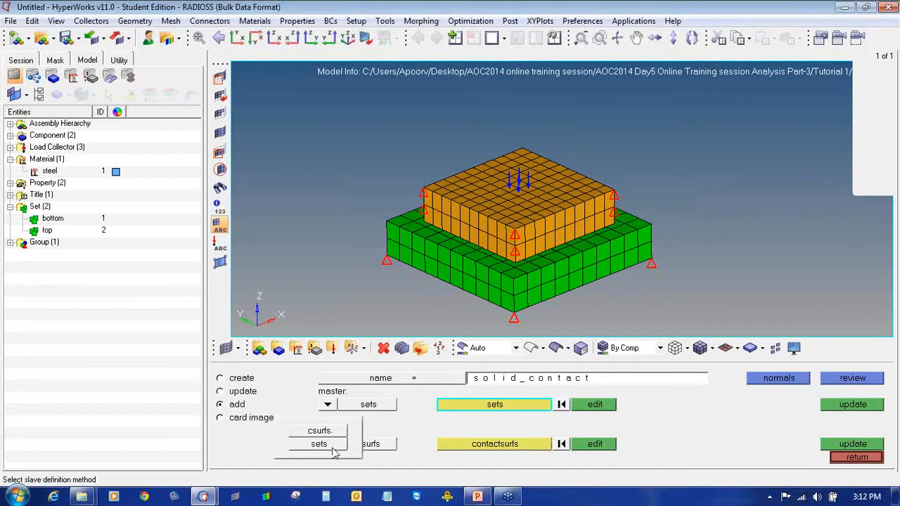
# Assign the set top as the slave of the solid_contact interface, using sets as the slave definition.
pyautogui.click(318, 443)
pyautogui.click(450, 445)
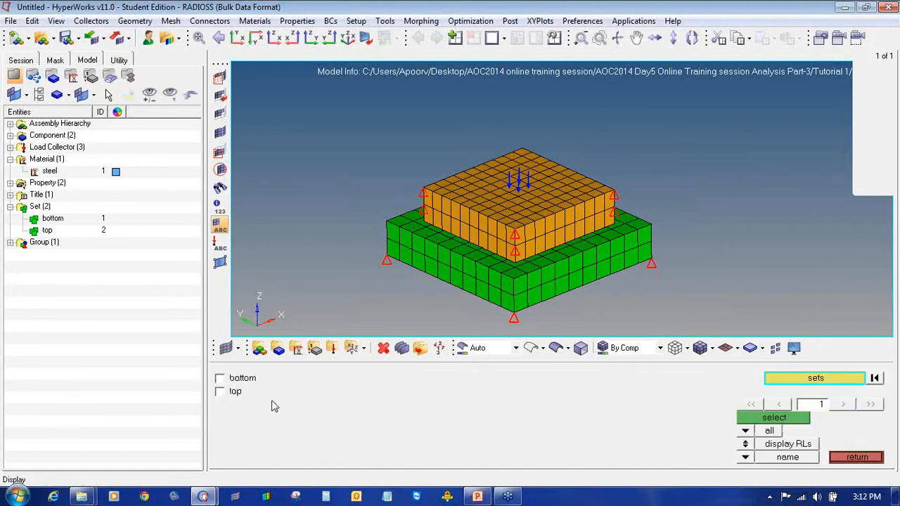
pyautogui.click(233, 394)
pyautogui.click(744, 419)
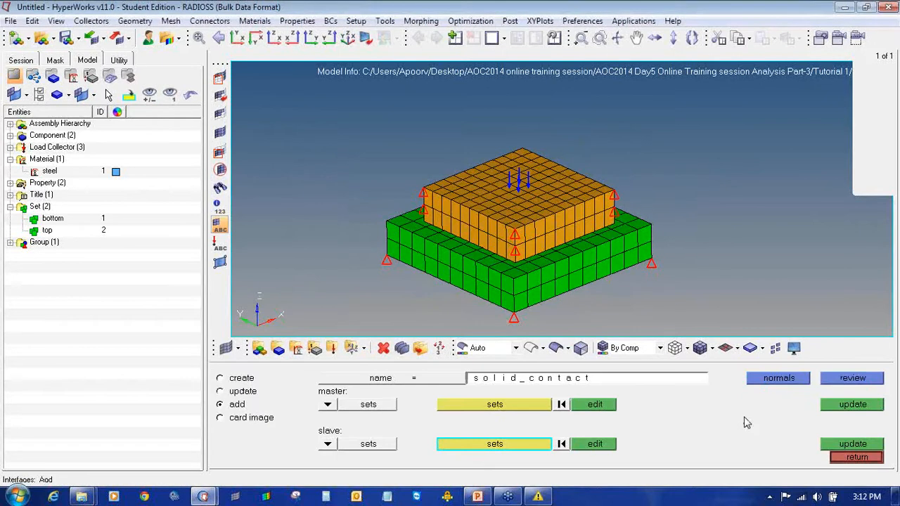
pyautogui.click(836, 445)
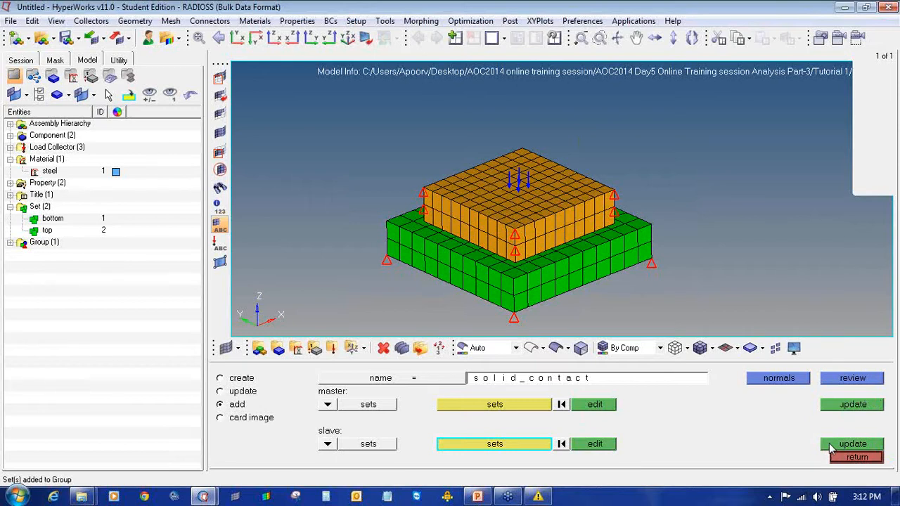
# Review the master and slave sides of solid_contact from several angles and leave the interface definition.
pyautogui.click(844, 379)
pyautogui.keyDown('ctrl'); pyautogui.moveTo(462, 245); pyautogui.dragTo(483, 257); pyautogui.keyUp('ctrl')
pyautogui.keyDown('ctrl'); pyautogui.moveTo(613, 204); pyautogui.dragTo(557, 231); pyautogui.keyUp('ctrl')
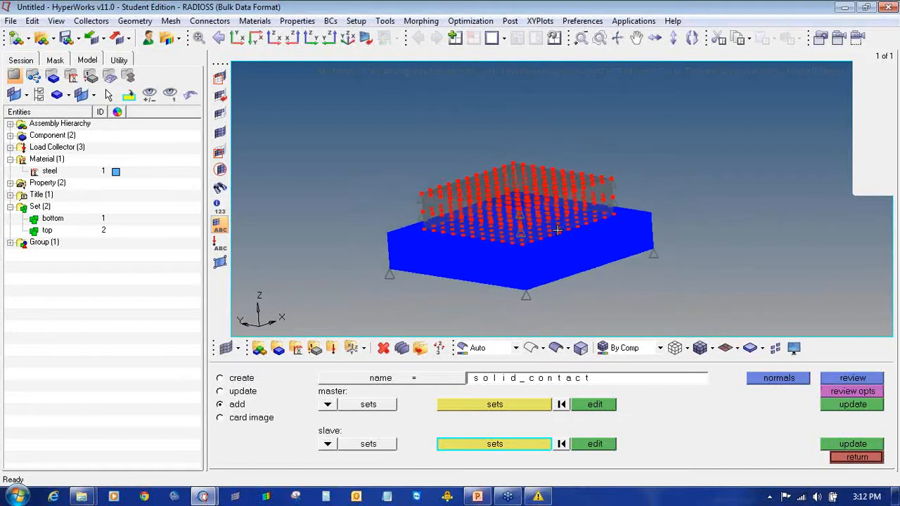
pyautogui.keyDown('ctrl'); pyautogui.moveTo(566, 232); pyautogui.dragTo(703, 232); pyautogui.keyUp('ctrl')
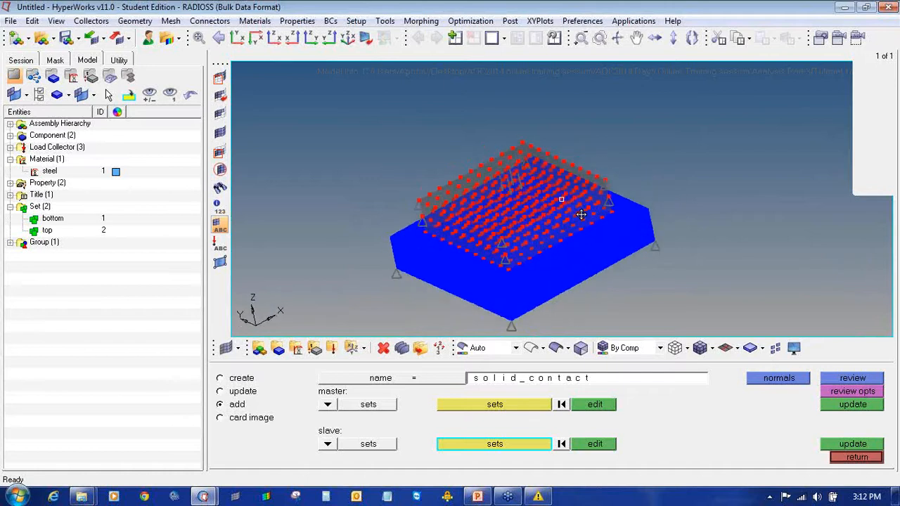
pyautogui.click(856, 457)
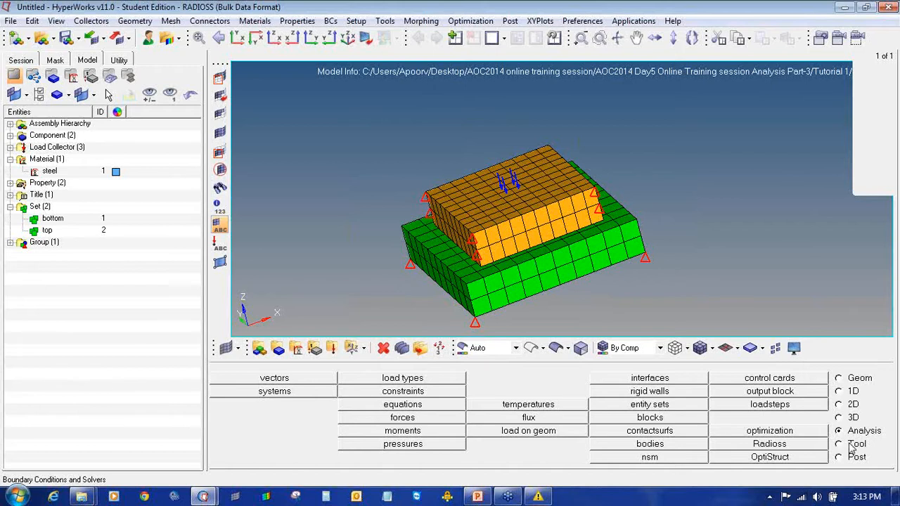
# Edit the card image of the solid_contact interface, setting MORIENT to NORM, and leave the interface definition.
pyautogui.click(647, 380)
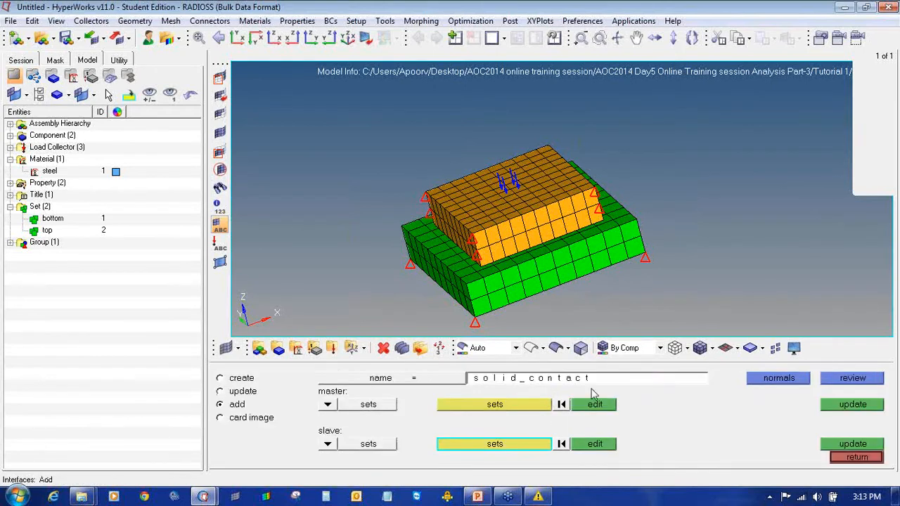
pyautogui.click(263, 422)
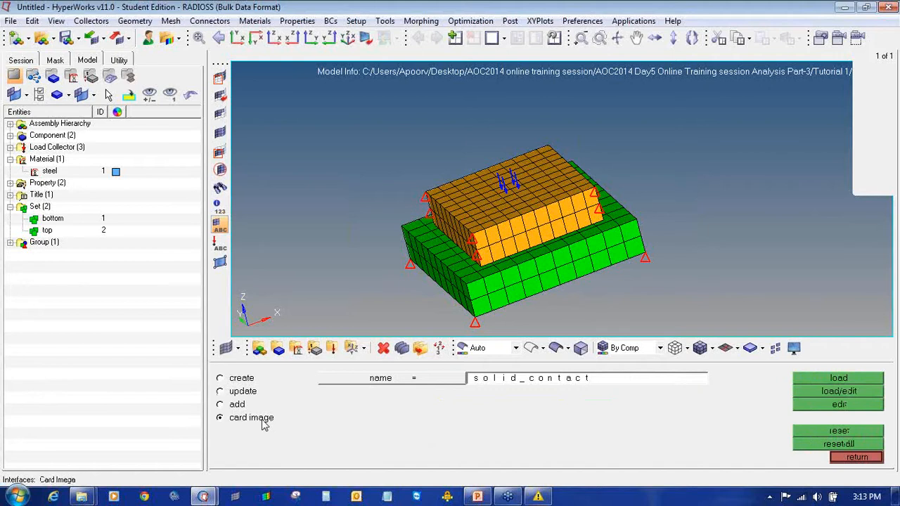
pyautogui.click(414, 379)
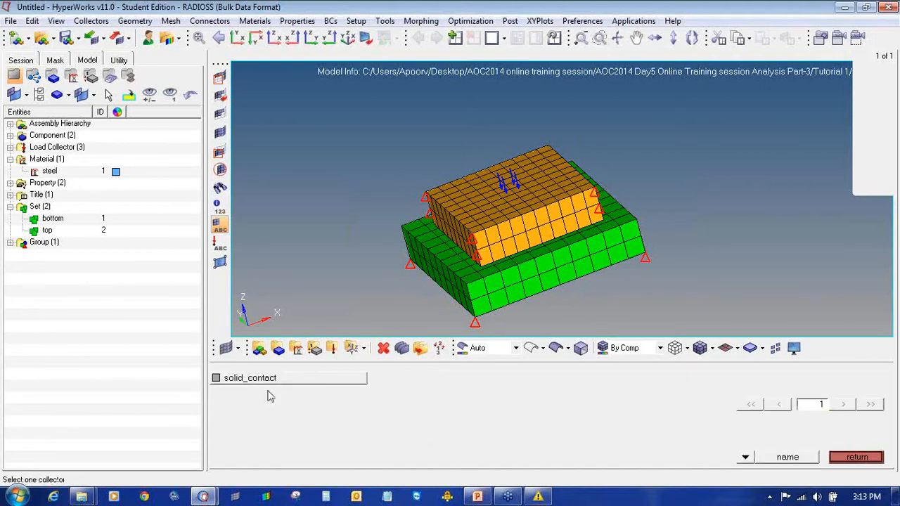
pyautogui.click(267, 378)
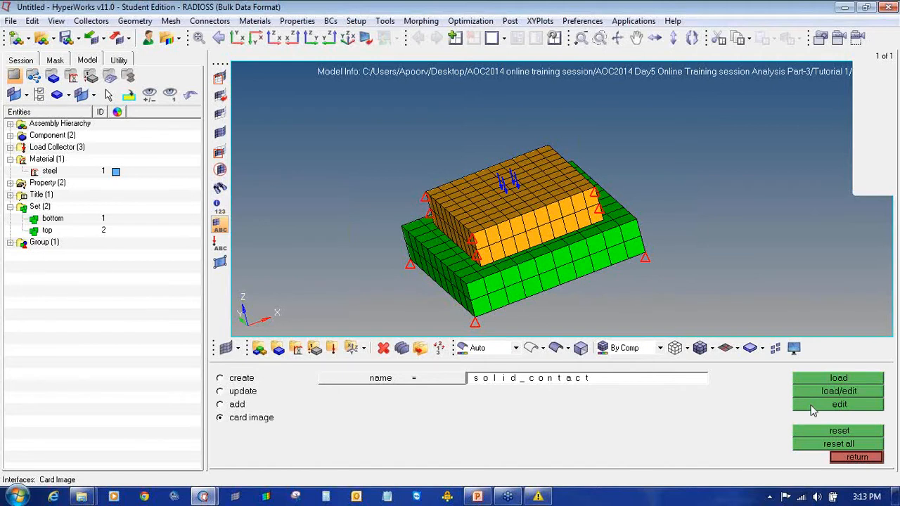
pyautogui.click(816, 406)
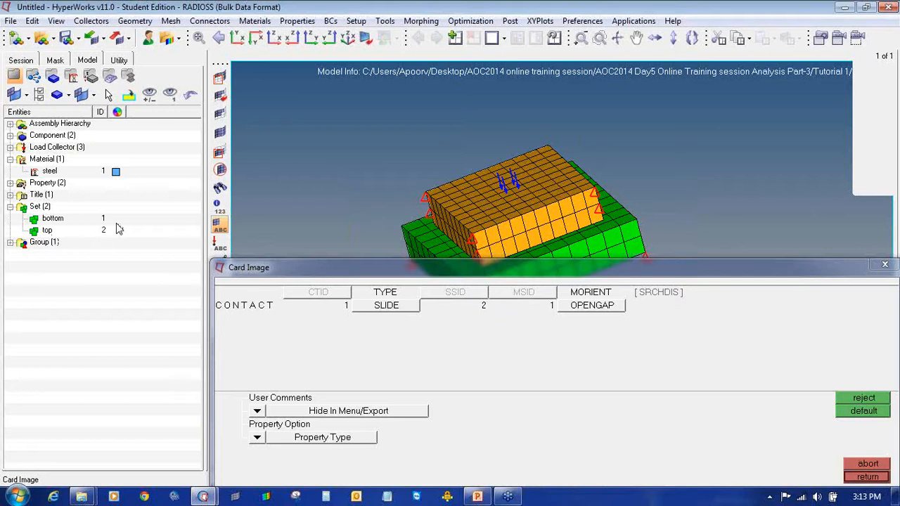
pyautogui.click(600, 311)
pyautogui.click(564, 335)
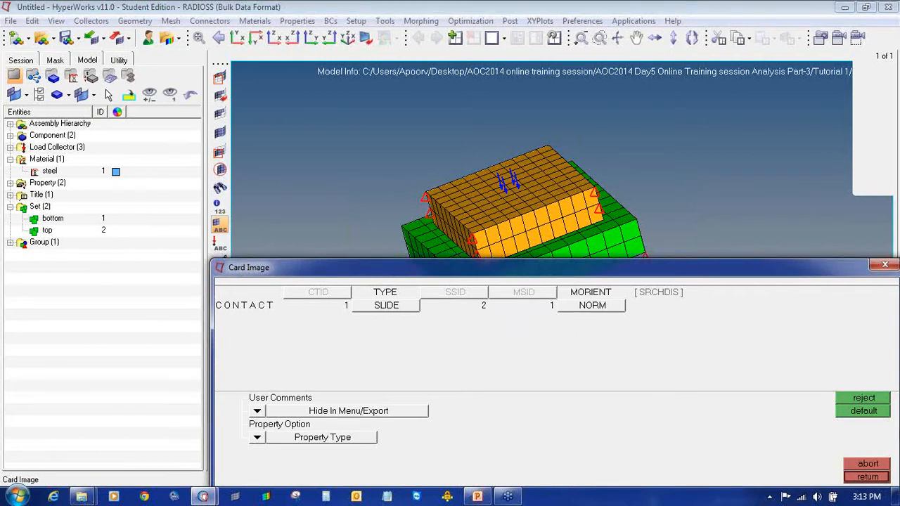
pyautogui.click(867, 477)
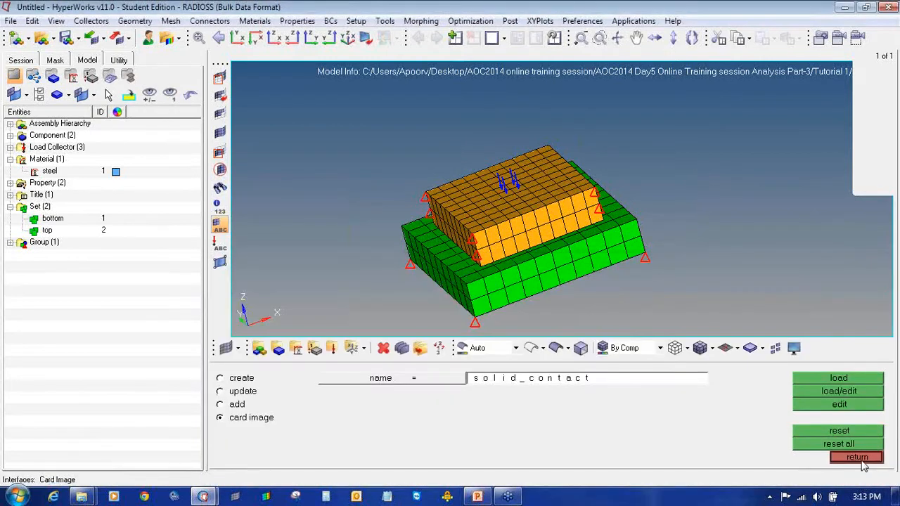
pyautogui.click(859, 459)
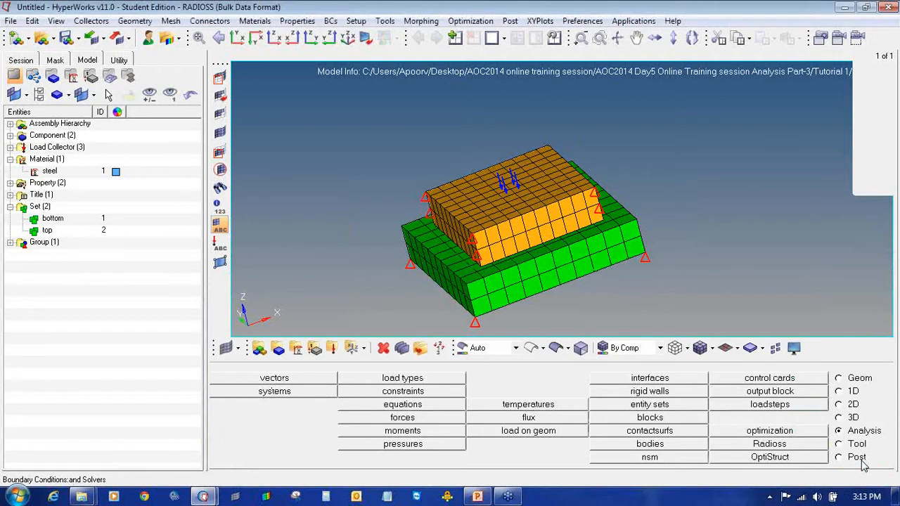
# Open the definition of a new load collector.
pyautogui.click(331, 348)
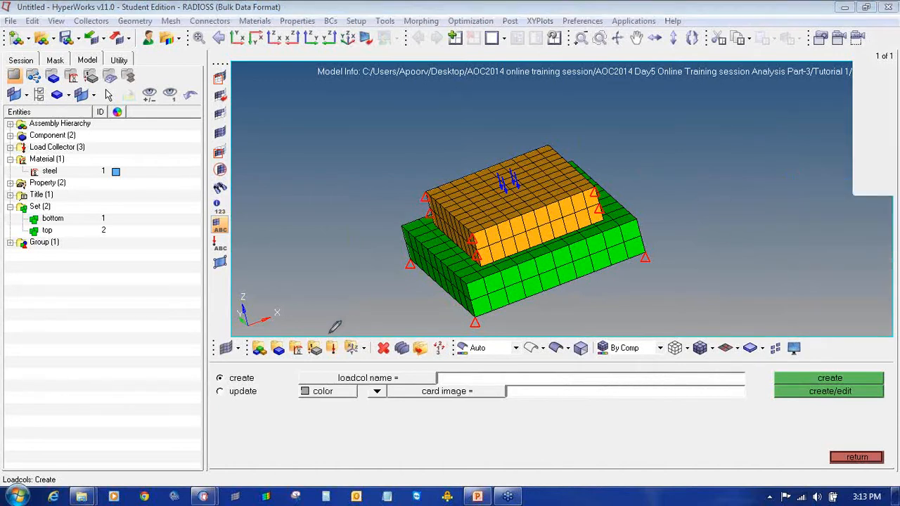
pyautogui.moveTo(336, 328)
pyautogui.mouseDown()
pyautogui.moveTo(317, 343)
pyautogui.moveTo(343, 361)
pyautogui.moveTo(346, 336)
pyautogui.mouseUp()
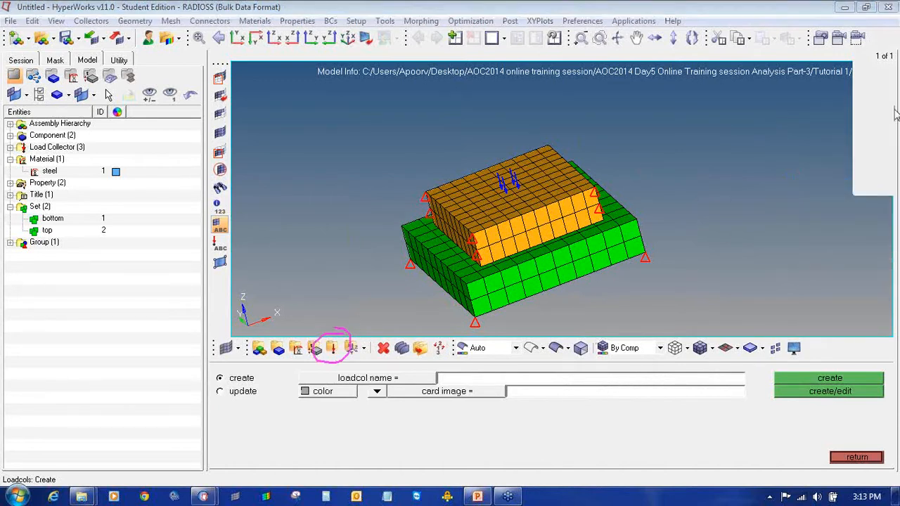
pyautogui.click(890, 146)
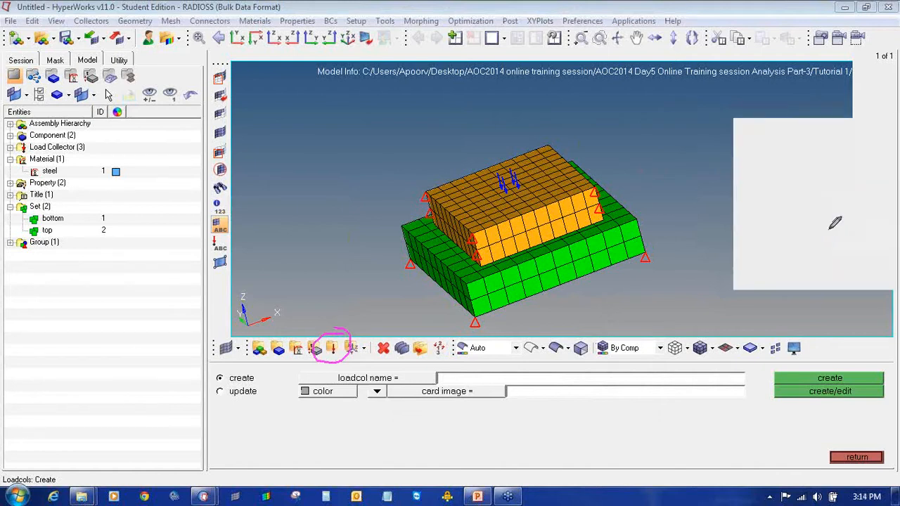
pyautogui.click(832, 225)
pyautogui.click(884, 161)
pyautogui.click(857, 167)
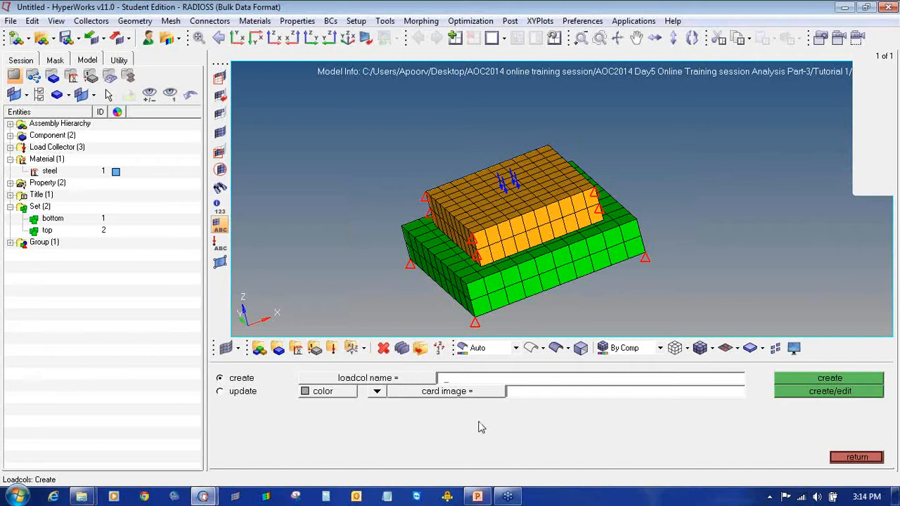
# Create a load collector named nlparm with the NLPARM card image and open its card for editing.
pyautogui.write('nlperm')
pyautogui.click(484, 391)
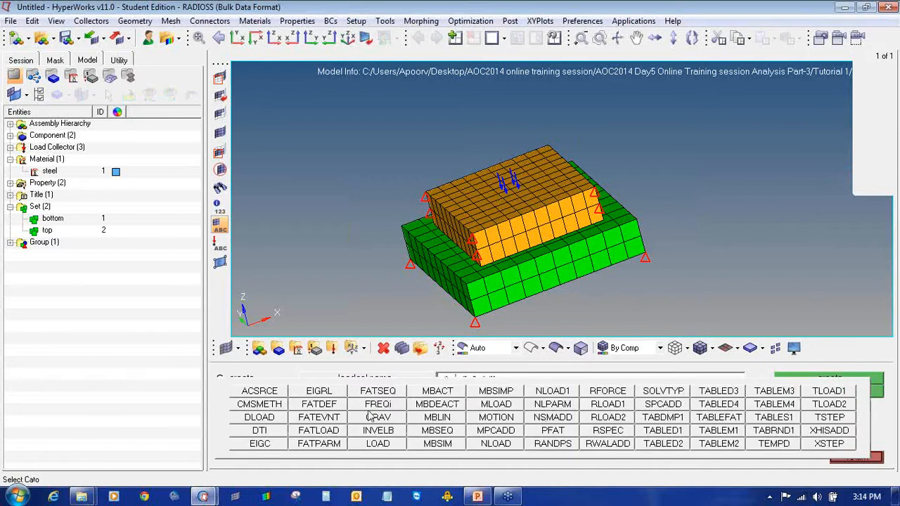
pyautogui.click(534, 408)
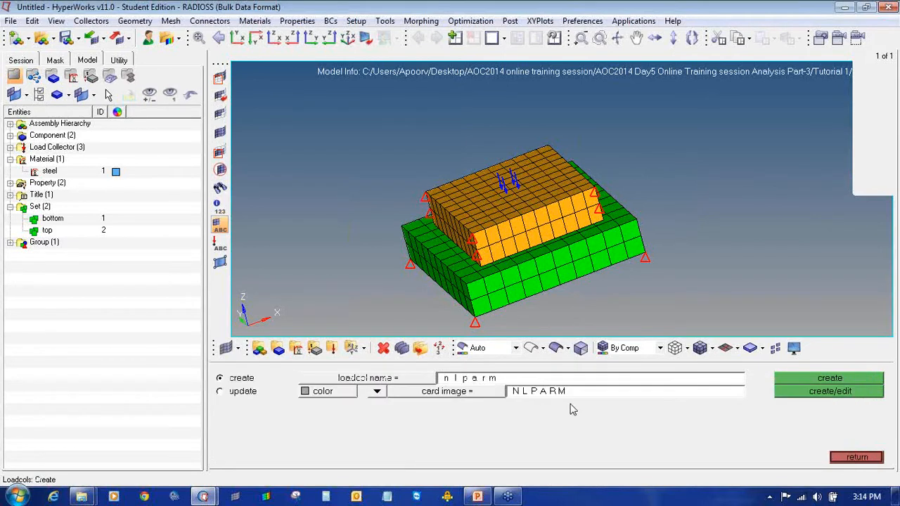
pyautogui.click(808, 393)
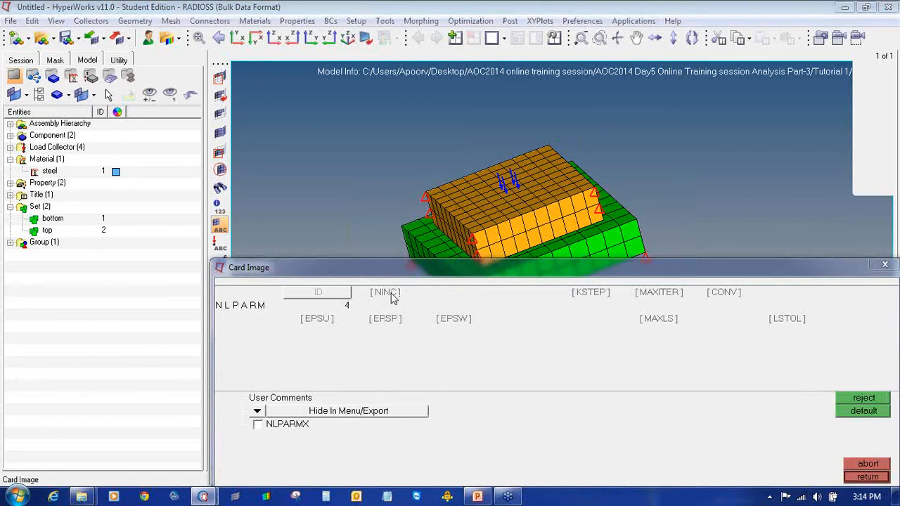
# Define the NLPARM card with NINC 10, MAXITER 25, CONV UPW, EPSU 0.001, EPSP 0.001 and EPSW 1.0e-07.
pyautogui.click(390, 294)
pyautogui.write('10')
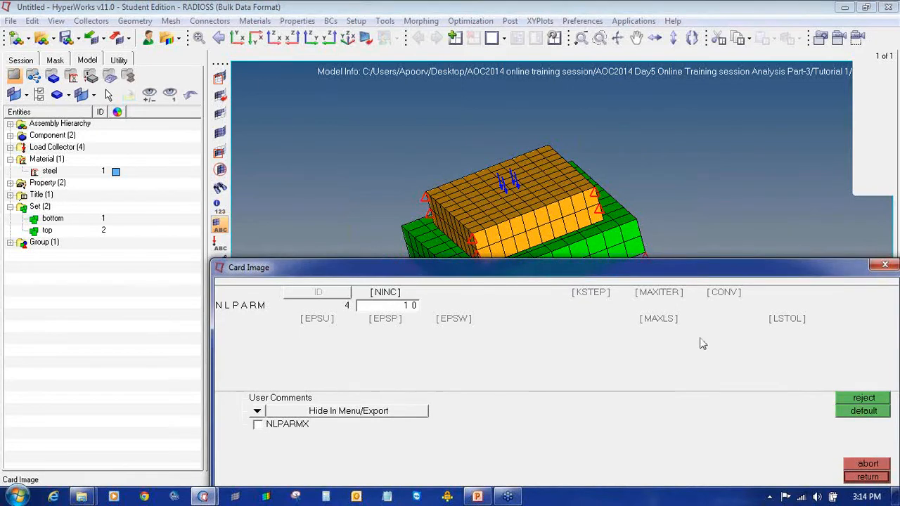
pyautogui.click(661, 294)
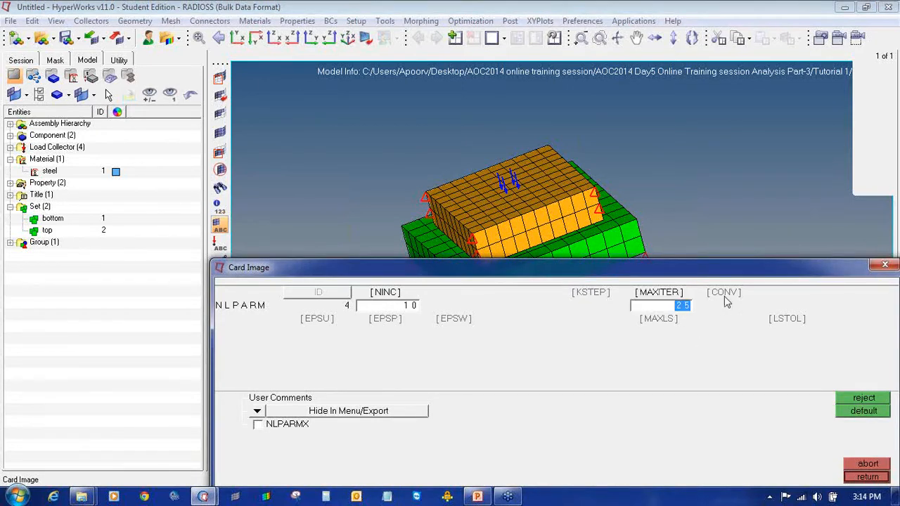
pyautogui.click(725, 294)
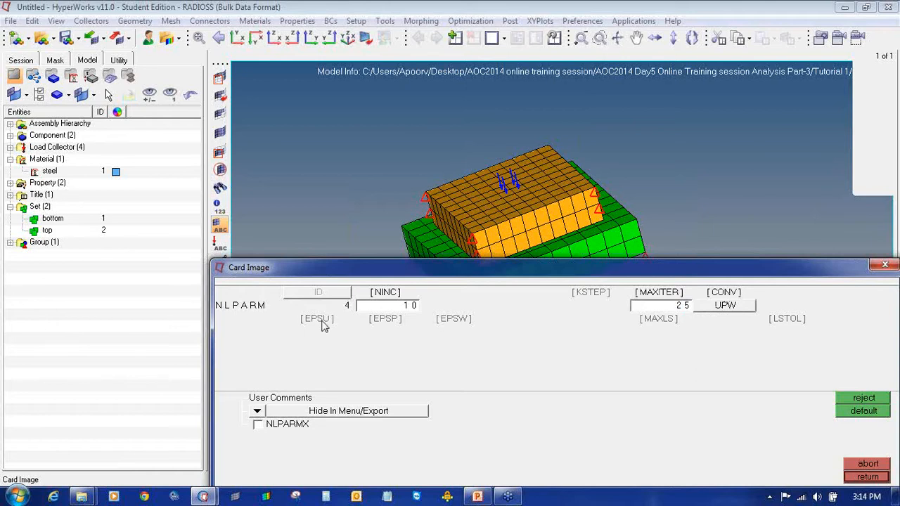
pyautogui.click(321, 322)
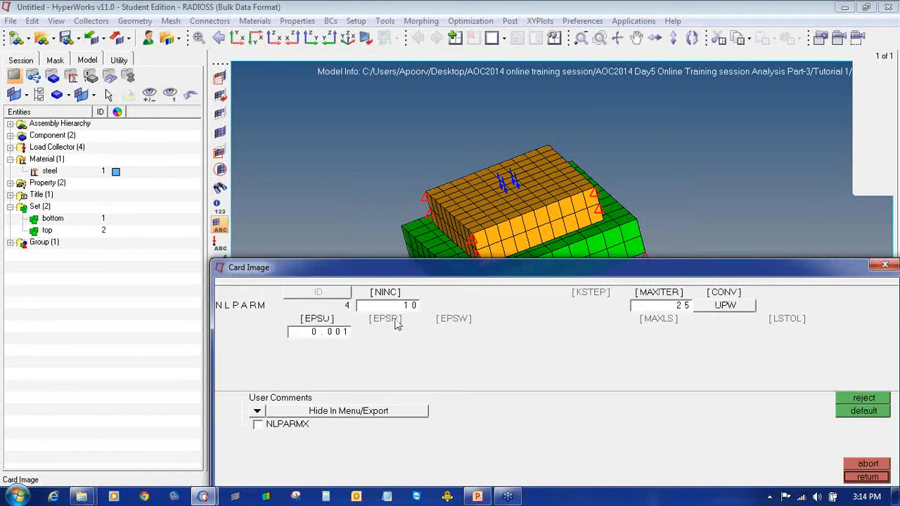
pyautogui.click(395, 322)
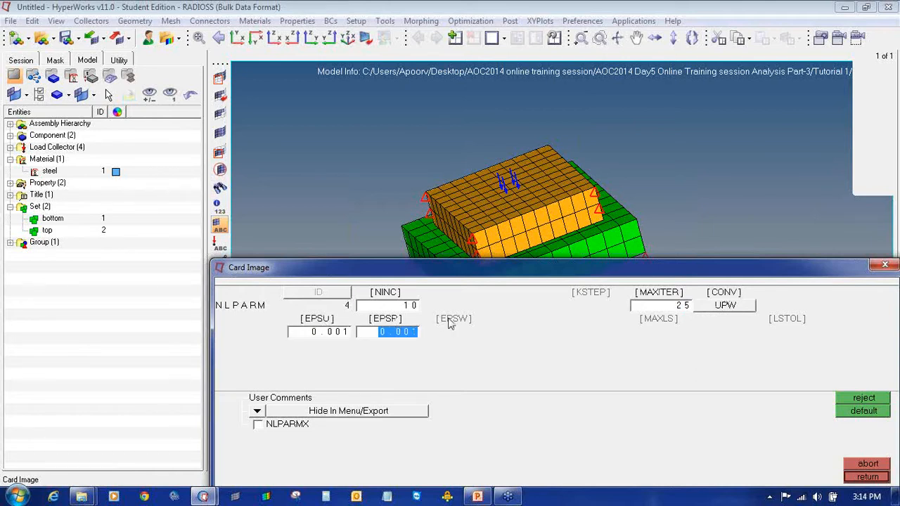
pyautogui.click(467, 321)
pyautogui.click(503, 376)
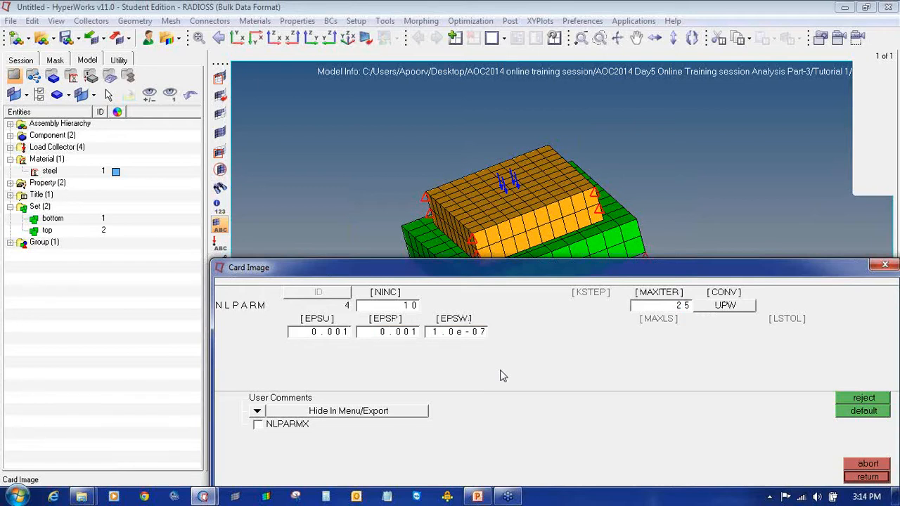
# Leave the nlparm load collector definition and start a load step named loading with type non-linear quasi-static.
pyautogui.click(867, 477)
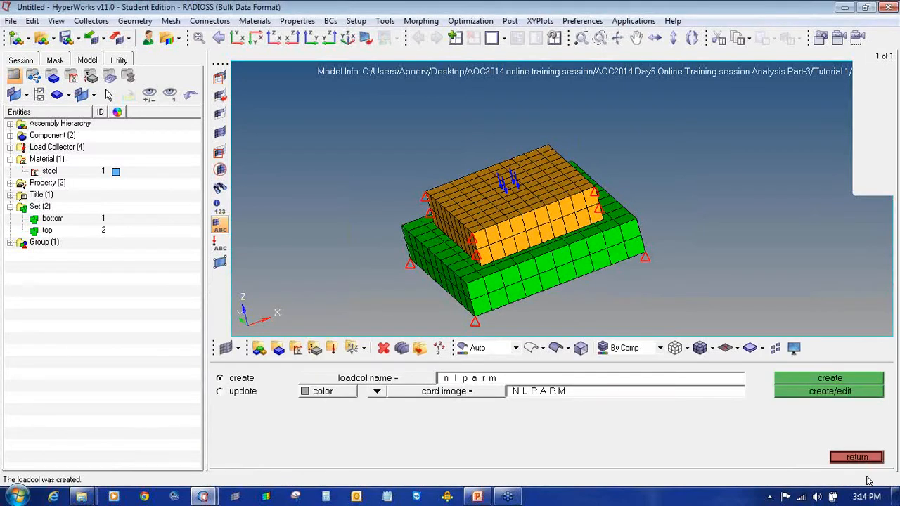
pyautogui.click(864, 459)
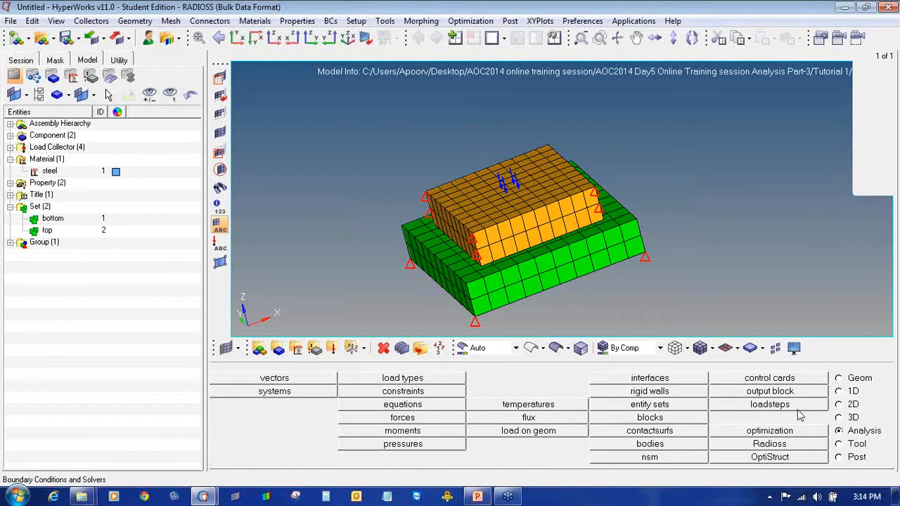
pyautogui.click(769, 405)
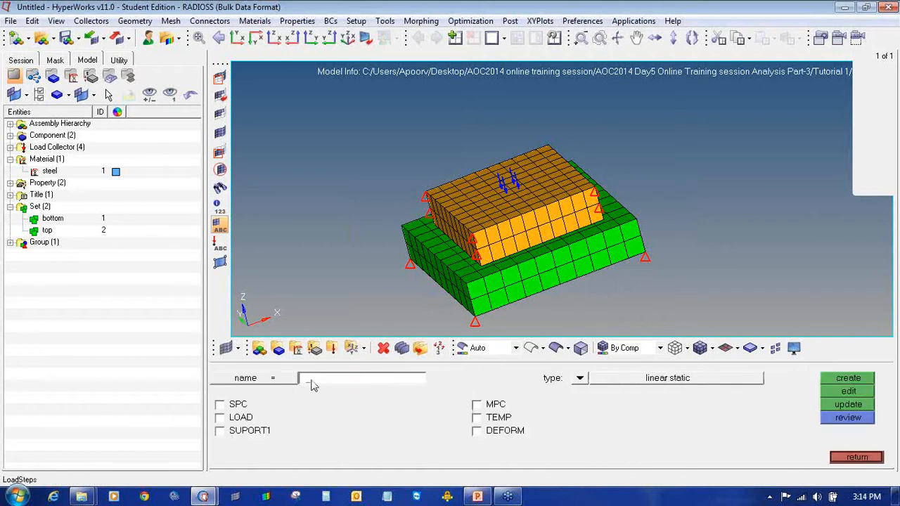
pyautogui.write('loading')
pyautogui.click(580, 378)
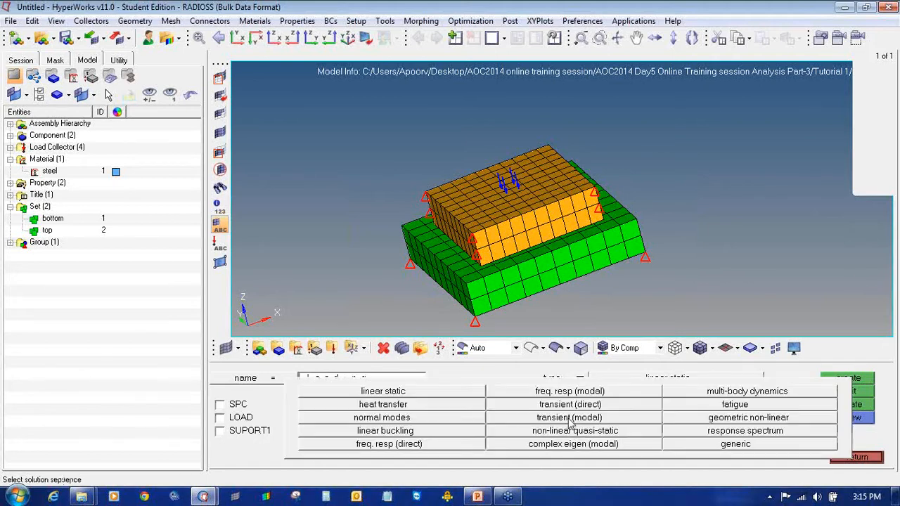
pyautogui.click(575, 431)
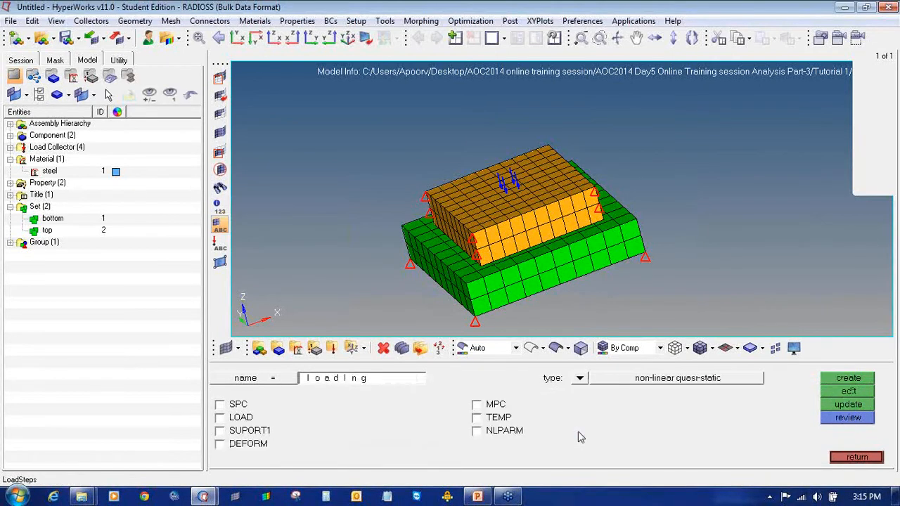
# Assign the SPC collector as SPC, pressure as LOAD and nlparm as NLPARM, and create the loading load step.
pyautogui.click(234, 406)
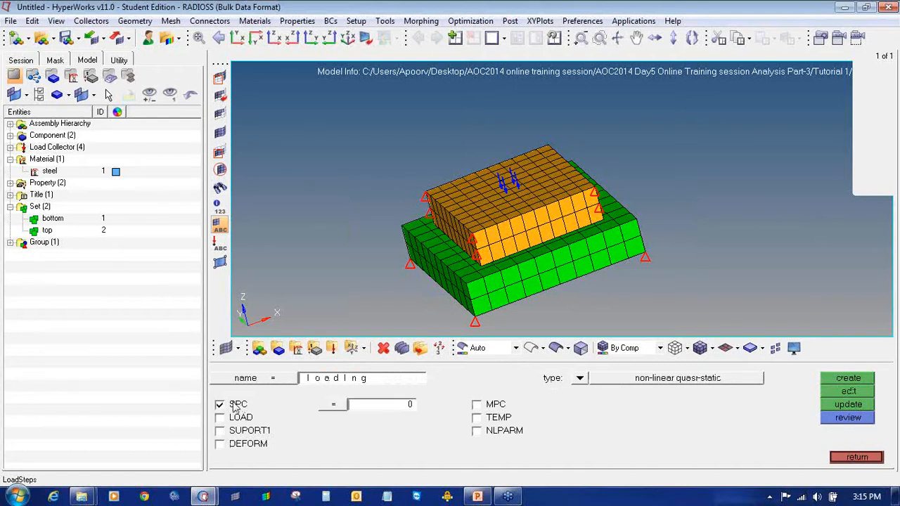
pyautogui.click(333, 409)
pyautogui.click(317, 392)
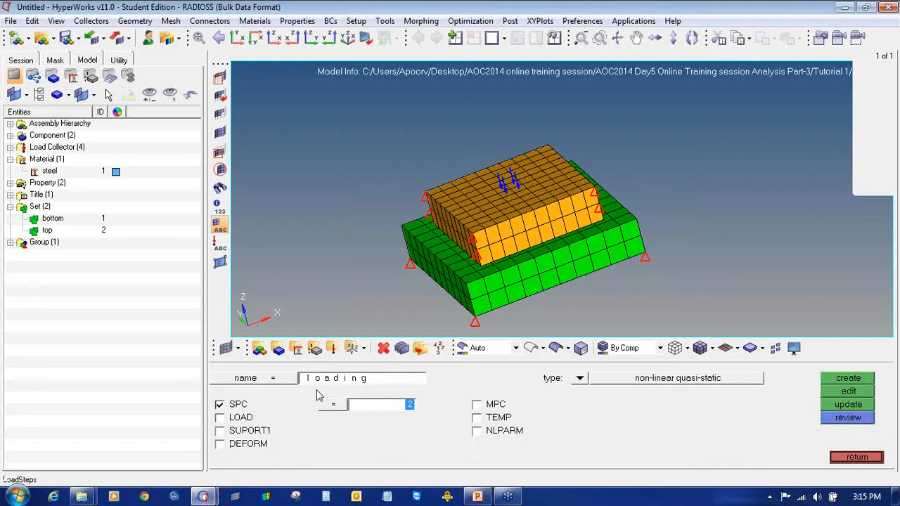
pyautogui.click(220, 417)
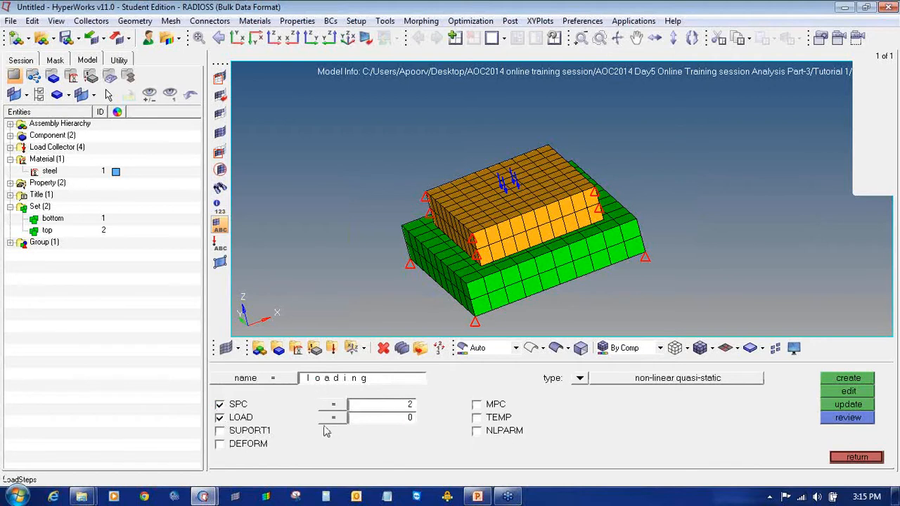
pyautogui.click(335, 419)
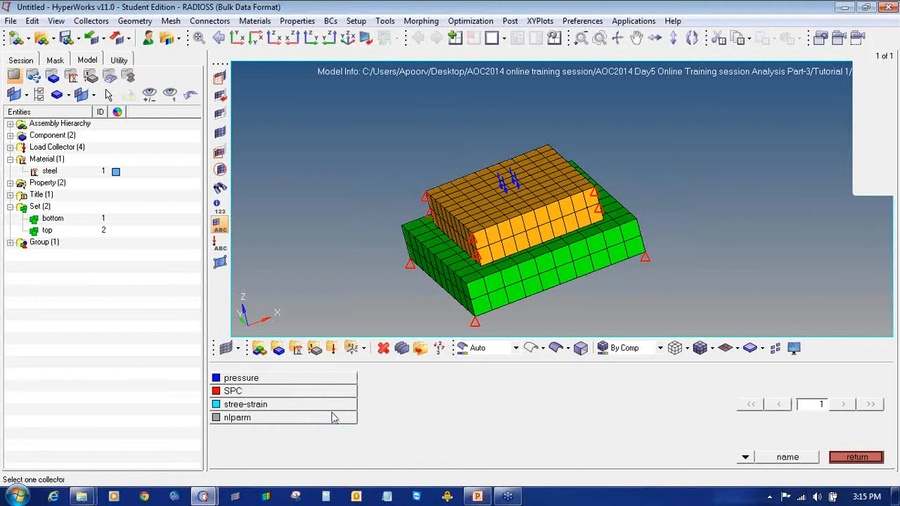
pyautogui.click(317, 378)
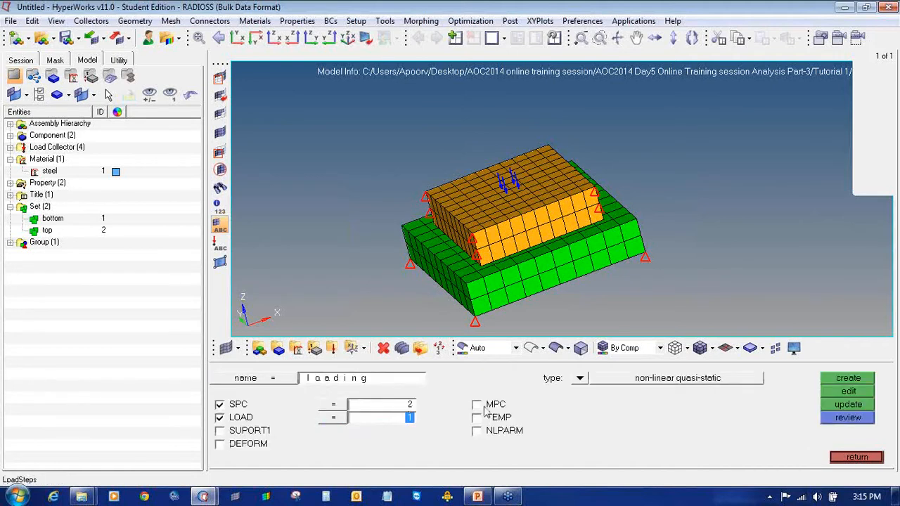
pyautogui.click(486, 430)
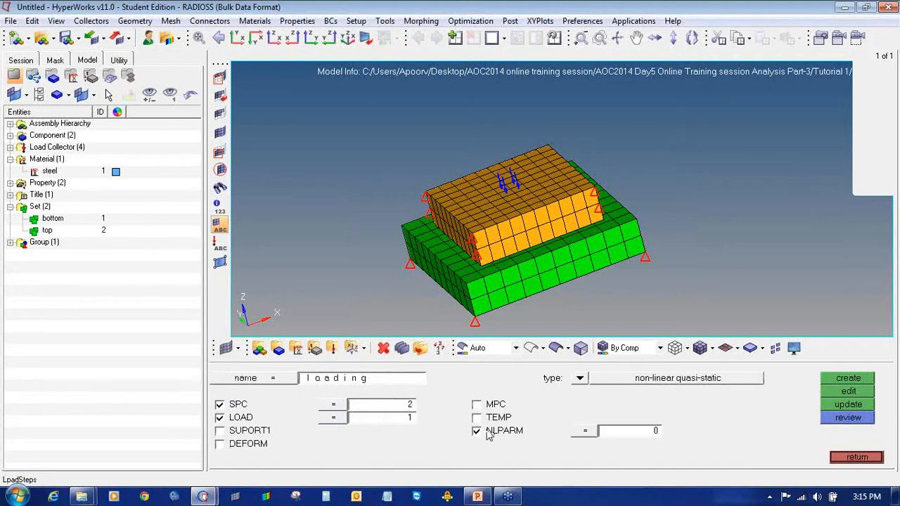
pyautogui.click(583, 431)
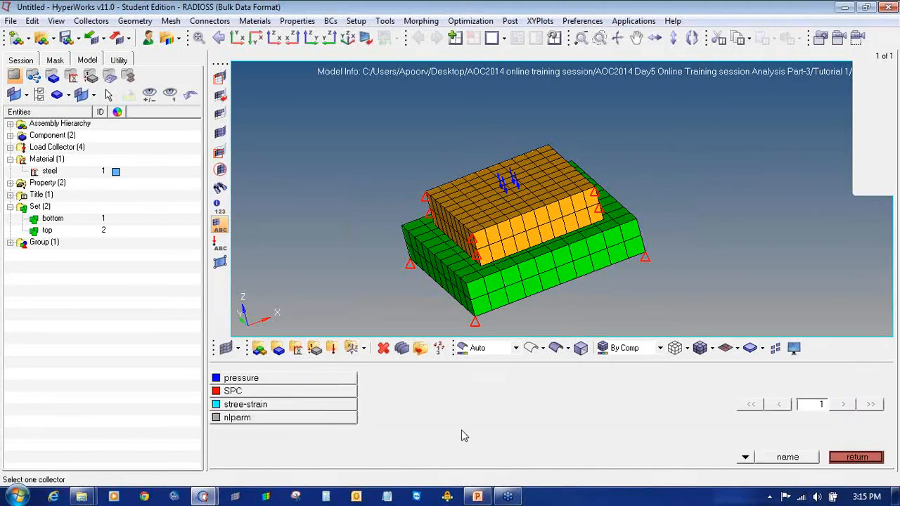
pyautogui.click(333, 420)
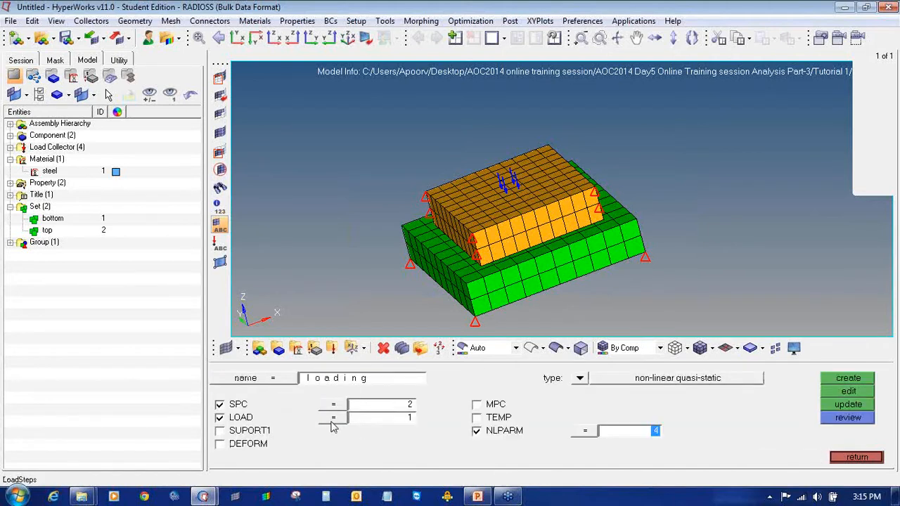
pyautogui.click(848, 380)
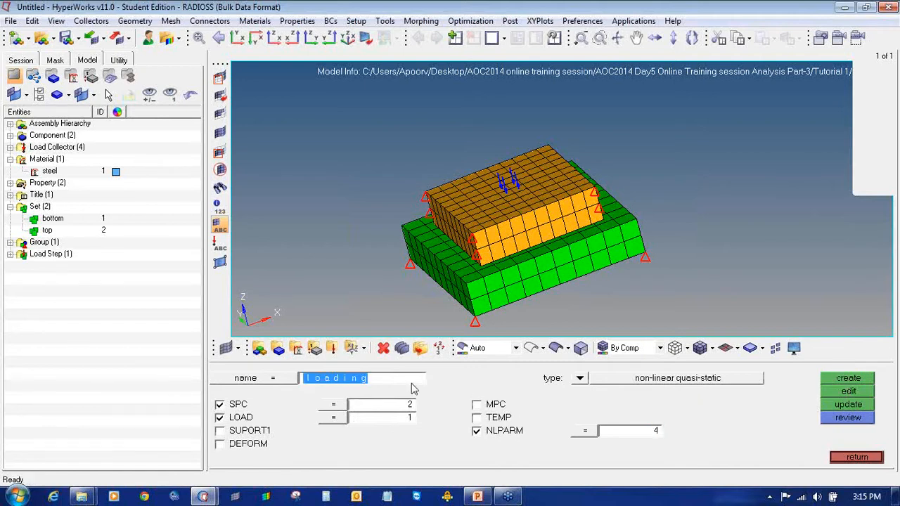
# Create a second non-linear quasi-static load step named unloading, keeping SPC and NLPARM but with LOAD disabled.
pyautogui.write('uloading')
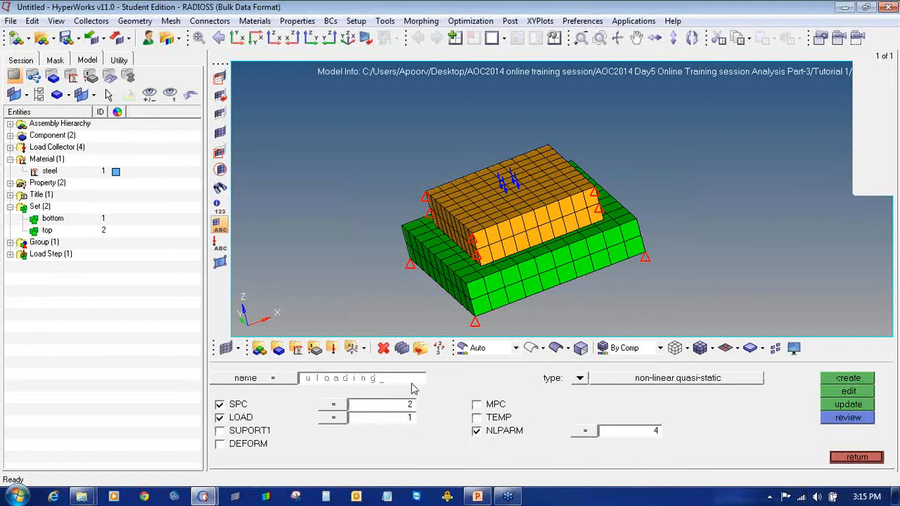
pyautogui.press('BackSpace')
pyautogui.write('unloading')
pyautogui.click(580, 378)
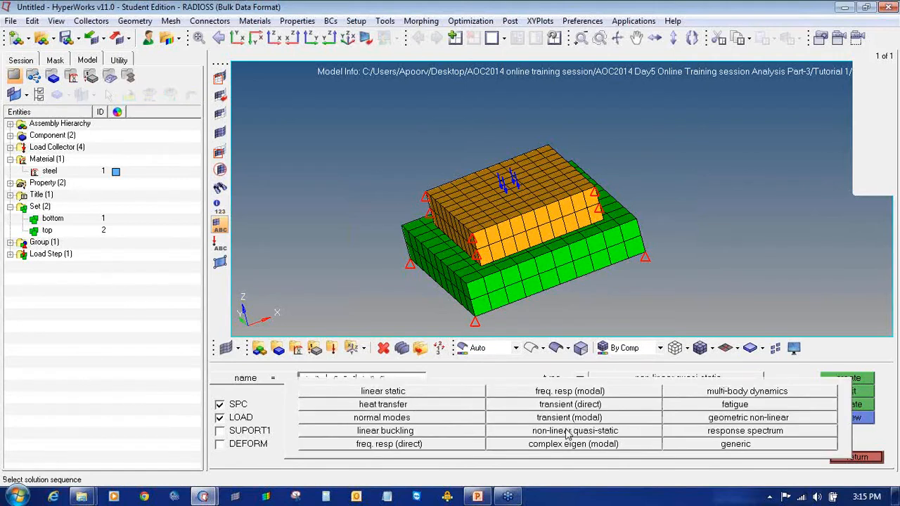
pyautogui.click(569, 432)
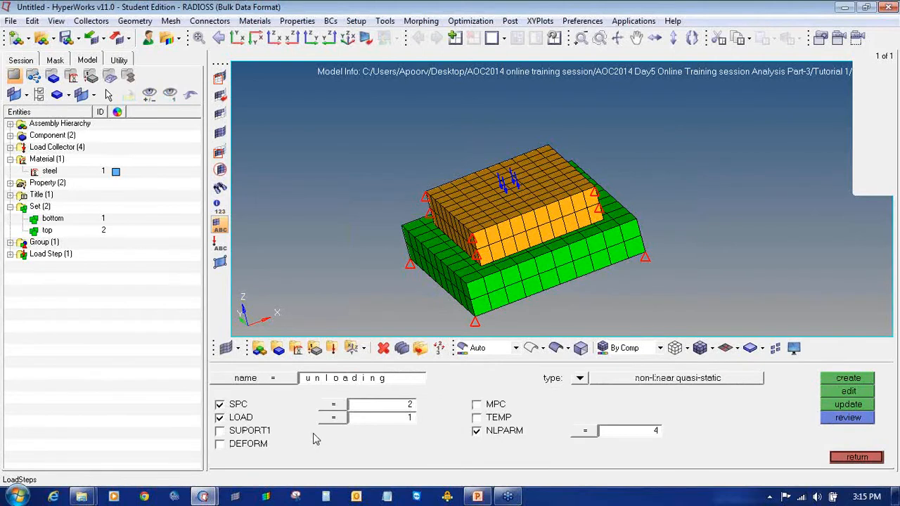
pyautogui.click(239, 417)
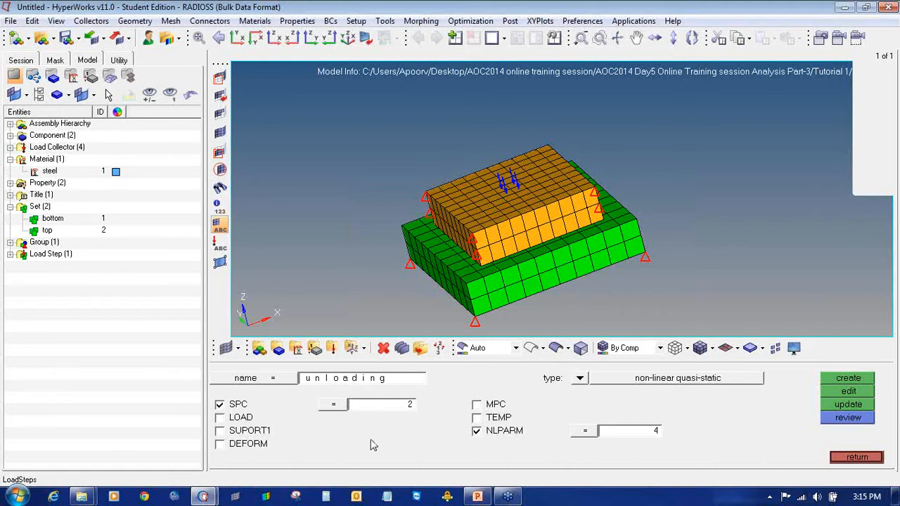
pyautogui.click(838, 382)
# Edit the unloading load step's card to enable CNTNLSUB with option YES.
pyautogui.click(836, 391)
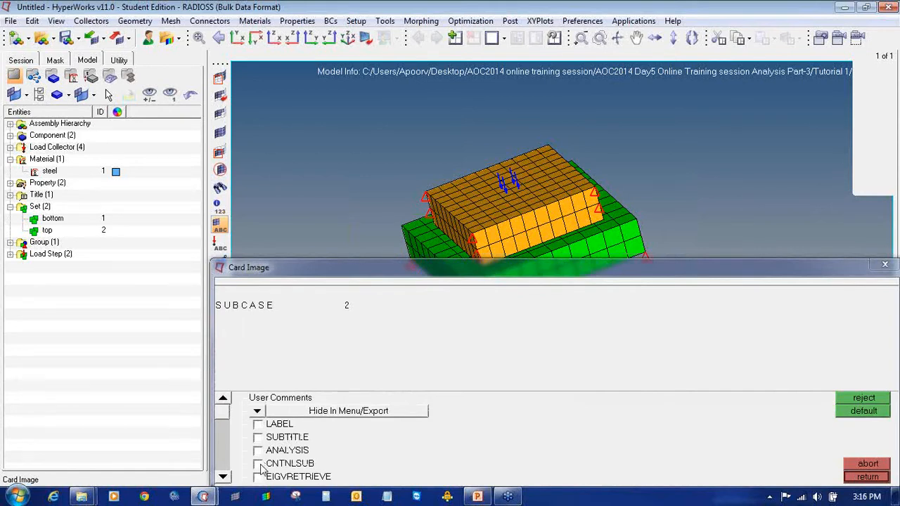
pyautogui.click(258, 464)
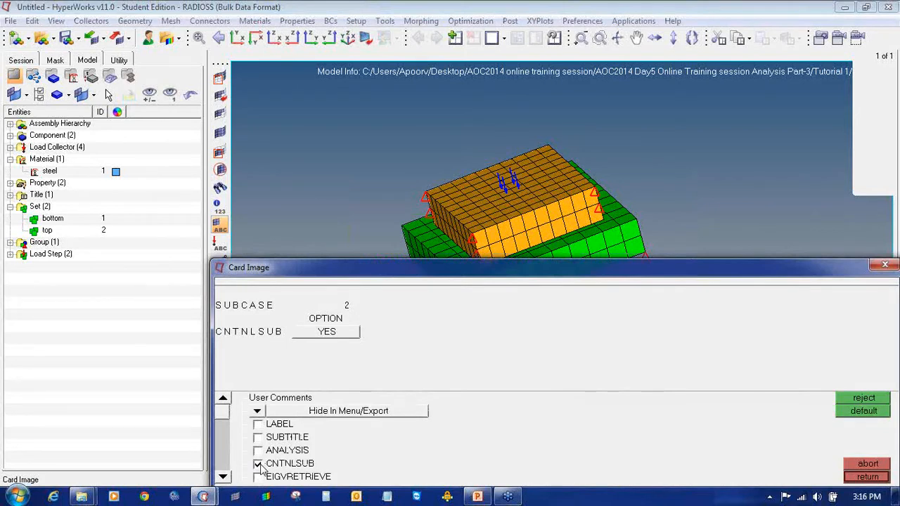
pyautogui.click(865, 478)
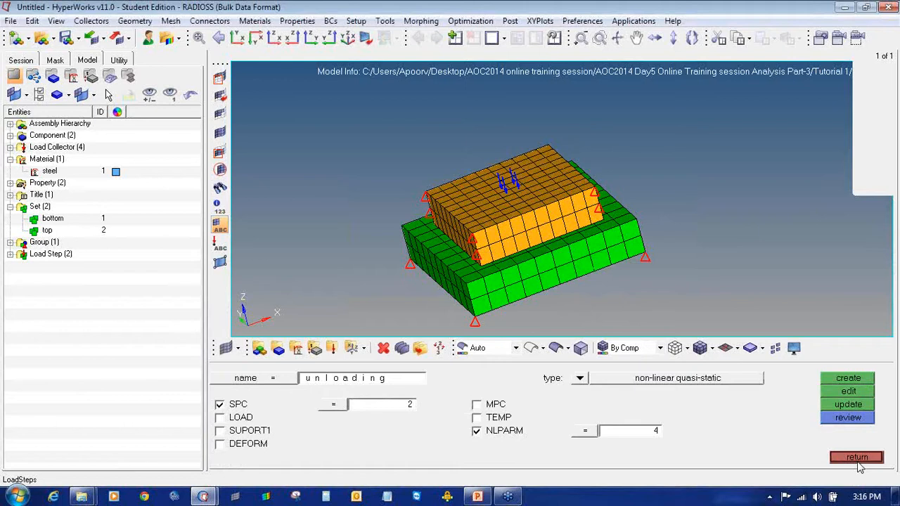
# Open the RADIOSS, MotionSolve and OptiStruct help in the browser and reopen the unloading load step's card to check its CNTNLSUB option.
pyautogui.click(673, 22)
pyautogui.moveTo(703, 53)
pyautogui.click(631, 67)
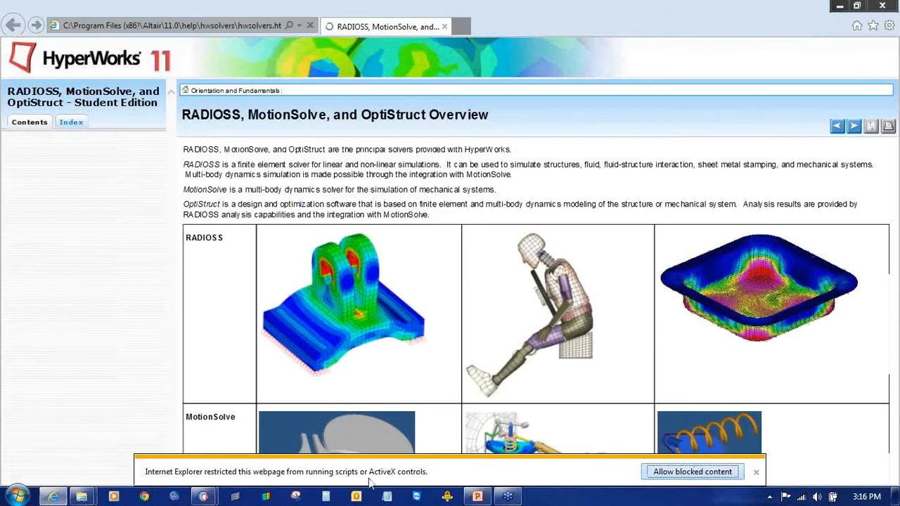
pyautogui.moveTo(205, 496)
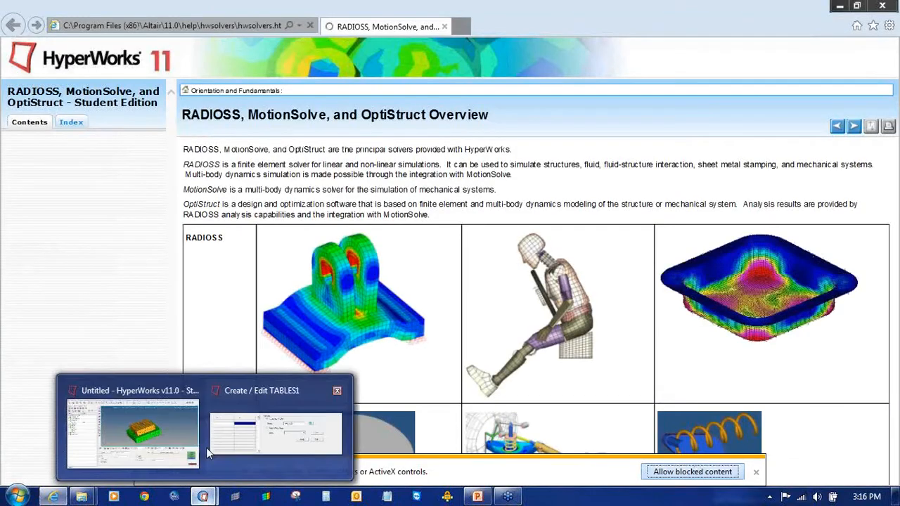
pyautogui.click(281, 432)
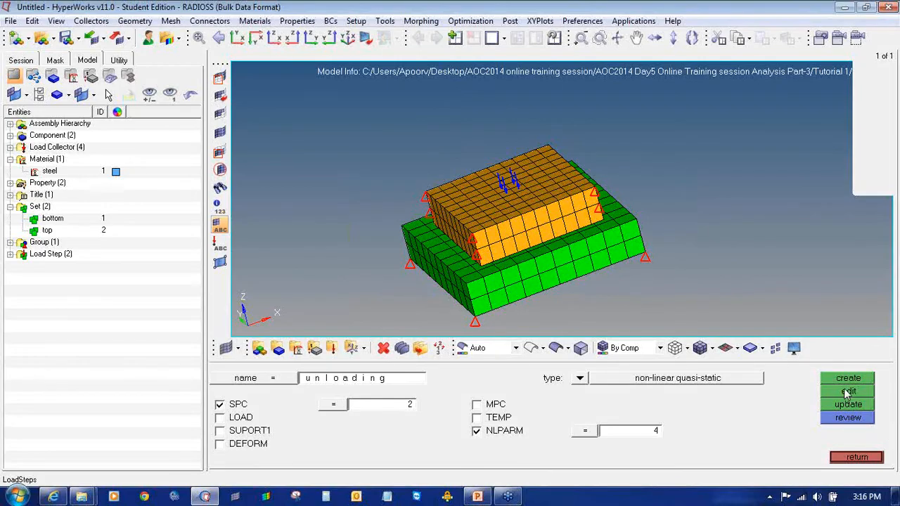
pyautogui.click(847, 392)
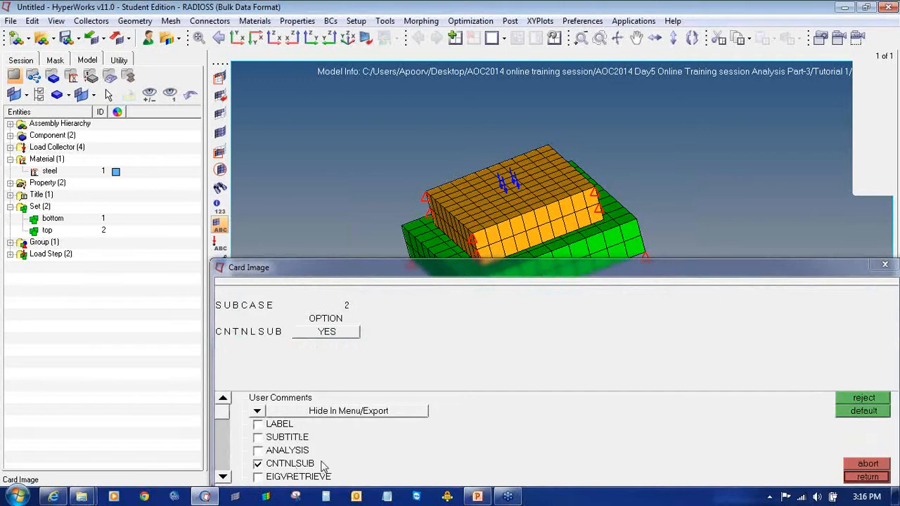
pyautogui.click(53, 497)
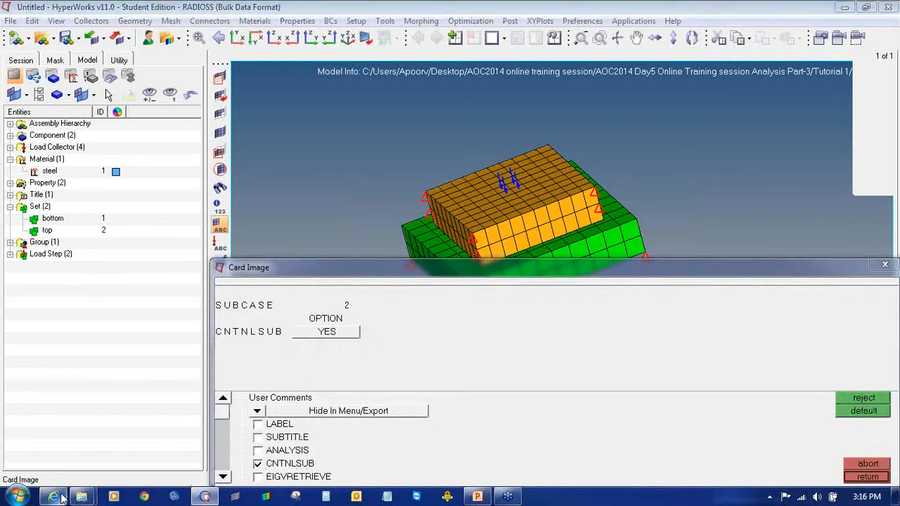
# Search the solver help for CNTNLSUB, checking the spelling against the load step card in HyperMesh.
pyautogui.click(109, 123)
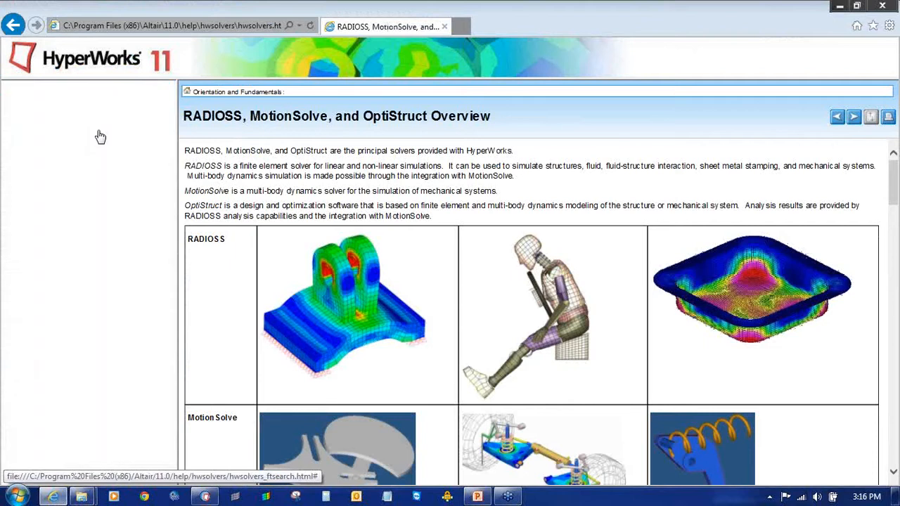
pyautogui.click(99, 233)
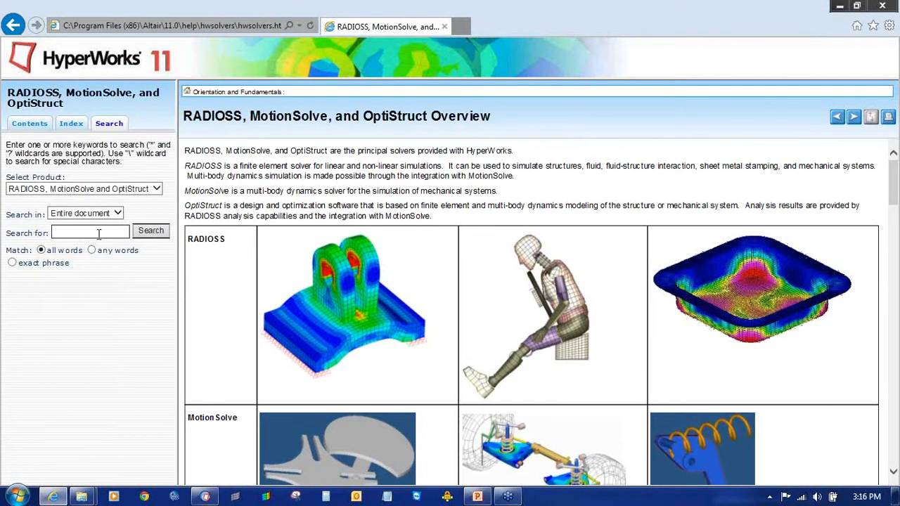
pyautogui.write('CNTL')
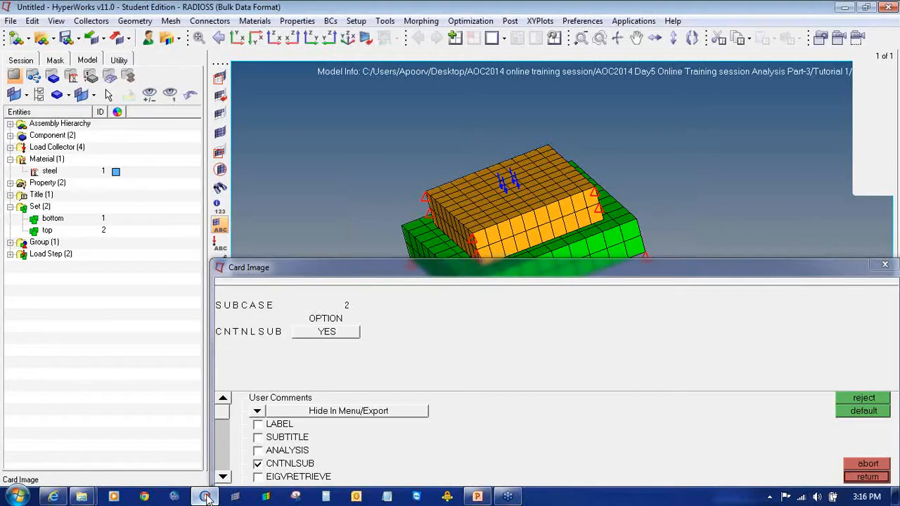
pyautogui.click(205, 497)
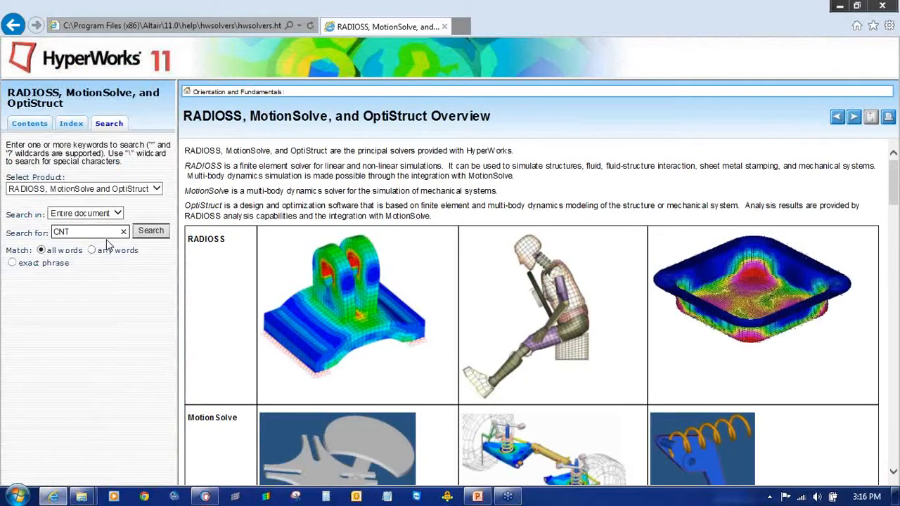
pyautogui.write('NLSUB')
pyautogui.press('Return')
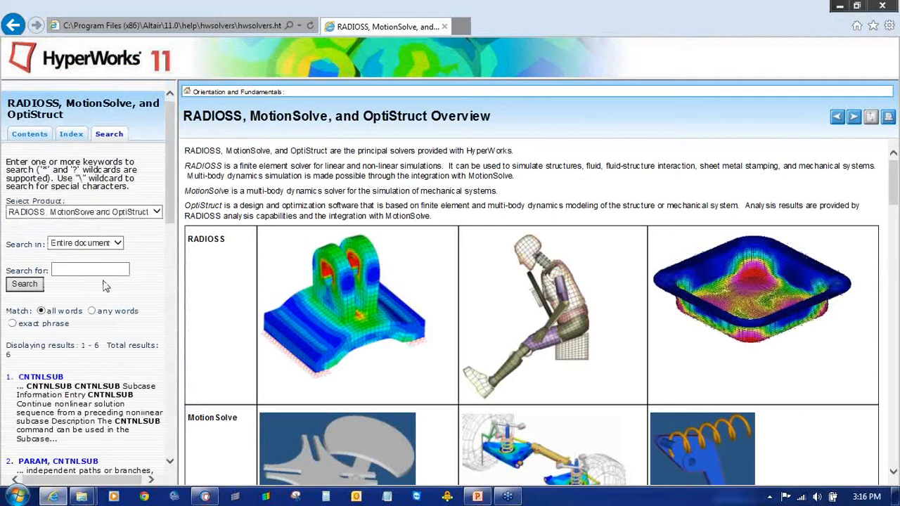
# Read the CNTNLSUB help entry through its comments, then close the help and the unloading load step's card.
pyautogui.click(55, 377)
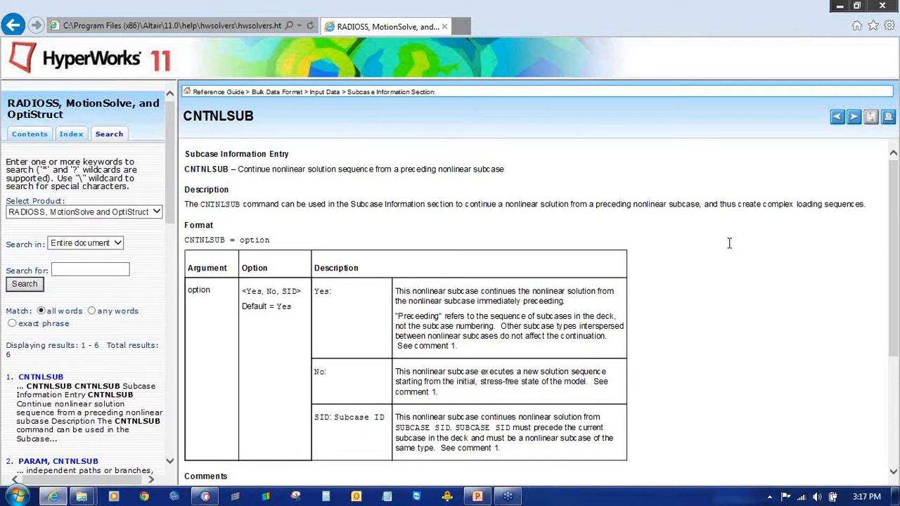
pyautogui.scroll(-5, 729, 243)
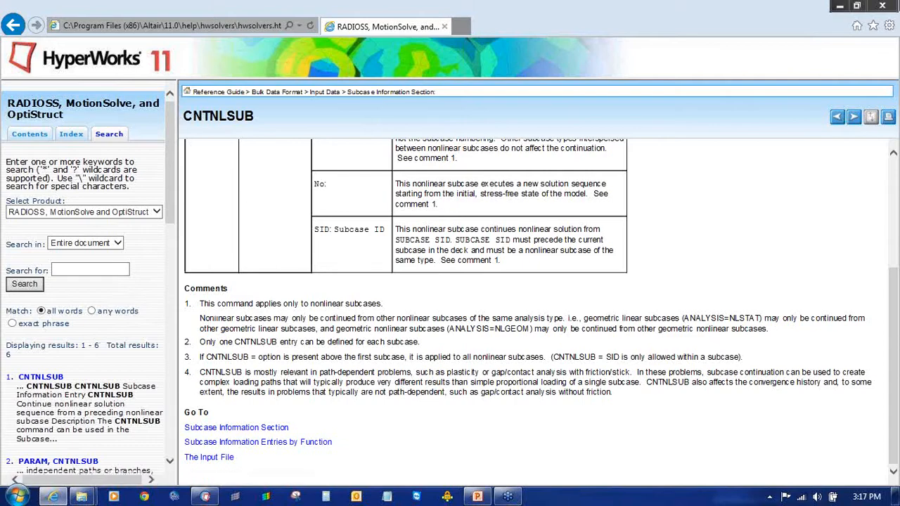
pyautogui.click(881, 6)
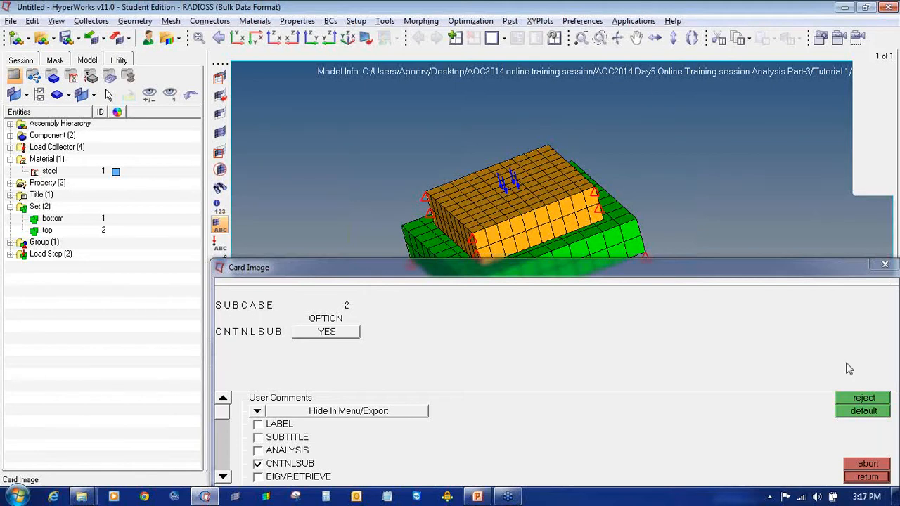
pyautogui.click(868, 476)
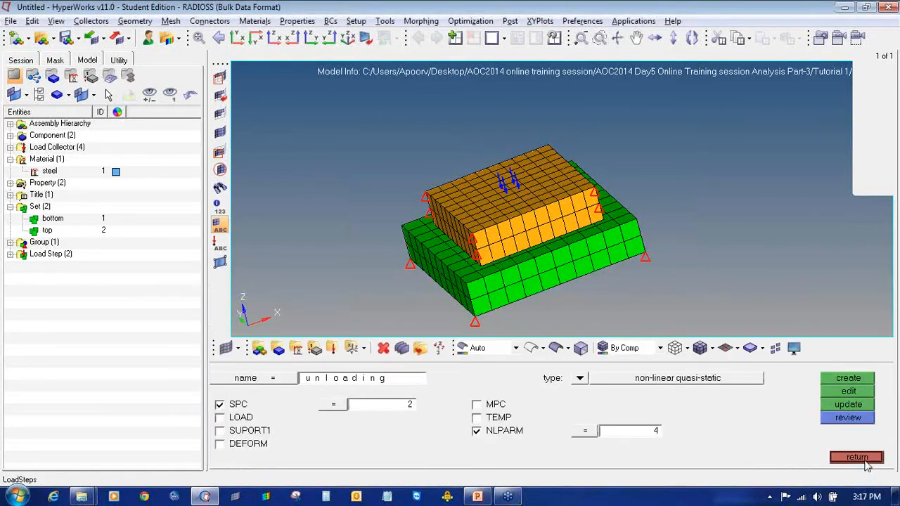
# Open the GLOBAL_OUTPUT_REQUEST control card and enable the CONTF and DISPLACEMENT outputs.
pyautogui.click(865, 461)
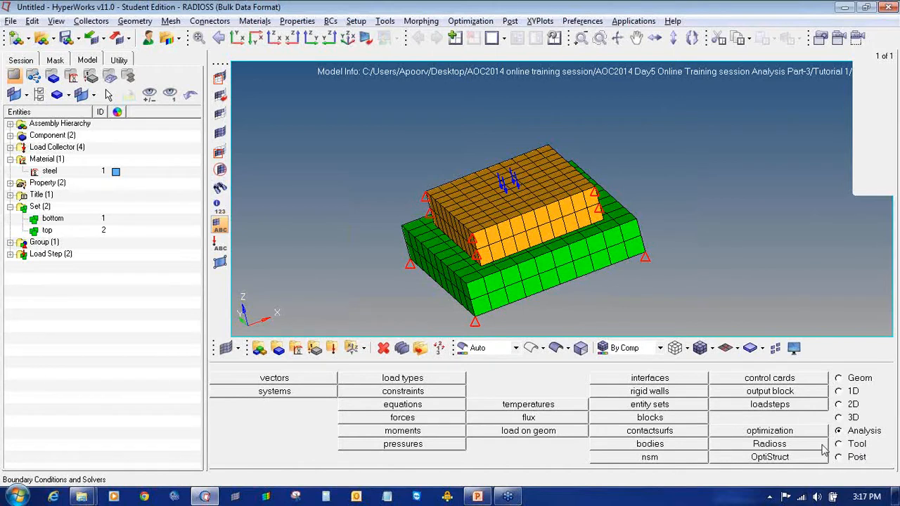
pyautogui.click(787, 380)
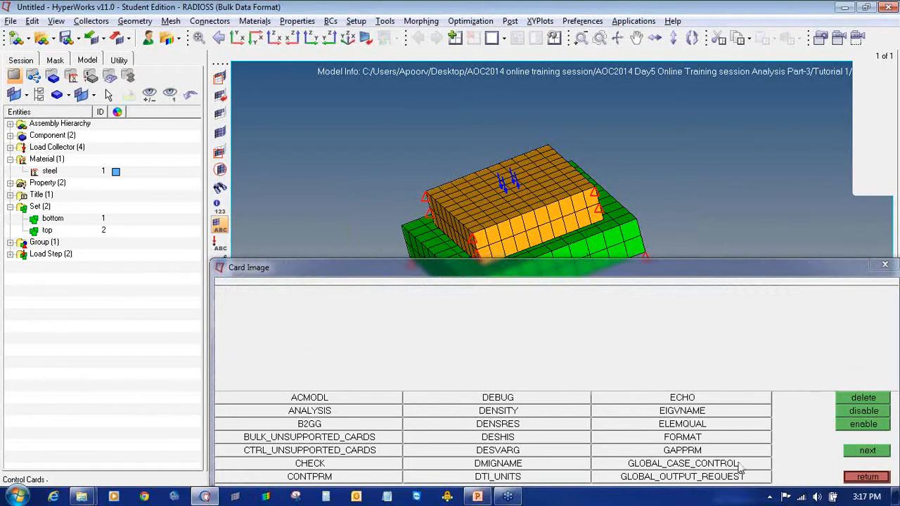
pyautogui.click(735, 478)
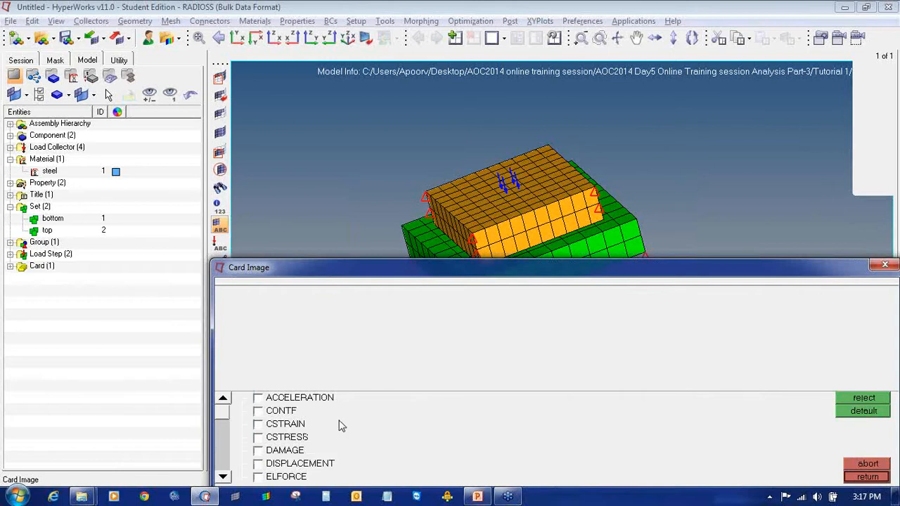
pyautogui.click(258, 412)
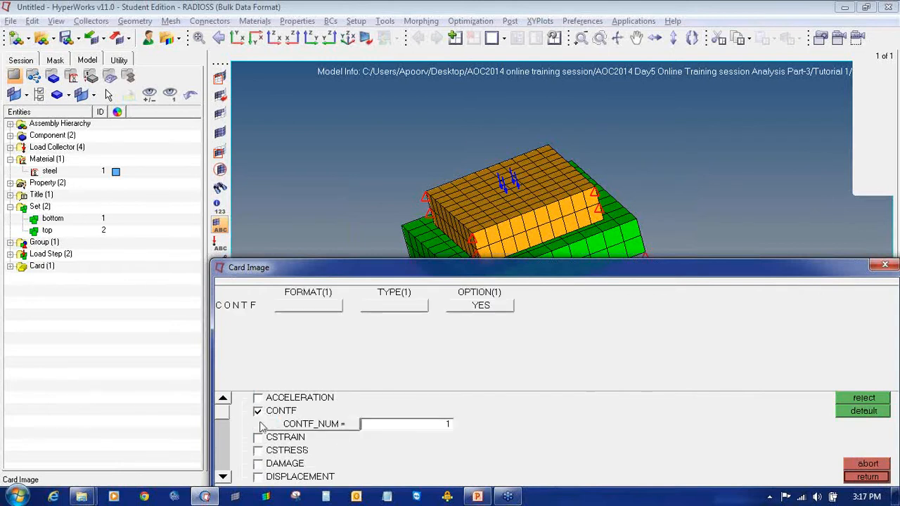
pyautogui.click(258, 478)
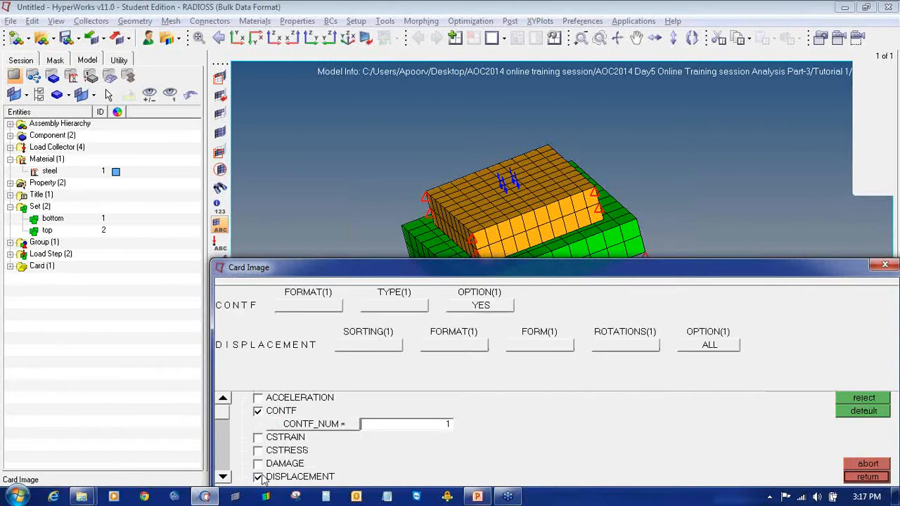
# Enable the STRAIN and STRESS outputs in the global output request card.
pyautogui.click(222, 477)
pyautogui.click(222, 476)
pyautogui.click(222, 477)
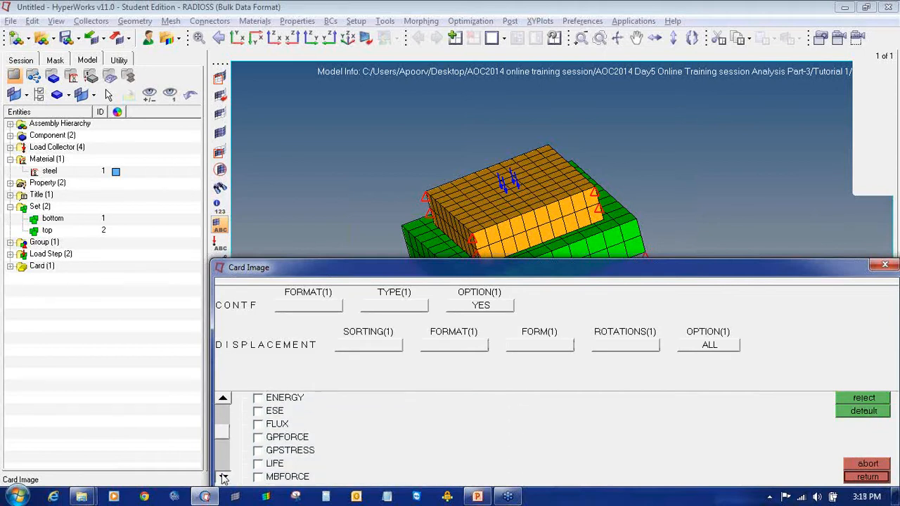
pyautogui.click(222, 477)
pyautogui.click(222, 477)
pyautogui.click(222, 476)
pyautogui.click(222, 477)
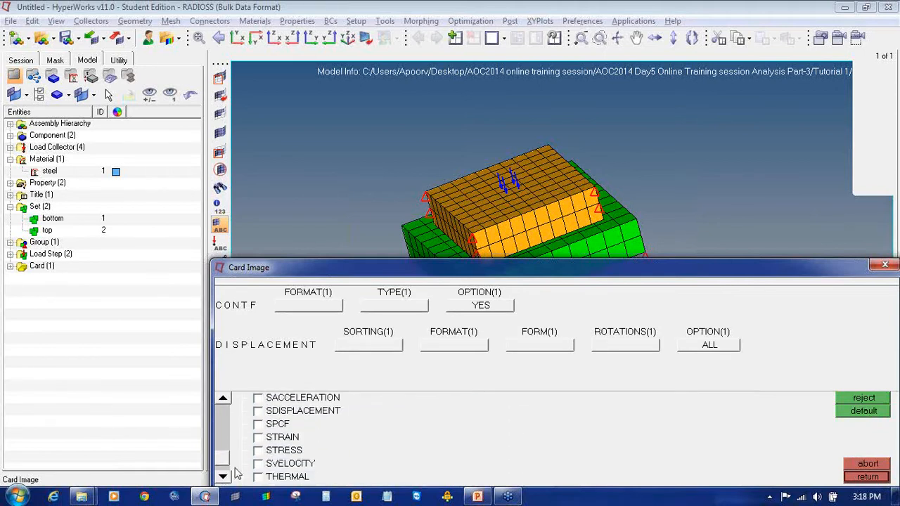
pyautogui.click(258, 437)
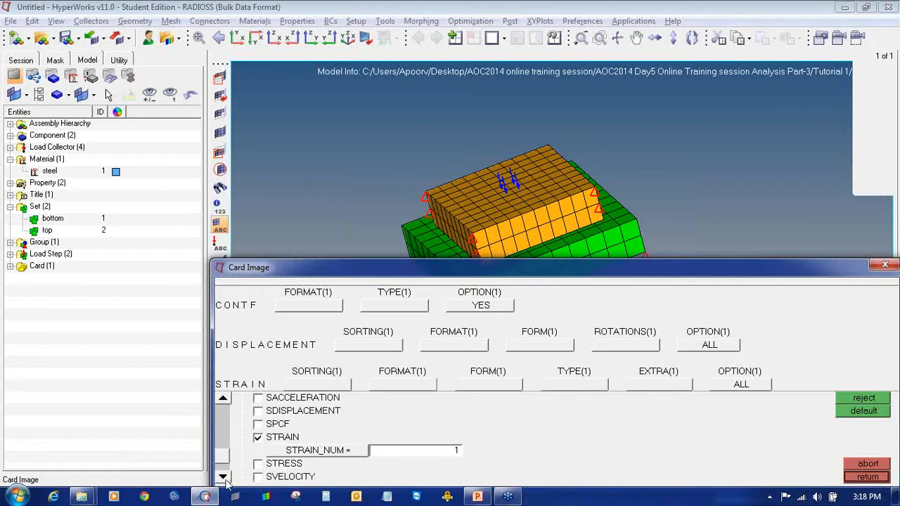
pyautogui.click(258, 464)
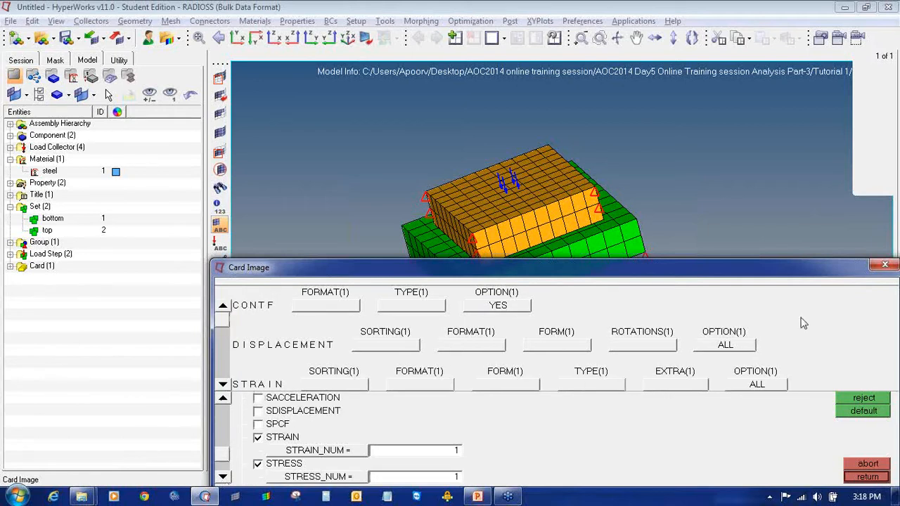
# Set the output option to YES for DISPLACEMENT, STRAIN and CONTF.
pyautogui.click(715, 347)
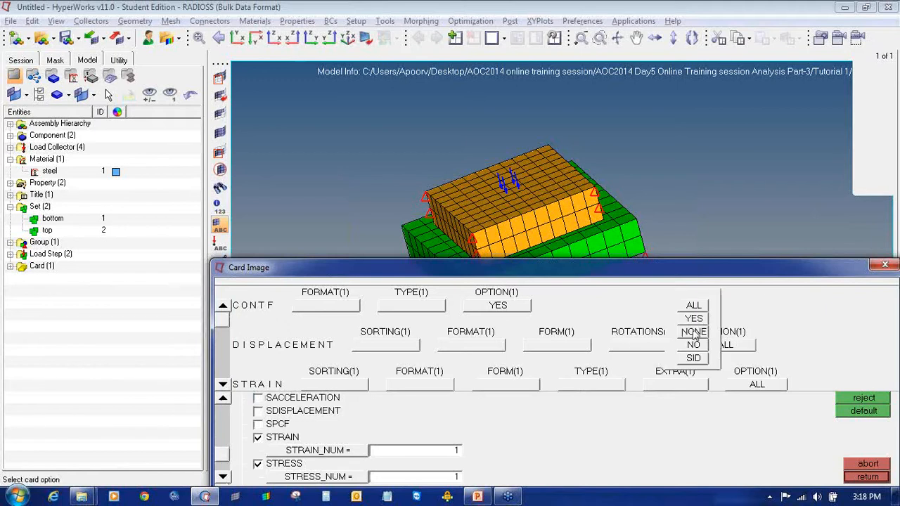
pyautogui.click(696, 318)
pyautogui.click(754, 384)
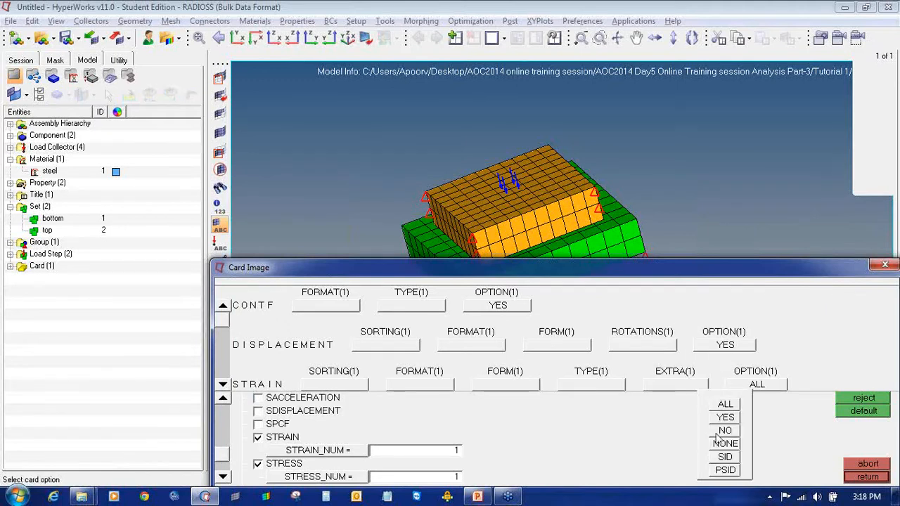
pyautogui.click(725, 417)
pyautogui.click(495, 306)
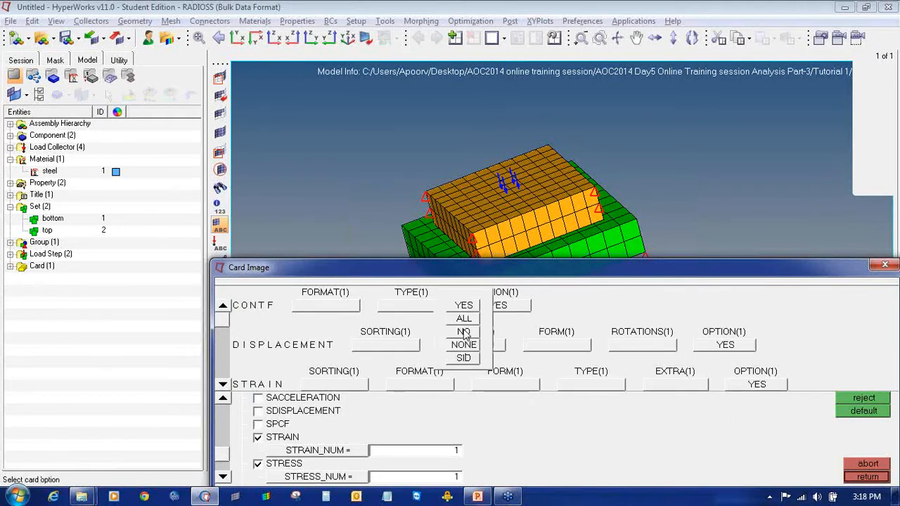
pyautogui.click(463, 305)
# Set the STRAIN output type to PLASTIC and close the control cards.
pyautogui.click(222, 385)
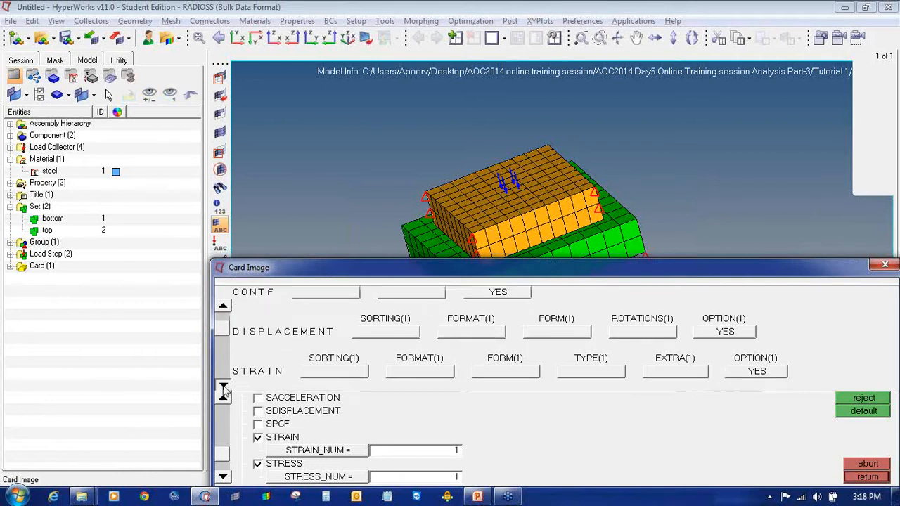
pyautogui.click(222, 385)
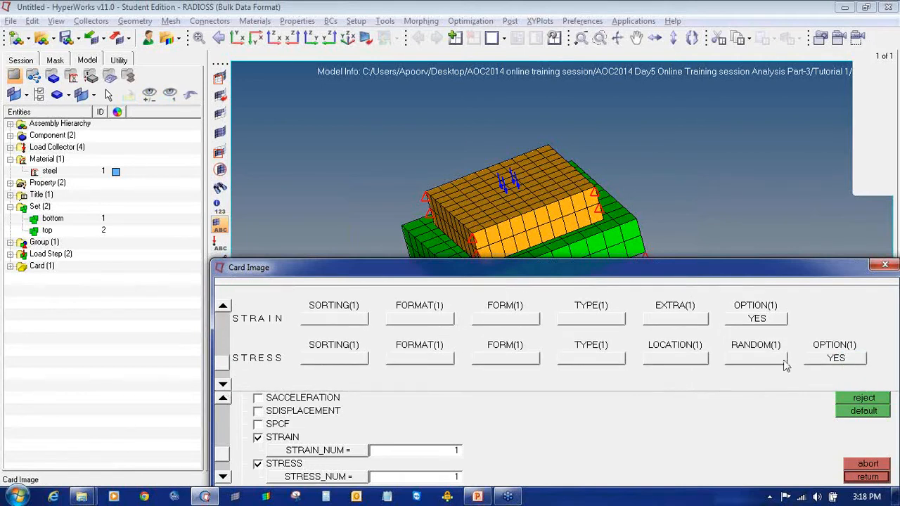
pyautogui.click(222, 384)
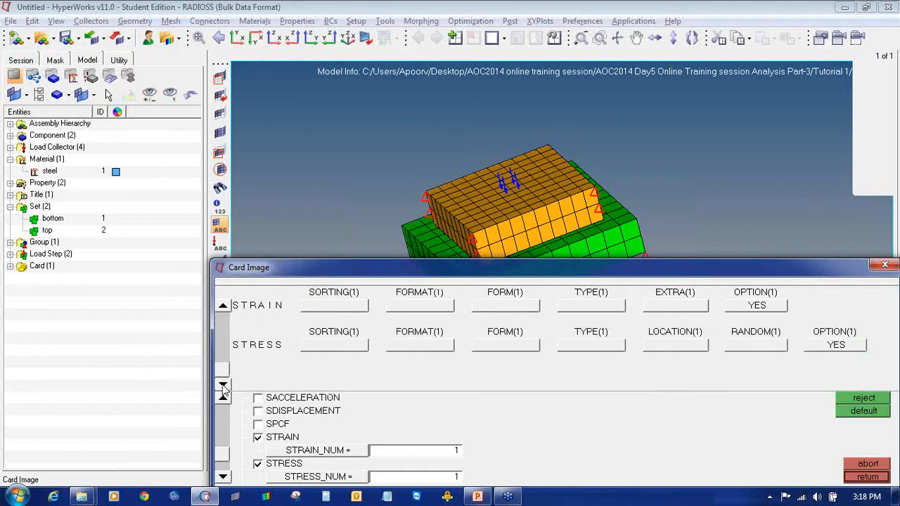
pyautogui.click(591, 306)
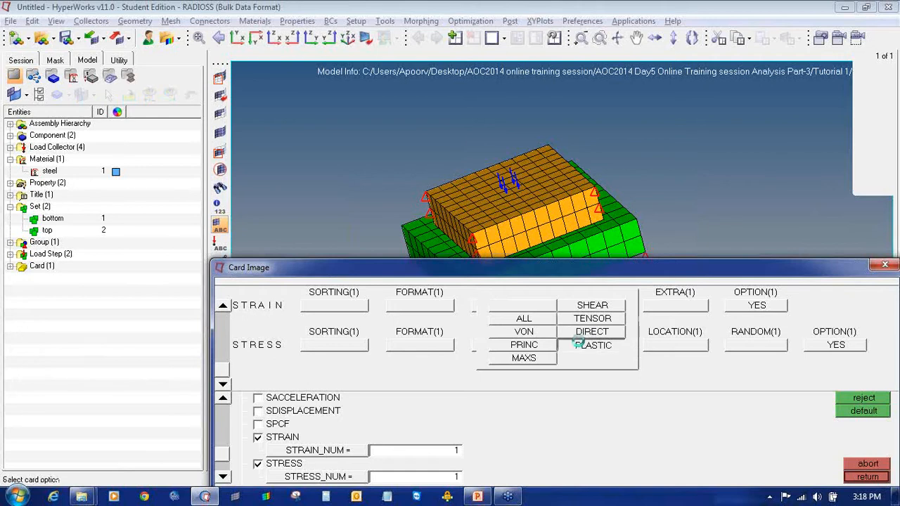
pyautogui.click(581, 344)
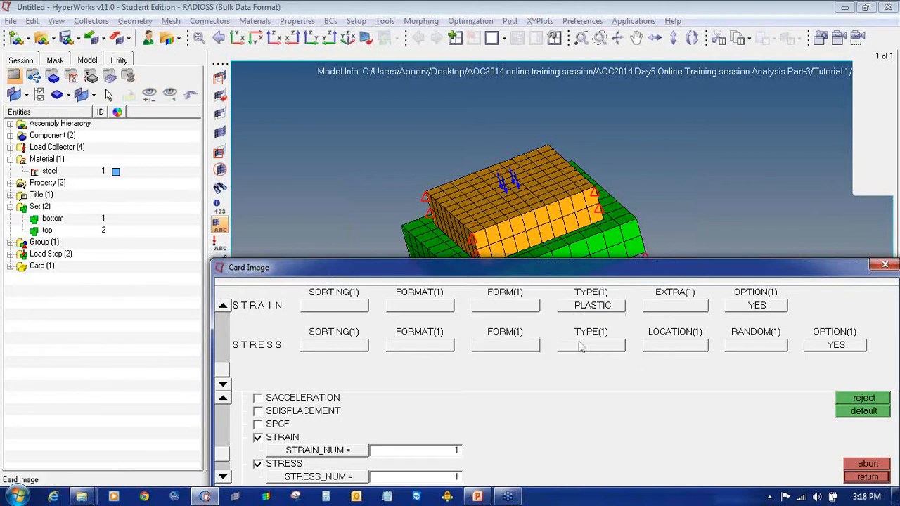
pyautogui.click(880, 476)
pyautogui.click(880, 477)
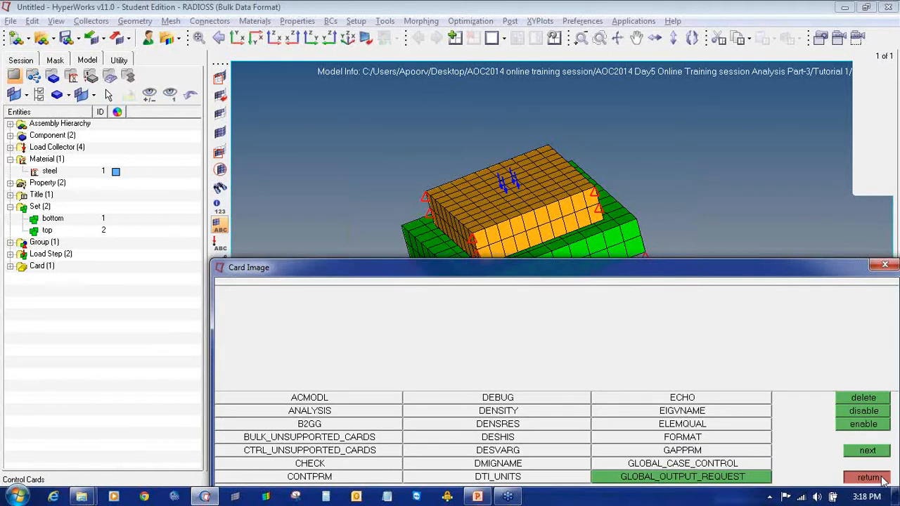
# Save the model as nlstat in a new folder named practise inside the Tutorial 1 folder.
pyautogui.click(11, 24)
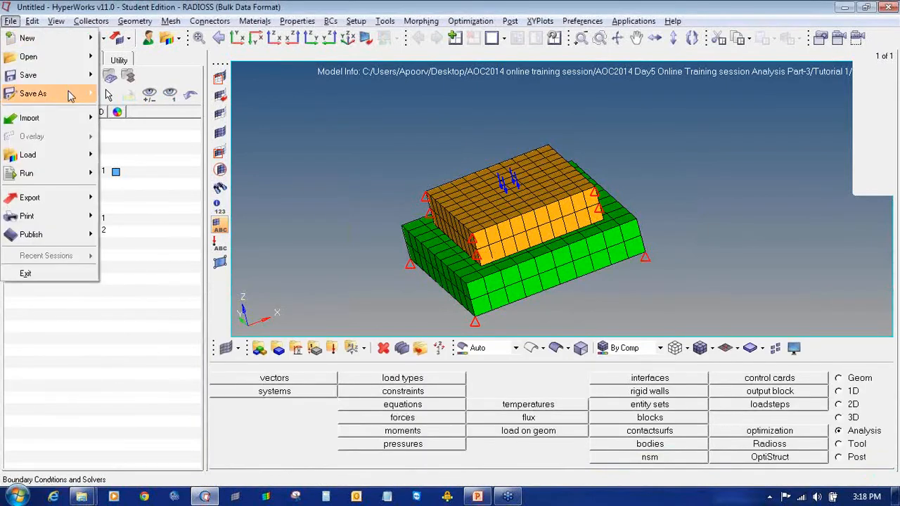
pyautogui.moveTo(67, 94)
pyautogui.click(130, 132)
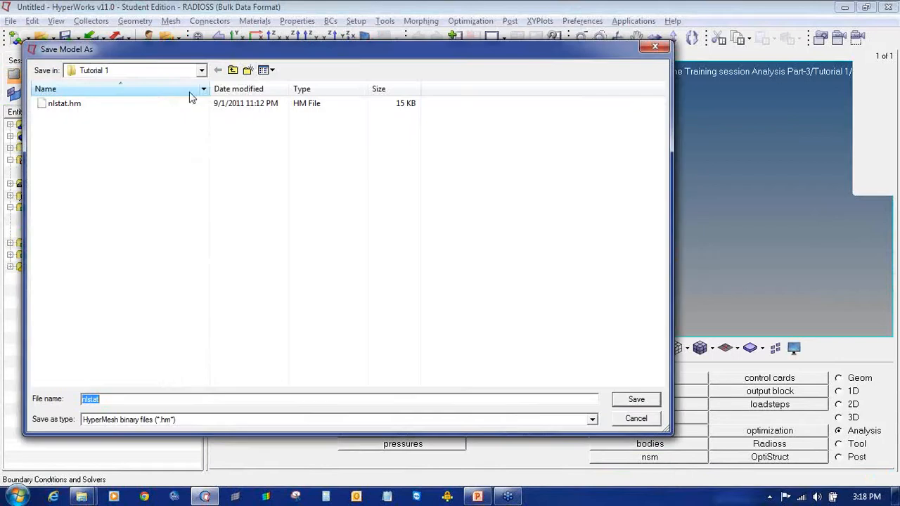
pyautogui.click(248, 71)
pyautogui.write('pra')
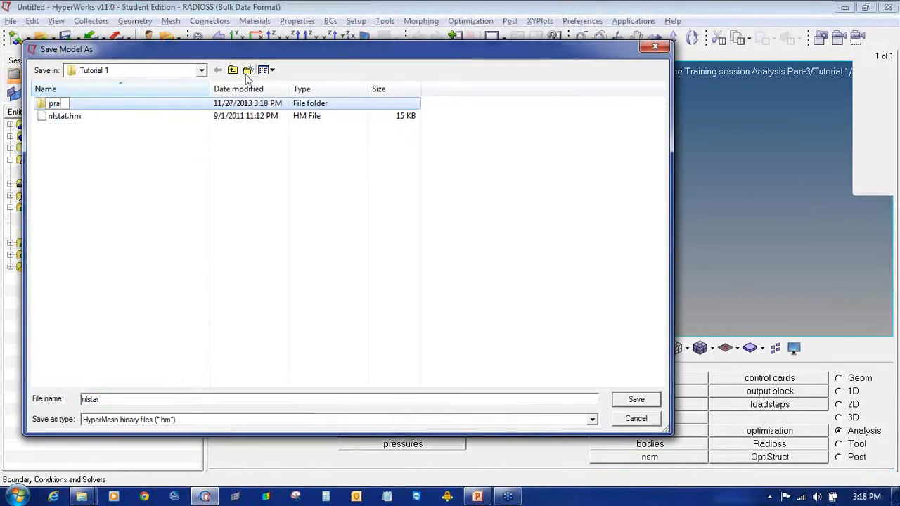
pyautogui.write('ctise')
pyautogui.press('Return')
pyautogui.press('Return')
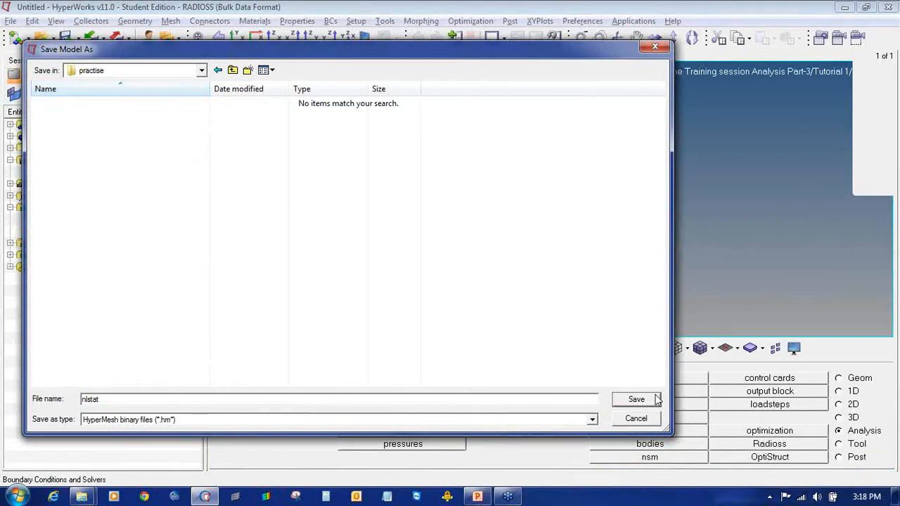
pyautogui.click(657, 399)
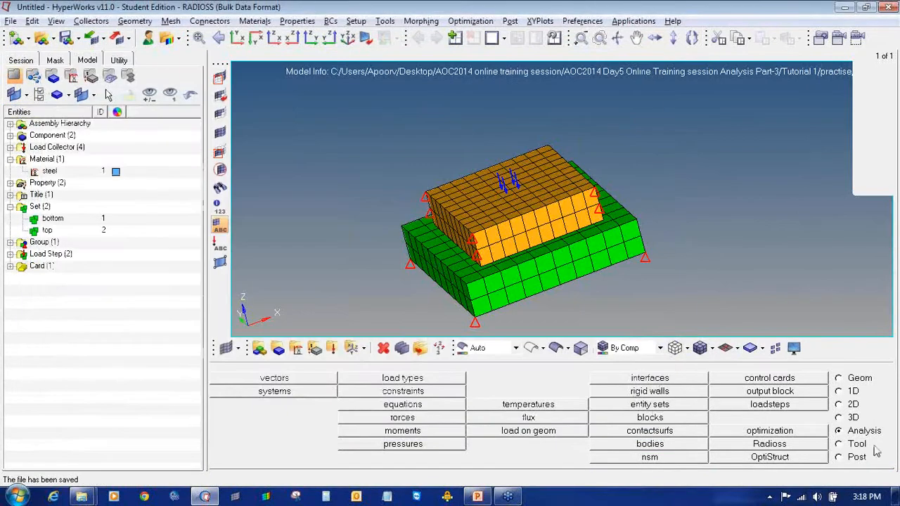
# Run the Radioss analysis on nlstat.fem with export options set to all, and close the solver window when the run finishes.
pyautogui.click(821, 447)
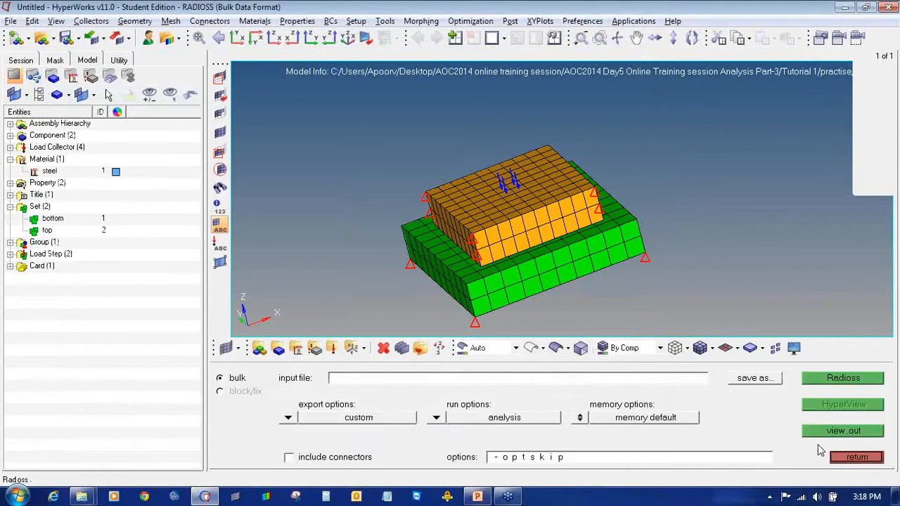
pyautogui.click(288, 418)
pyautogui.click(296, 421)
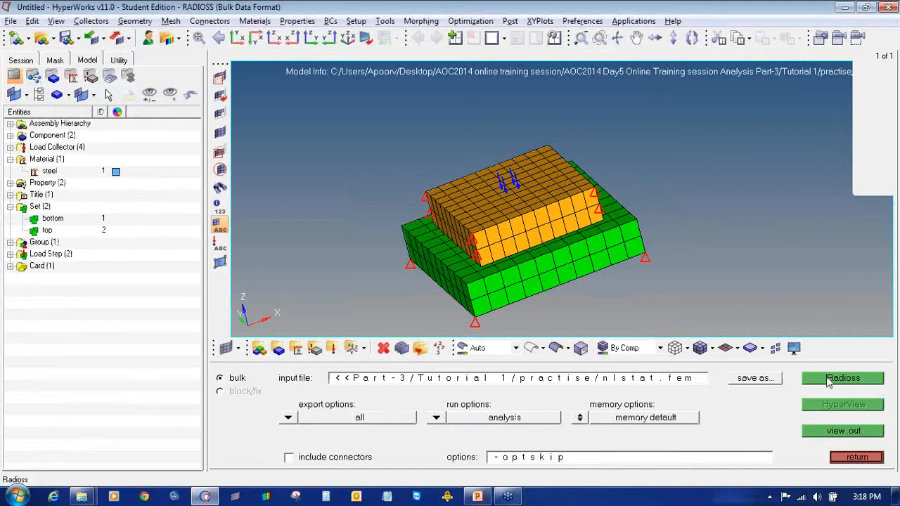
pyautogui.click(826, 378)
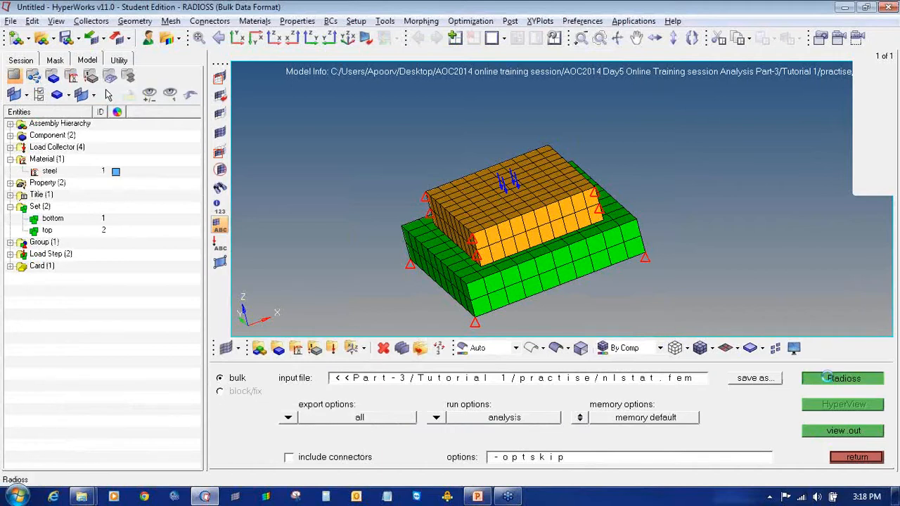
pyautogui.click(842, 379)
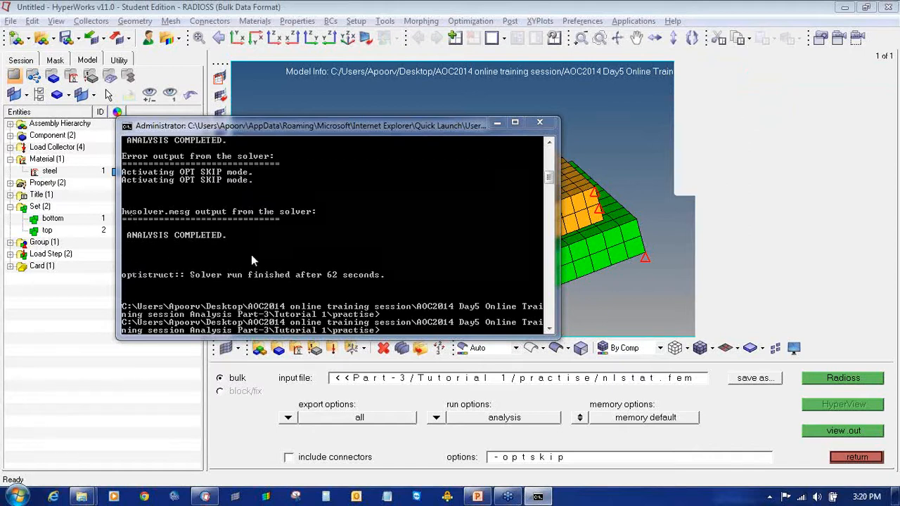
pyautogui.click(539, 123)
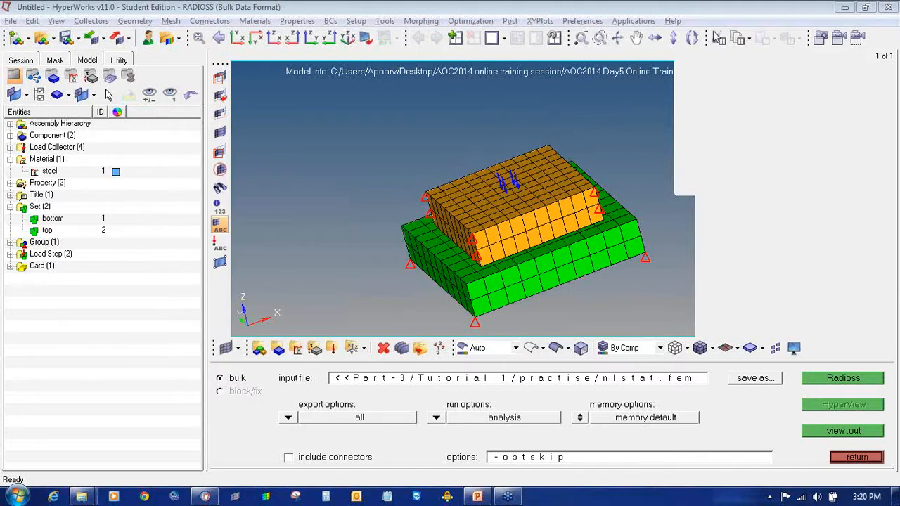
# Split the page into two side-by-side windows and switch the empty one to HyperView.
pyautogui.click(504, 39)
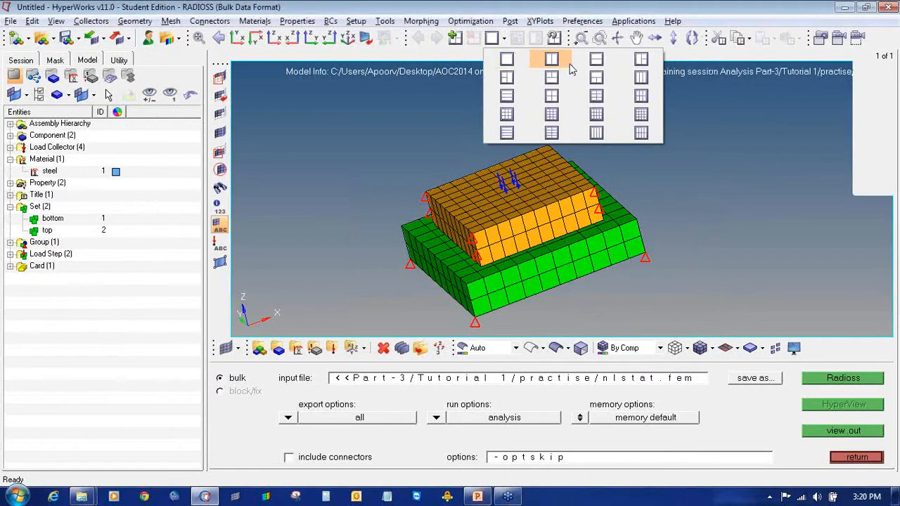
pyautogui.click(550, 59)
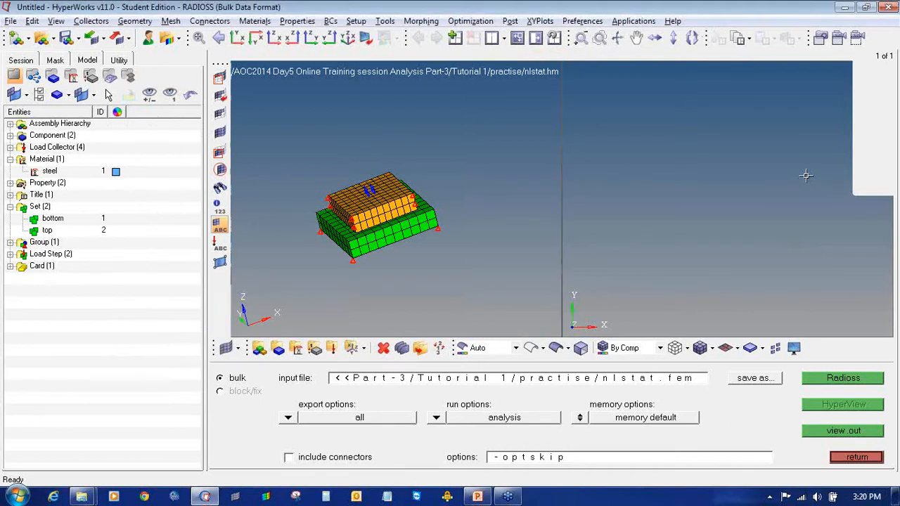
pyautogui.click(805, 175)
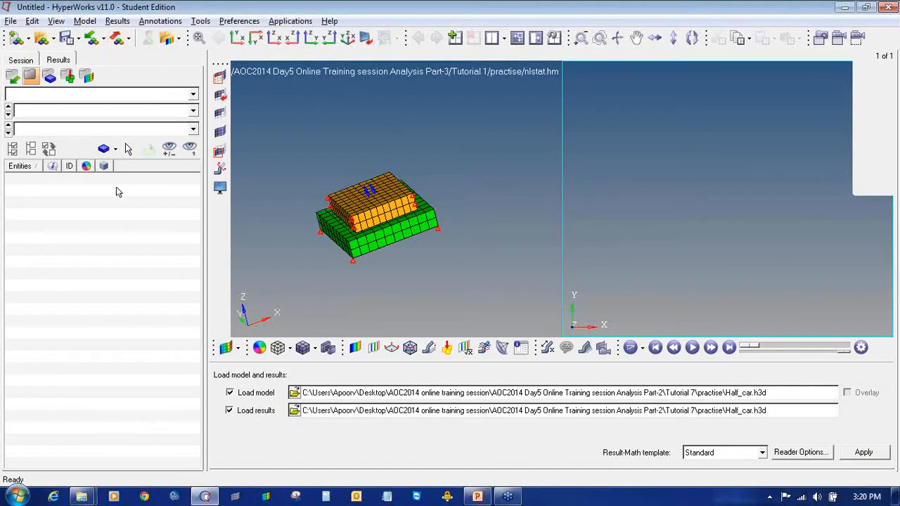
# Load nlstat.h3d from the Analysis Part-3 Tutorial 1 practise folder as model and results, and expand the HyperView window to fill the page.
pyautogui.click(294, 393)
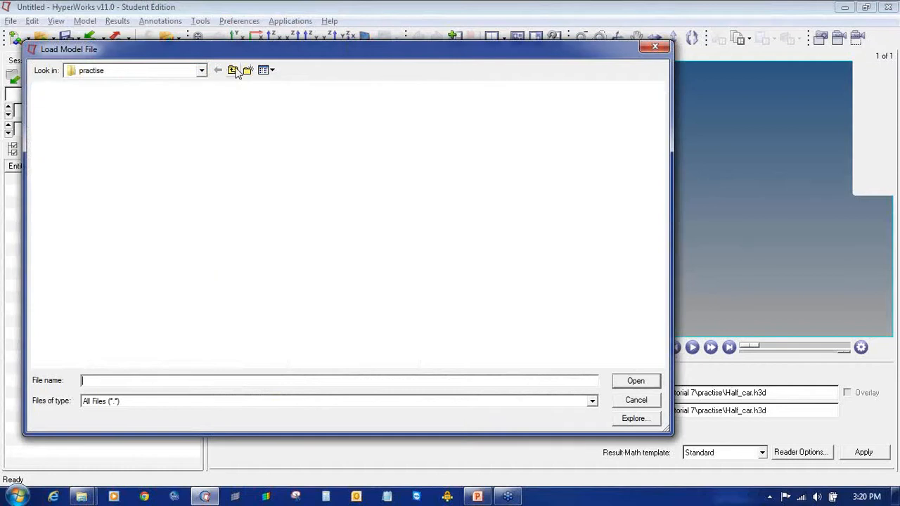
pyautogui.click(237, 73)
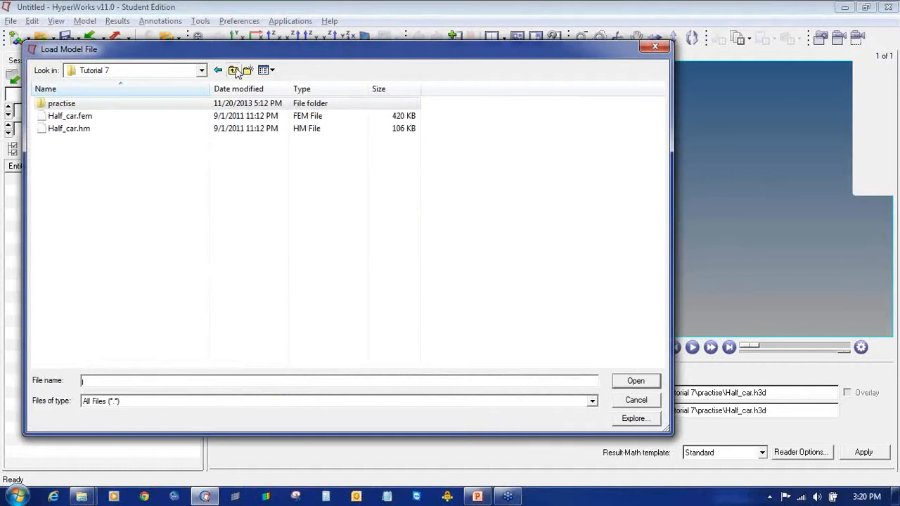
pyautogui.click(237, 73)
pyautogui.click(237, 73)
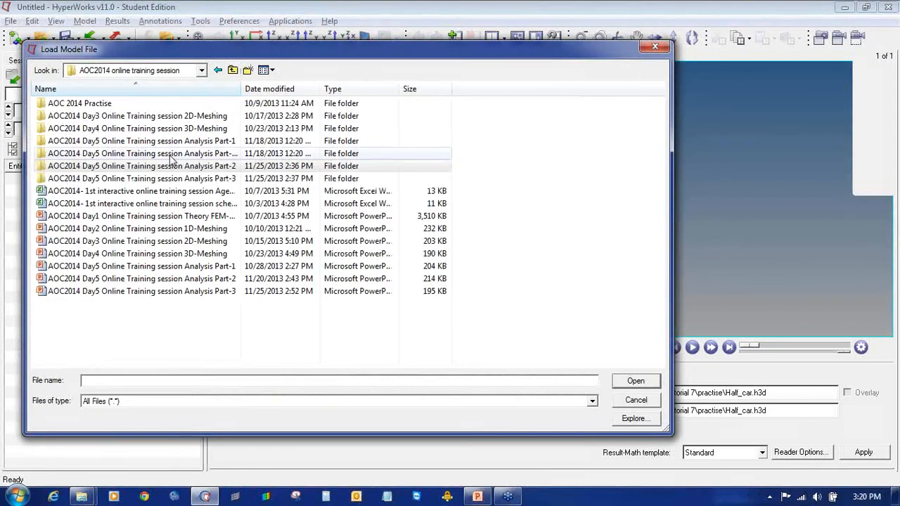
pyautogui.doubleClick(180, 186)
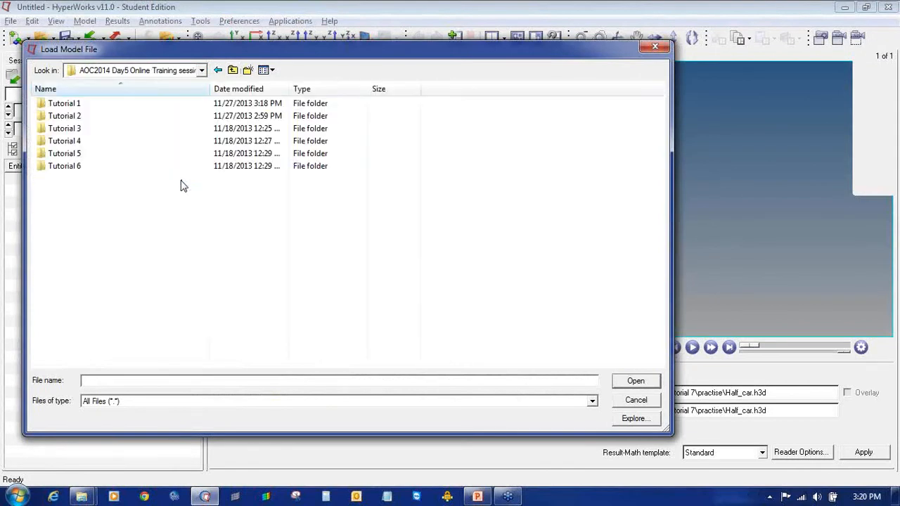
pyautogui.doubleClick(145, 105)
pyautogui.doubleClick(145, 104)
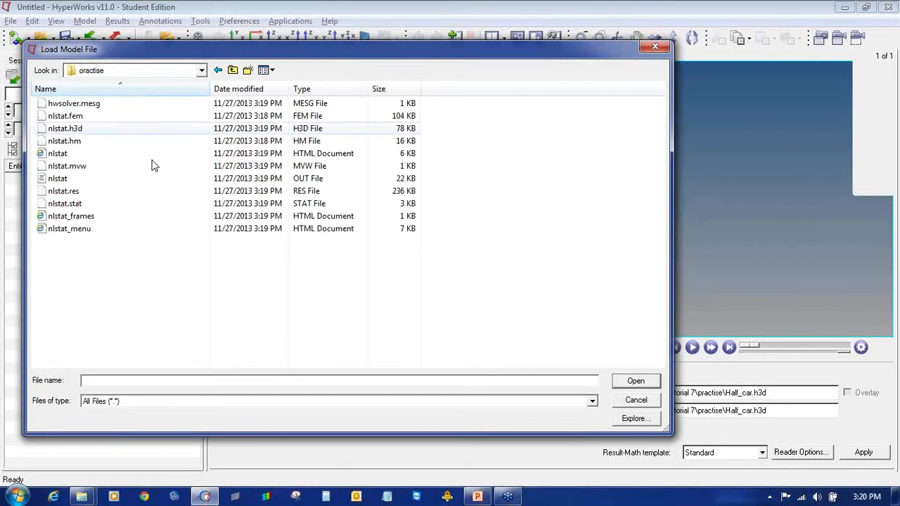
pyautogui.doubleClick(137, 128)
pyautogui.click(865, 452)
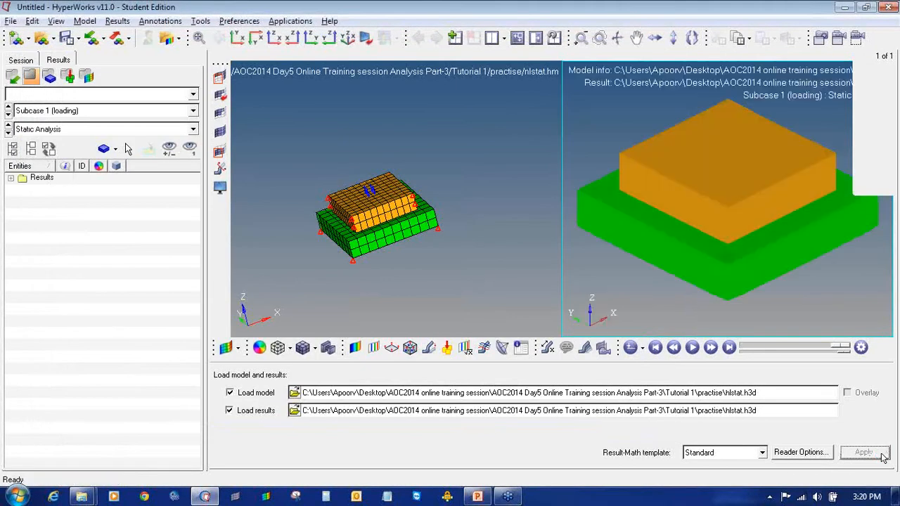
pyautogui.click(516, 38)
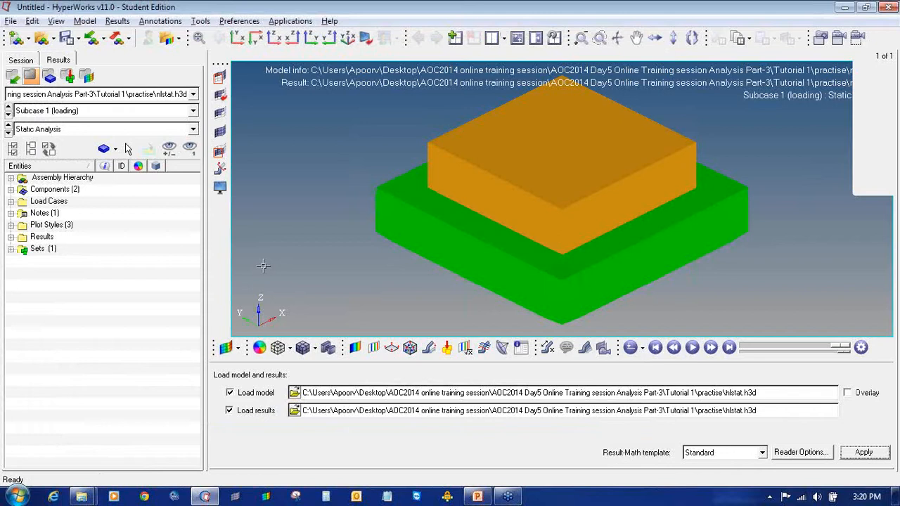
# Contour the displacement magnitude and switch the results to Subcase 2 (unloading).
pyautogui.click(354, 348)
pyautogui.click(532, 457)
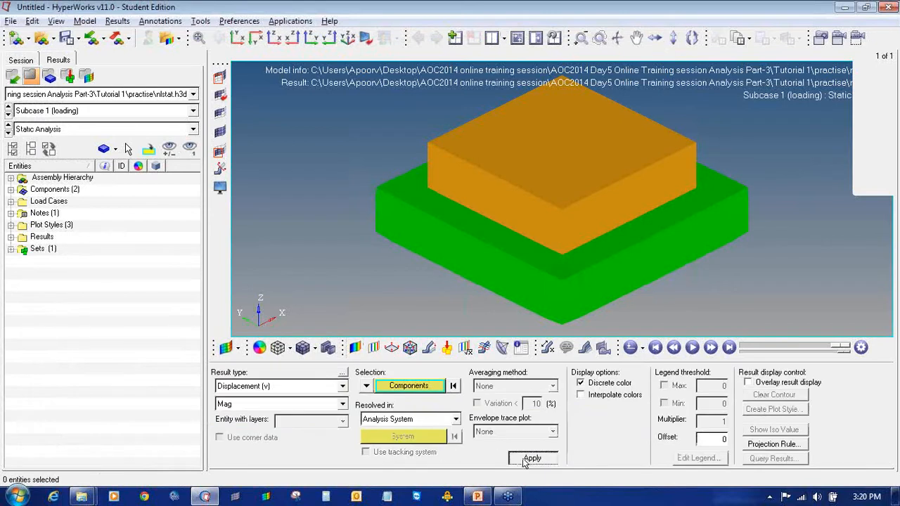
pyautogui.scroll(-3, 426, 200)
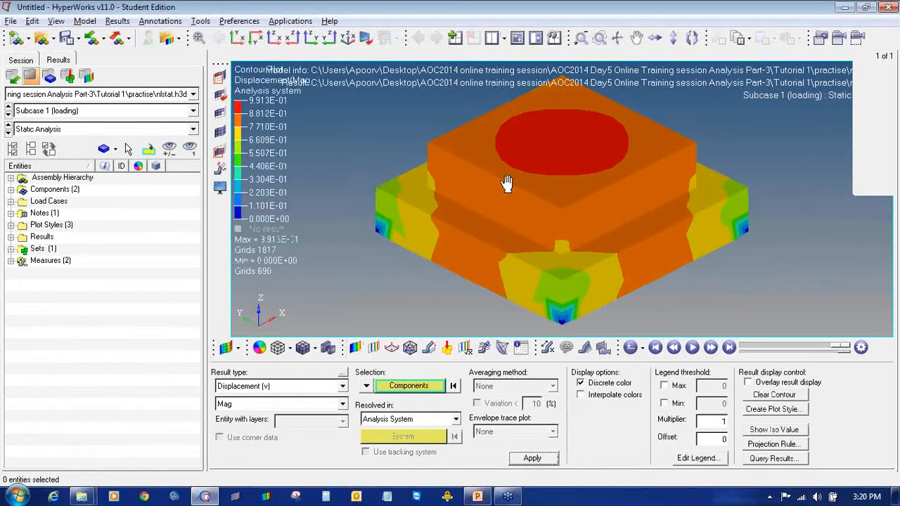
pyautogui.click(9, 115)
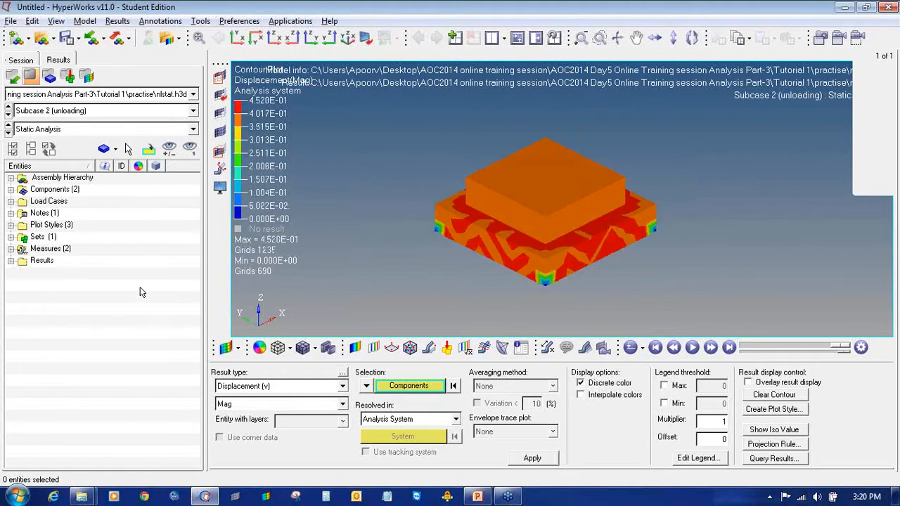
# Contour the von Mises Element Strains (2D & 3D) with Simple averaging and switch to Subcase 1 (loading).
pyautogui.click(284, 387)
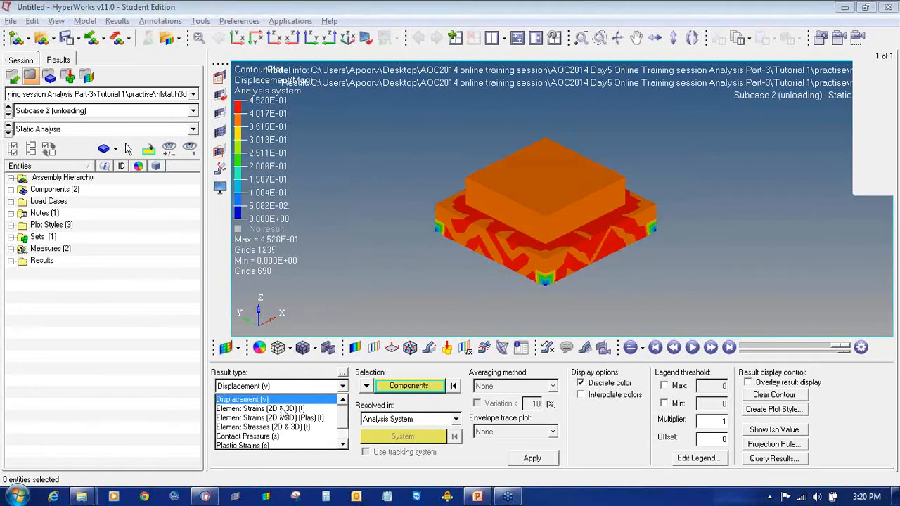
pyautogui.click(281, 408)
pyautogui.click(483, 392)
pyautogui.click(495, 409)
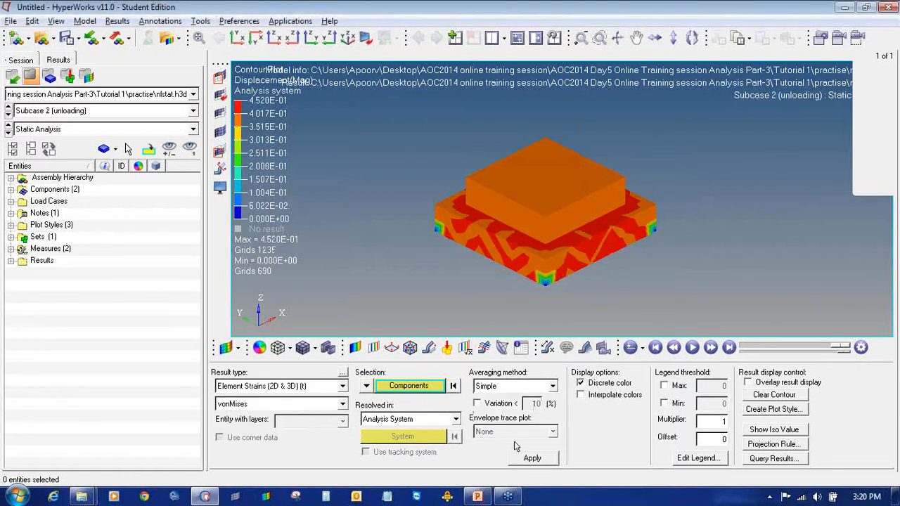
pyautogui.click(532, 458)
pyautogui.click(9, 114)
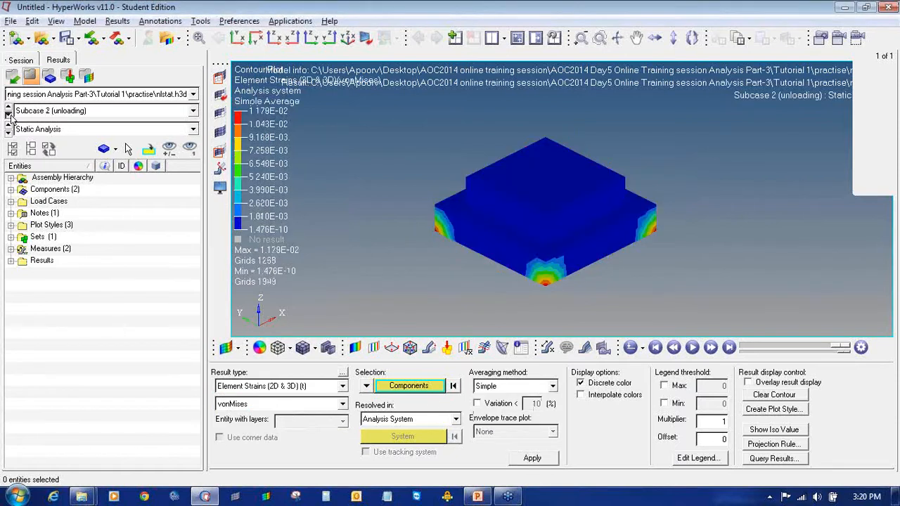
# Contour the plastic Element Strains (2D & 3D) (Plas) as vonMises and switch to Subcase 2 (unloading).
pyautogui.click(236, 386)
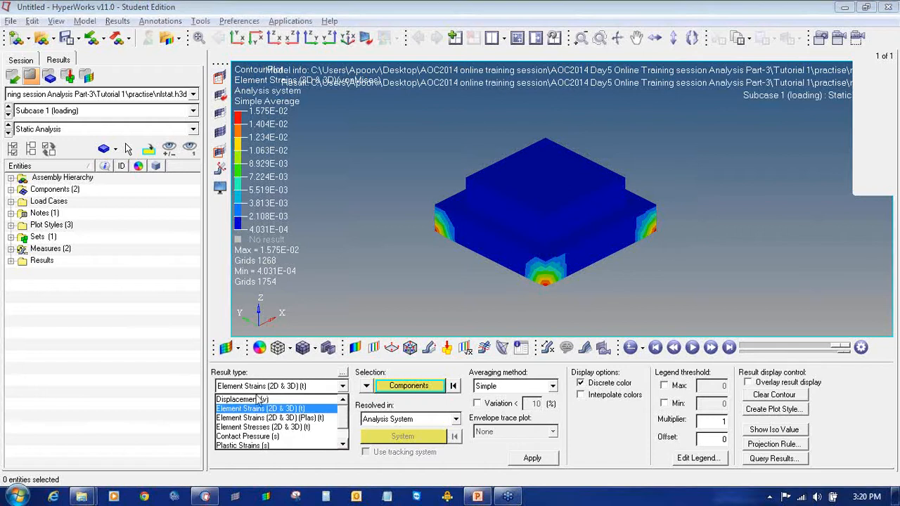
pyautogui.click(288, 419)
pyautogui.click(532, 458)
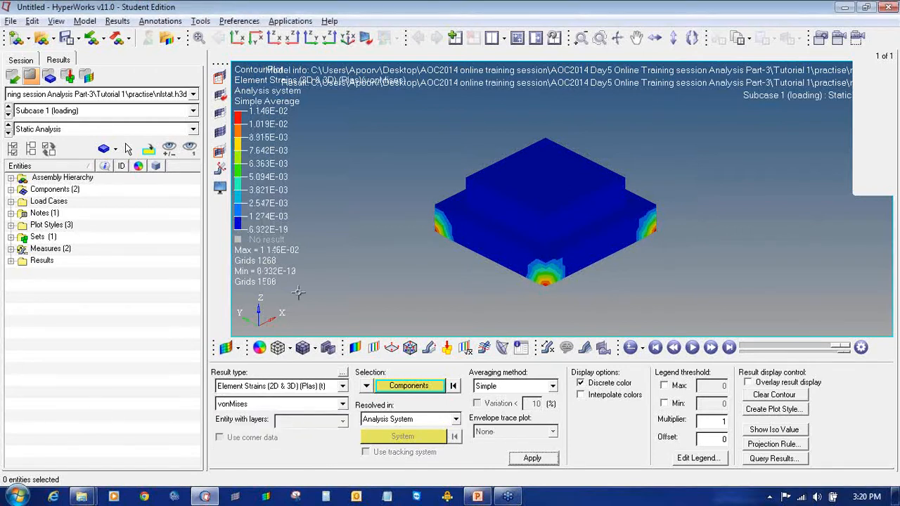
pyautogui.click(7, 115)
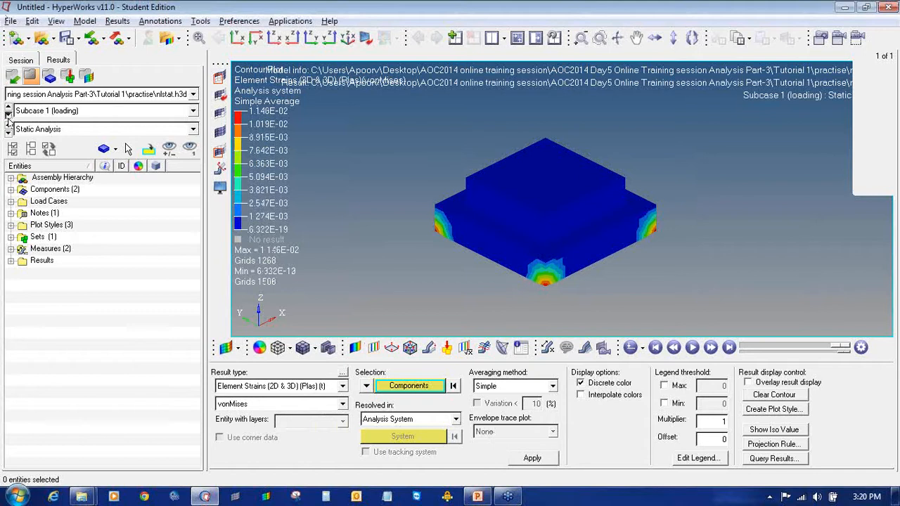
# Contour the von Mises Element Stresses (2D & 3D) and compare them repeatedly between the loading and unloading subcases.
pyautogui.click(258, 387)
pyautogui.click(294, 427)
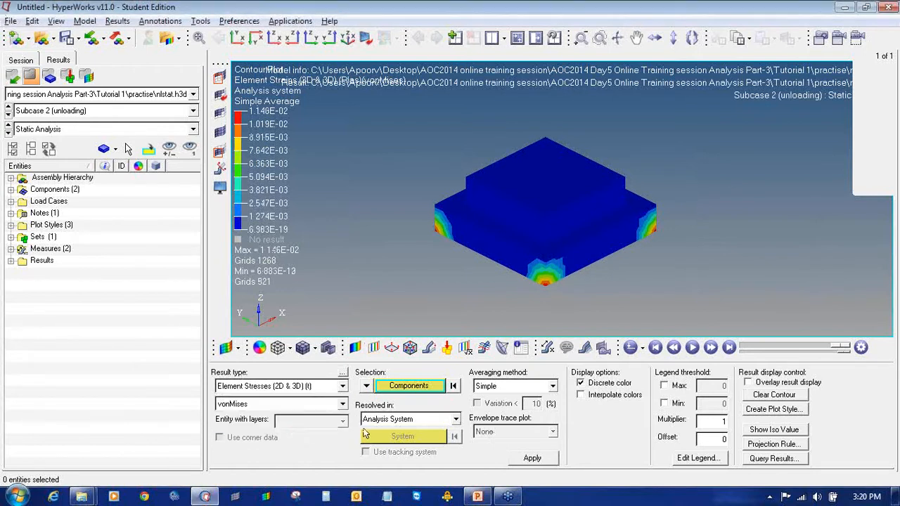
pyautogui.click(532, 457)
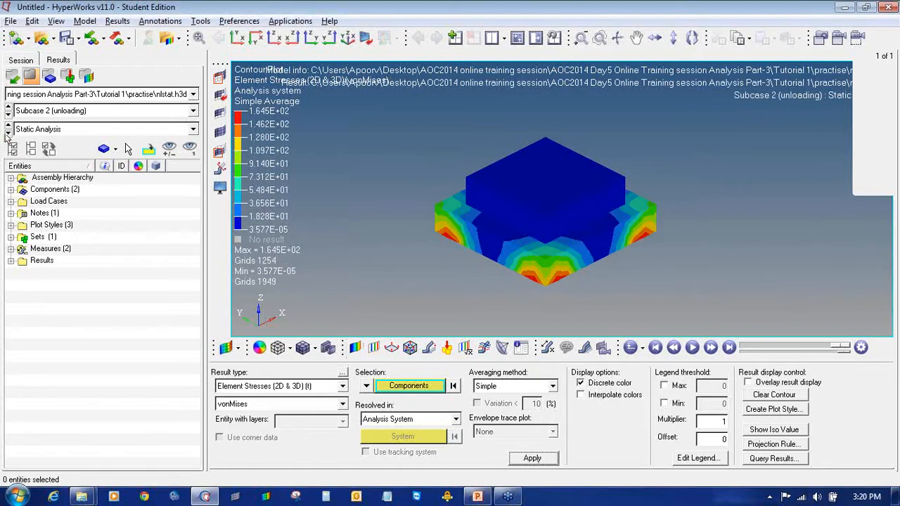
pyautogui.click(8, 117)
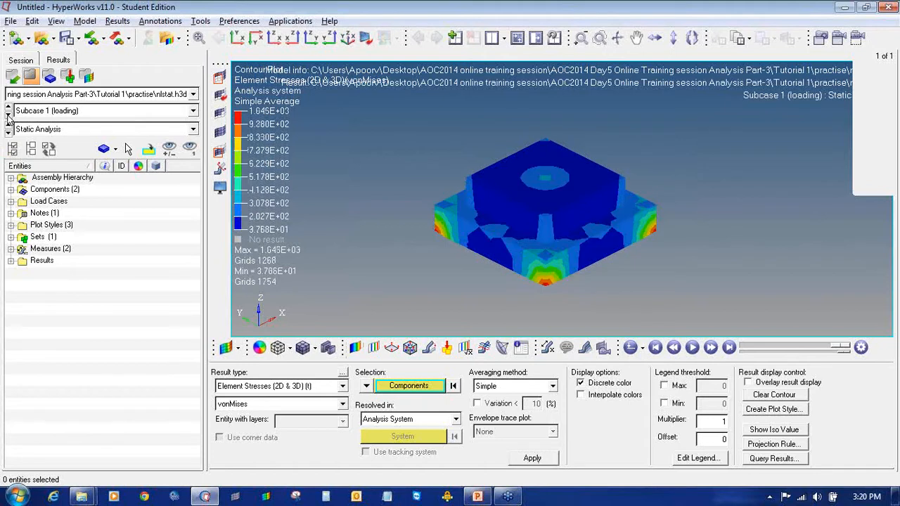
pyautogui.click(7, 117)
pyautogui.click(8, 117)
pyautogui.click(7, 116)
pyautogui.click(8, 116)
pyautogui.click(8, 117)
pyautogui.click(8, 116)
# Animate the deformed shape slowly with a uniform scale factor of 10 and compare the loading and unloading subcases from the side.
pyautogui.click(692, 347)
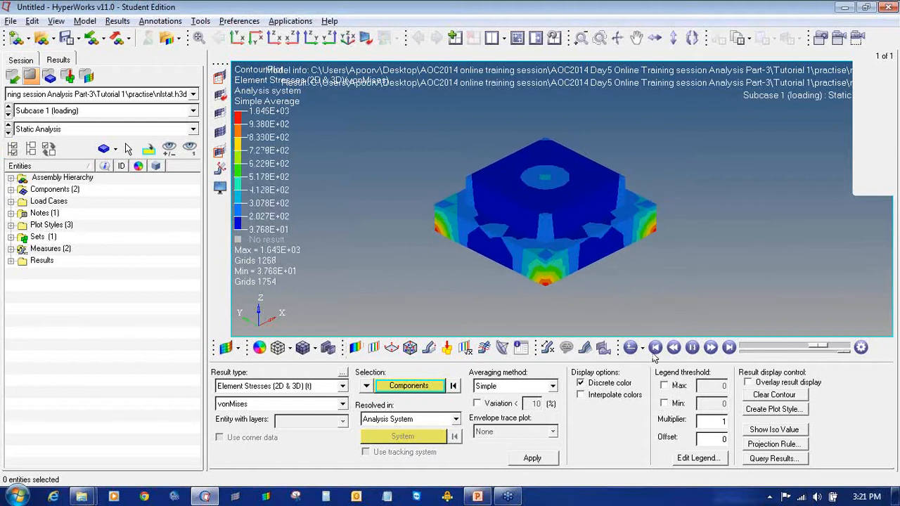
pyautogui.click(428, 347)
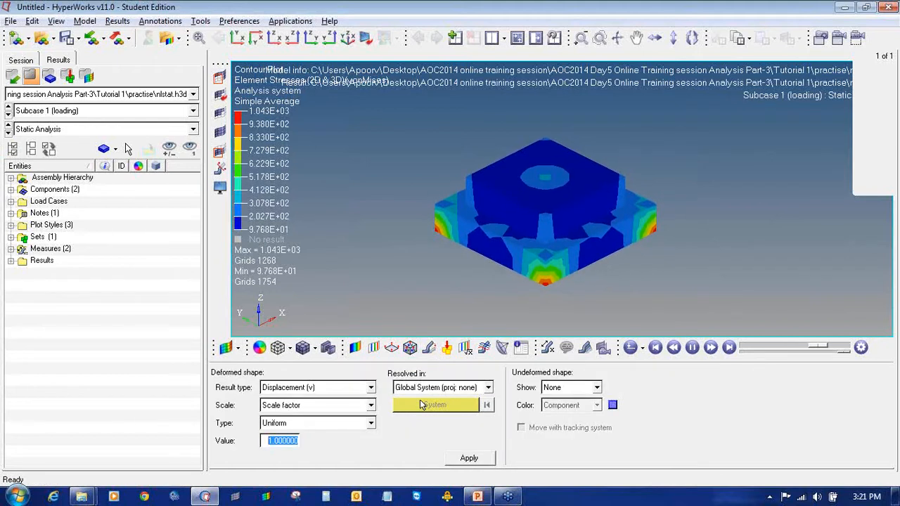
pyautogui.write('10')
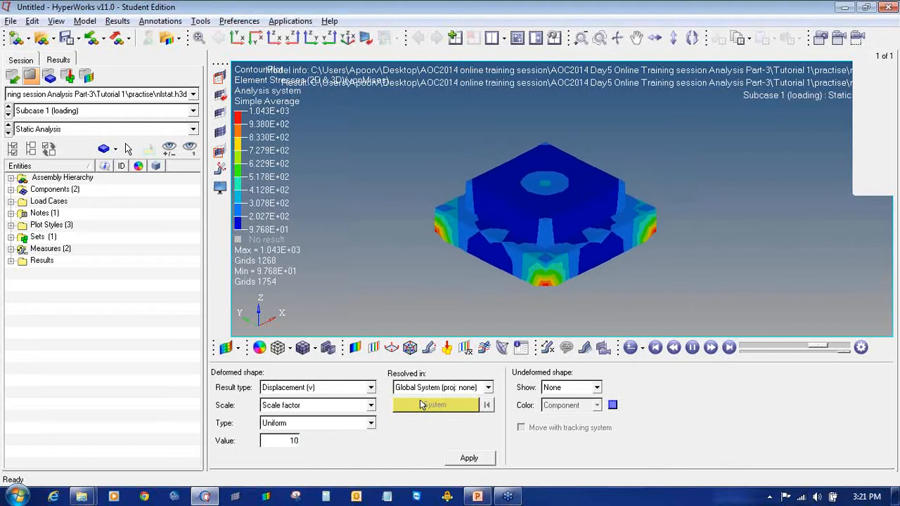
pyautogui.moveTo(849, 349); pyautogui.dragTo(805, 349)
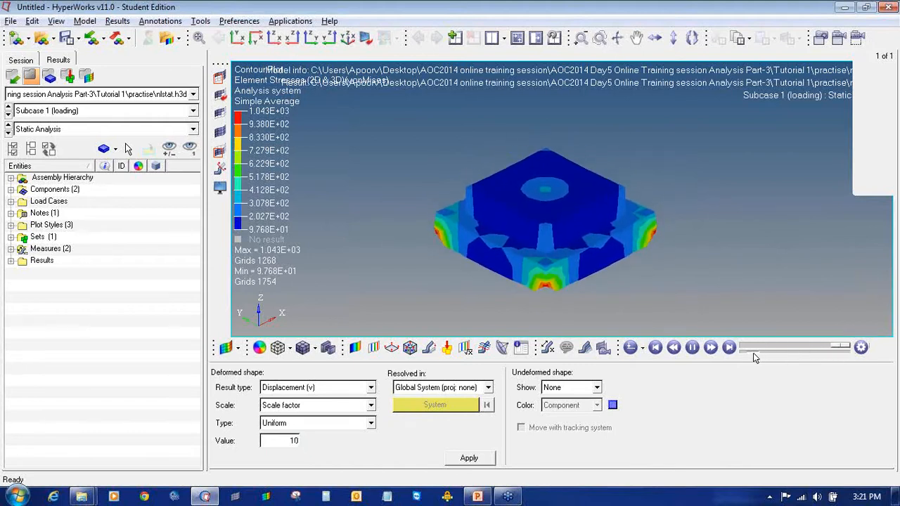
pyautogui.keyDown('ctrl'); pyautogui.moveTo(564, 220); pyautogui.dragTo(521, 209); pyautogui.keyUp('ctrl')
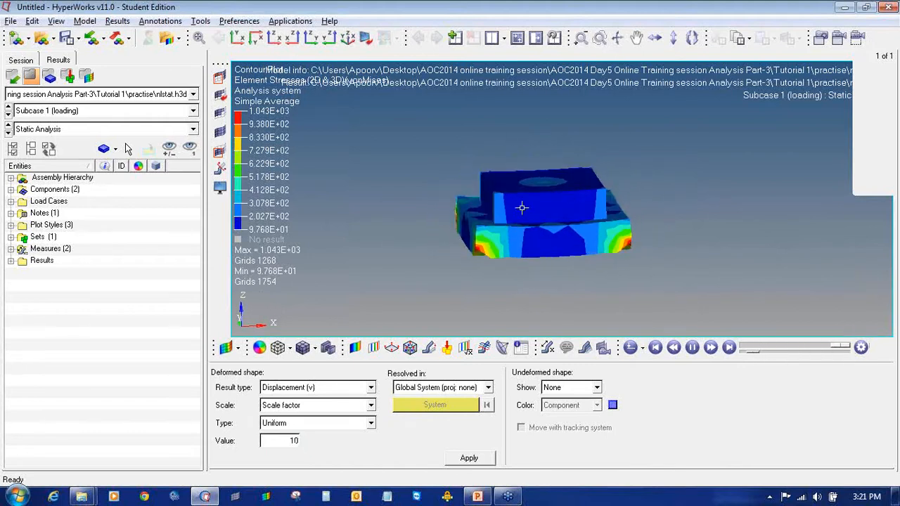
pyautogui.click(7, 114)
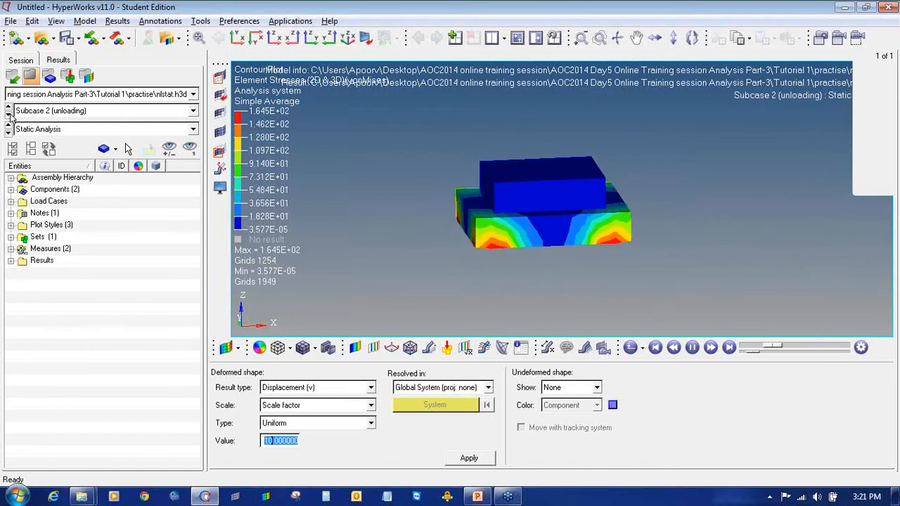
pyautogui.click(8, 107)
# Contour the Contact Pressure and inspect it from above for Subcase 2 (unloading).
pyautogui.click(353, 347)
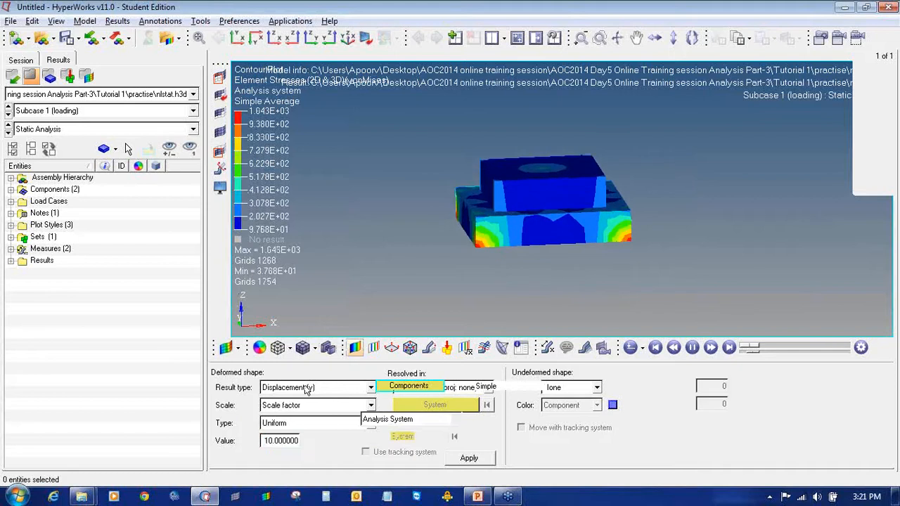
pyautogui.click(301, 387)
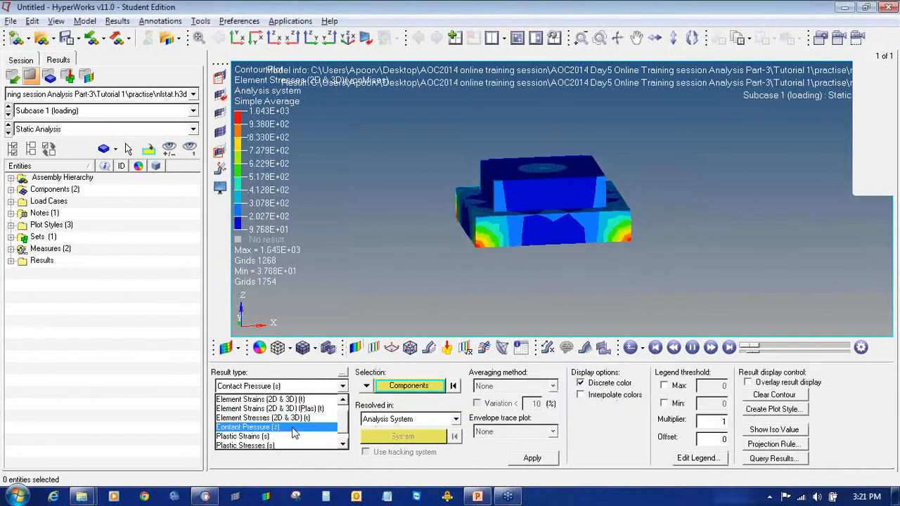
pyautogui.click(247, 426)
pyautogui.click(539, 459)
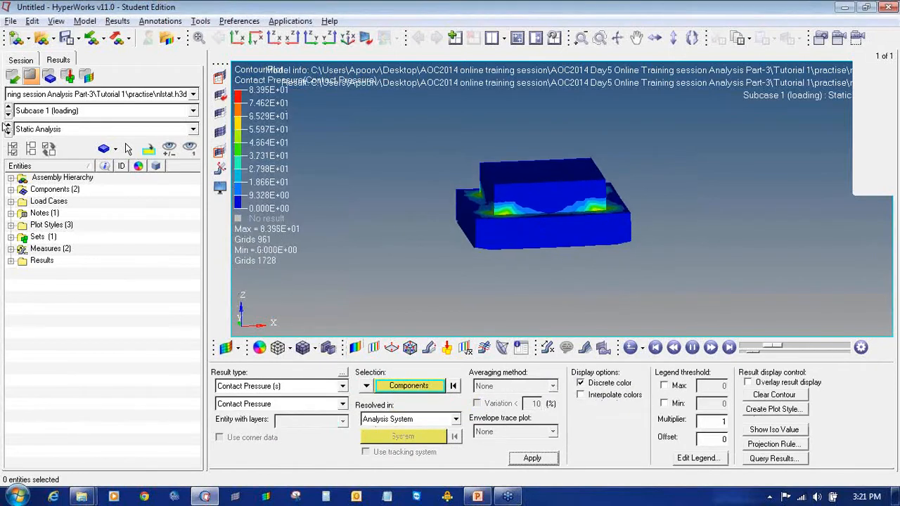
pyautogui.moveTo(355, 197)
pyautogui.keyDown('ctrl'); pyautogui.mouseDown()
pyautogui.moveTo(482, 187)
pyautogui.moveTo(562, 204)
pyautogui.moveTo(715, 258)
pyautogui.moveTo(643, 222)
pyautogui.moveTo(598, 229)
pyautogui.mouseUp(); pyautogui.keyUp('ctrl')
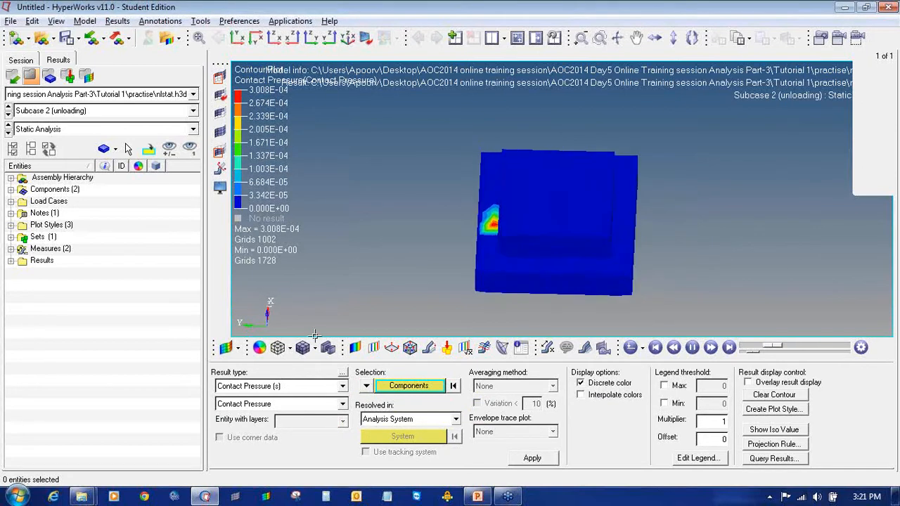
# Contour the Equivalent Plastic Strain with Simple averaging and compare it between the unloading and loading subcases.
pyautogui.click(296, 388)
pyautogui.click(253, 427)
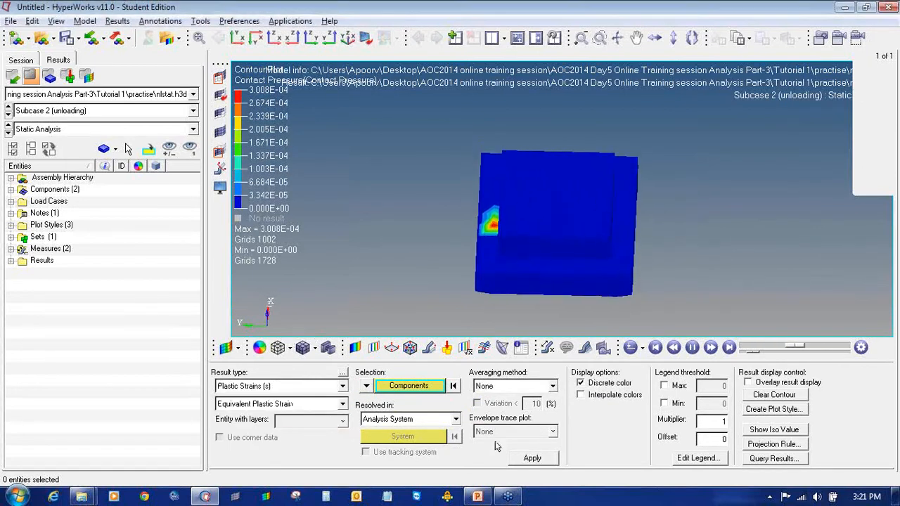
pyautogui.click(529, 458)
pyautogui.click(534, 386)
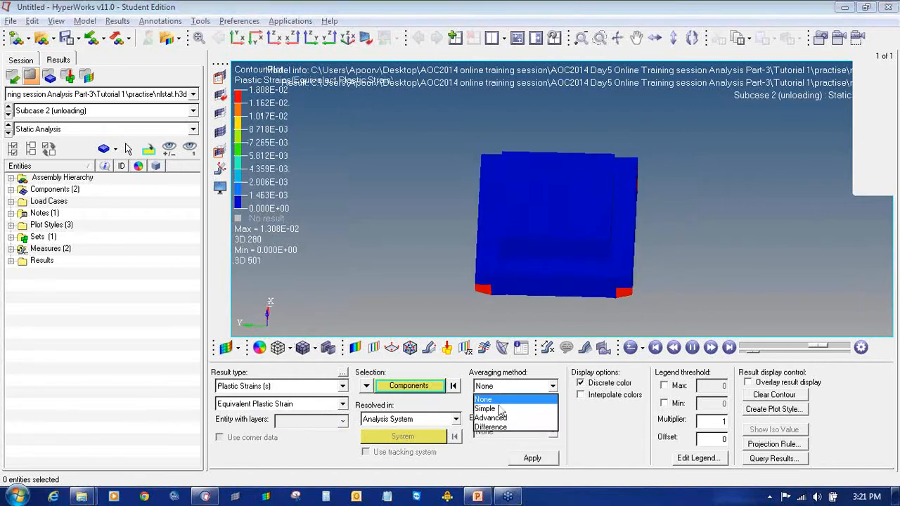
pyautogui.click(492, 404)
pyautogui.click(532, 459)
pyautogui.keyDown('ctrl'); pyautogui.moveTo(506, 211); pyautogui.dragTo(473, 225); pyautogui.keyUp('ctrl')
pyautogui.click(7, 107)
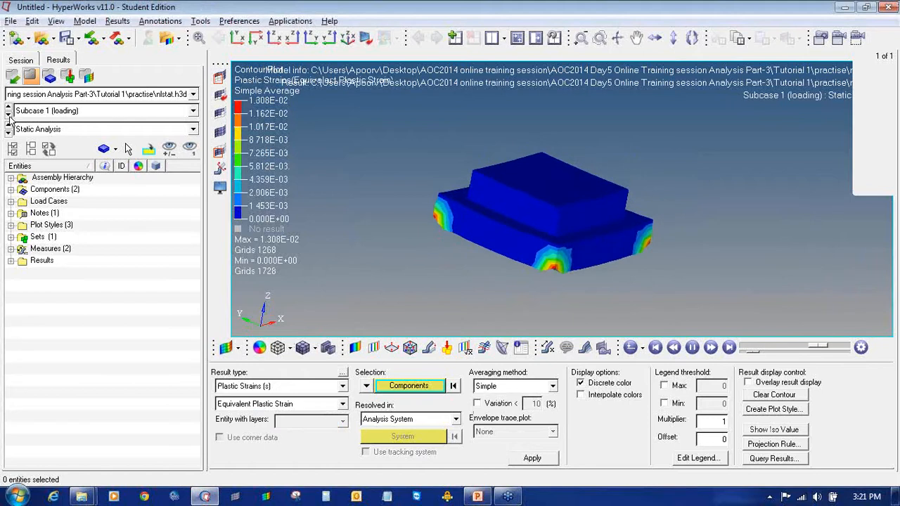
pyautogui.click(8, 116)
pyautogui.click(8, 108)
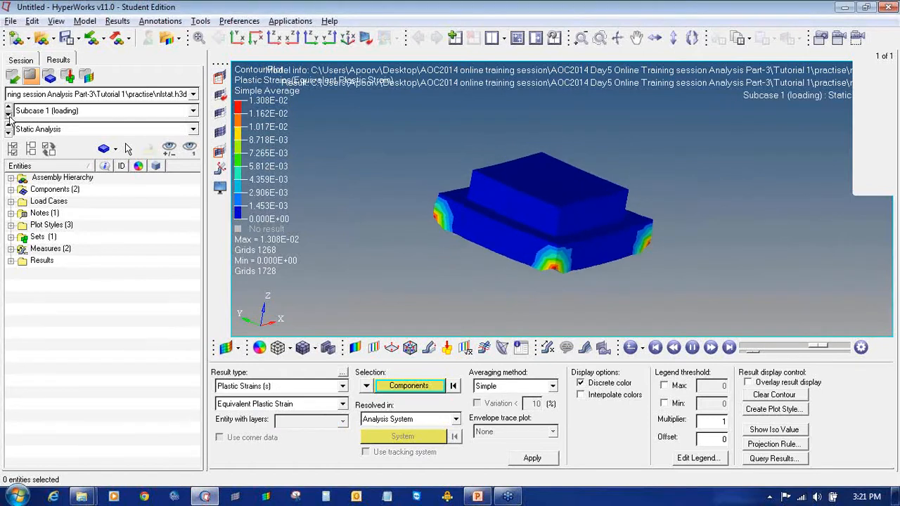
# Contour the Plastic Stresses as Equivalent Stress (von Mises) for the loading subcase.
pyautogui.click(264, 388)
pyautogui.click(264, 437)
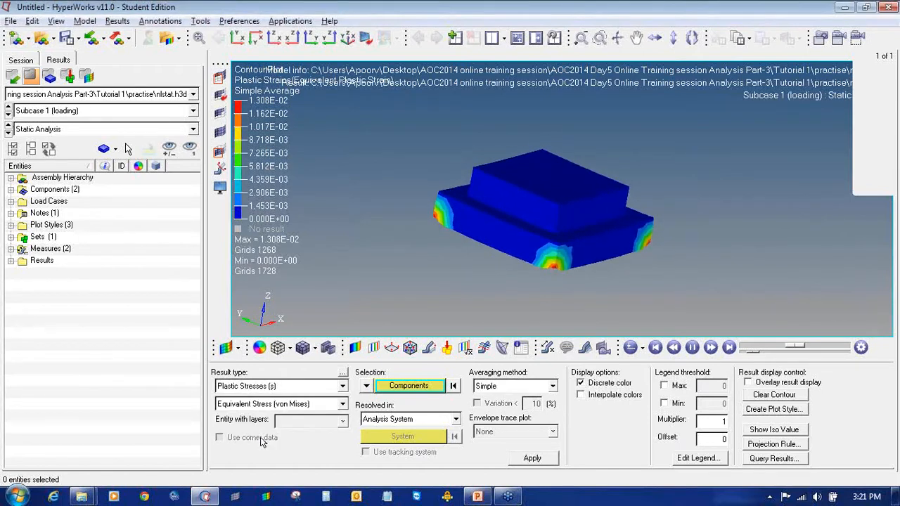
pyautogui.click(532, 459)
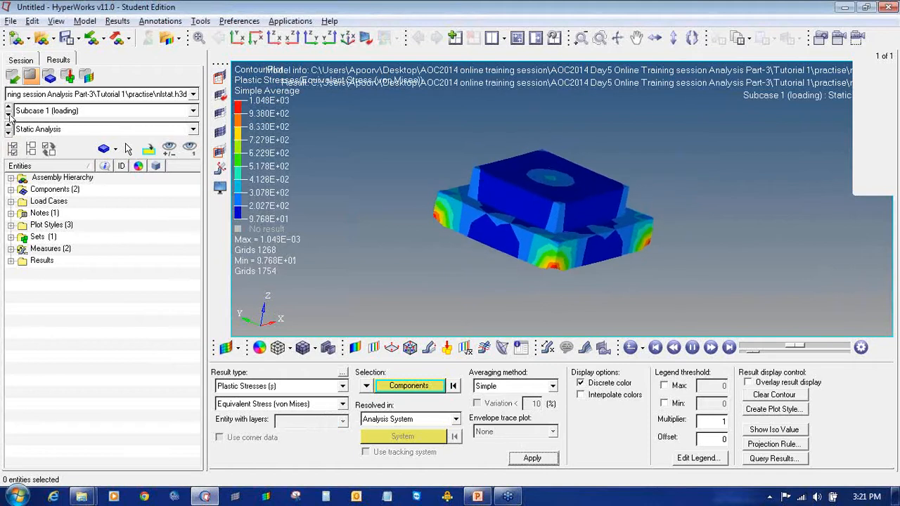
# Display the von Mises plastic stress contour for Subcase 2 (unloading).
pyautogui.click(7, 116)
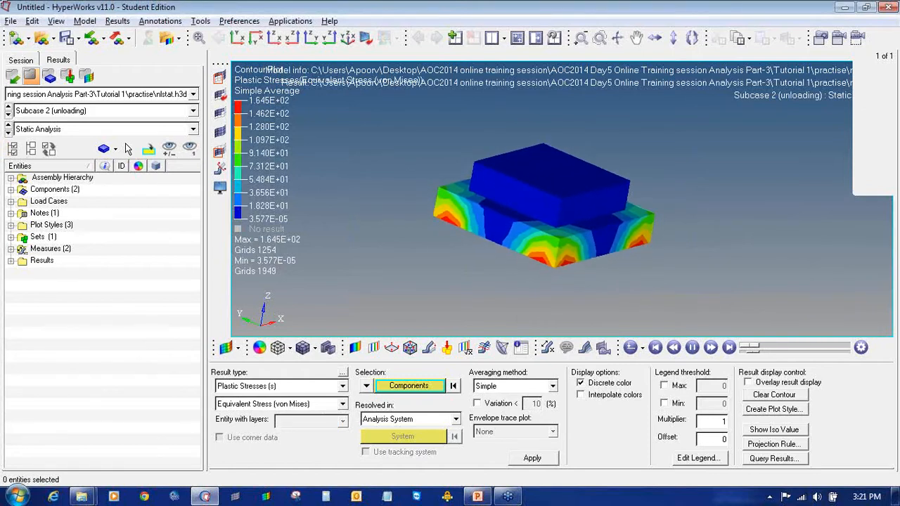
pyautogui.click(480, 293)
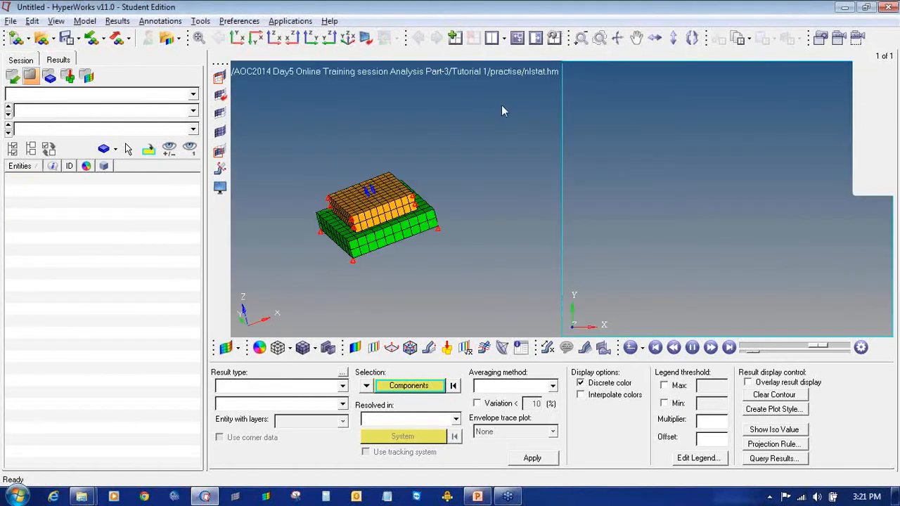
# Return to the HyperMesh model of the stacked blocks and change the page layout to a single window.
pyautogui.click(501, 106)
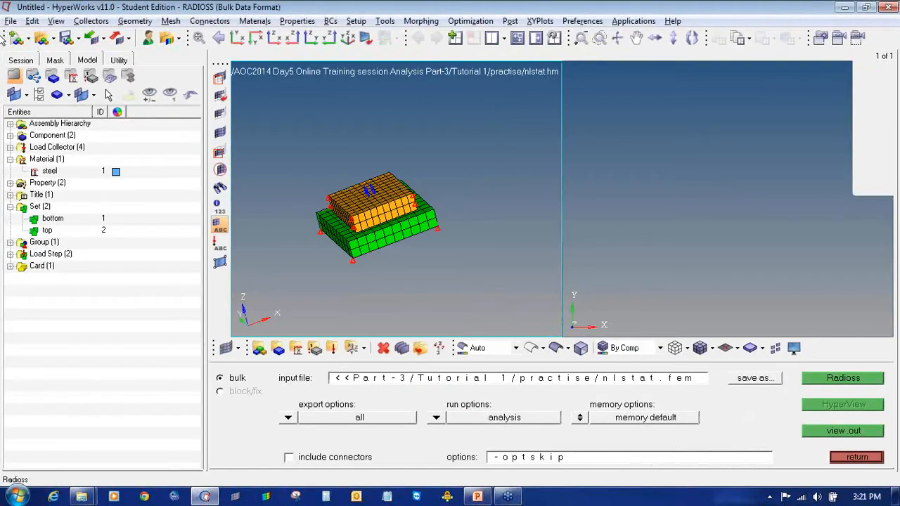
pyautogui.click(503, 37)
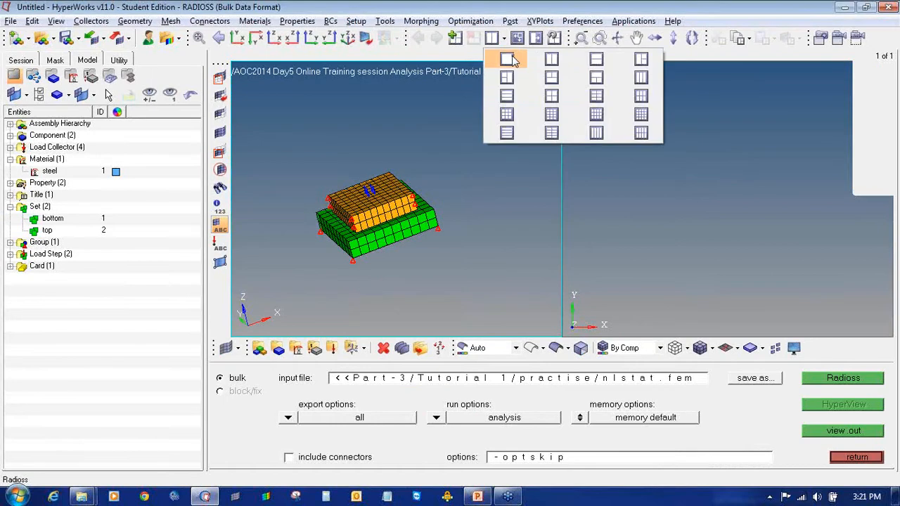
pyautogui.click(511, 59)
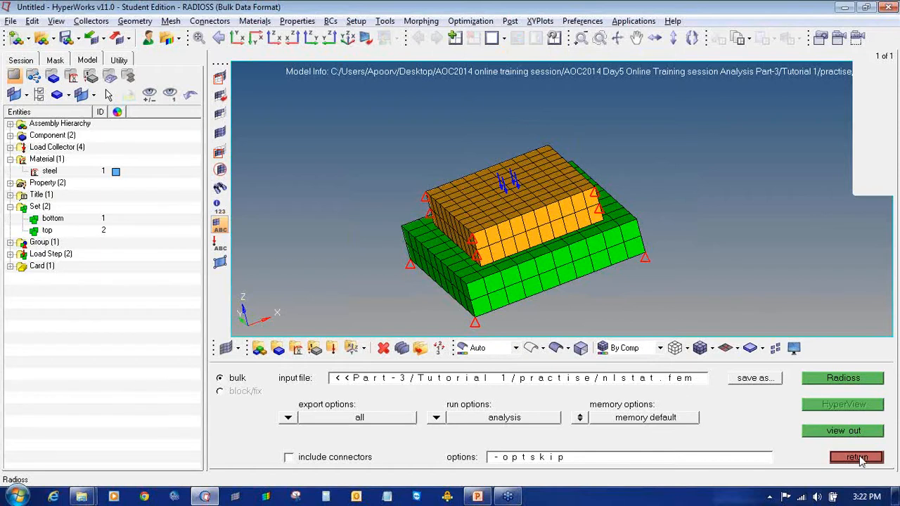
# Switch to the PowerPoint presentation and show the introduction of RD-2110: Complex Eigenvalue Analysis of a Reduced Brake System.
pyautogui.click(477, 497)
pyautogui.click(763, 480)
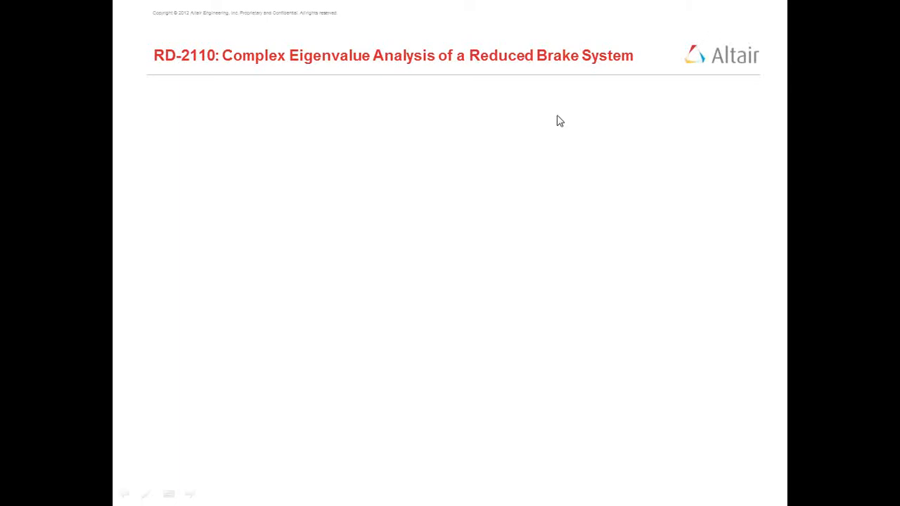
pyautogui.click(502, 187)
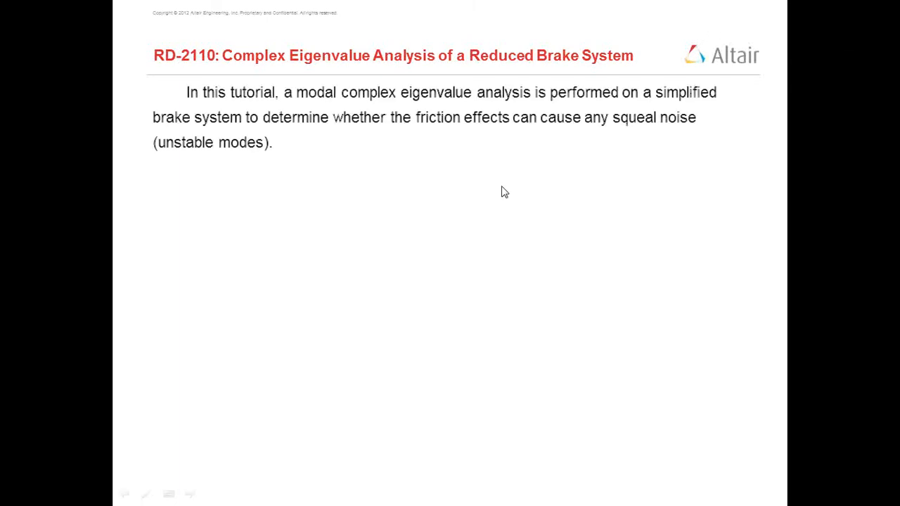
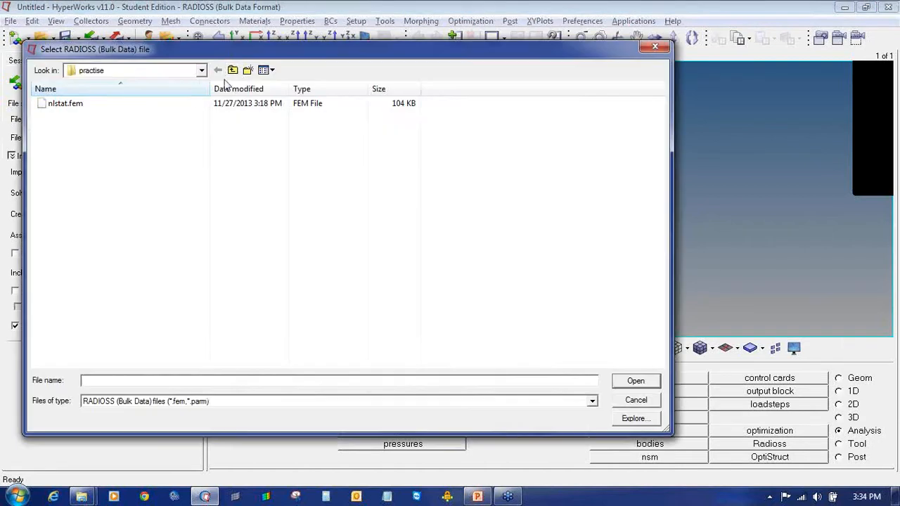
# Import the RADIOSS (Bulk Data) file brake.fem from the Tutorial 2 folder and display the model's entity tree.
pyautogui.click(235, 71)
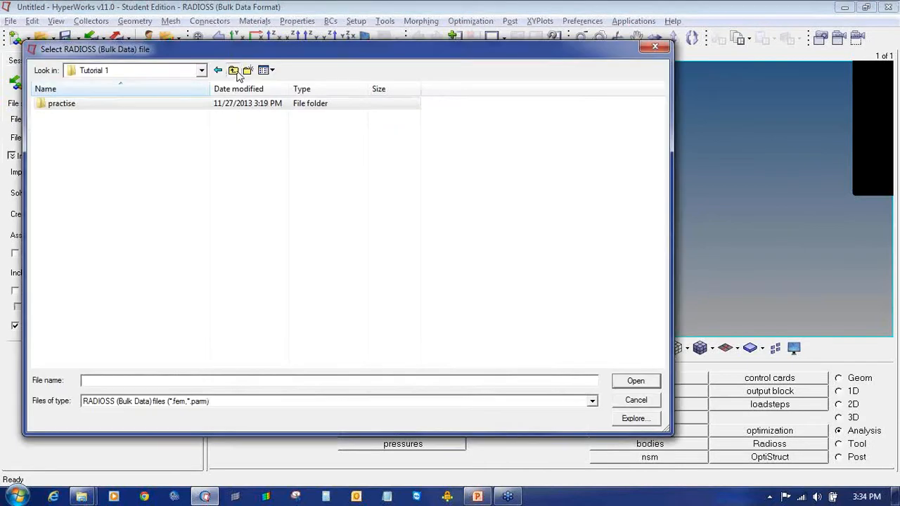
pyautogui.click(233, 70)
pyautogui.doubleClick(171, 119)
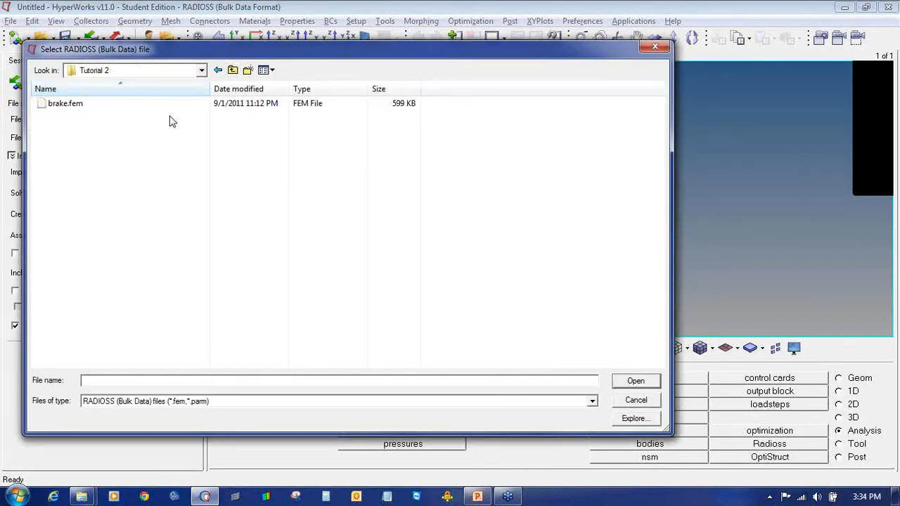
pyautogui.click(235, 73)
pyautogui.click(235, 72)
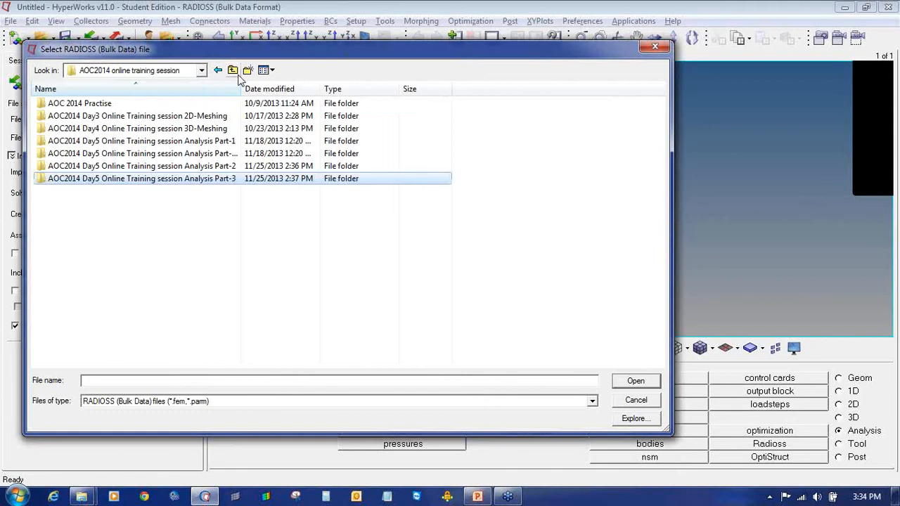
pyautogui.doubleClick(220, 179)
pyautogui.doubleClick(137, 115)
pyautogui.doubleClick(133, 103)
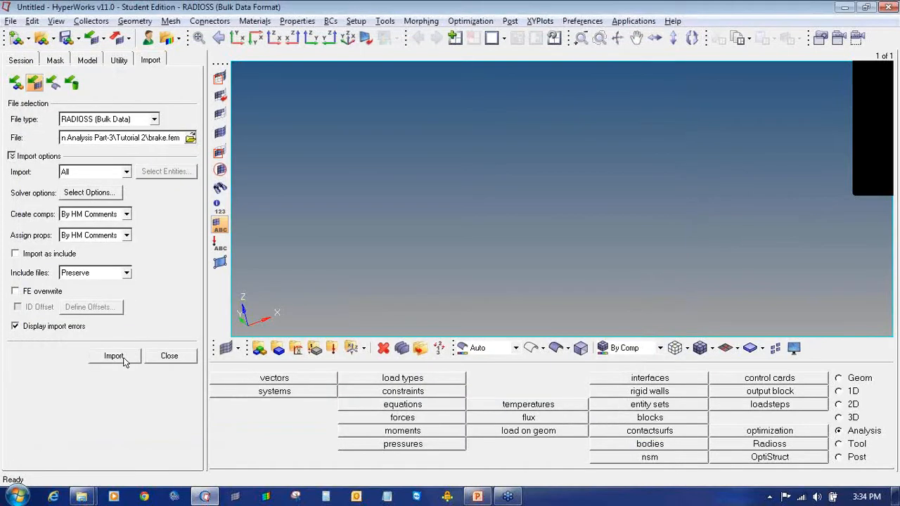
pyautogui.click(123, 357)
pyautogui.click(168, 355)
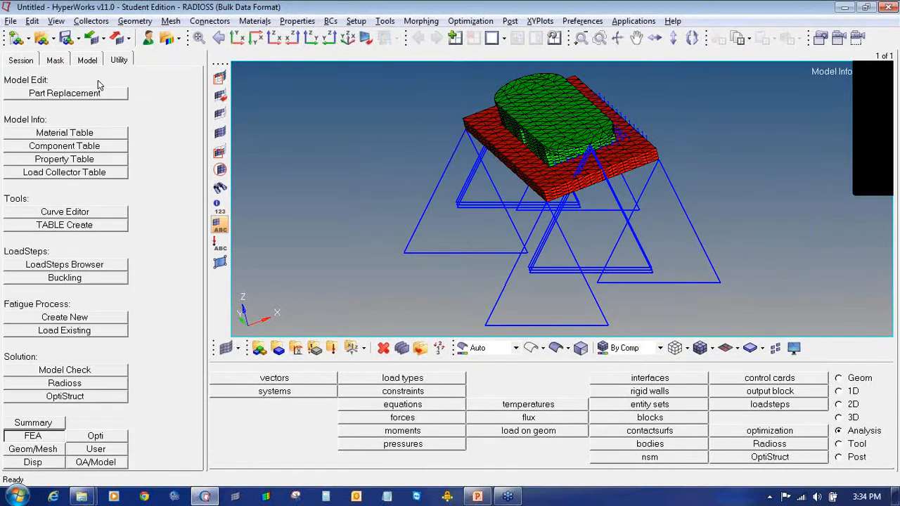
pyautogui.click(88, 60)
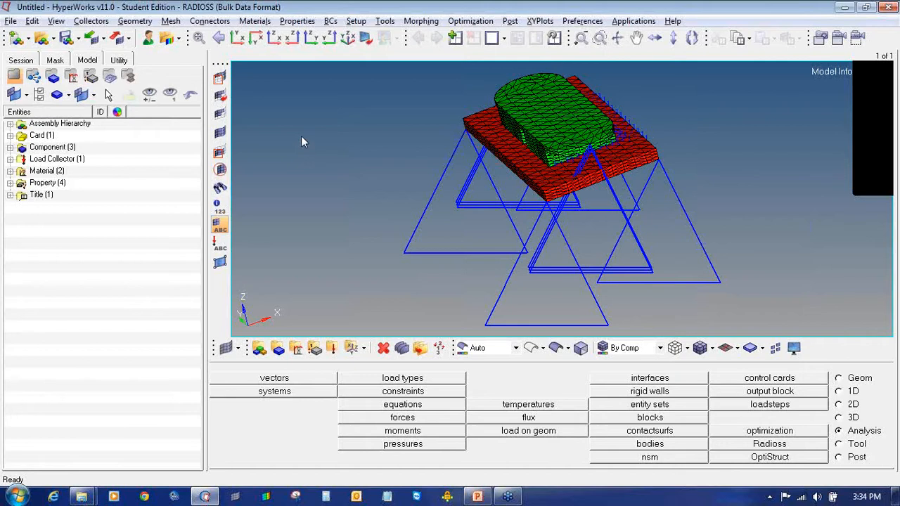
# Check the constraint labels on the brake model, set the constraint display size to 1, and hide the labels again.
pyautogui.moveTo(552, 216)
pyautogui.keyDown('ctrl'); pyautogui.mouseDown()
pyautogui.moveTo(652, 206)
pyautogui.moveTo(383, 136)
pyautogui.mouseUp(); pyautogui.keyUp('ctrl')
pyautogui.click(220, 243)
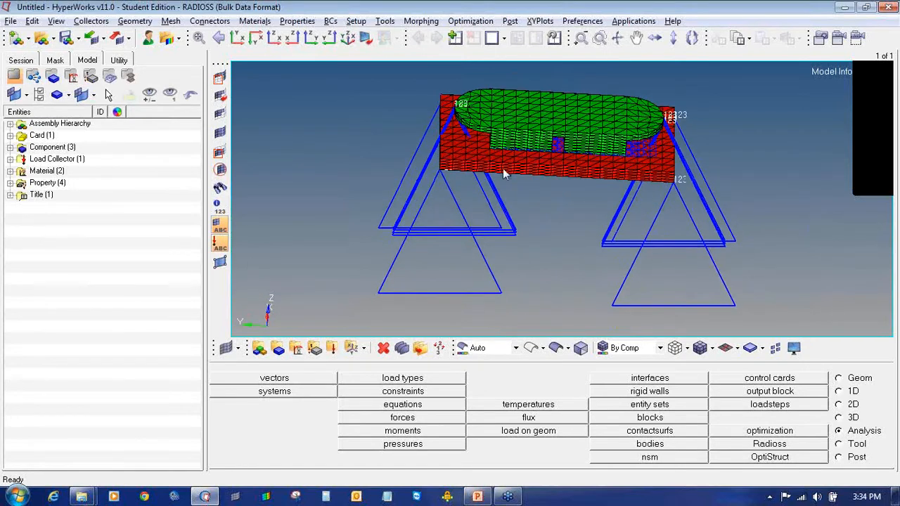
pyautogui.moveTo(549, 222)
pyautogui.keyDown('ctrl'); pyautogui.mouseDown()
pyautogui.moveTo(635, 183)
pyautogui.moveTo(589, 203)
pyautogui.mouseUp(); pyautogui.keyUp('ctrl')
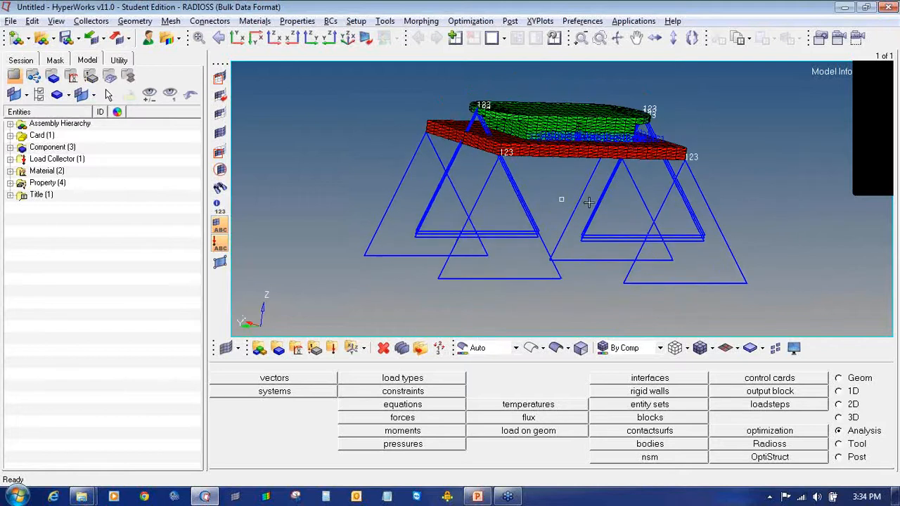
pyautogui.click(436, 391)
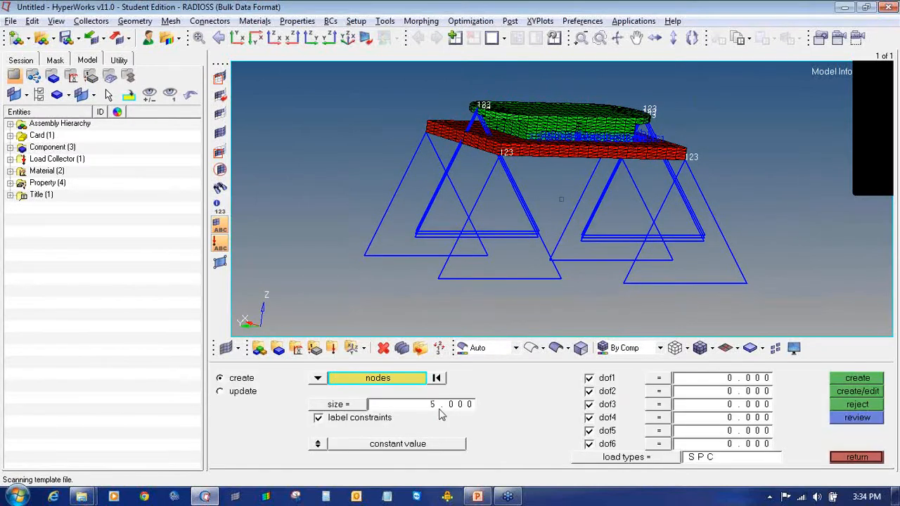
pyautogui.write('1')
pyautogui.press('Return')
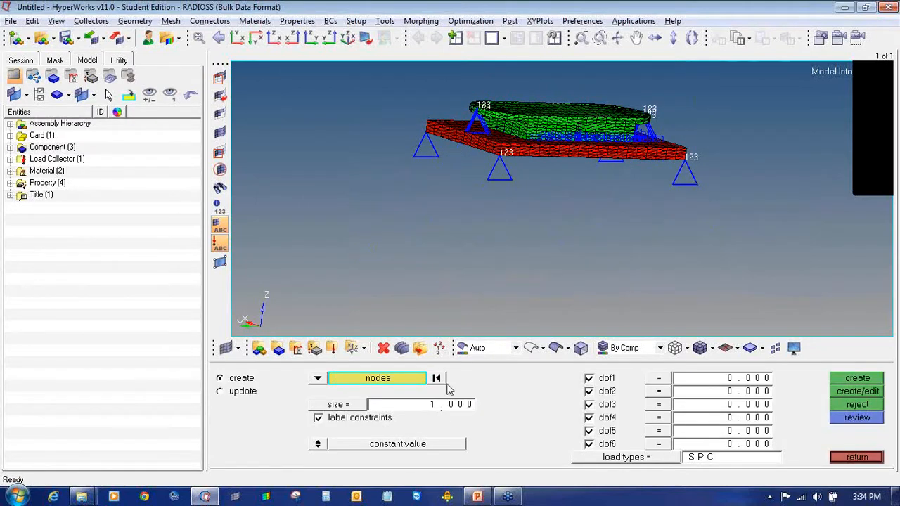
pyautogui.keyDown('ctrl'); pyautogui.moveTo(452, 169); pyautogui.dragTo(509, 235); pyautogui.keyUp('ctrl')
pyautogui.keyDown('ctrl'); pyautogui.moveTo(510, 234); pyautogui.dragTo(500, 245, button='right'); pyautogui.keyUp('ctrl')
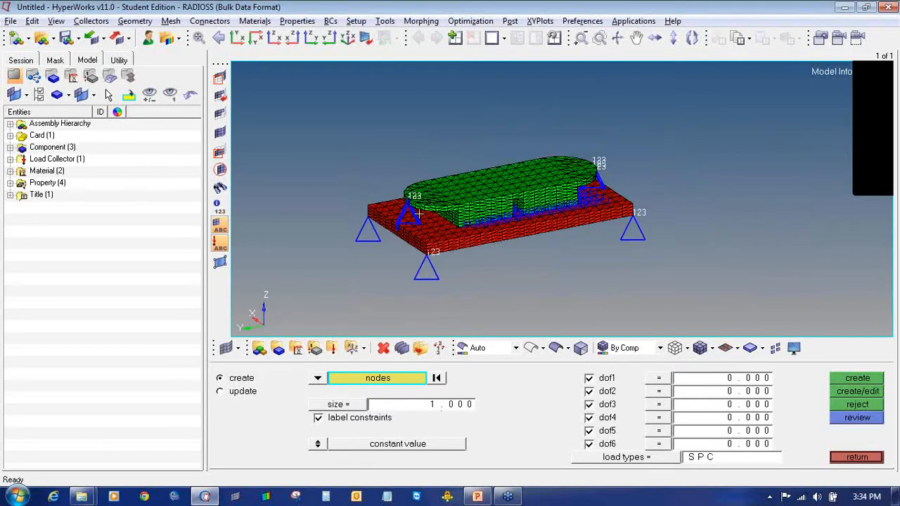
pyautogui.keyDown('ctrl'); pyautogui.scroll(5, 420, 215); pyautogui.keyUp('ctrl')
pyautogui.keyDown('ctrl'); pyautogui.scroll(-3, 434, 257); pyautogui.keyUp('ctrl')
pyautogui.keyDown('ctrl'); pyautogui.moveTo(484, 266); pyautogui.dragTo(489, 267); pyautogui.keyUp('ctrl')
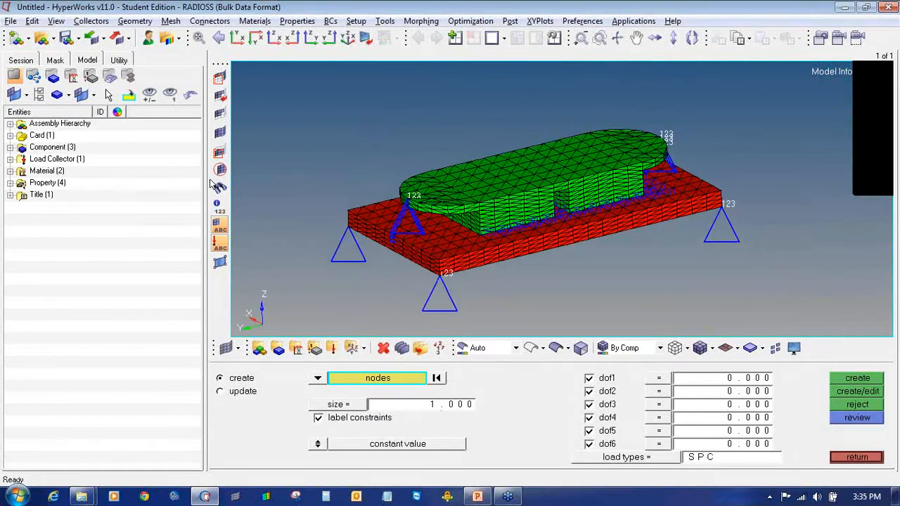
pyautogui.click(219, 242)
# Mask the elements at one end of the brake model and inspect the exposed solid mesh.
pyautogui.click(218, 84)
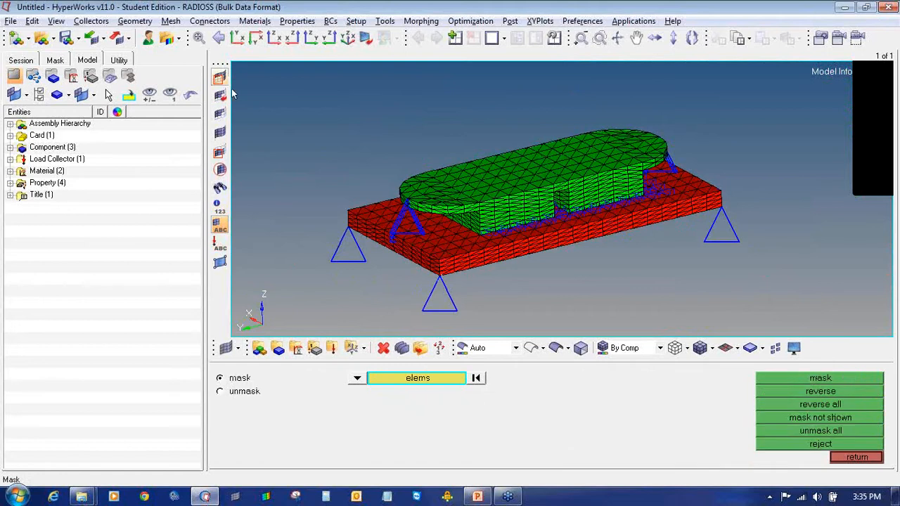
pyautogui.keyDown('shift'); pyautogui.moveTo(290, 121); pyautogui.dragTo(512, 296); pyautogui.keyUp('shift')
pyautogui.middleClick(513, 296)
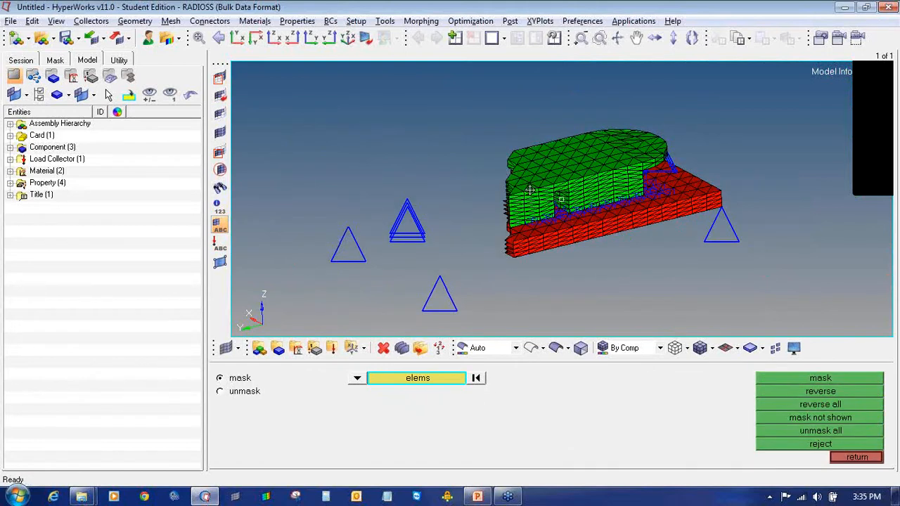
pyautogui.keyDown('ctrl'); pyautogui.moveTo(543, 190); pyautogui.dragTo(522, 170); pyautogui.keyUp('ctrl')
pyautogui.keyDown('ctrl'); pyautogui.scroll(4, 522, 170); pyautogui.keyUp('ctrl')
pyautogui.scroll(-2, 485, 275)
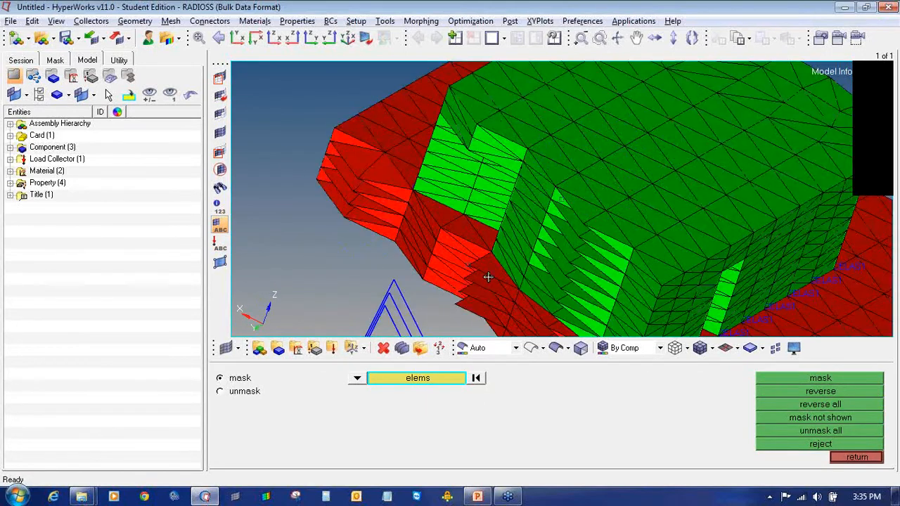
pyautogui.keyDown('ctrl'); pyautogui.moveTo(484, 275); pyautogui.dragTo(465, 216); pyautogui.keyUp('ctrl')
pyautogui.keyDown('ctrl'); pyautogui.scroll(-2, 398, 132); pyautogui.keyUp('ctrl')
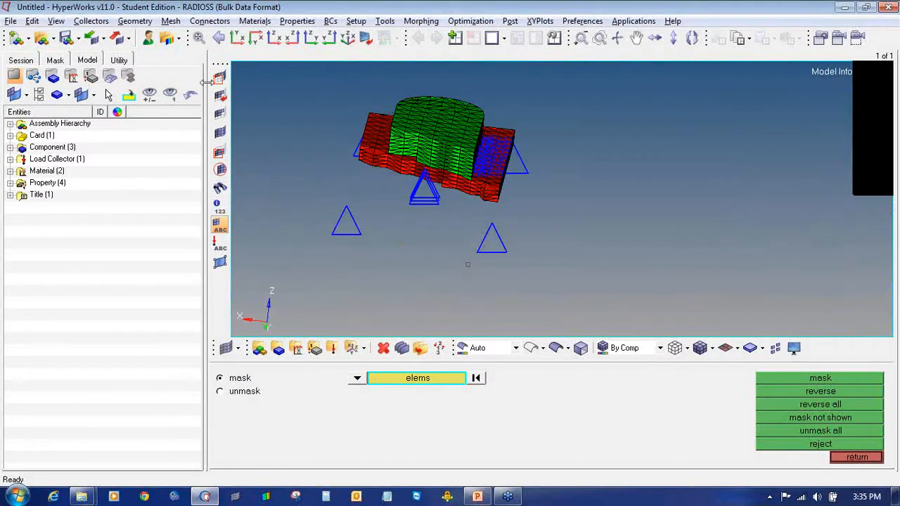
# Unmask all elements and leave the mask and constraints commands with the whole brake model in view.
pyautogui.click(223, 140)
pyautogui.keyDown('ctrl'); pyautogui.moveTo(395, 234); pyautogui.dragTo(415, 209); pyautogui.keyUp('ctrl')
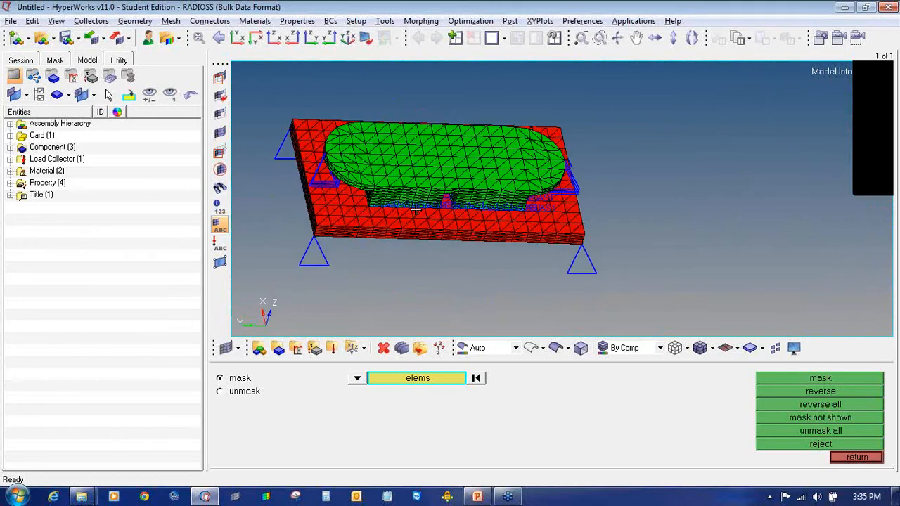
pyautogui.keyDown('ctrl'); pyautogui.moveTo(416, 209); pyautogui.dragTo(515, 216, button='right'); pyautogui.keyUp('ctrl')
pyautogui.click(852, 457)
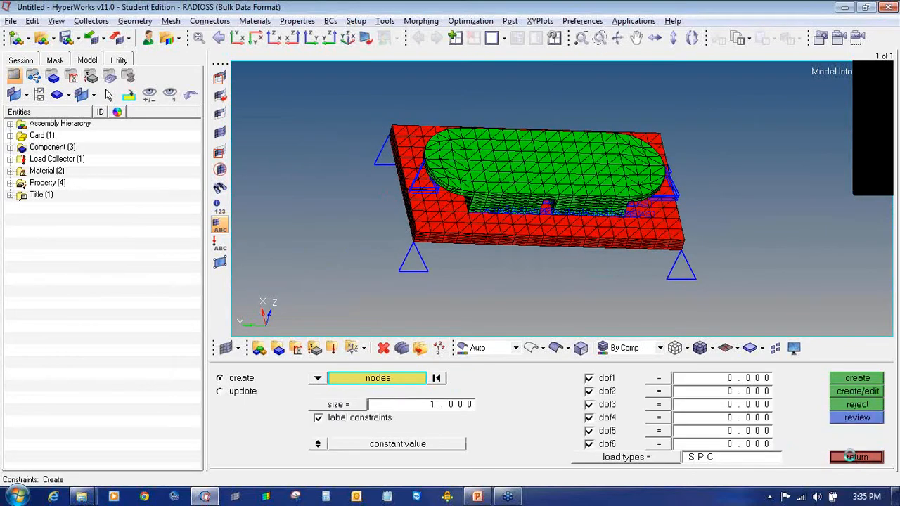
pyautogui.click(850, 457)
pyautogui.keyDown('ctrl'); pyautogui.moveTo(379, 247); pyautogui.dragTo(519, 238); pyautogui.keyUp('ctrl')
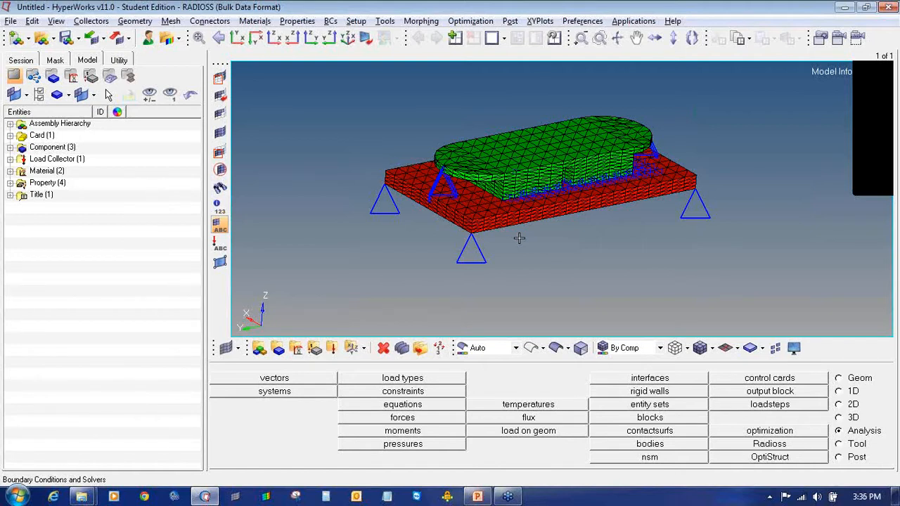
# Create a load collector named eigrl with the EIGRL card image and open its card for editing.
pyautogui.click(332, 347)
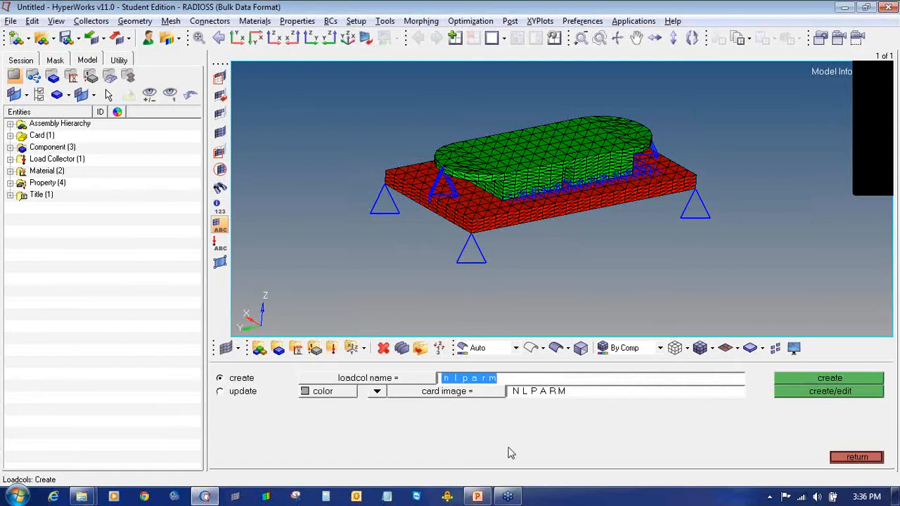
pyautogui.write('eirgl_')
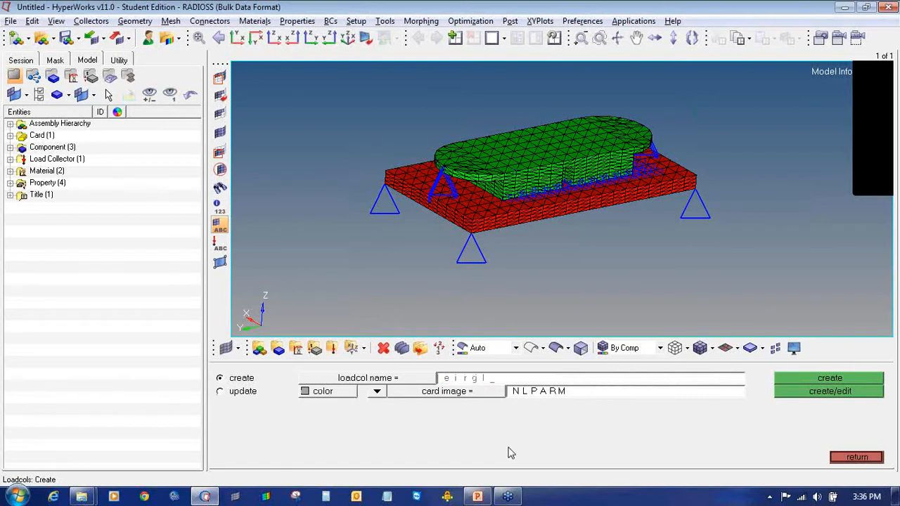
pyautogui.press('BackSpace')
pyautogui.press('BackSpace')
pyautogui.press('BackSpace')
pyautogui.write('gr')
pyautogui.click(467, 390)
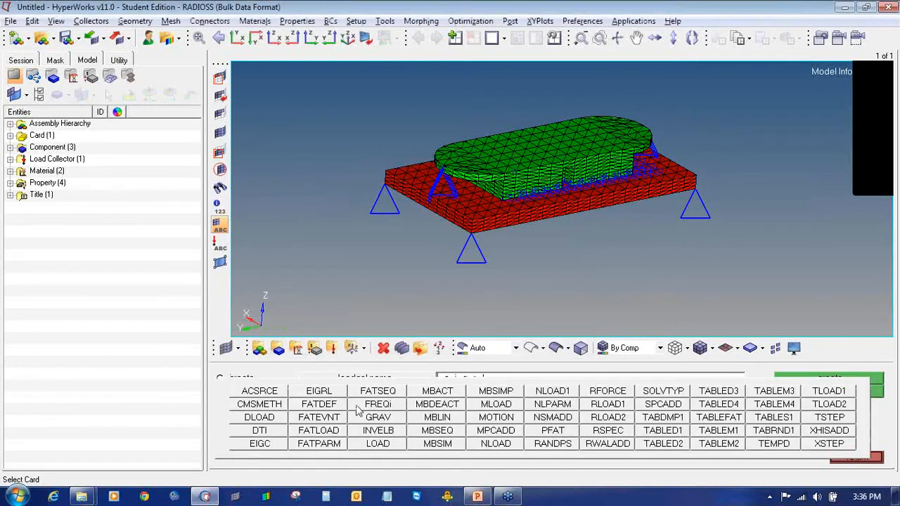
pyautogui.click(332, 391)
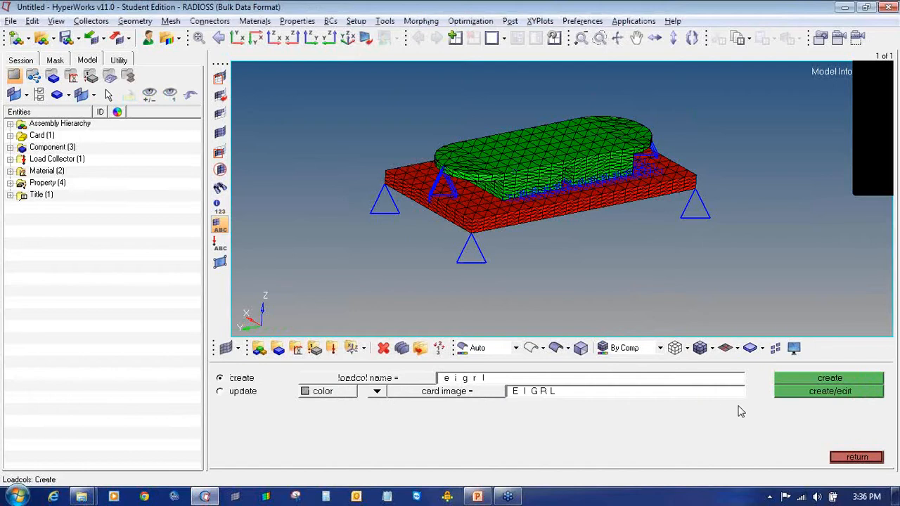
pyautogui.click(795, 395)
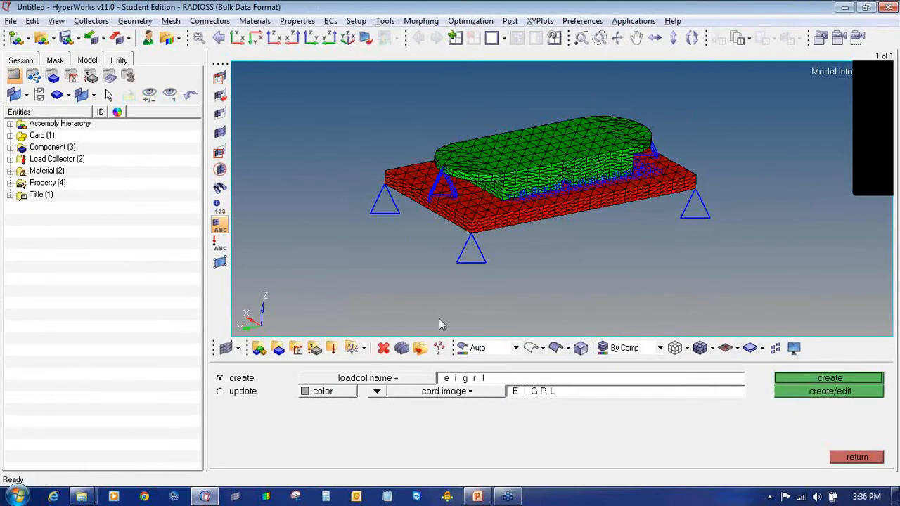
# Set ND to 20 on the EIGRL card.
pyautogui.click(524, 305)
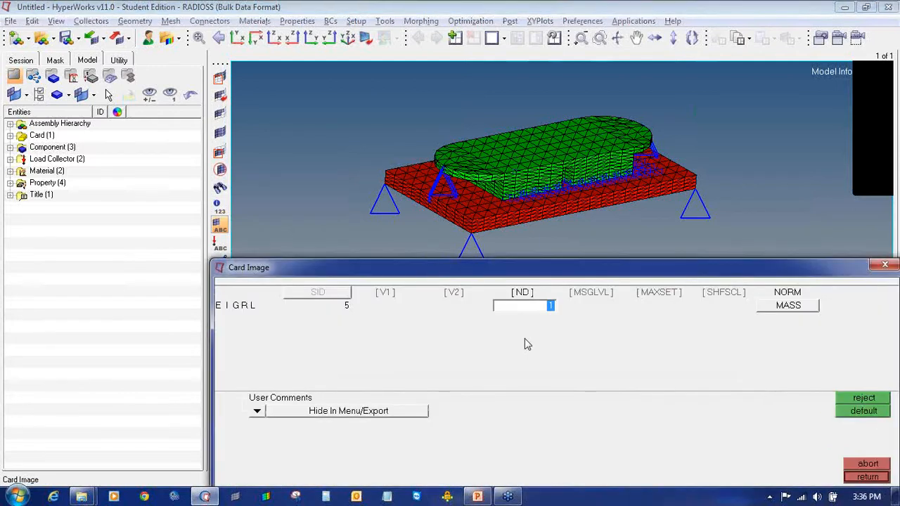
pyautogui.write('20')
pyautogui.press('Return')
pyautogui.click(868, 479)
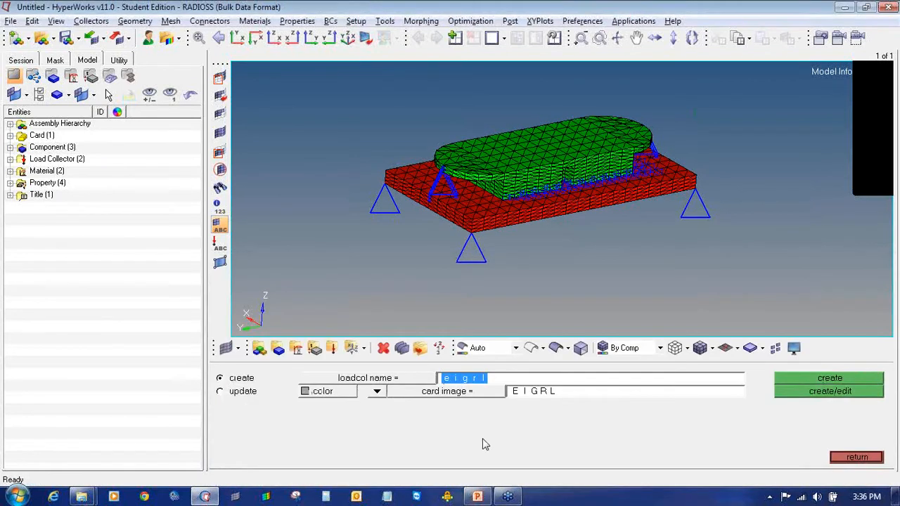
# Create a load collector named eigc with the EIGC card image and open its card for editing.
pyautogui.write('ei')
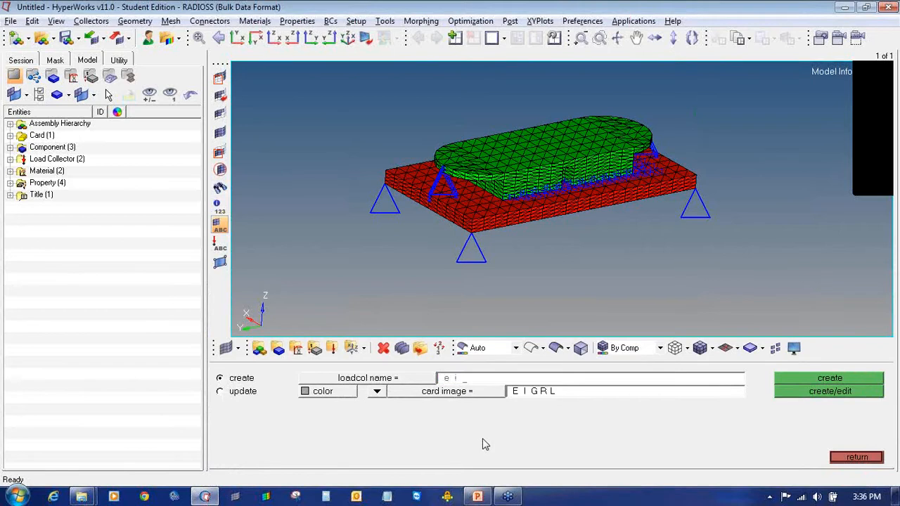
pyautogui.write('gc')
pyautogui.click(465, 394)
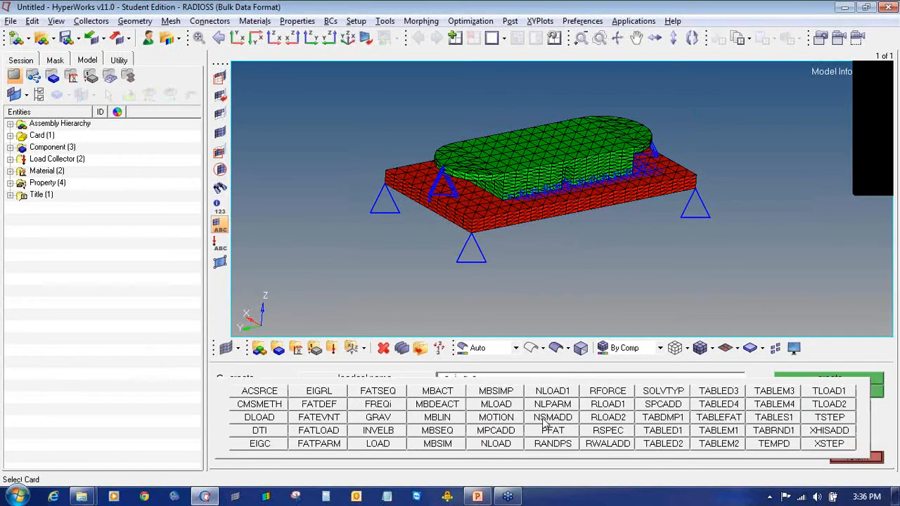
pyautogui.click(269, 444)
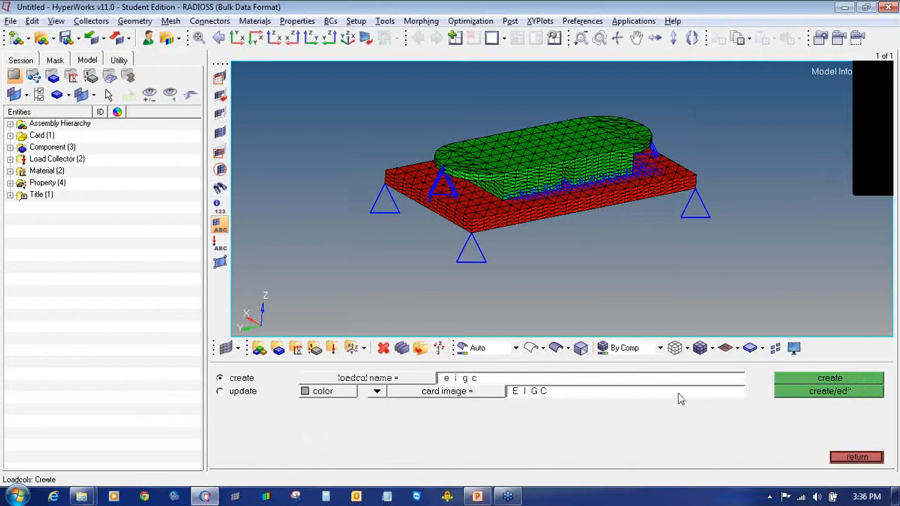
pyautogui.click(787, 396)
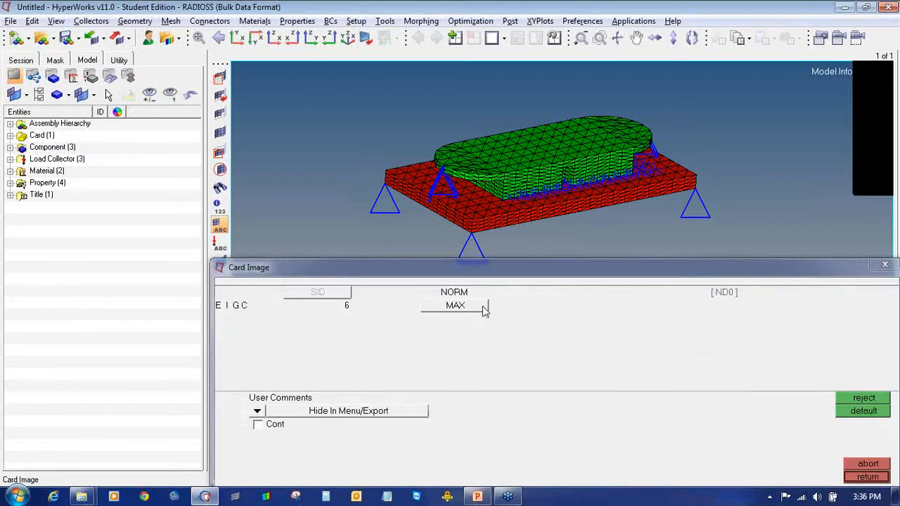
# Set ND0 to 12 on the EIGC card, keeping NORM at MAX, and finish creating load collectors.
pyautogui.click(427, 310)
pyautogui.click(431, 308)
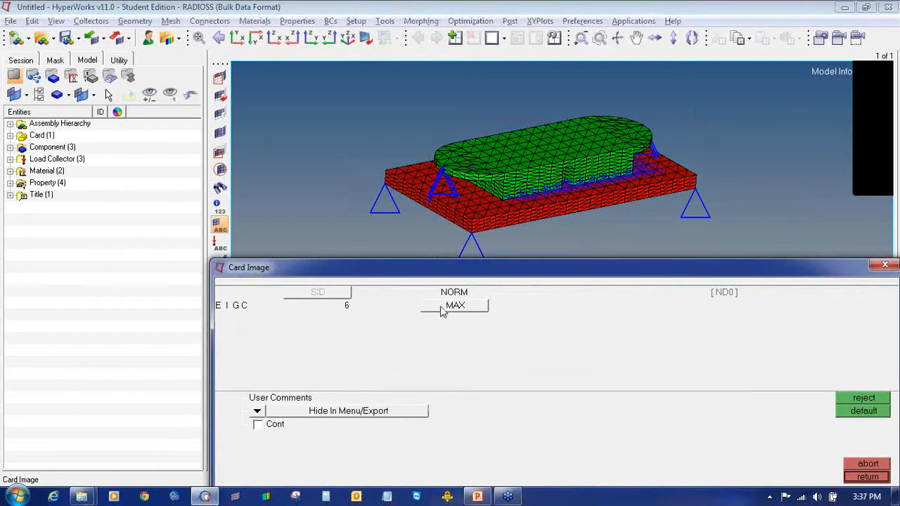
pyautogui.click(732, 303)
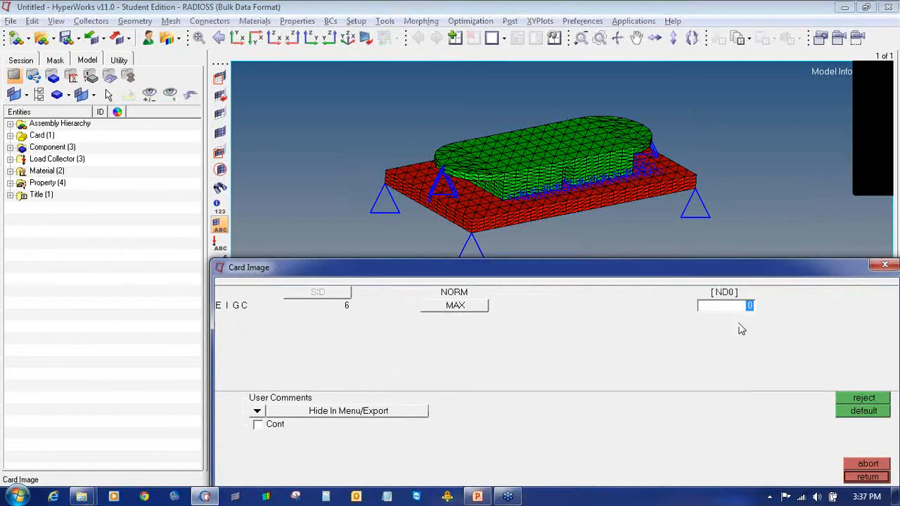
pyautogui.write('12')
pyautogui.click(865, 478)
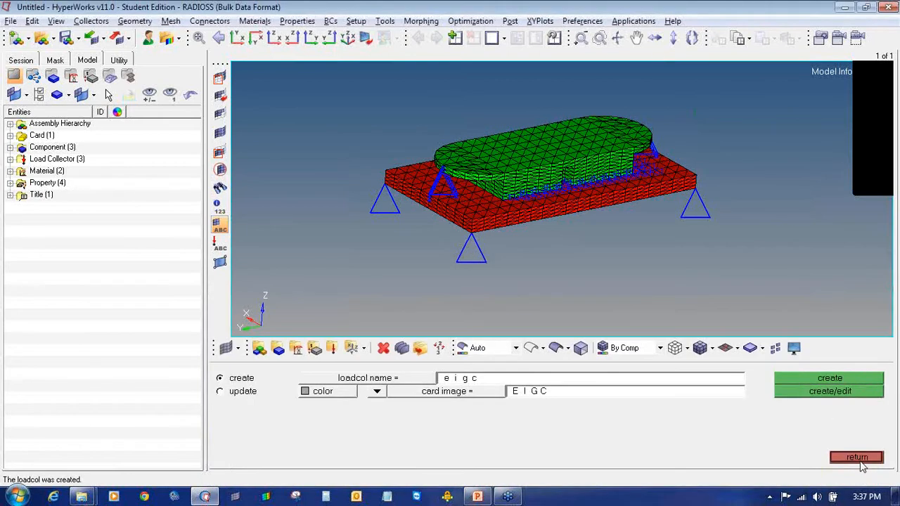
pyautogui.click(861, 461)
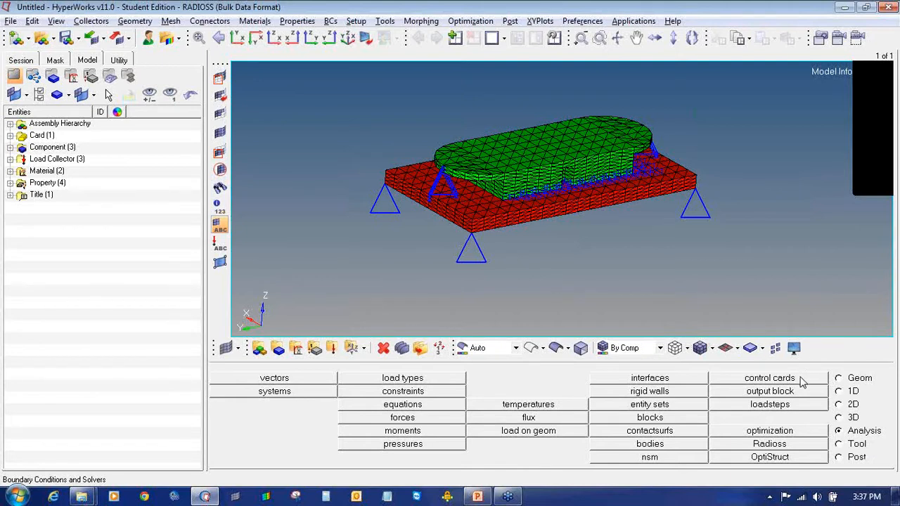
pyautogui.click(889, 155)
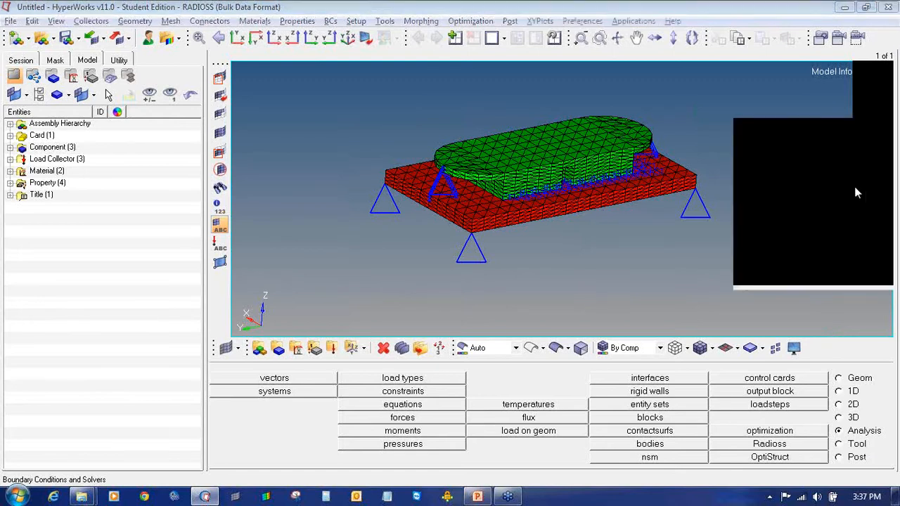
pyautogui.click(856, 193)
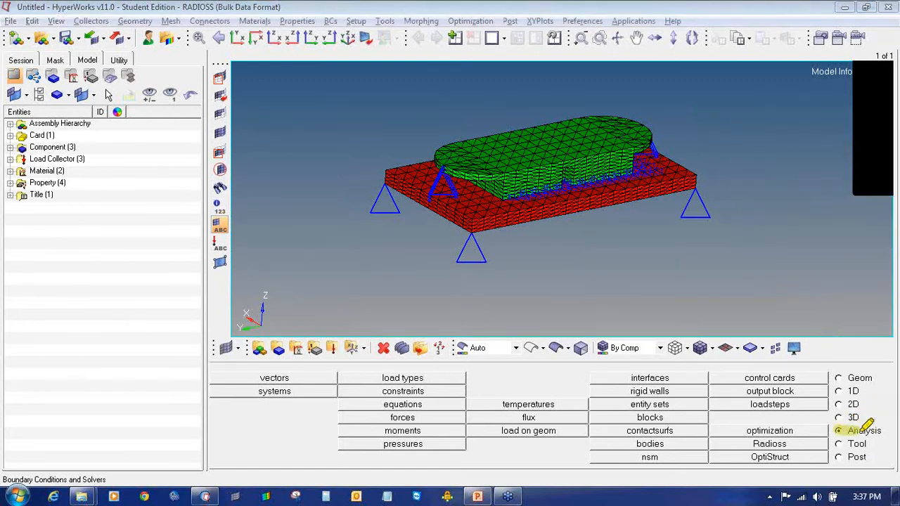
pyautogui.moveTo(863, 430); pyautogui.dragTo(884, 429)
pyautogui.moveTo(744, 379); pyautogui.dragTo(801, 378)
pyautogui.click(892, 156)
pyautogui.click(870, 168)
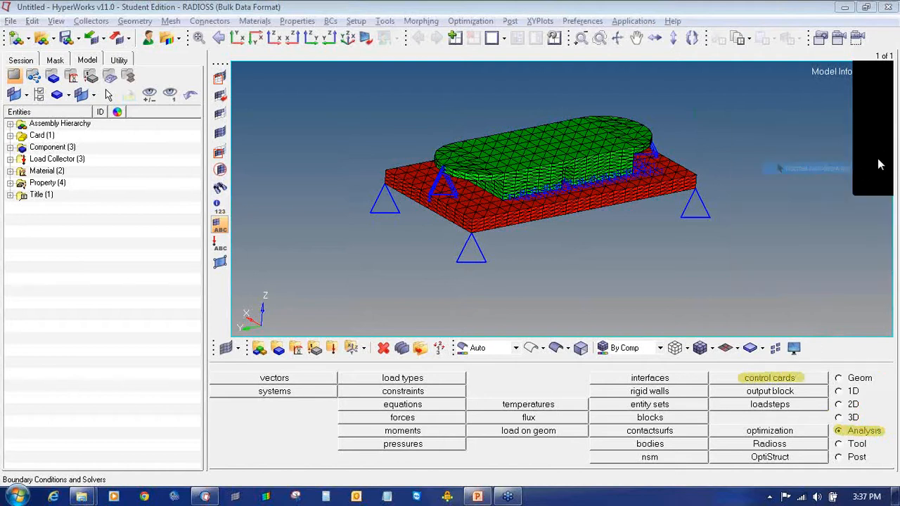
pyautogui.click(886, 158)
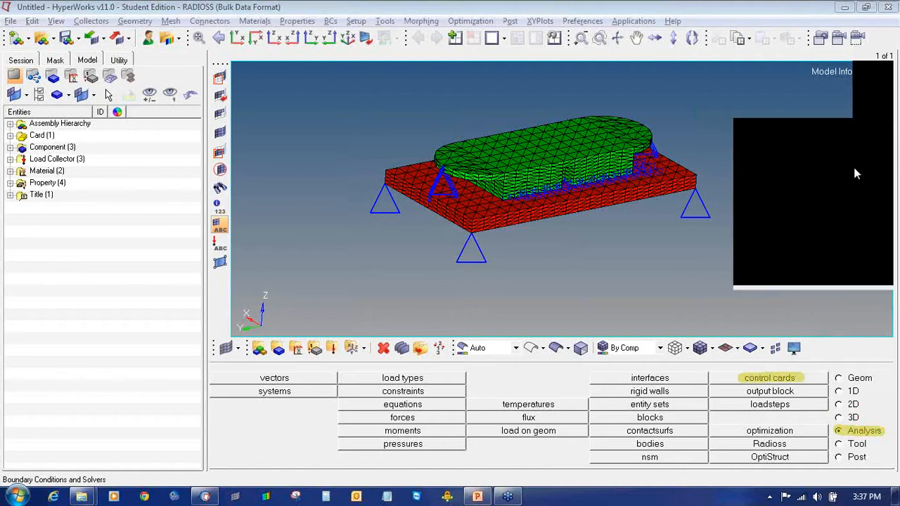
pyautogui.click(854, 169)
# Add an INCLUDE_BULK control card that includes the file DMIG.pch in the bulk data section.
pyautogui.click(790, 376)
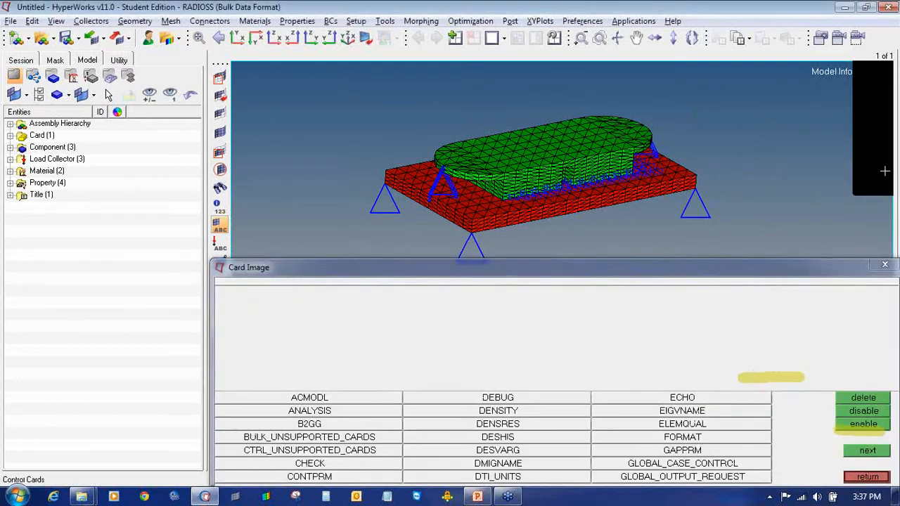
pyautogui.click(890, 159)
pyautogui.click(840, 239)
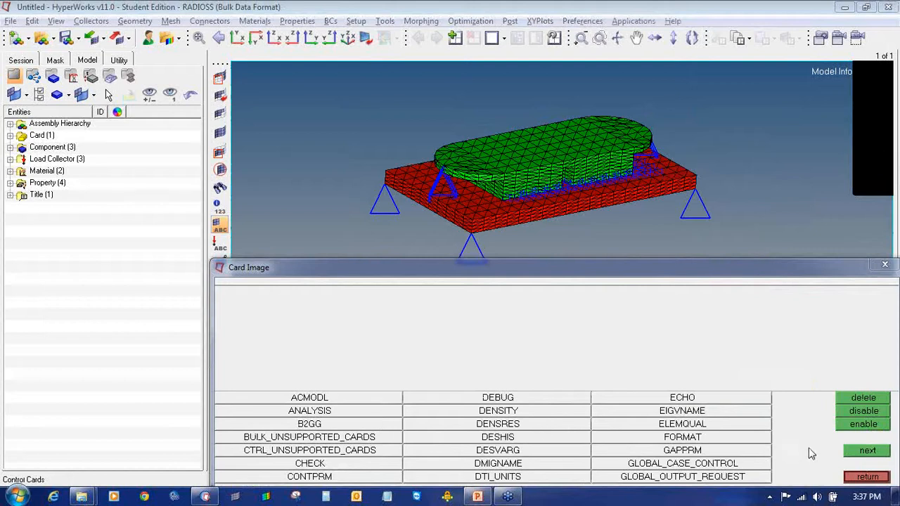
pyautogui.click(852, 458)
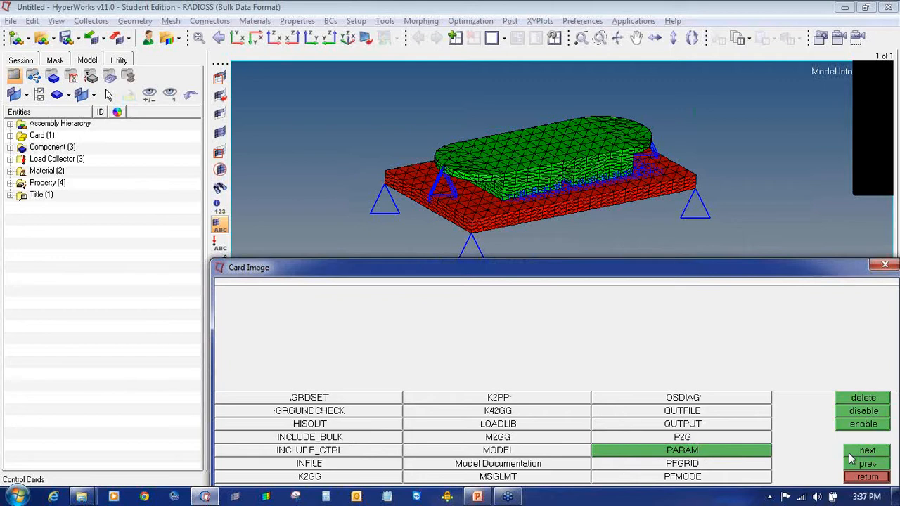
pyautogui.click(375, 437)
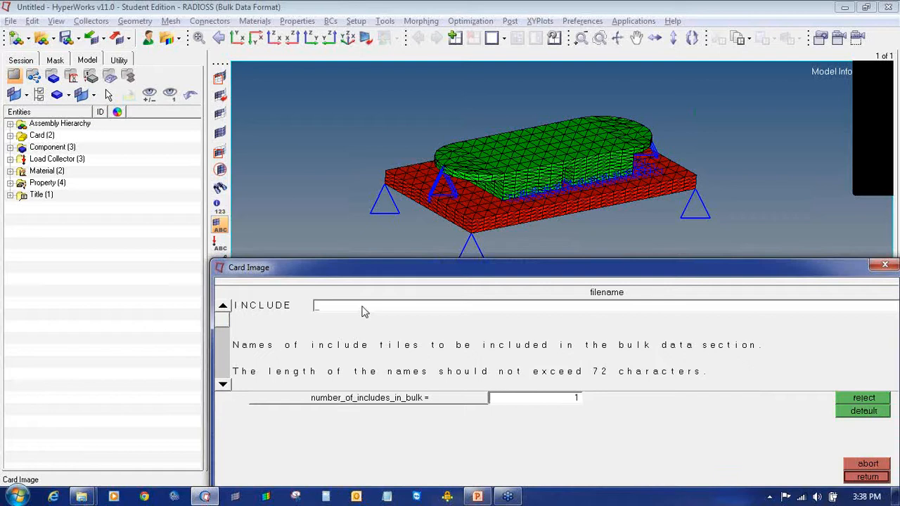
pyautogui.write('DM1G')
pyautogui.write('.pch')
pyautogui.click(859, 479)
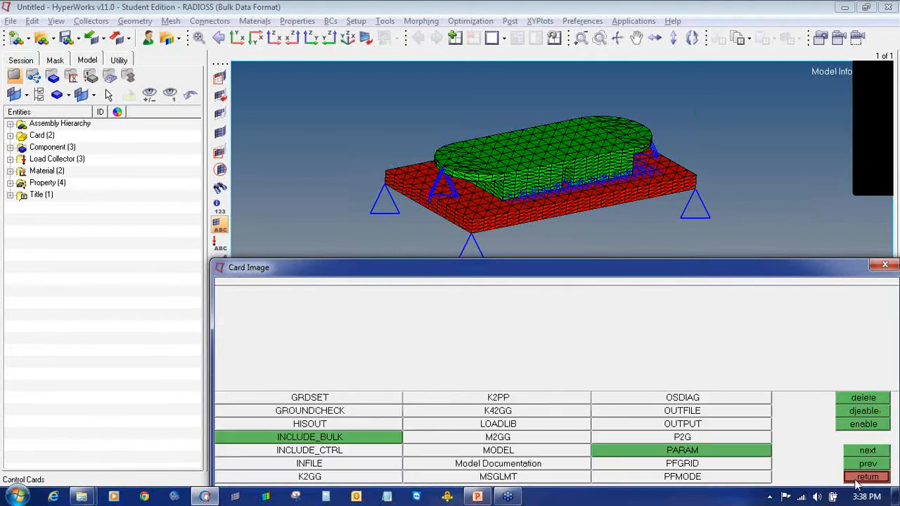
# Add the K2PP control card and open the RADIOSS, MotionSolve, and OptiStruct help with its blocked content allowed.
pyautogui.click(520, 399)
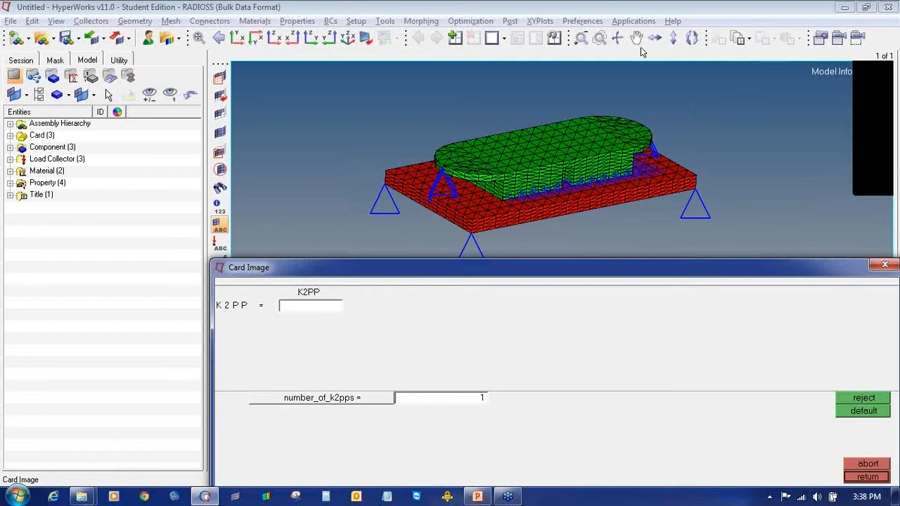
pyautogui.click(673, 21)
pyautogui.moveTo(702, 53)
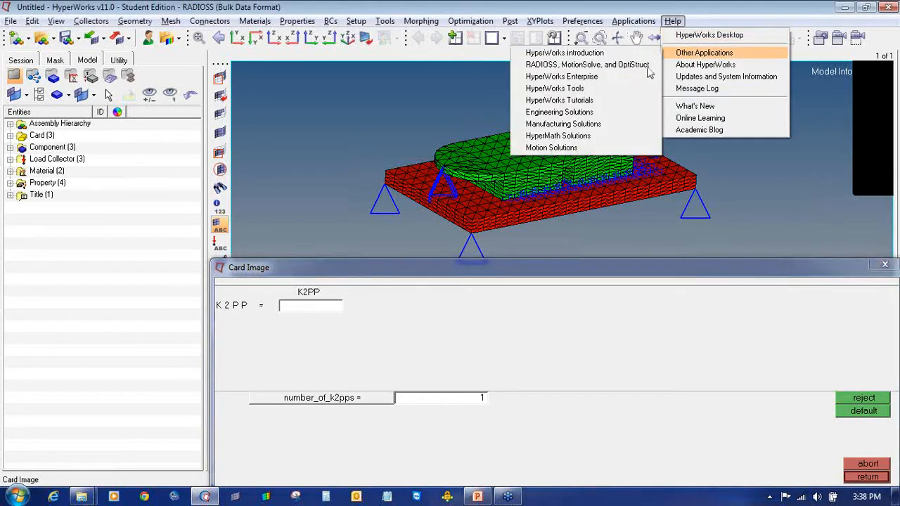
pyautogui.click(633, 65)
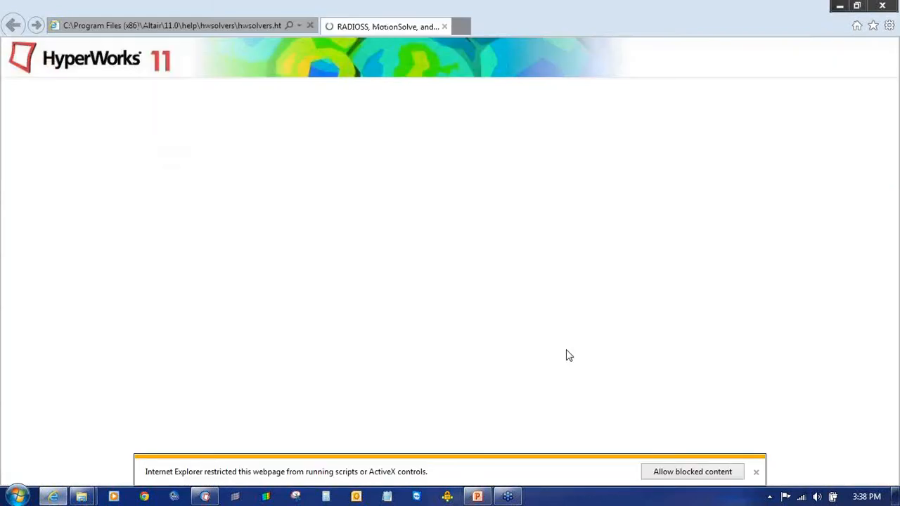
pyautogui.click(672, 473)
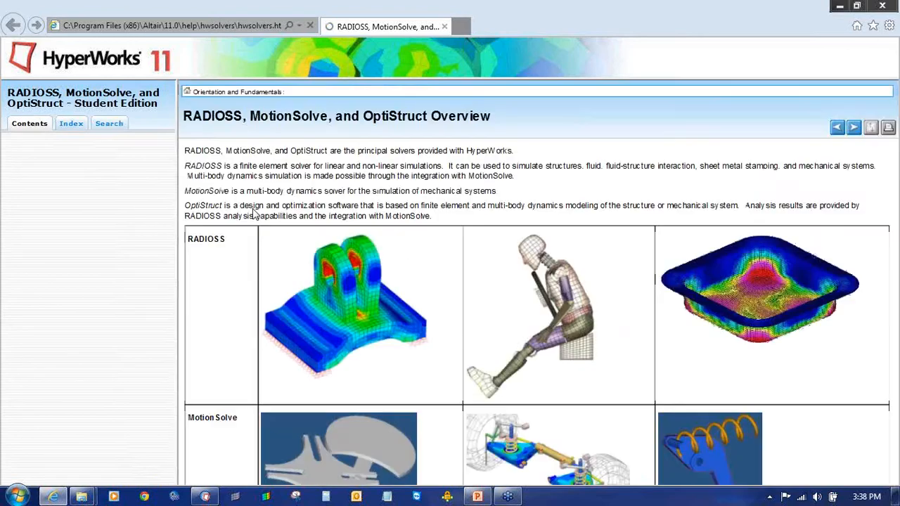
# Search the solver help for K2PP and read the K2PP subcase information entry.
pyautogui.click(111, 123)
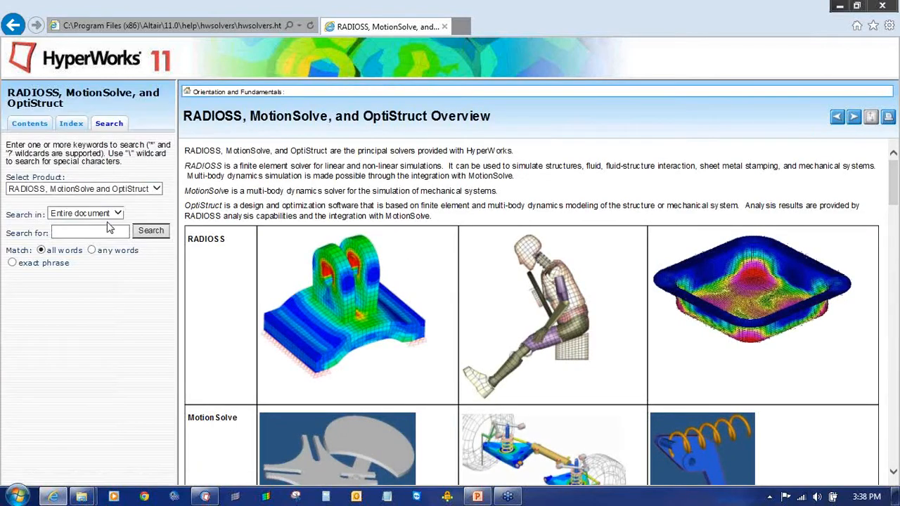
pyautogui.click(100, 230)
pyautogui.write('K2')
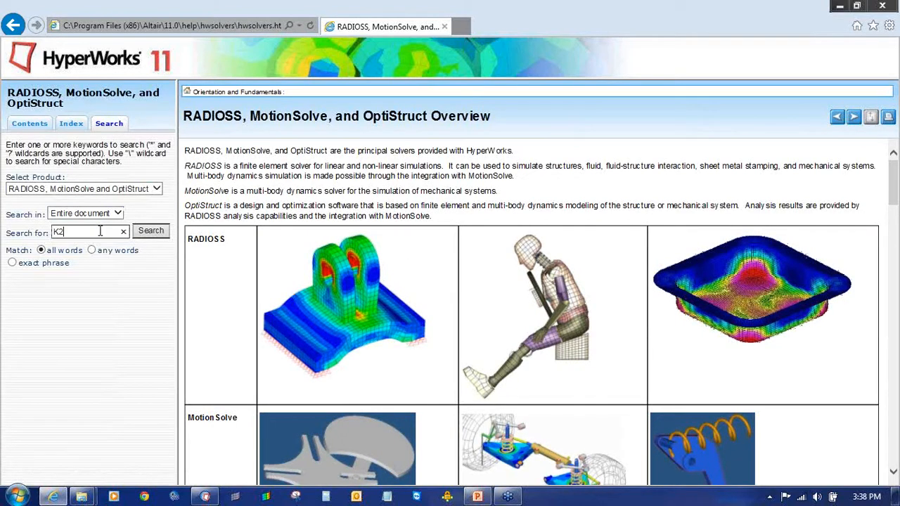
pyautogui.write('PP')
pyautogui.press('Return')
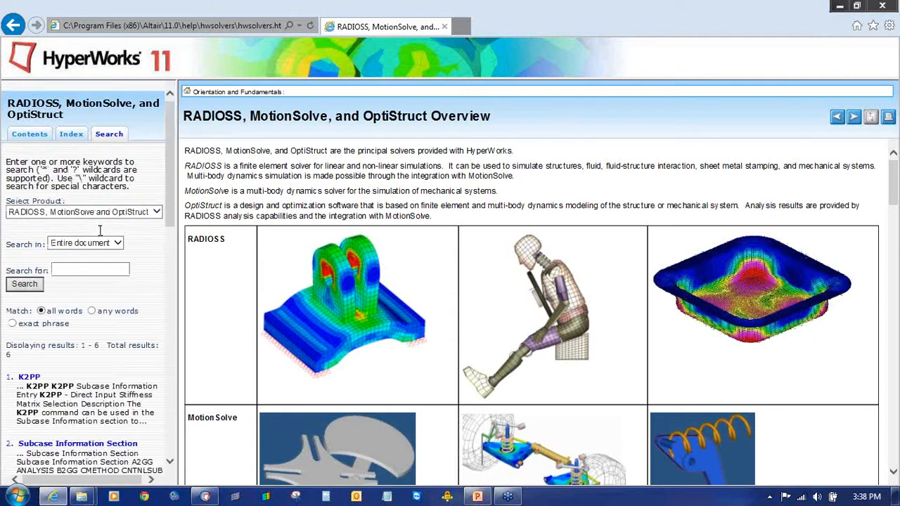
pyautogui.click(23, 385)
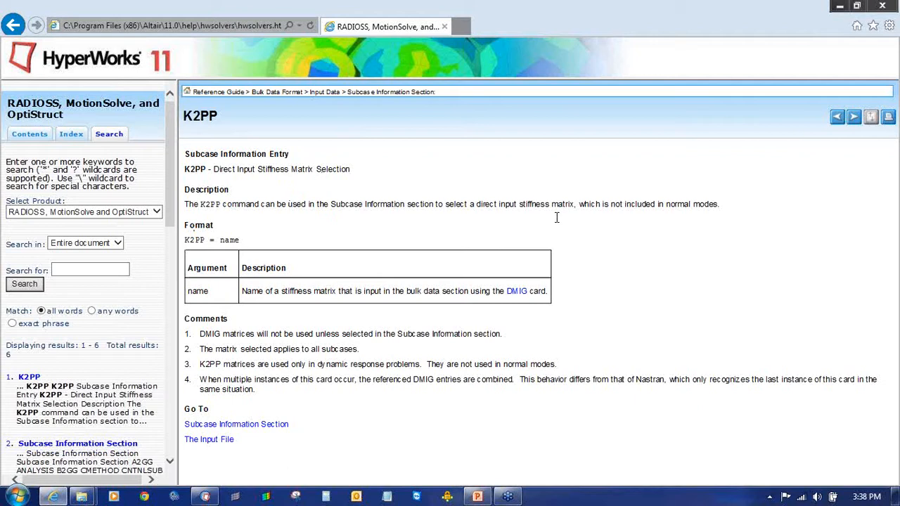
# Switch back to HyperMesh and set the stiffness matrix name on the K2PP card to KF.
pyautogui.click(204, 496)
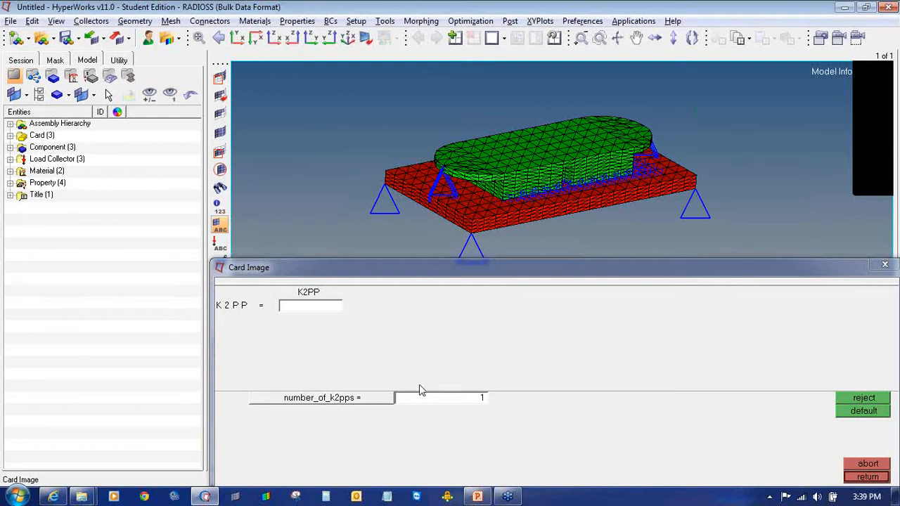
pyautogui.click(307, 308)
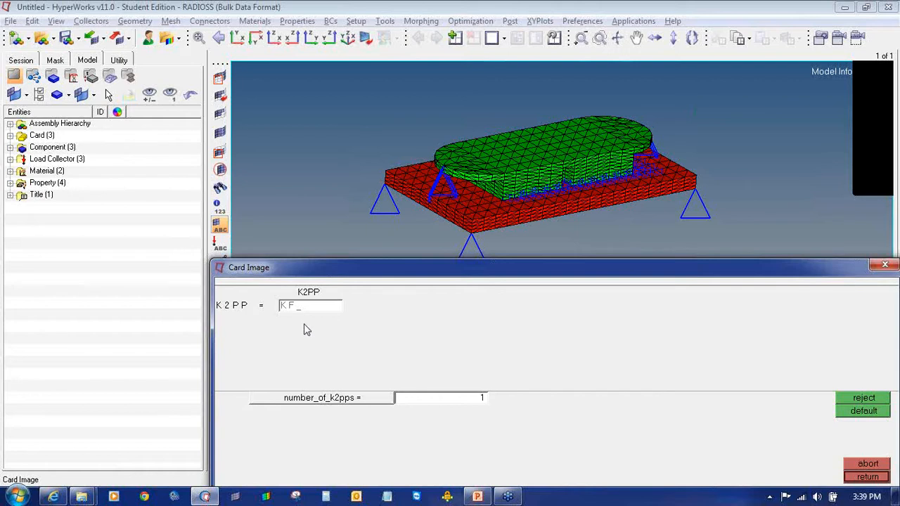
pyautogui.press('BackSpace')
pyautogui.click(849, 478)
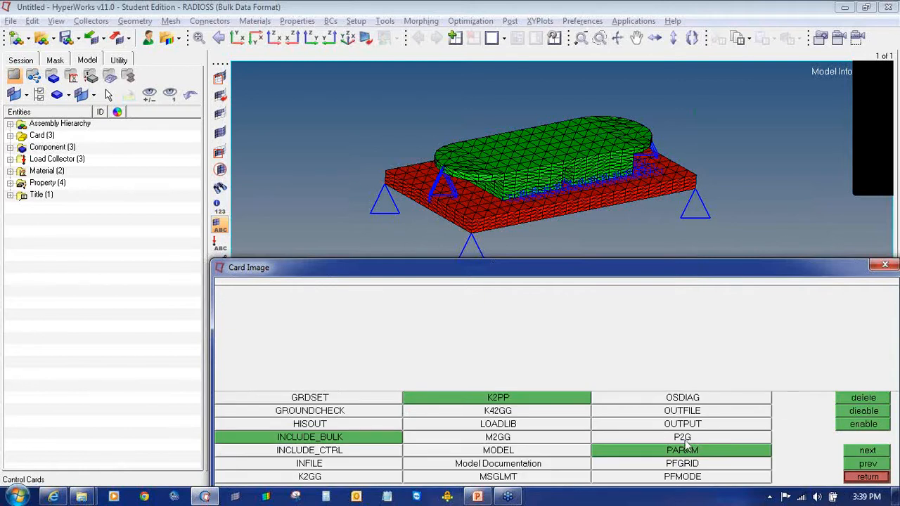
# Enable the G parameter on the PARAM control card and set its value to 0.2.
pyautogui.click(710, 455)
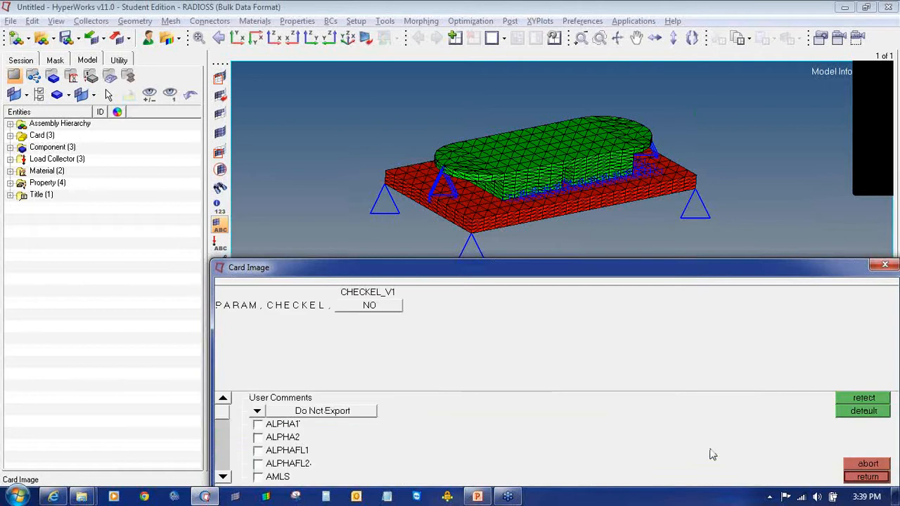
pyautogui.click(224, 477)
pyautogui.click(224, 476)
pyautogui.click(224, 477)
pyautogui.click(224, 477)
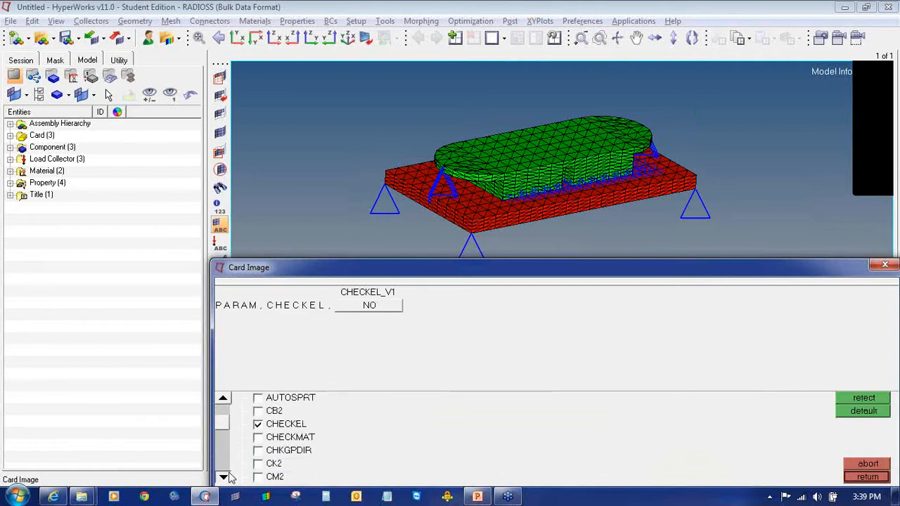
pyautogui.click(224, 477)
pyautogui.click(224, 477)
pyautogui.click(224, 476)
pyautogui.click(225, 476)
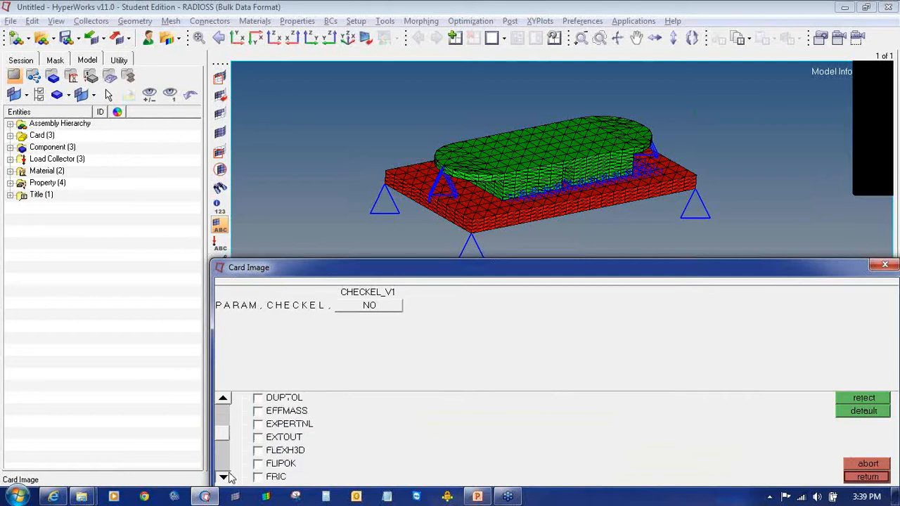
pyautogui.click(225, 477)
pyautogui.click(224, 476)
pyautogui.click(258, 437)
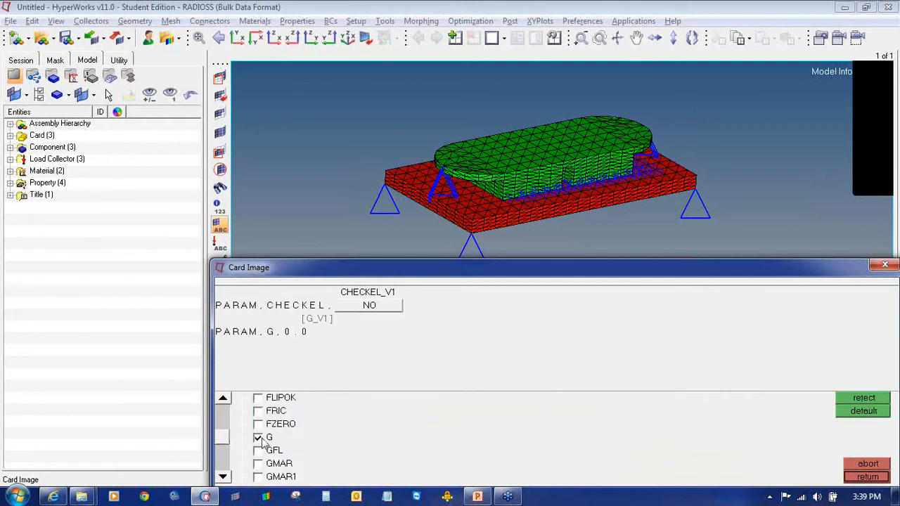
pyautogui.click(311, 331)
pyautogui.write('0.3')
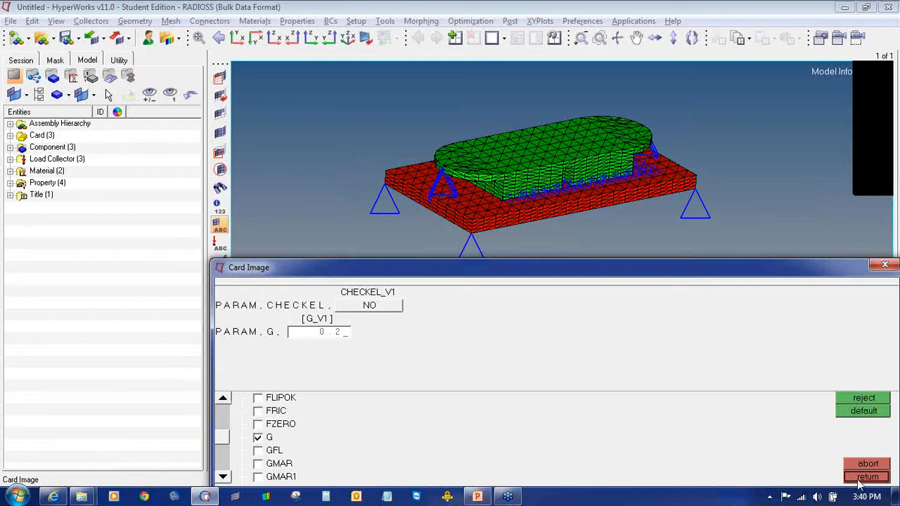
pyautogui.click(865, 477)
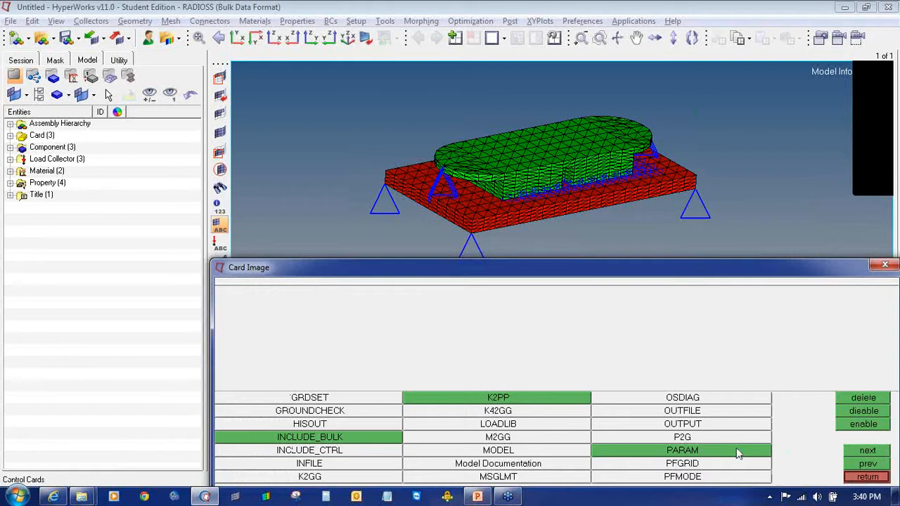
# Enable the FRIC parameter on the PARAM control card, set its value to 0.05, and close the control cards.
pyautogui.click(737, 454)
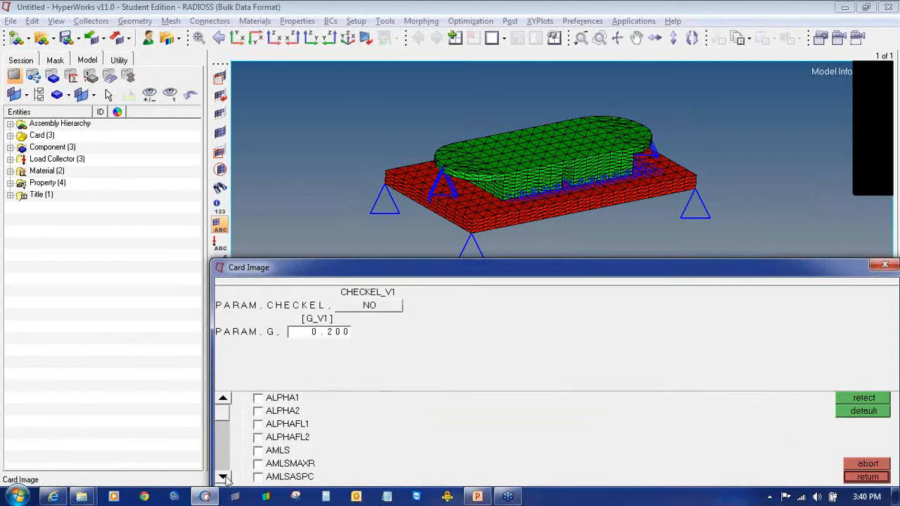
pyautogui.scroll(-5, 225, 478)
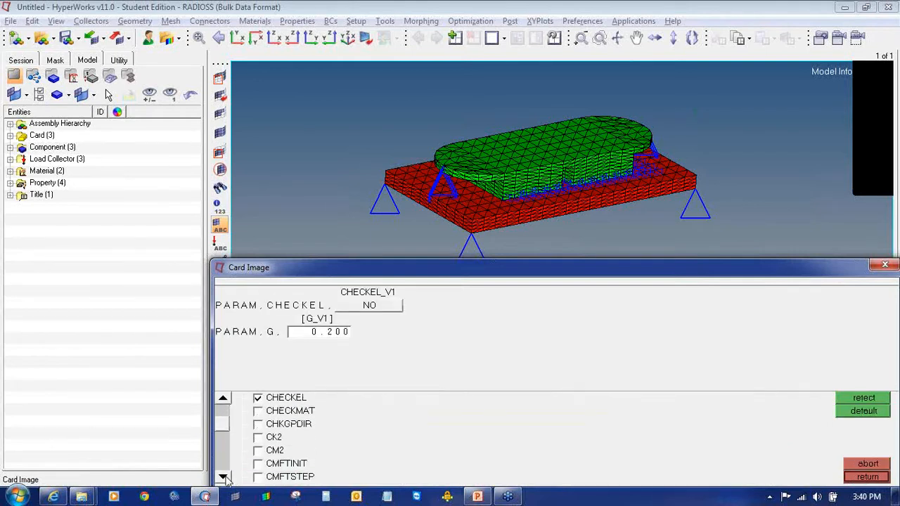
pyautogui.scroll(-4, 225, 478)
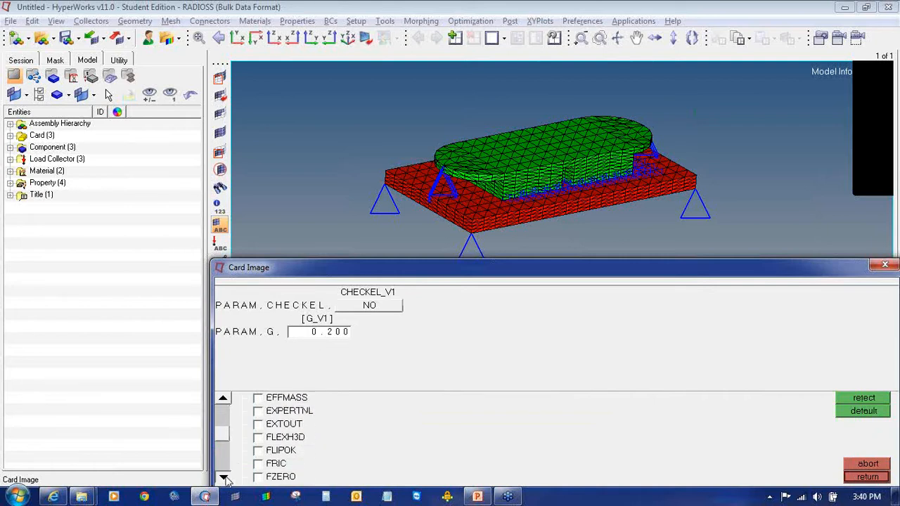
pyautogui.scroll(-1, 225, 478)
pyautogui.click(258, 450)
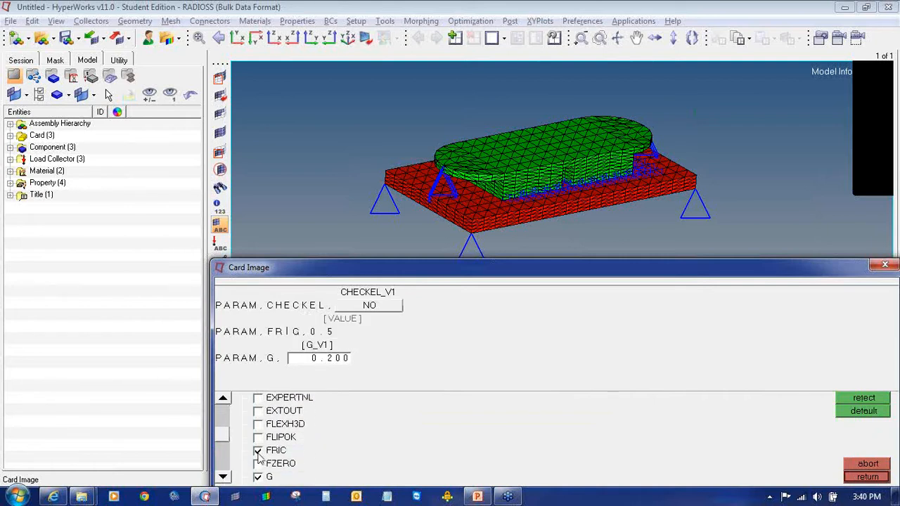
pyautogui.click(325, 359)
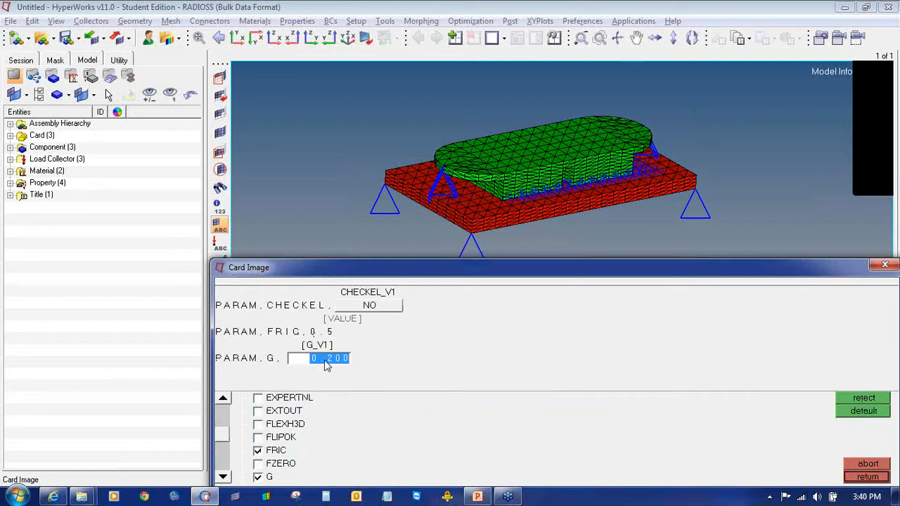
pyautogui.click(339, 324)
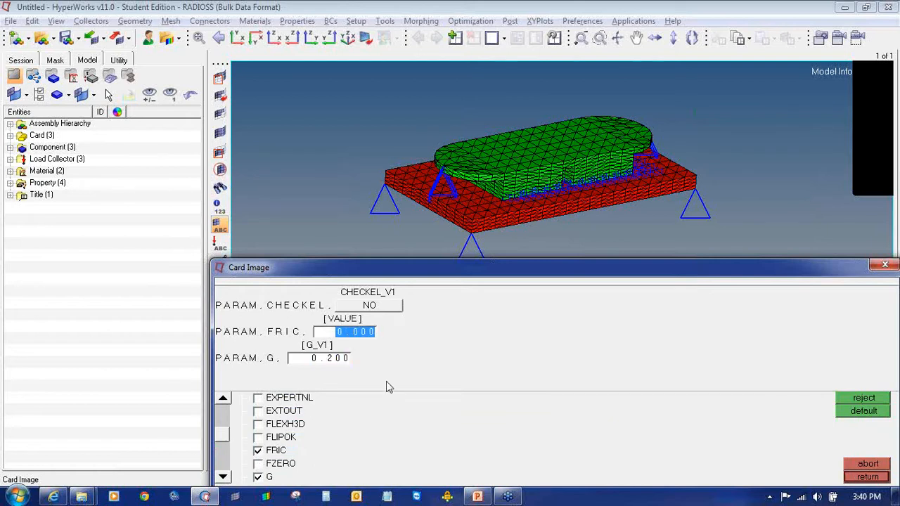
pyautogui.write('0.05')
pyautogui.press('Return')
pyautogui.click(867, 477)
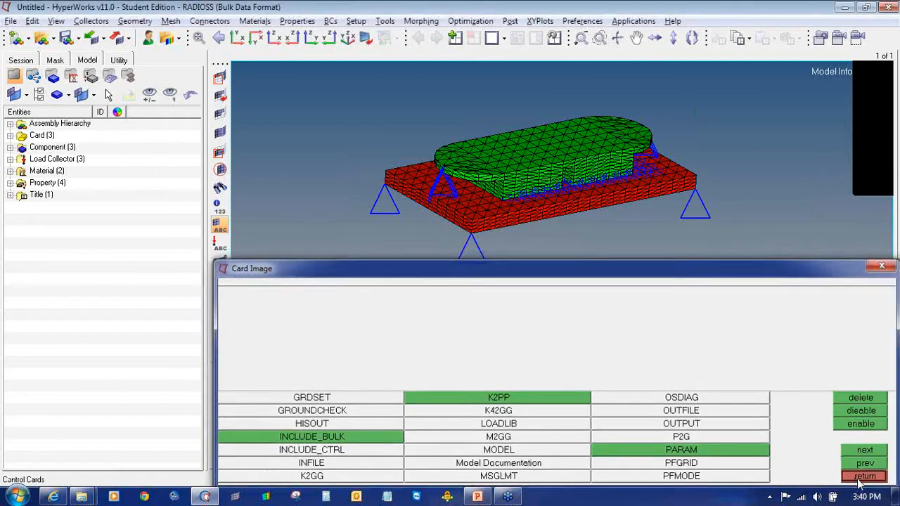
pyautogui.click(862, 477)
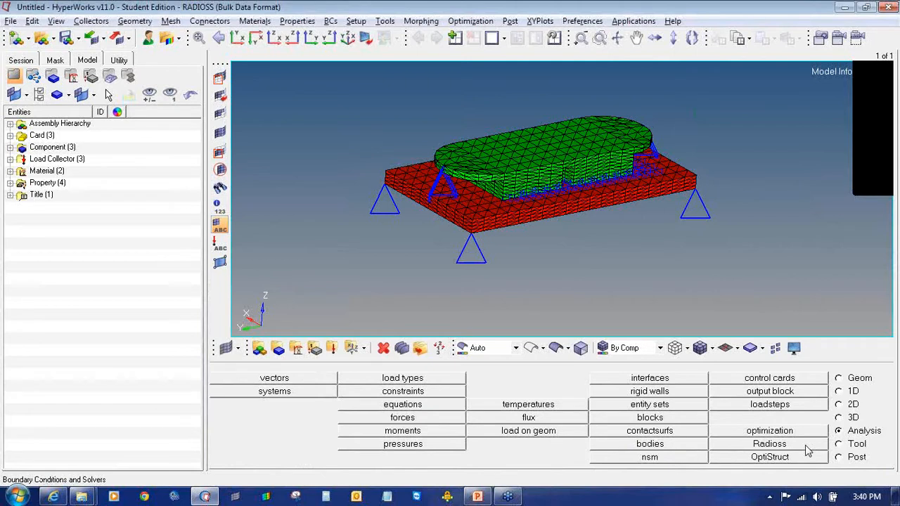
# Start a new load step named complex_eigen with the solution type complex eigen (modal).
pyautogui.click(790, 409)
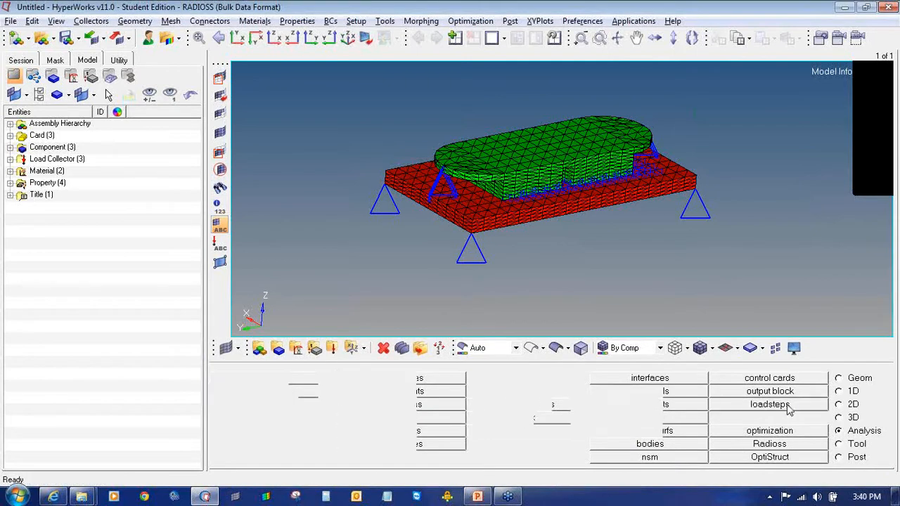
pyautogui.click(384, 380)
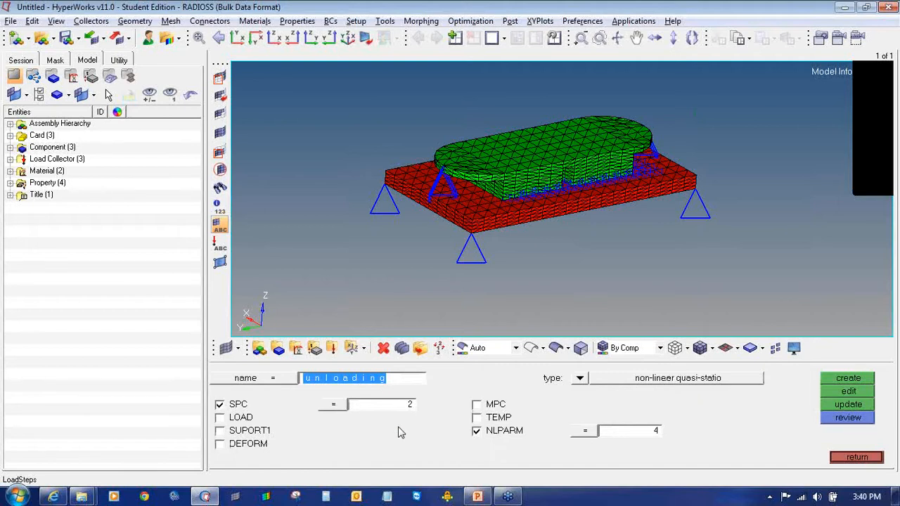
pyautogui.write('complex')
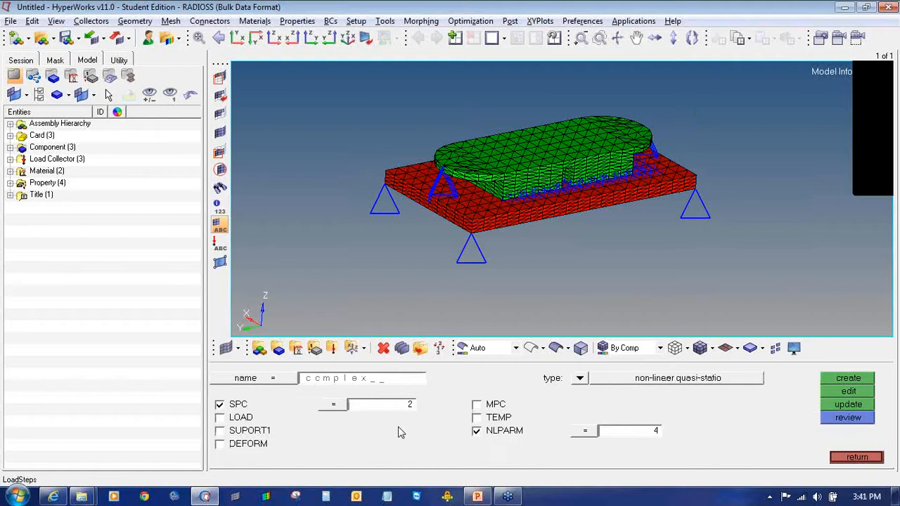
pyautogui.write('_eigen')
pyautogui.click(580, 379)
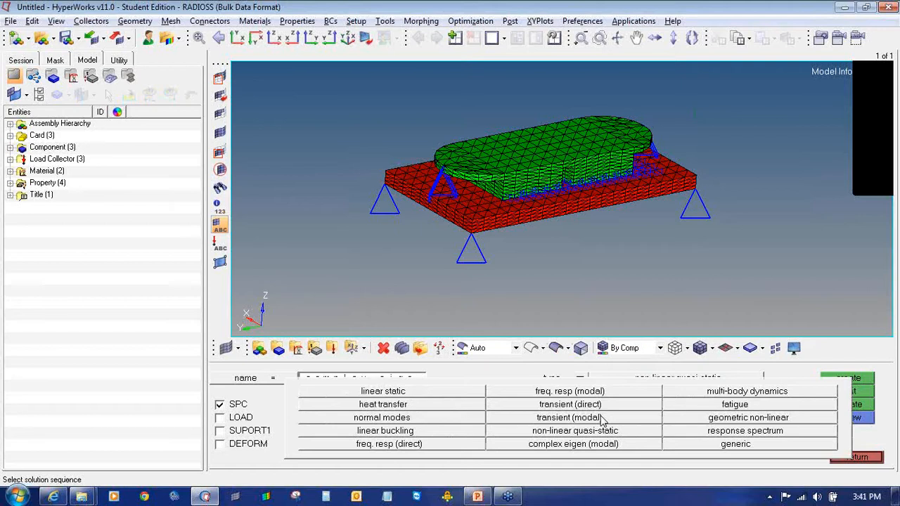
pyautogui.click(626, 445)
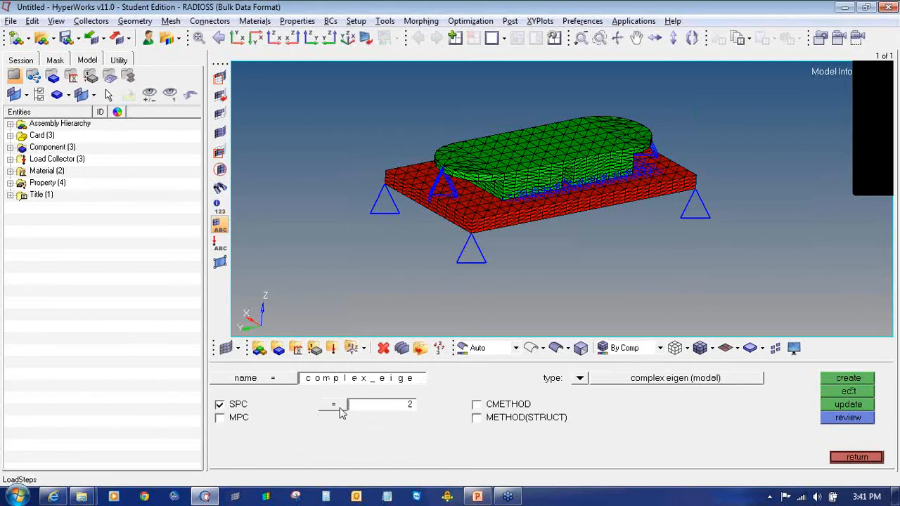
# Reference the SPC collector for SPC, eigc for CMETHOD and eigrl for METHOD(STRUCT), and create the load step.
pyautogui.click(340, 412)
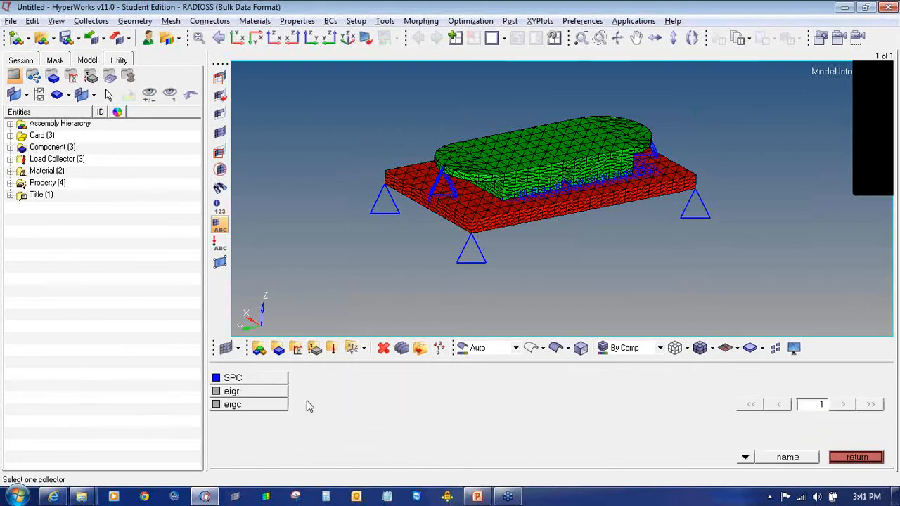
pyautogui.click(268, 380)
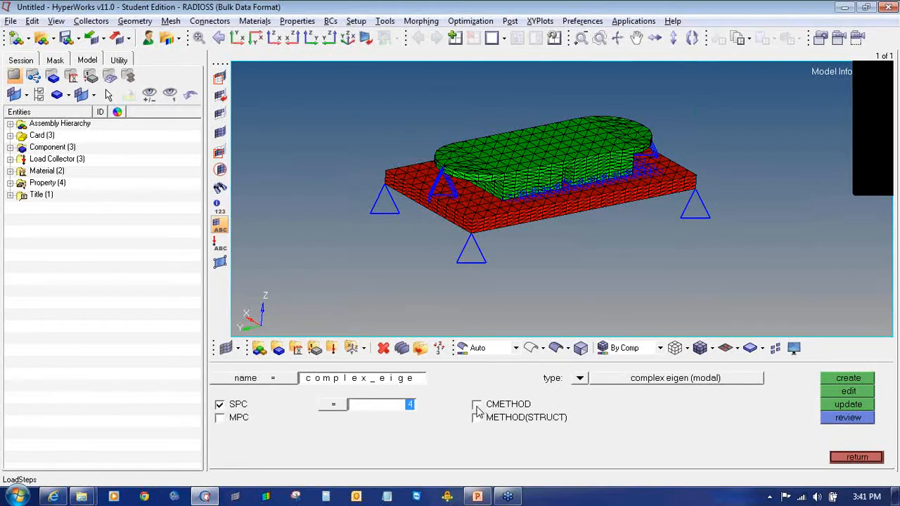
pyautogui.click(477, 405)
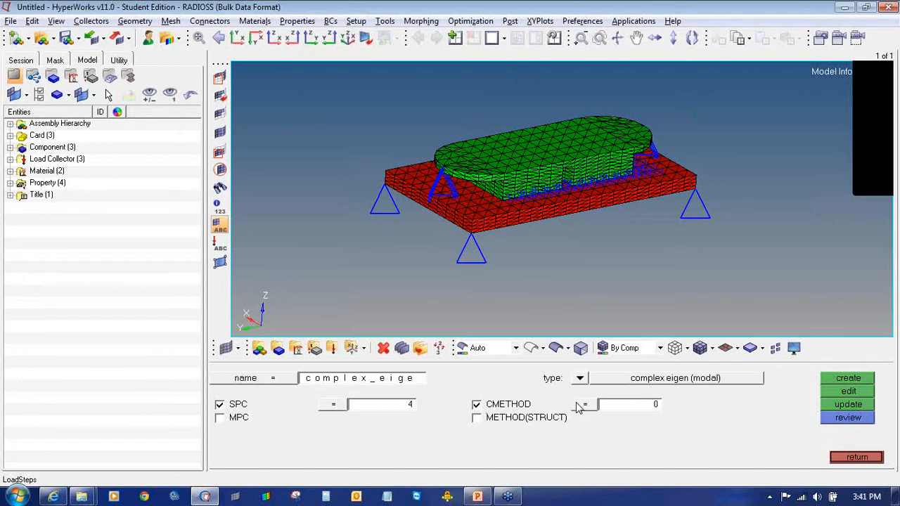
pyautogui.click(578, 406)
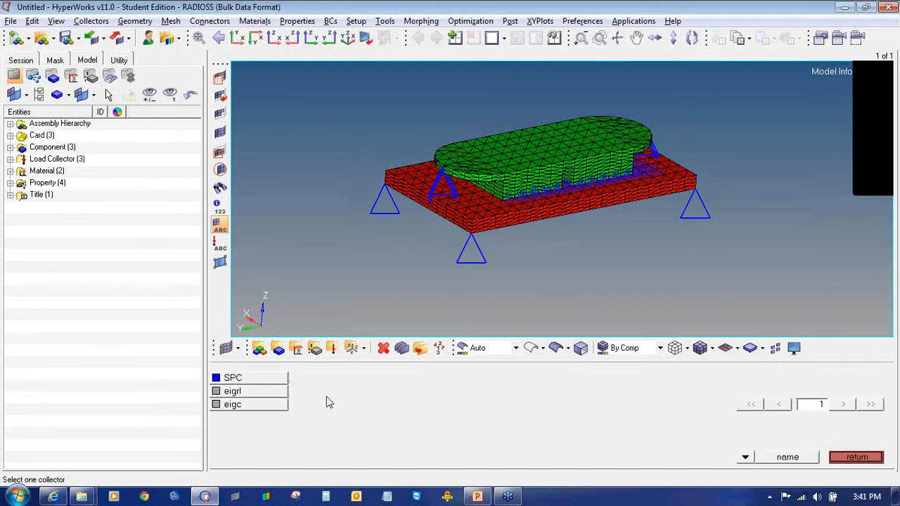
pyautogui.click(282, 405)
pyautogui.click(476, 418)
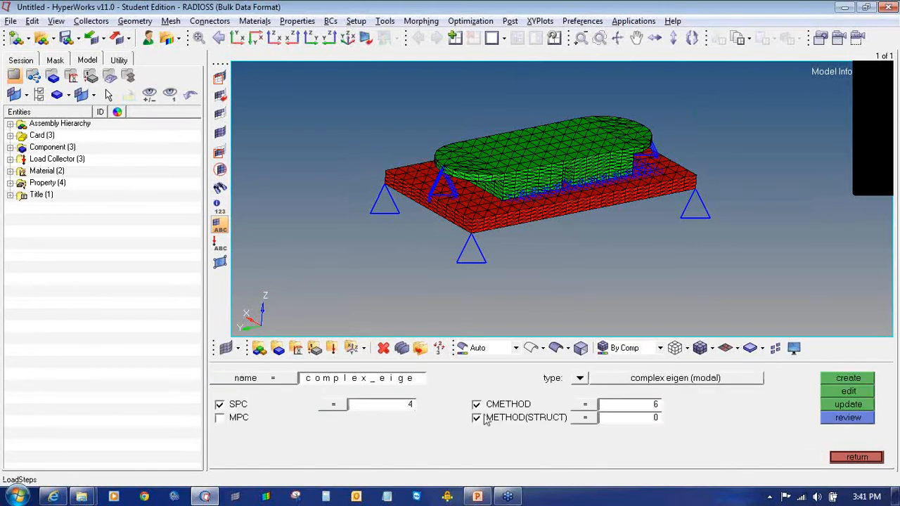
pyautogui.click(580, 419)
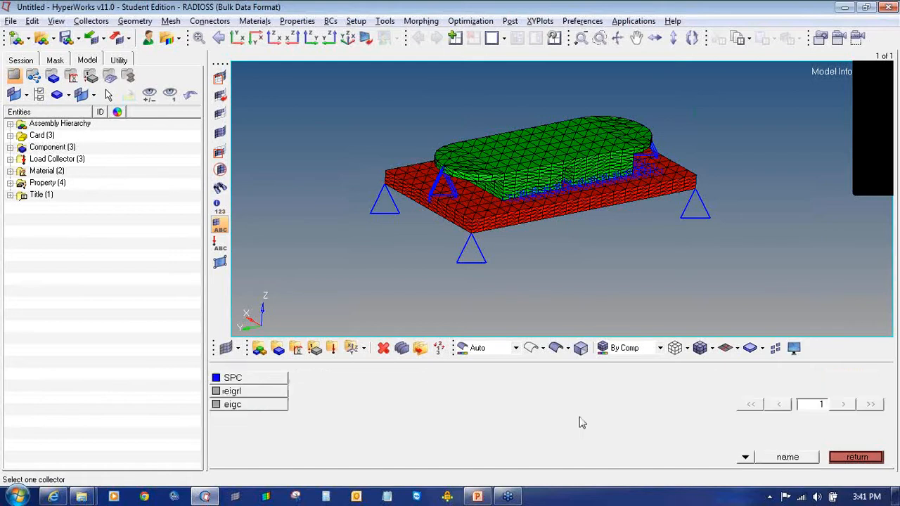
pyautogui.click(262, 396)
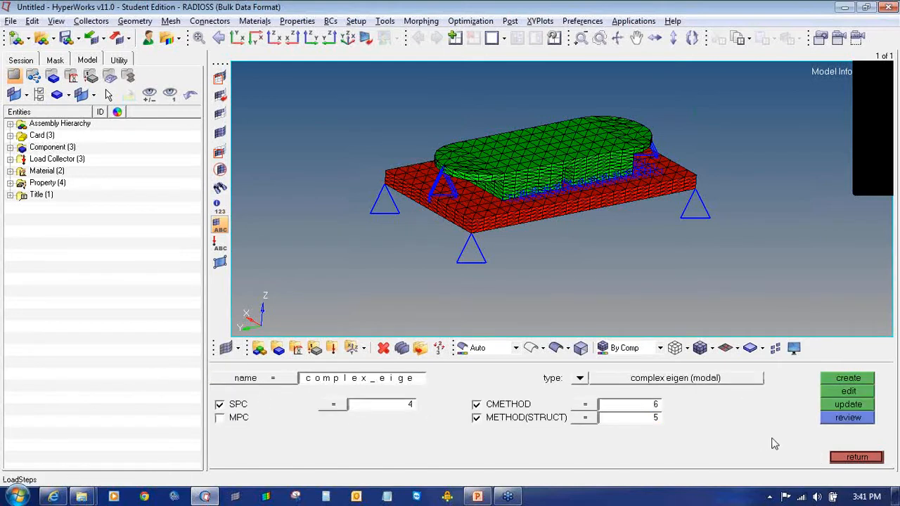
pyautogui.click(864, 384)
pyautogui.click(857, 457)
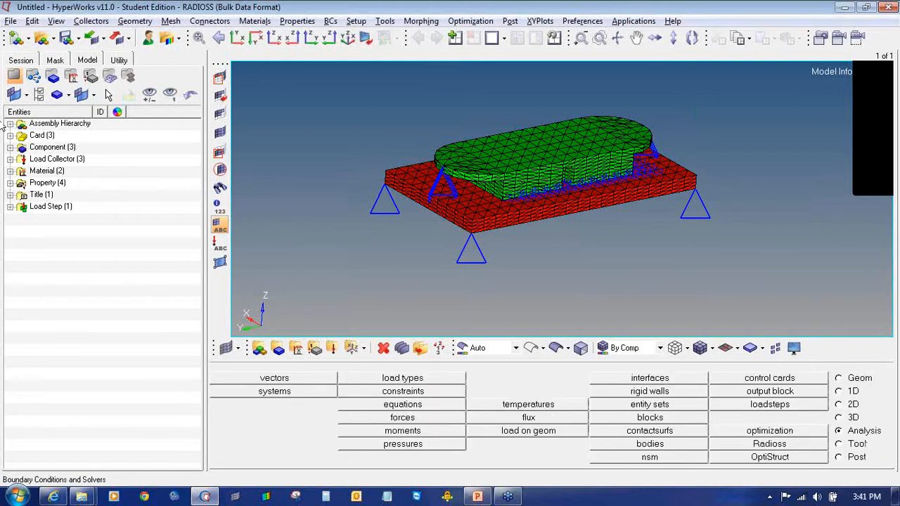
pyautogui.click(10, 206)
# Save the model as brake in a new folder named practise inside Tutorial 2.
pyautogui.click(11, 21)
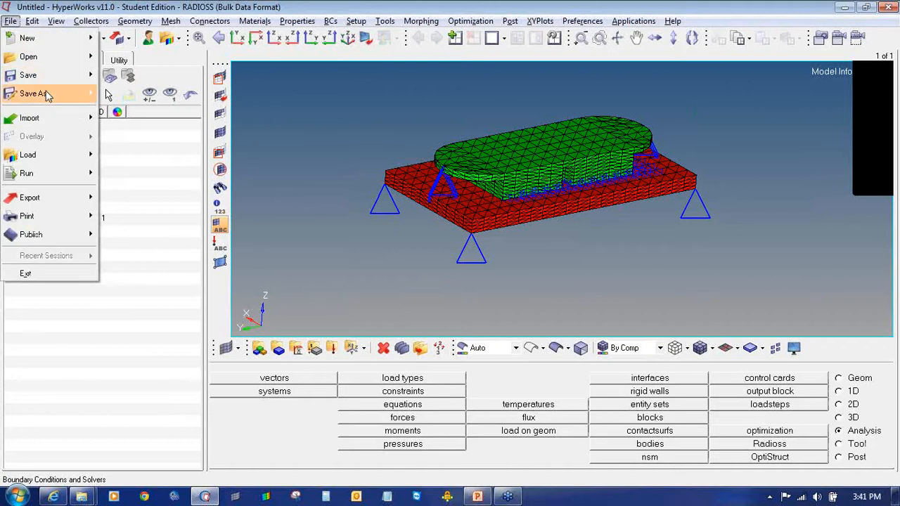
pyautogui.moveTo(47, 94)
pyautogui.click(148, 130)
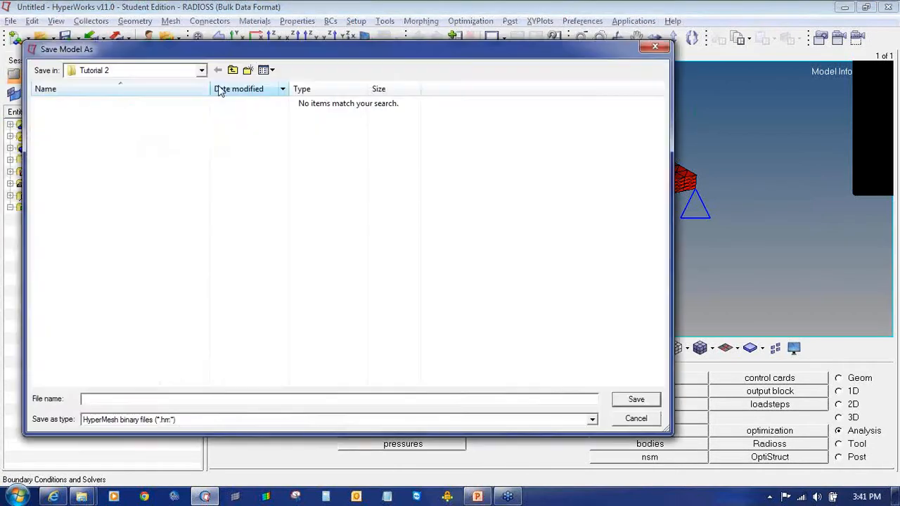
pyautogui.click(248, 71)
pyautogui.write('pra')
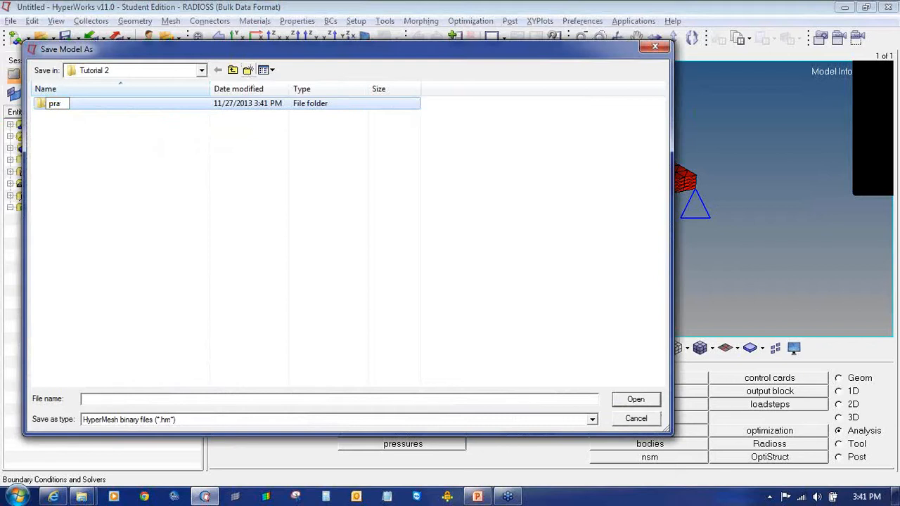
pyautogui.write('ctise')
pyautogui.press('Return')
pyautogui.press('Return')
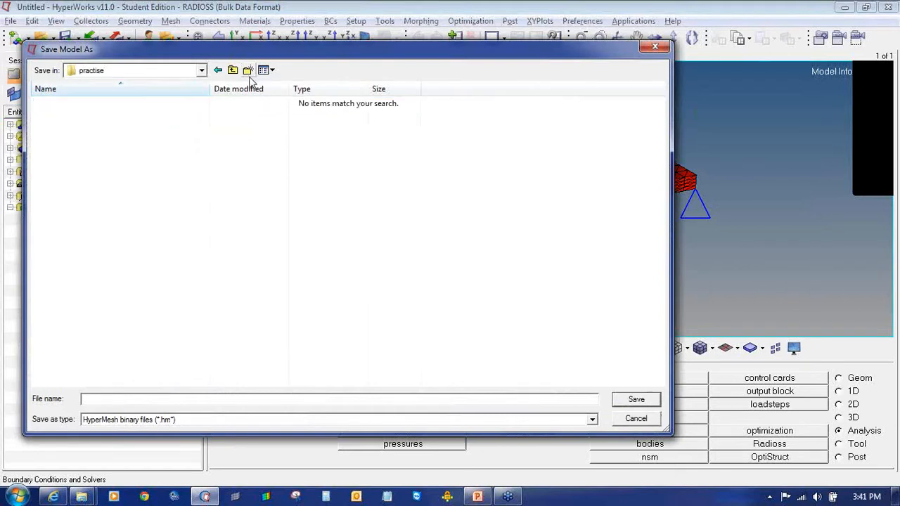
pyautogui.click(156, 399)
pyautogui.write('brake')
pyautogui.press('Return')
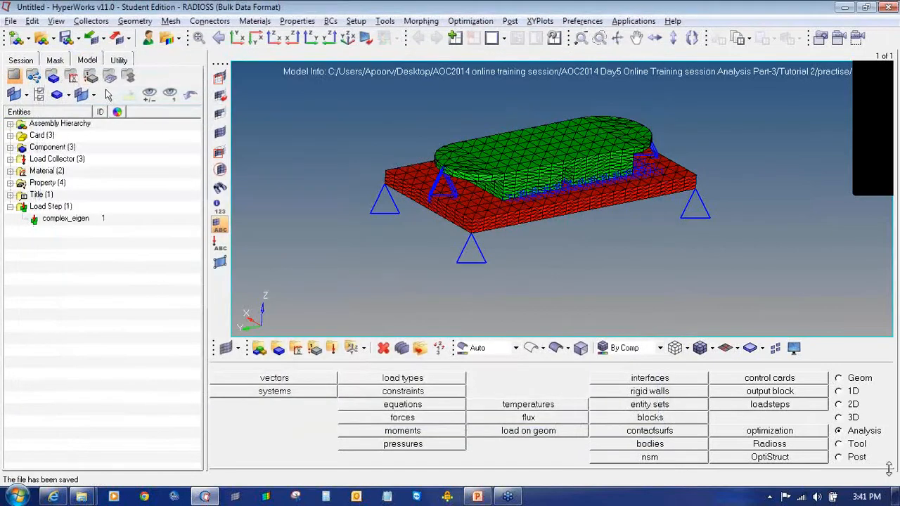
# Try to run the Radioss analysis of brake.fem from the practise folder and close the solver window.
pyautogui.click(796, 447)
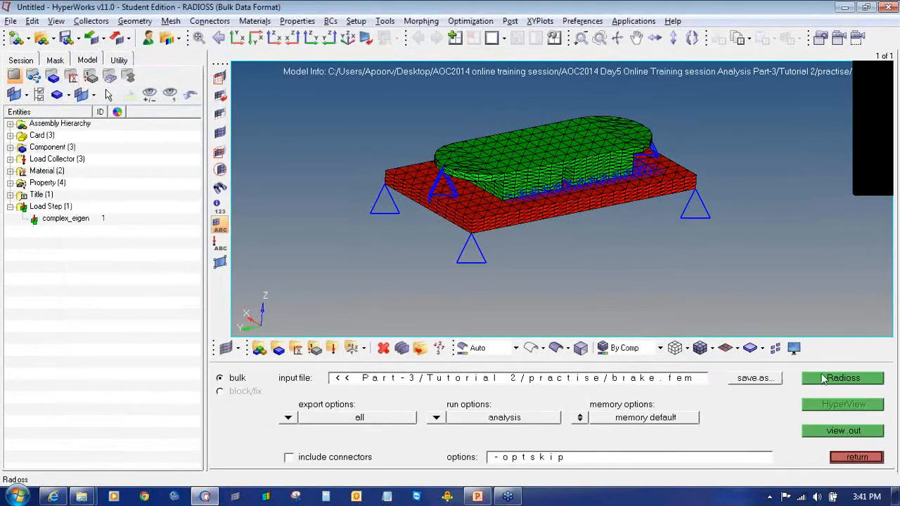
pyautogui.click(823, 379)
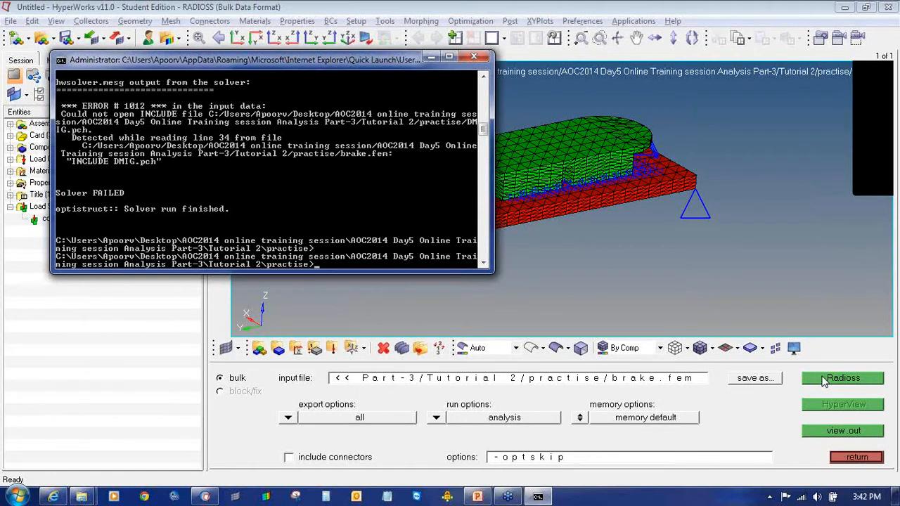
pyautogui.click(473, 56)
# Save the model as brake one folder level up, in Tutorial 2.
pyautogui.click(10, 20)
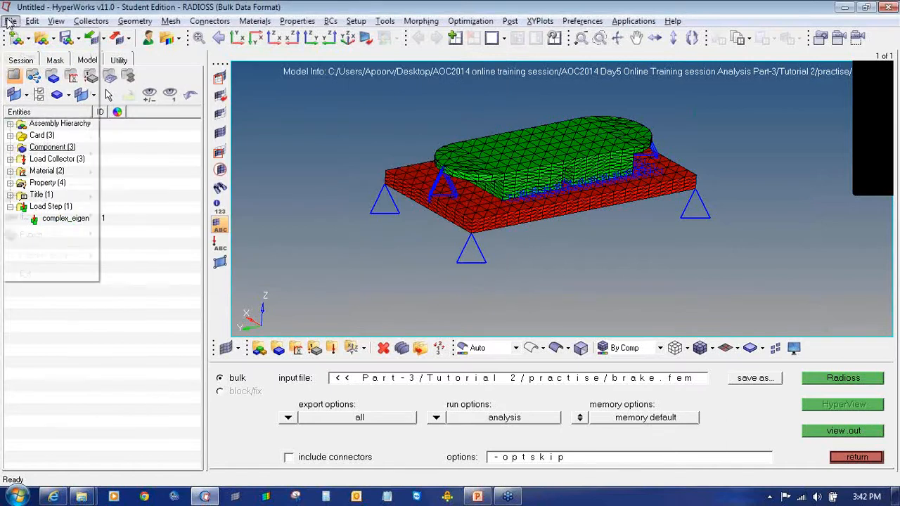
pyautogui.moveTo(45, 93)
pyautogui.click(133, 134)
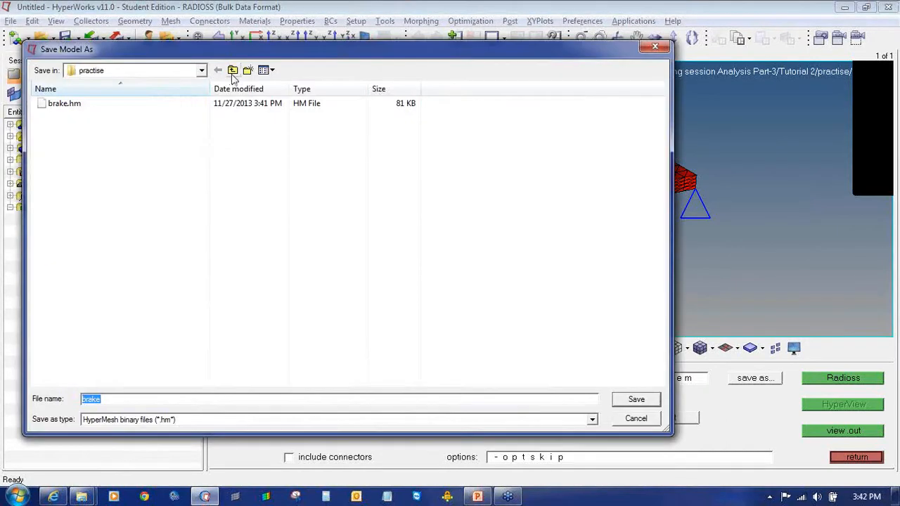
pyautogui.click(232, 71)
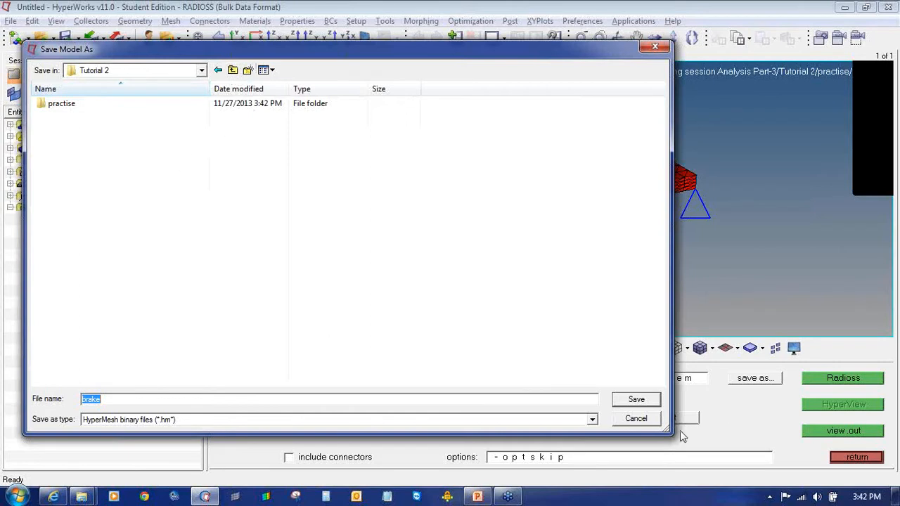
pyautogui.click(652, 400)
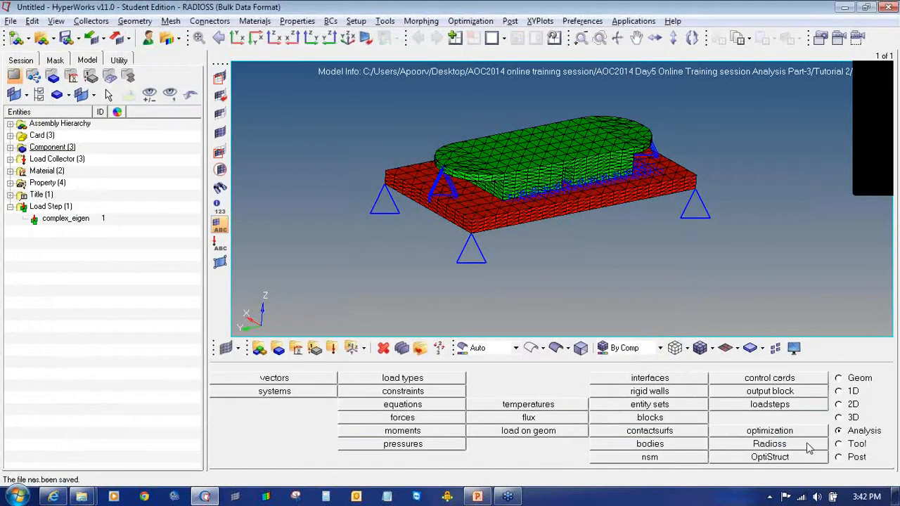
# Run the Radioss analysis of brake.fem from the Tutorial 2 folder and close the solver window when it finishes.
pyautogui.click(801, 445)
pyautogui.click(826, 385)
pyautogui.click(552, 432)
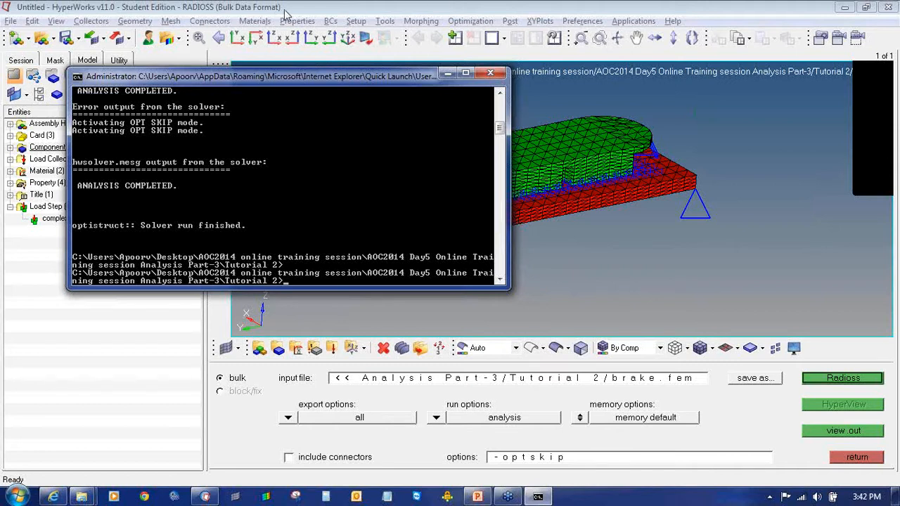
pyautogui.click(490, 73)
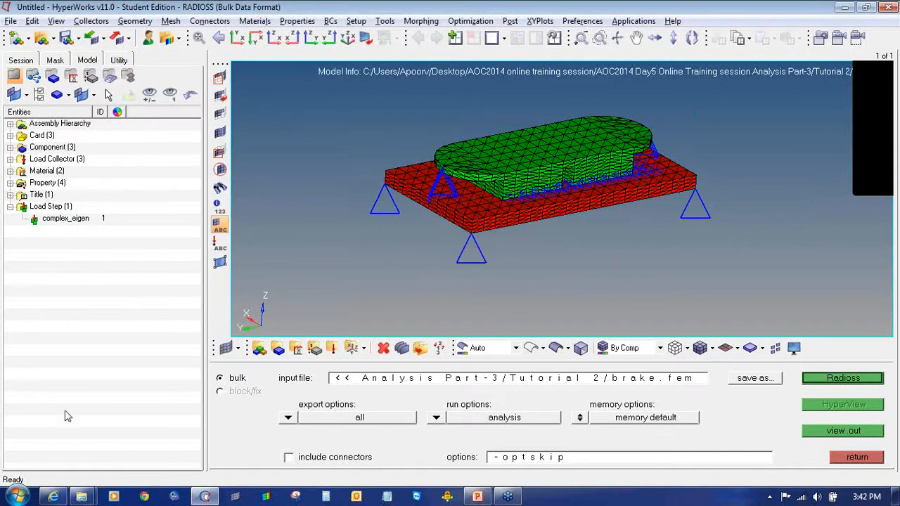
# Open the brake OUT file from the Tutorial 2 folder in the file explorer and locate the mode frequency table.
pyautogui.click(82, 496)
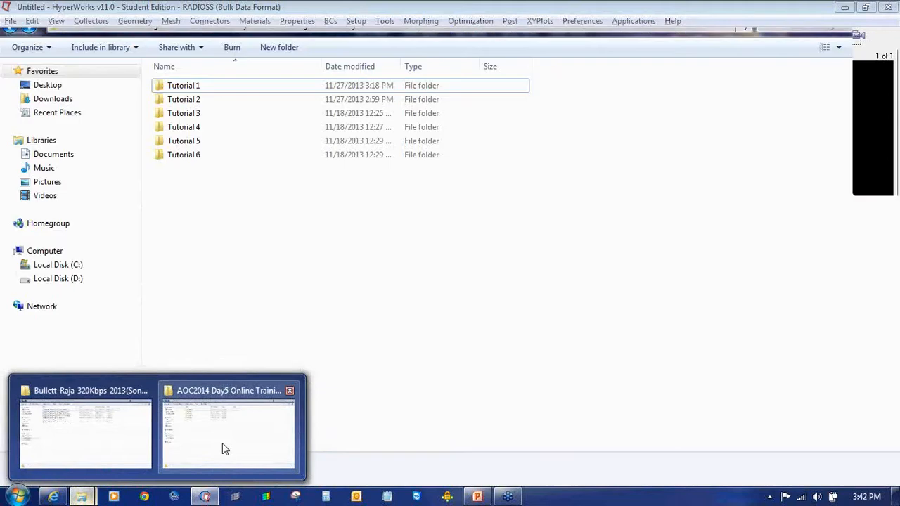
pyautogui.click(223, 448)
pyautogui.doubleClick(210, 101)
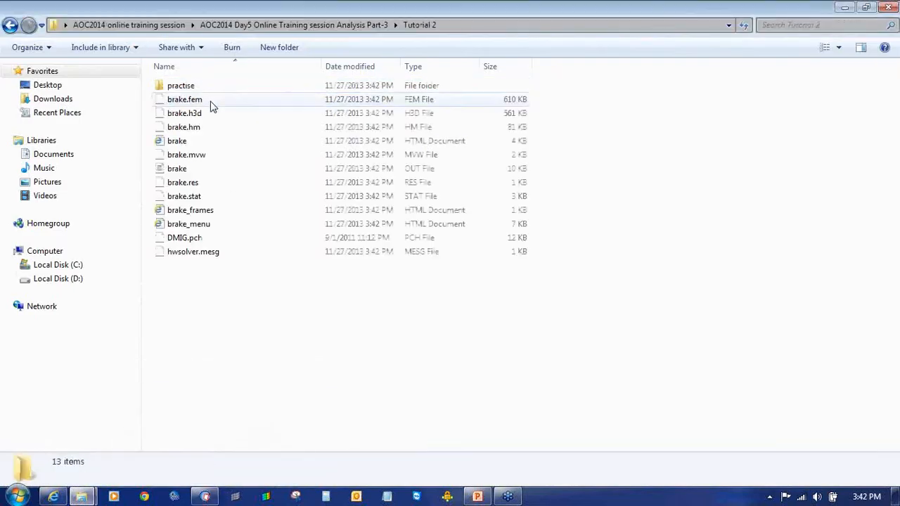
pyautogui.click(419, 67)
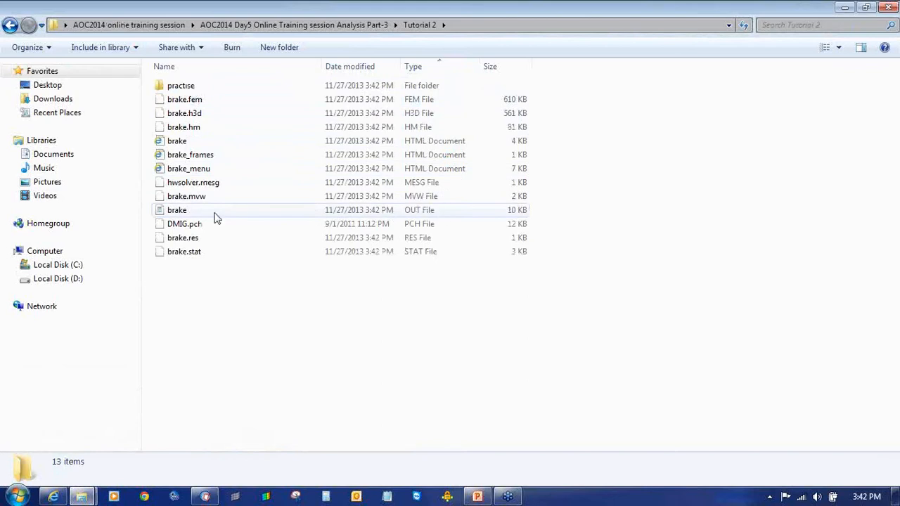
pyautogui.doubleClick(185, 212)
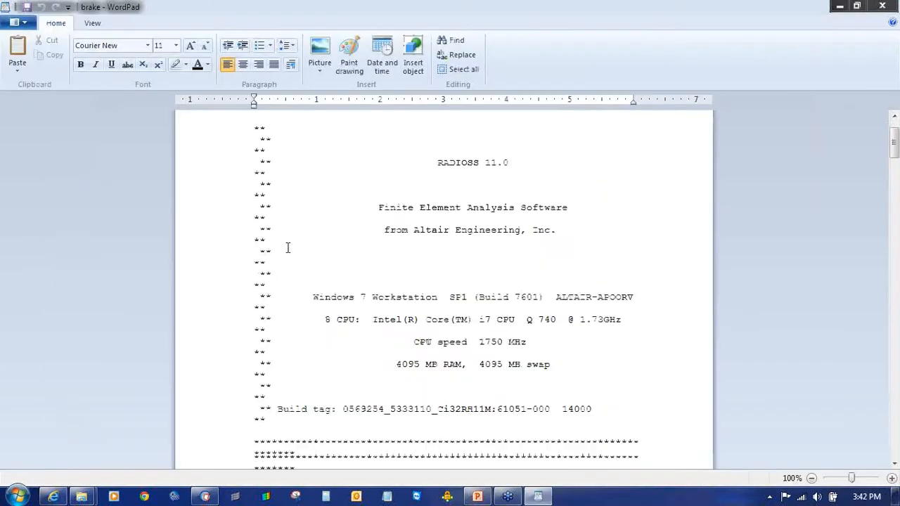
pyautogui.scroll(-20, 288, 247)
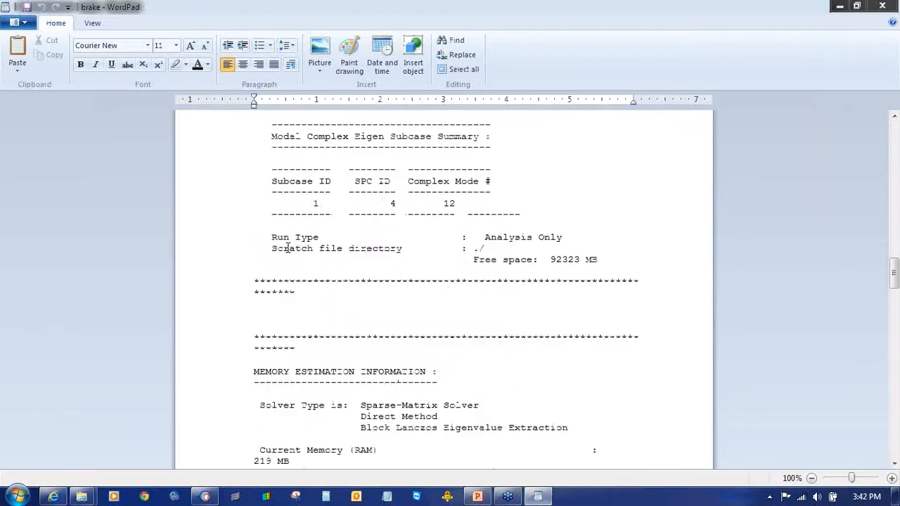
pyautogui.scroll(-20, 287, 248)
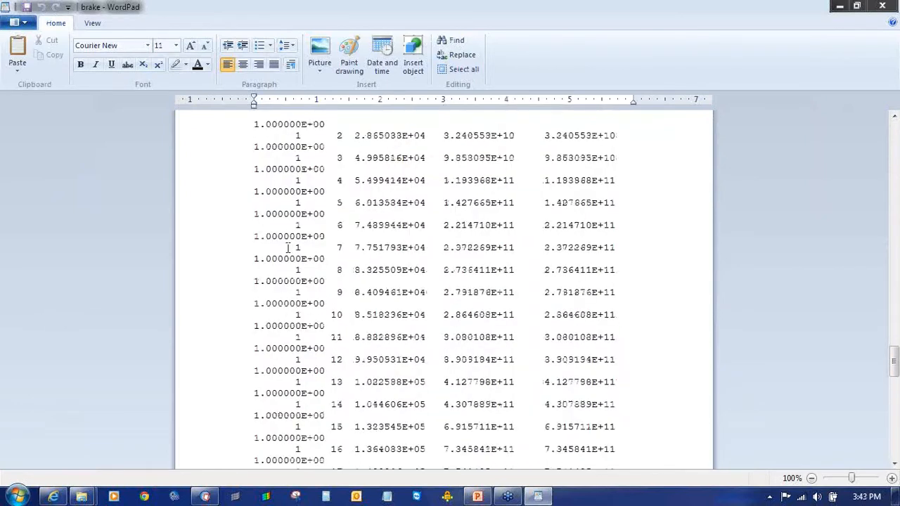
pyautogui.scroll(4, 288, 247)
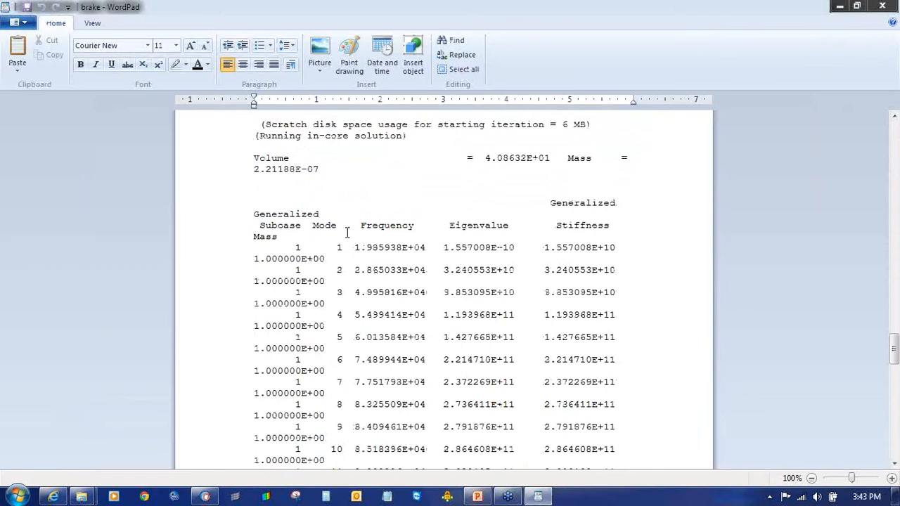
# Set the font size of the entire report text to 9 so the table rows fit on one line.
pyautogui.moveTo(851, 478); pyautogui.dragTo(849, 479)
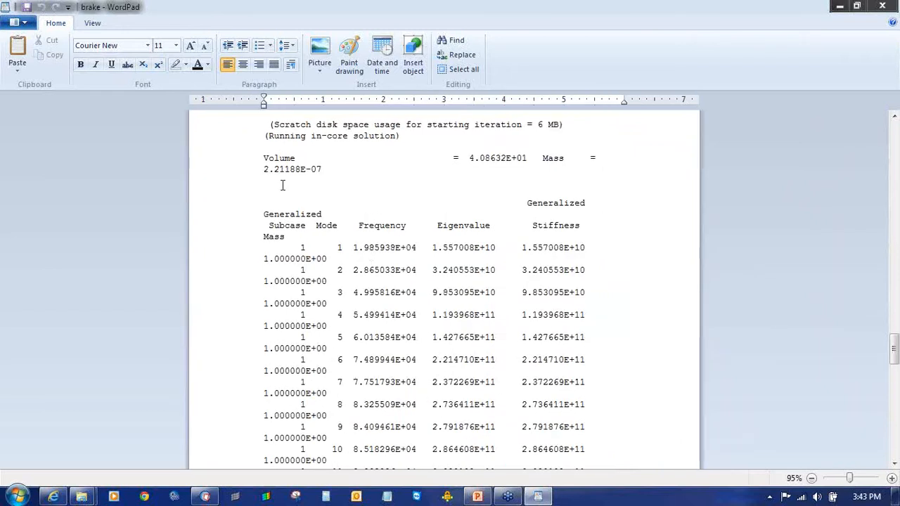
pyautogui.keyDown('ctrl'); pyautogui.scroll(2, 282, 184); pyautogui.keyUp('ctrl')
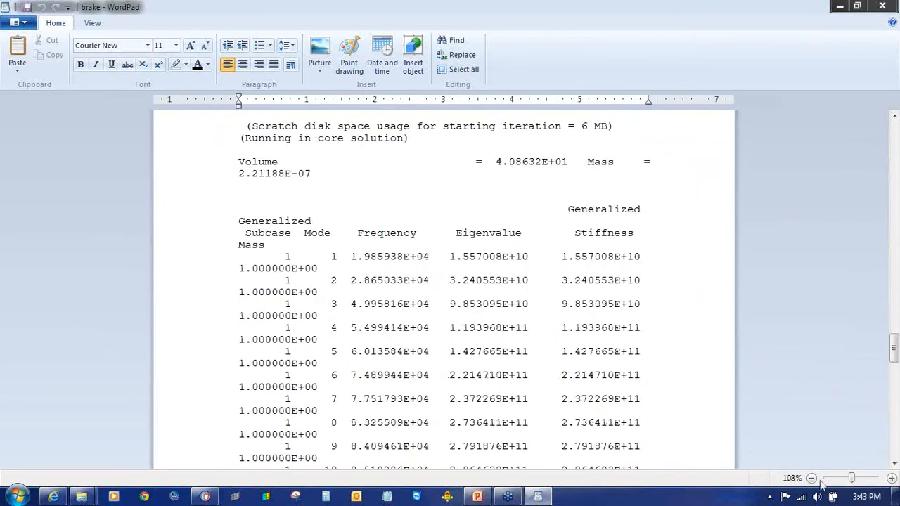
pyautogui.click(811, 478)
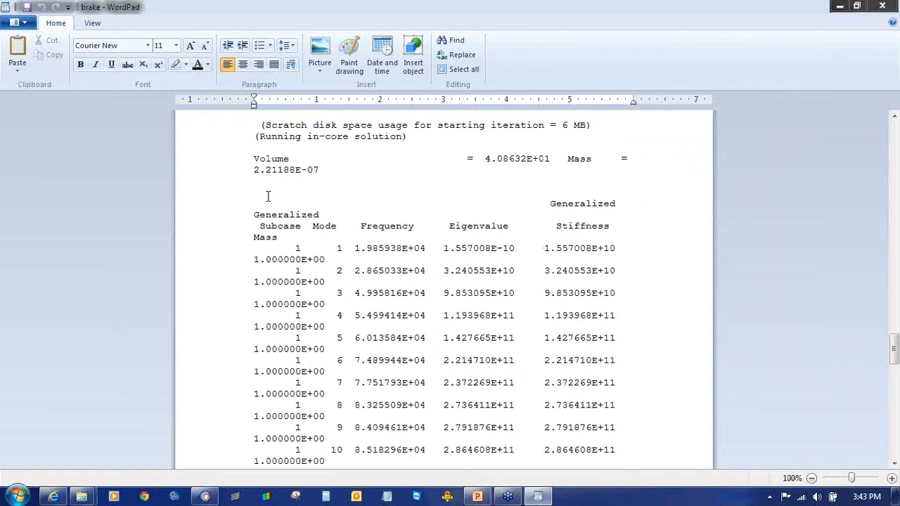
pyautogui.hotkey('ctrl', 'a')
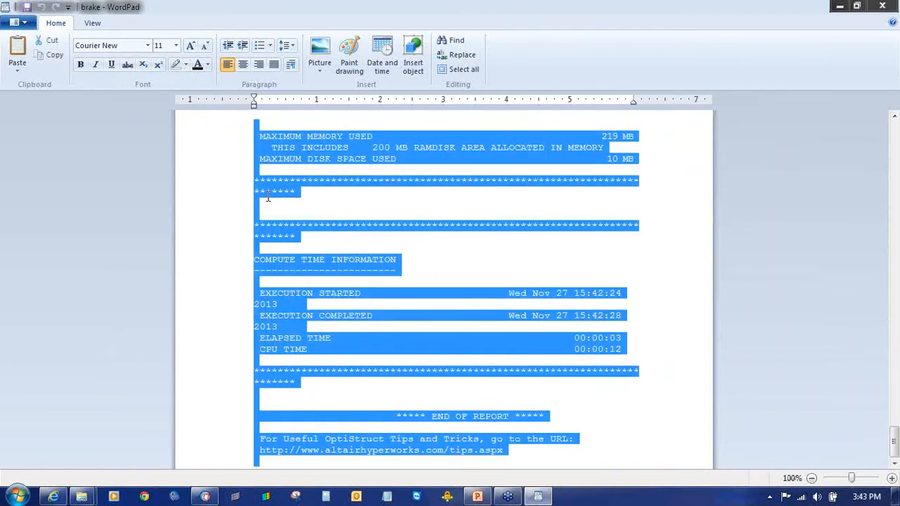
pyautogui.click(169, 45)
pyautogui.write('9')
pyautogui.press('Return')
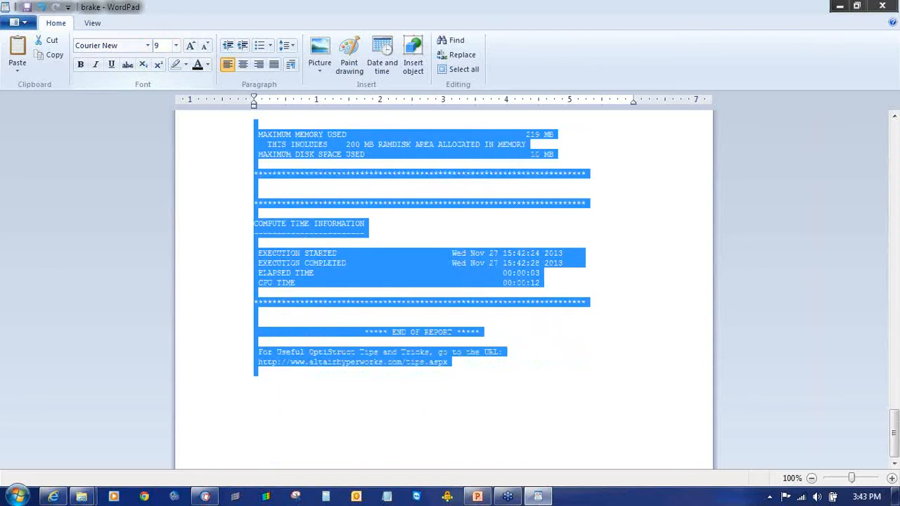
pyautogui.click(222, 246)
# Examine the normal mode table and the complex eigenvalue table in the analysis results of the report.
pyautogui.scroll(3, 234, 280)
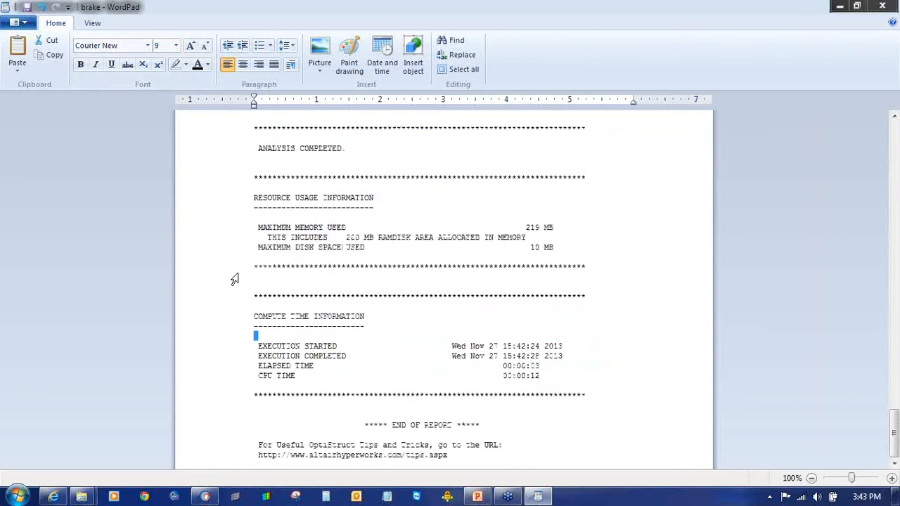
pyautogui.scroll(10, 350, 331)
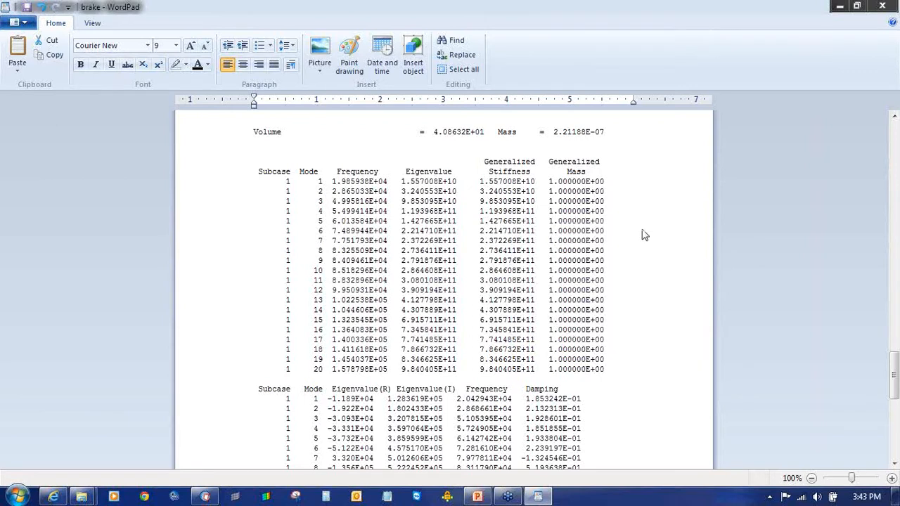
pyautogui.scroll(15, 645, 235)
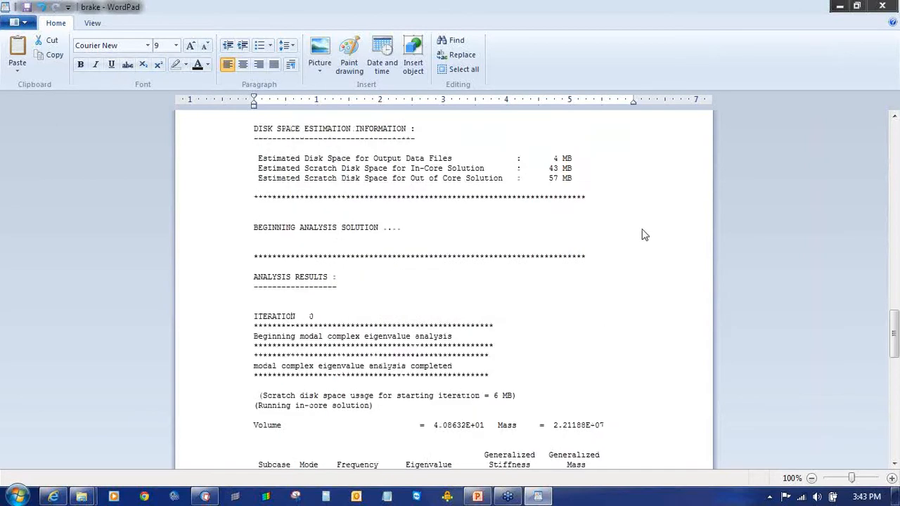
pyautogui.scroll(-10, 645, 235)
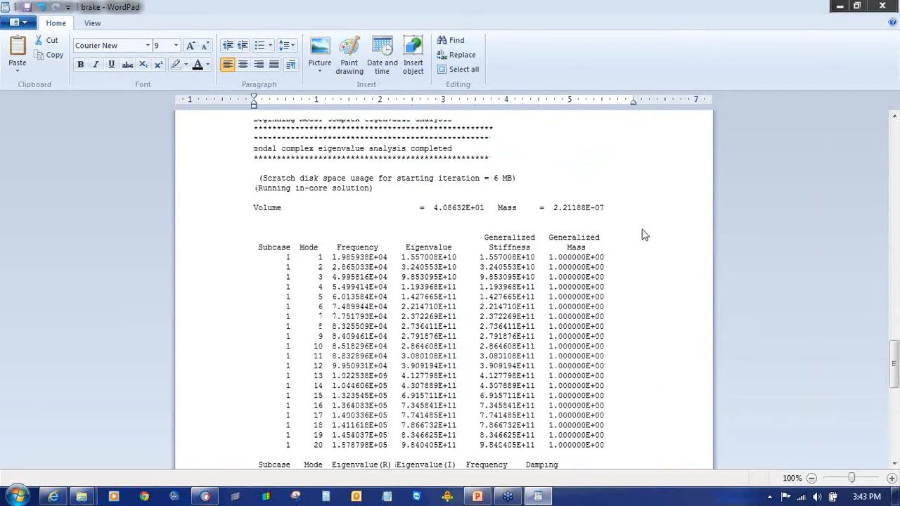
pyautogui.scroll(-1, 350, 267)
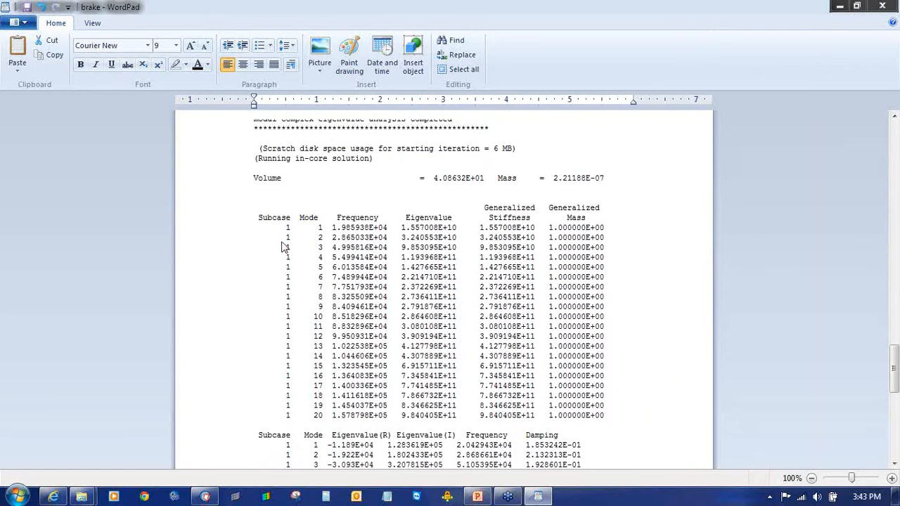
pyautogui.scroll(-2, 289, 388)
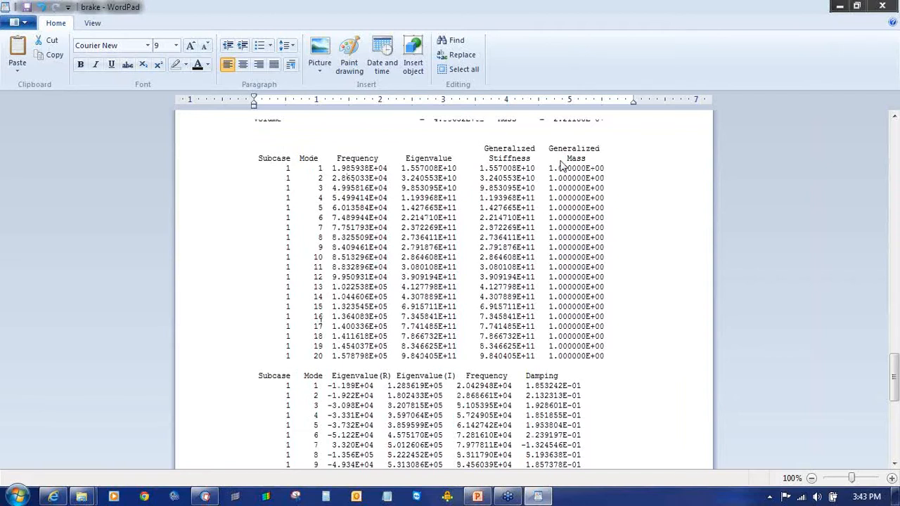
pyautogui.scroll(-3, 469, 210)
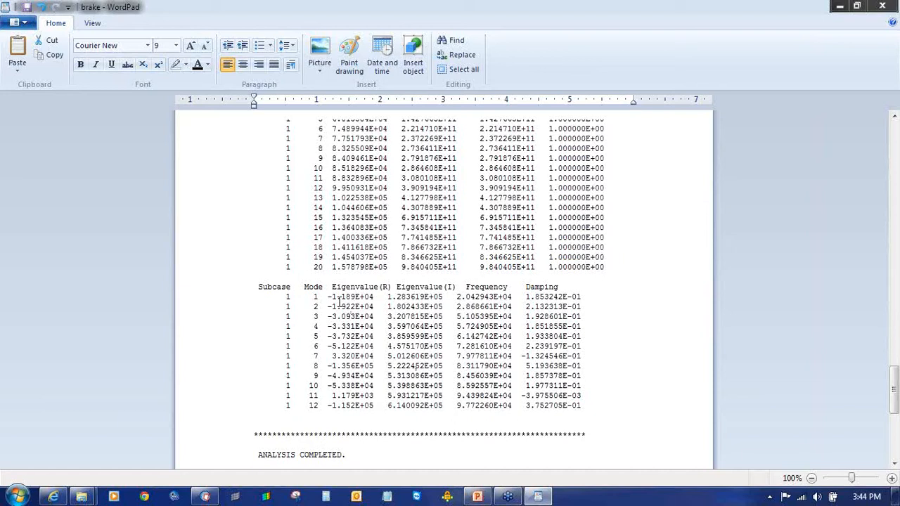
# Inspect the real eigenvalues and damping of modes 7 and 11 in the complex eigenvalue table, and close the report without saving.
pyautogui.moveTo(310, 356); pyautogui.dragTo(386, 355)
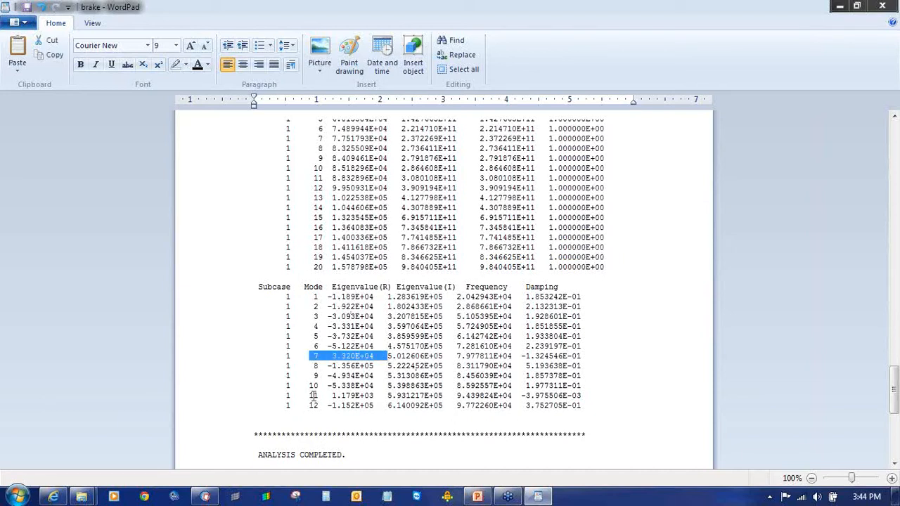
pyautogui.moveTo(310, 395); pyautogui.dragTo(373, 398)
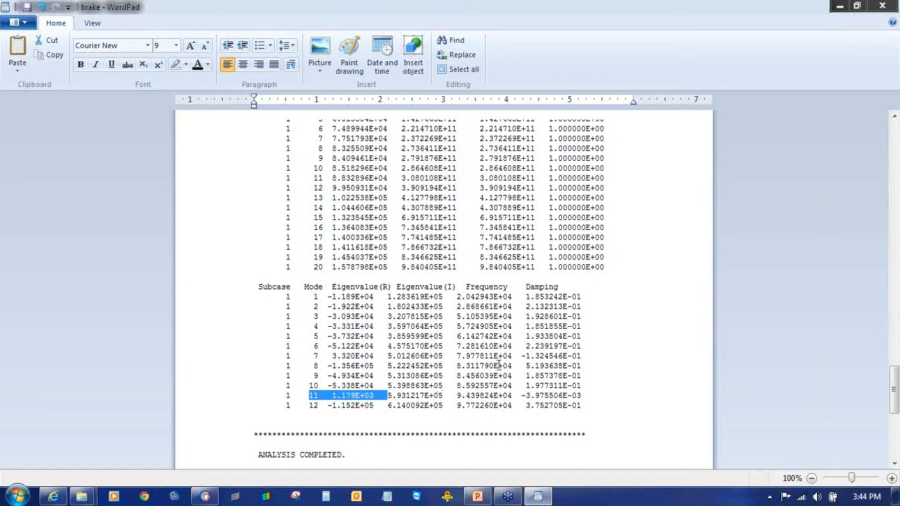
pyautogui.moveTo(313, 355); pyautogui.dragTo(583, 356)
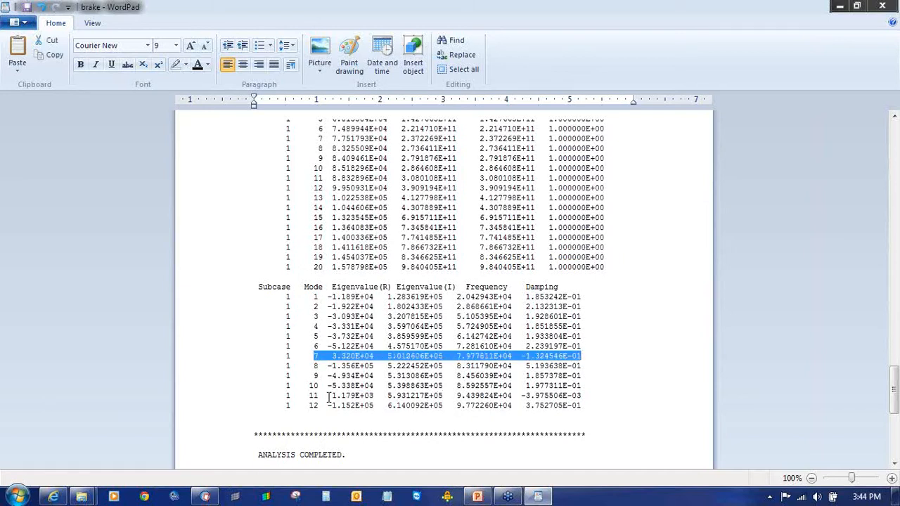
pyautogui.moveTo(310, 396); pyautogui.dragTo(592, 392)
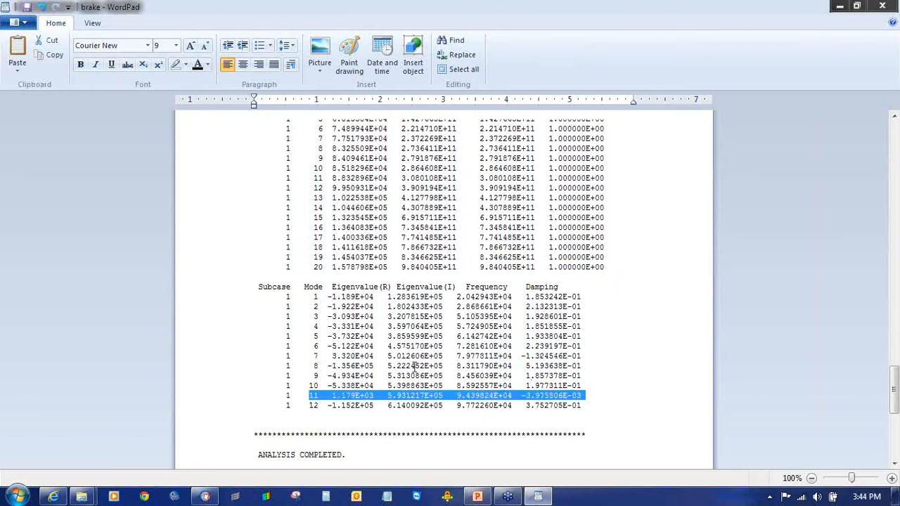
pyautogui.click(334, 356)
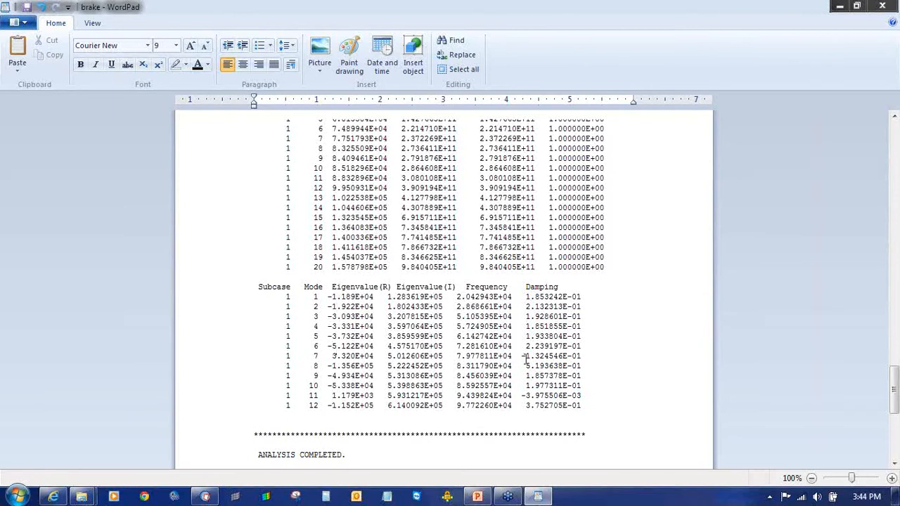
pyautogui.moveTo(525, 358); pyautogui.dragTo(610, 362)
pyautogui.moveTo(519, 395); pyautogui.dragTo(589, 395)
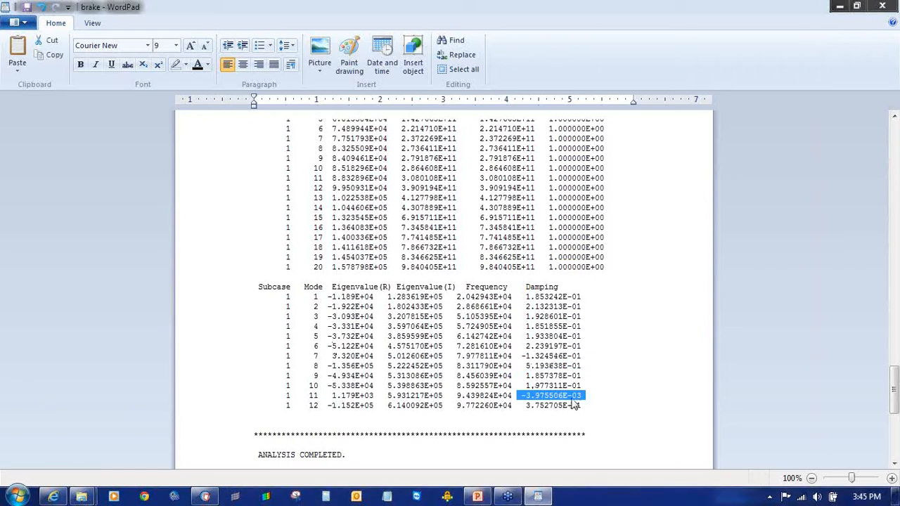
pyautogui.click(883, 7)
pyautogui.click(460, 280)
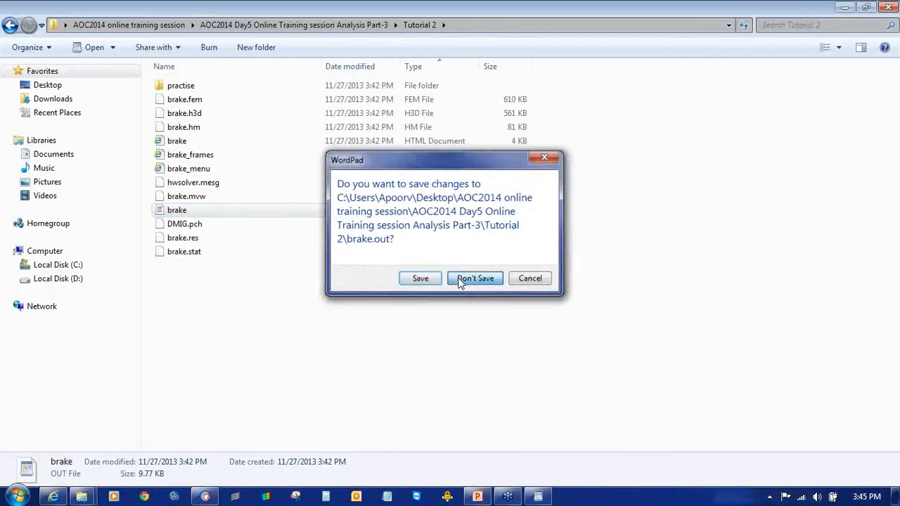
# Switch back to HyperWorks and split the page into two side-by-side windows with HyperView in the empty one.
pyautogui.click(205, 496)
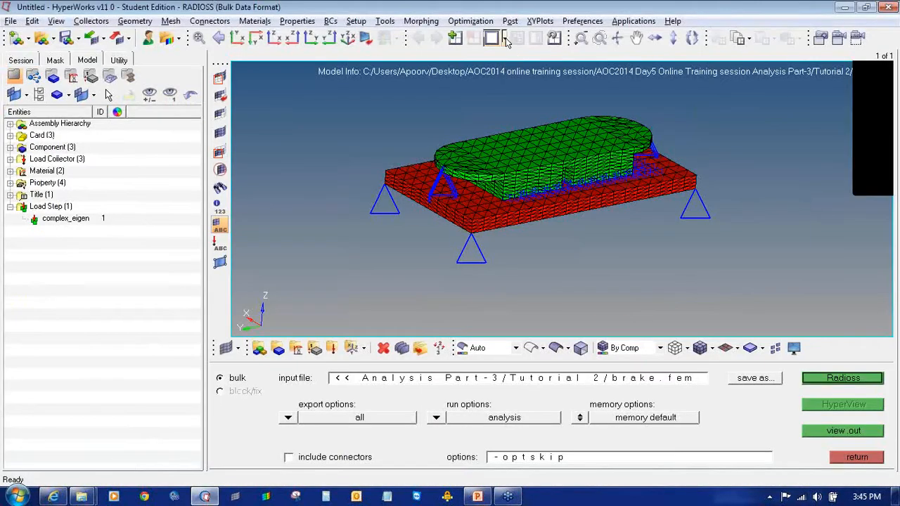
pyautogui.click(498, 37)
pyautogui.click(547, 59)
pyautogui.click(573, 172)
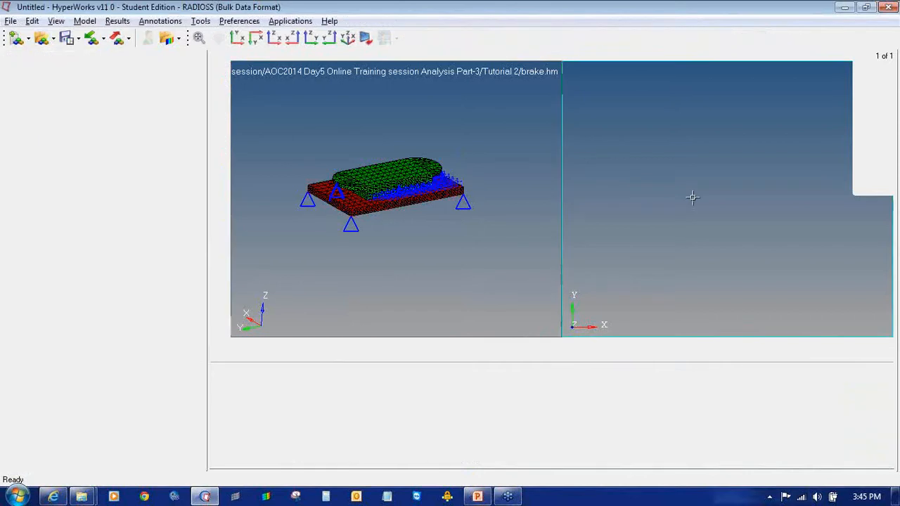
# Load brake.h3d from the Tutorial 2 folder as both model and results in the new window.
pyautogui.click(51, 40)
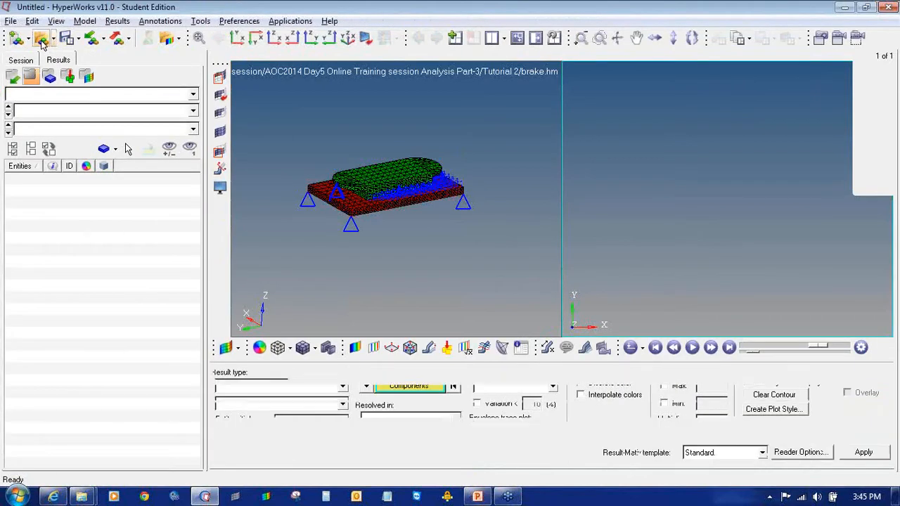
pyautogui.click(294, 393)
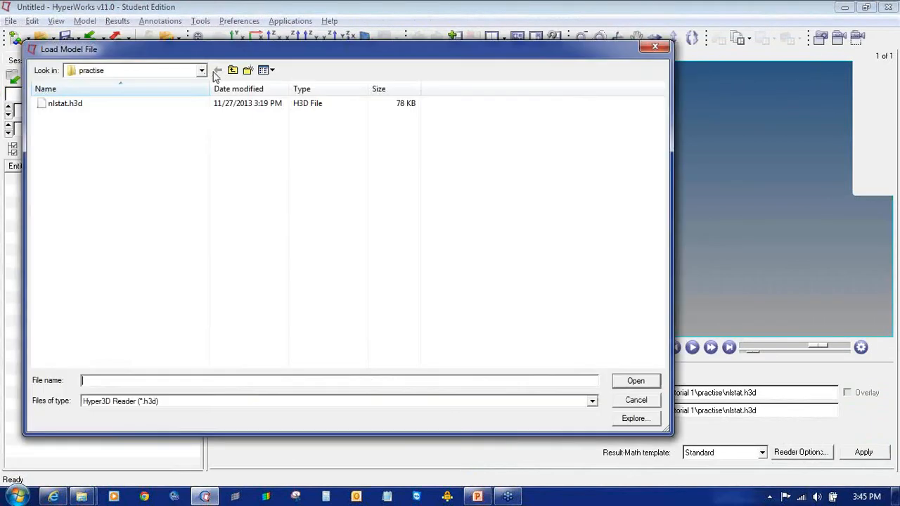
pyautogui.click(233, 71)
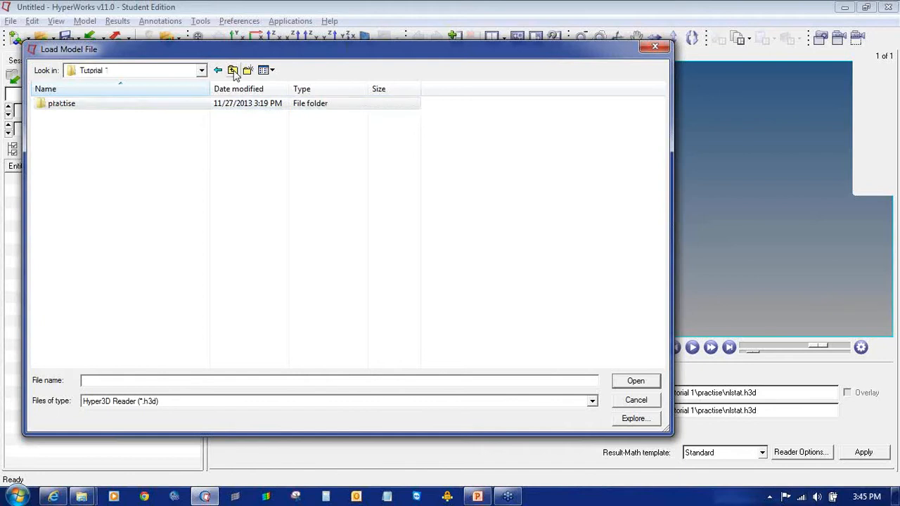
pyautogui.click(233, 71)
pyautogui.doubleClick(150, 119)
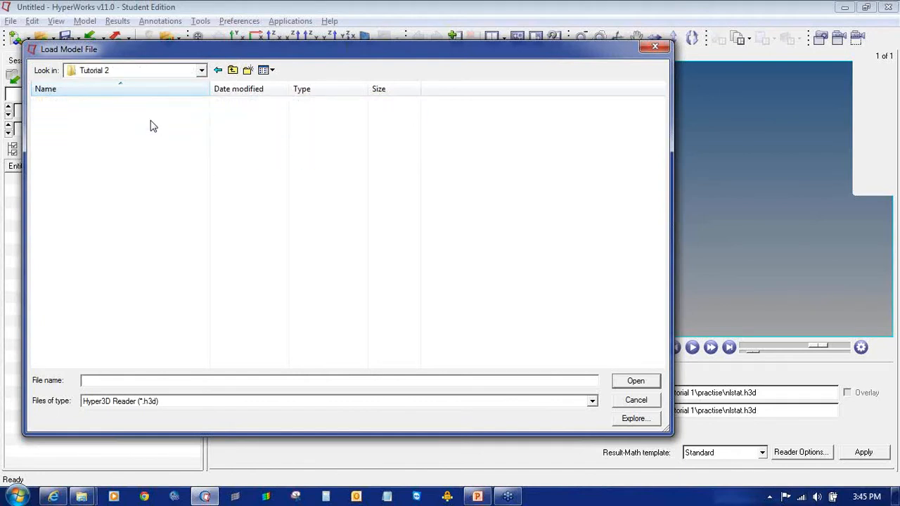
pyautogui.doubleClick(147, 116)
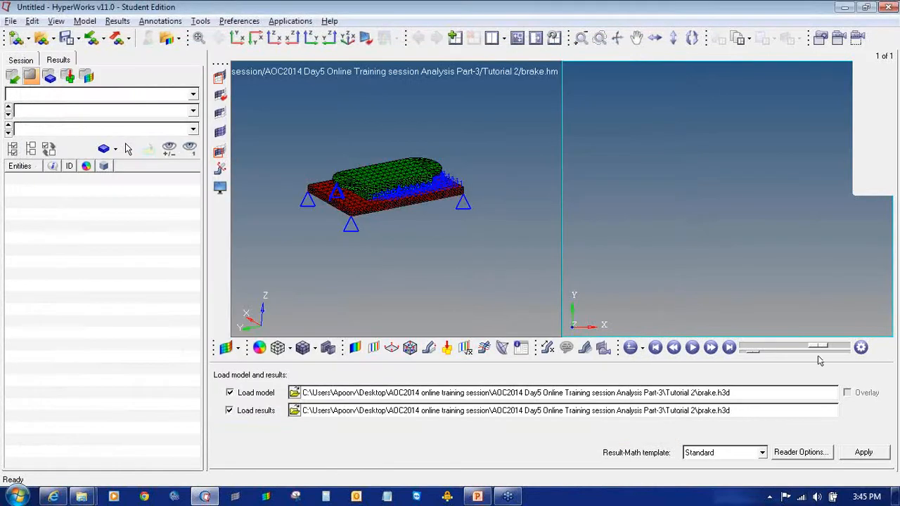
pyautogui.click(858, 452)
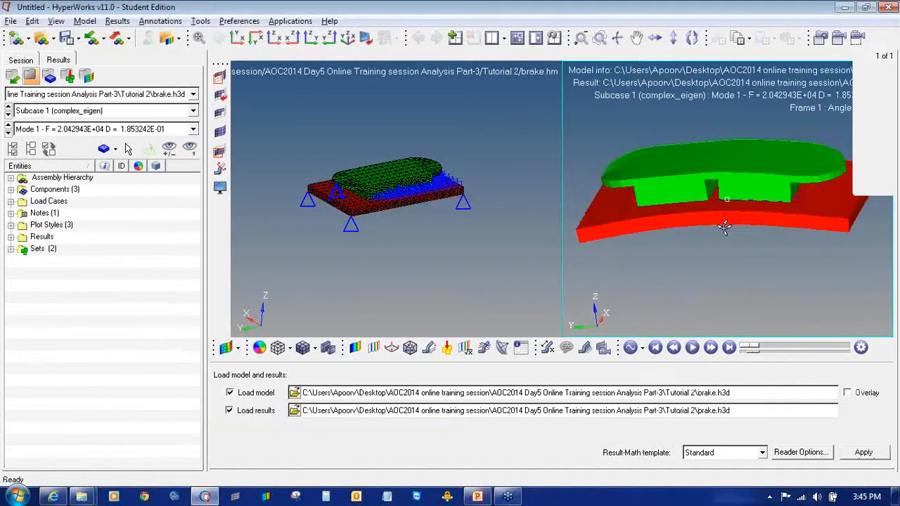
# Contour the Eigen Mode magnitude on the brake model in the expanded result window and advance to Mode 2.
pyautogui.click(516, 37)
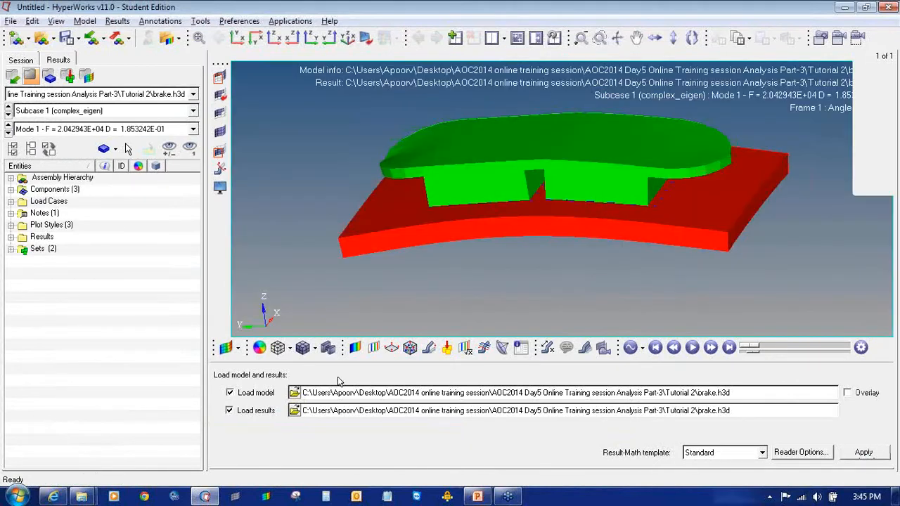
pyautogui.click(355, 347)
pyautogui.click(532, 458)
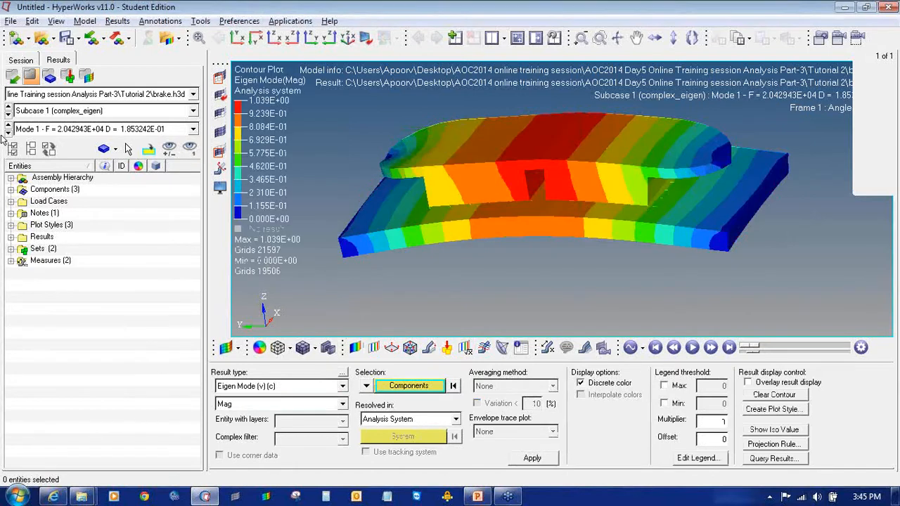
pyautogui.click(7, 133)
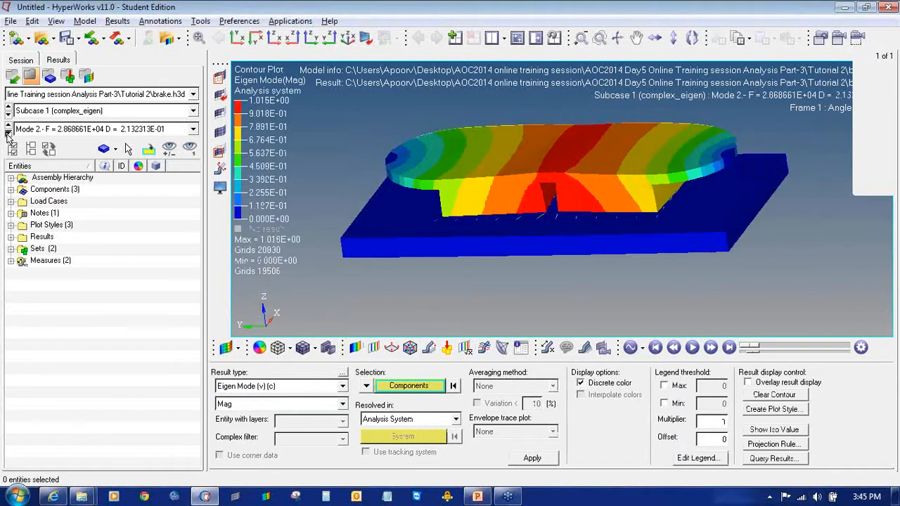
# Step forward and back through the complex_eigen modes of the brake model to compare their Eigen Mode magnitude contour plots.
pyautogui.click(8, 132)
pyautogui.click(8, 133)
pyautogui.click(8, 133)
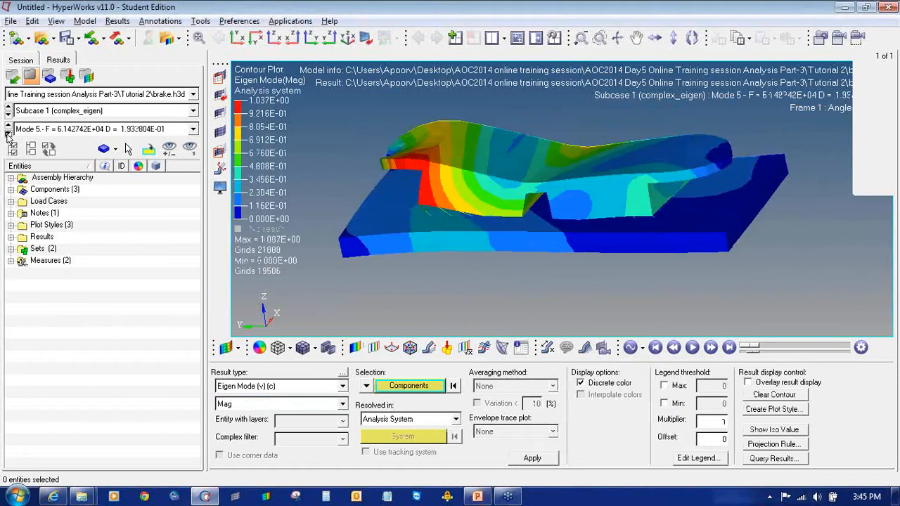
pyautogui.click(7, 133)
pyautogui.click(8, 133)
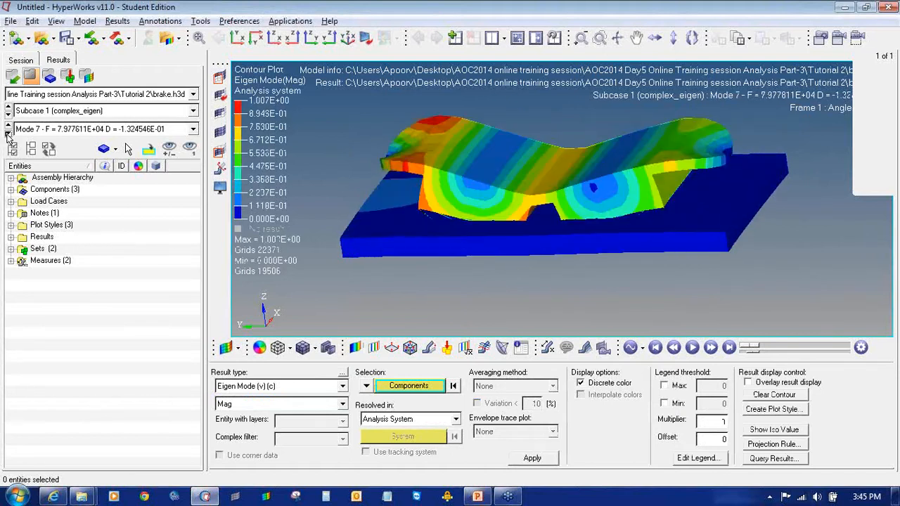
pyautogui.click(8, 133)
pyautogui.click(7, 133)
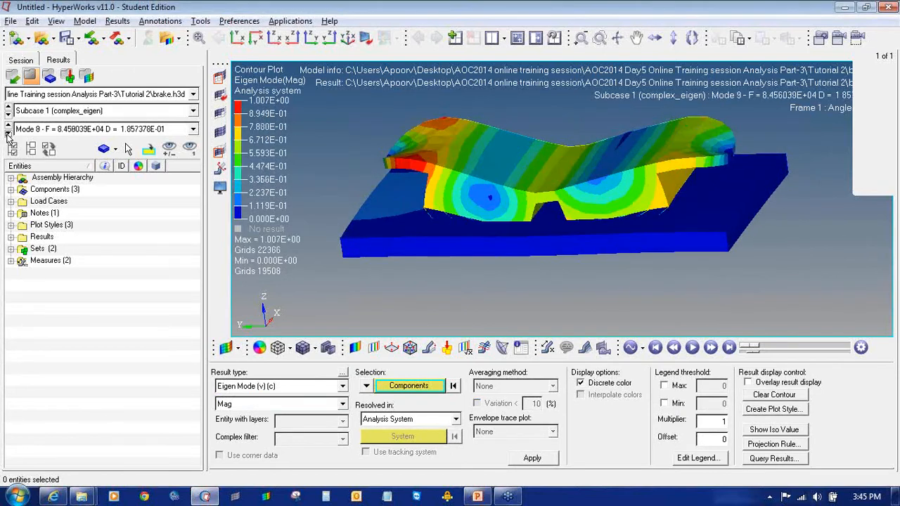
pyautogui.click(8, 133)
pyautogui.click(7, 133)
pyautogui.click(8, 133)
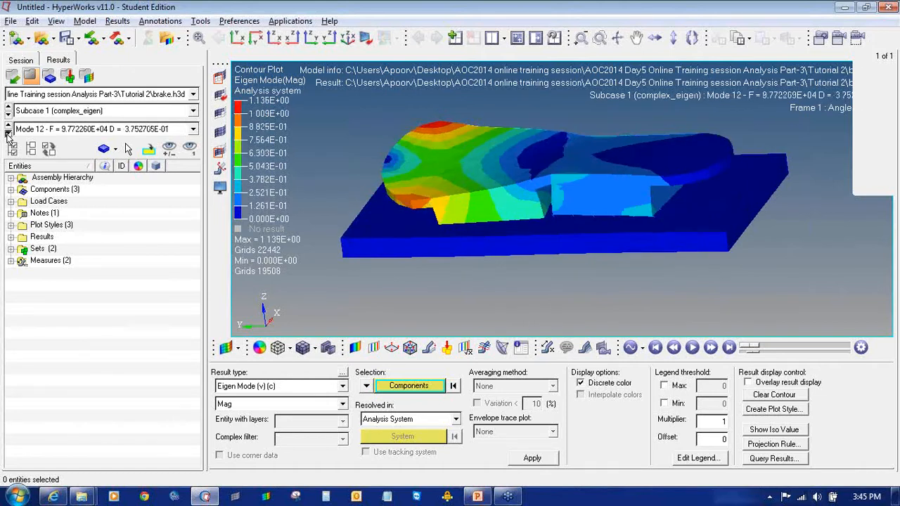
pyautogui.click(8, 133)
pyautogui.click(7, 125)
pyautogui.click(9, 126)
pyautogui.click(9, 126)
pyautogui.click(9, 126)
pyautogui.click(9, 125)
pyautogui.click(8, 126)
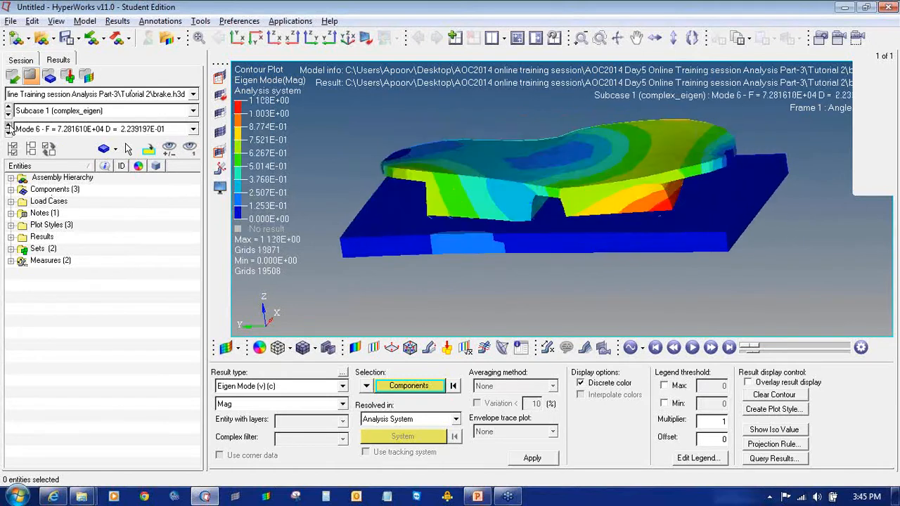
pyautogui.click(8, 126)
pyautogui.click(8, 125)
pyautogui.click(8, 126)
pyautogui.click(9, 126)
pyautogui.click(9, 126)
pyautogui.click(9, 126)
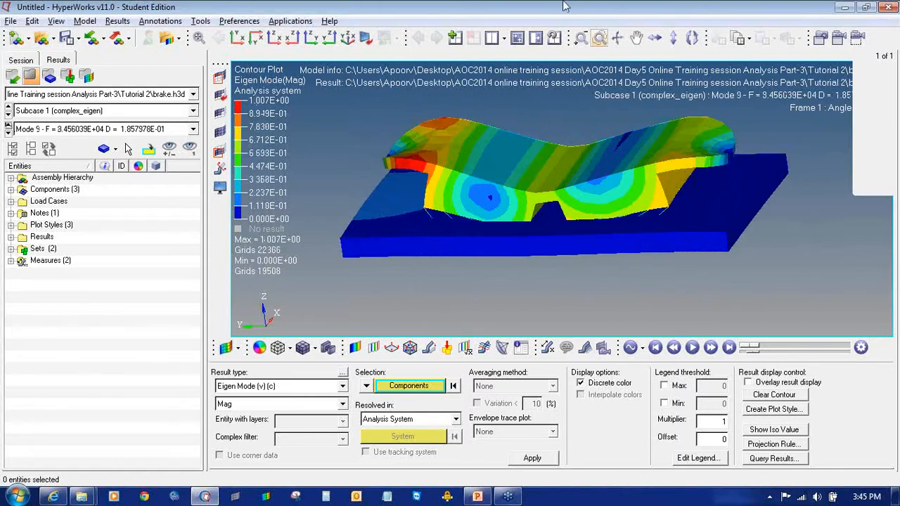
# Clear the brake results from the current window by starting a new model and accepting the loss of its data.
pyautogui.click(17, 38)
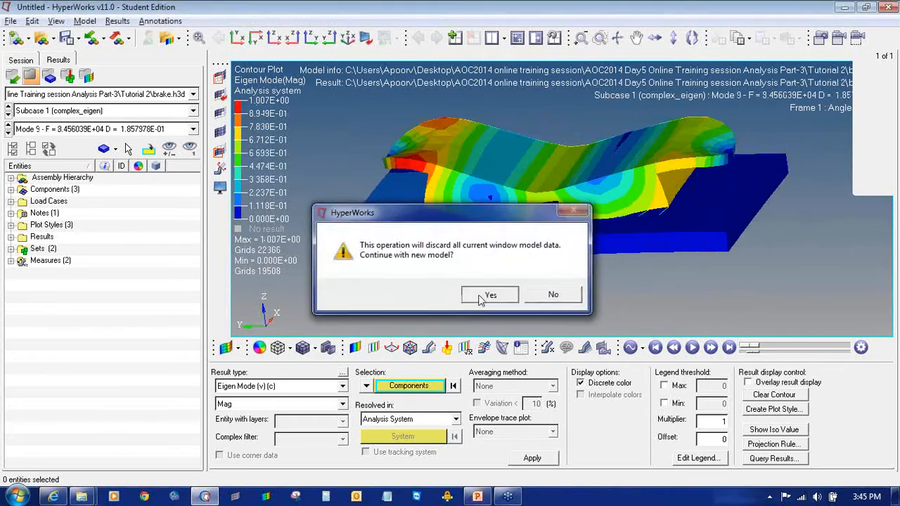
pyautogui.click(489, 294)
pyautogui.click(893, 35)
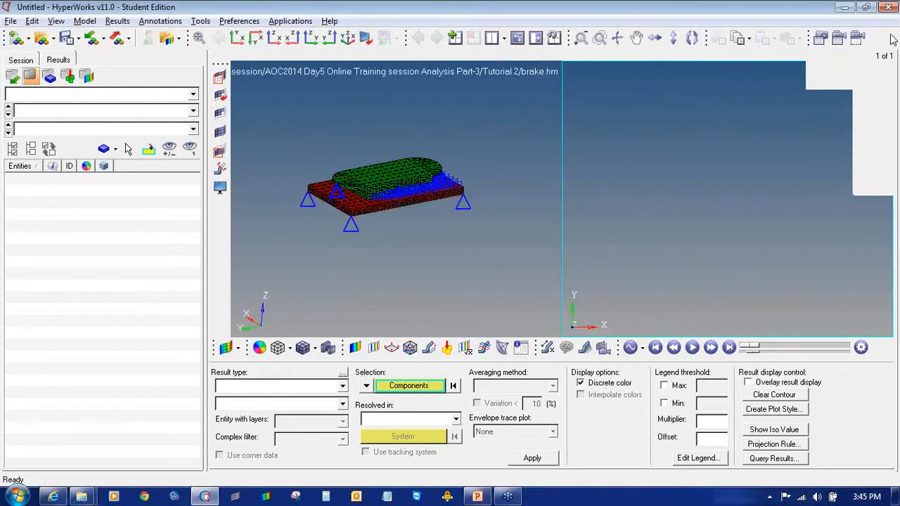
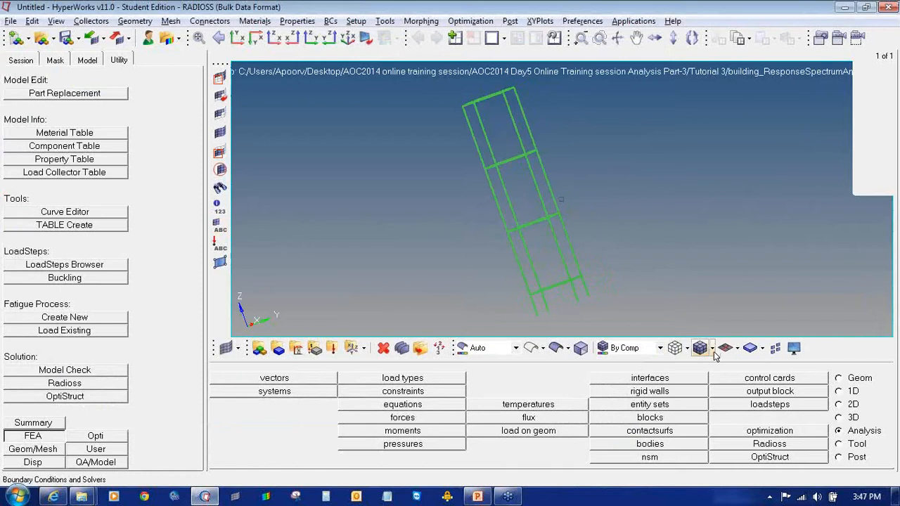
# Display the building's beam elements in detailed 3D element representation and examine the frame's top storey up close.
pyautogui.click(736, 348)
pyautogui.click(735, 381)
pyautogui.keyDown('ctrl'); pyautogui.moveTo(471, 202); pyautogui.dragTo(490, 120); pyautogui.keyUp('ctrl')
pyautogui.keyDown('ctrl'); pyautogui.scroll(4, 492, 105); pyautogui.keyUp('ctrl')
pyautogui.keyDown('ctrl'); pyautogui.moveTo(447, 182); pyautogui.dragTo(439, 239, button='right'); pyautogui.keyUp('ctrl')
pyautogui.scroll(3, 381, 119)
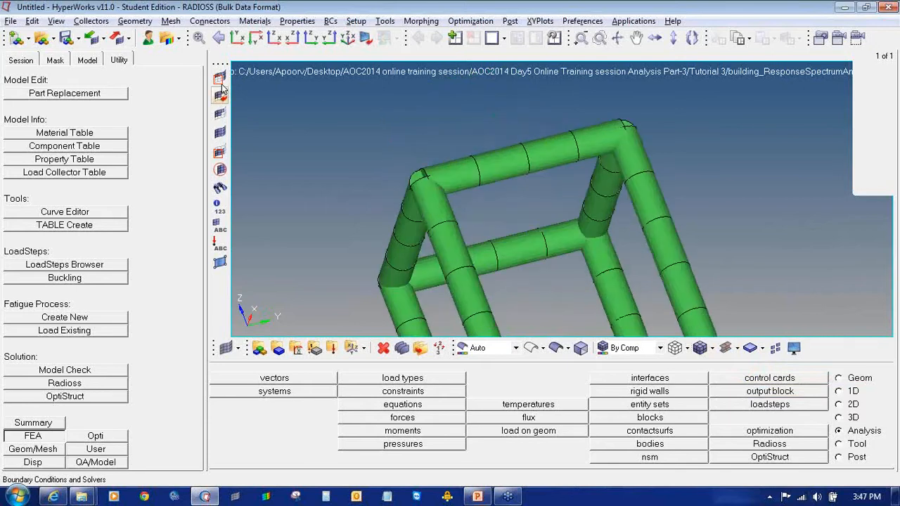
# Isolate a single beam element on the top edge of the frame by masking all others, and show its element type label.
pyautogui.press('F5')
pyautogui.click(470, 168)
pyautogui.click(818, 379)
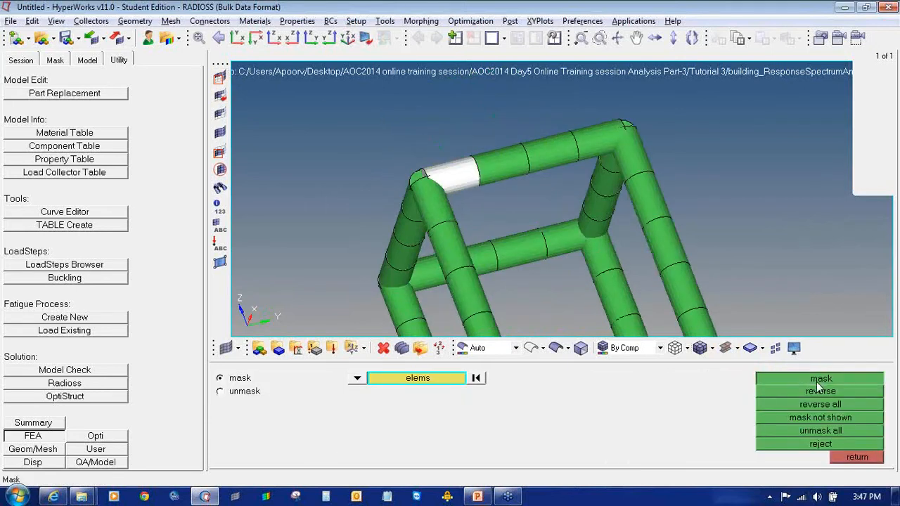
pyautogui.keyDown('ctrl'); pyautogui.moveTo(455, 181); pyautogui.dragTo(540, 171); pyautogui.keyUp('ctrl')
pyautogui.keyDown('ctrl'); pyautogui.scroll(3, 432, 164); pyautogui.keyUp('ctrl')
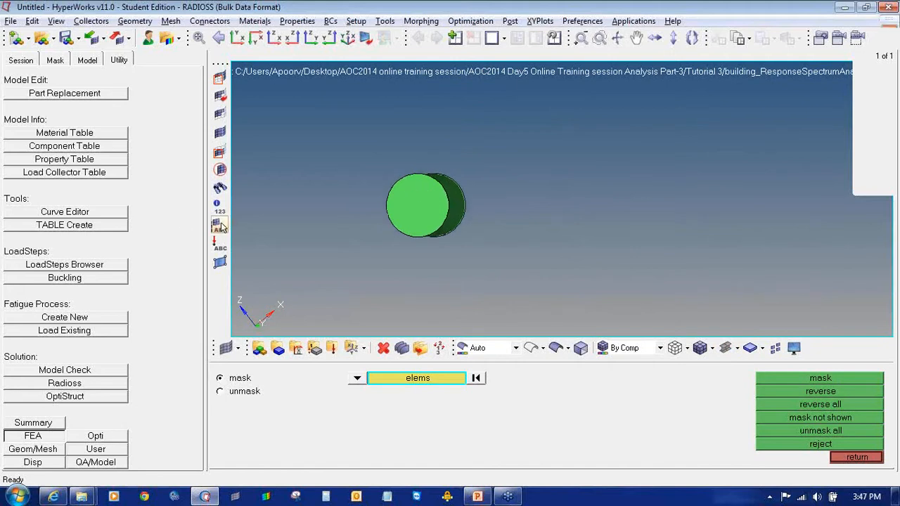
pyautogui.keyDown('ctrl'); pyautogui.moveTo(458, 202); pyautogui.dragTo(367, 211); pyautogui.keyUp('ctrl')
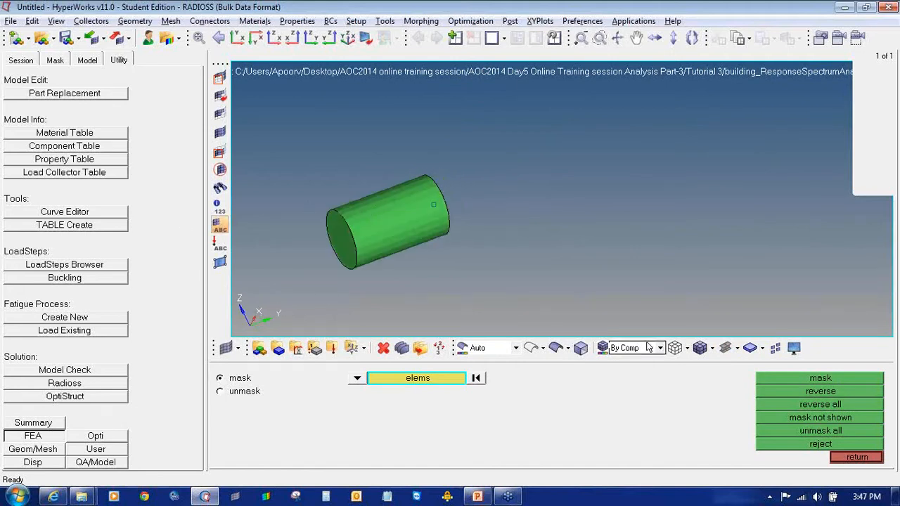
# Restore the simple 1D line representation of the beams and unmask all elements of the building frame.
pyautogui.click(736, 348)
pyautogui.click(738, 369)
pyautogui.keyDown('ctrl'); pyautogui.moveTo(462, 245); pyautogui.dragTo(464, 223); pyautogui.keyUp('ctrl')
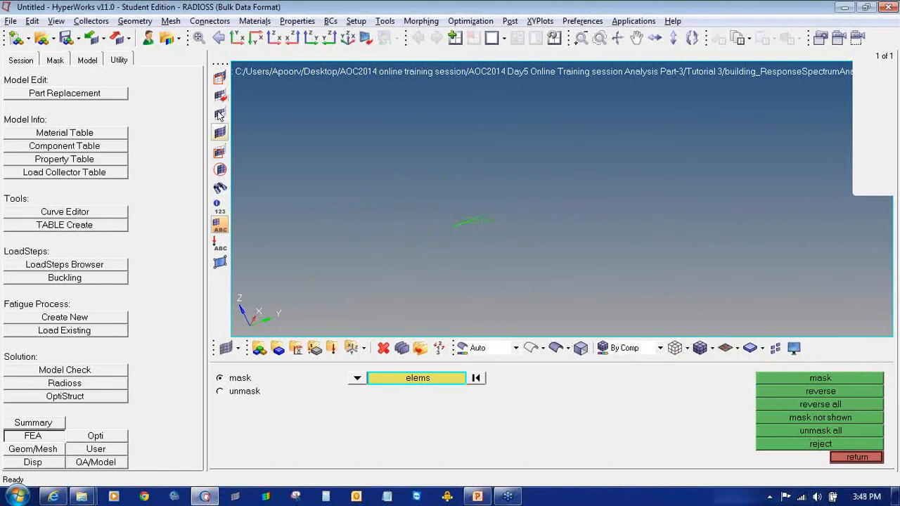
pyautogui.click(220, 133)
pyautogui.keyDown('ctrl'); pyautogui.scroll(-5, 368, 169); pyautogui.keyUp('ctrl')
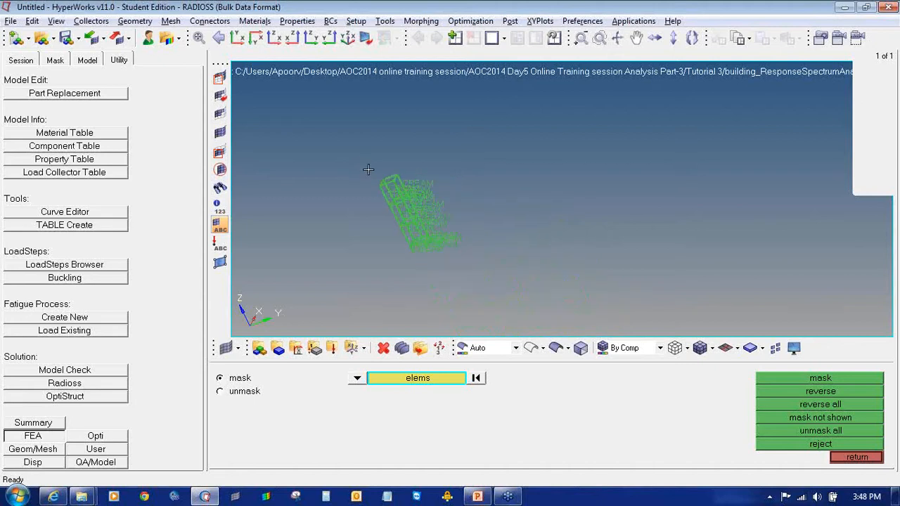
pyautogui.keyDown('ctrl'); pyautogui.moveTo(492, 172); pyautogui.dragTo(545, 180); pyautogui.keyUp('ctrl')
pyautogui.click(856, 457)
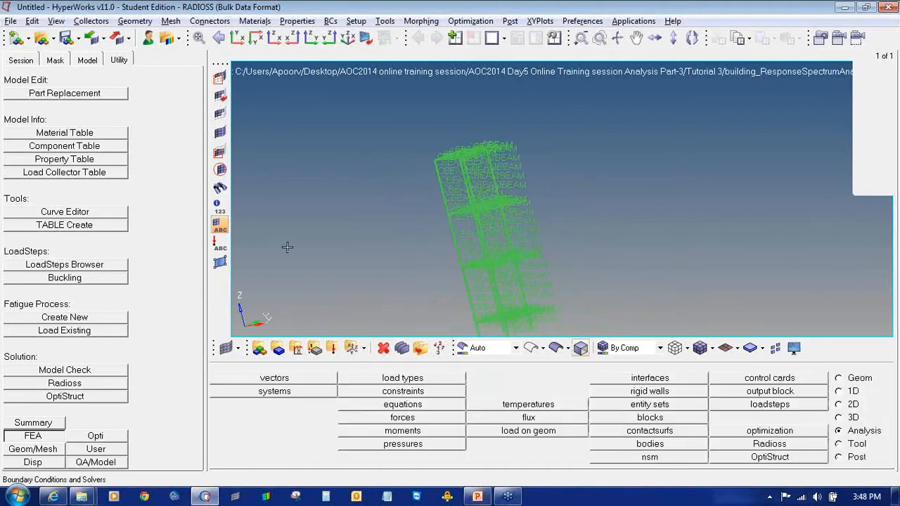
# Hide the element type labels and list the model's entities in the browser, with the building frame standing upright in view.
pyautogui.click(220, 225)
pyautogui.click(87, 60)
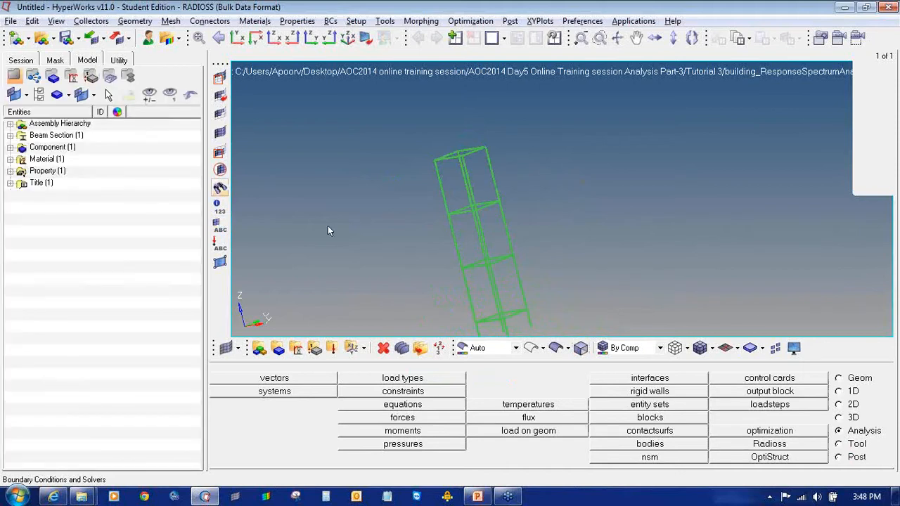
pyautogui.click(220, 226)
pyautogui.click(220, 227)
pyautogui.keyDown('ctrl'); pyautogui.moveTo(443, 239); pyautogui.dragTo(458, 210); pyautogui.keyUp('ctrl')
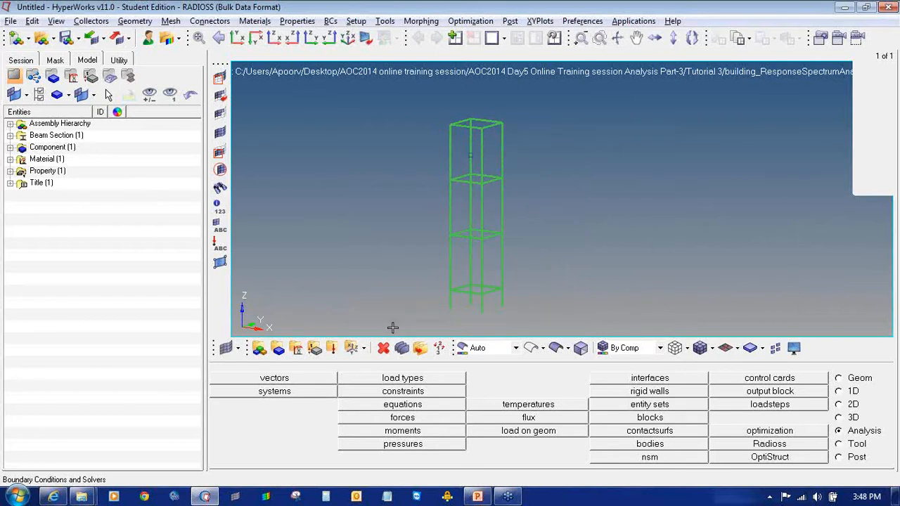
# Create a load collector named EIGRL with the EIGRL card image and open its card for editing.
pyautogui.click(331, 347)
pyautogui.click(469, 380)
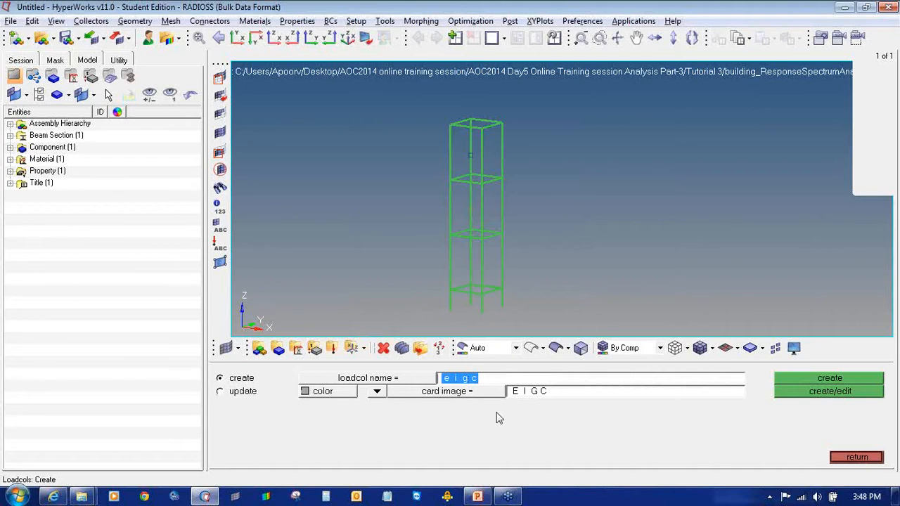
pyautogui.write('EIGRL')
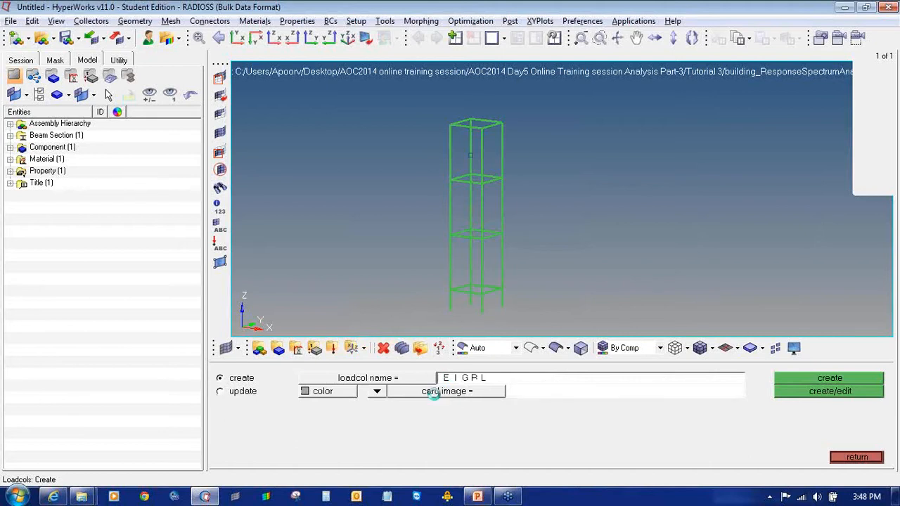
pyautogui.click(435, 394)
pyautogui.click(332, 395)
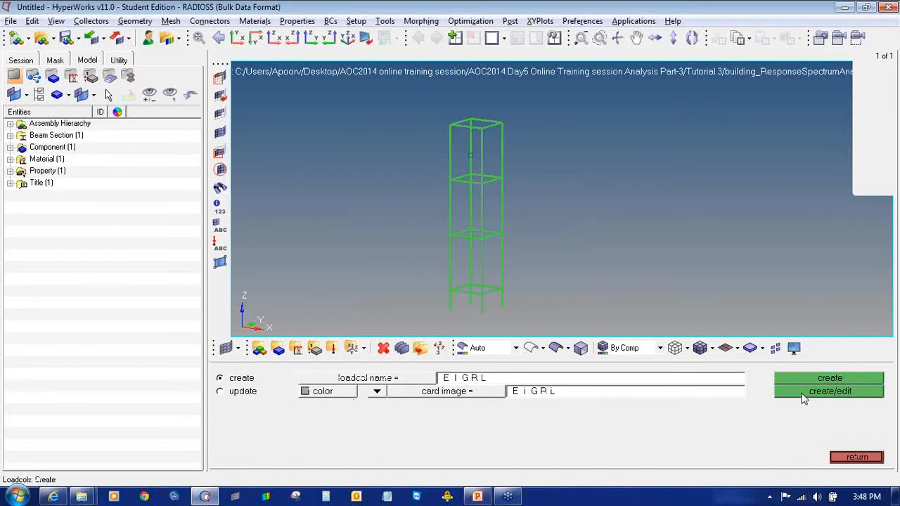
pyautogui.click(803, 396)
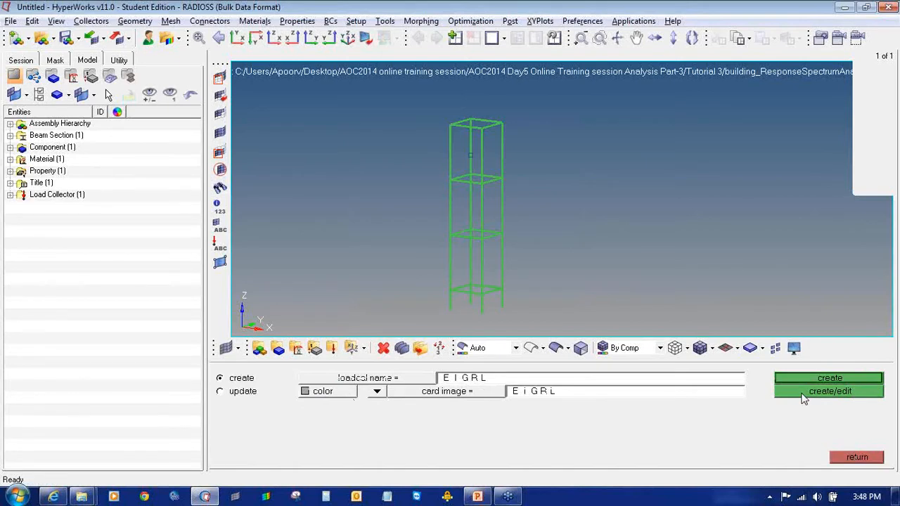
# Set ND to 10 in the EIGRL card to request ten modes.
pyautogui.click(518, 302)
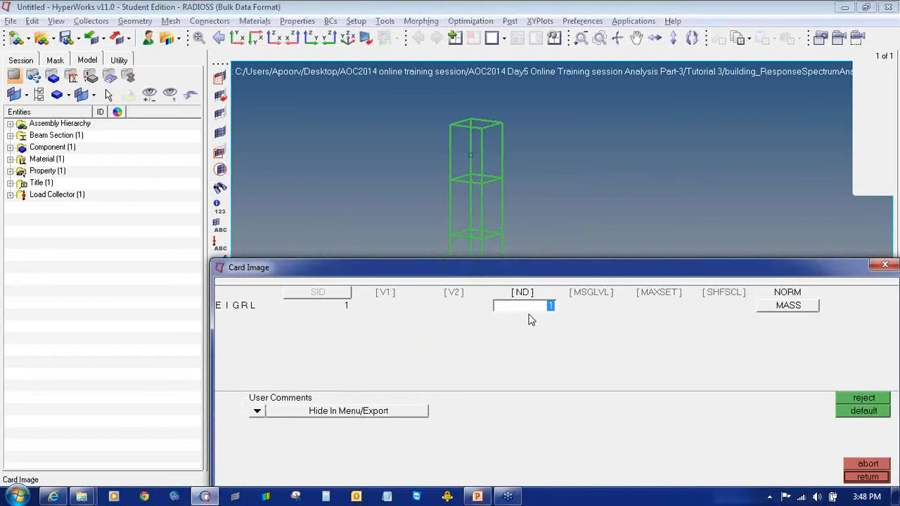
pyautogui.write('10')
pyautogui.click(857, 478)
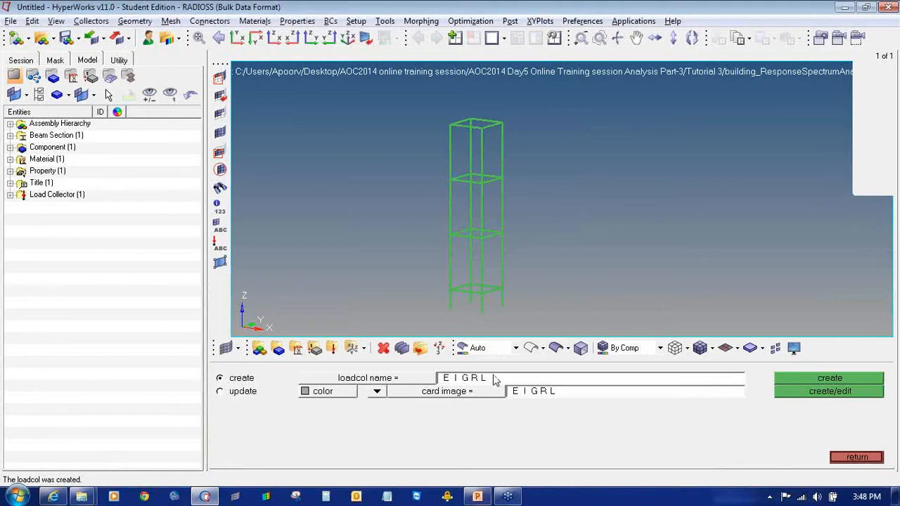
# Create a red load collector named SPC with no card image, and expand the load collector list in the model tree.
pyautogui.click(495, 380)
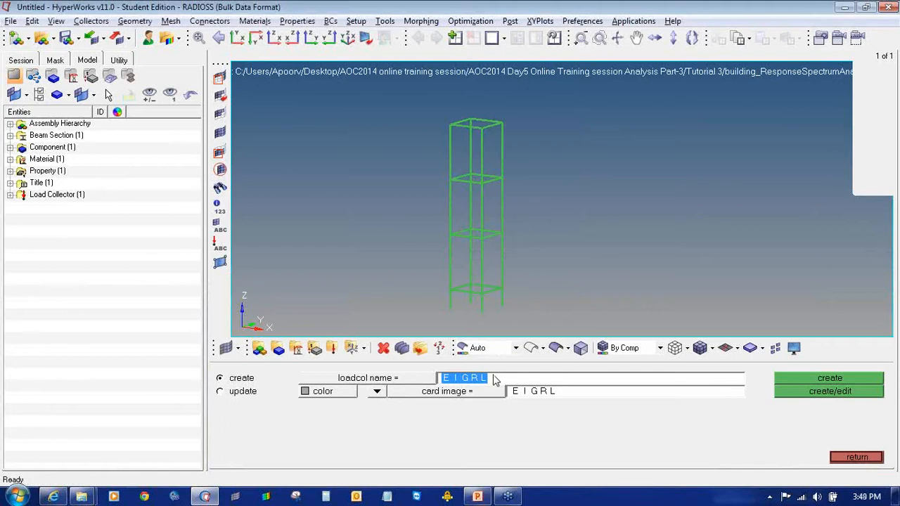
pyautogui.write('SPC')
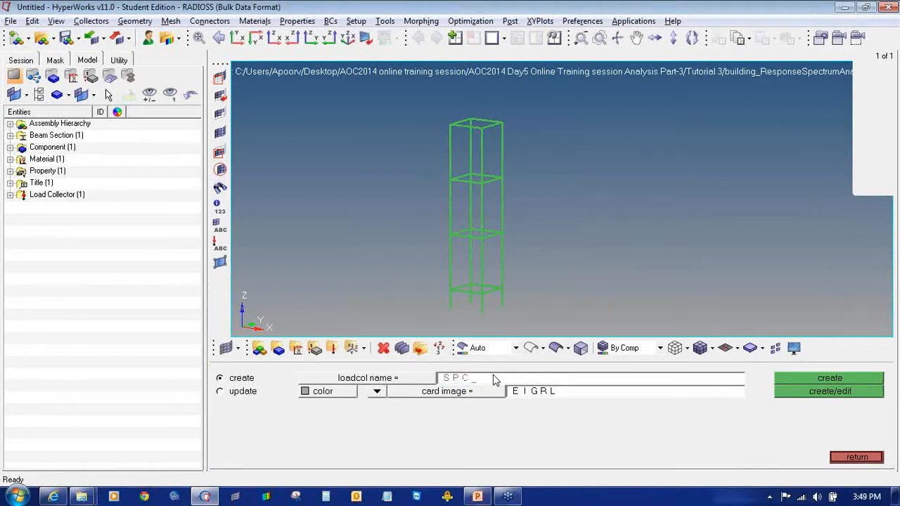
pyautogui.click(378, 392)
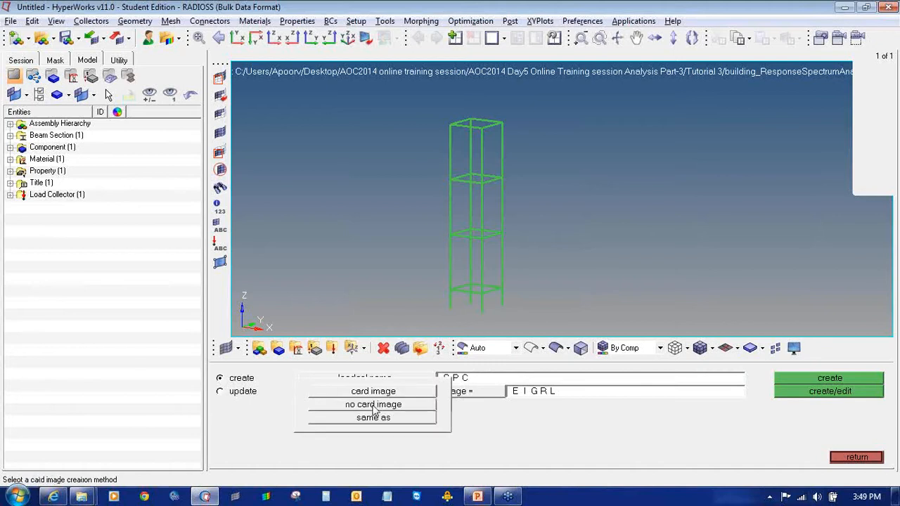
pyautogui.click(385, 411)
pyautogui.click(322, 392)
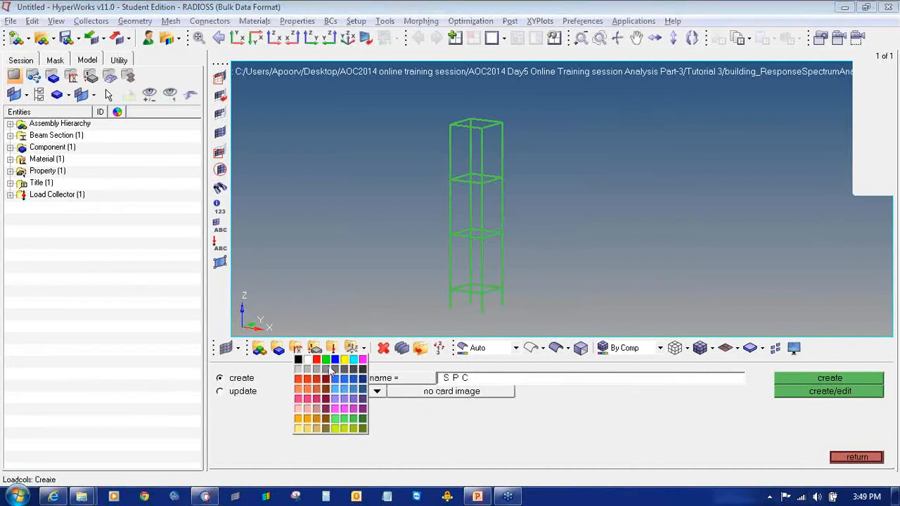
pyautogui.click(798, 380)
pyautogui.click(10, 195)
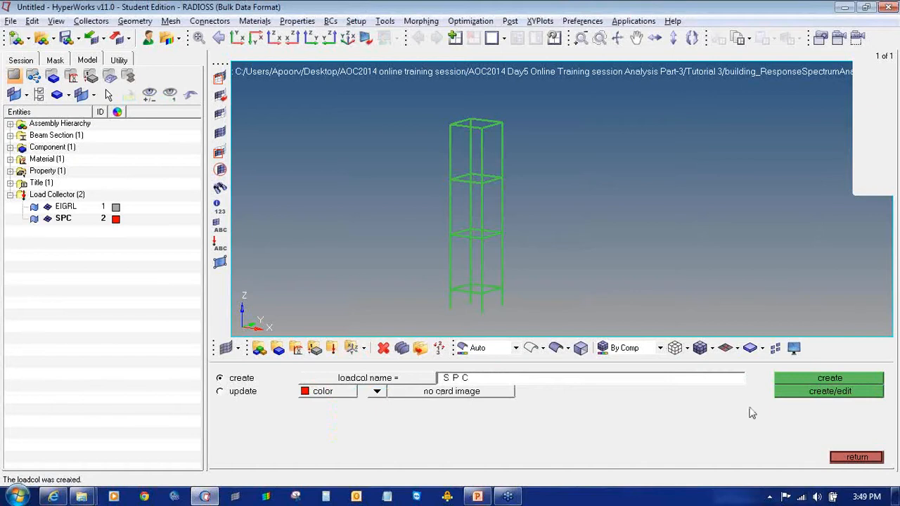
pyautogui.click(838, 457)
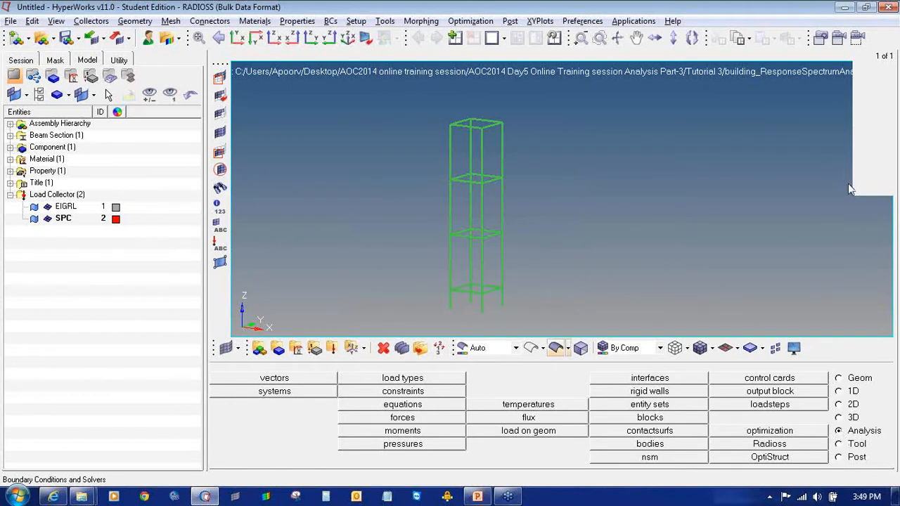
pyautogui.click(893, 158)
pyautogui.moveTo(874, 415)
pyautogui.mouseDown()
pyautogui.moveTo(847, 410)
pyautogui.moveTo(831, 430)
pyautogui.moveTo(884, 428)
pyautogui.moveTo(871, 417)
pyautogui.mouseUp()
pyautogui.moveTo(410, 384)
pyautogui.mouseDown()
pyautogui.moveTo(374, 389)
pyautogui.moveTo(429, 388)
pyautogui.moveTo(418, 384)
pyautogui.mouseUp()
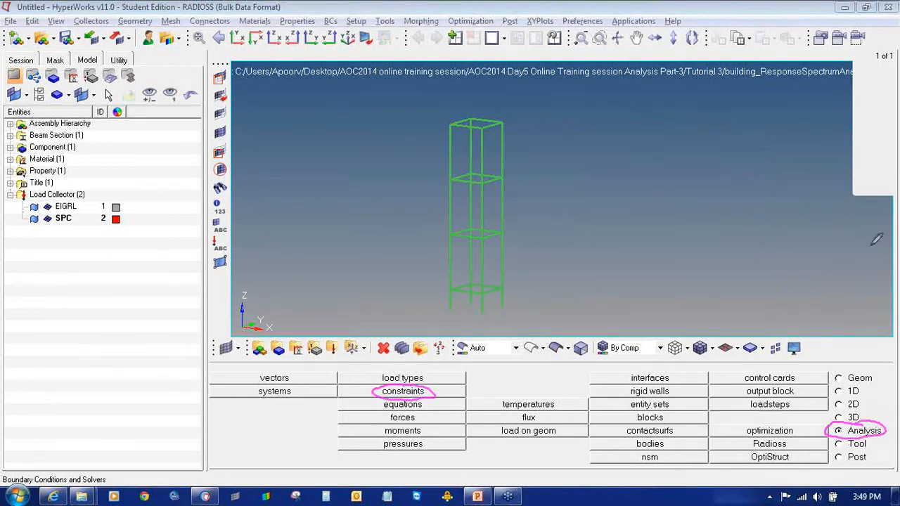
pyautogui.click(893, 156)
pyautogui.click(836, 233)
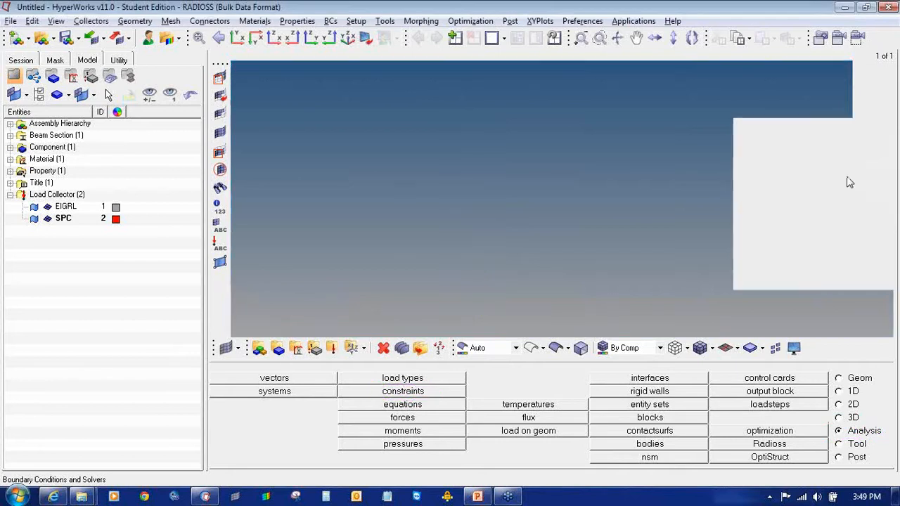
# Create SPC constraints on the four base nodes of the frame with dof1 to dof6 all fixed at 0.
pyautogui.click(375, 394)
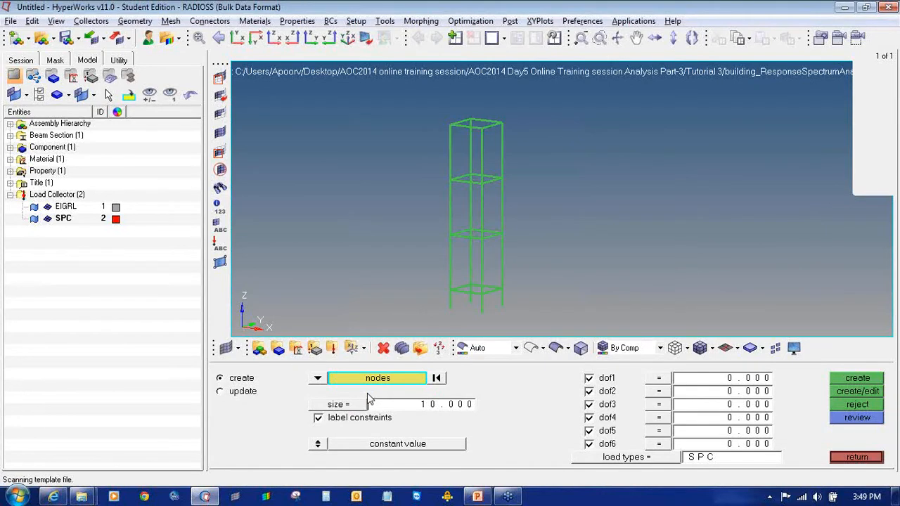
pyautogui.scroll(2, 461, 306)
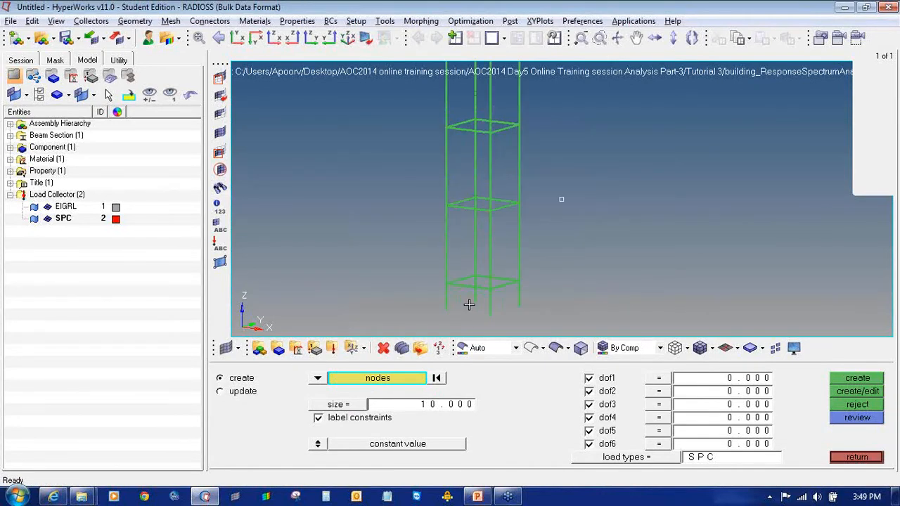
pyautogui.keyDown('ctrl'); pyautogui.moveTo(486, 293); pyautogui.dragTo(507, 279); pyautogui.keyUp('ctrl')
pyautogui.keyDown('shift'); pyautogui.moveTo(437, 300); pyautogui.dragTo(559, 328); pyautogui.keyUp('shift')
pyautogui.scroll(2, 484, 307)
pyautogui.keyDown('ctrl'); pyautogui.moveTo(485, 305); pyautogui.dragTo(477, 251, button='right'); pyautogui.keyUp('ctrl')
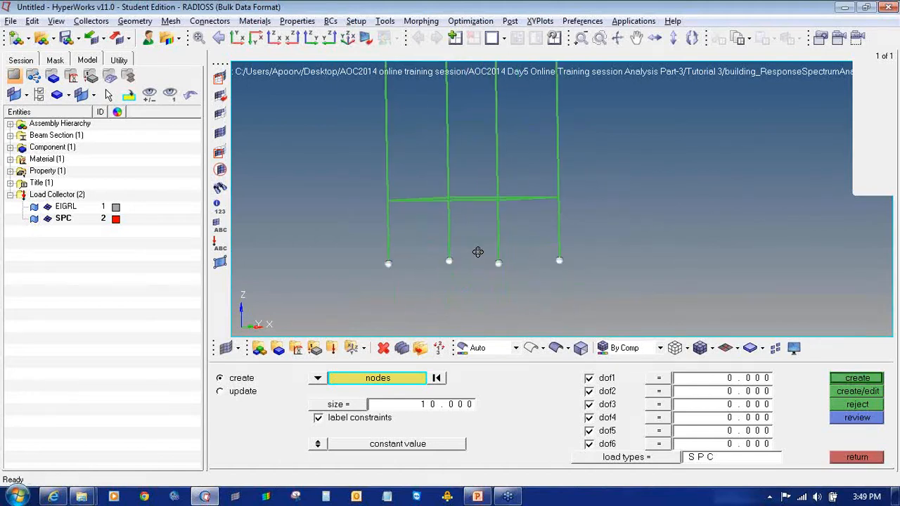
pyautogui.keyDown('ctrl'); pyautogui.moveTo(488, 251); pyautogui.dragTo(431, 261); pyautogui.keyUp('ctrl')
pyautogui.moveTo(541, 207)
pyautogui.keyDown('ctrl'); pyautogui.mouseDown()
pyautogui.moveTo(516, 190)
pyautogui.moveTo(506, 208)
pyautogui.moveTo(559, 205)
pyautogui.mouseUp(); pyautogui.keyUp('ctrl')
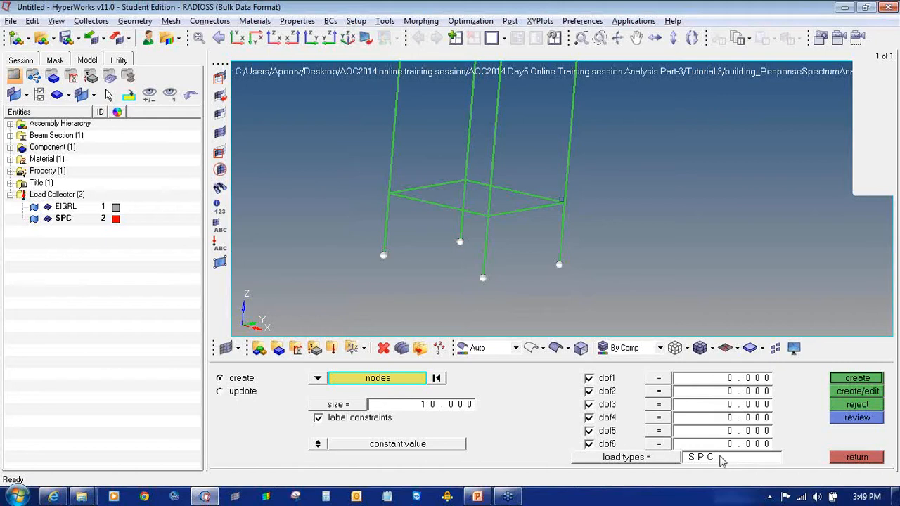
pyautogui.click(838, 378)
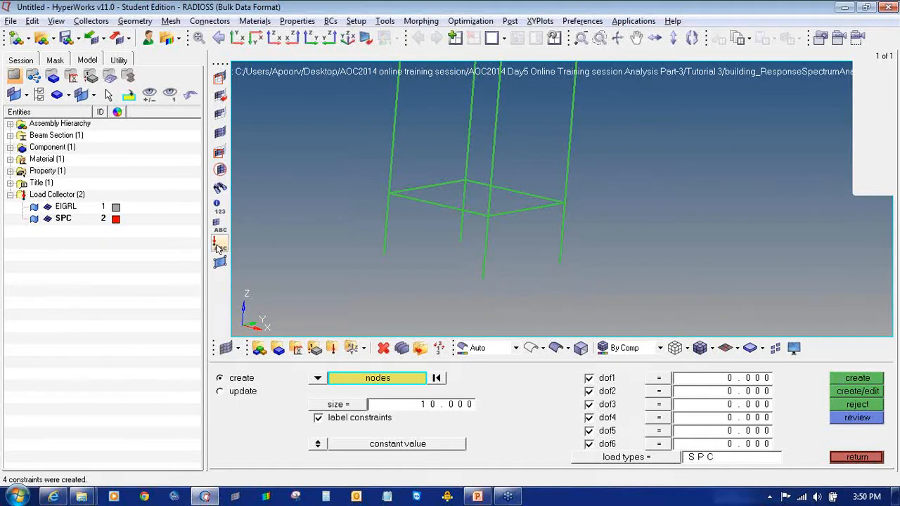
# Try different constraint symbol sizes, including 100 and 500.
pyautogui.click(430, 406)
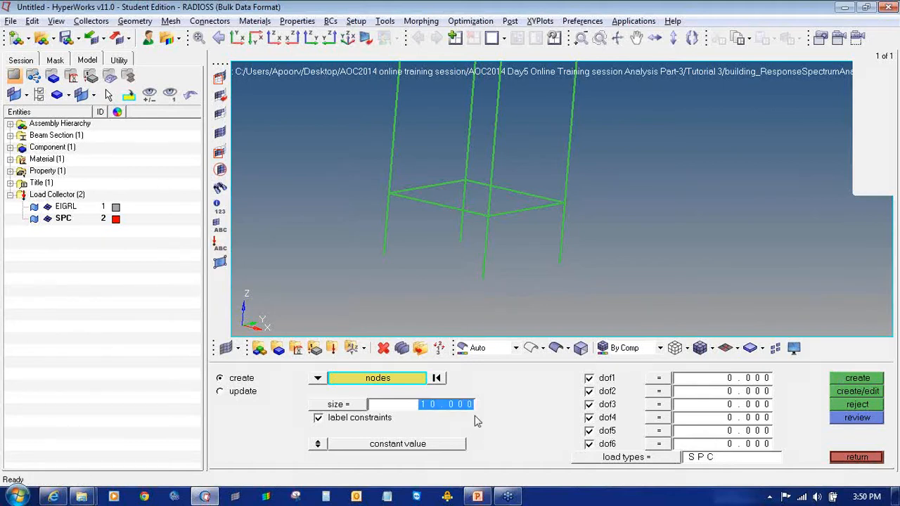
pyautogui.write('100')
pyautogui.press('Return')
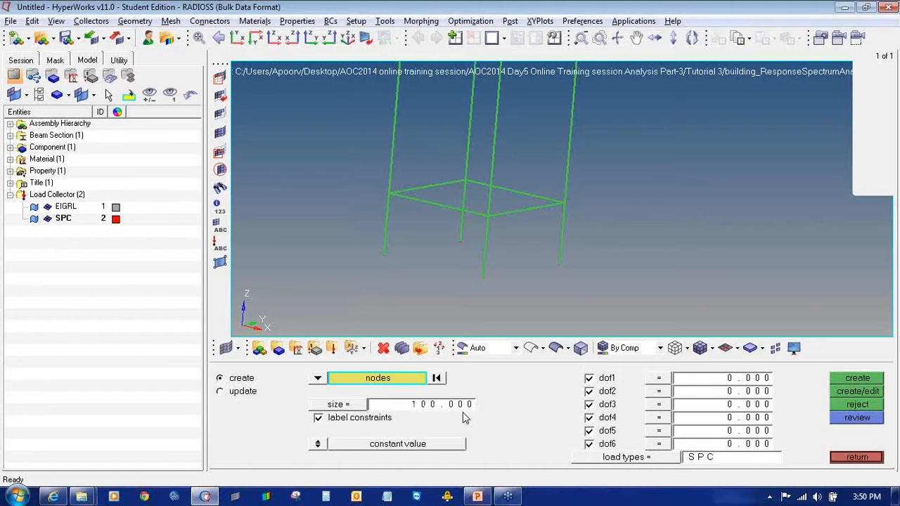
pyautogui.click(448, 408)
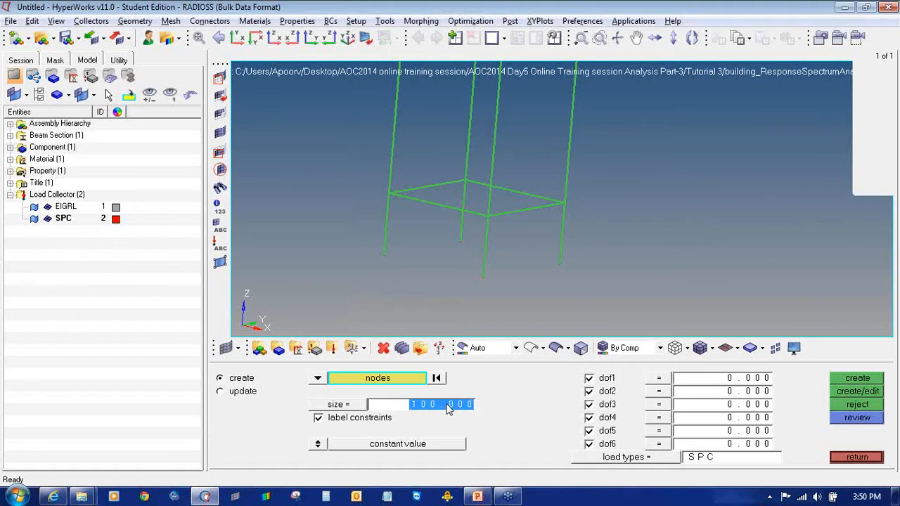
pyautogui.write('500')
pyautogui.press('Return')
pyautogui.click(443, 409)
pyautogui.write('1')
pyautogui.press('Return')
# Set the constraint symbol size to 2000 and show the load labels on the base constraints.
pyautogui.click(443, 409)
pyautogui.write('2')
pyautogui.write('000')
pyautogui.press('Return')
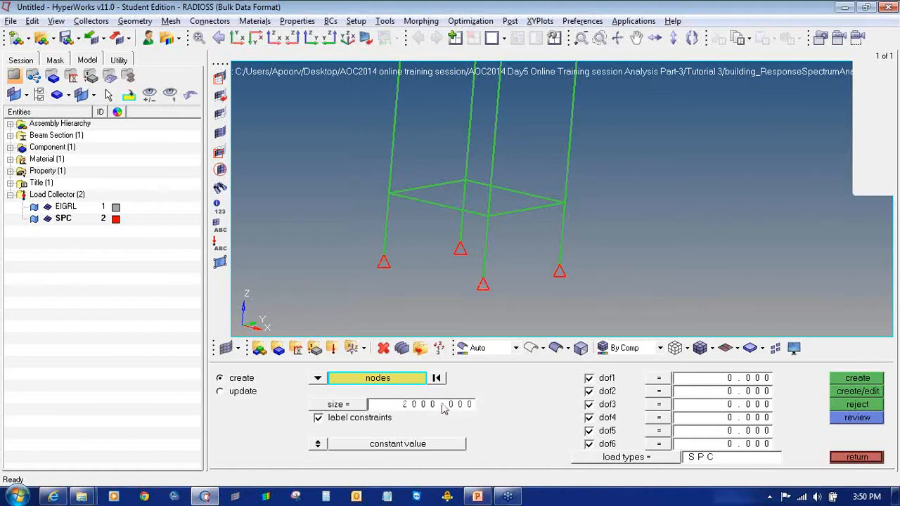
pyautogui.click(219, 244)
pyautogui.keyDown('ctrl'); pyautogui.moveTo(413, 252); pyautogui.dragTo(472, 262); pyautogui.keyUp('ctrl')
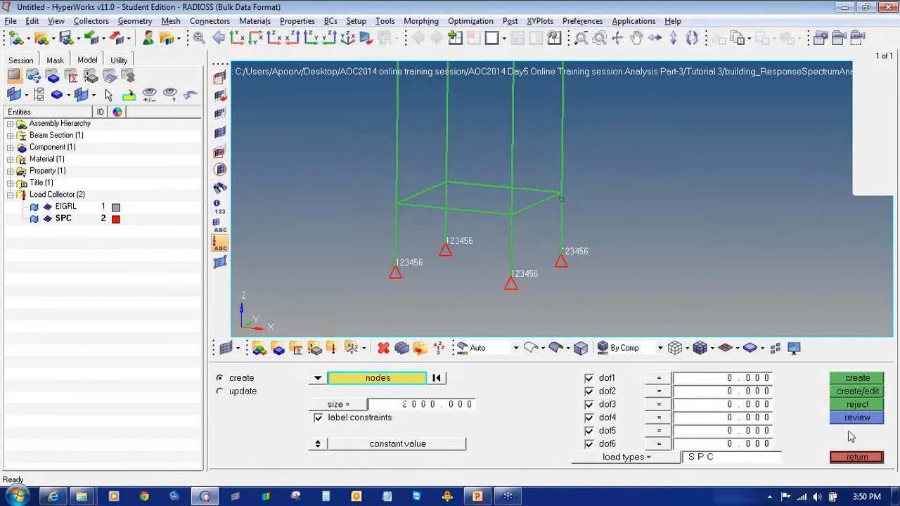
pyautogui.click(838, 461)
# Measure the two-node distance from the base node of the front column to its top node.
pyautogui.keyDown('ctrl'); pyautogui.scroll(-3, 546, 205); pyautogui.keyUp('ctrl')
pyautogui.scroll(3, 561, 260)
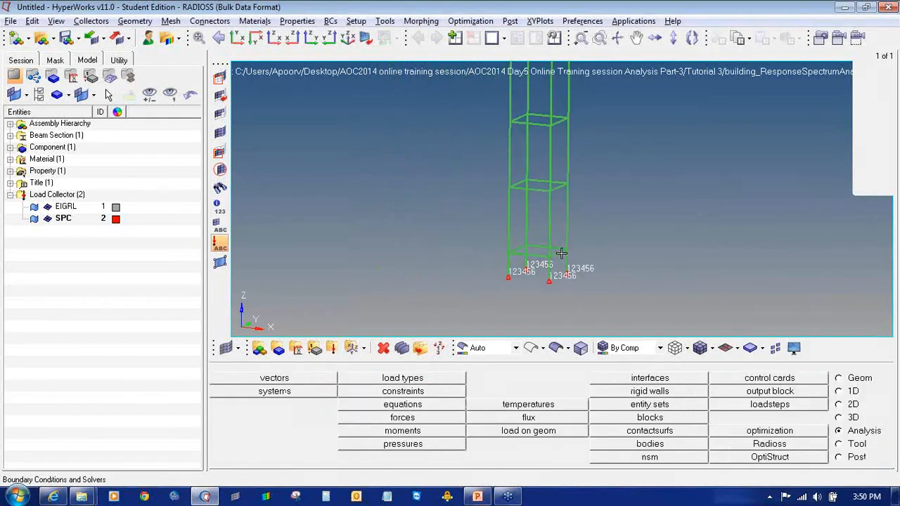
pyautogui.press('F4')
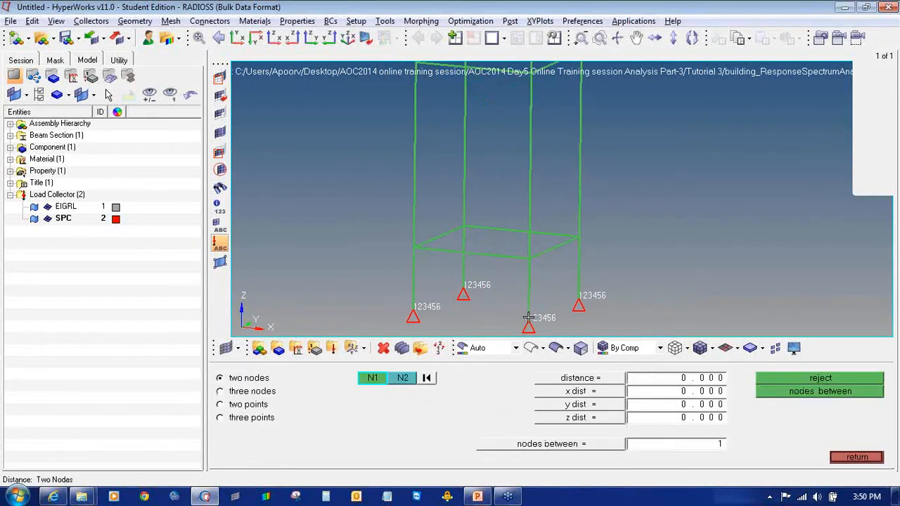
pyautogui.scroll(4, 520, 267)
pyautogui.keyDown('ctrl'); pyautogui.moveTo(526, 274); pyautogui.dragTo(528, 263, button='right'); pyautogui.keyUp('ctrl')
pyautogui.click(523, 315)
pyautogui.scroll(-5, 522, 272)
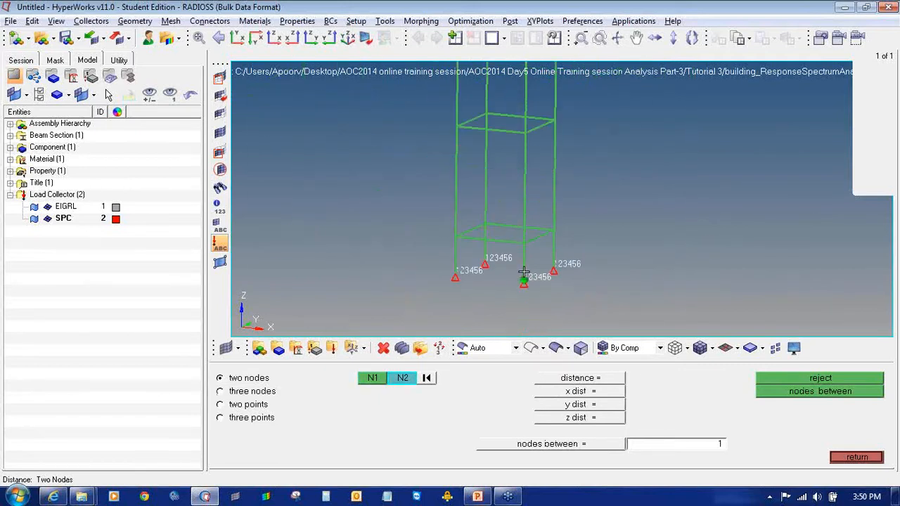
pyautogui.scroll(4, 525, 161)
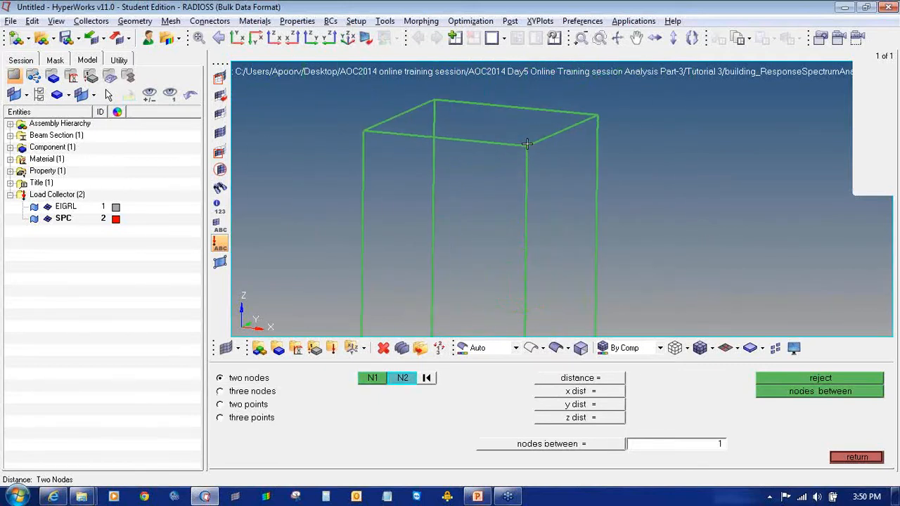
pyautogui.click(526, 146)
pyautogui.scroll(-4, 456, 170)
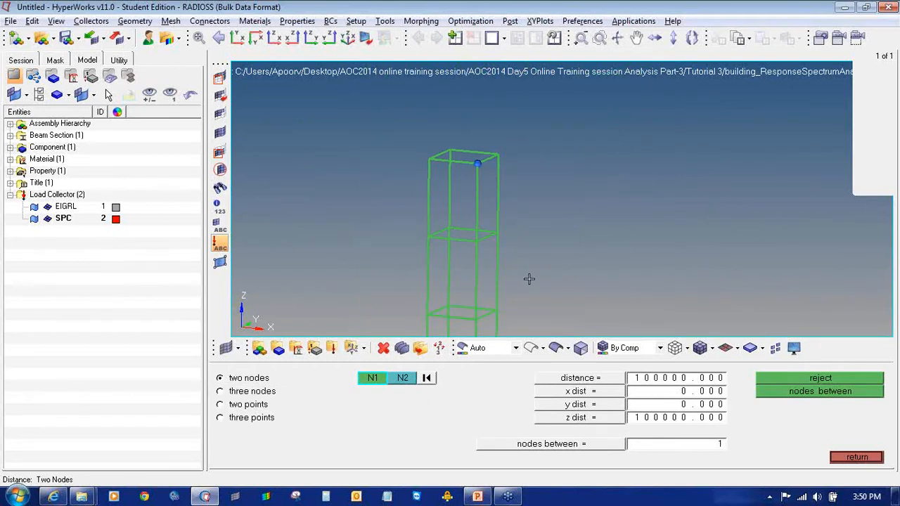
pyautogui.keyDown('ctrl'); pyautogui.moveTo(451, 193); pyautogui.dragTo(462, 140, button='right'); pyautogui.keyUp('ctrl')
pyautogui.scroll(-2, 478, 170)
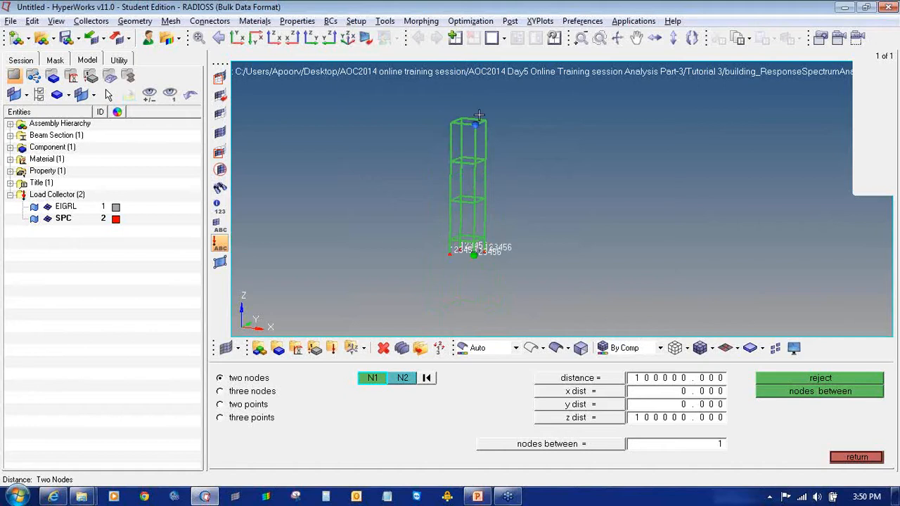
pyautogui.scroll(5, 464, 246)
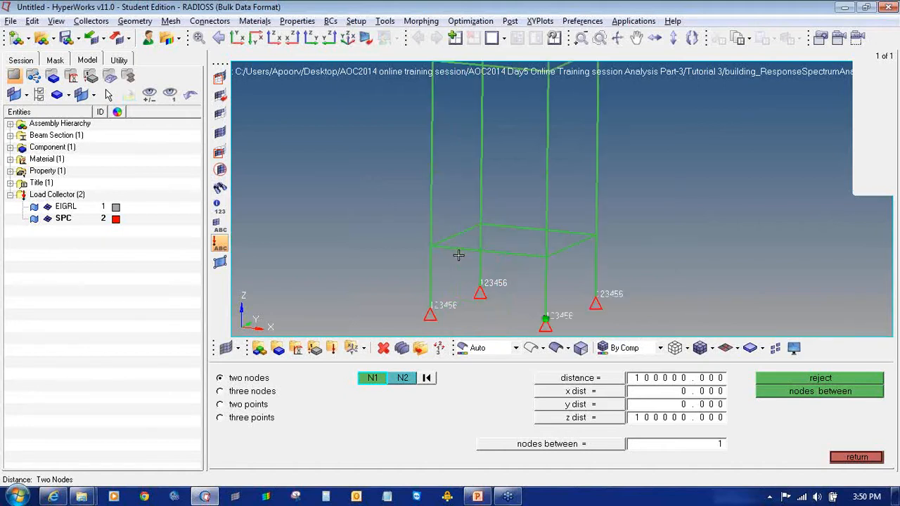
pyautogui.click(855, 457)
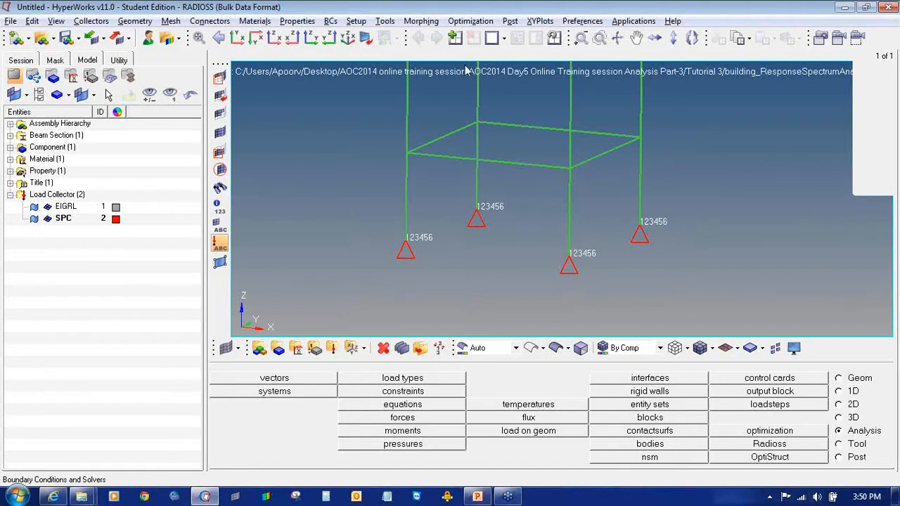
# Toggle the Utility browser off and on again, and show its FEA tools.
pyautogui.click(118, 61)
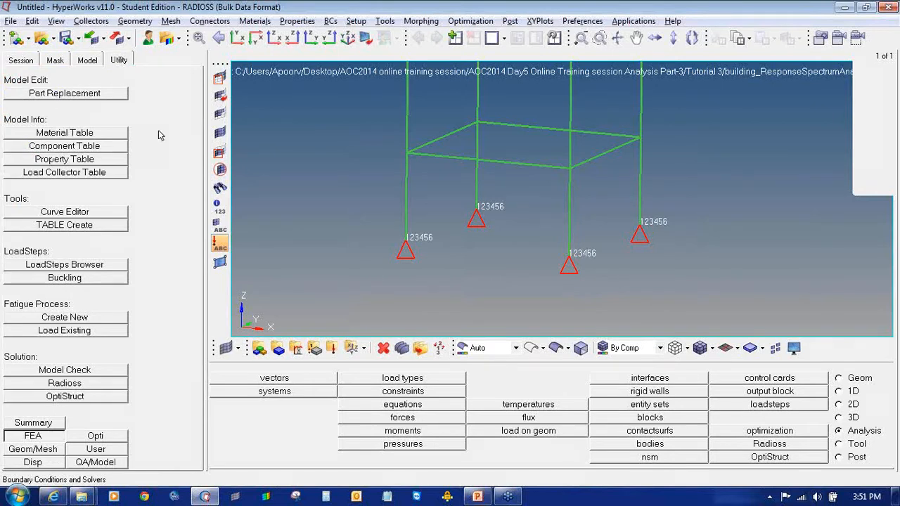
pyautogui.click(56, 20)
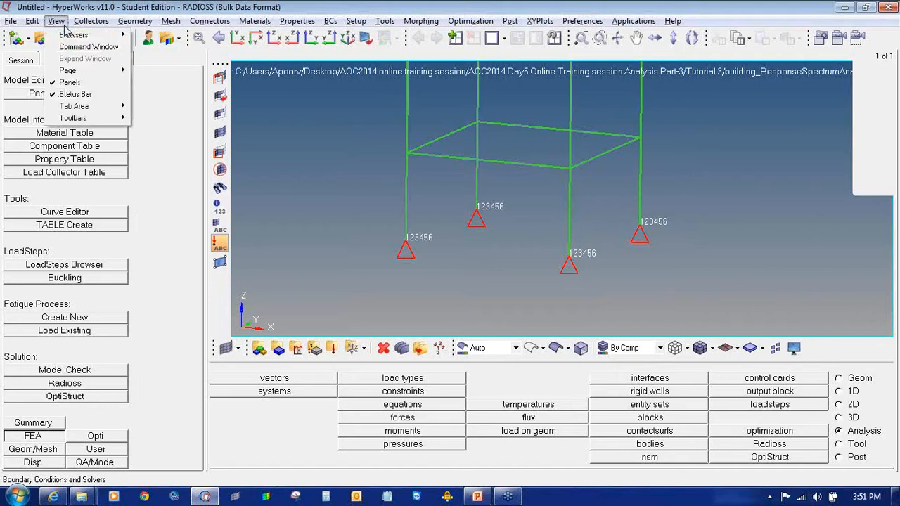
pyautogui.moveTo(73, 35)
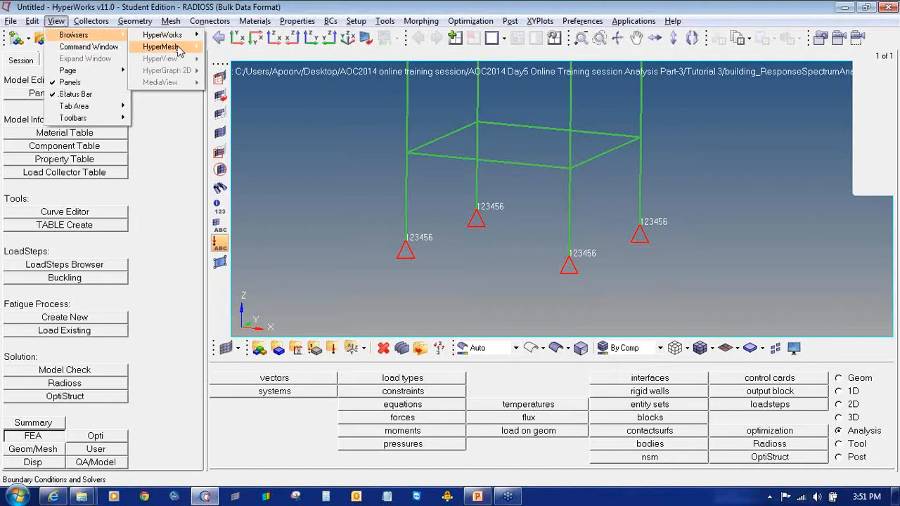
pyautogui.moveTo(160, 47)
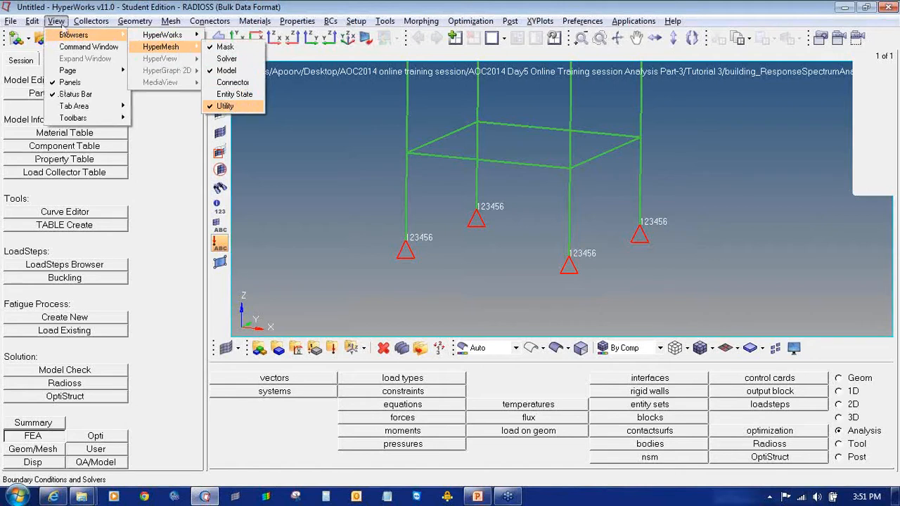
pyautogui.click(226, 106)
pyautogui.moveTo(157, 48)
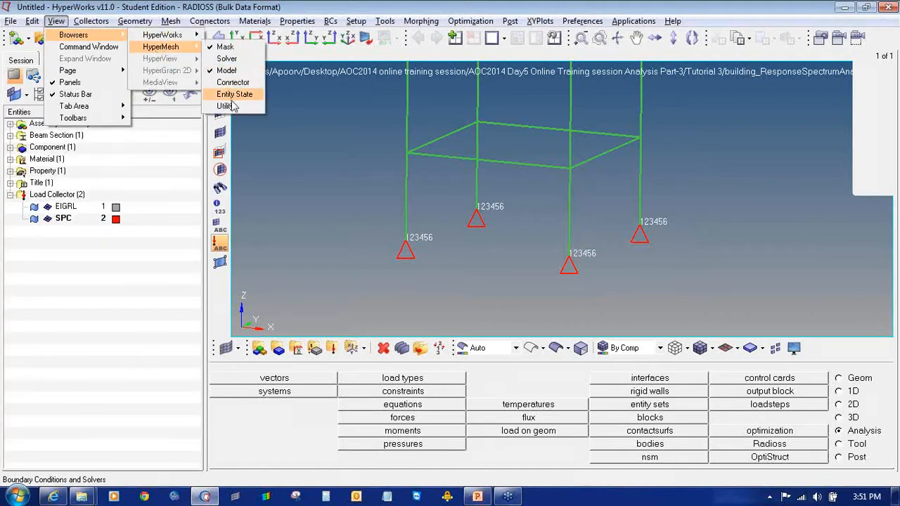
pyautogui.click(226, 107)
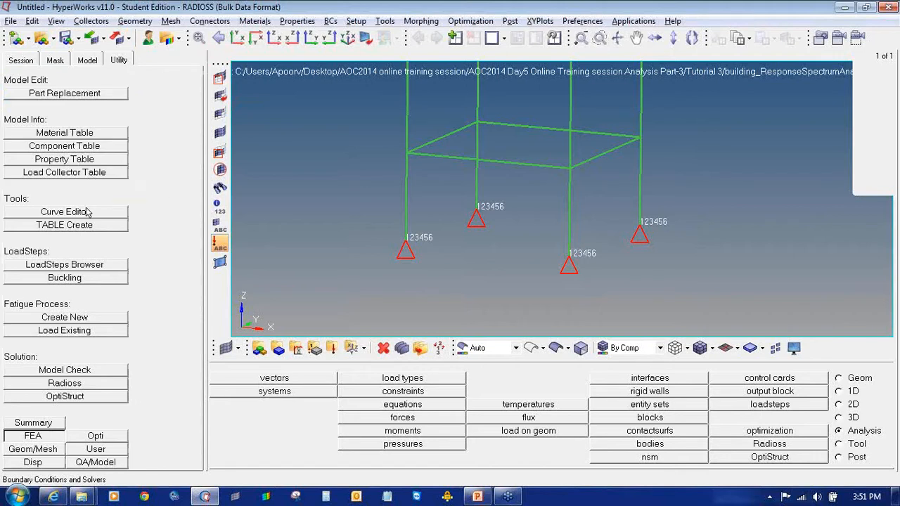
pyautogui.click(56, 437)
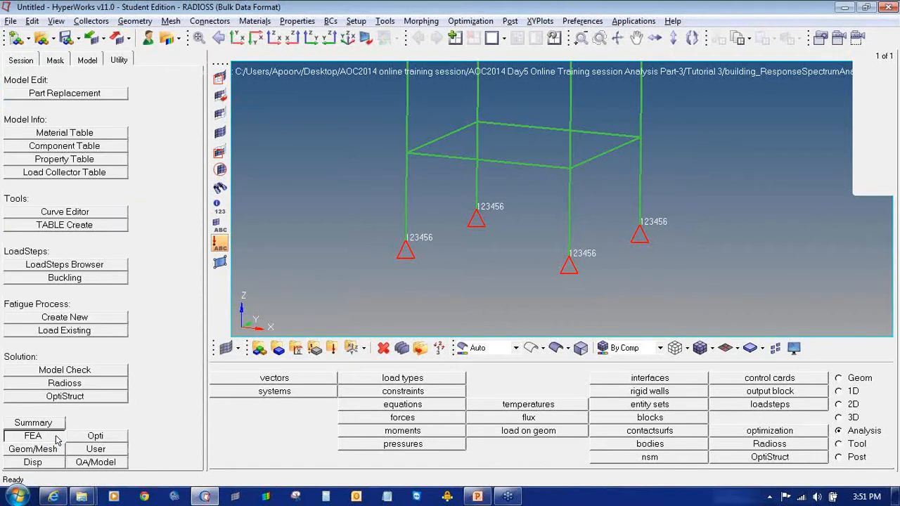
pyautogui.click(100, 227)
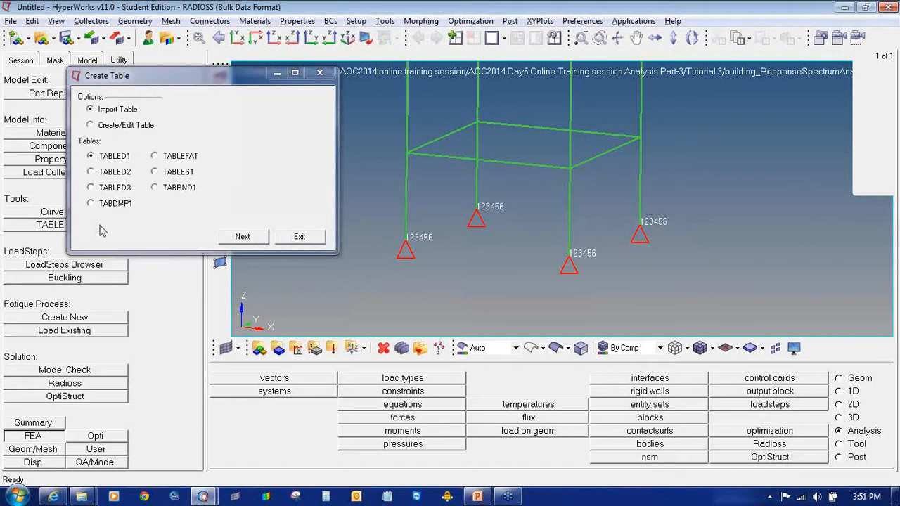
pyautogui.click(109, 127)
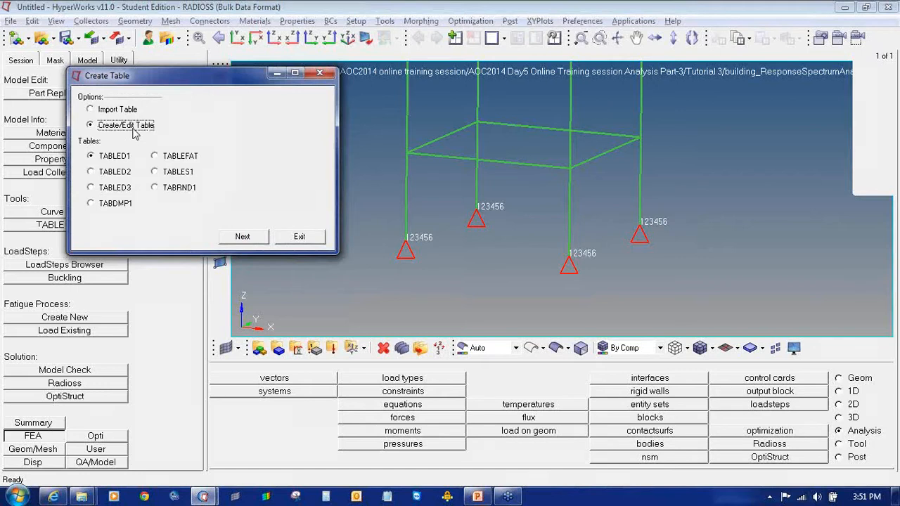
pyautogui.click(121, 110)
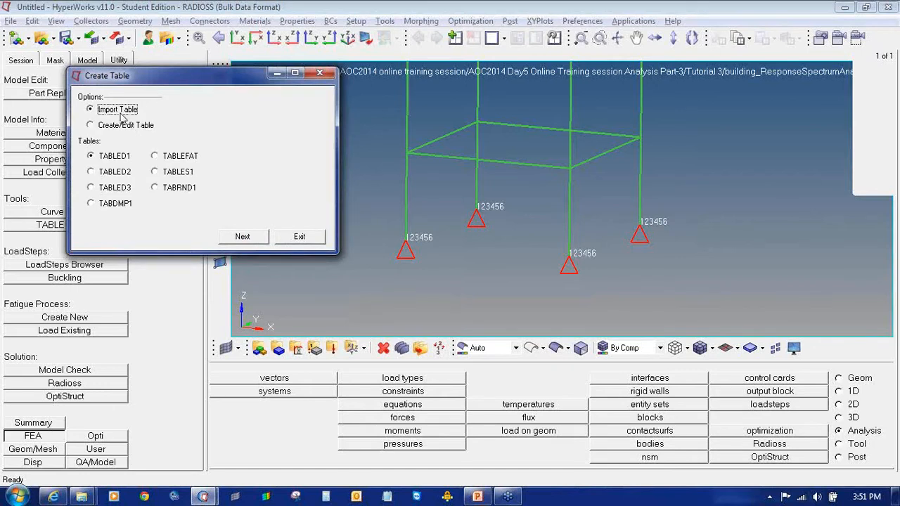
pyautogui.click(111, 161)
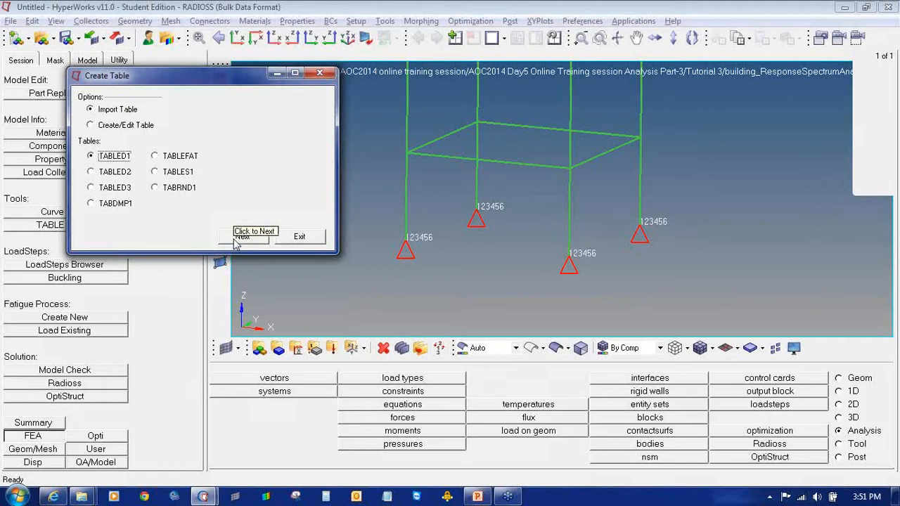
pyautogui.click(235, 240)
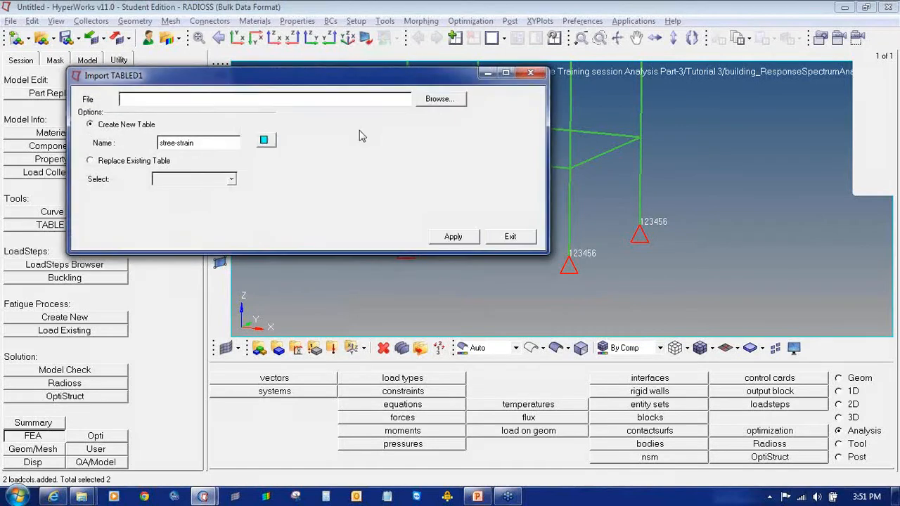
pyautogui.click(510, 237)
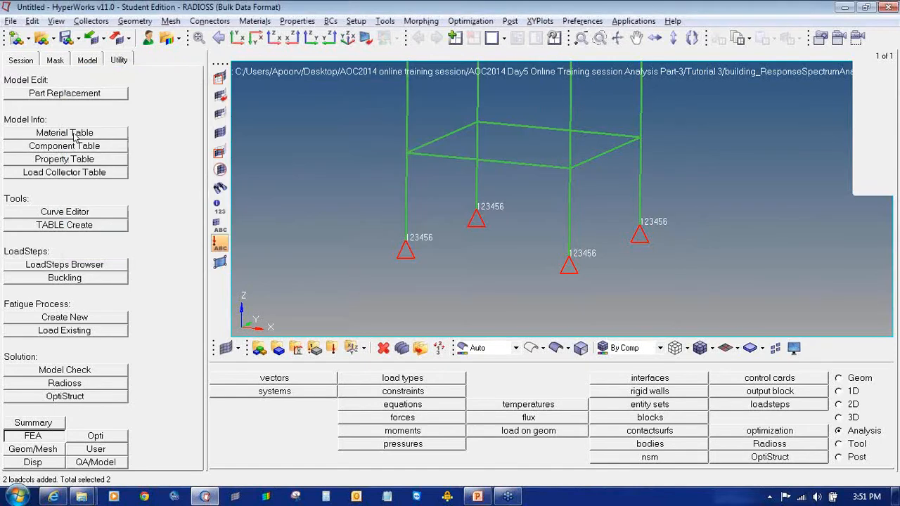
# Start a new TABLED1 table with the create/edit option and name it tabled1_card.
pyautogui.click(65, 225)
pyautogui.click(116, 125)
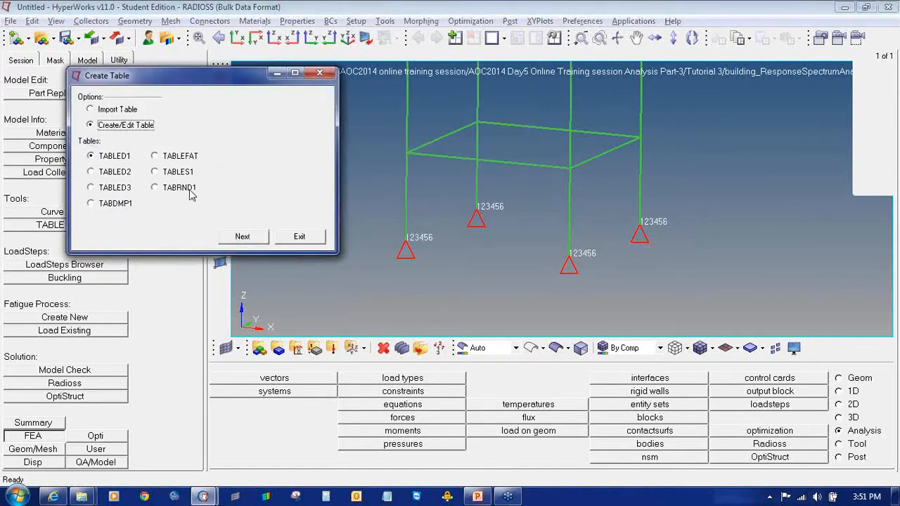
pyautogui.click(242, 237)
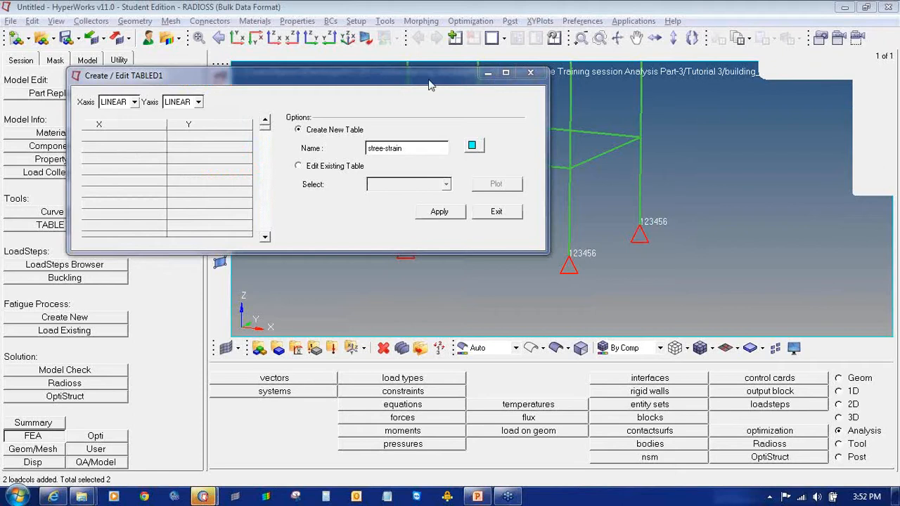
pyautogui.click(426, 151)
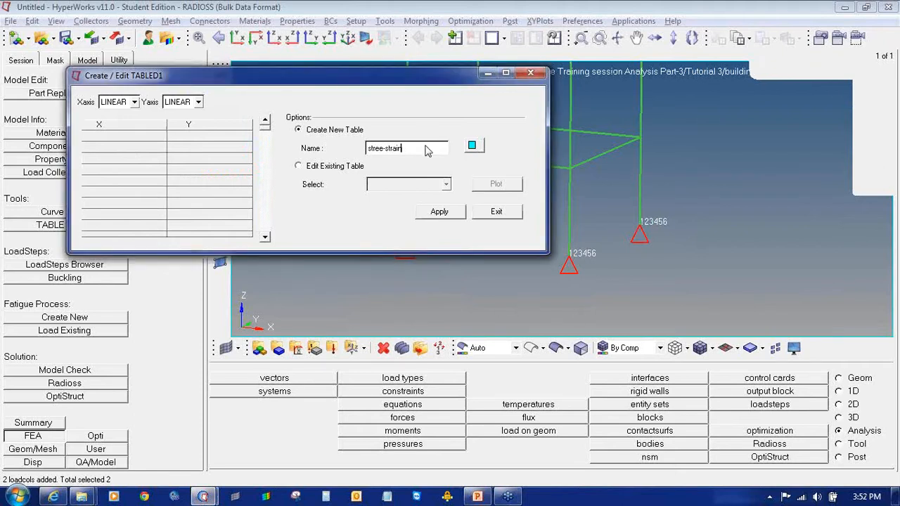
pyautogui.moveTo(426, 150); pyautogui.dragTo(322, 156)
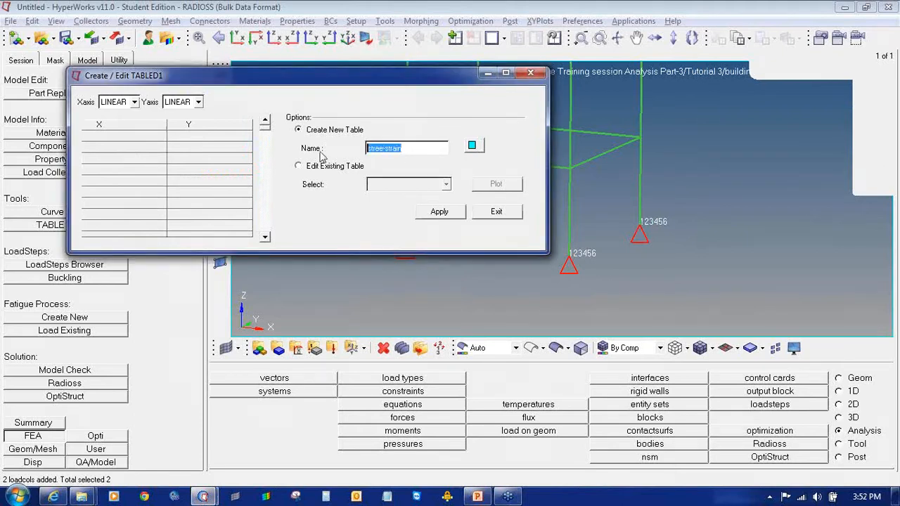
pyautogui.write('tabled1_card')
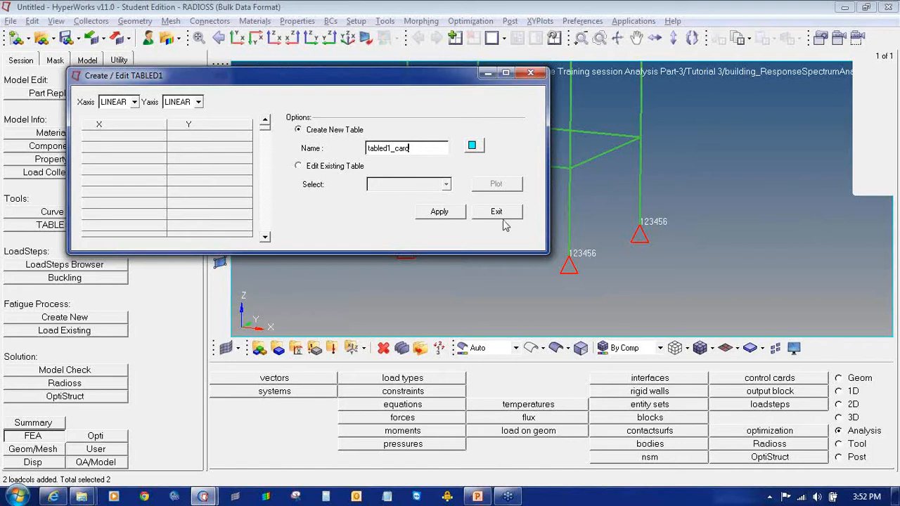
# Check the existing TABLED1 tables available for editing and leave the table dialog.
pyautogui.click(345, 169)
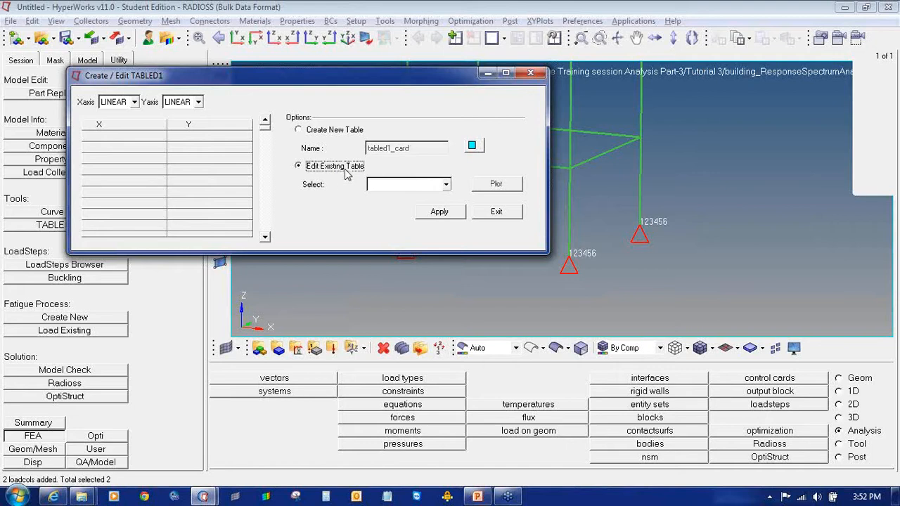
pyautogui.click(448, 185)
pyautogui.click(496, 209)
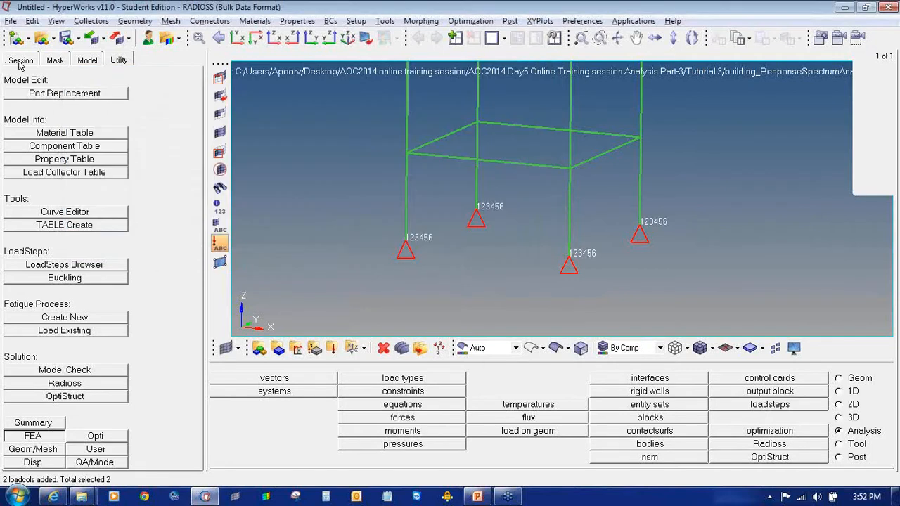
# Start a TABLED1 table import and browse for its source file in C:/Program Files (x86)/Altair/11.0/tutorials/hwsolvers/radioss.
pyautogui.click(116, 233)
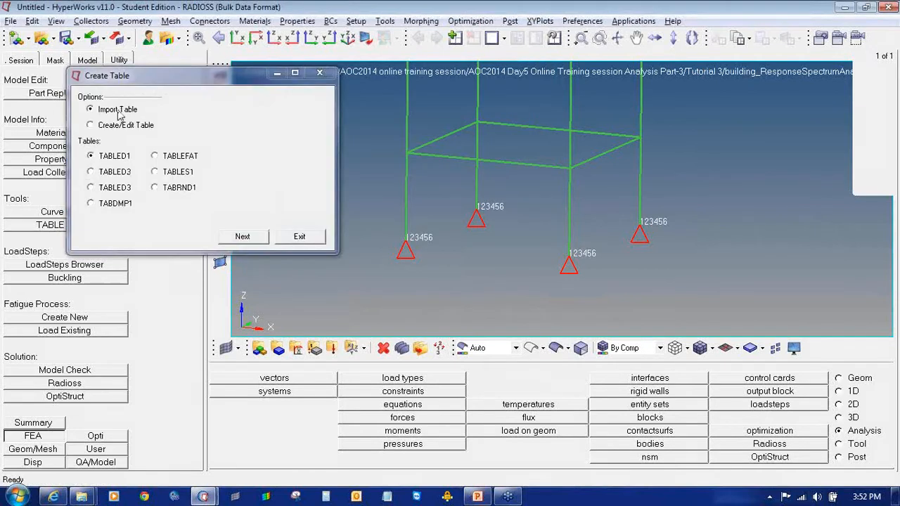
pyautogui.click(241, 238)
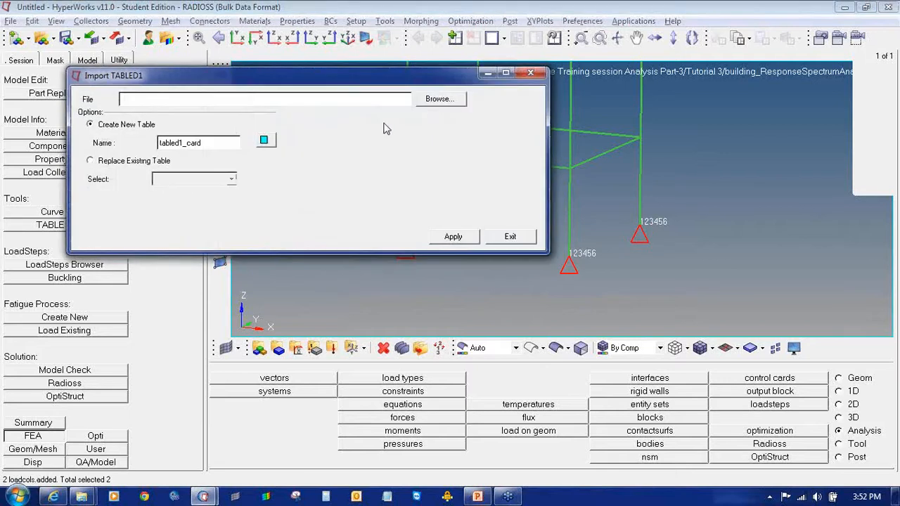
pyautogui.click(432, 100)
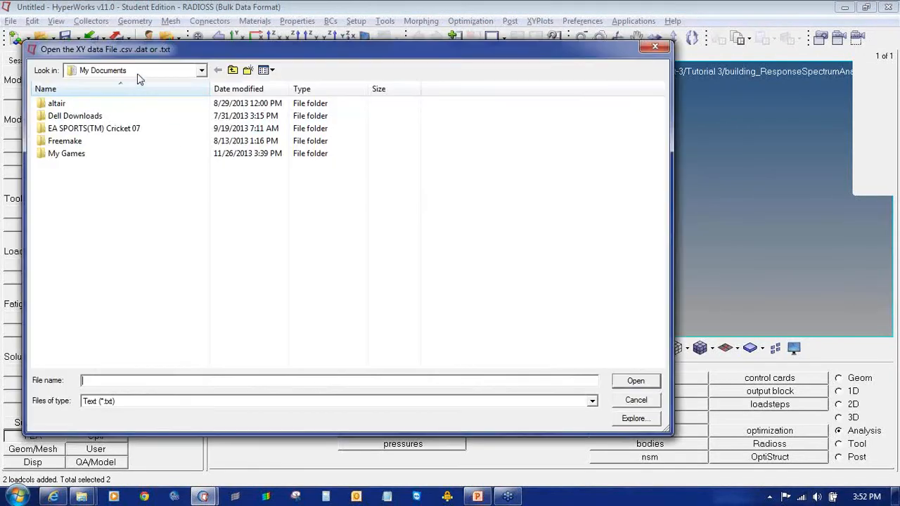
pyautogui.click(141, 71)
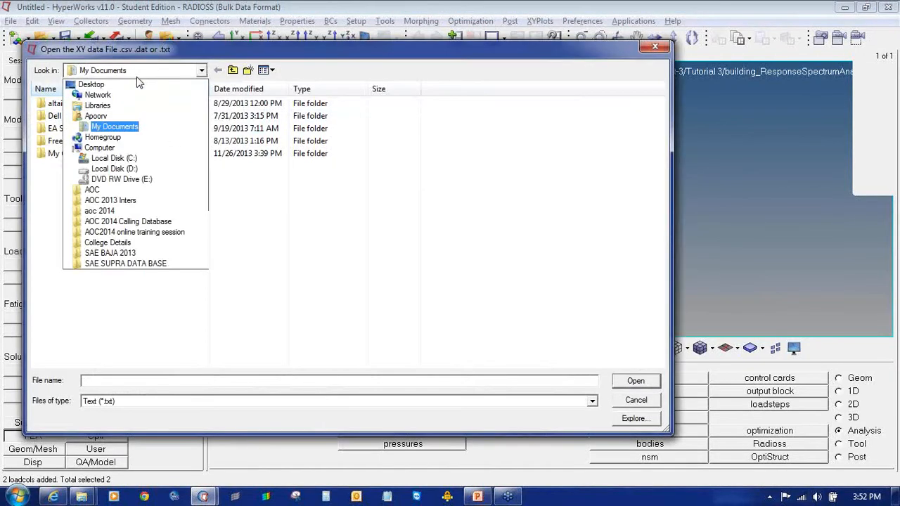
pyautogui.click(141, 164)
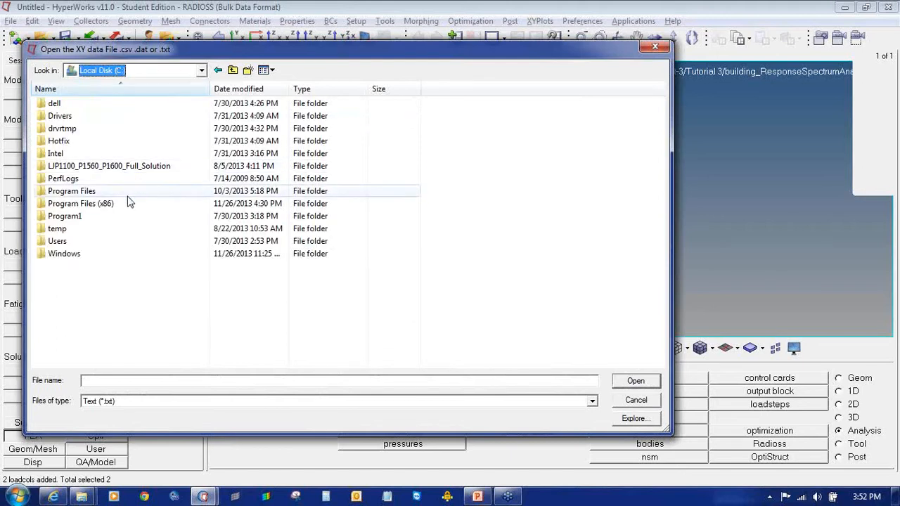
pyautogui.doubleClick(97, 204)
pyautogui.click(115, 117)
pyautogui.doubleClick(117, 120)
pyautogui.doubleClick(107, 105)
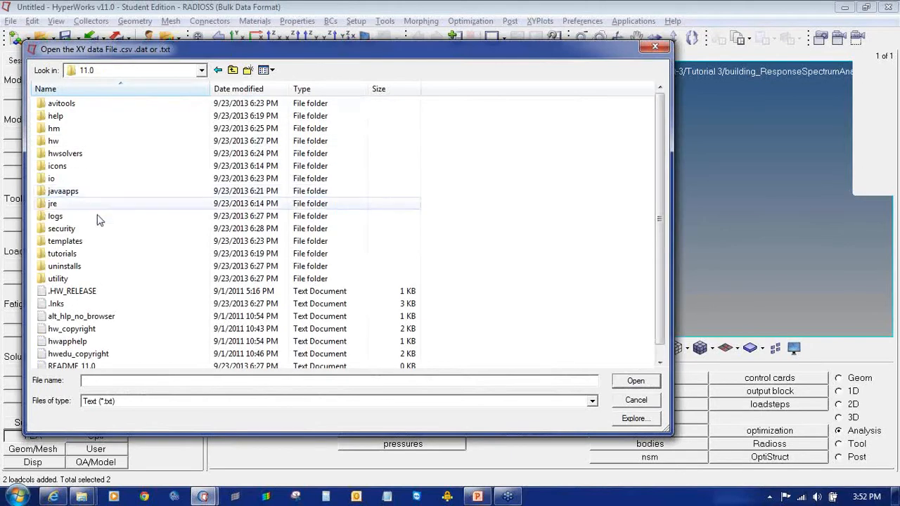
pyautogui.doubleClick(98, 255)
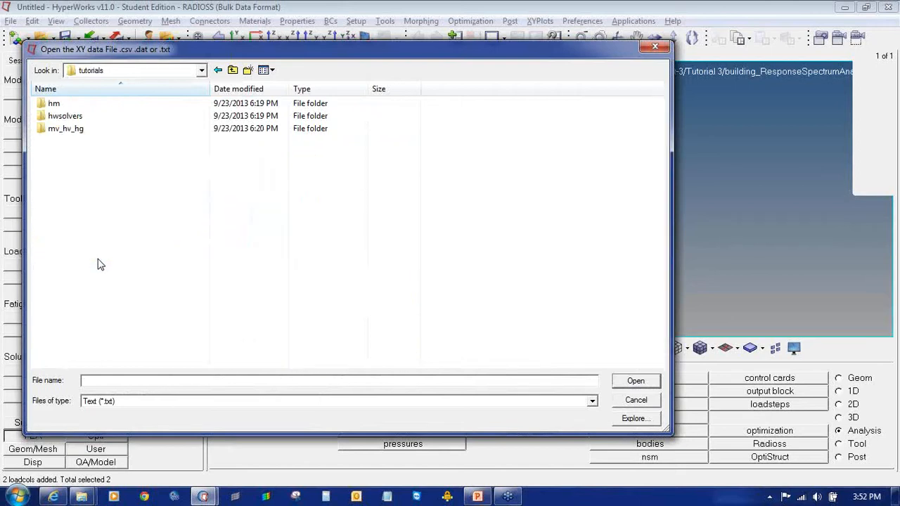
pyautogui.doubleClick(101, 116)
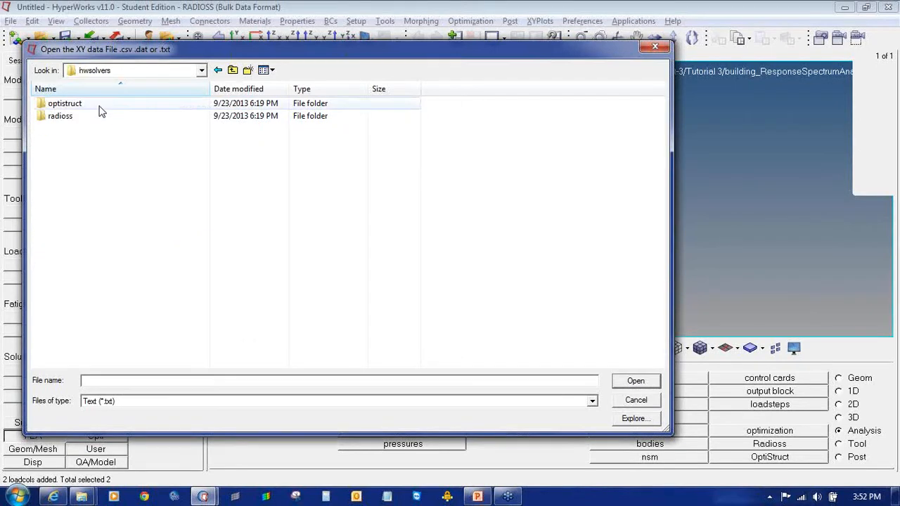
pyautogui.doubleClick(97, 116)
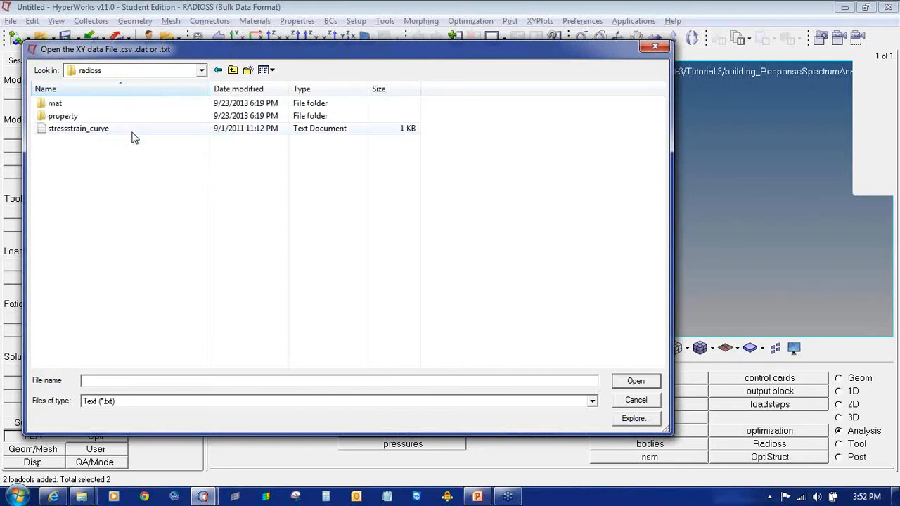
# Import the CSV file sourceFileTABLED1 as a new TABLED1 load collector named tabled1_card.
pyautogui.click(169, 403)
pyautogui.click(161, 421)
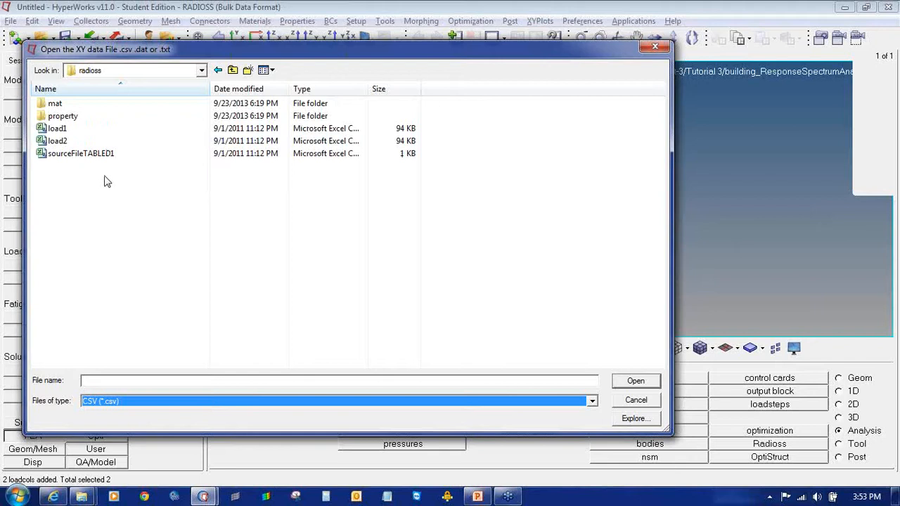
pyautogui.click(77, 155)
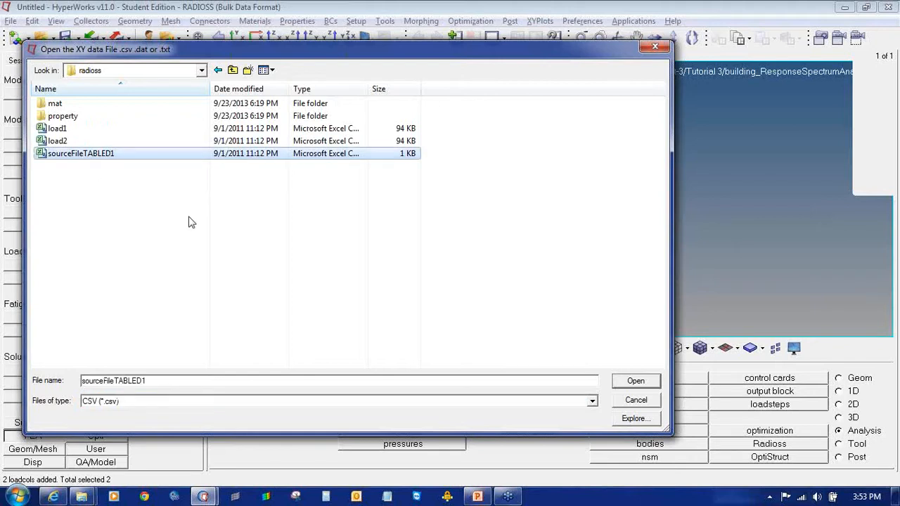
pyautogui.click(636, 381)
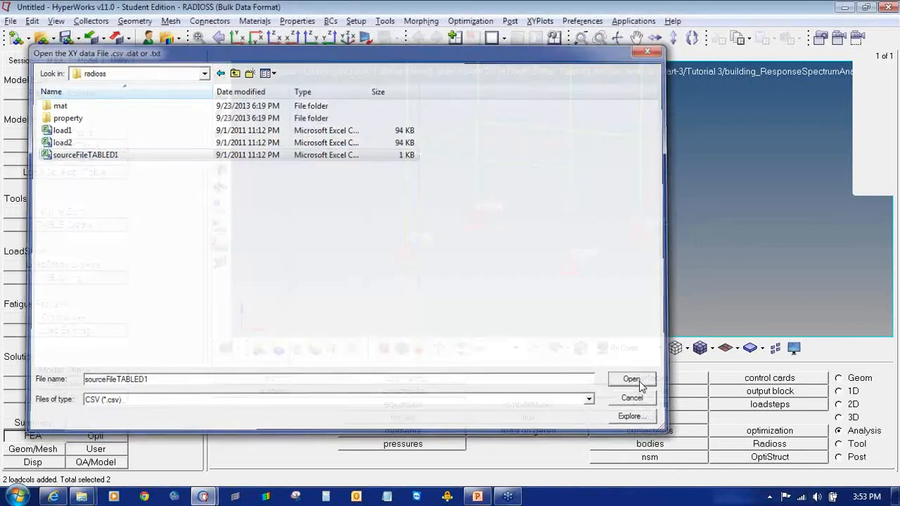
pyautogui.moveTo(203, 496)
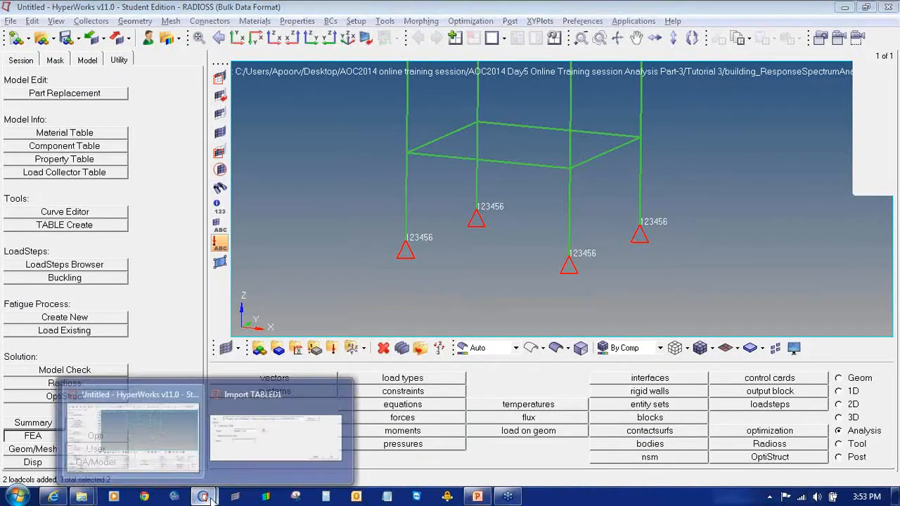
pyautogui.click(213, 440)
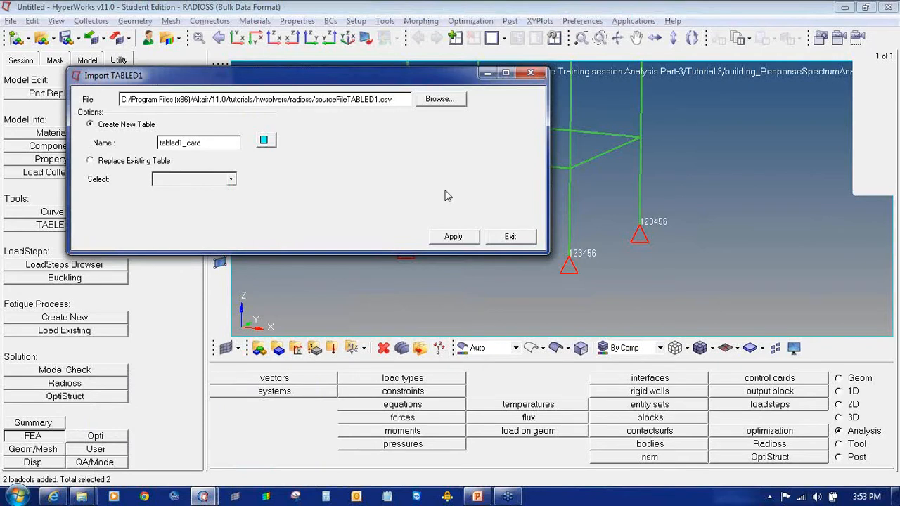
pyautogui.click(453, 237)
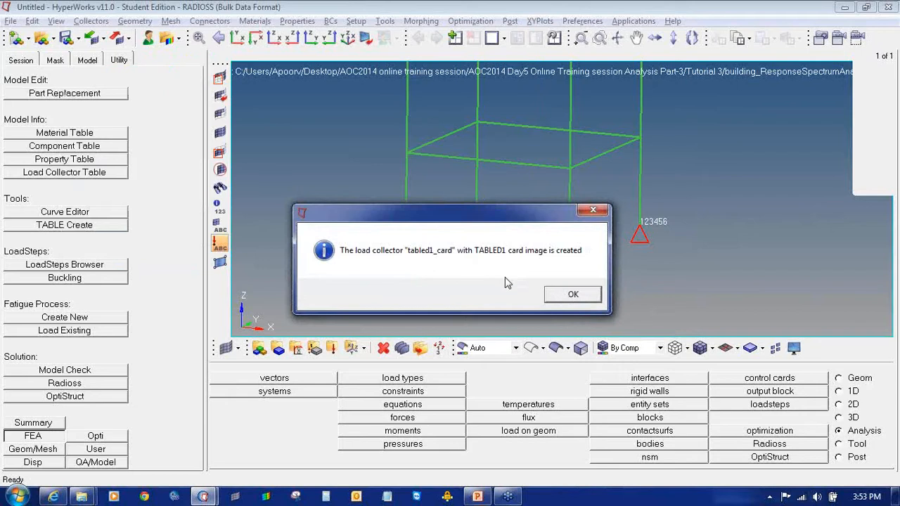
pyautogui.click(571, 295)
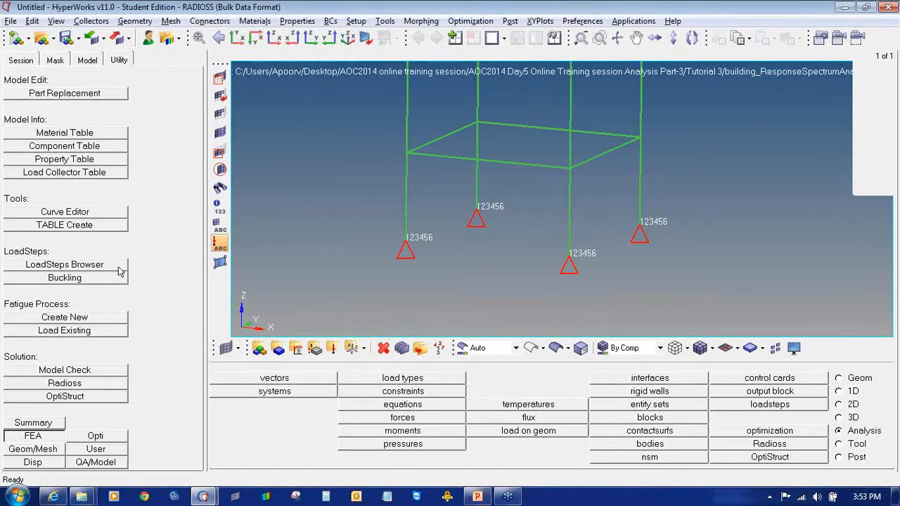
# Switch to Windows Explorer and browse to the Altair 11.0 tutorials folder hwsolvers/radioss on drive C.
pyautogui.moveTo(82, 497)
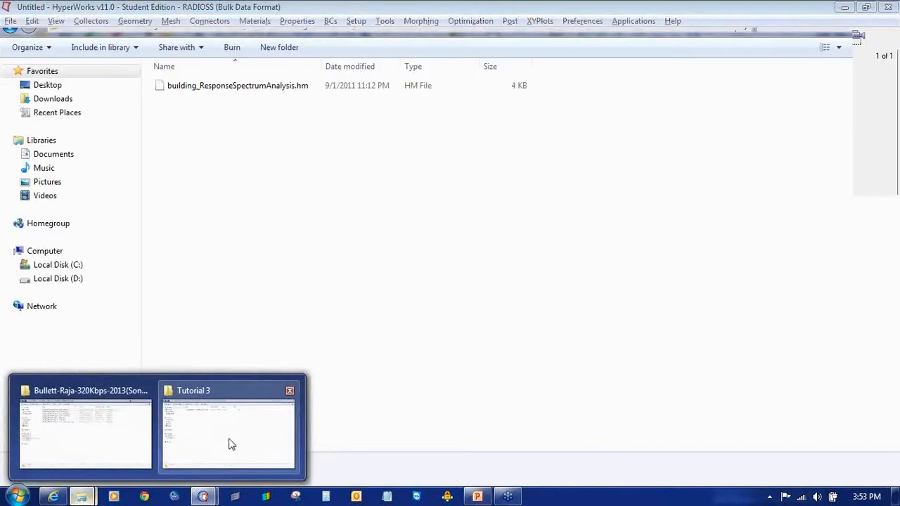
pyautogui.click(232, 444)
pyautogui.click(70, 264)
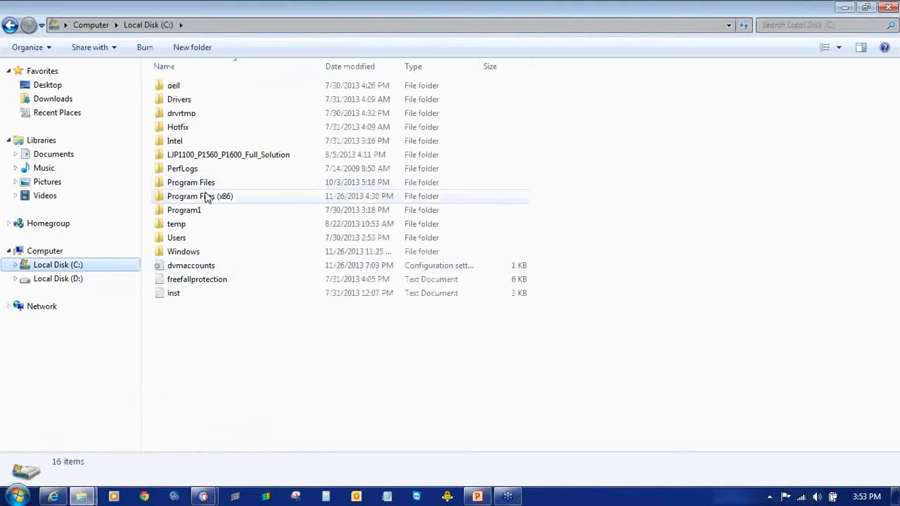
pyautogui.doubleClick(204, 196)
pyautogui.doubleClick(211, 100)
pyautogui.doubleClick(209, 93)
pyautogui.click(208, 253)
pyautogui.doubleClick(208, 251)
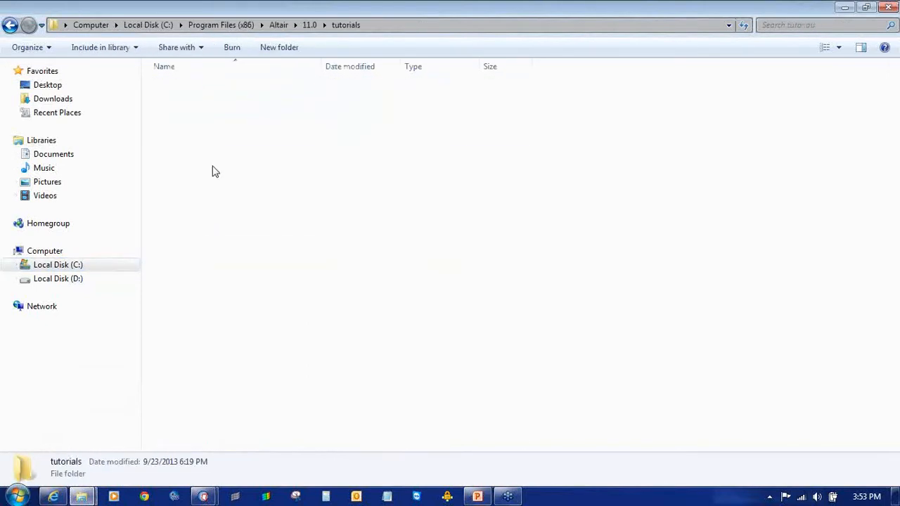
pyautogui.doubleClick(205, 97)
pyautogui.click(206, 100)
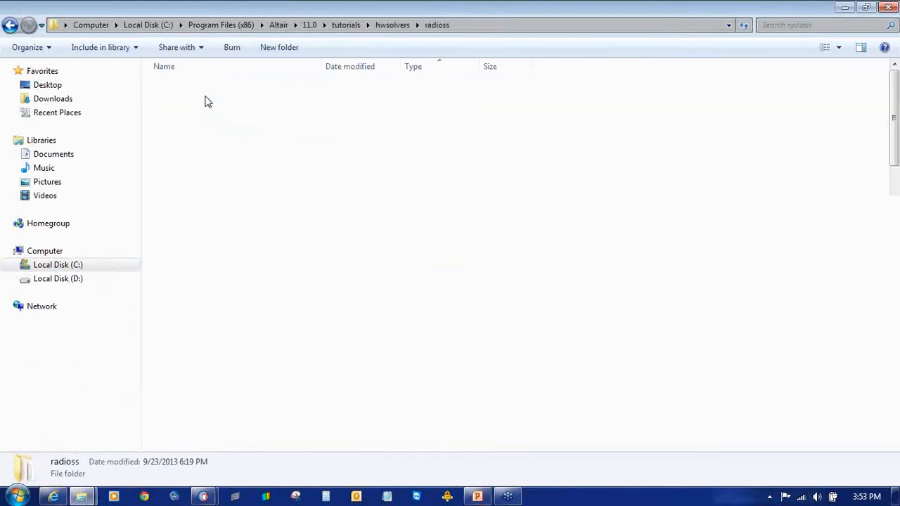
pyautogui.doubleClick(206, 99)
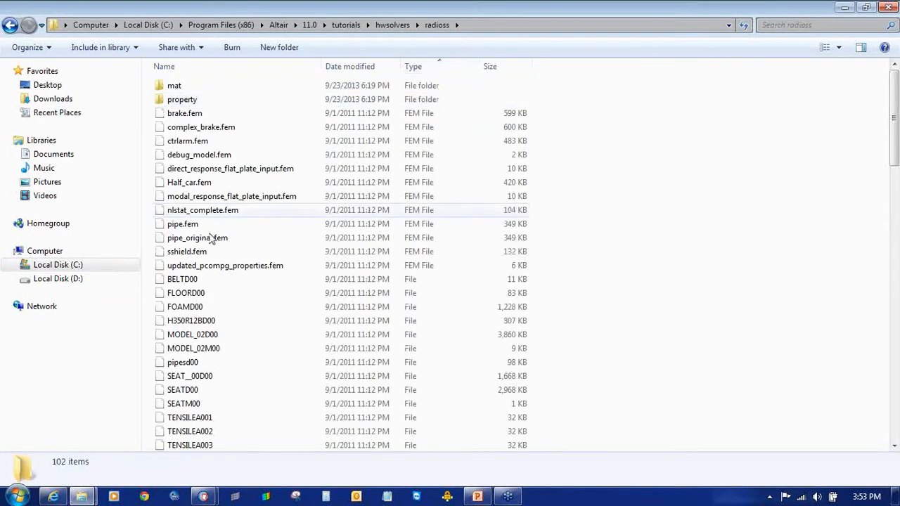
# Open sourceFileTABLED1 in Excel and examine the two columns of table data.
pyautogui.click(194, 251)
pyautogui.scroll(-7, 206, 260)
pyautogui.scroll(-18, 206, 260)
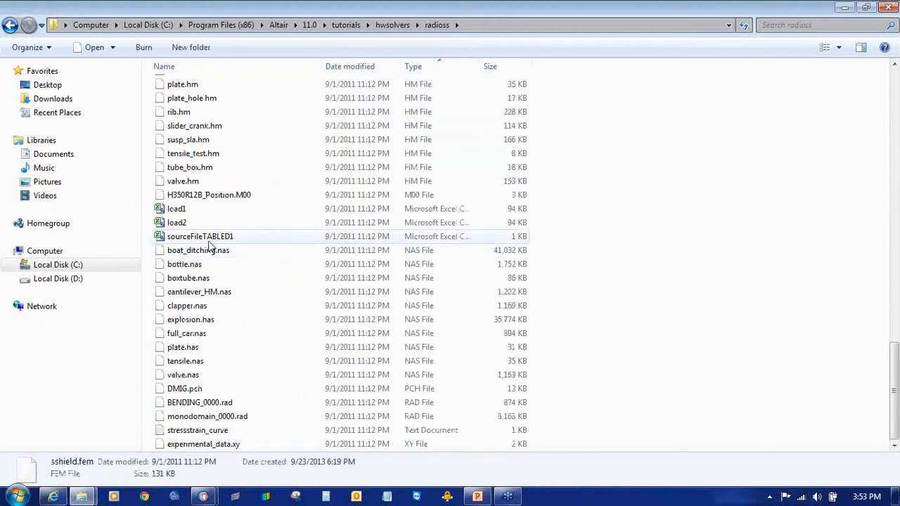
pyautogui.click(211, 242)
pyautogui.doubleClick(211, 241)
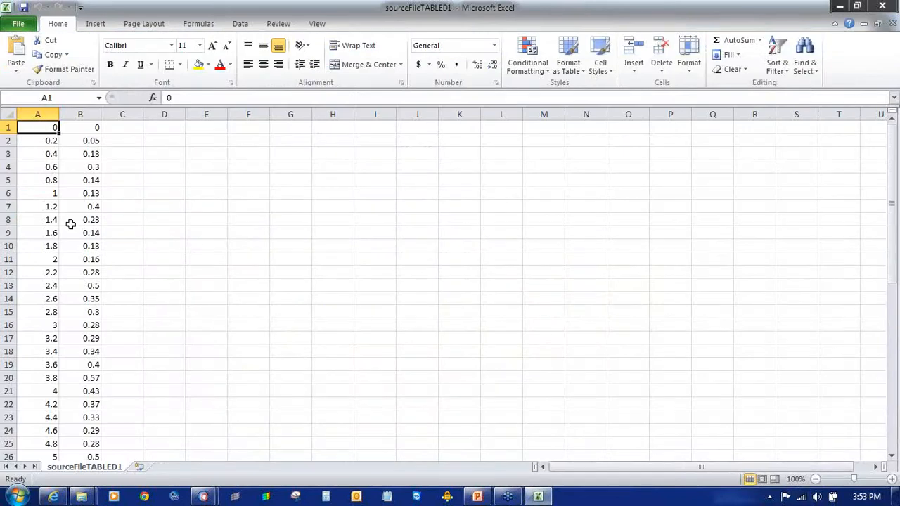
pyautogui.scroll(-9, 56, 277)
pyautogui.scroll(-4, 56, 278)
pyautogui.scroll(13, 55, 274)
pyautogui.scroll(-6, 92, 249)
pyautogui.scroll(6, 92, 247)
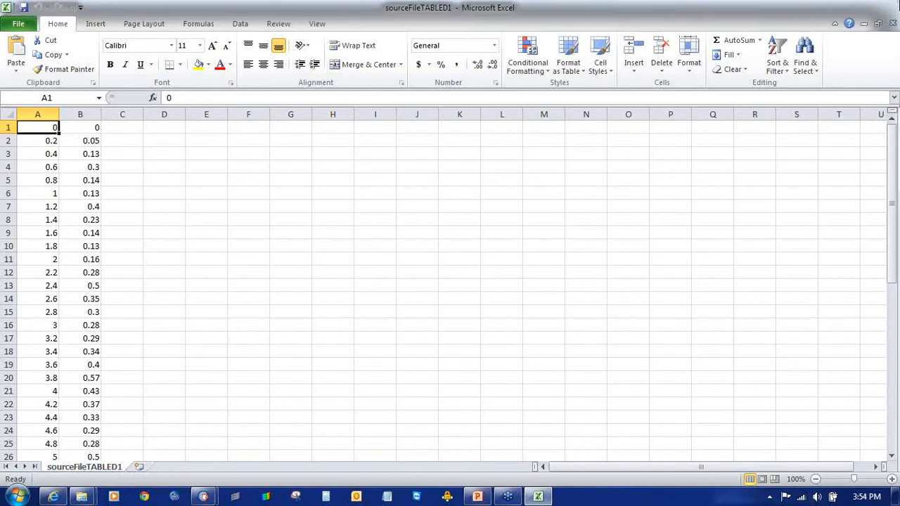
# Close the spreadsheet, exit the TABLED1 import dialog and return to the HyperMesh model.
pyautogui.click(889, 6)
pyautogui.click(244, 480)
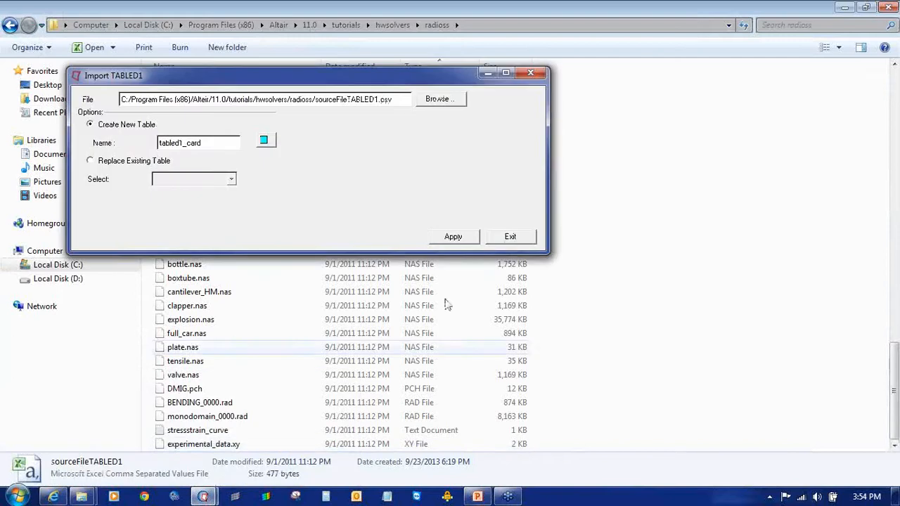
pyautogui.click(510, 234)
pyautogui.click(205, 497)
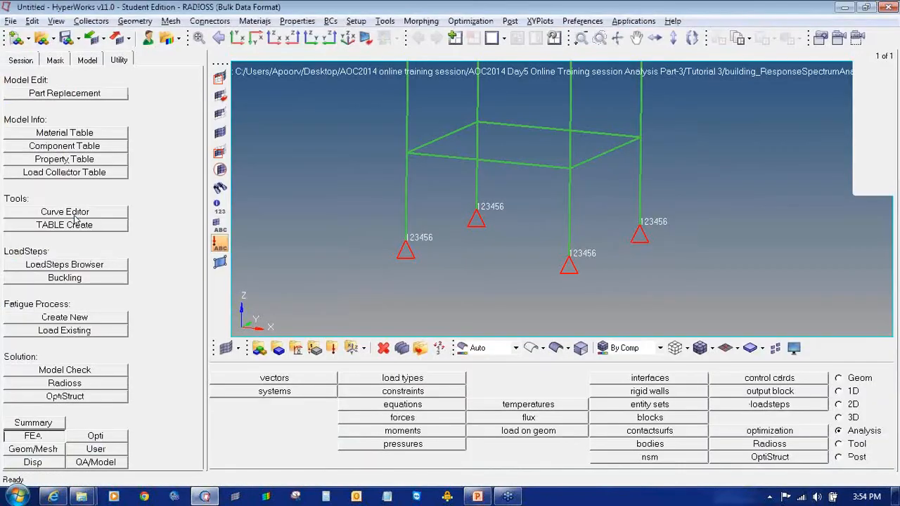
# Open the existing tabled1_card in the TABLED1 create/edit table tool and look through its X and Y values.
pyautogui.click(77, 225)
pyautogui.click(120, 126)
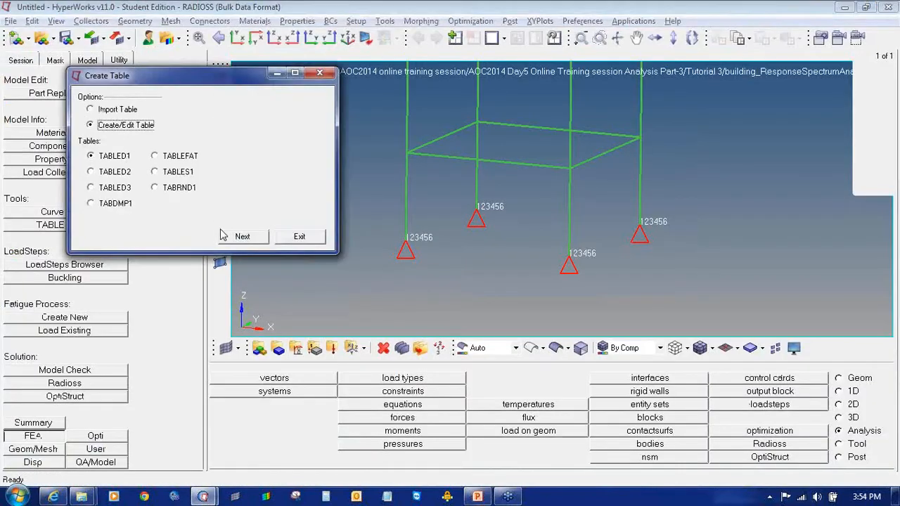
pyautogui.click(242, 237)
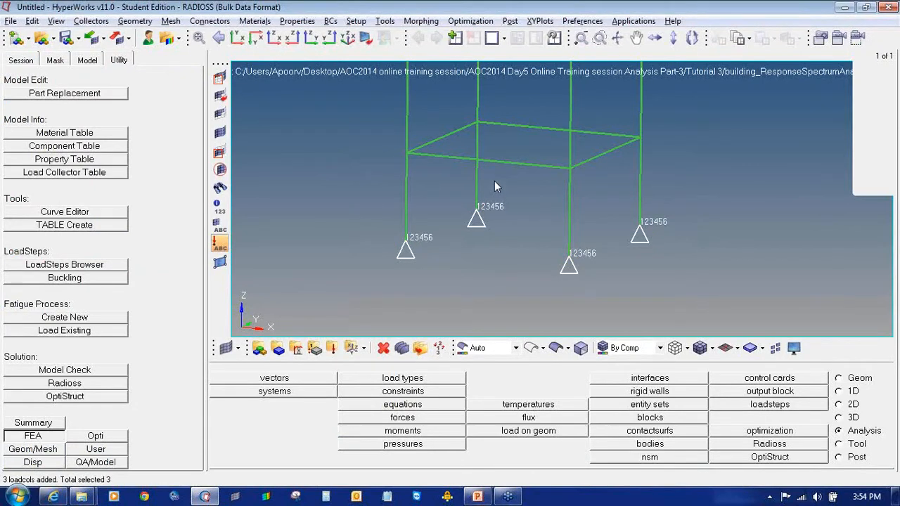
pyautogui.click(325, 167)
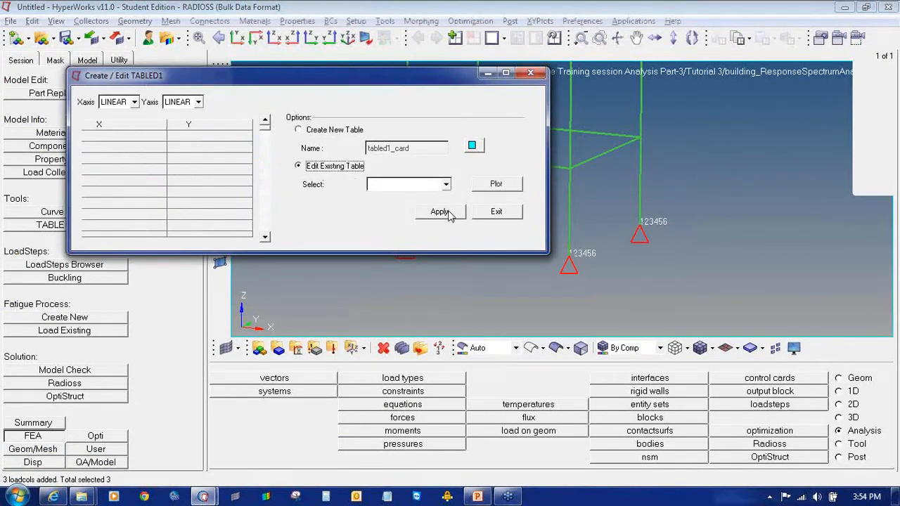
pyautogui.click(446, 184)
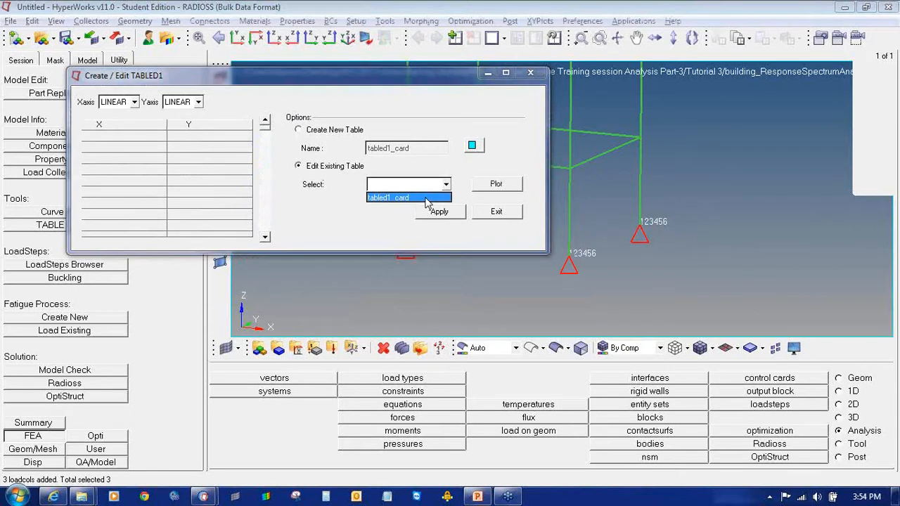
pyautogui.click(424, 199)
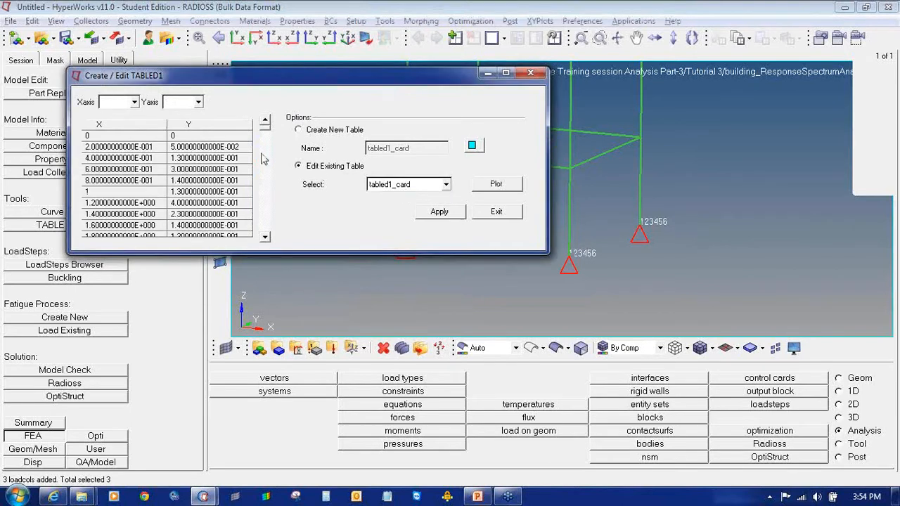
pyautogui.click(265, 238)
pyautogui.click(264, 239)
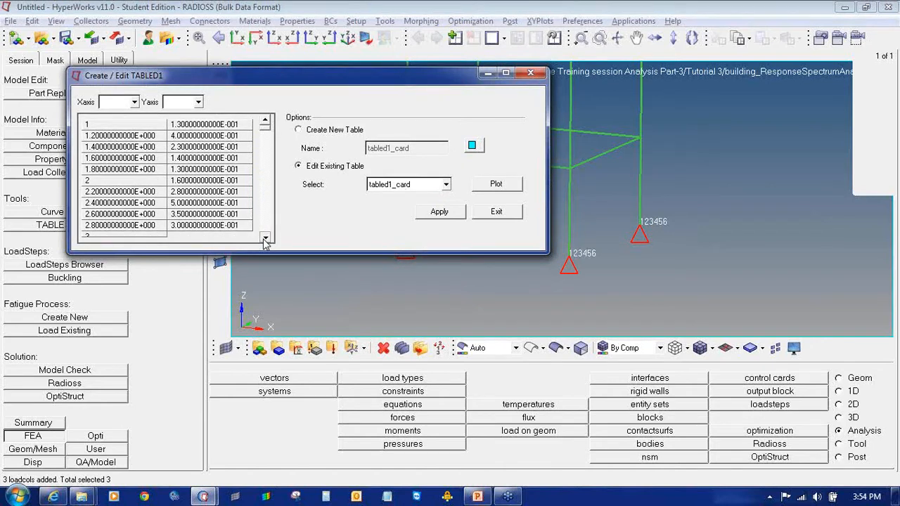
# Plot the tabled1_card curve to inspect it, and exit the plot and the table editor.
pyautogui.click(499, 183)
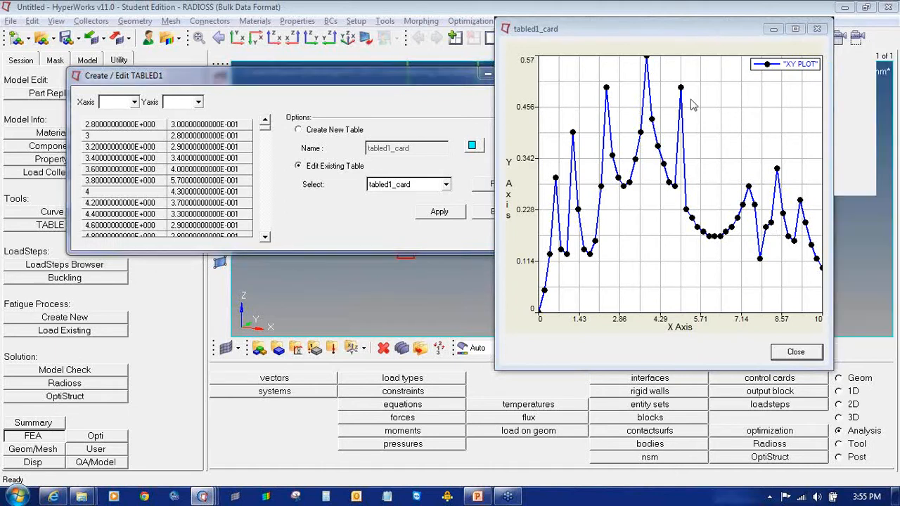
pyautogui.click(719, 37)
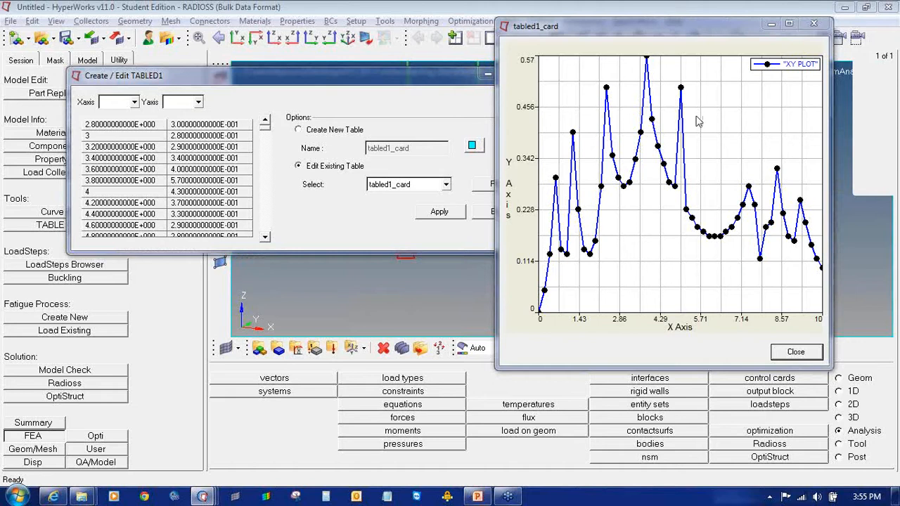
pyautogui.click(819, 26)
pyautogui.click(490, 211)
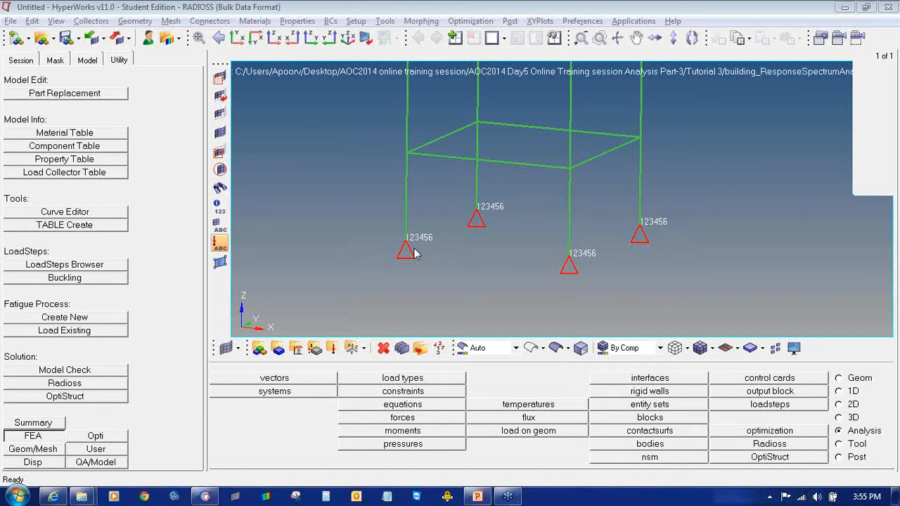
# Create a load collector named dti_card with the DTI card image and open its card for editing.
pyautogui.click(333, 348)
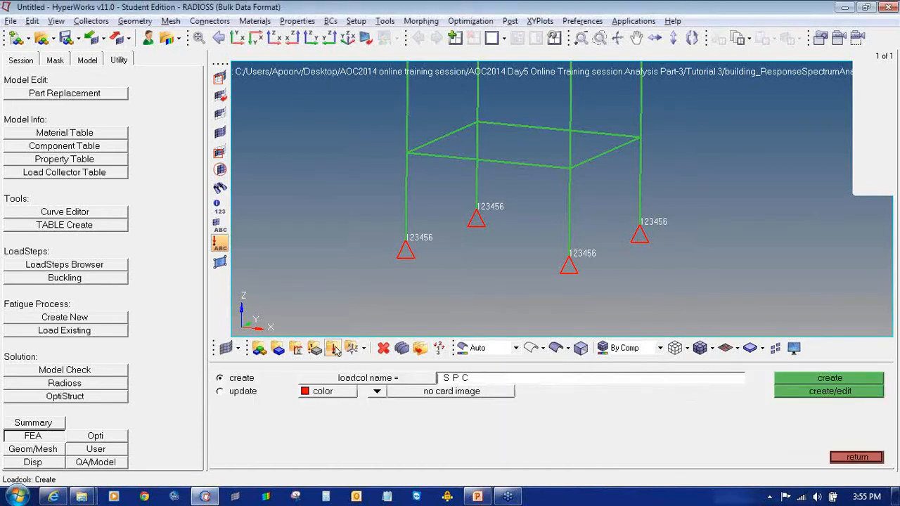
pyautogui.click(482, 384)
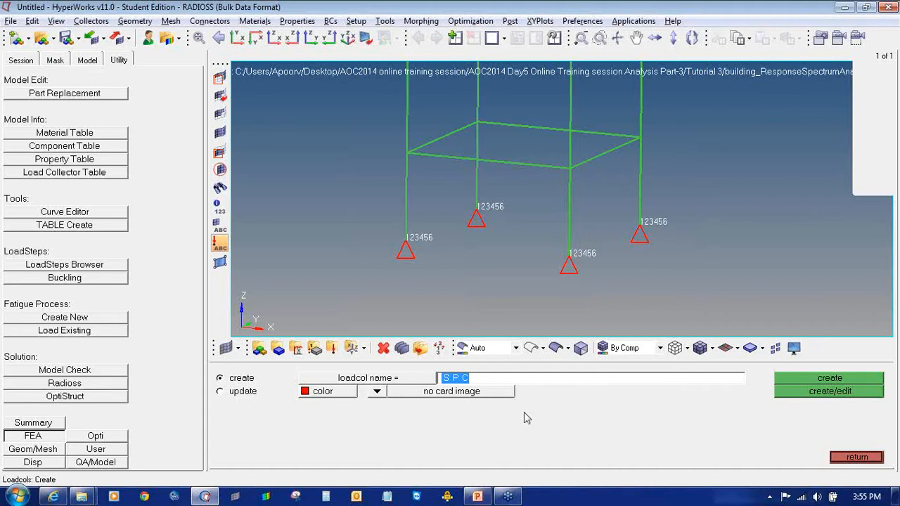
pyautogui.write('dti_card')
pyautogui.click(378, 392)
pyautogui.click(382, 392)
pyautogui.click(422, 392)
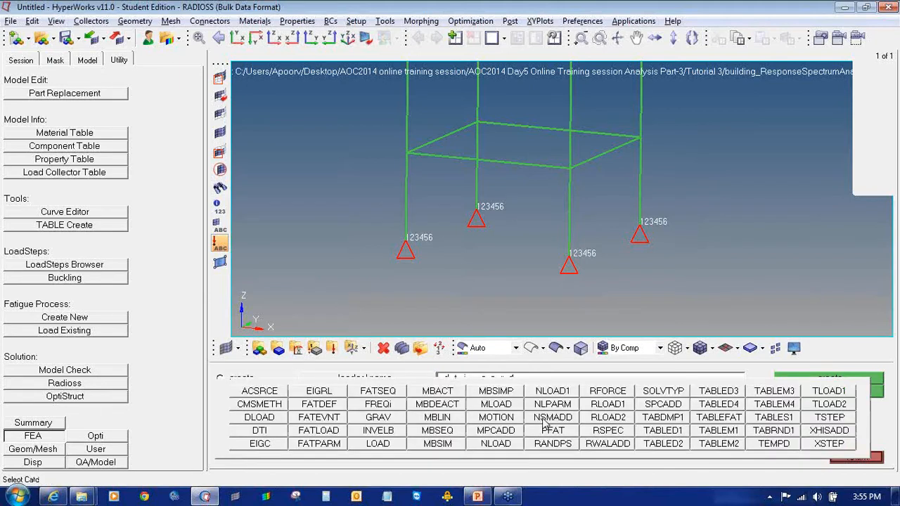
pyautogui.click(279, 434)
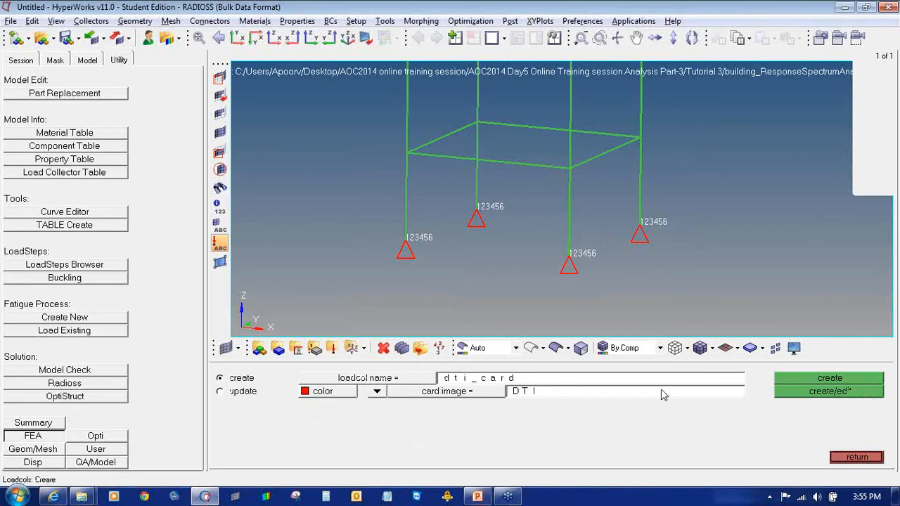
pyautogui.click(786, 395)
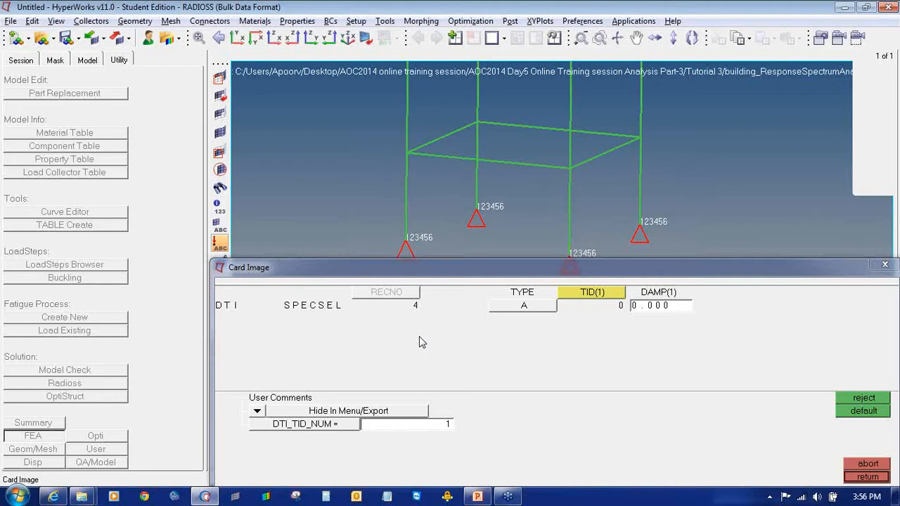
# In the DTI card, reference tabled1_card as TID(1), set DAMP(1) to 0.020 and close the load collector settings.
pyautogui.click(582, 298)
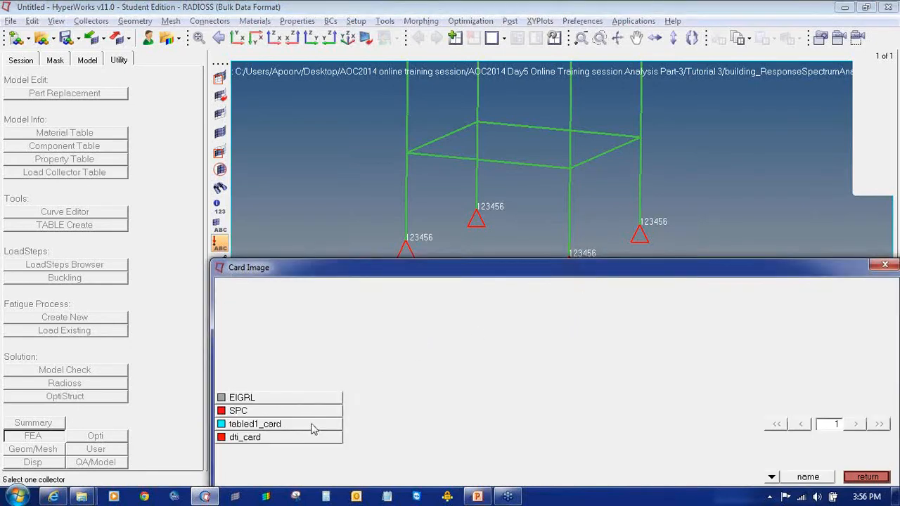
pyautogui.click(315, 427)
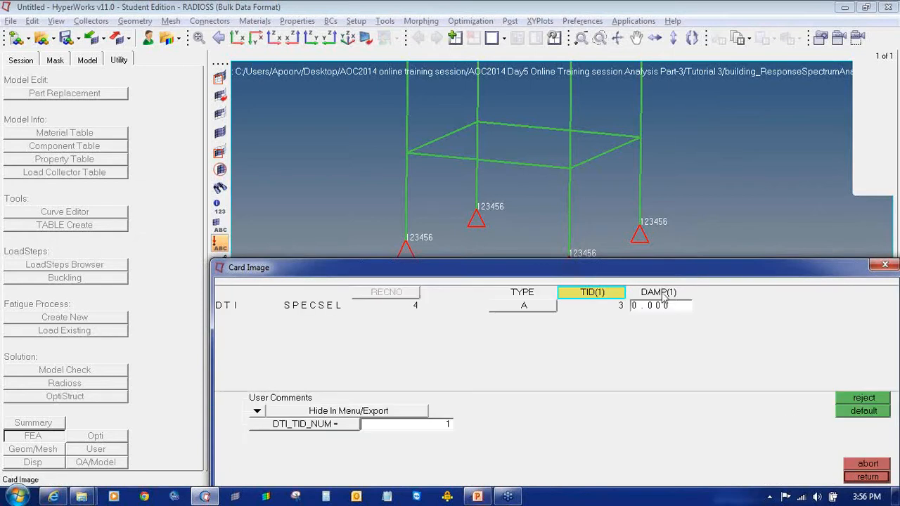
pyautogui.click(592, 301)
pyautogui.click(298, 425)
pyautogui.doubleClick(655, 307)
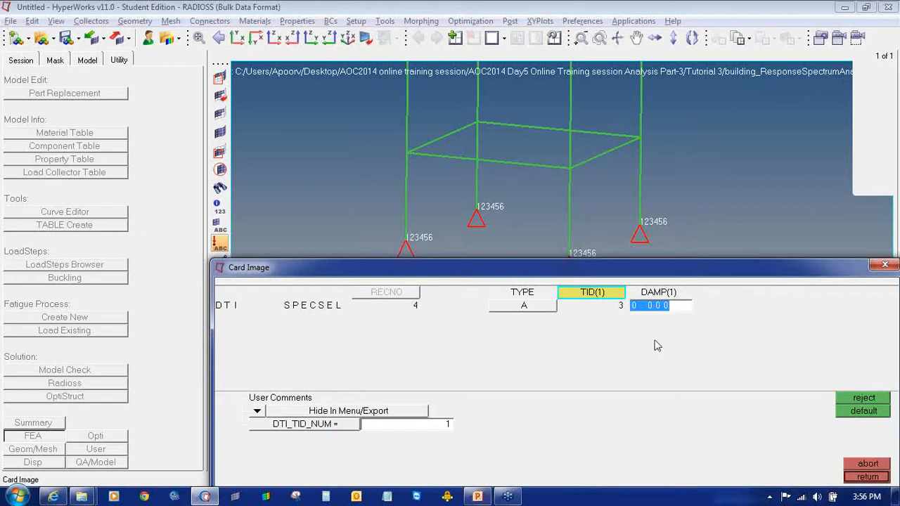
pyautogui.write('0.020')
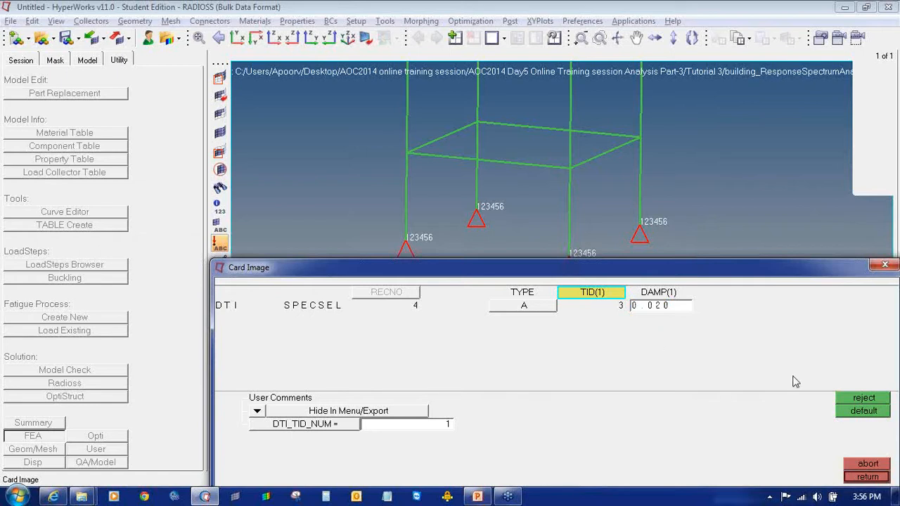
pyautogui.click(868, 477)
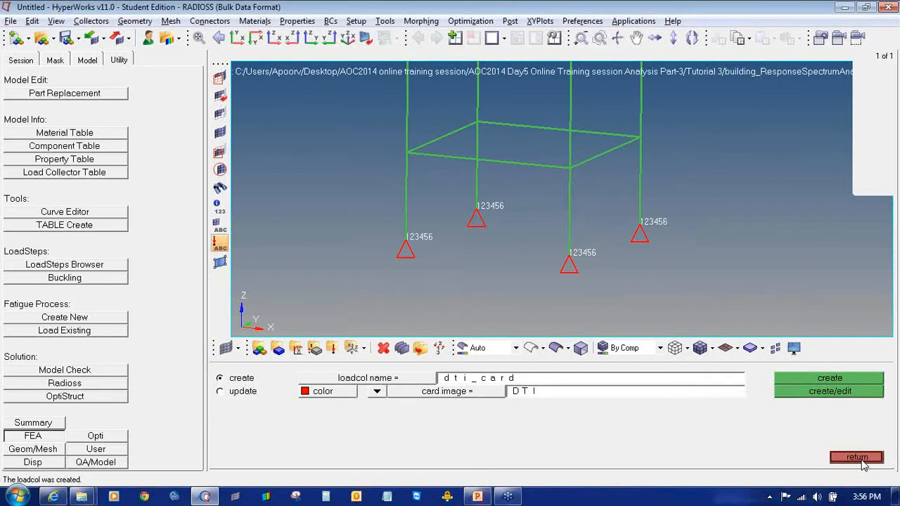
pyautogui.click(859, 460)
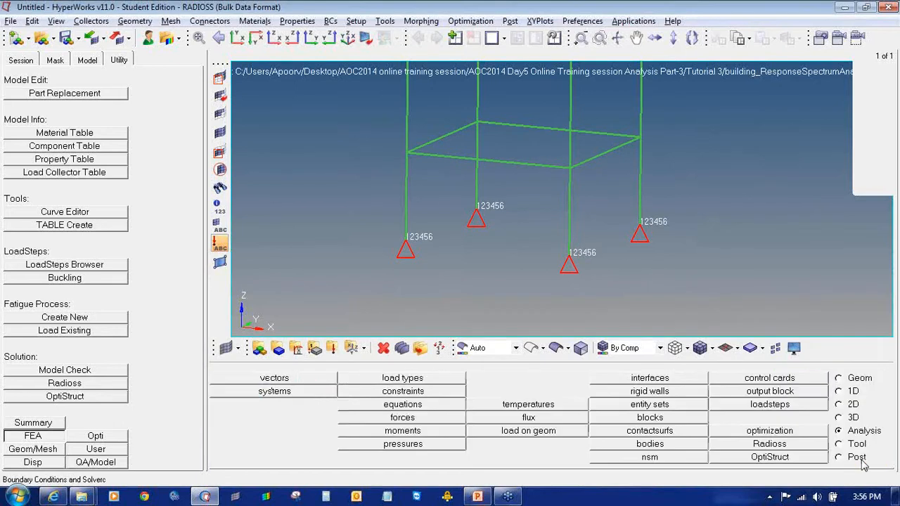
# Review the load collectors in the model tree, and create rspec_card with the RSPEC card image, opening its card for editing.
pyautogui.click(87, 60)
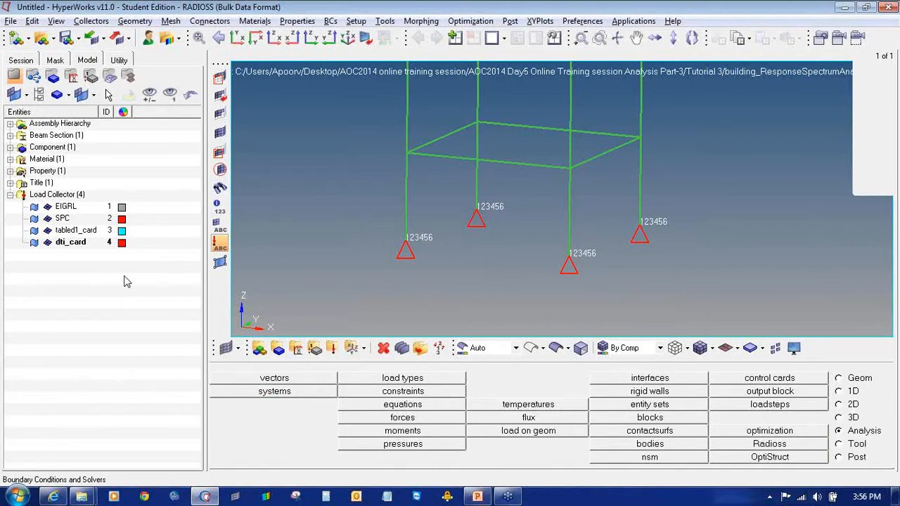
pyautogui.click(333, 347)
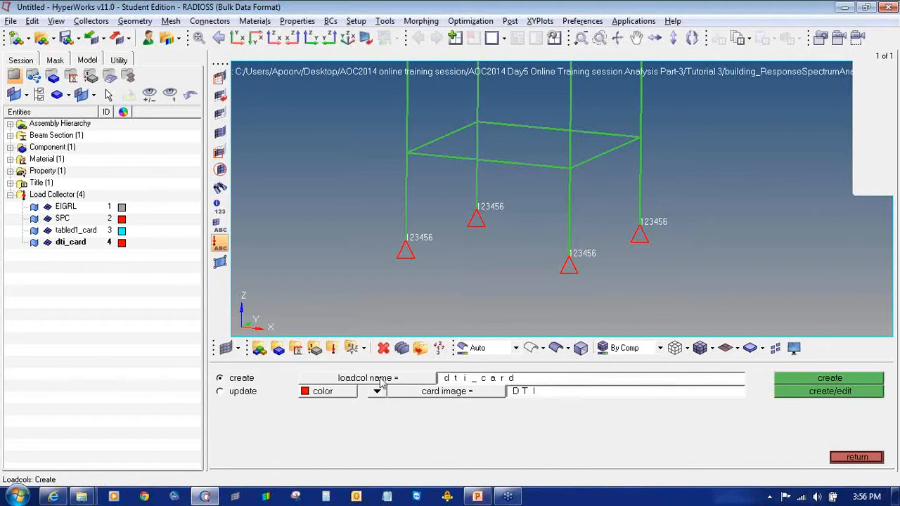
pyautogui.click(509, 381)
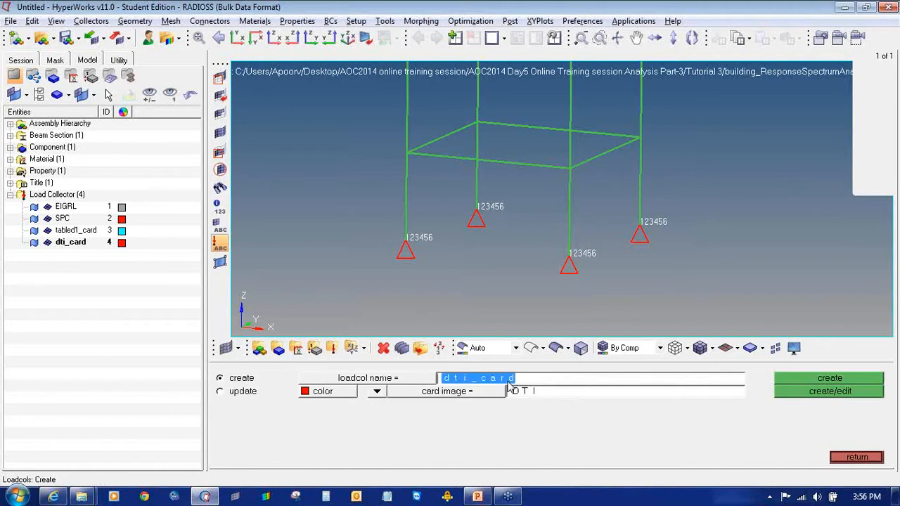
pyautogui.write('r_')
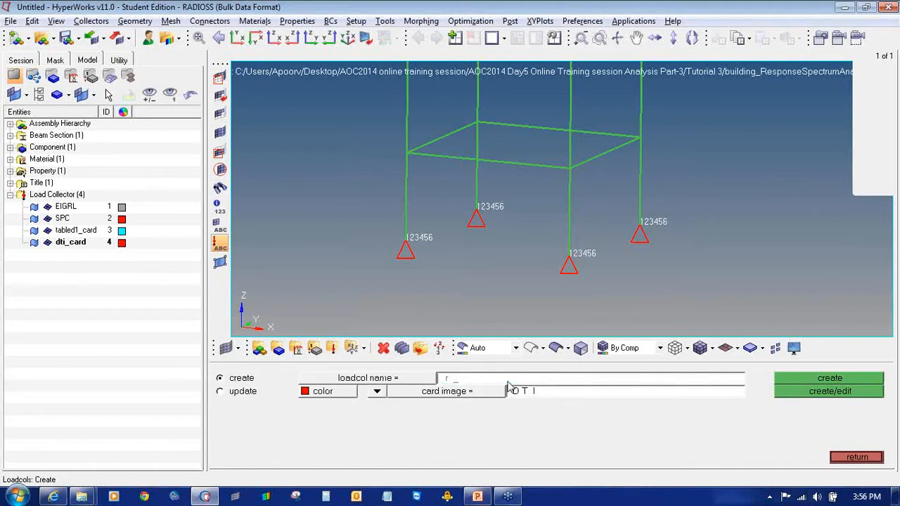
pyautogui.write('epec')
pyautogui.press('BackSpace')
pyautogui.press('BackSpace')
pyautogui.press('BackSpace')
pyautogui.write('pac')
pyautogui.write('card')
pyautogui.click(489, 391)
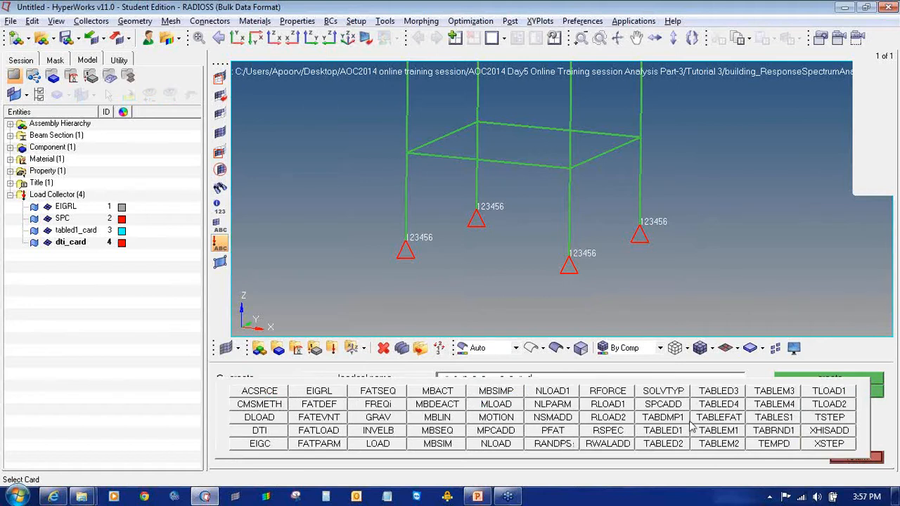
pyautogui.click(616, 435)
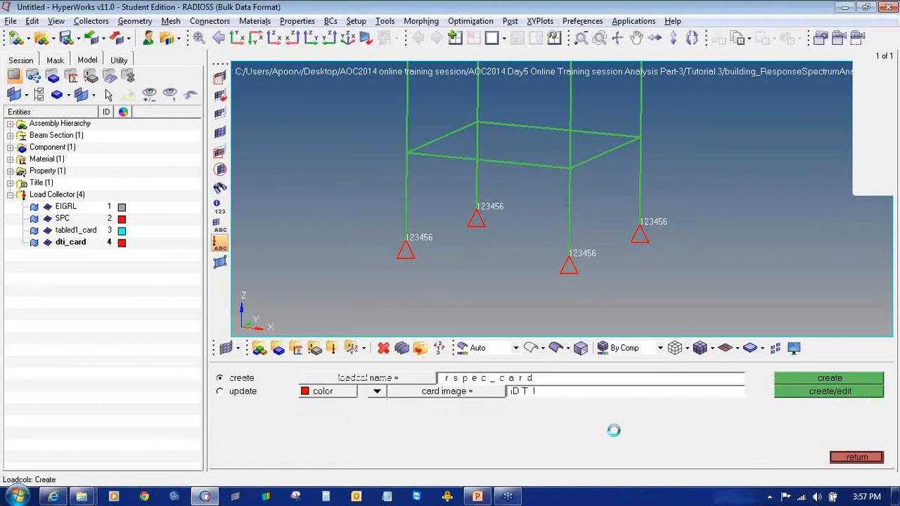
pyautogui.click(798, 395)
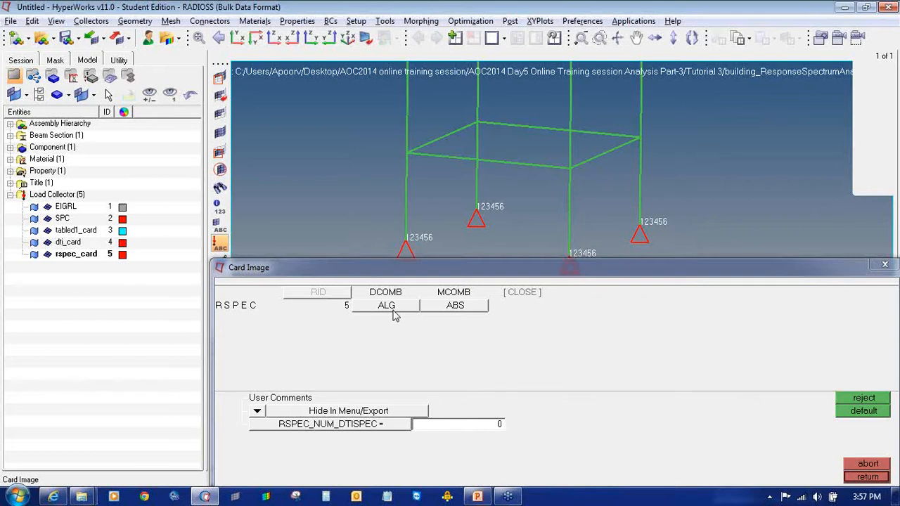
# In the RSPEC card, set the modal combination MCOMB to SRSS and enable the CLOSE parameter at 1.000.
pyautogui.click(439, 310)
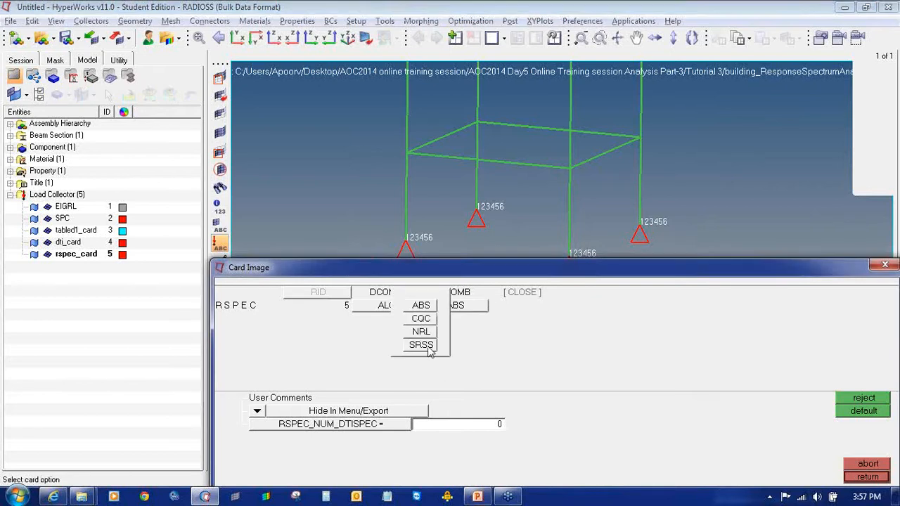
pyautogui.click(428, 347)
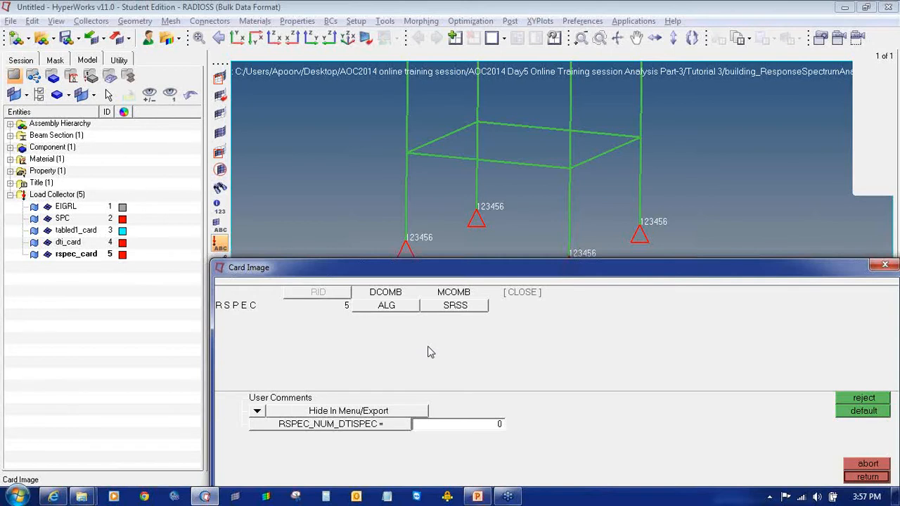
pyautogui.click(517, 295)
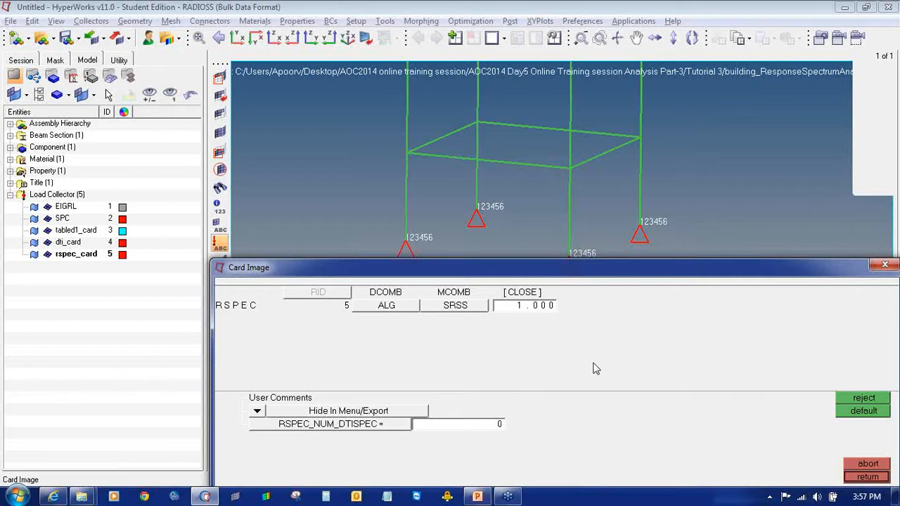
# Set RSPEC_NUM_DTISPEC to 1 and assign dti_card as DTISPEC(1) in the RSPEC card.
pyautogui.click(497, 426)
pyautogui.write('1')
pyautogui.press('Return')
pyautogui.click(309, 325)
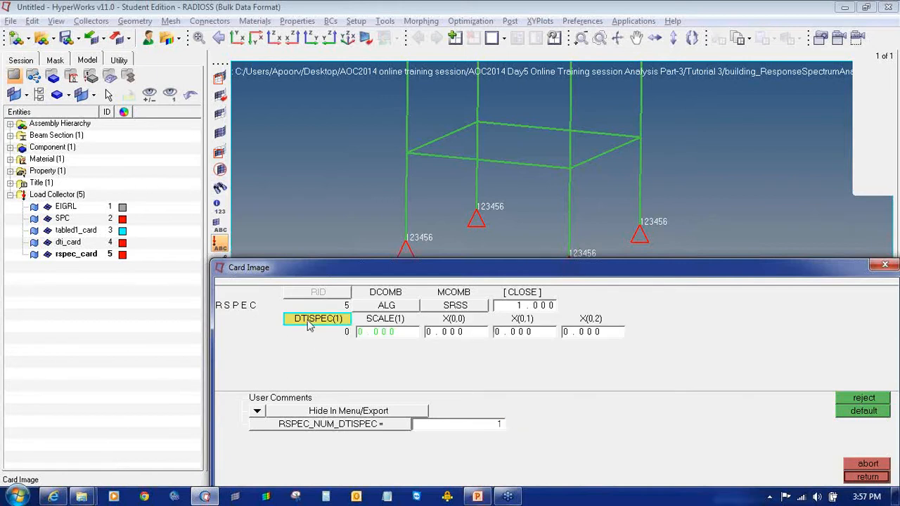
pyautogui.click(309, 324)
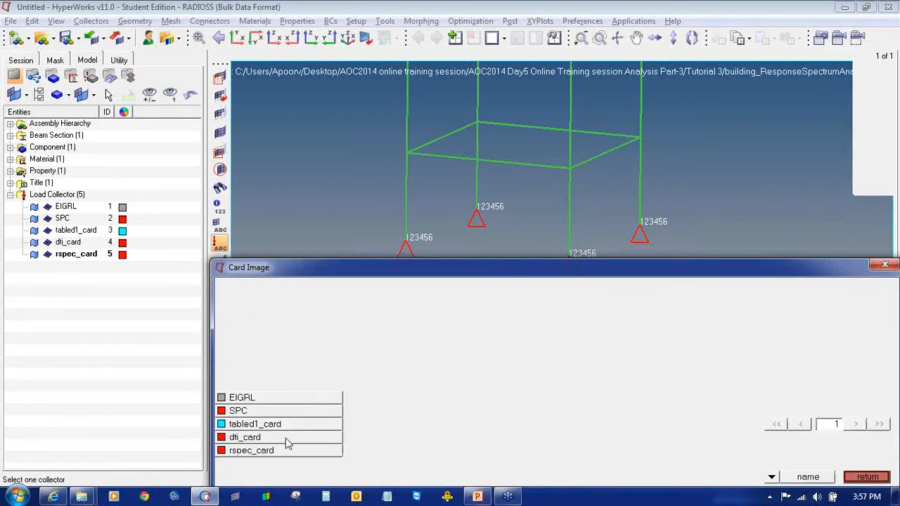
pyautogui.click(287, 439)
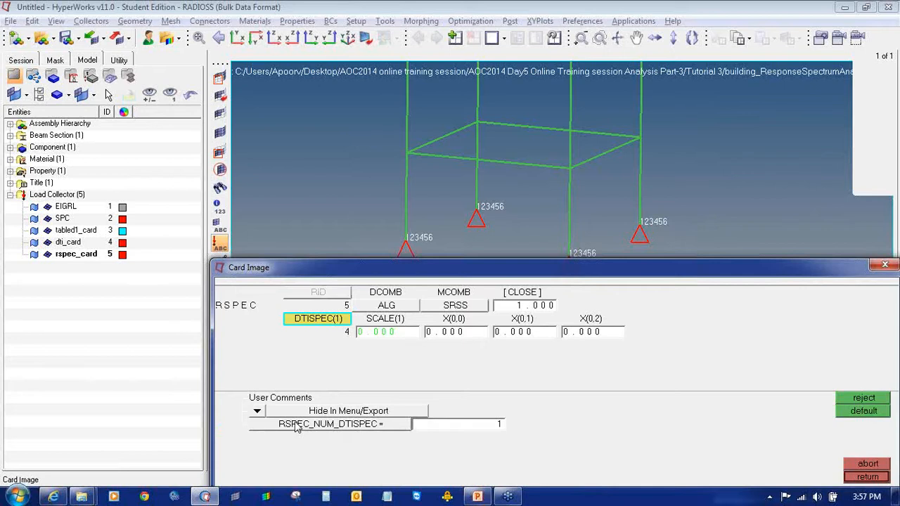
# Set the SCALE(1) factor of the RSPEC card to 9800.
pyautogui.click(380, 332)
pyautogui.write('9800')
pyautogui.press('Return')
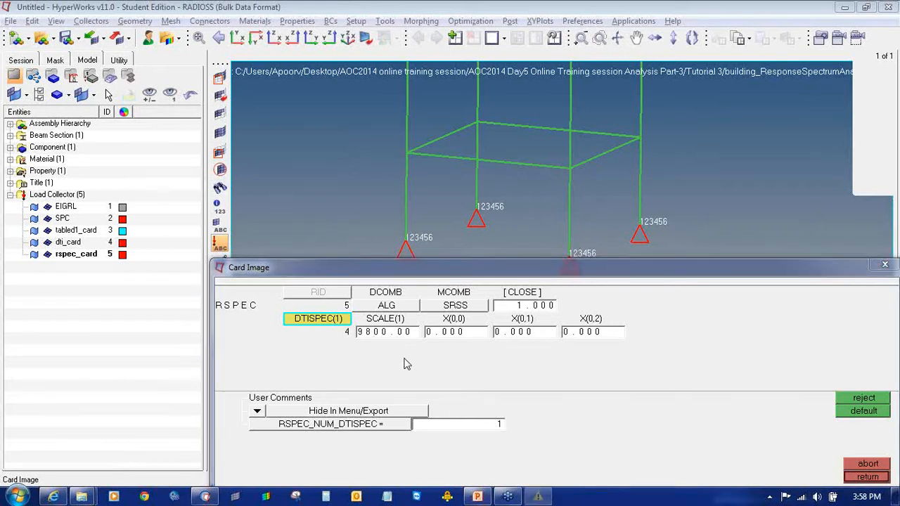
pyautogui.click(478, 219)
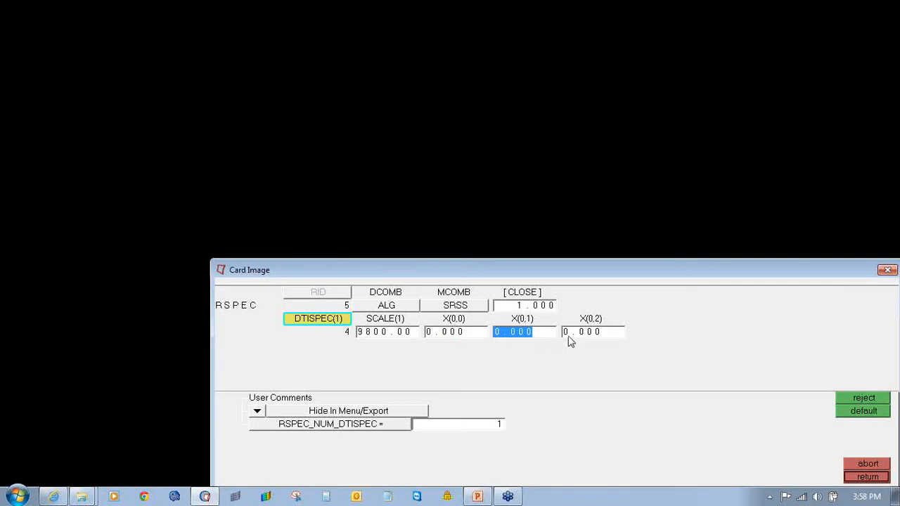
# Set the X(0,2) component of the RSPEC card to 1 and close the card and load collector settings.
pyautogui.write('1')
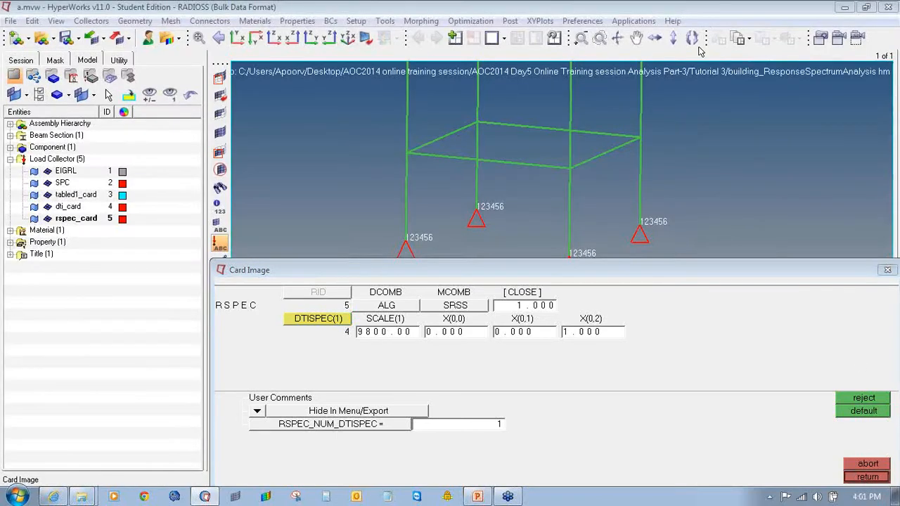
pyautogui.click(866, 477)
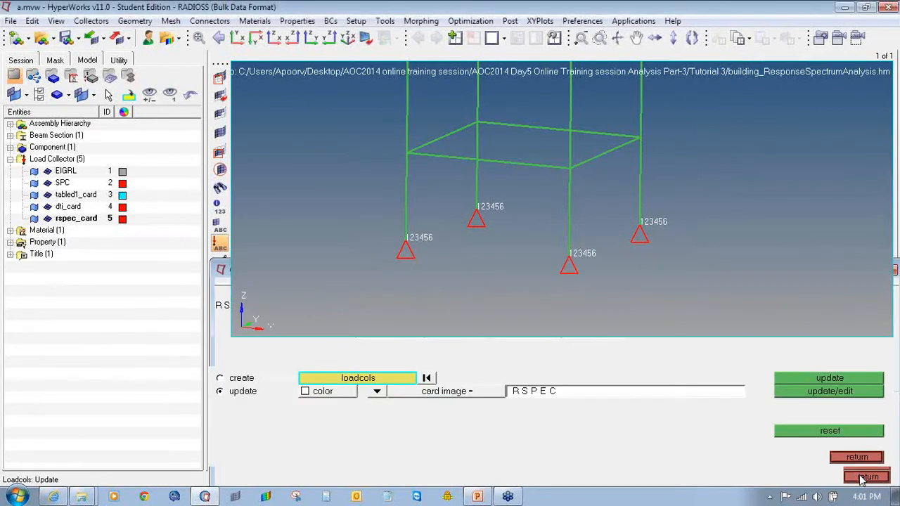
pyautogui.click(861, 461)
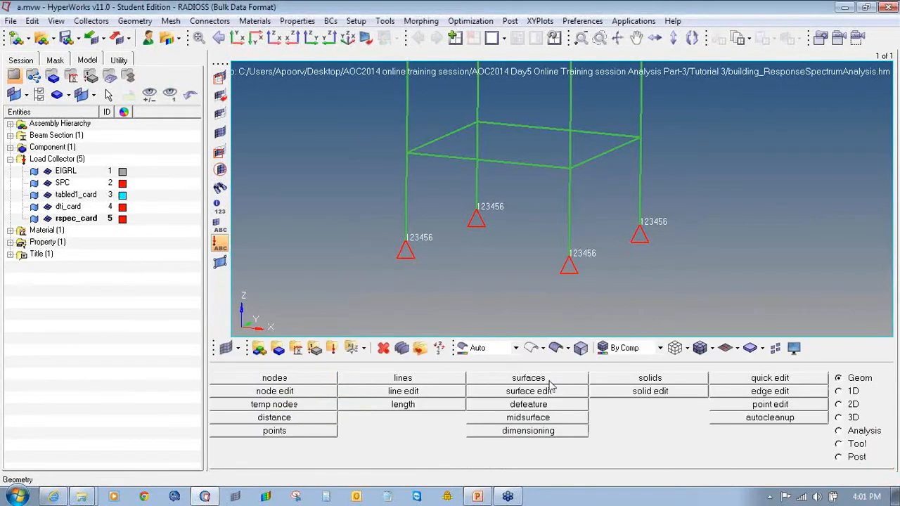
# Create a load collector named tabdmpl_card with the TABDMP1 card image and open its card for editing.
pyautogui.scroll(-1, 500, 234)
pyautogui.scroll(-2, 501, 234)
pyautogui.keyDown('ctrl'); pyautogui.moveTo(501, 234); pyautogui.dragTo(498, 284, button='right'); pyautogui.keyUp('ctrl')
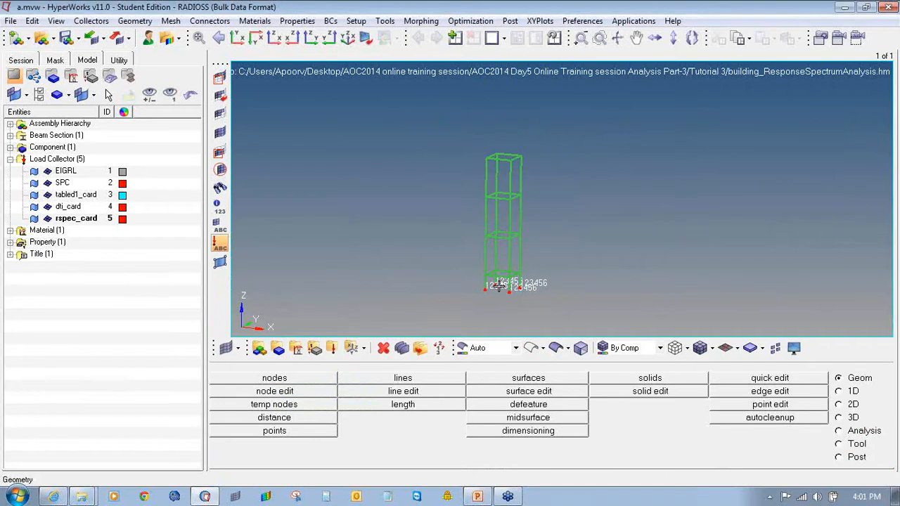
pyautogui.click(332, 347)
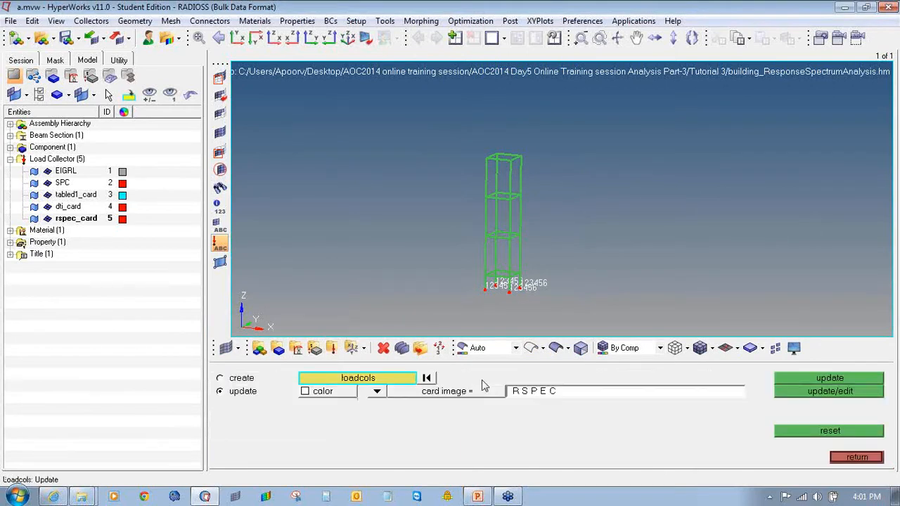
pyautogui.click(236, 378)
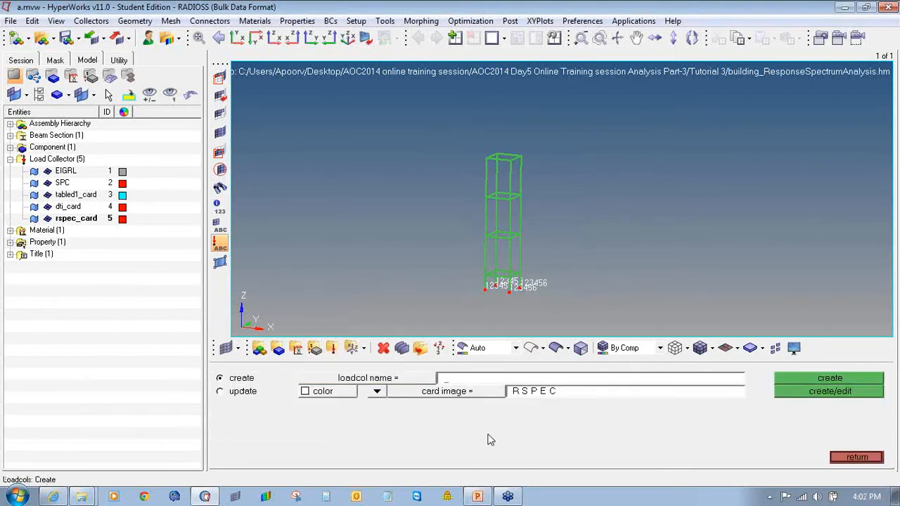
pyautogui.write('tabdmp1_card')
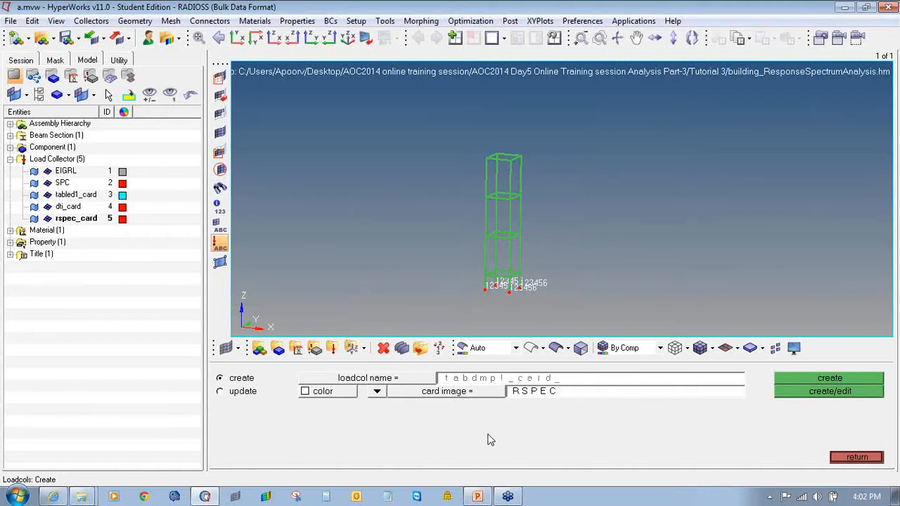
pyautogui.click(447, 391)
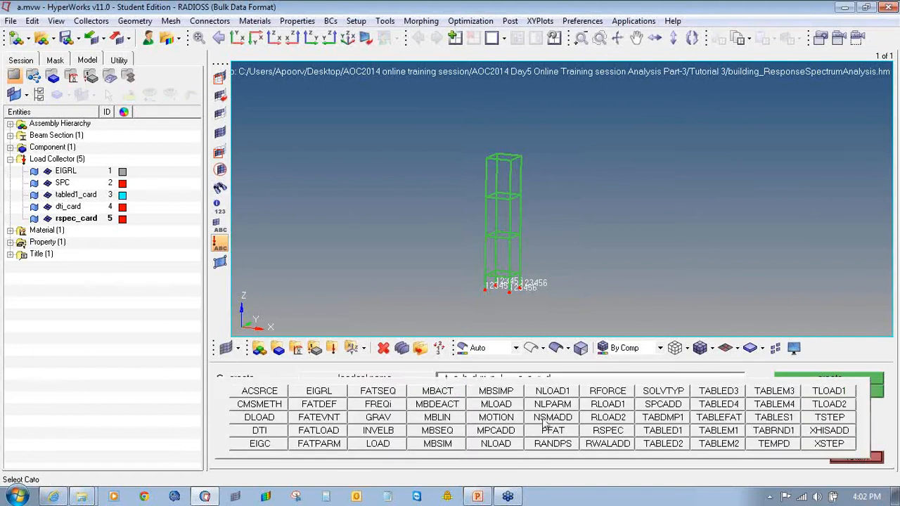
pyautogui.click(658, 420)
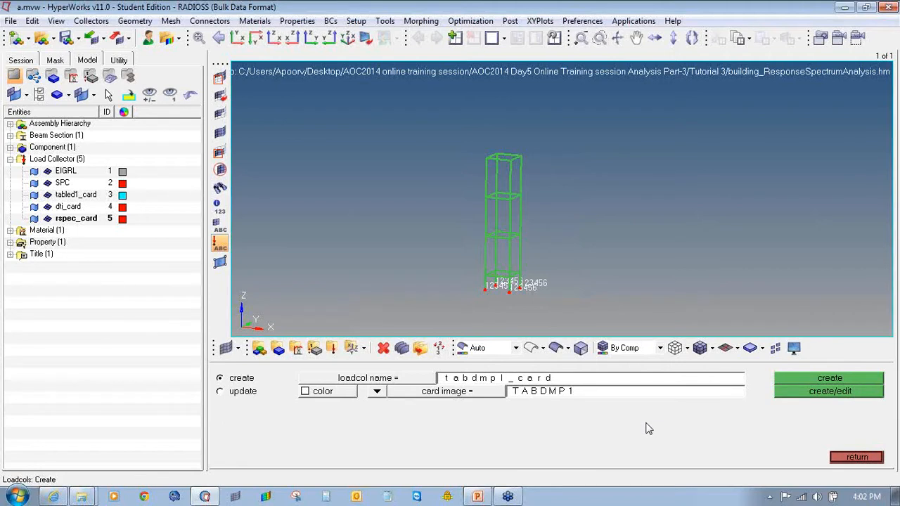
pyautogui.click(854, 380)
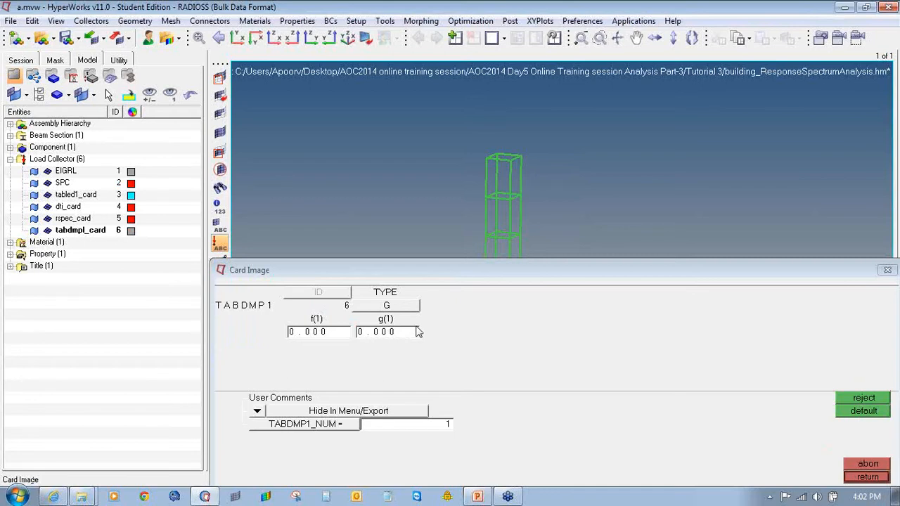
# In the TABDMP1 card, set the damping TYPE to CRIT and TABDMP1_NUM to 2.
pyautogui.click(408, 305)
pyautogui.click(364, 322)
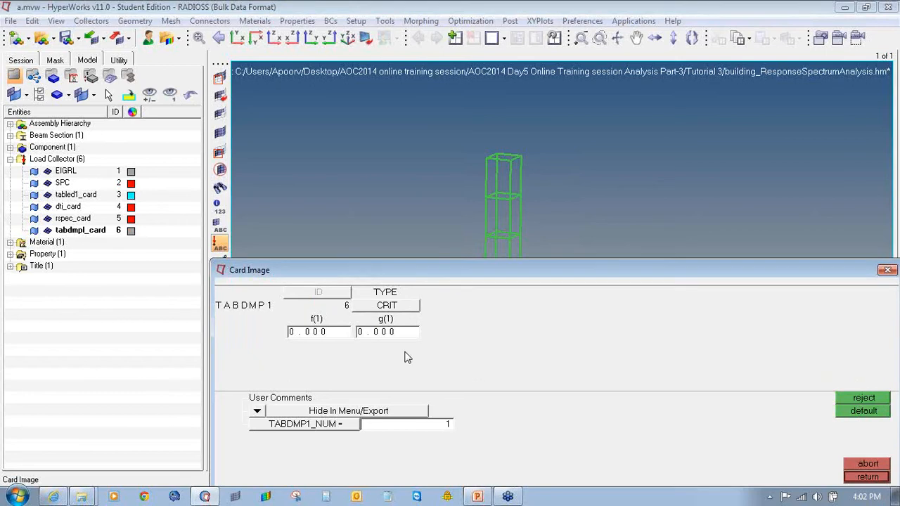
pyautogui.click(425, 424)
pyautogui.write('2')
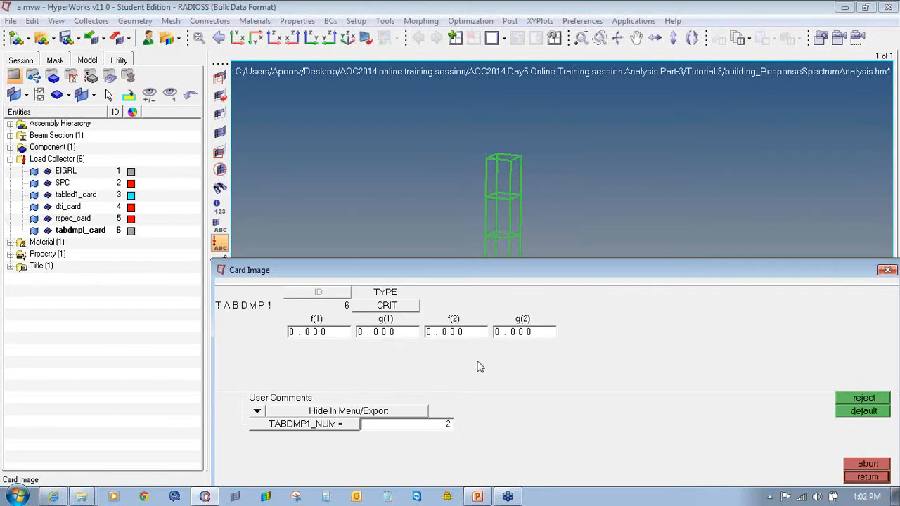
# Fill the TABDMP1 table with g(1) 0.020, f(2) 50 and g(2) 0.020, and finish the load collector.
pyautogui.click(382, 336)
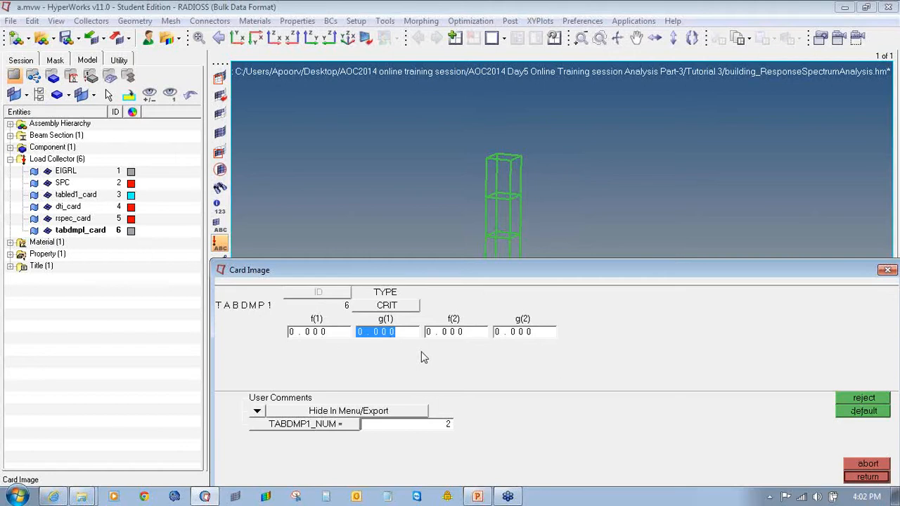
pyautogui.write('0.020')
pyautogui.click(468, 333)
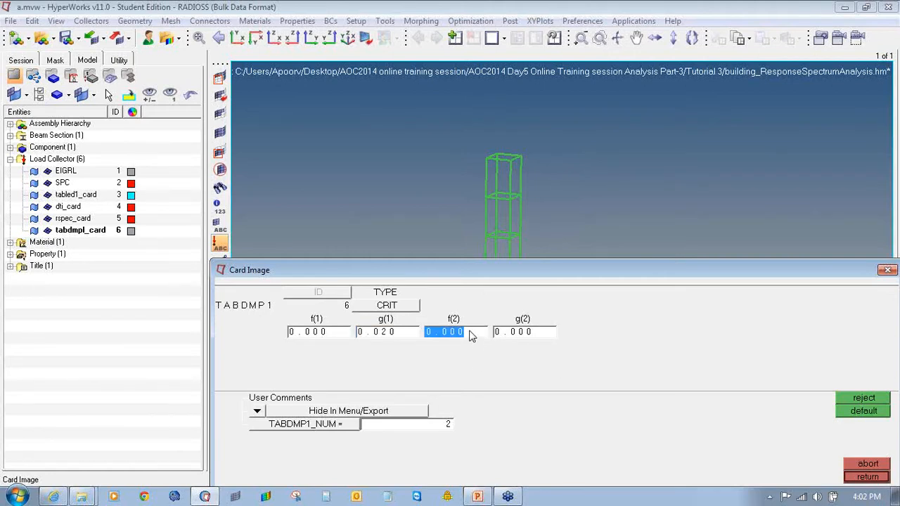
pyautogui.write('50.000')
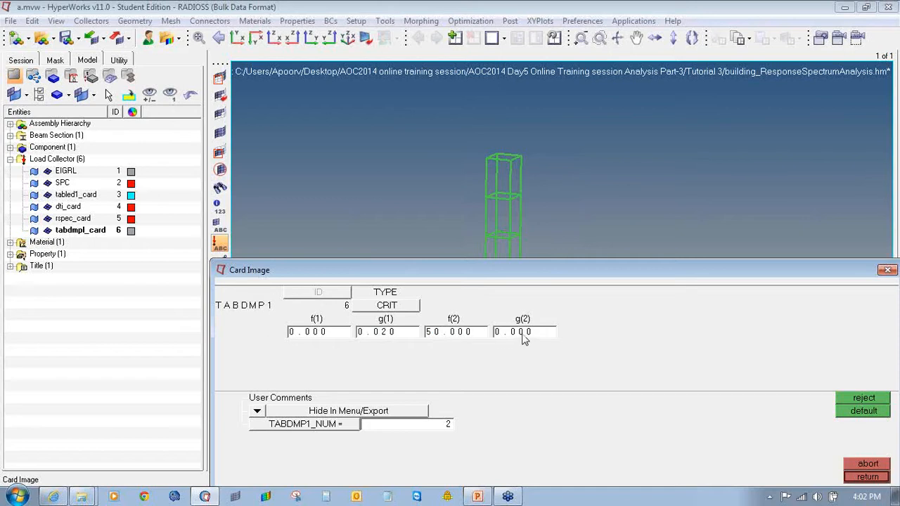
pyautogui.click(524, 339)
pyautogui.write('0.020')
pyautogui.click(864, 477)
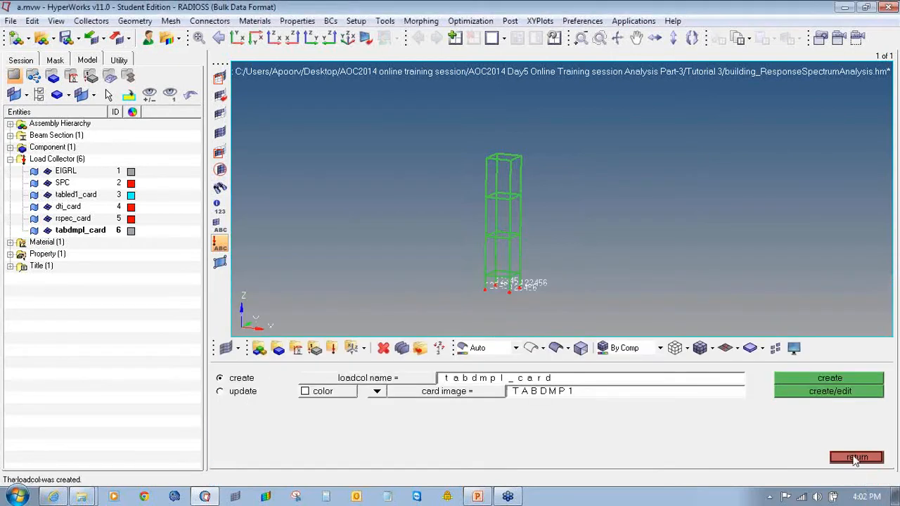
pyautogui.click(856, 458)
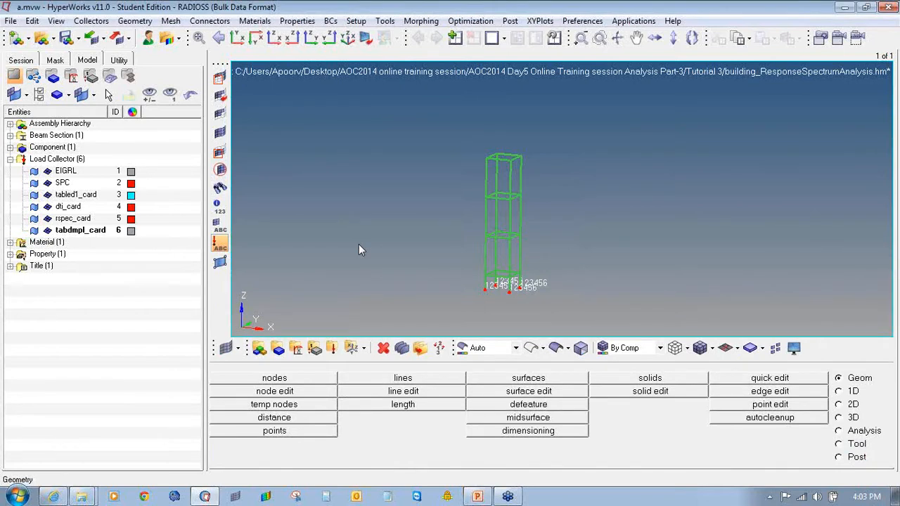
# Open the PARAM control card, enable the COUPMASS parameter and set it to YES.
pyautogui.click(862, 432)
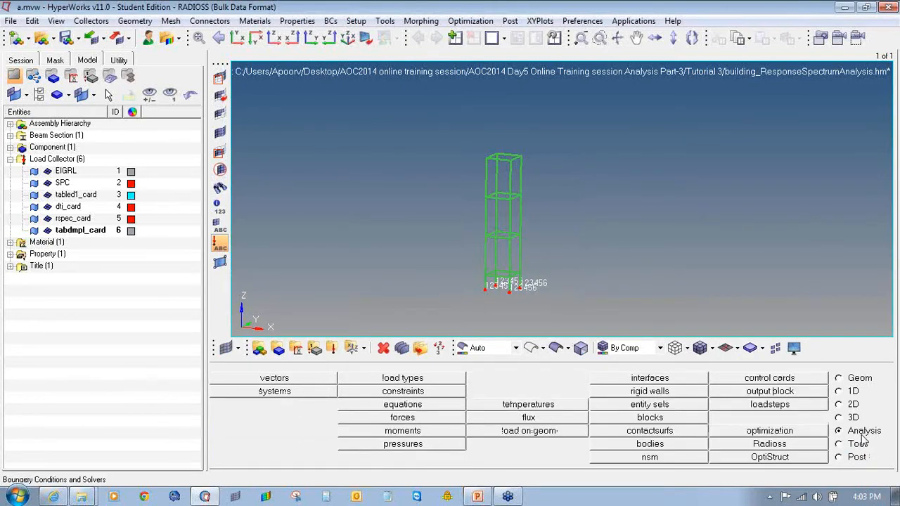
pyautogui.click(787, 379)
pyautogui.click(857, 453)
pyautogui.click(755, 452)
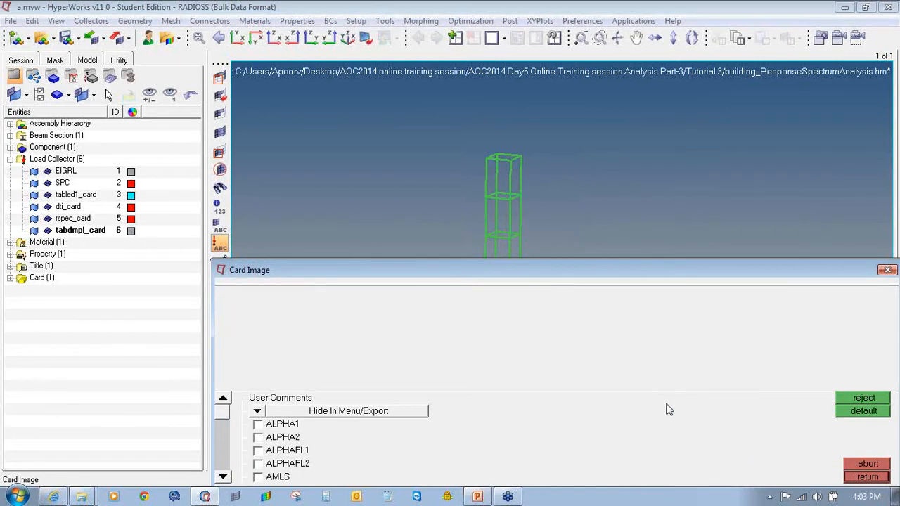
pyautogui.click(222, 478)
pyautogui.click(222, 478)
pyautogui.click(222, 477)
pyautogui.click(222, 477)
pyautogui.click(222, 477)
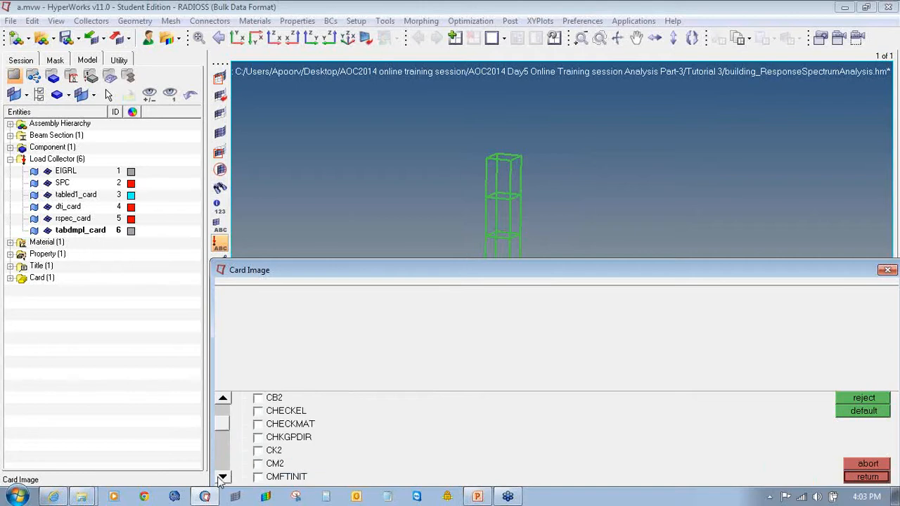
pyautogui.click(222, 477)
pyautogui.click(222, 477)
pyautogui.click(222, 477)
pyautogui.click(222, 477)
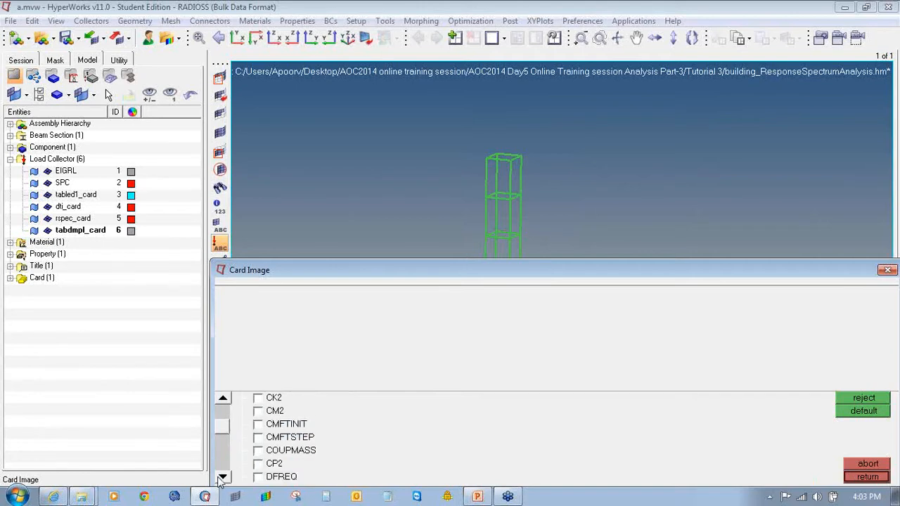
pyautogui.click(258, 451)
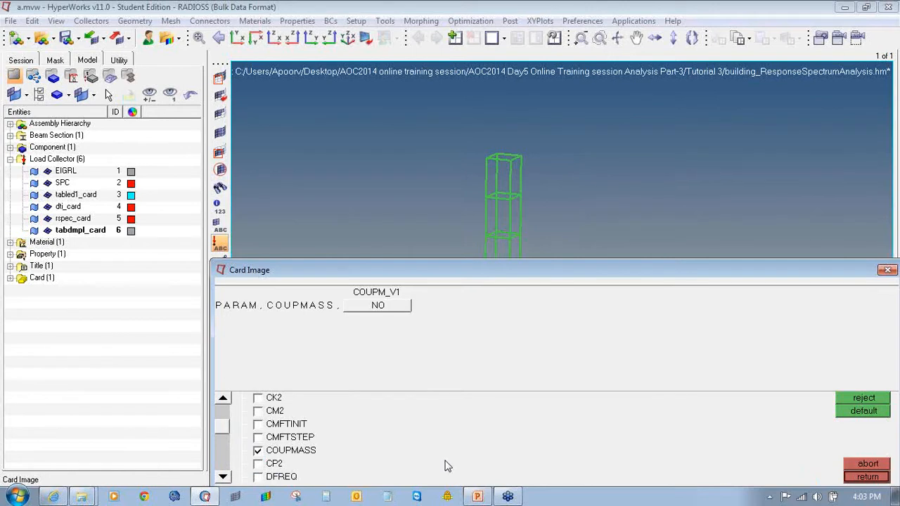
pyautogui.click(348, 314)
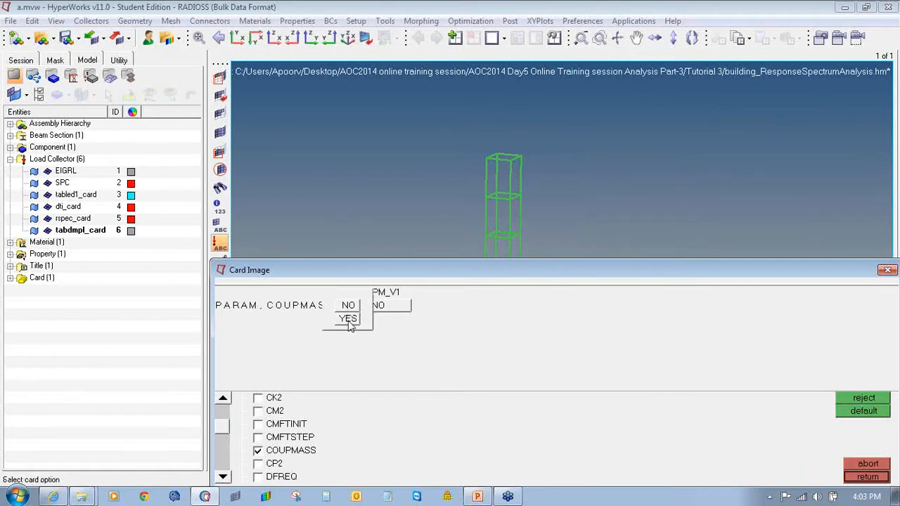
pyautogui.click(347, 319)
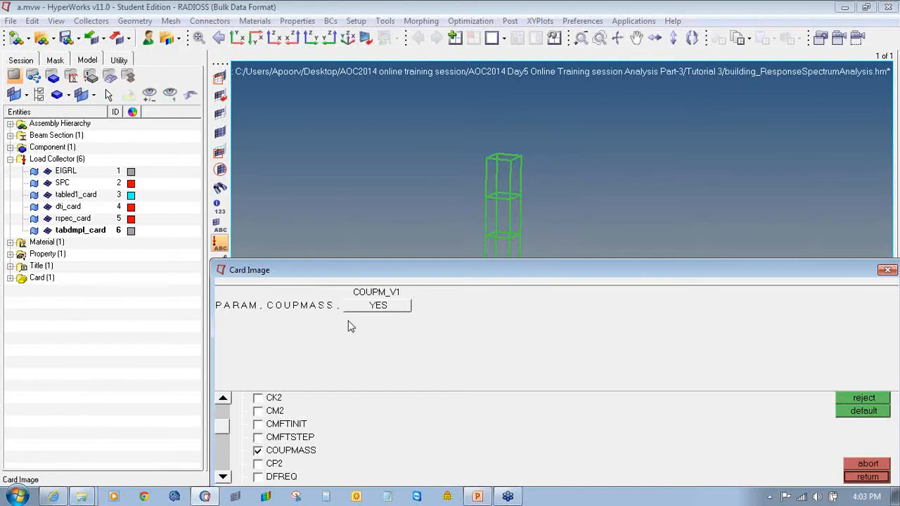
# Enable the EFFMASS parameter in the PARAM card, set it to YES and close the card.
pyautogui.click(223, 478)
pyautogui.click(224, 478)
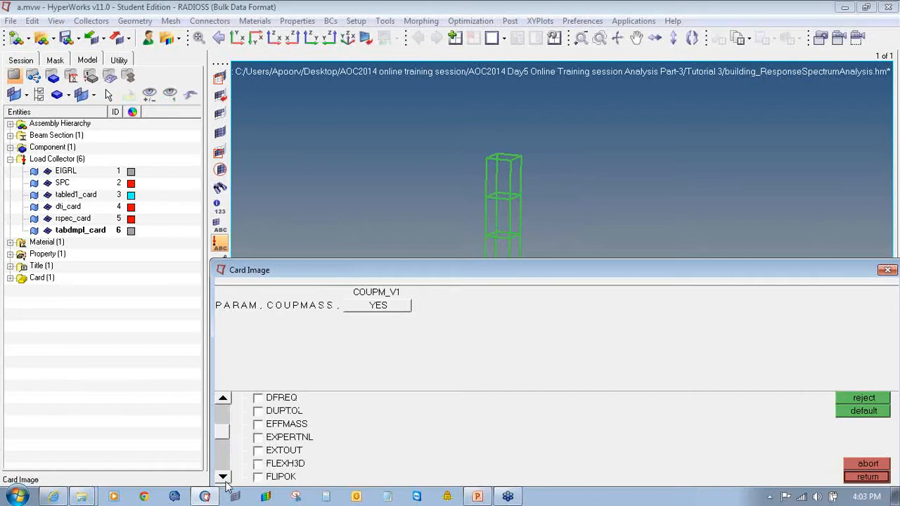
pyautogui.click(258, 424)
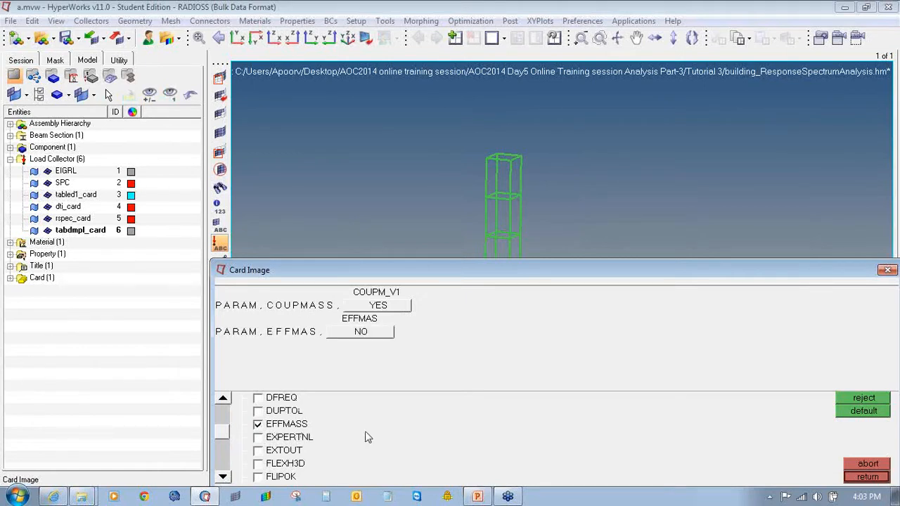
pyautogui.click(370, 331)
pyautogui.click(331, 349)
pyautogui.click(857, 478)
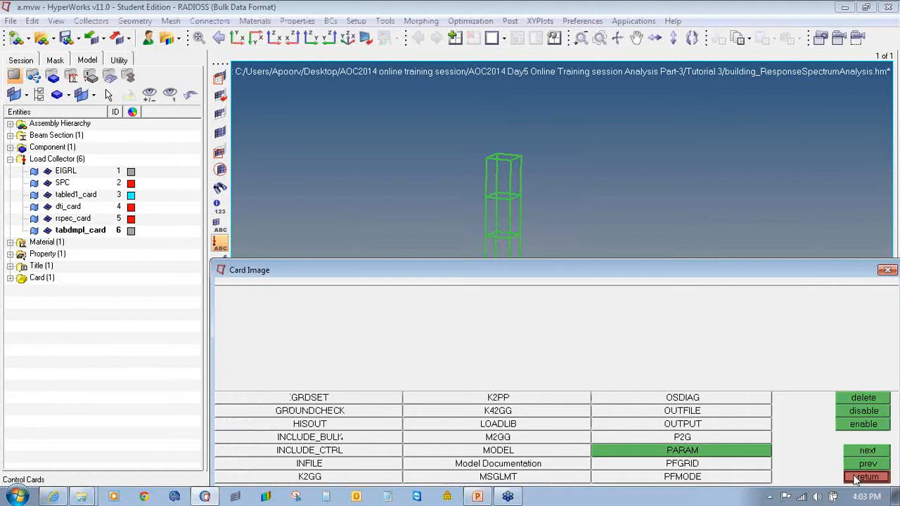
# Open the GLOBAL_OUTPUT_REQUEST control card and enable the STRESS output request.
pyautogui.click(854, 467)
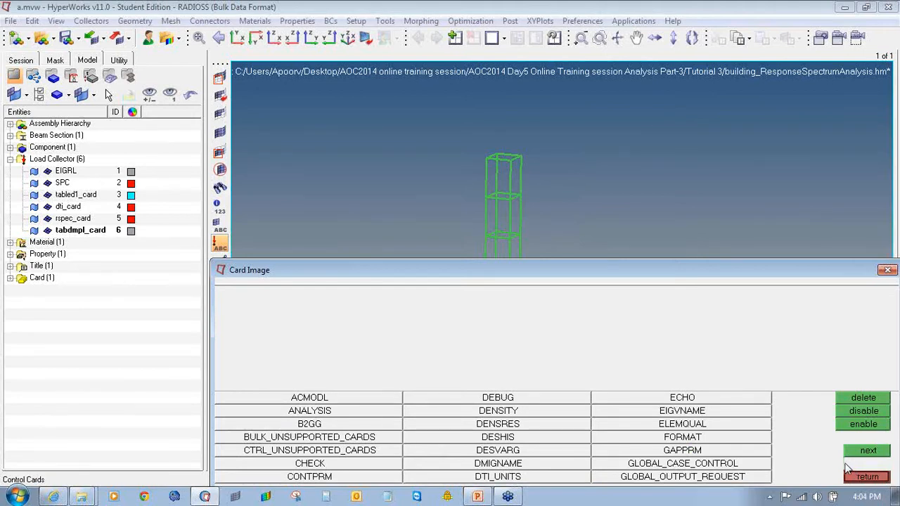
pyautogui.click(735, 477)
pyautogui.click(222, 478)
pyautogui.click(223, 478)
pyautogui.click(222, 478)
pyautogui.click(222, 478)
pyautogui.click(222, 478)
pyautogui.click(222, 478)
pyautogui.click(222, 478)
pyautogui.click(222, 478)
pyautogui.click(222, 478)
pyautogui.click(221, 477)
pyautogui.click(220, 477)
pyautogui.click(220, 477)
pyautogui.click(220, 478)
pyautogui.click(221, 478)
pyautogui.click(221, 477)
pyautogui.click(257, 450)
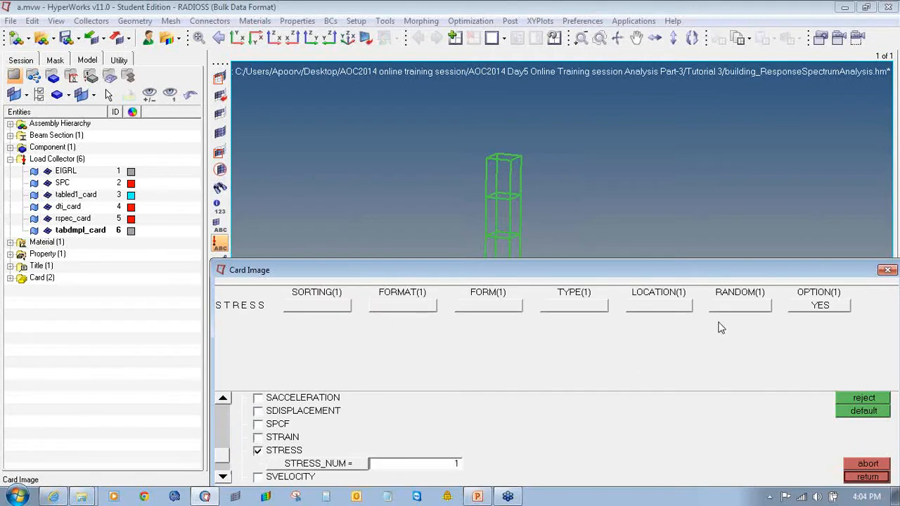
# Set OPTION(1) of the STRESS output request to ALL and close the control cards.
pyautogui.click(795, 307)
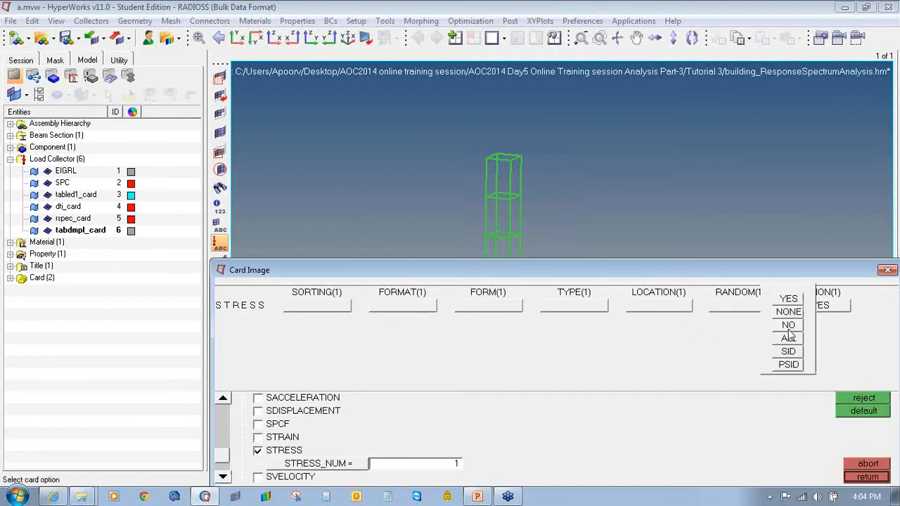
pyautogui.click(790, 341)
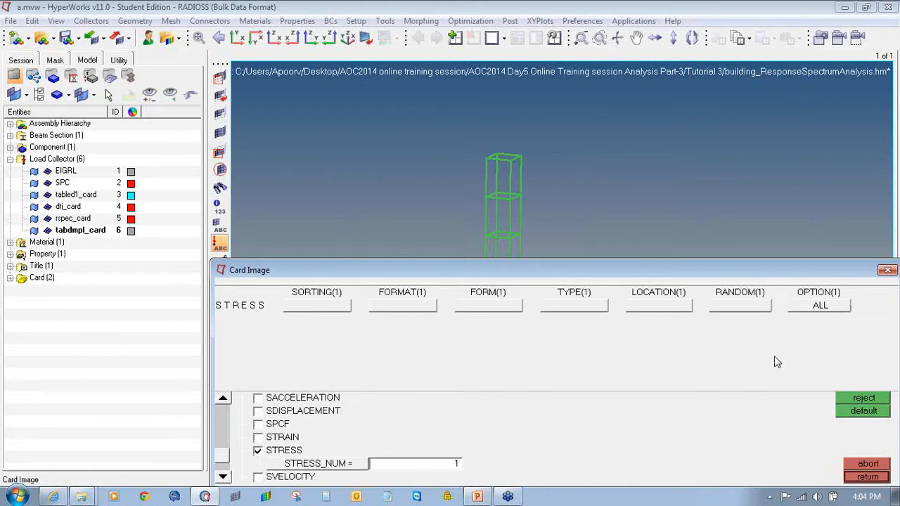
pyautogui.click(867, 477)
pyautogui.click(877, 480)
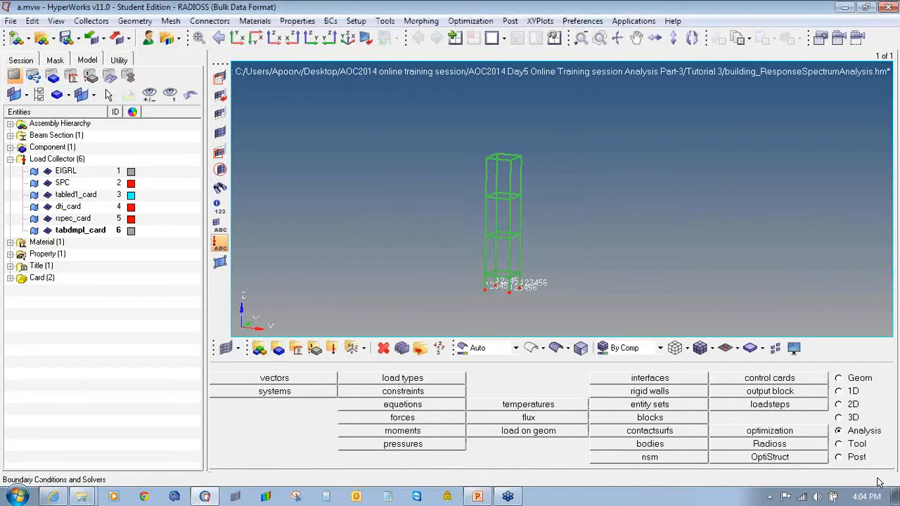
# Start a load step named response_spec and set its type to response spectrum.
pyautogui.click(791, 405)
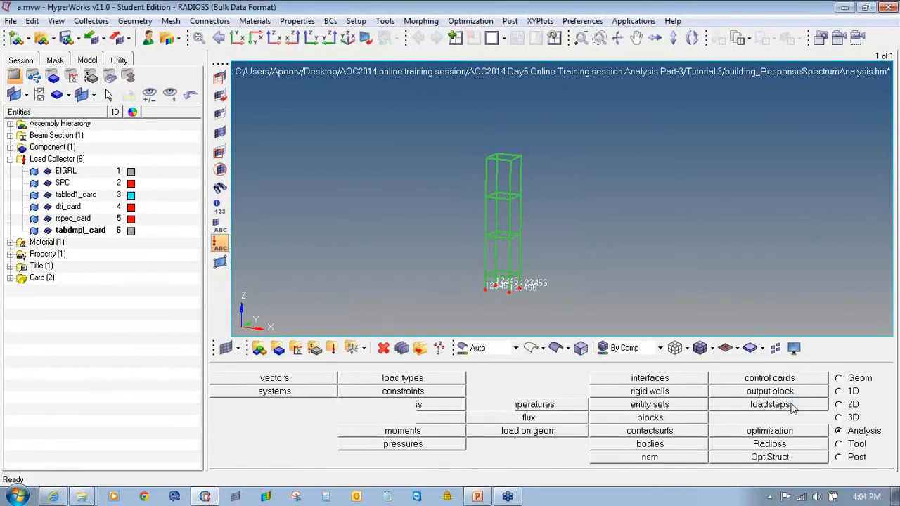
pyautogui.click(404, 382)
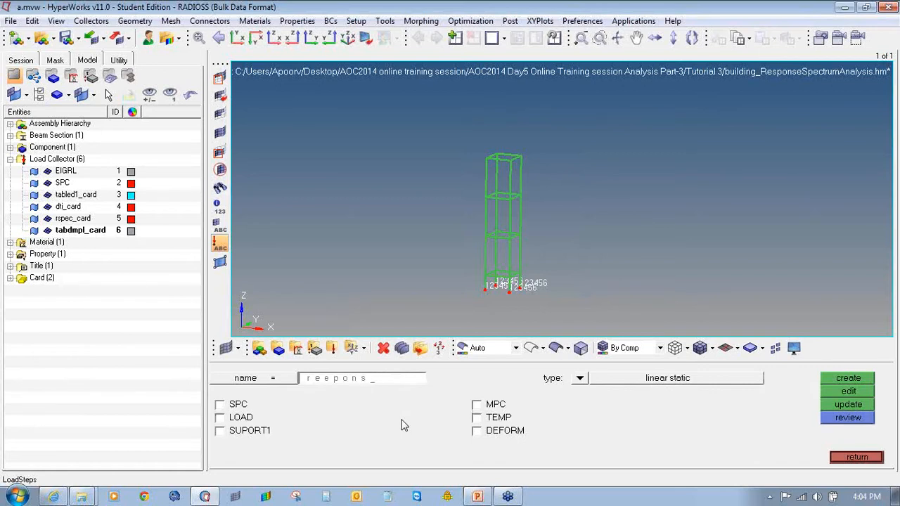
pyautogui.write('reeponse_spec')
pyautogui.click(579, 379)
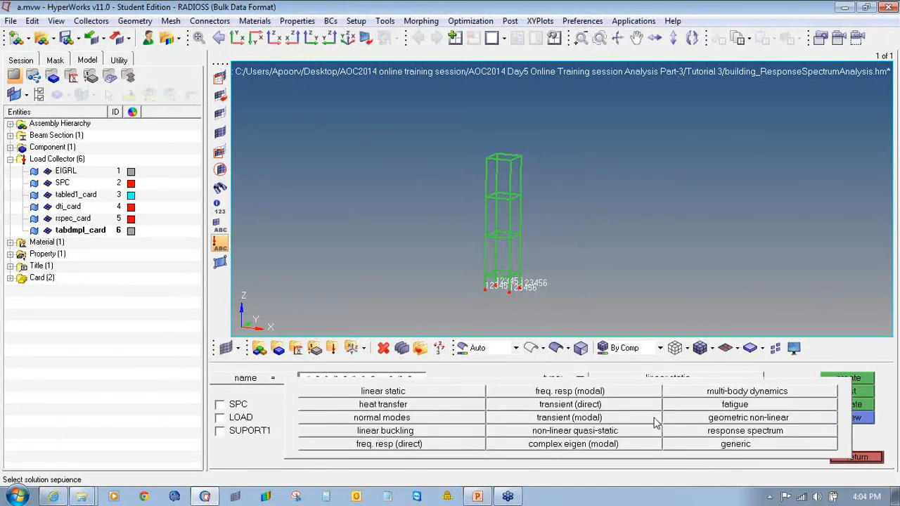
pyautogui.click(687, 431)
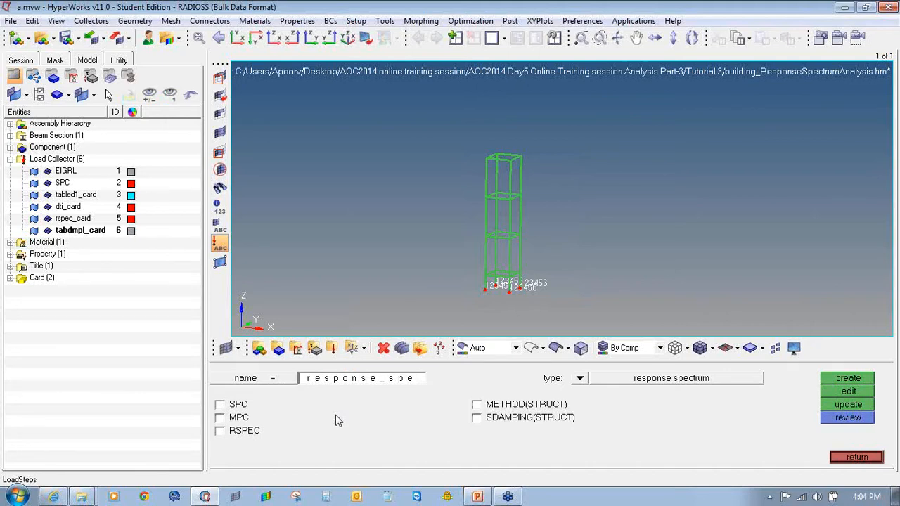
# Enable SPC and RSPEC for the load step, assigning the SPC and rspec_card load collectors.
pyautogui.click(241, 406)
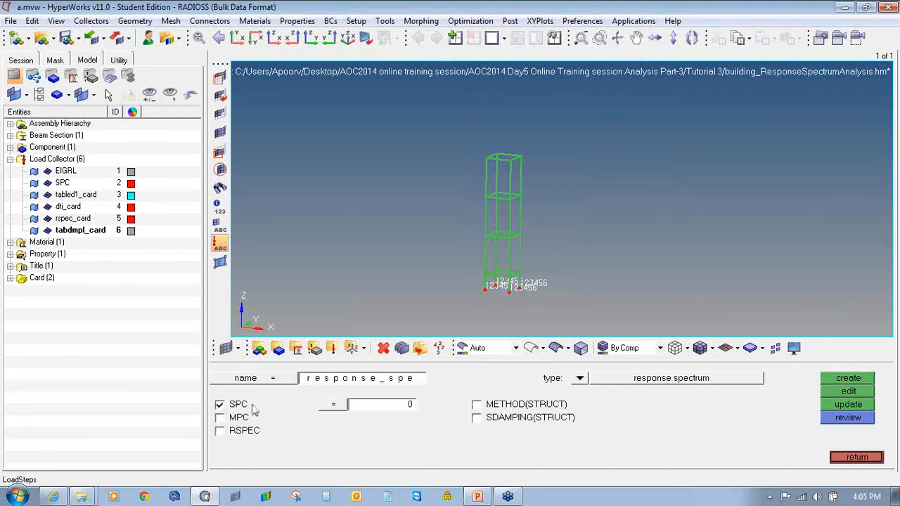
pyautogui.click(336, 410)
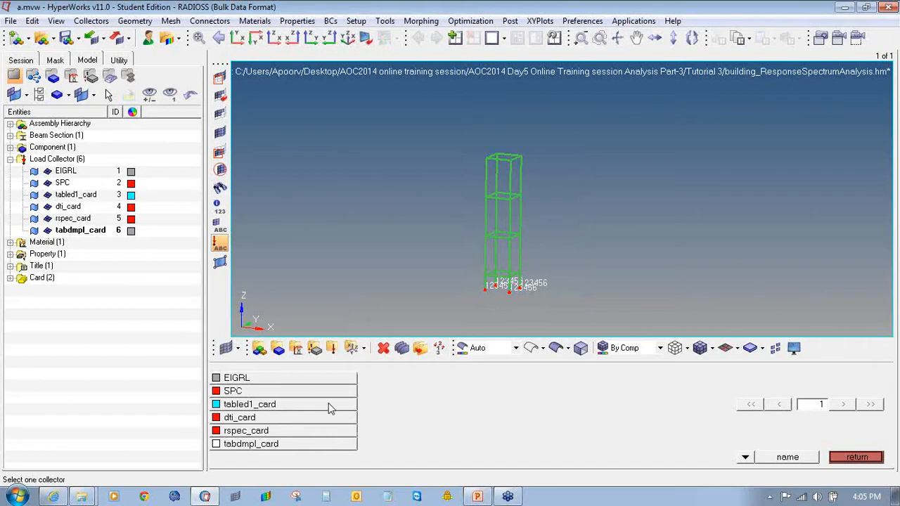
pyautogui.click(310, 395)
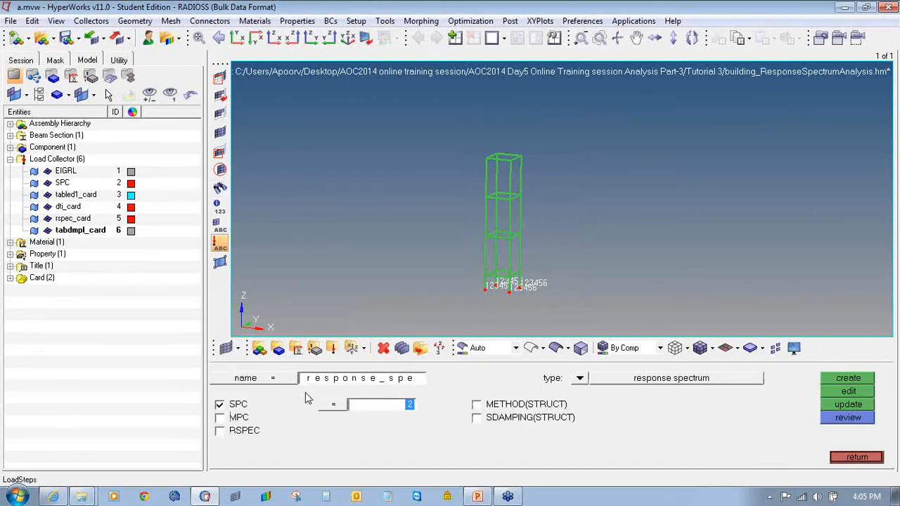
pyautogui.click(243, 430)
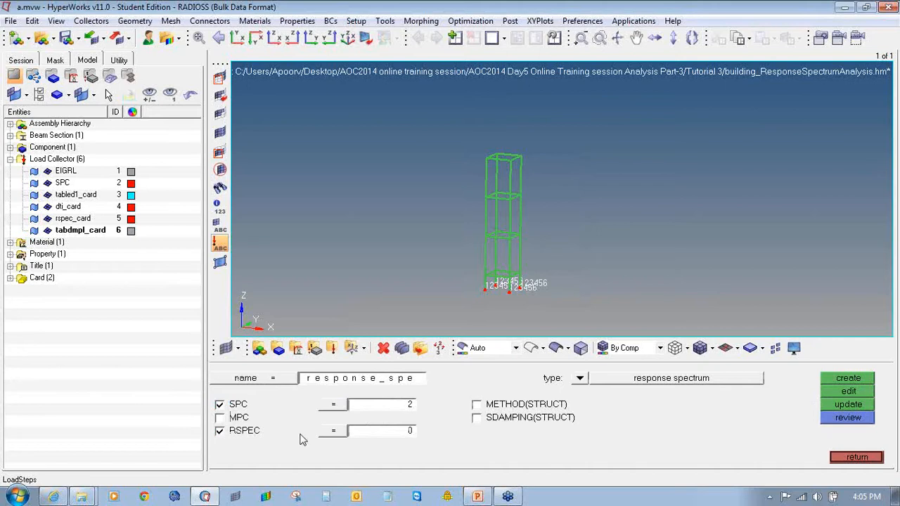
pyautogui.click(336, 432)
pyautogui.click(336, 431)
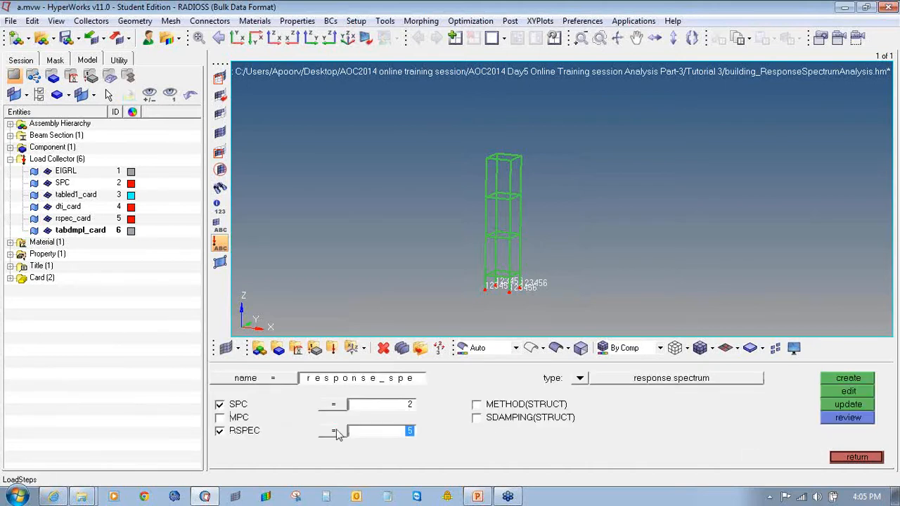
# Enable METHOD(STRUCT) with the EIGRL collector and SDAMPING(STRUCT) with the tabdmpl_card collector.
pyautogui.click(477, 405)
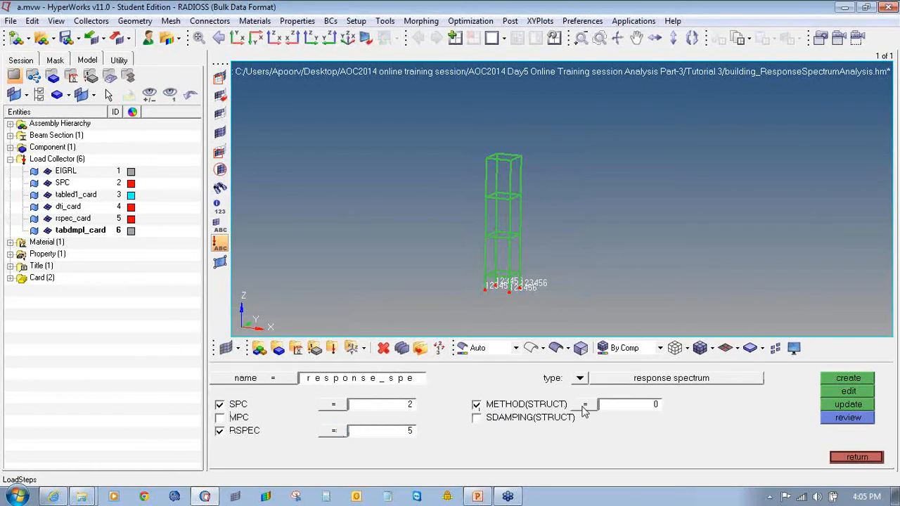
pyautogui.click(583, 409)
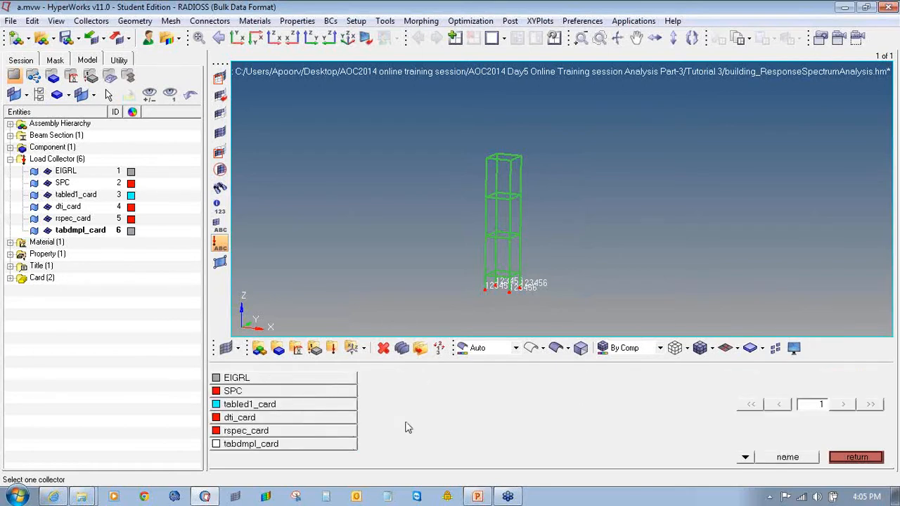
pyautogui.click(322, 379)
pyautogui.click(476, 417)
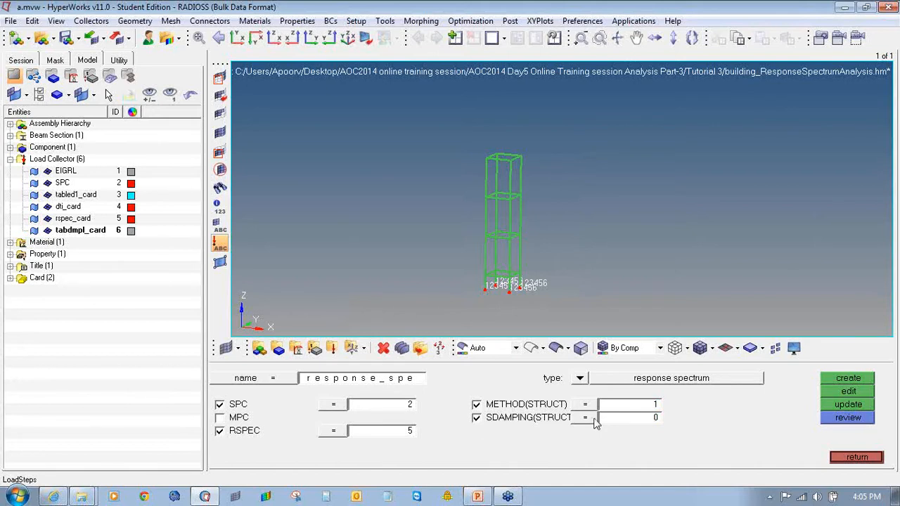
pyautogui.click(599, 417)
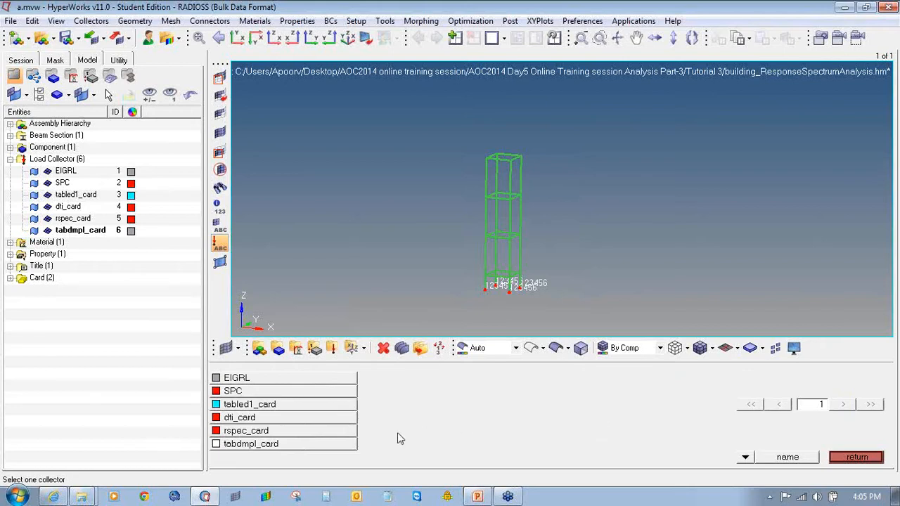
pyautogui.click(349, 448)
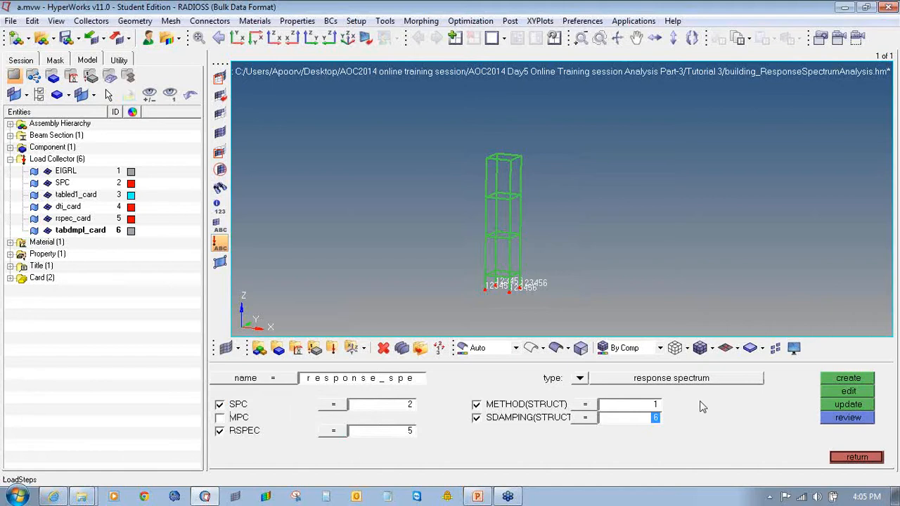
# Create the response_spec load step and leave the load step definition.
pyautogui.click(831, 382)
pyautogui.click(22, 290)
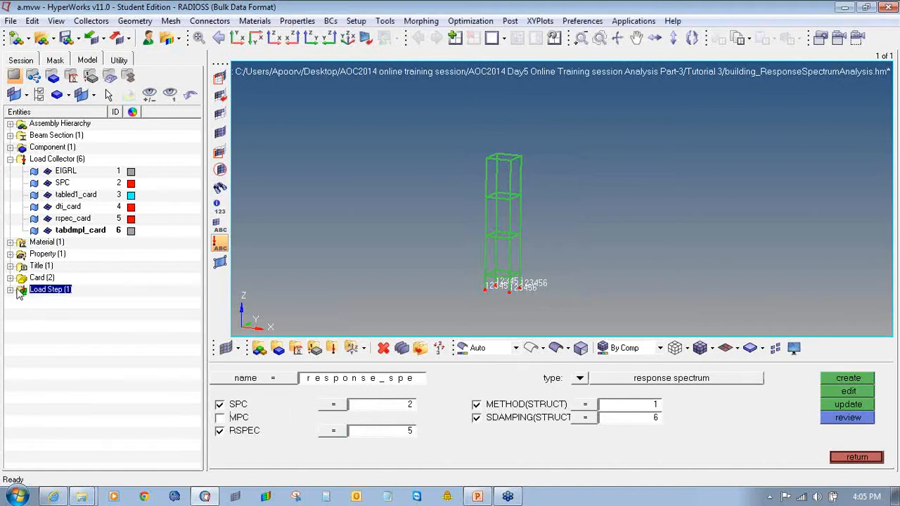
pyautogui.click(855, 458)
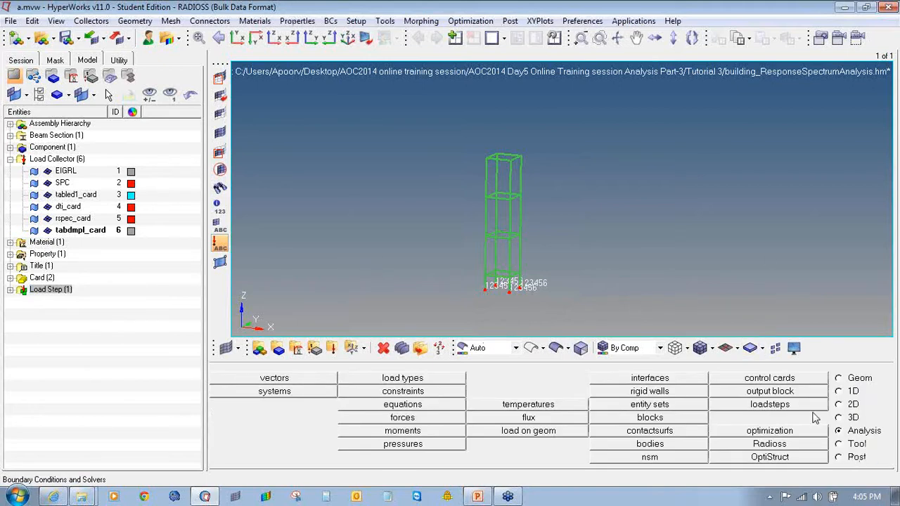
# Save the model as building_ResponseSpectrumAnalysis in a new folder named practise inside Tutorial 3.
pyautogui.click(10, 21)
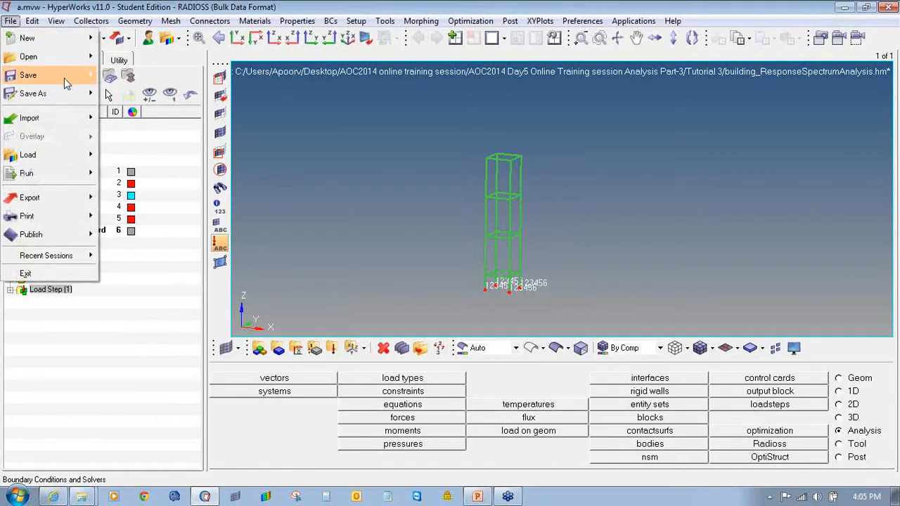
pyautogui.moveTo(57, 94)
pyautogui.click(125, 131)
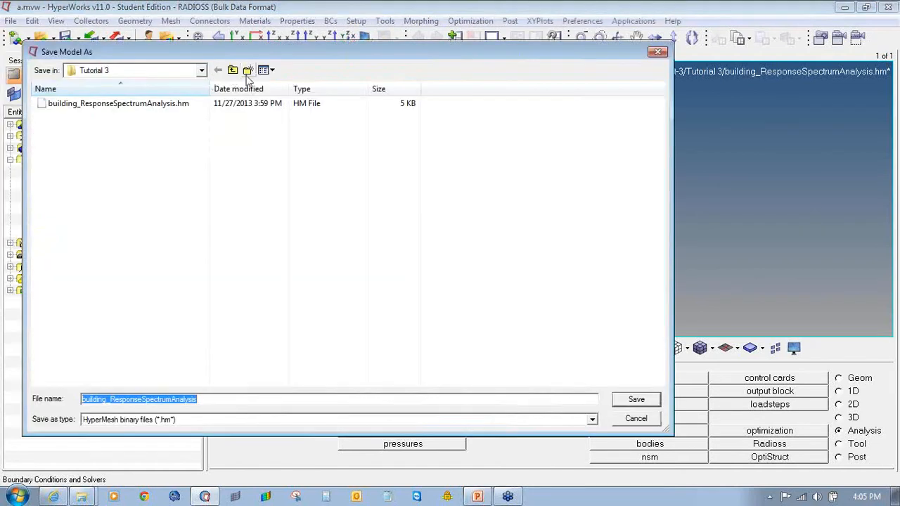
pyautogui.click(247, 70)
pyautogui.write('p')
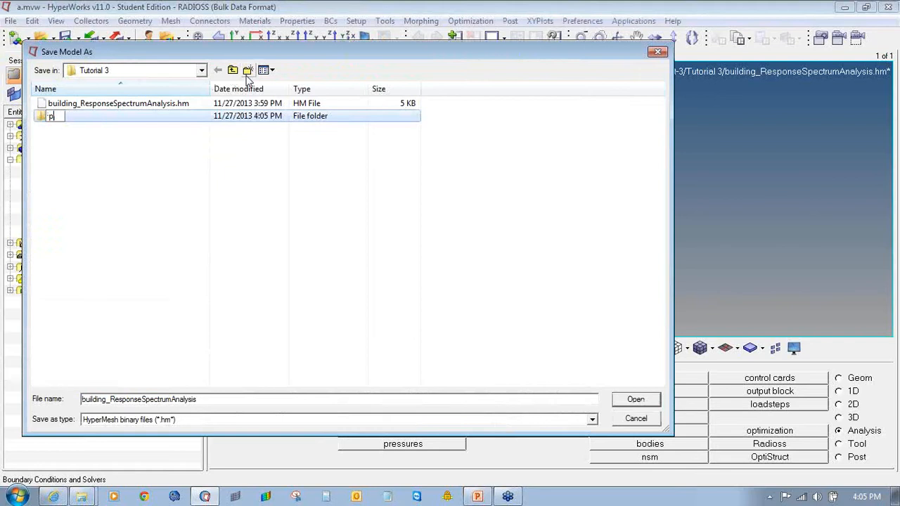
pyautogui.write('ractise')
pyautogui.press('Return')
pyautogui.press('Return')
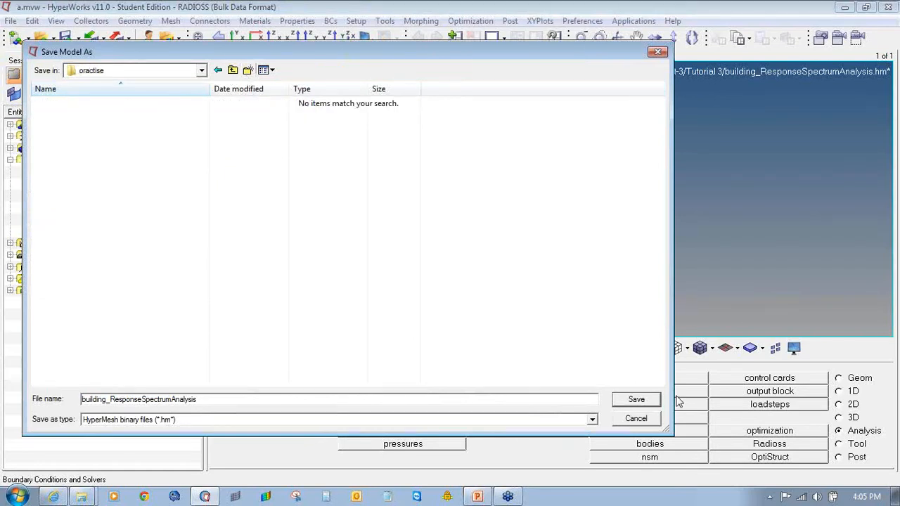
pyautogui.click(663, 399)
# Run the Radioss analysis with export options set to all, and close the solver window once the run finishes.
pyautogui.click(817, 447)
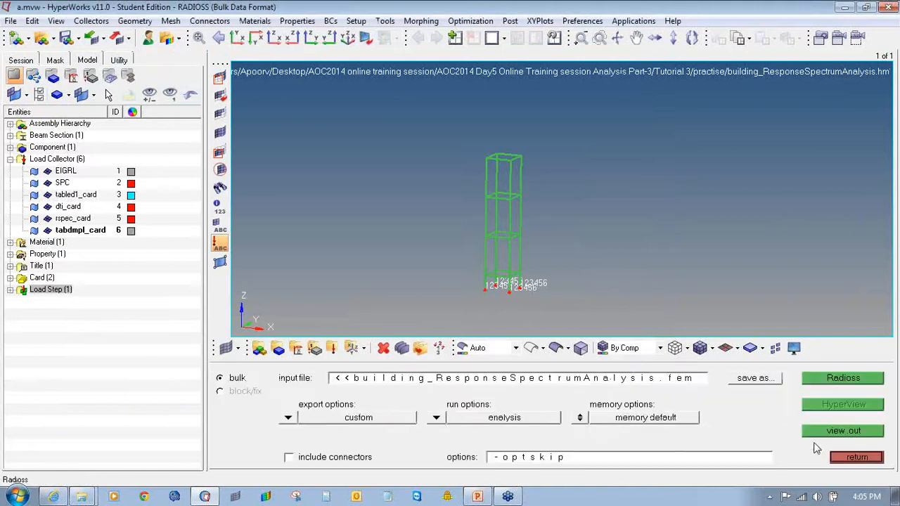
pyautogui.click(302, 419)
pyautogui.click(290, 418)
pyautogui.click(862, 380)
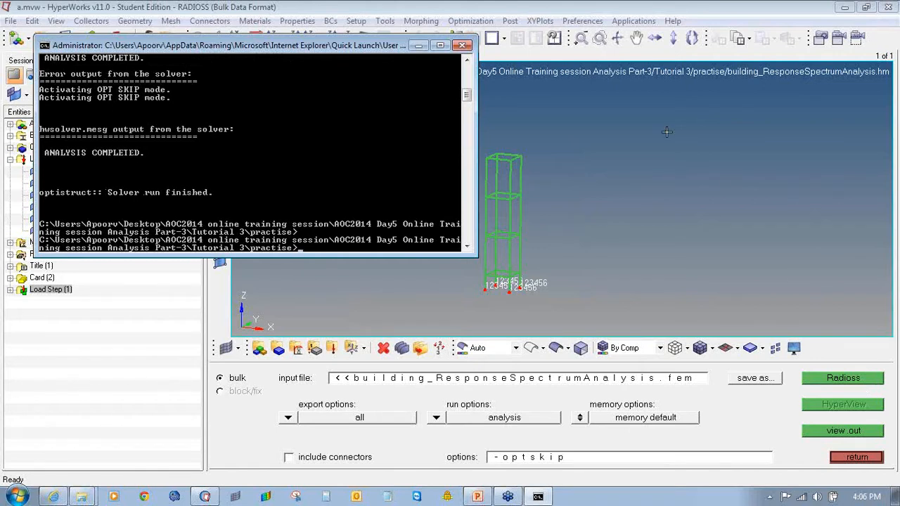
pyautogui.click(462, 45)
# Split the page into two side-by-side windows and activate the empty one for results.
pyautogui.click(503, 40)
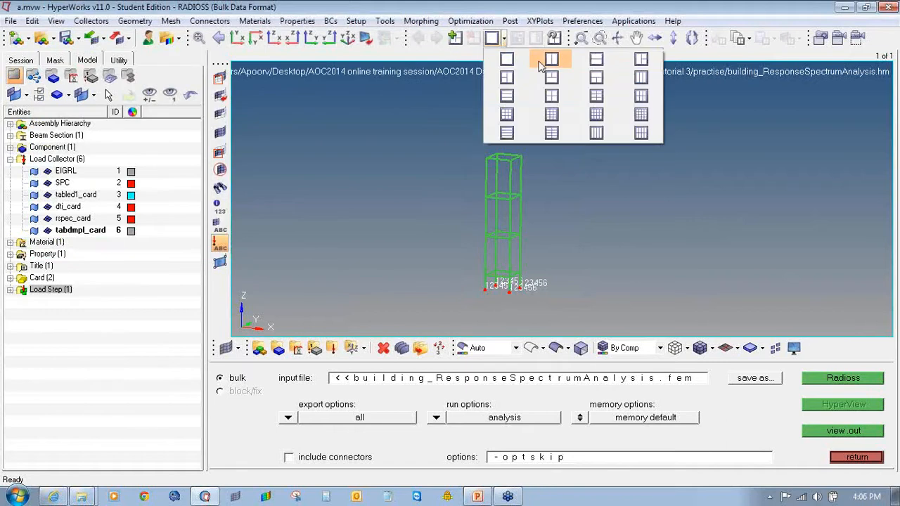
pyautogui.click(543, 59)
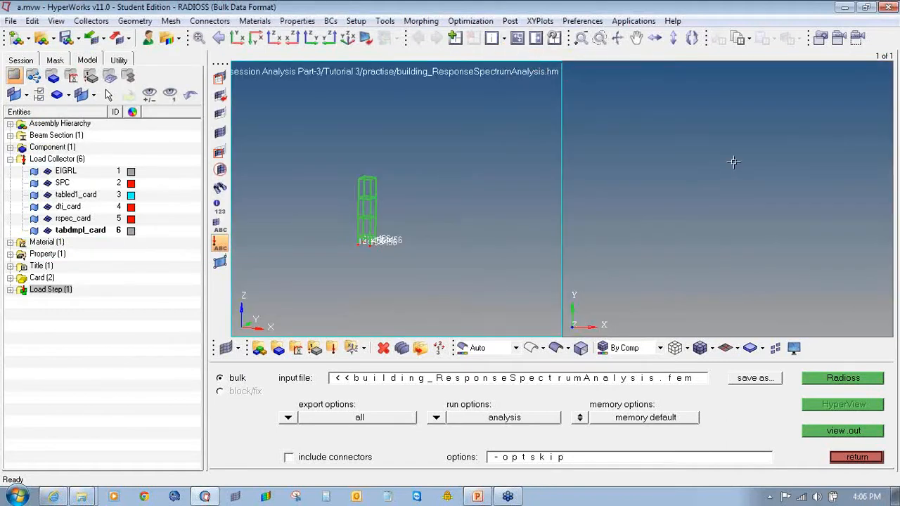
pyautogui.click(733, 162)
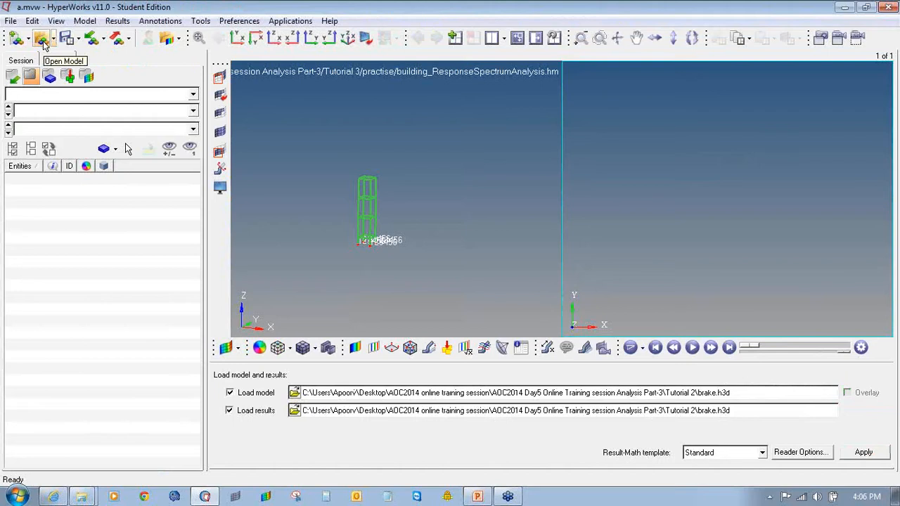
# Load building_ResponseSpectrumAnalysis.h3d from the Tutorial 3 practise folder as both model and results.
pyautogui.click(295, 392)
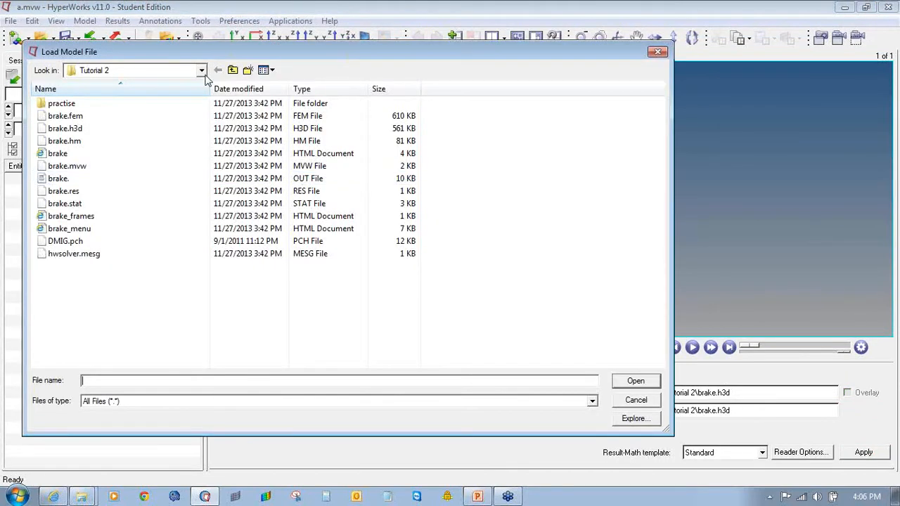
pyautogui.click(233, 70)
pyautogui.doubleClick(151, 132)
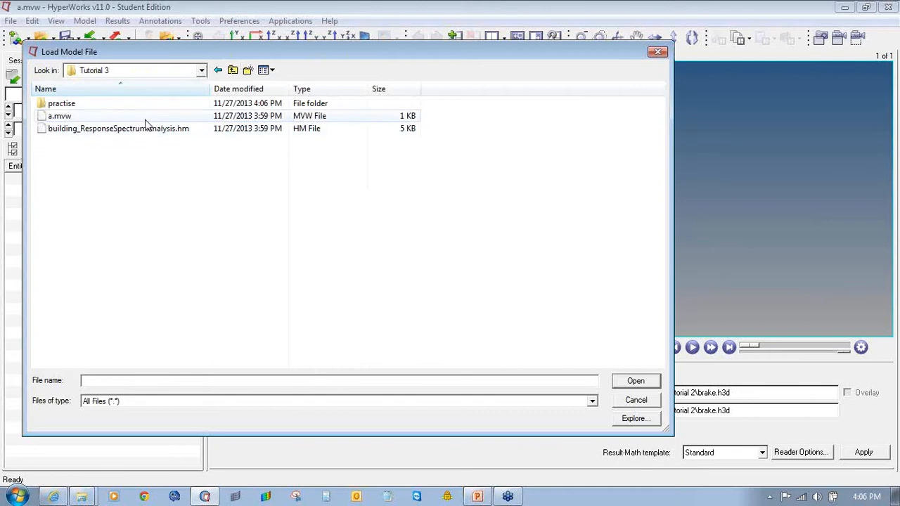
pyautogui.doubleClick(141, 105)
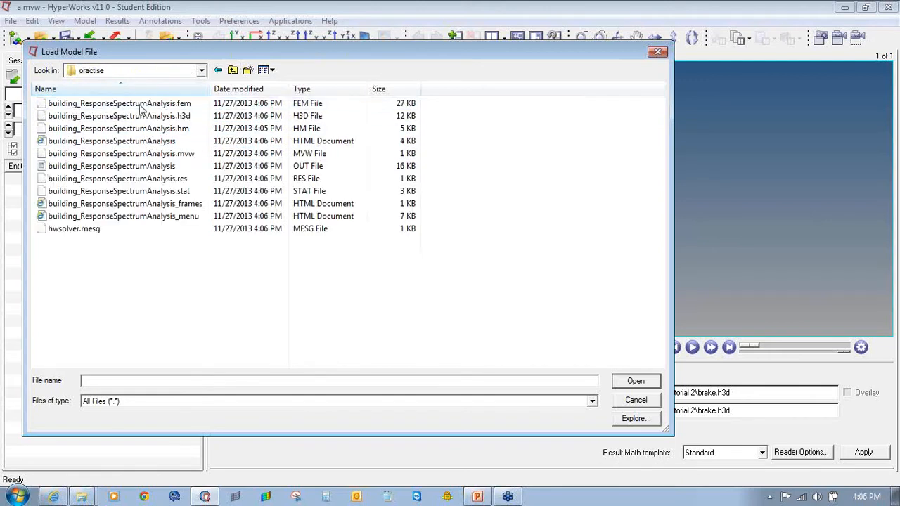
pyautogui.doubleClick(149, 116)
pyautogui.click(862, 452)
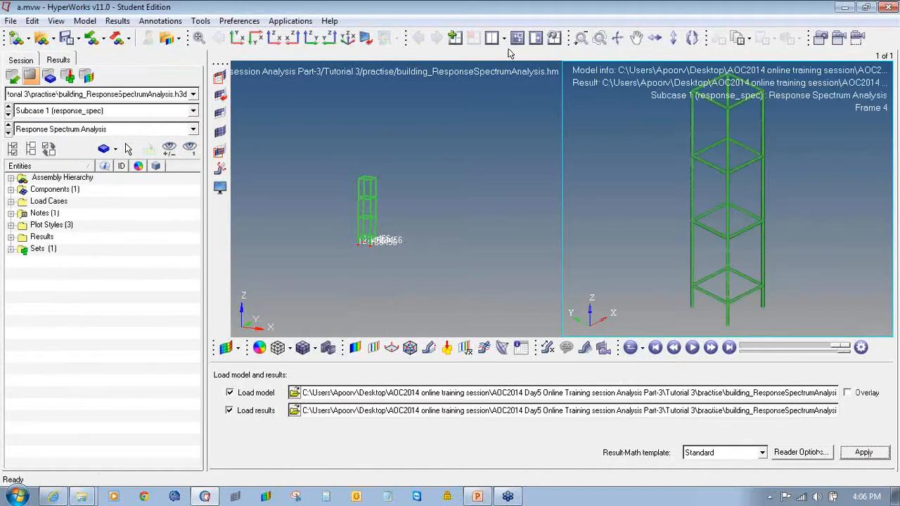
# Expand the results window to the full page and contour the frame's displacement magnitude.
pyautogui.click(517, 38)
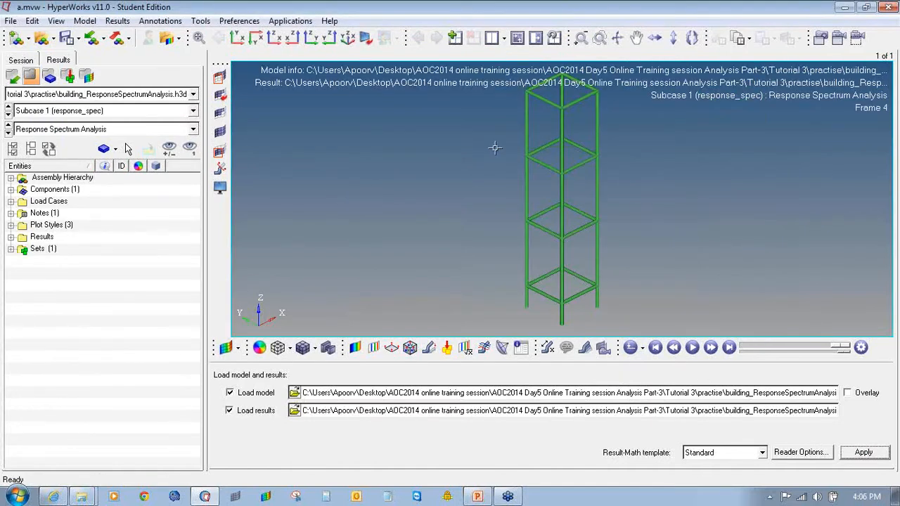
pyautogui.keyDown('ctrl'); pyautogui.moveTo(538, 281); pyautogui.dragTo(589, 256); pyautogui.keyUp('ctrl')
pyautogui.keyDown('ctrl'); pyautogui.moveTo(568, 182); pyautogui.dragTo(552, 196, button='right'); pyautogui.keyUp('ctrl')
pyautogui.click(370, 348)
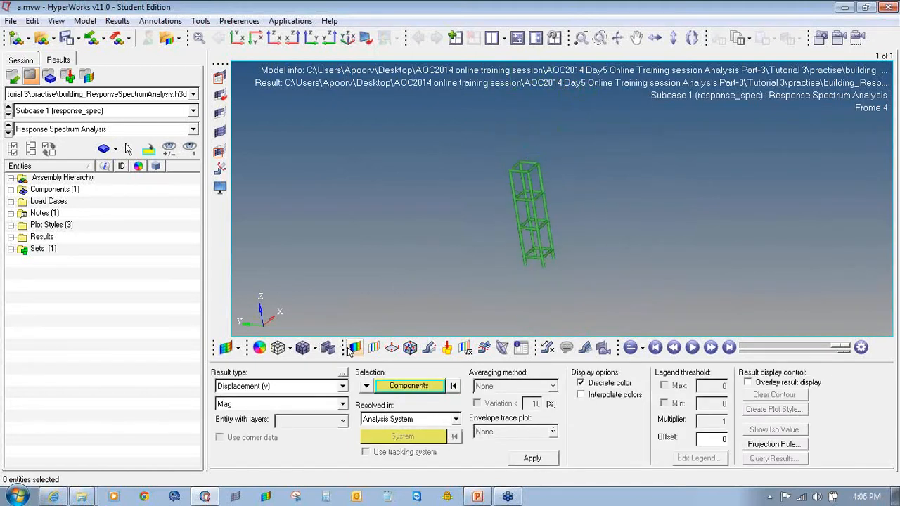
pyautogui.click(527, 458)
pyautogui.keyDown('ctrl'); pyautogui.moveTo(540, 245); pyautogui.dragTo(501, 218); pyautogui.keyUp('ctrl')
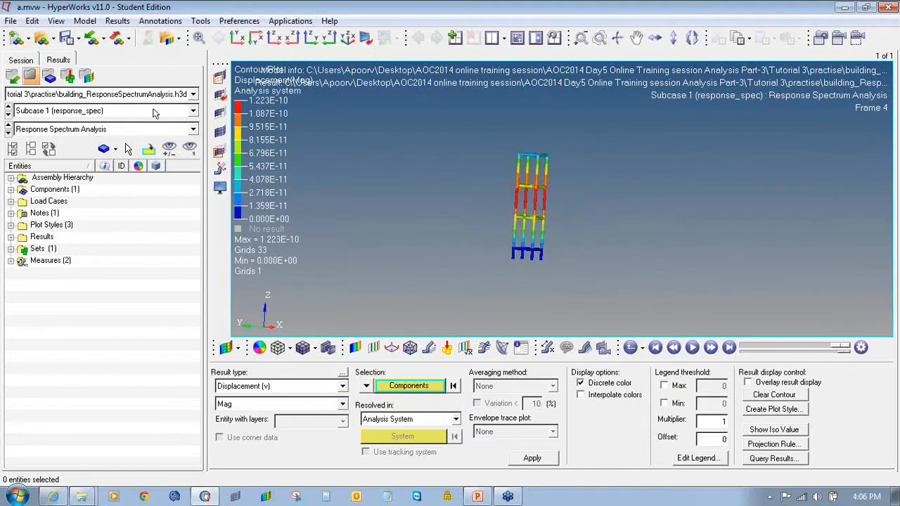
# Contour the frame's 1D element stresses using CROD Axial Stress.
pyautogui.click(267, 385)
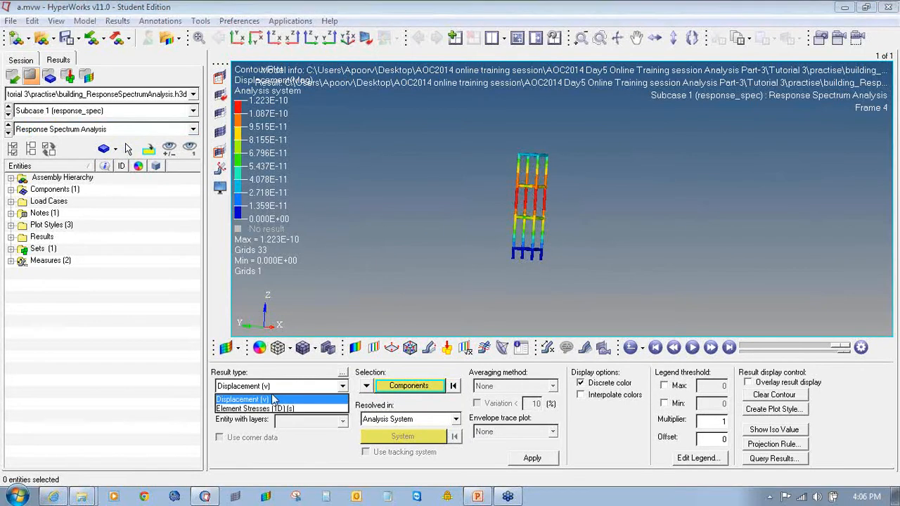
pyautogui.click(281, 408)
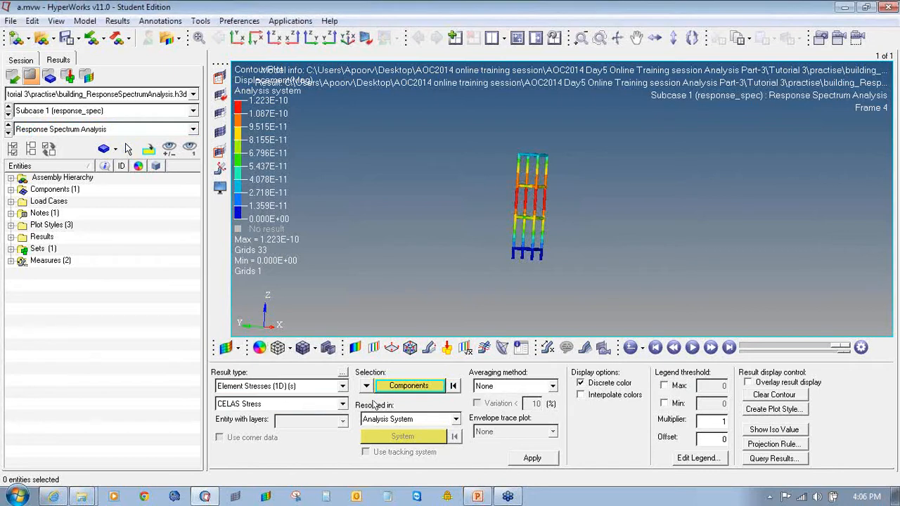
pyautogui.click(341, 407)
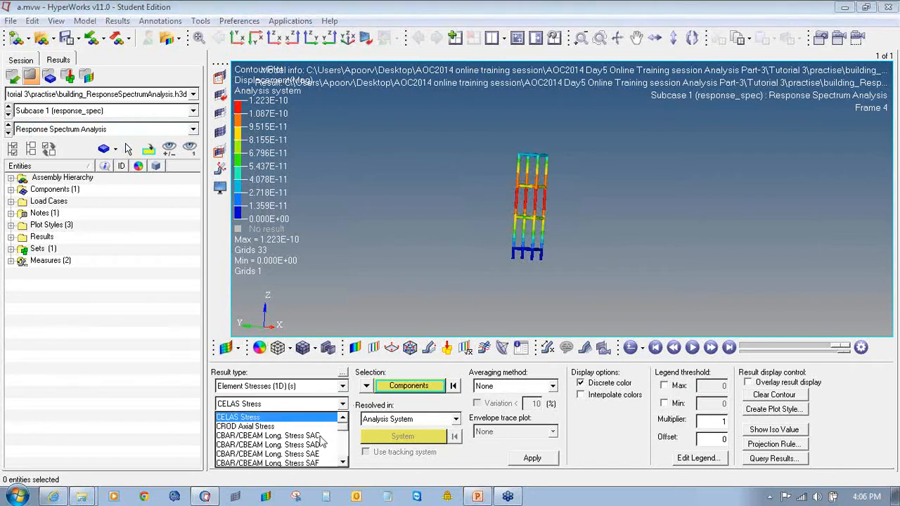
pyautogui.click(334, 439)
pyautogui.click(314, 404)
pyautogui.click(297, 431)
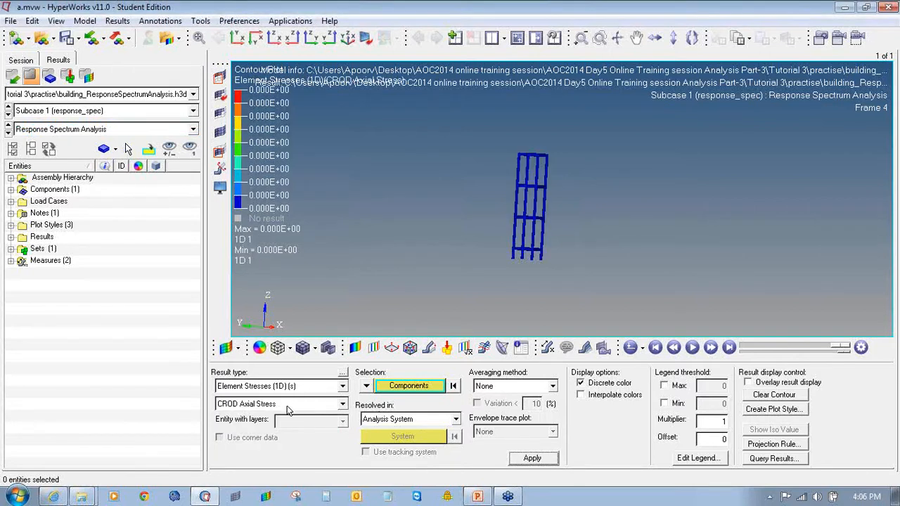
# Contour the frame's CBAR/CBEAM Long. Stress SAC with the Simple averaging method.
pyautogui.click(289, 408)
pyautogui.click(291, 436)
pyautogui.click(532, 458)
pyautogui.click(515, 389)
pyautogui.click(511, 409)
pyautogui.click(532, 458)
# Get a closer, rotated view of the building frame and play the stress contour animation.
pyautogui.keyDown('ctrl'); pyautogui.moveTo(496, 324); pyautogui.dragTo(474, 165); pyautogui.keyUp('ctrl')
pyautogui.keyDown('ctrl'); pyautogui.scroll(5, 554, 191); pyautogui.keyUp('ctrl')
pyautogui.keyDown('ctrl'); pyautogui.scroll(-3, 428, 150); pyautogui.keyUp('ctrl')
pyautogui.click(692, 348)
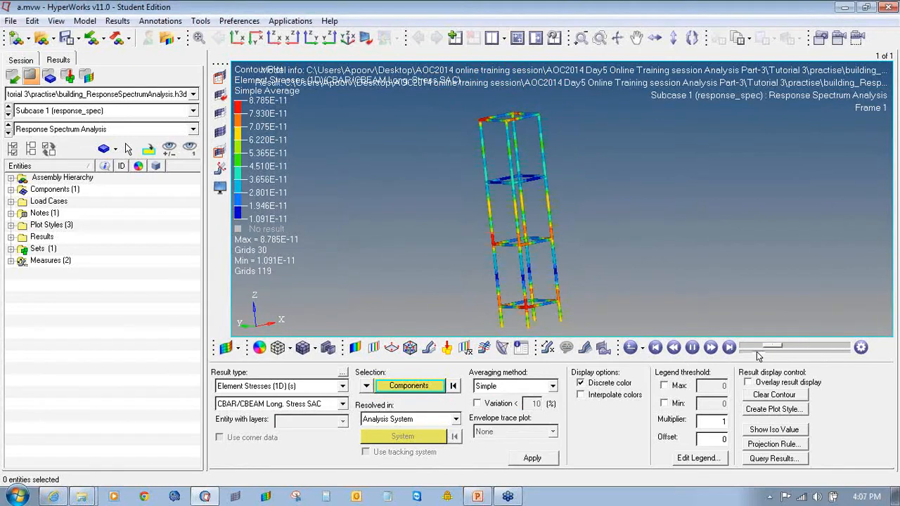
# Switch the frame's contour back to displacement magnitude.
pyautogui.click(343, 386)
pyautogui.click(253, 397)
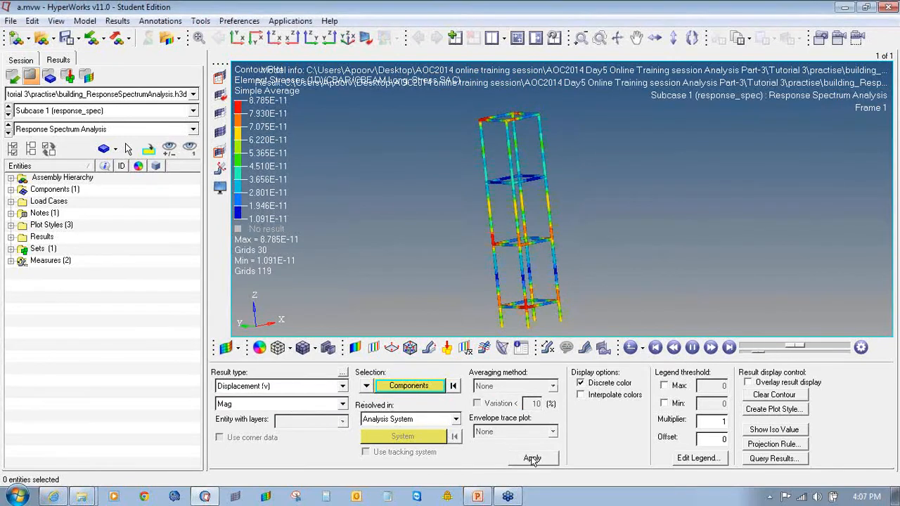
pyautogui.click(532, 458)
# Set the deformed shape's uniform scale factor to 999999999.
pyautogui.click(429, 347)
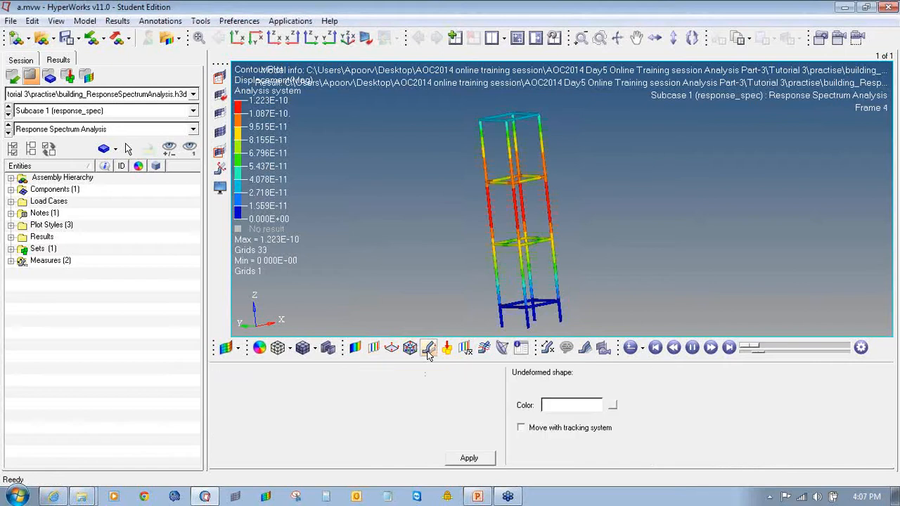
pyautogui.write('10000')
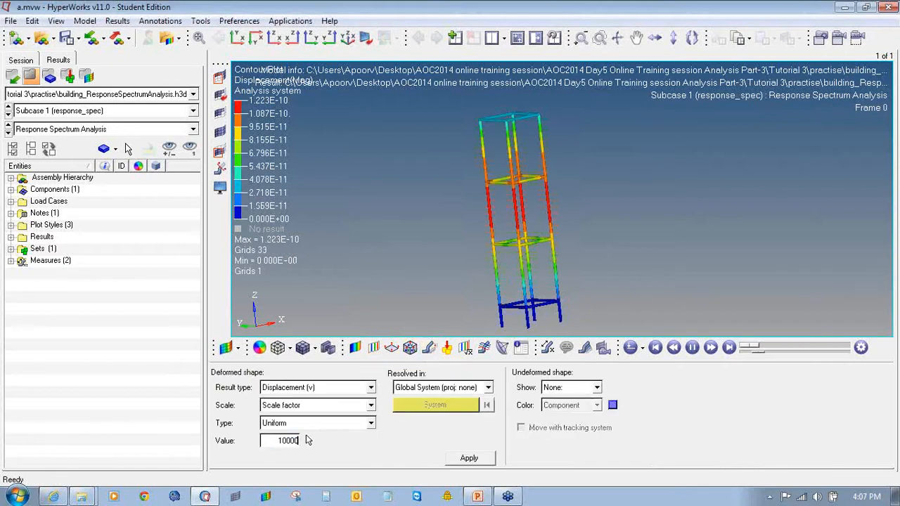
pyautogui.write('00000')
pyautogui.press('BackSpace')
pyautogui.press('BackSpace')
pyautogui.press('BackSpace')
pyautogui.press('BackSpace')
pyautogui.press('BackSpace')
pyautogui.press('BackSpace')
pyautogui.press('BackSpace')
pyautogui.press('BackSpace')
pyautogui.press('BackSpace')
pyautogui.press('BackSpace')
pyautogui.press('BackSpace')
pyautogui.write('999999999')
# Preview the exaggerated deformation in modal animation mode, return to linear mode and inspect the frame from another angle.
pyautogui.click(643, 349)
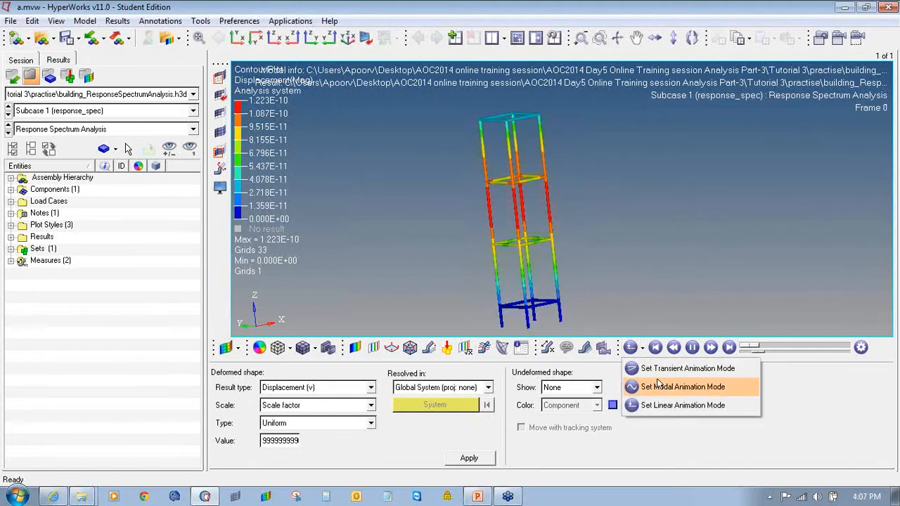
pyautogui.click(658, 378)
pyautogui.click(642, 347)
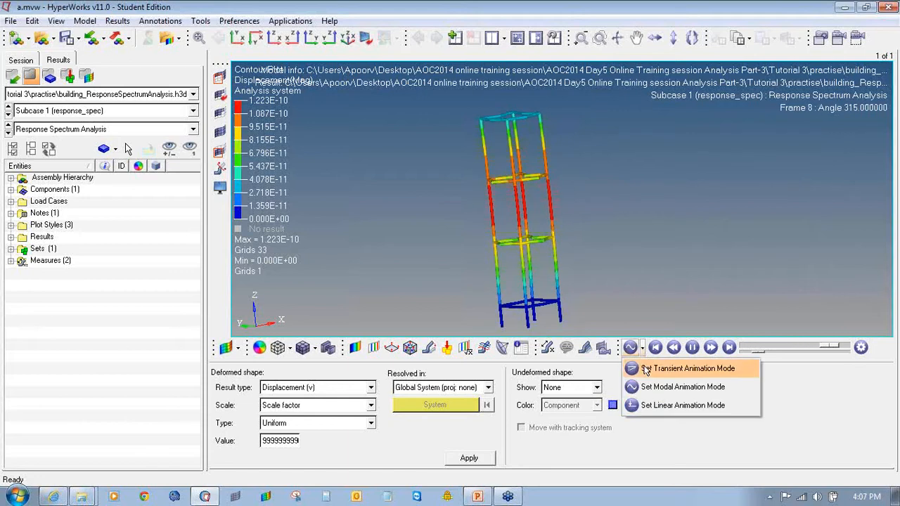
pyautogui.click(653, 407)
pyautogui.moveTo(566, 231)
pyautogui.keyDown('ctrl'); pyautogui.mouseDown()
pyautogui.moveTo(496, 218)
pyautogui.moveTo(541, 243)
pyautogui.moveTo(494, 245)
pyautogui.mouseUp(); pyautogui.keyUp('ctrl')
pyautogui.moveTo(510, 204)
pyautogui.keyDown('ctrl'); pyautogui.mouseDown()
pyautogui.moveTo(587, 204)
pyautogui.moveTo(578, 242)
pyautogui.moveTo(590, 221)
pyautogui.moveTo(504, 211)
pyautogui.moveTo(611, 226)
pyautogui.moveTo(558, 257)
pyautogui.moveTo(470, 227)
pyautogui.mouseUp(); pyautogui.keyUp('ctrl')
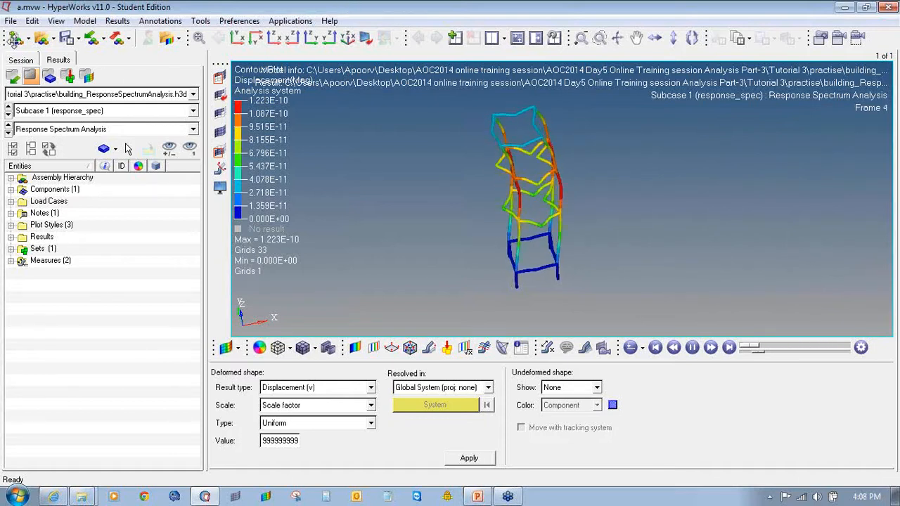
# Start a new session to clear the building results.
pyautogui.click(16, 39)
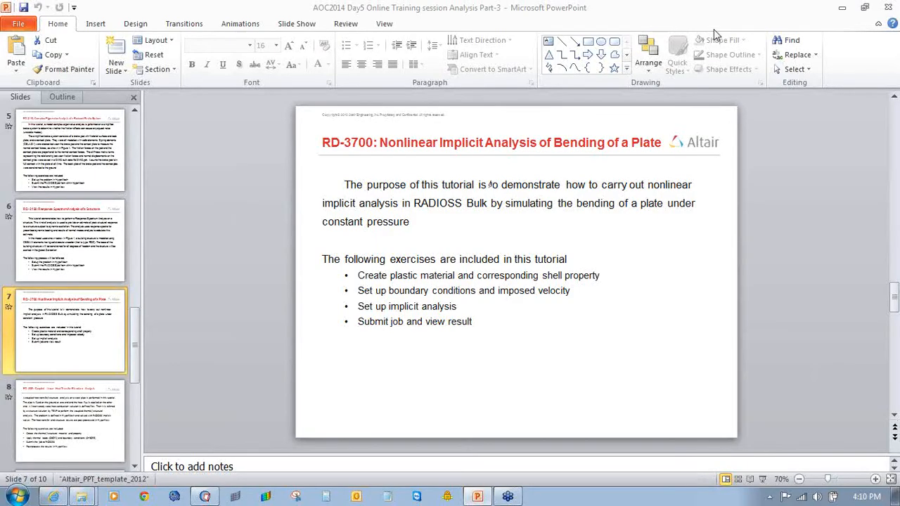
# Present the RD-3700 nonlinear plate bending slide as a slide show and exit at the RD-1080 slide.
pyautogui.click(762, 479)
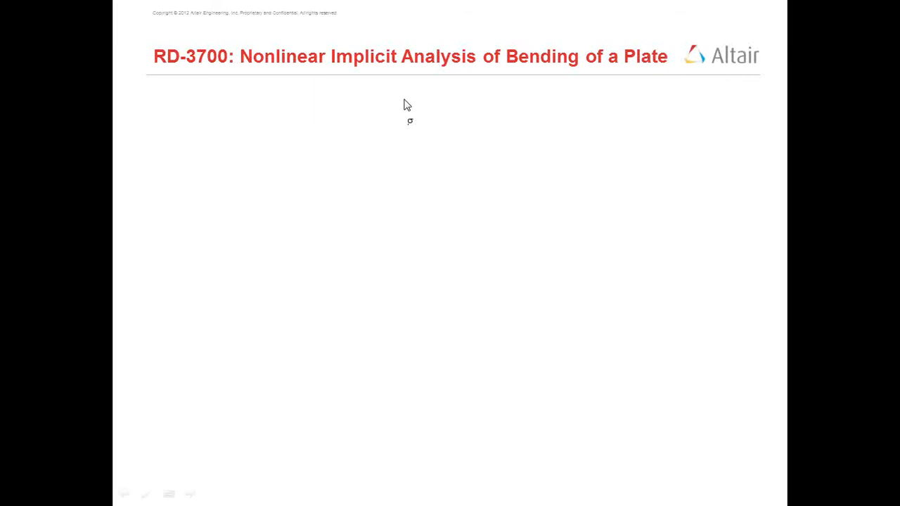
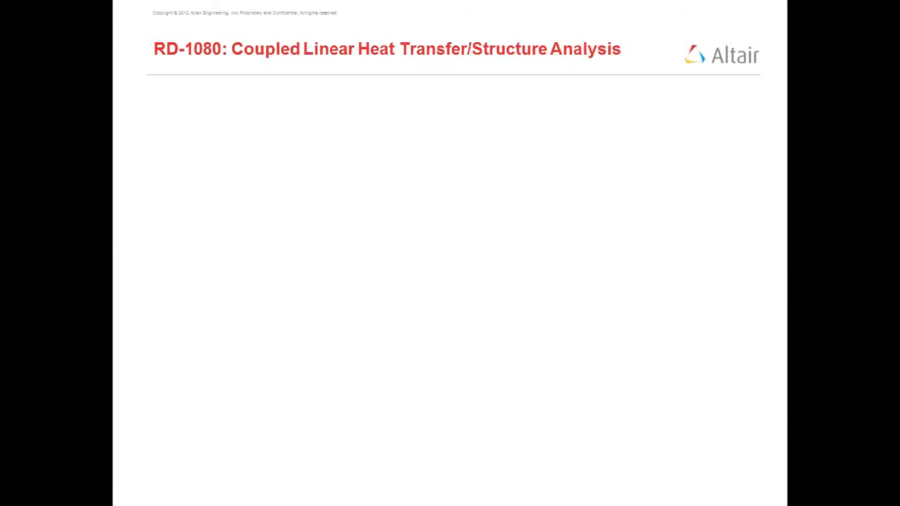
pyautogui.press('Escape')
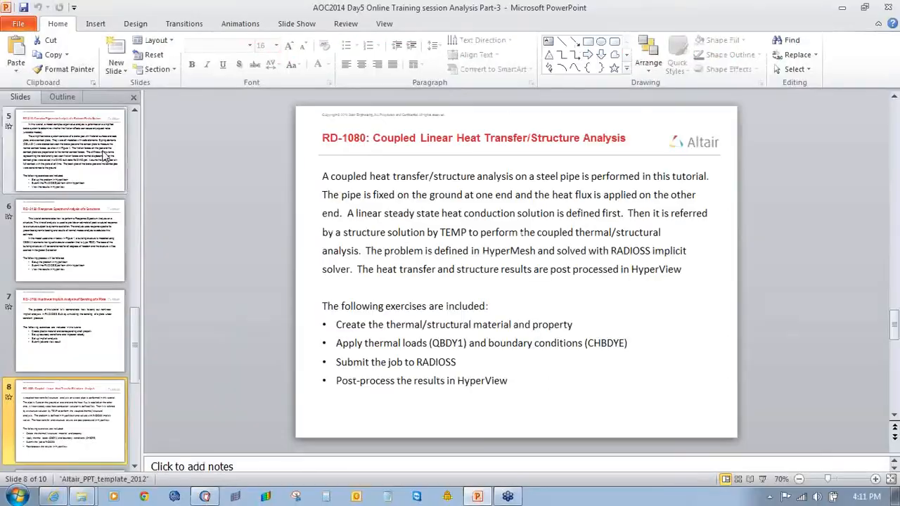
# Switch to Windows Explorer and open the Tutorial 4 folder of AOC2014 Day5 Online Training session Analysis Part-3 to check its files.
pyautogui.click(200, 498)
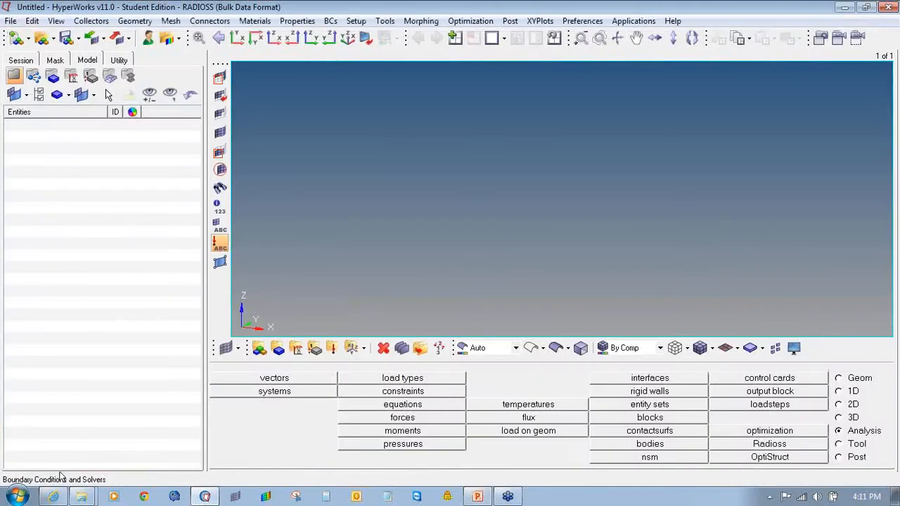
pyautogui.rightClick(81, 497)
pyautogui.click(126, 469)
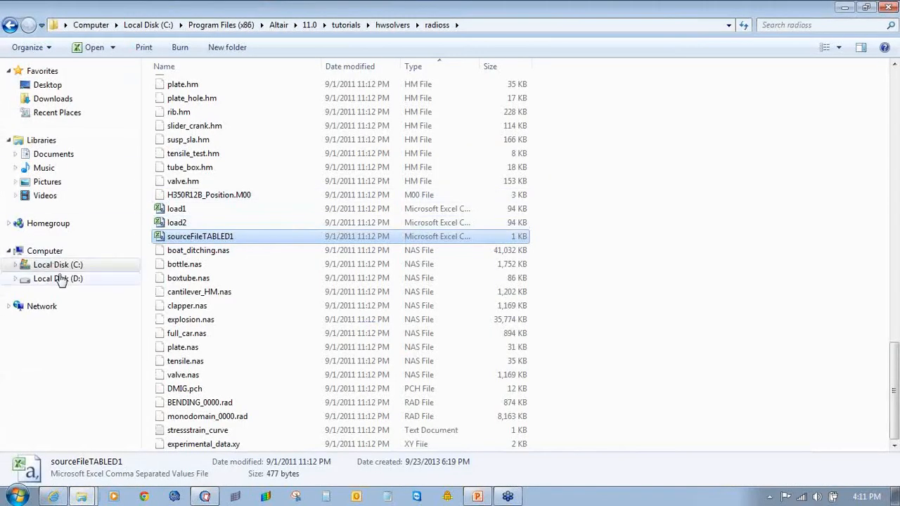
pyautogui.click(47, 86)
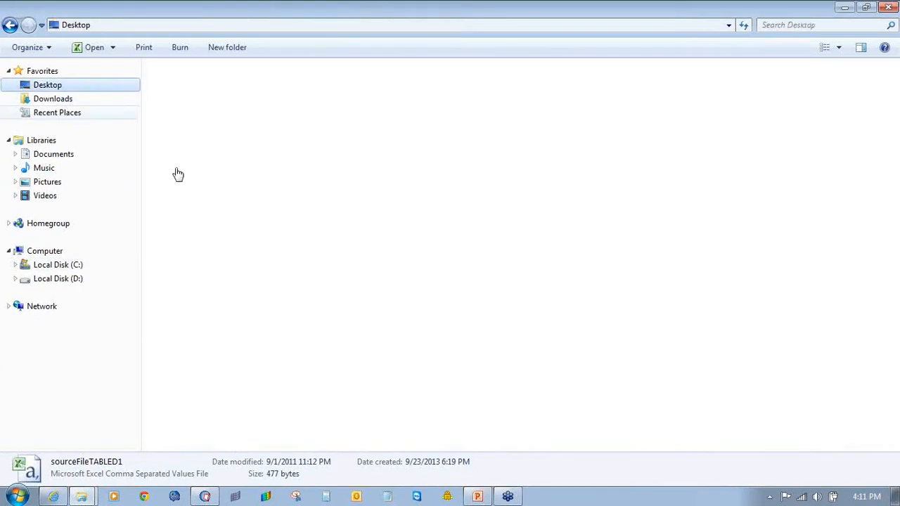
pyautogui.doubleClick(682, 167)
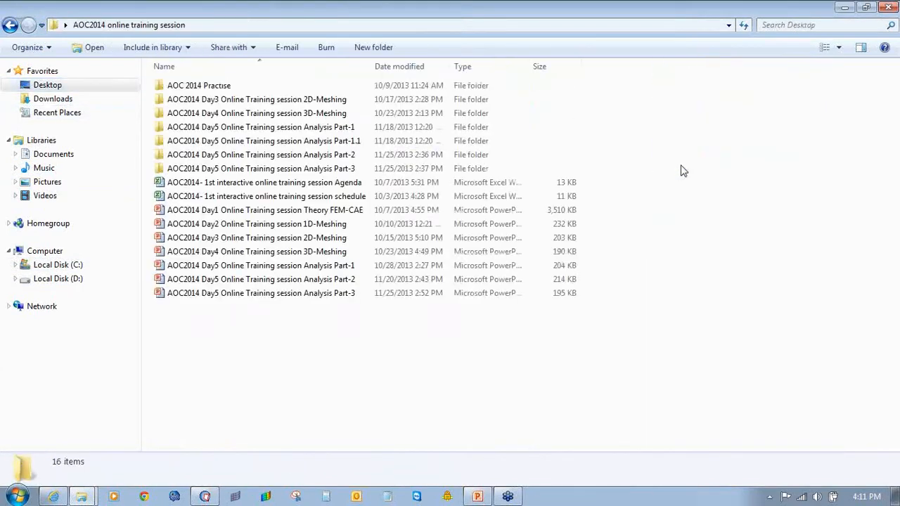
pyautogui.doubleClick(335, 178)
pyautogui.doubleClick(297, 130)
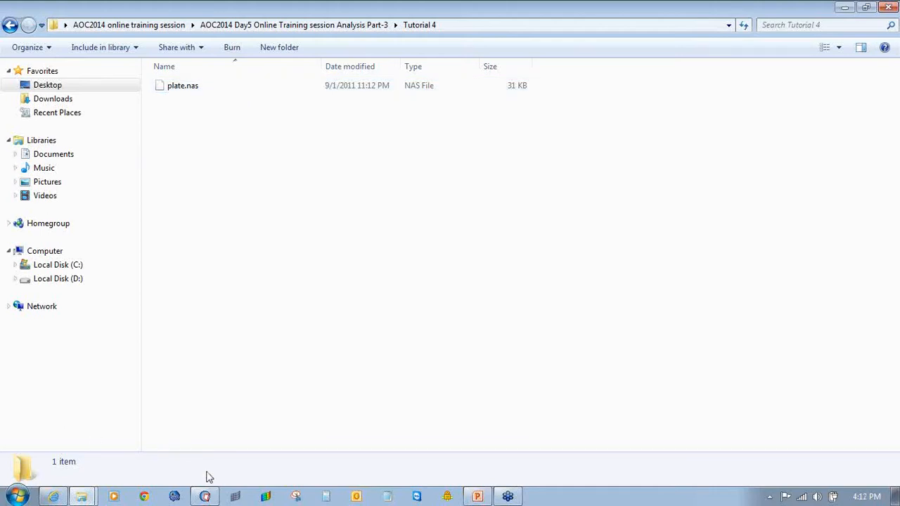
# Return to HyperWorks and try to import plate.nas from the Tutorial 4 folder as a model.
pyautogui.click(206, 496)
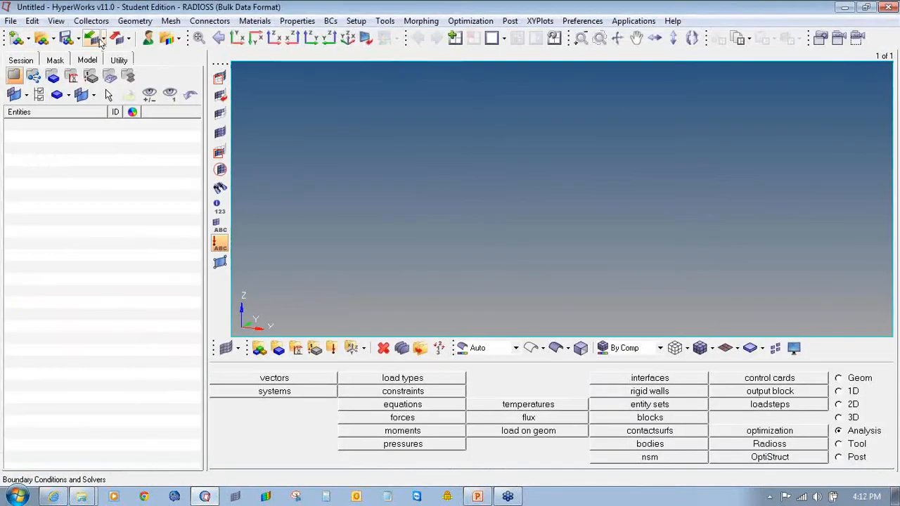
pyautogui.click(104, 40)
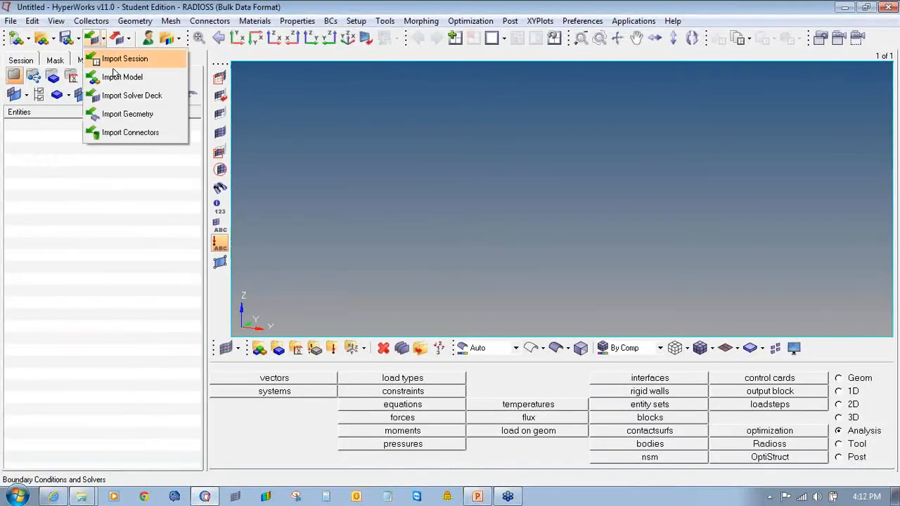
pyautogui.click(166, 77)
pyautogui.click(56, 120)
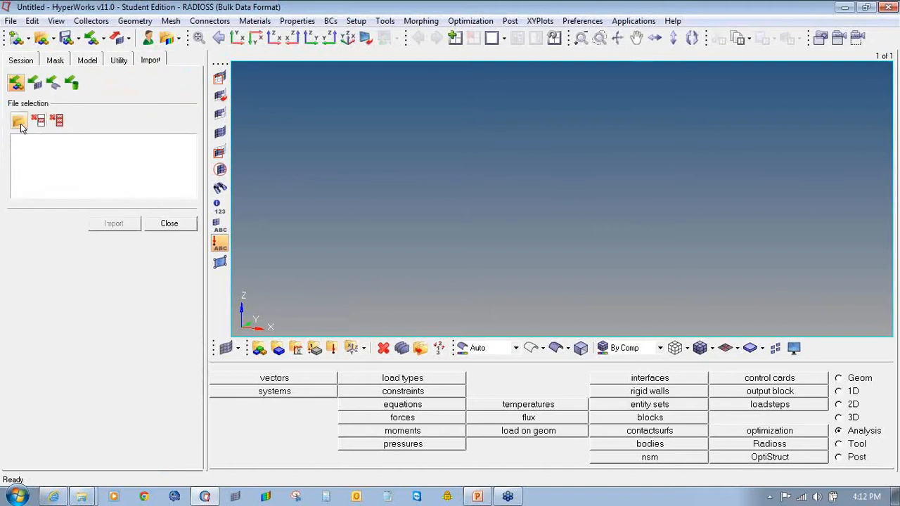
pyautogui.click(20, 121)
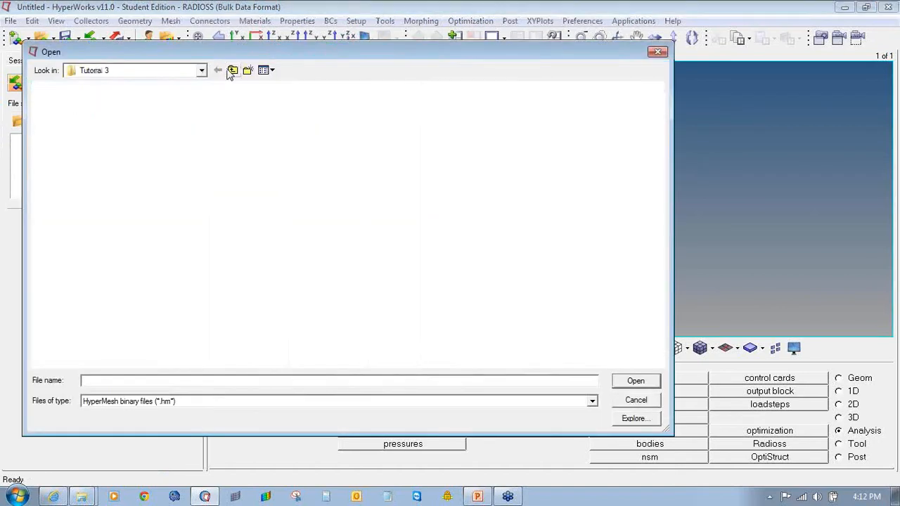
pyautogui.click(233, 70)
pyautogui.click(233, 71)
pyautogui.doubleClick(133, 138)
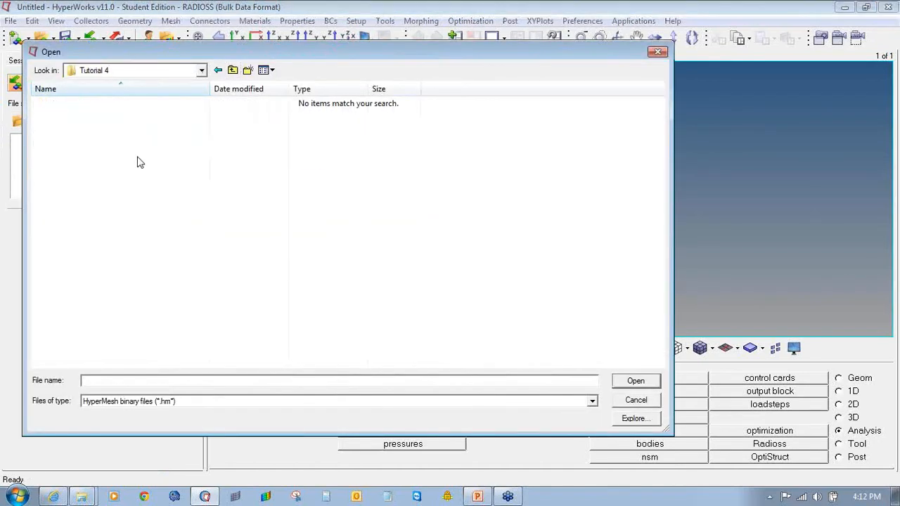
pyautogui.click(197, 401)
pyautogui.click(189, 421)
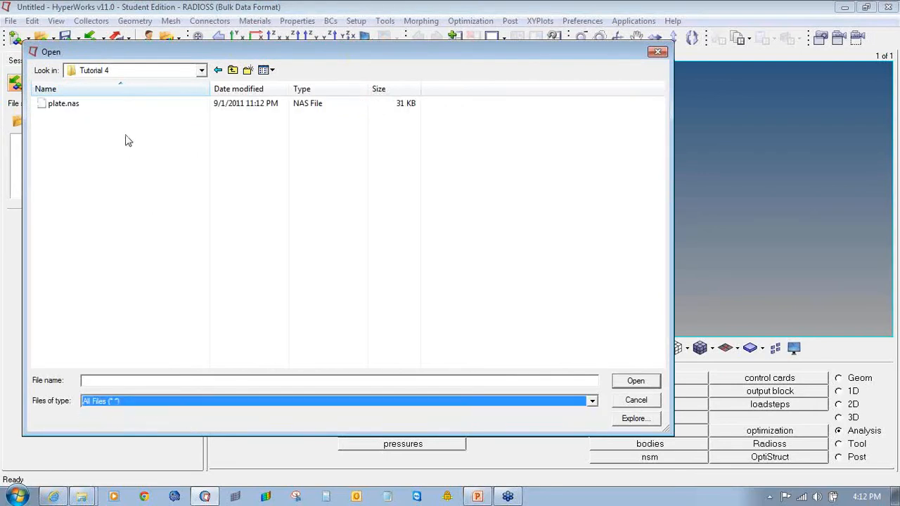
pyautogui.doubleClick(106, 104)
pyautogui.click(112, 237)
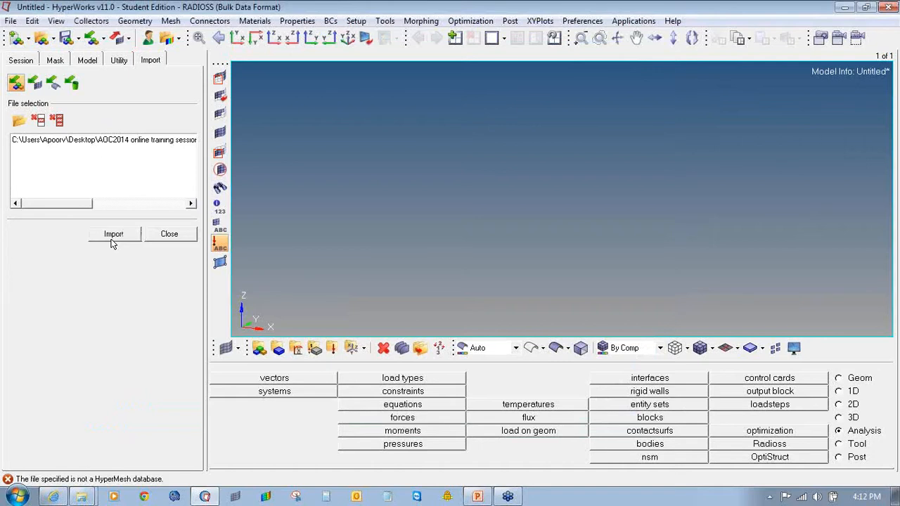
# Try to import a RADIOSS (Bulk Data) solver deck from the Tutorial 4 folder, checking the available file type filters.
pyautogui.click(92, 38)
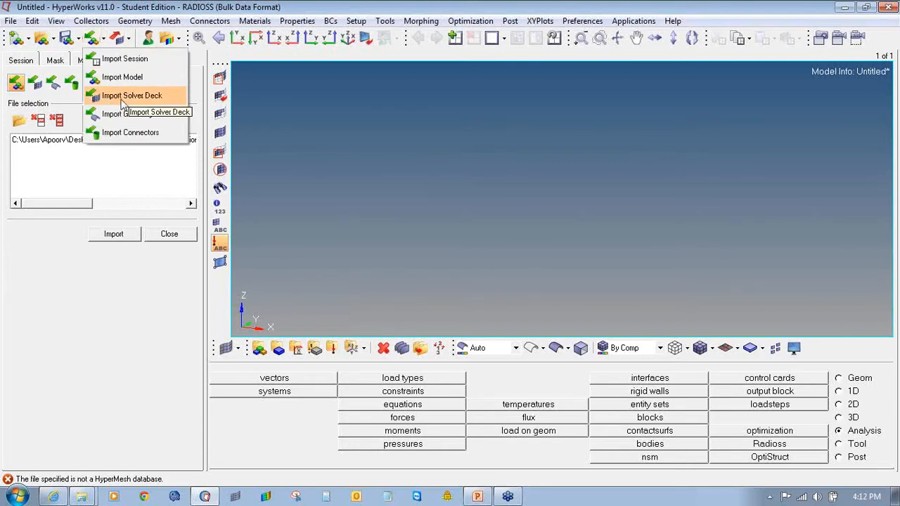
pyautogui.click(122, 98)
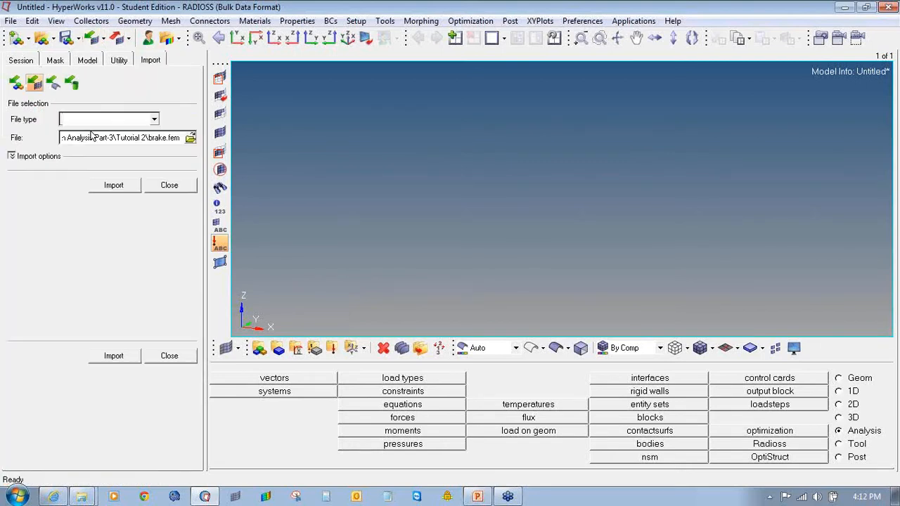
pyautogui.click(154, 120)
pyautogui.click(155, 123)
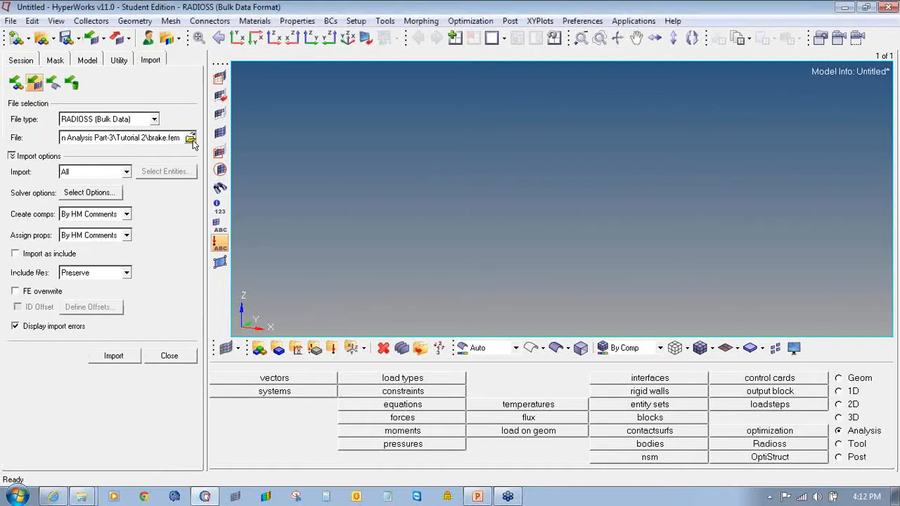
pyautogui.click(190, 138)
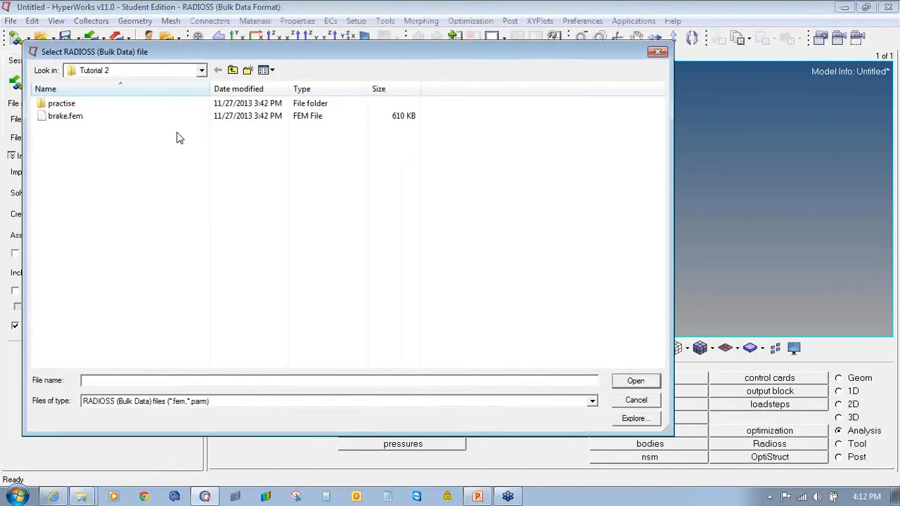
pyautogui.click(233, 70)
pyautogui.doubleClick(169, 179)
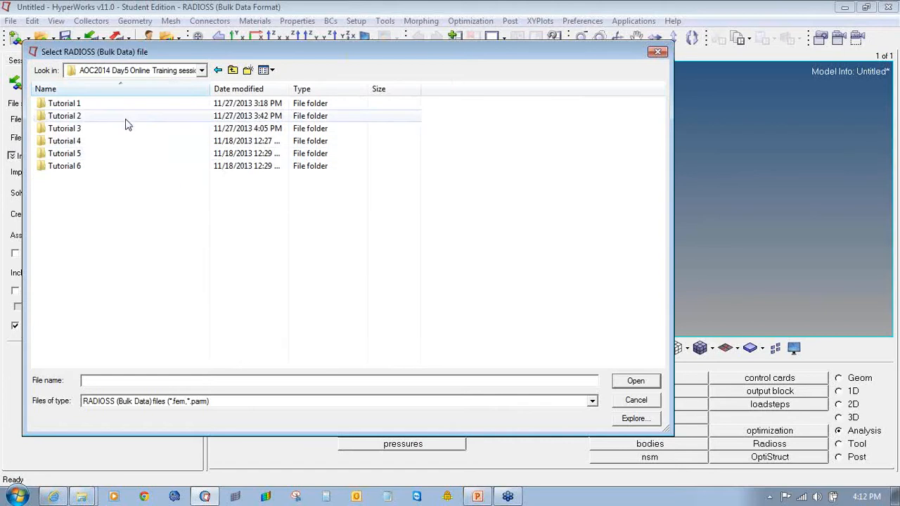
pyautogui.doubleClick(123, 140)
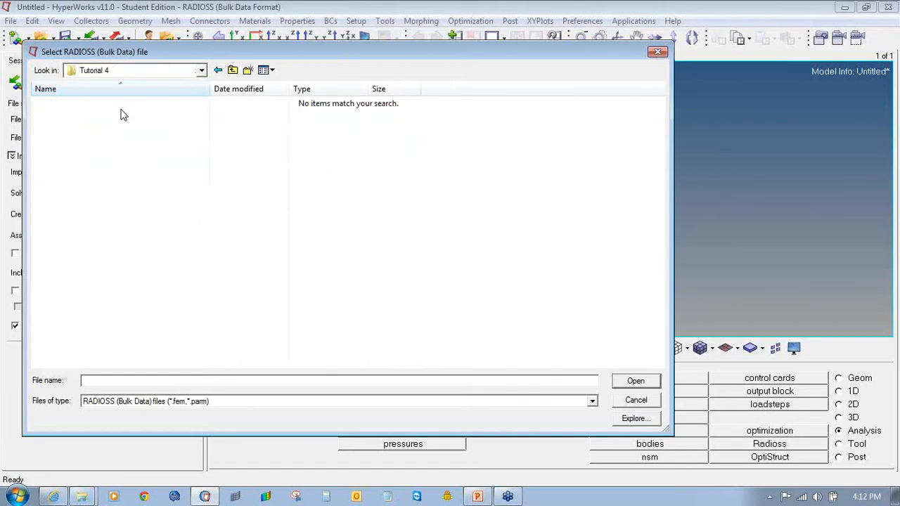
pyautogui.click(197, 401)
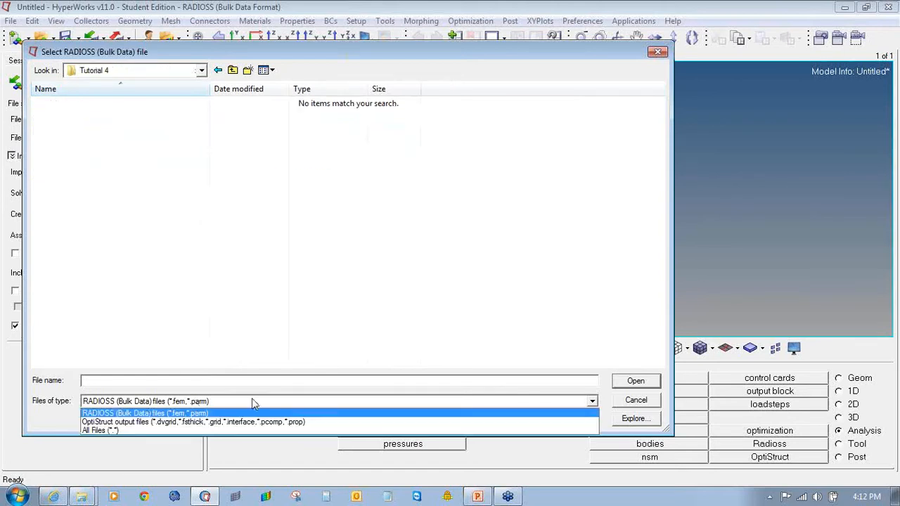
pyautogui.click(893, 36)
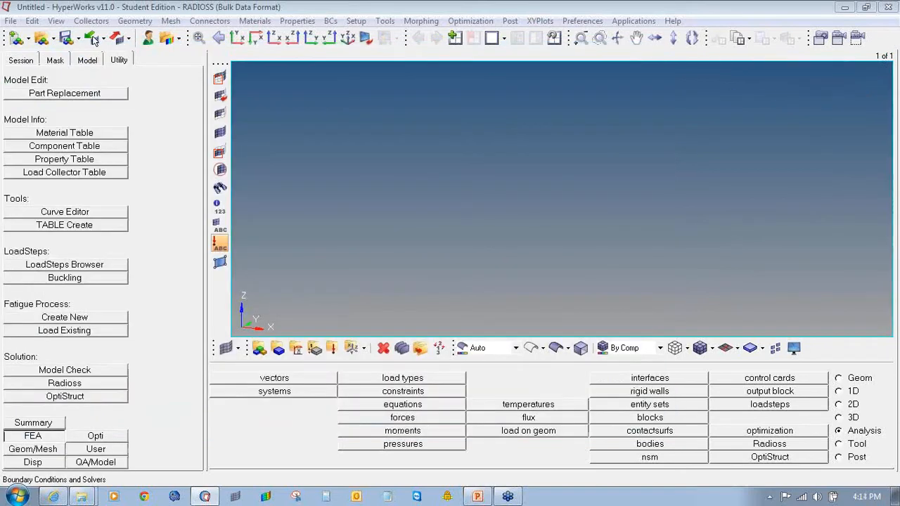
# Import plate.nas from the Tutorial 4 folder as a RADIOSS (Bulk Data) solver deck, showing all file types to find it.
pyautogui.click(93, 39)
pyautogui.click(134, 96)
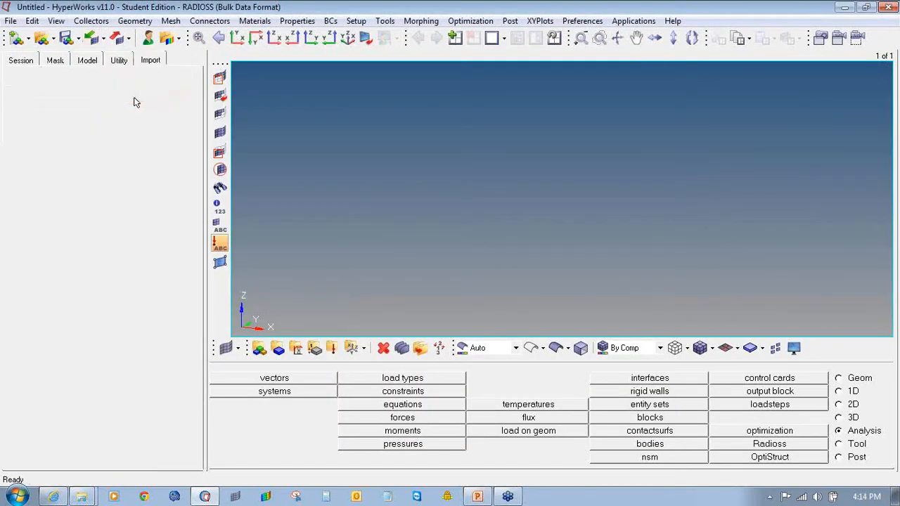
pyautogui.click(191, 137)
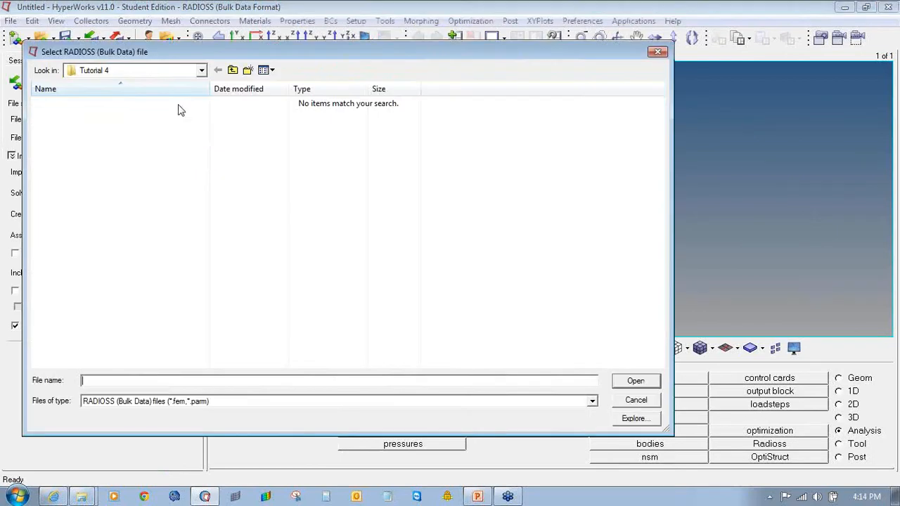
pyautogui.click(232, 71)
pyautogui.doubleClick(129, 144)
pyautogui.click(215, 403)
pyautogui.click(176, 433)
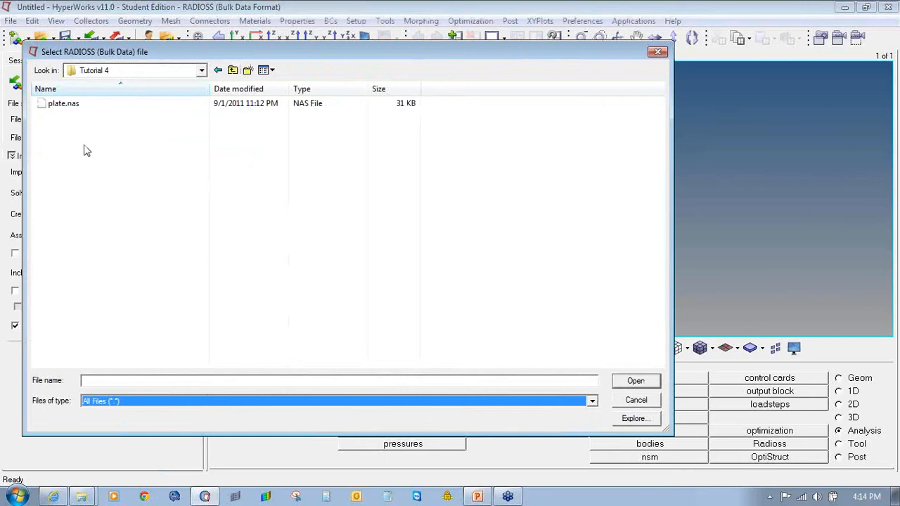
pyautogui.doubleClick(68, 105)
pyautogui.click(113, 355)
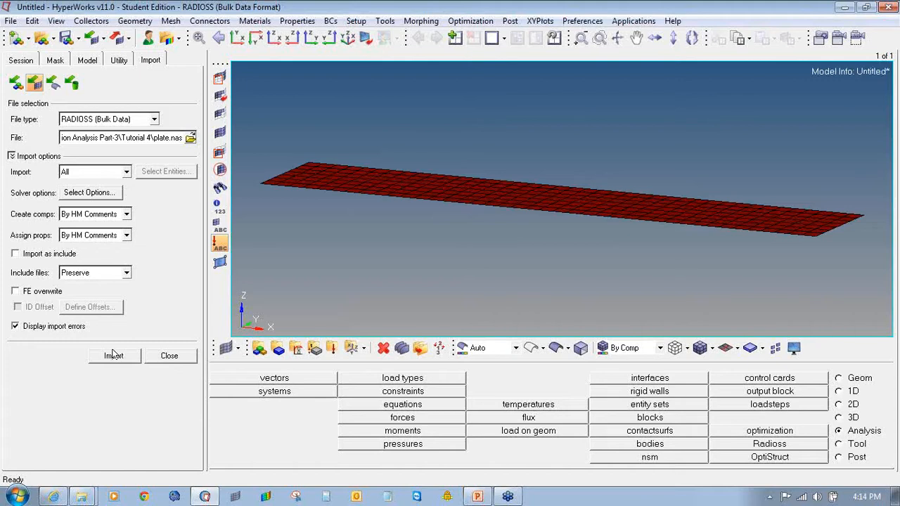
pyautogui.click(169, 355)
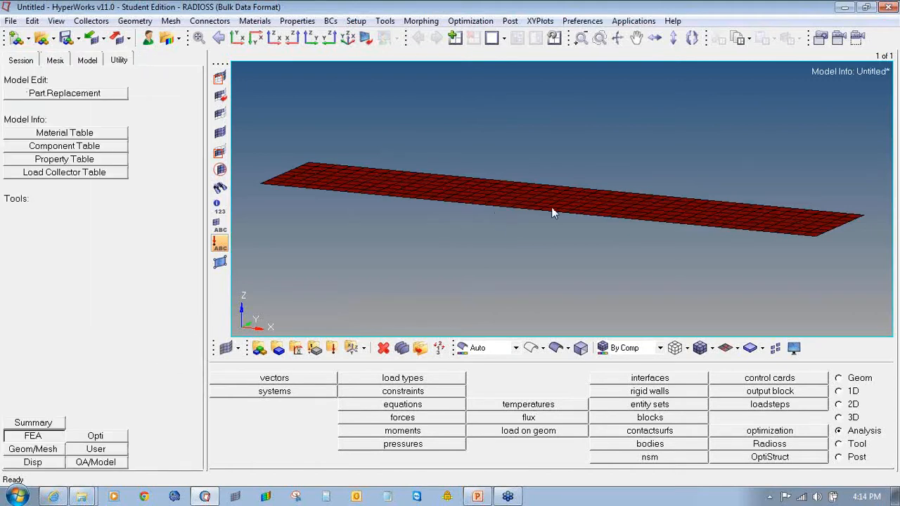
# Add a DTI_UNITS control card with mass MGG, force N, length MM and time S.
pyautogui.keyDown('ctrl'); pyautogui.moveTo(518, 205); pyautogui.dragTo(550, 229); pyautogui.keyUp('ctrl')
pyautogui.click(87, 60)
pyautogui.keyDown('ctrl'); pyautogui.moveTo(482, 211); pyautogui.dragTo(496, 220); pyautogui.keyUp('ctrl')
pyautogui.keyDown('ctrl'); pyautogui.moveTo(495, 220); pyautogui.dragTo(526, 201, button='right'); pyautogui.keyUp('ctrl')
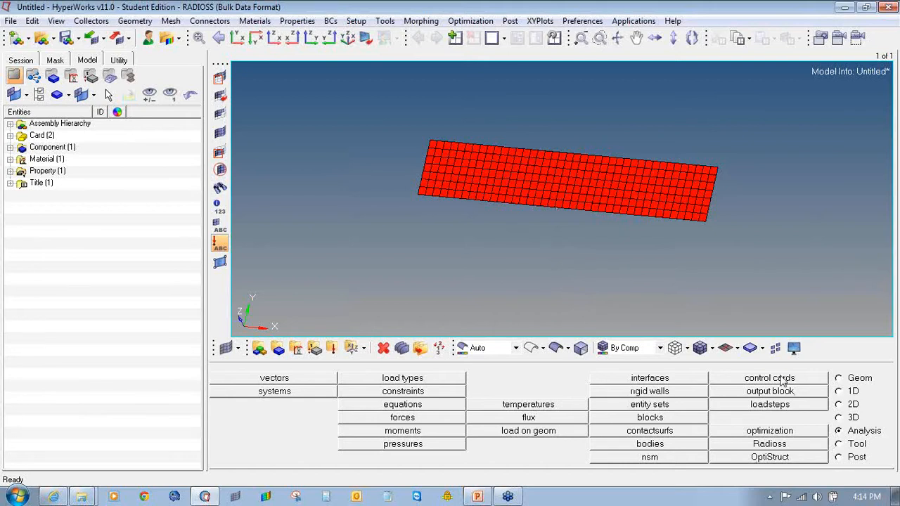
pyautogui.click(782, 380)
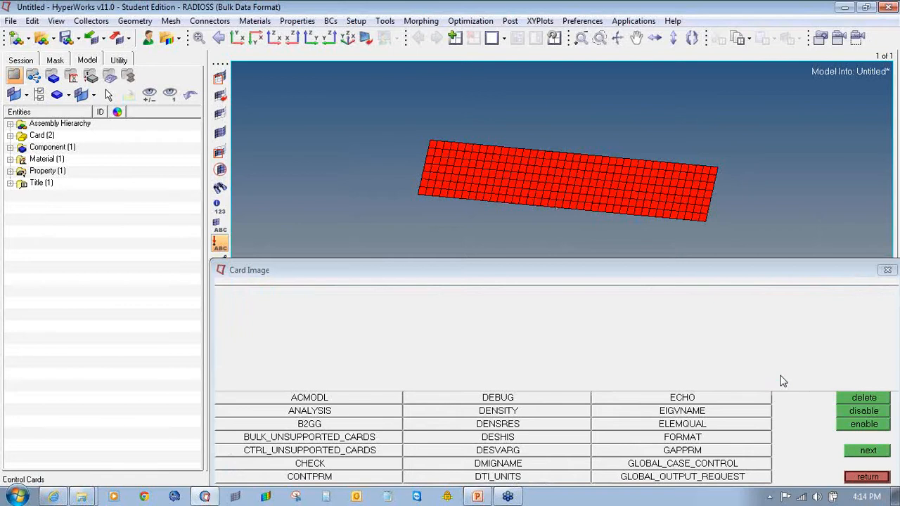
pyautogui.click(538, 480)
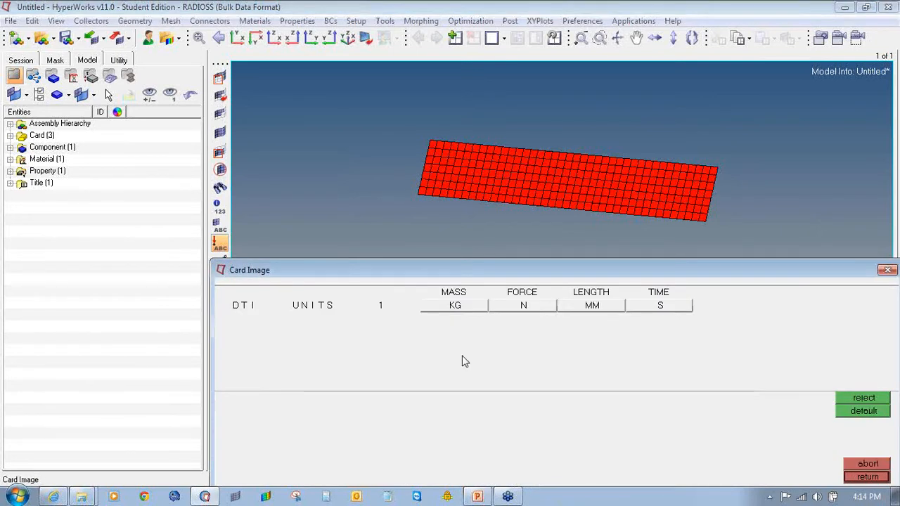
pyautogui.click(456, 306)
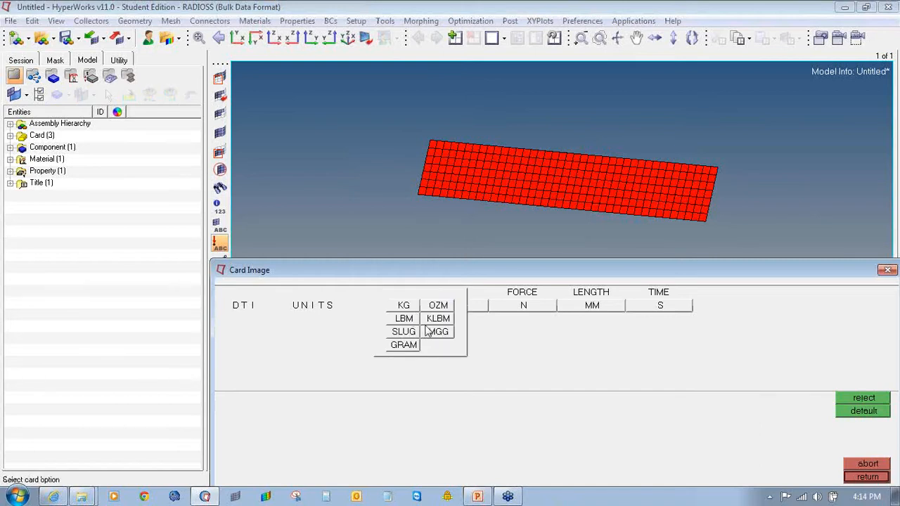
pyautogui.click(430, 333)
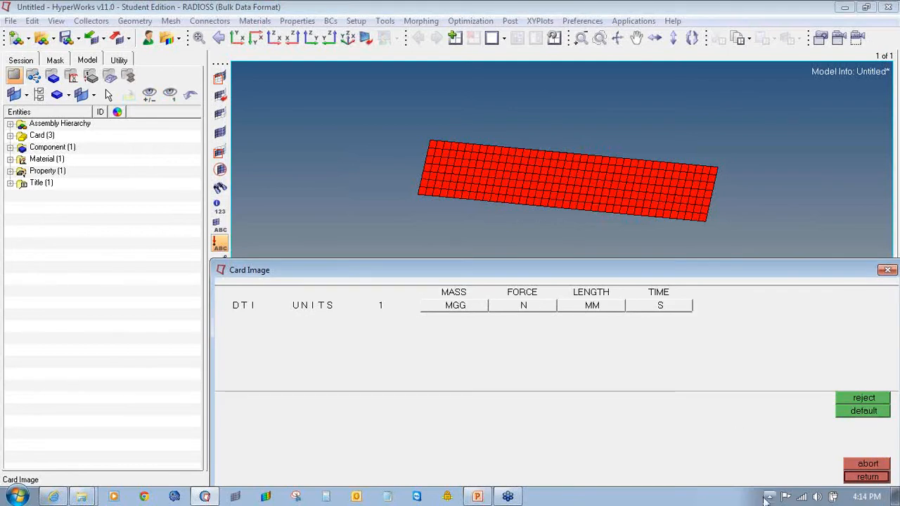
pyautogui.click(856, 478)
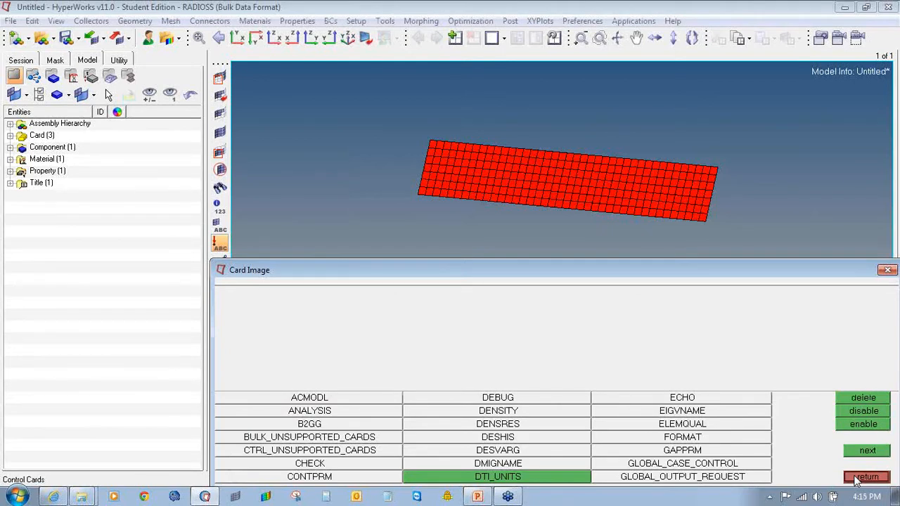
pyautogui.click(858, 477)
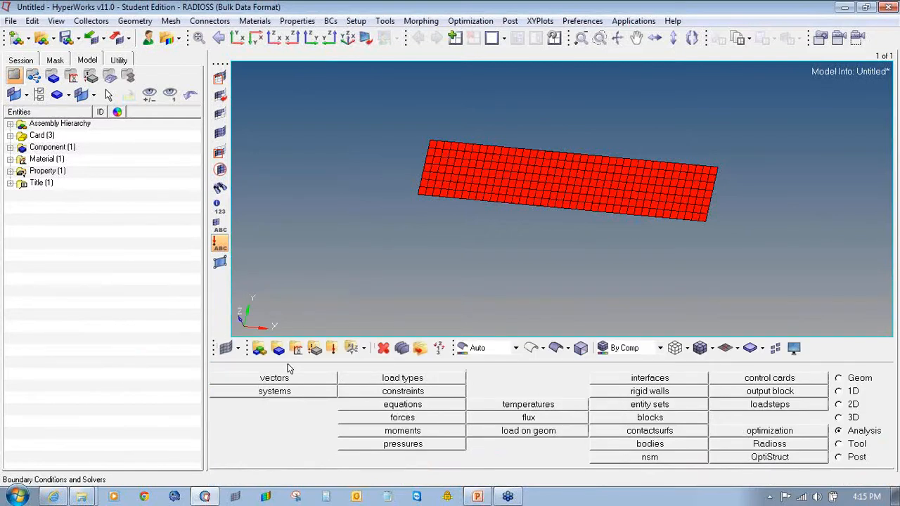
# Edit the card of material MAT1_1 and add the MATX02 extension to it.
pyautogui.click(296, 348)
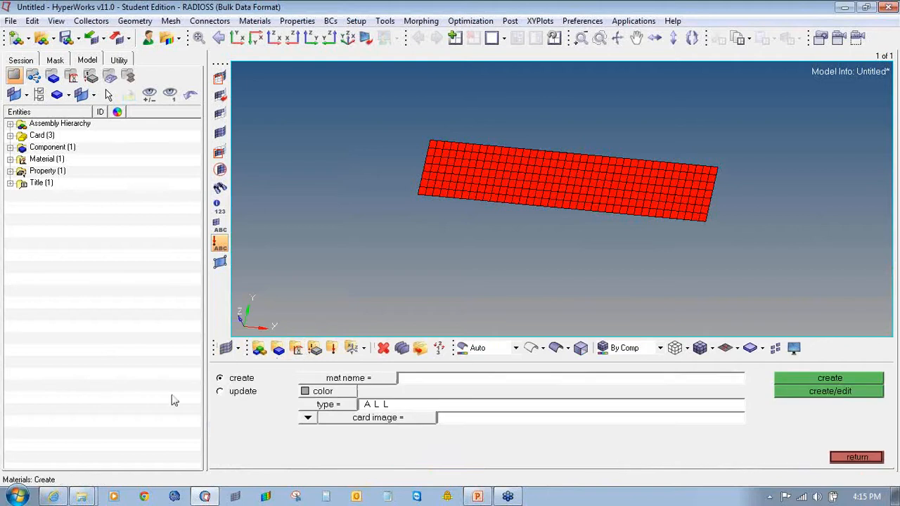
pyautogui.click(220, 391)
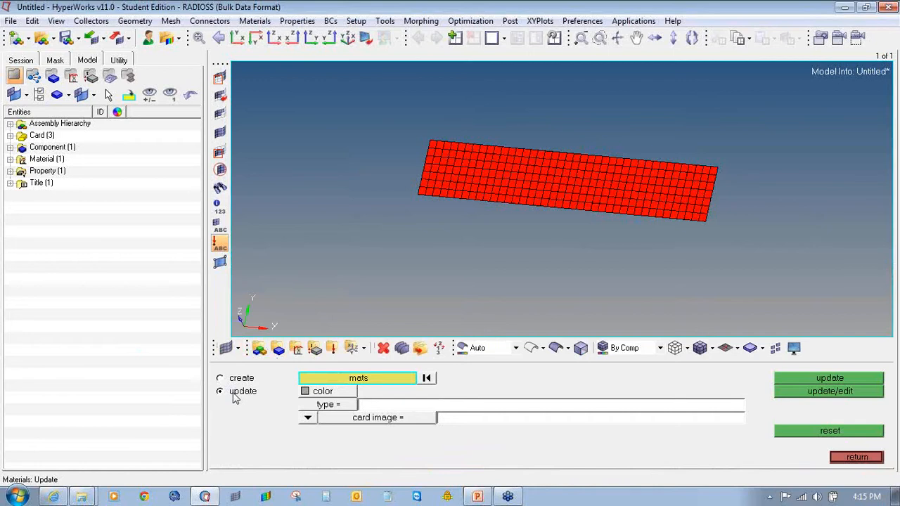
pyautogui.click(381, 383)
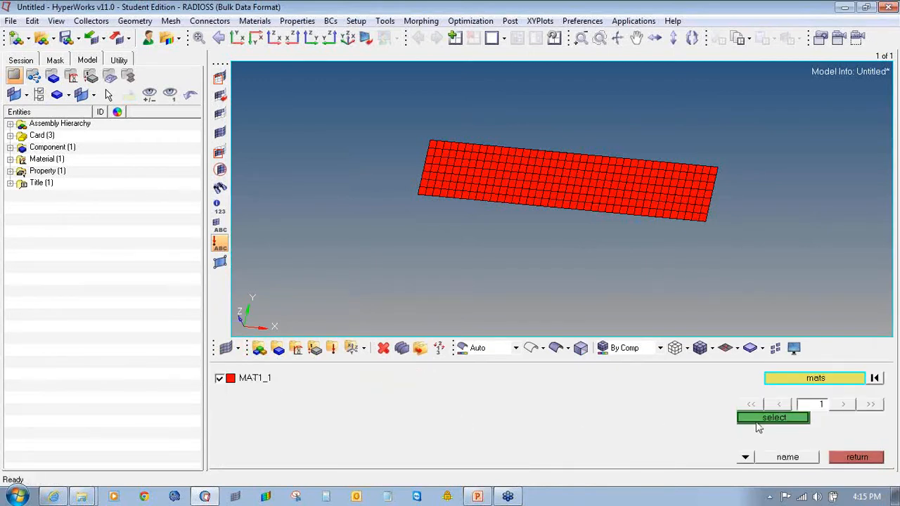
pyautogui.click(757, 422)
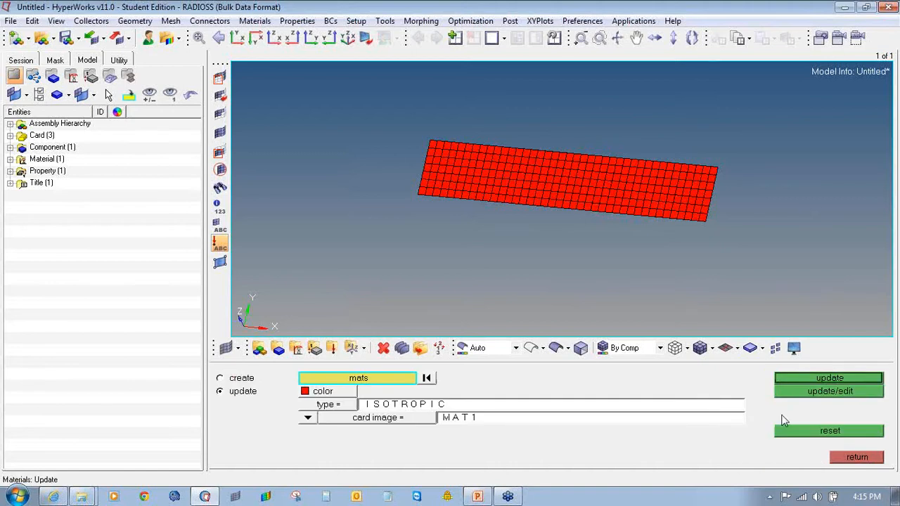
pyautogui.click(822, 392)
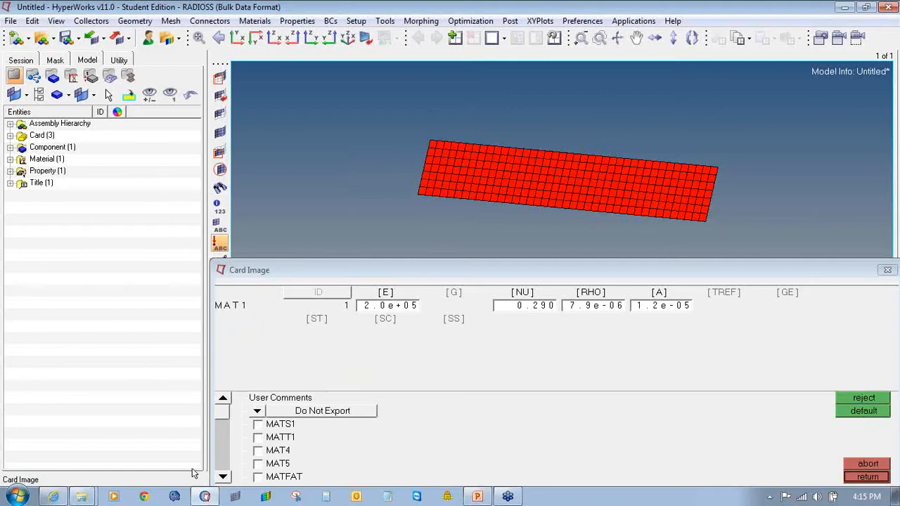
pyautogui.click(223, 477)
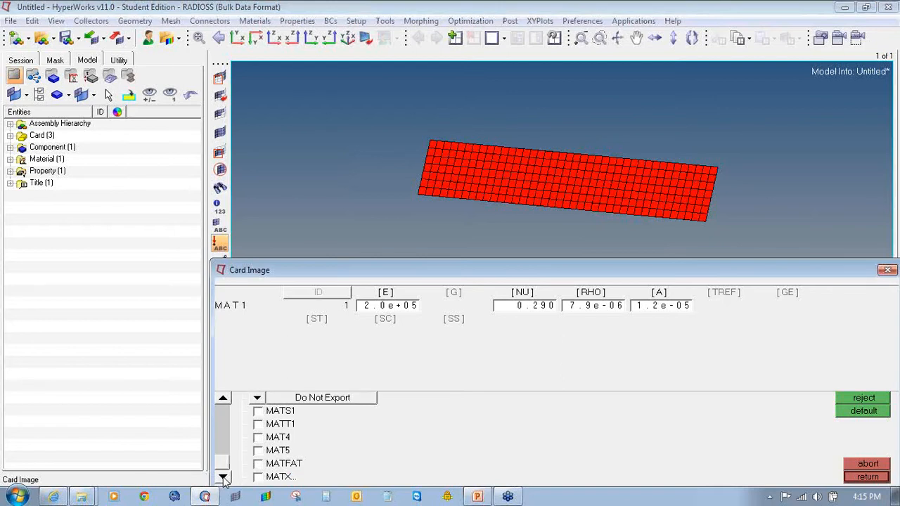
pyautogui.click(258, 476)
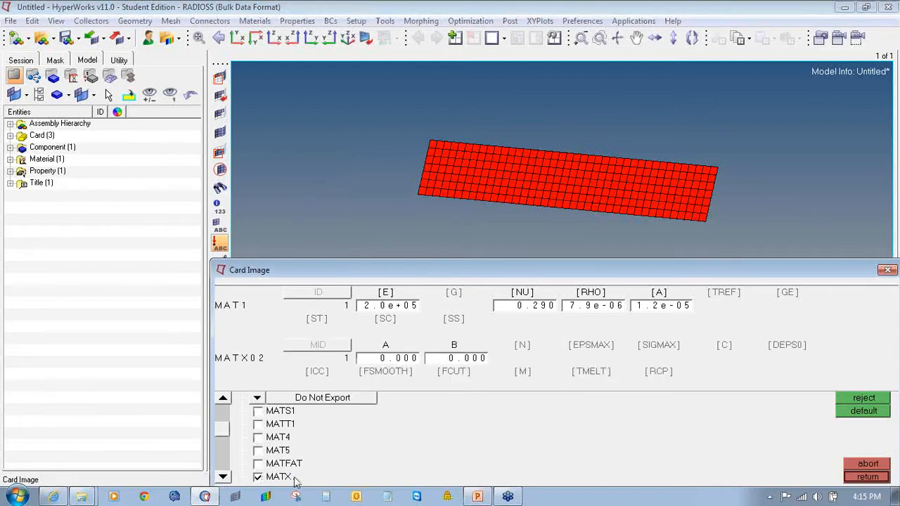
pyautogui.click(223, 478)
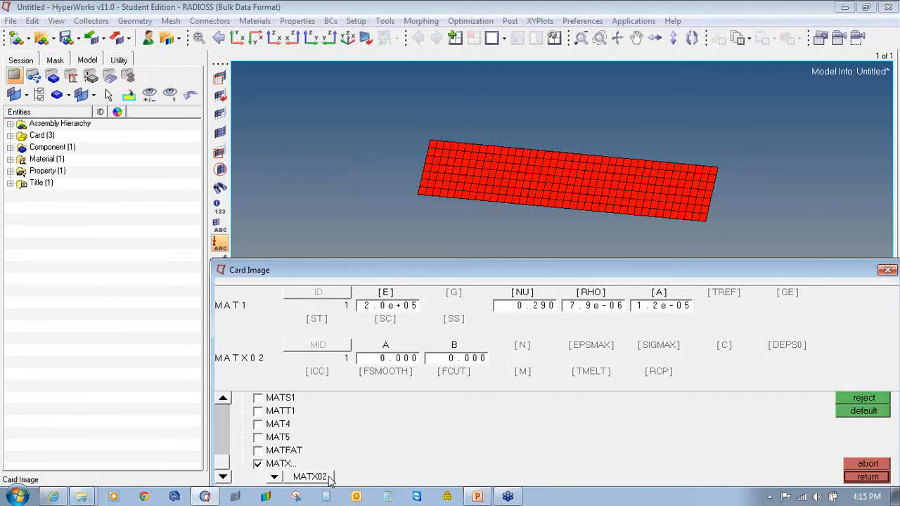
# Set the MATX02 parameters of MAT1_1 to A = 100 and B = 1, and finish the material update.
pyautogui.click(388, 357)
pyautogui.write('100')
pyautogui.press('Return')
pyautogui.click(469, 359)
pyautogui.write('1')
pyautogui.press('Return')
pyautogui.click(866, 476)
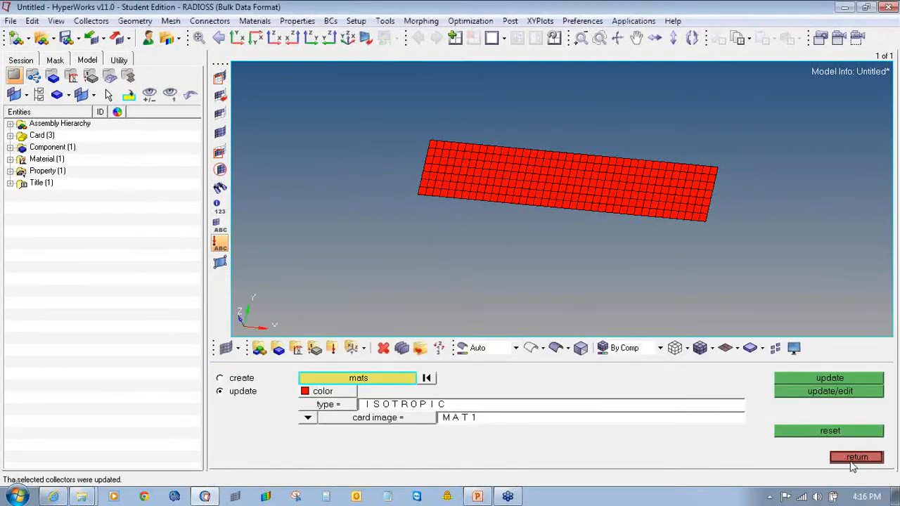
pyautogui.click(854, 458)
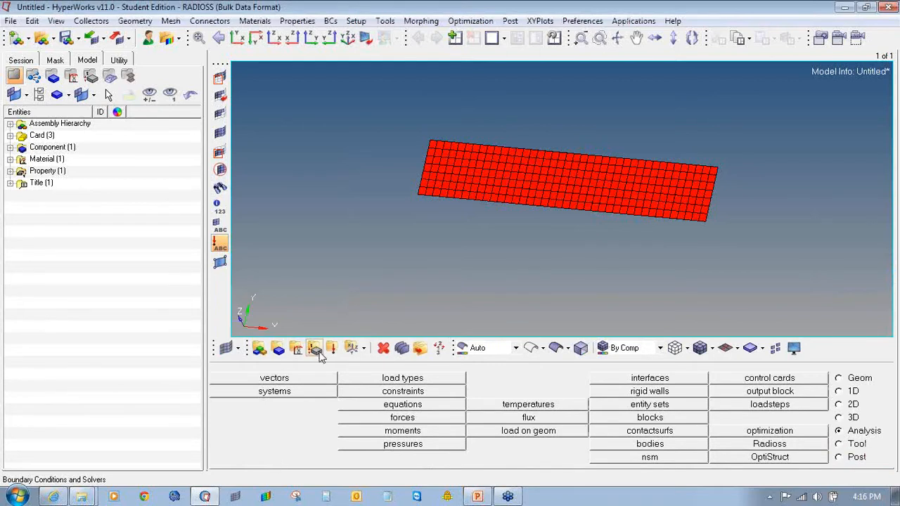
# Edit the card of property PSHELL_1 and add the PSHELLX extension to it.
pyautogui.click(315, 348)
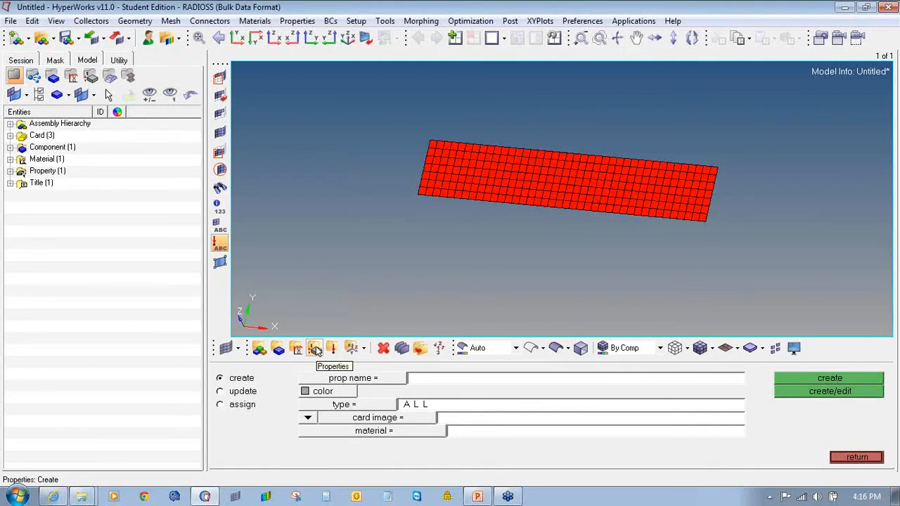
pyautogui.click(237, 395)
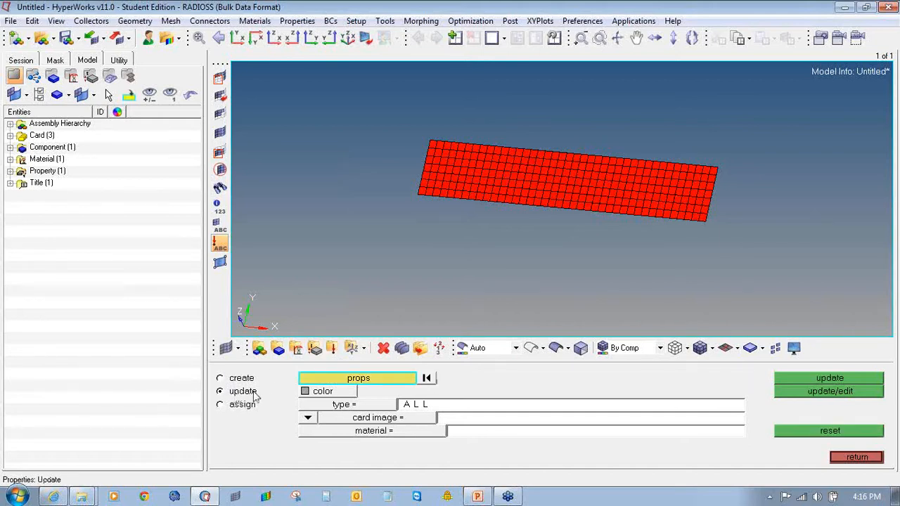
pyautogui.click(320, 383)
pyautogui.click(254, 380)
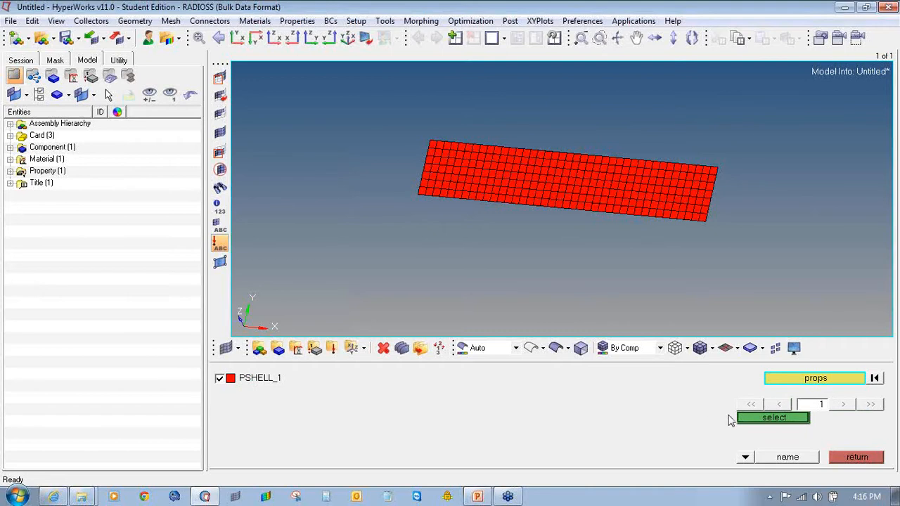
pyautogui.click(738, 421)
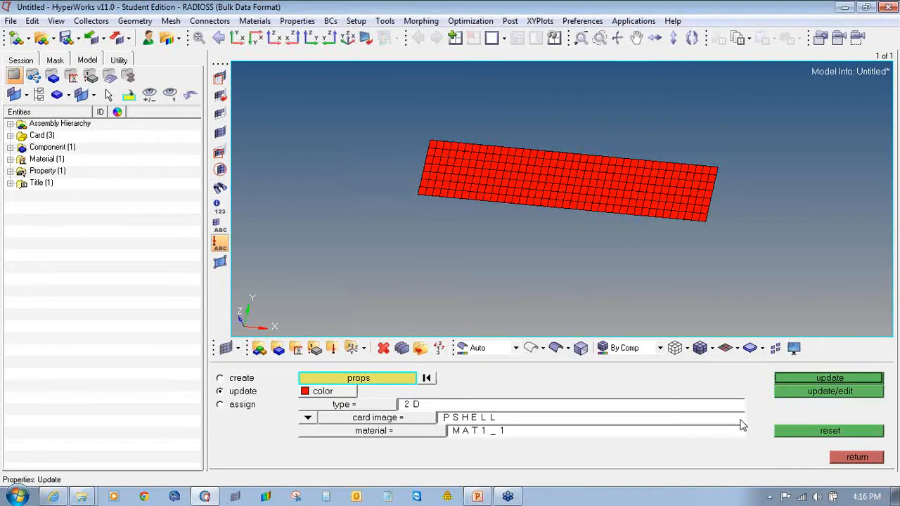
pyautogui.click(815, 392)
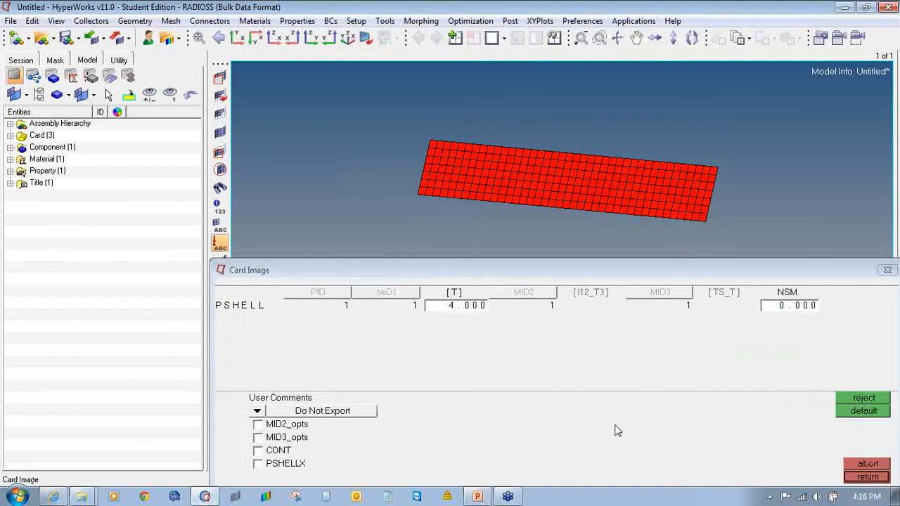
pyautogui.click(258, 464)
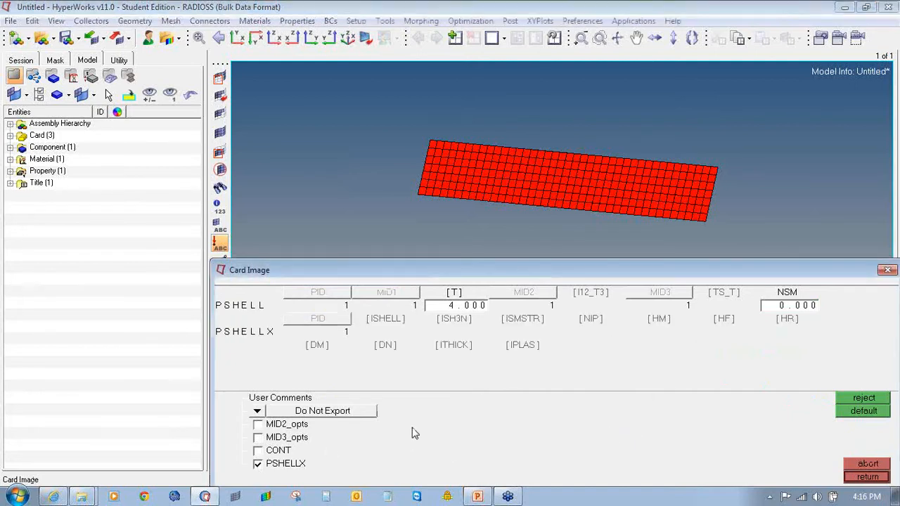
# Set ISHELL to 24 and NIP to 1 on the PSHELLX card, and finish the property update.
pyautogui.click(383, 320)
pyautogui.click(399, 331)
pyautogui.click(356, 366)
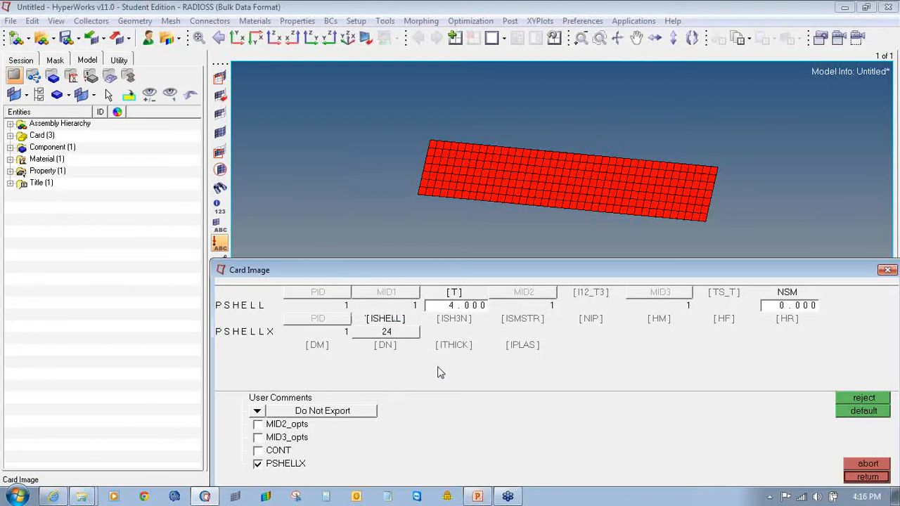
pyautogui.click(590, 320)
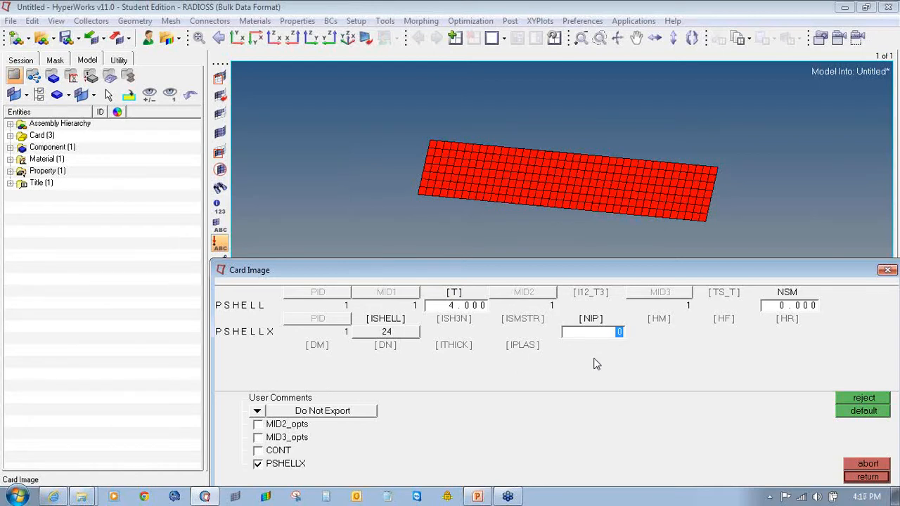
pyautogui.write('1')
pyautogui.click(863, 475)
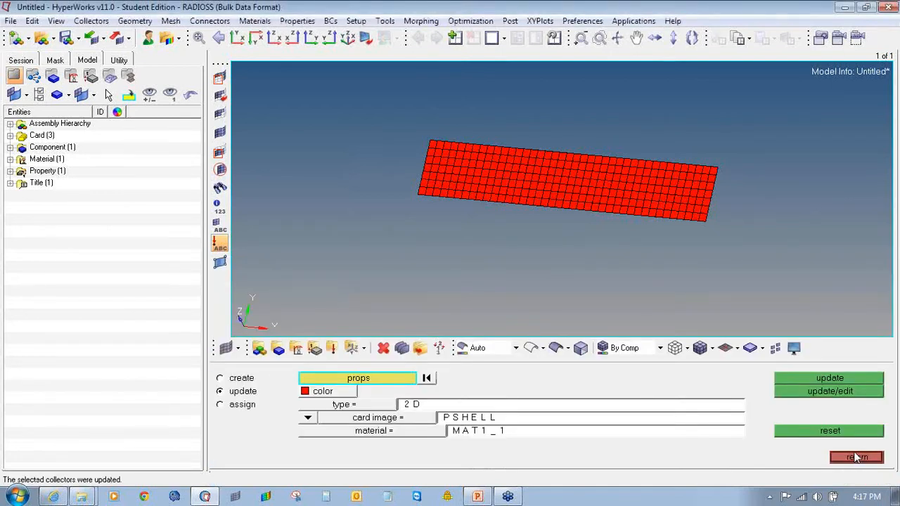
pyautogui.click(855, 457)
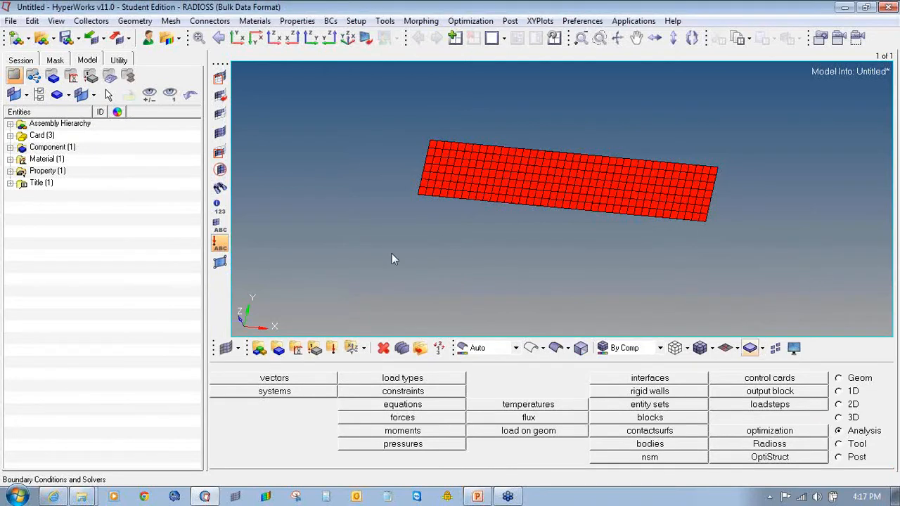
# Create a green load collector named LC_SPC with no card image.
pyautogui.click(332, 347)
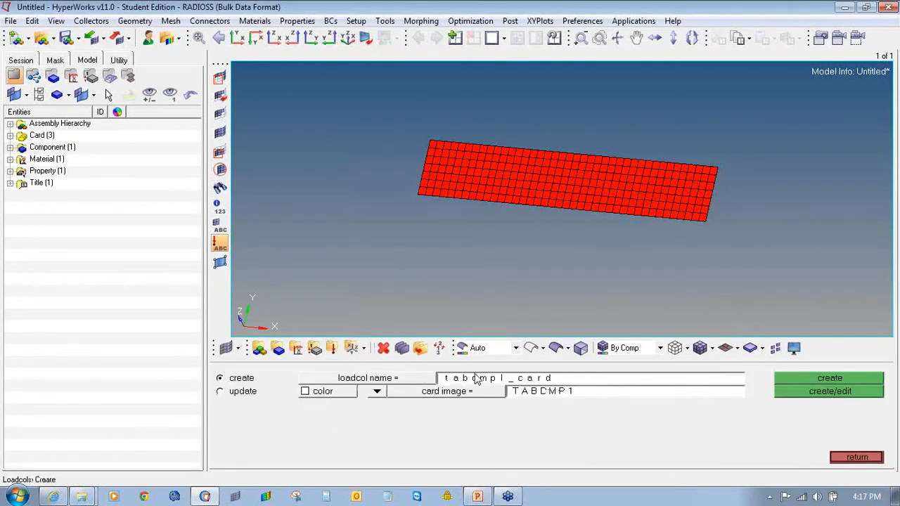
pyautogui.click(476, 379)
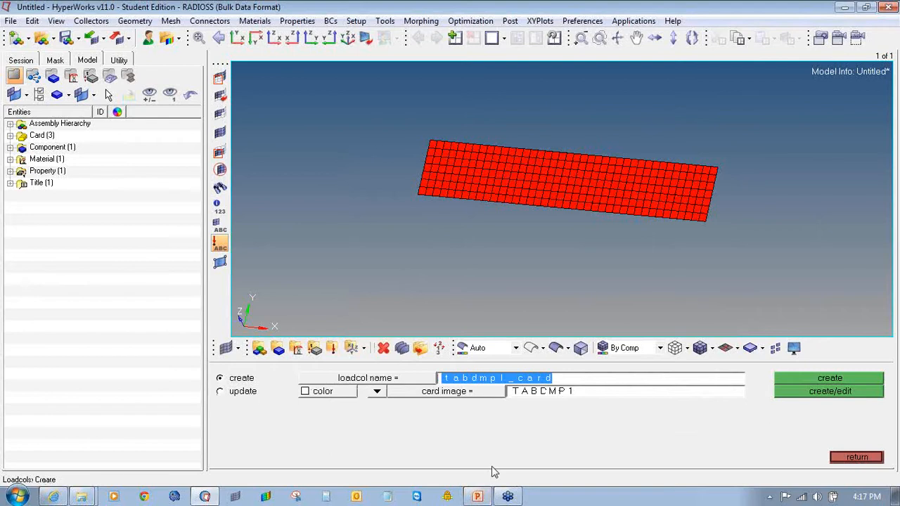
pyautogui.write('LC_')
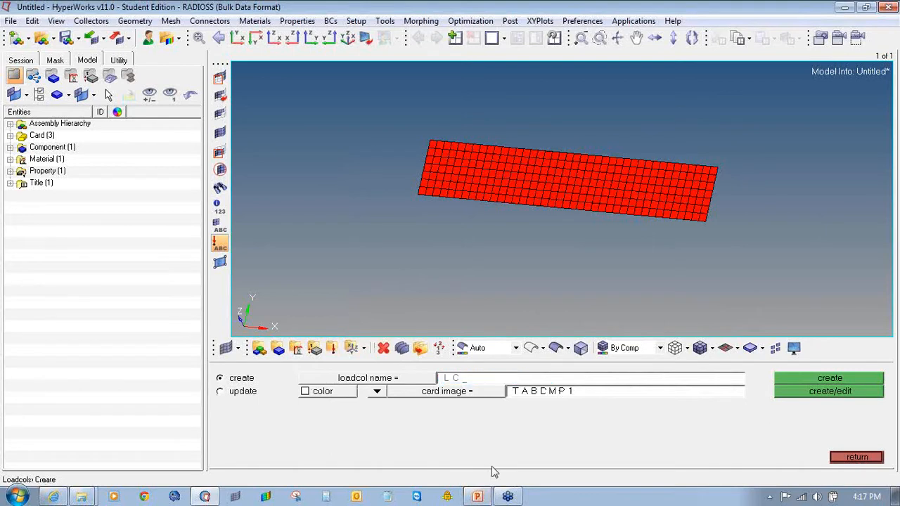
pyautogui.write('SPC')
pyautogui.click(375, 393)
pyautogui.click(395, 406)
pyautogui.click(340, 395)
pyautogui.click(335, 361)
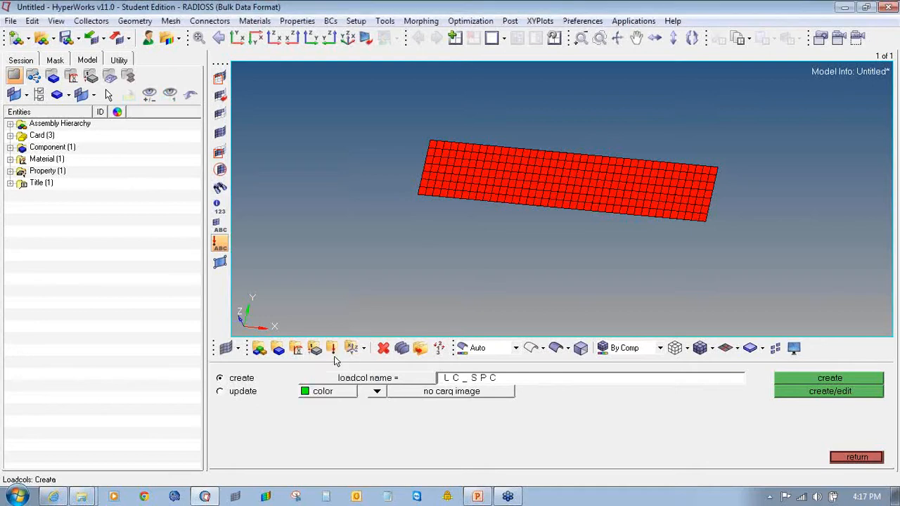
pyautogui.click(827, 380)
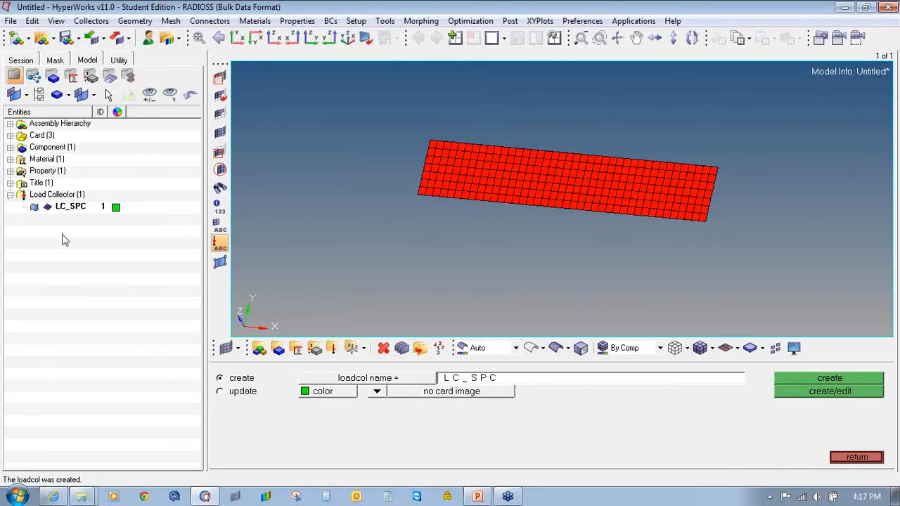
pyautogui.click(845, 458)
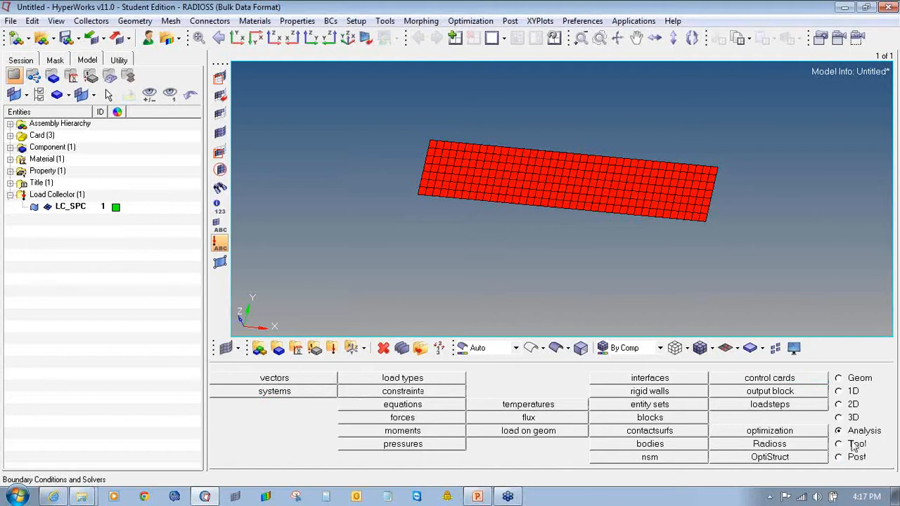
# Set the constraint size to 10 and select the nodes along both short edges of the plate, leaving out the lower corner nodes.
pyautogui.click(404, 391)
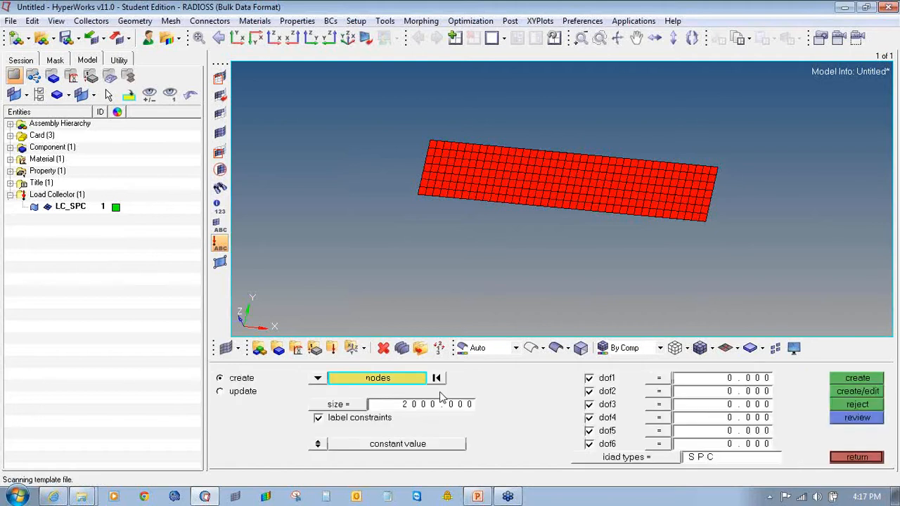
pyautogui.click(444, 408)
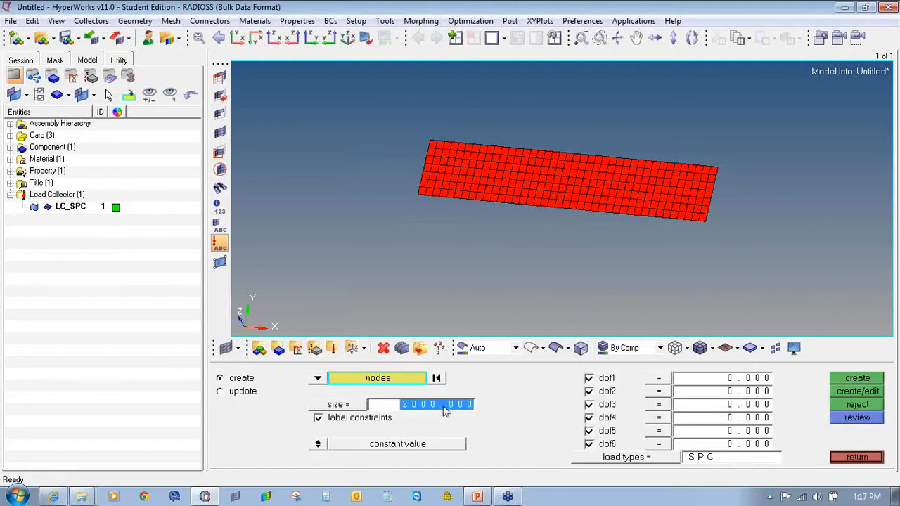
pyautogui.write('10')
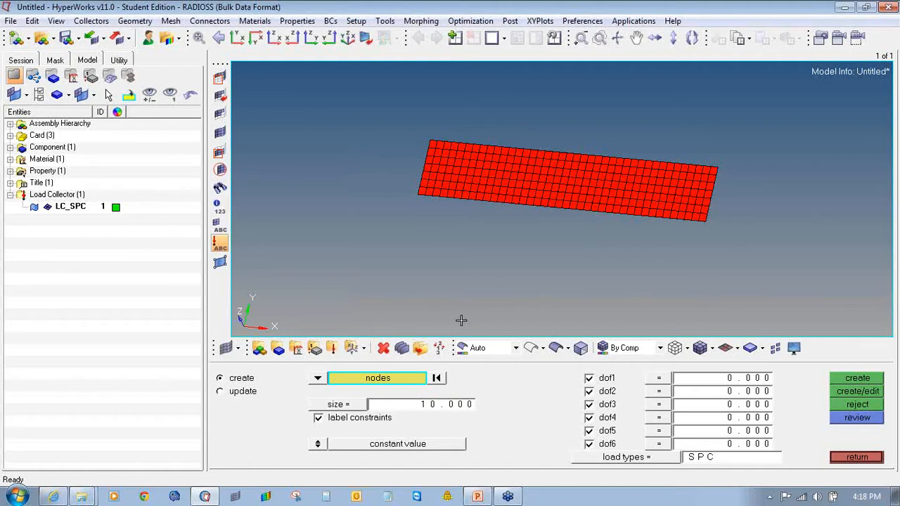
pyautogui.click(237, 37)
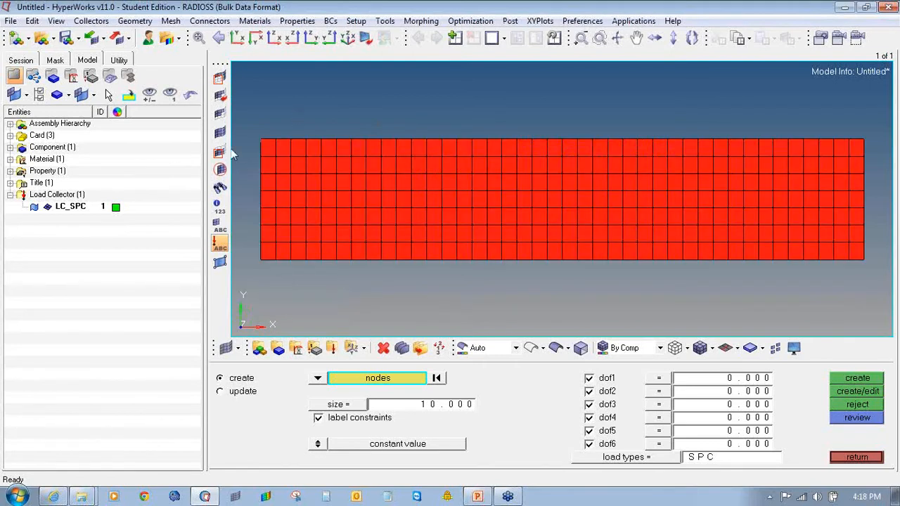
pyautogui.keyDown('shift'); pyautogui.moveTo(246, 132); pyautogui.dragTo(264, 255); pyautogui.keyUp('shift')
pyautogui.keyDown('shift'); pyautogui.moveTo(856, 125); pyautogui.dragTo(875, 247); pyautogui.keyUp('shift')
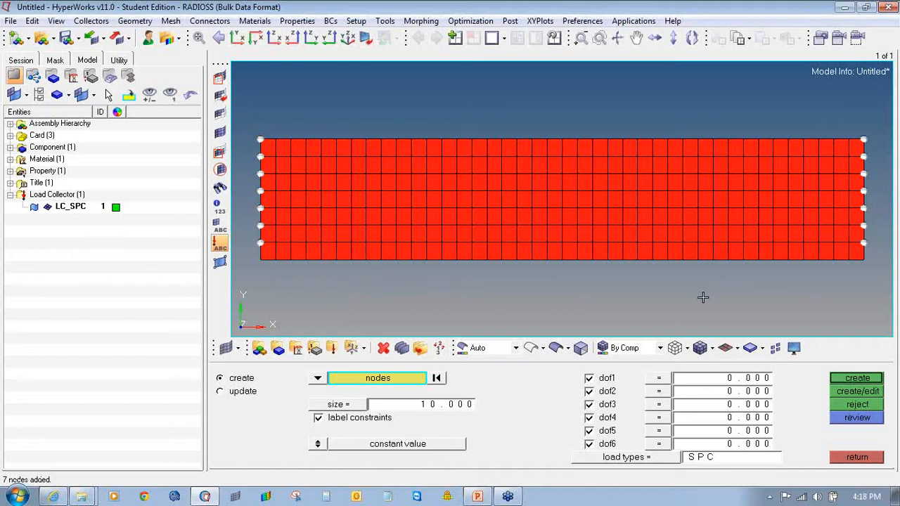
# Create SPC constraints on the selected edge nodes with only dof1, dof2 and dof3 fixed at 0.
pyautogui.click(590, 418)
pyautogui.click(589, 444)
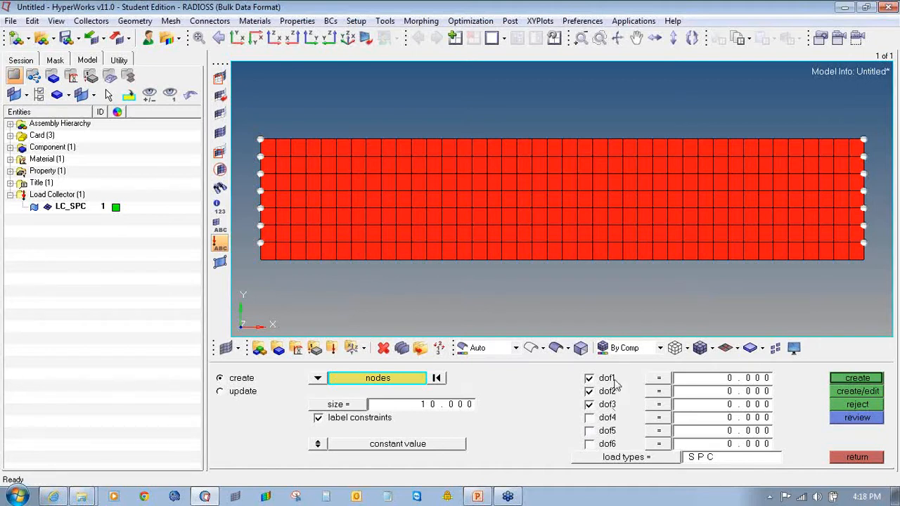
pyautogui.click(878, 379)
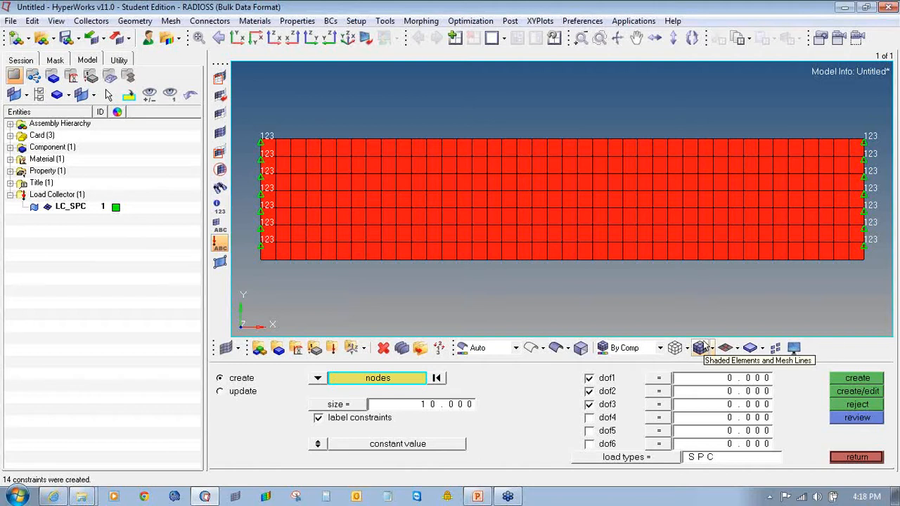
# Reject the edge constraints just created and recreate them with dof2 released, fixing only dof1 and dof3.
pyautogui.click(857, 404)
pyautogui.click(590, 391)
pyautogui.click(872, 378)
# Constrain dof1, dof2 and dof3 on the two lower corner nodes of the plate.
pyautogui.click(260, 260)
pyautogui.click(863, 260)
pyautogui.click(589, 391)
pyautogui.click(868, 380)
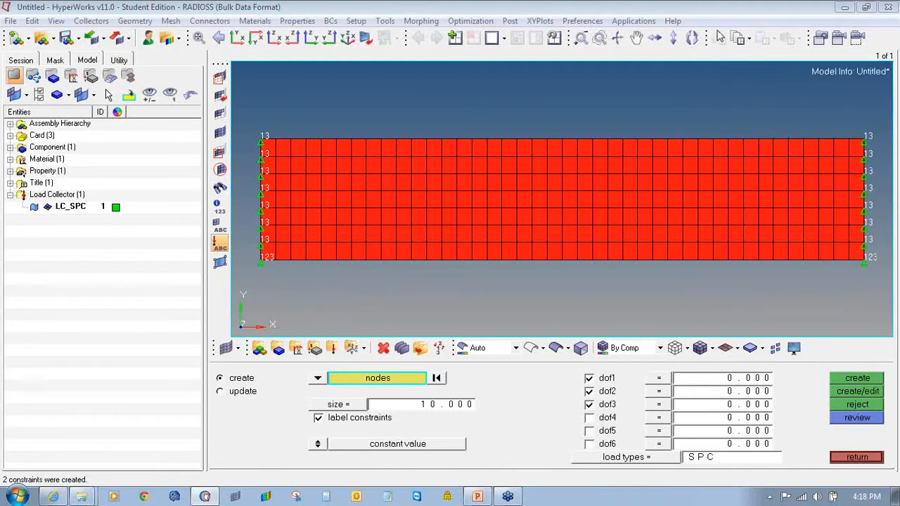
pyautogui.click(856, 457)
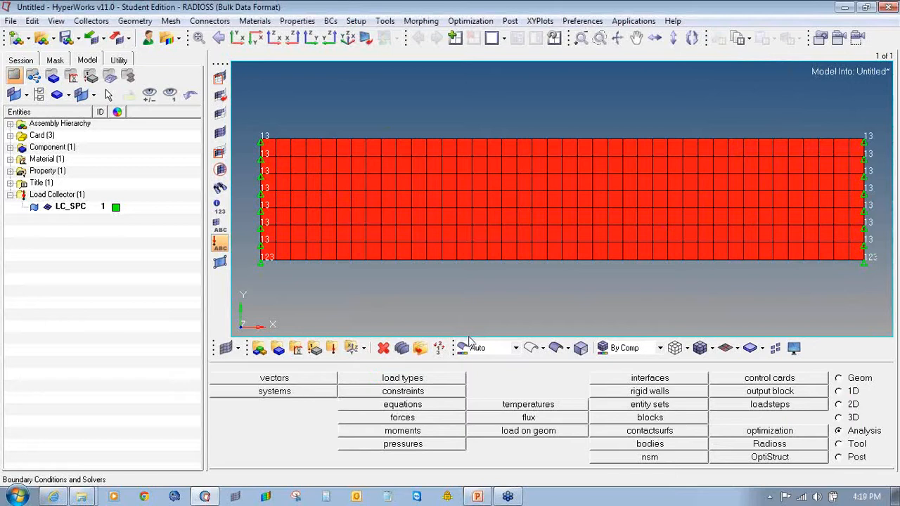
# Create a blue load collector named LC_PLOAD with no card image.
pyautogui.click(333, 348)
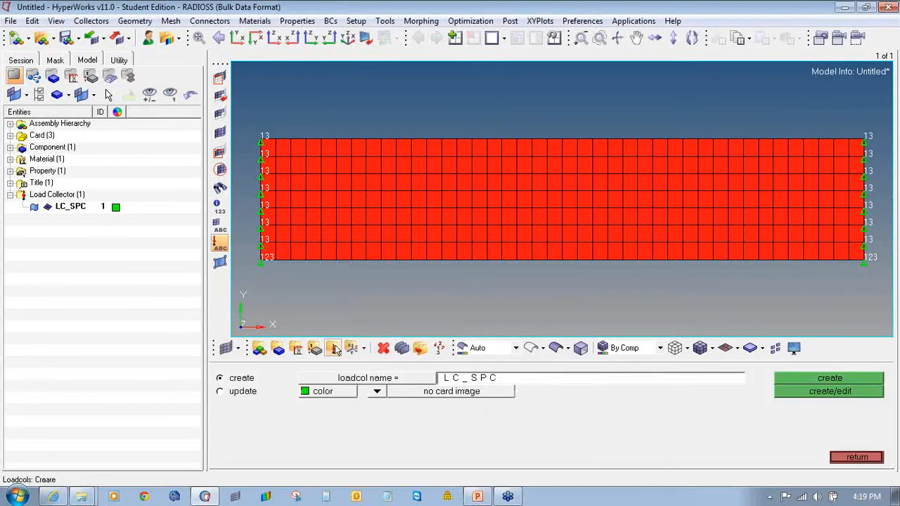
pyautogui.click(518, 384)
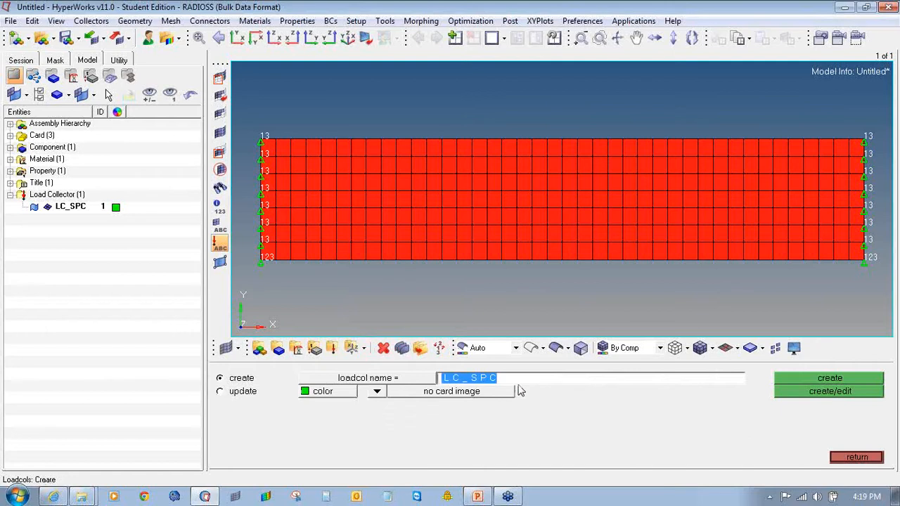
pyautogui.press('End')
pyautogui.press('BackSpace')
pyautogui.press('BackSpace')
pyautogui.press('BackSpace')
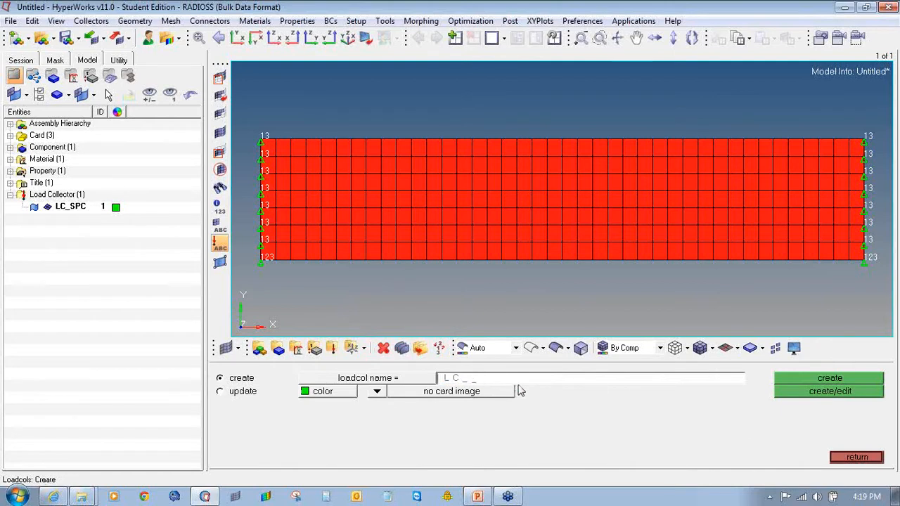
pyautogui.write('Plo')
pyautogui.press('BackSpace')
pyautogui.write('LOAD')
pyautogui.click(346, 392)
pyautogui.click(347, 392)
pyautogui.click(836, 379)
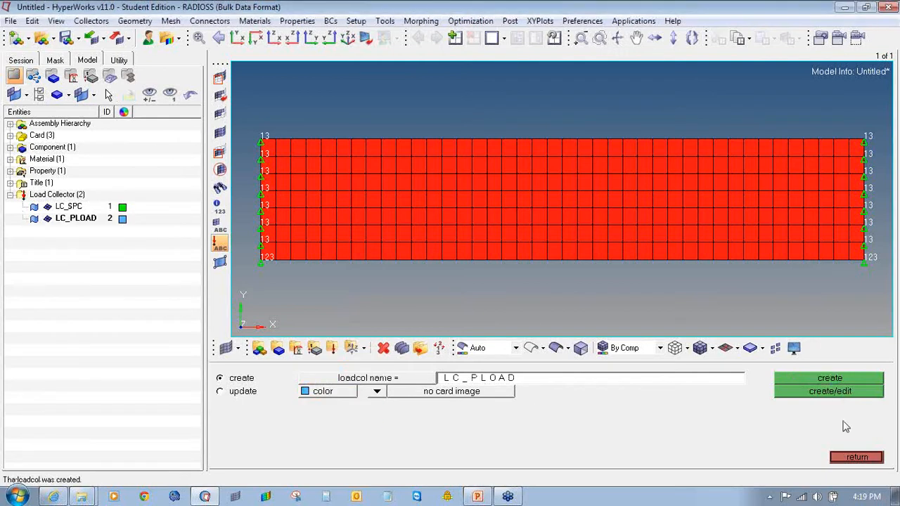
pyautogui.click(855, 457)
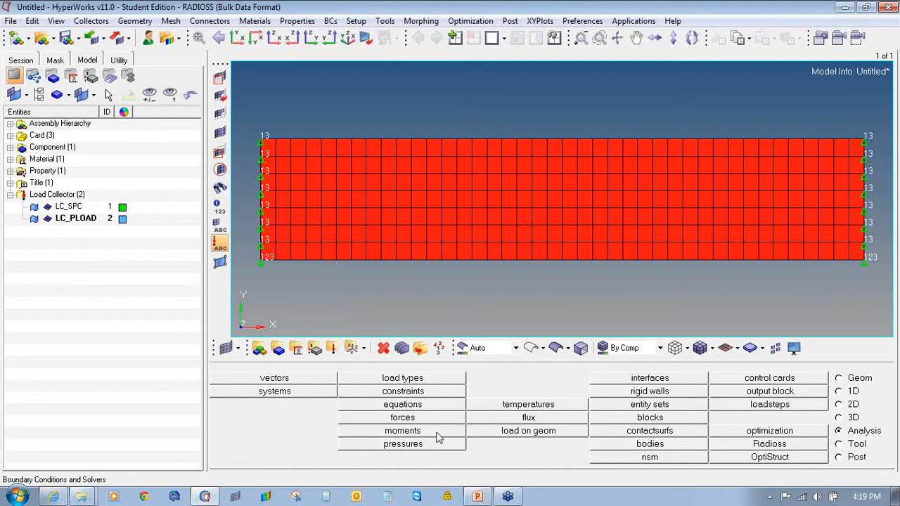
# Start a new pressure load with a constant vector definition and select all elements of the plate for it.
pyautogui.click(402, 444)
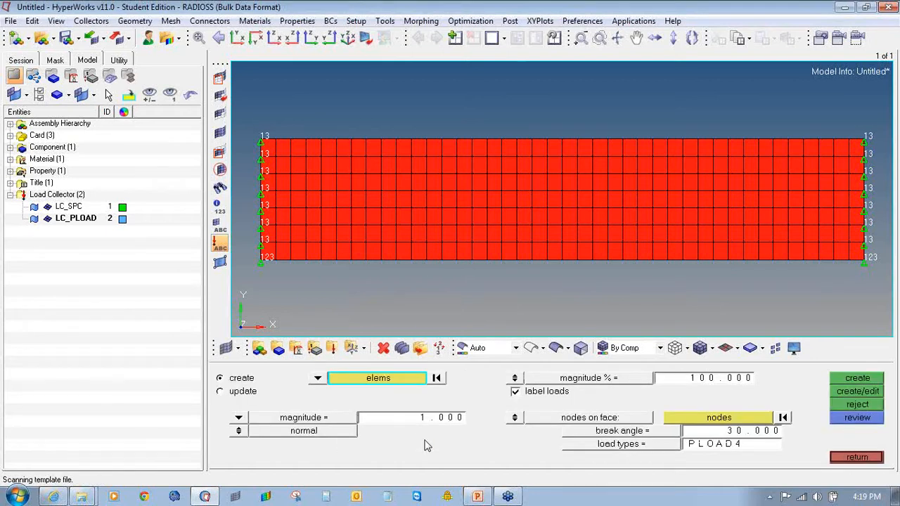
pyautogui.click(394, 380)
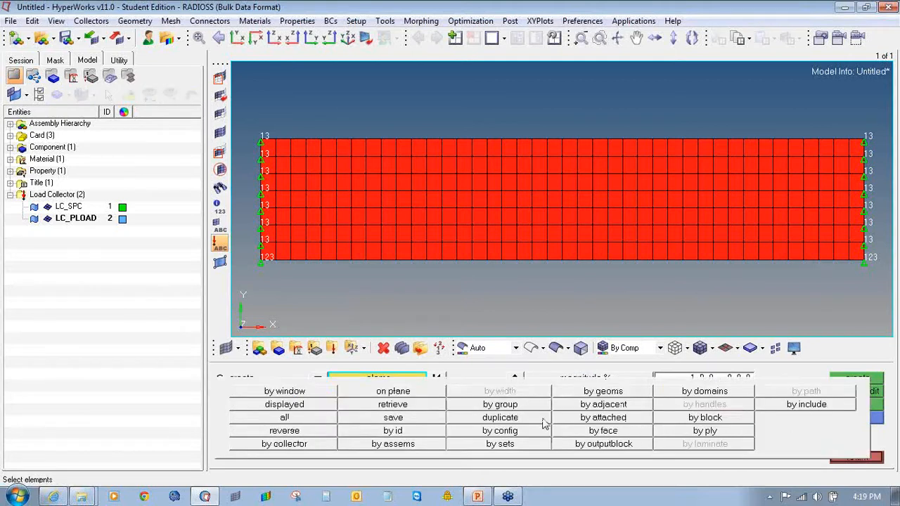
pyautogui.click(312, 416)
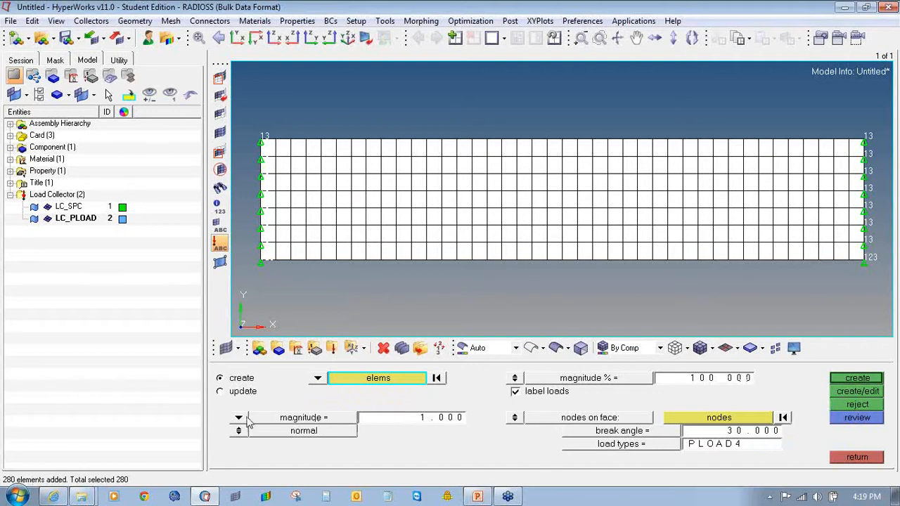
pyautogui.click(237, 433)
pyautogui.click(239, 417)
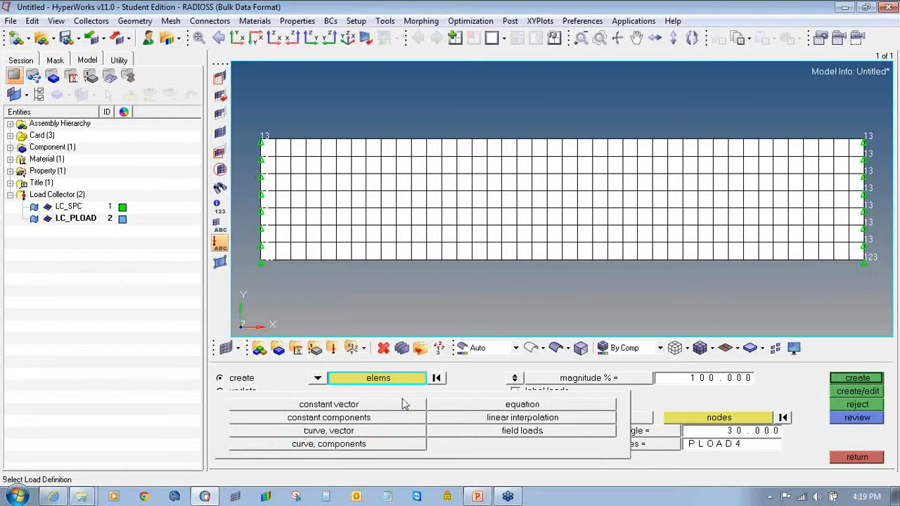
pyautogui.click(407, 404)
pyautogui.click(239, 418)
pyautogui.click(392, 406)
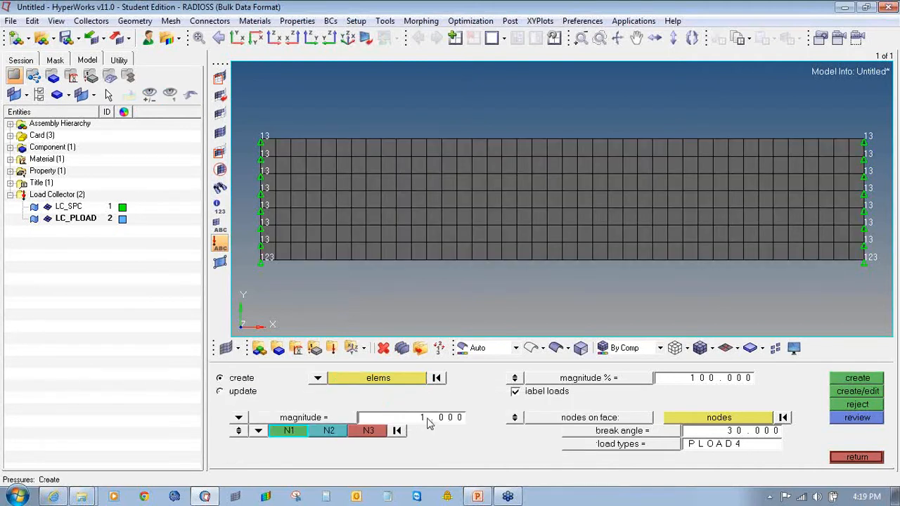
# Create pressures of load type PLOAD with magnitude -0.02, acting normal to the selected plate elements.
pyautogui.click(429, 421)
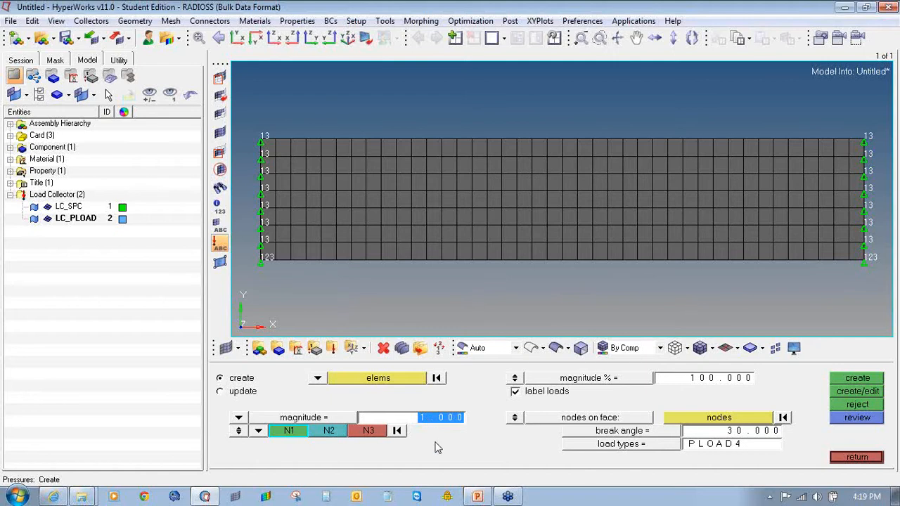
pyautogui.write('-0.02')
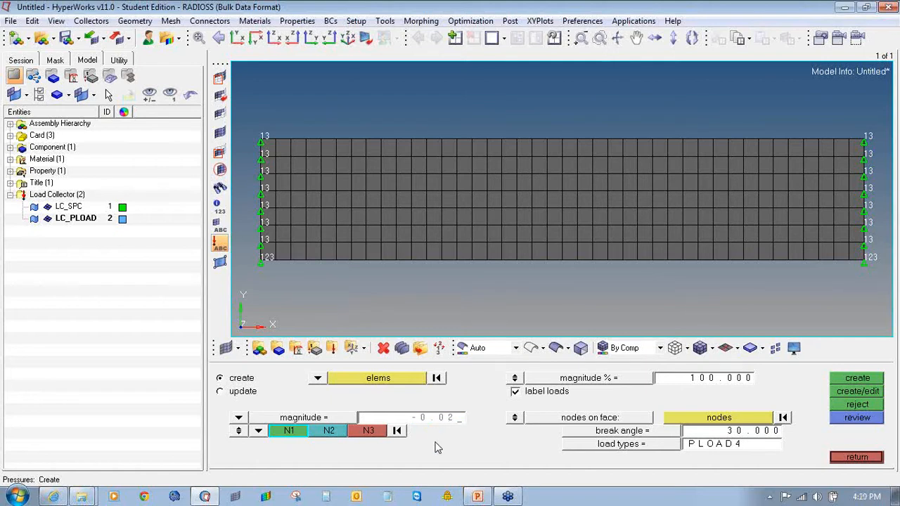
pyautogui.click(238, 432)
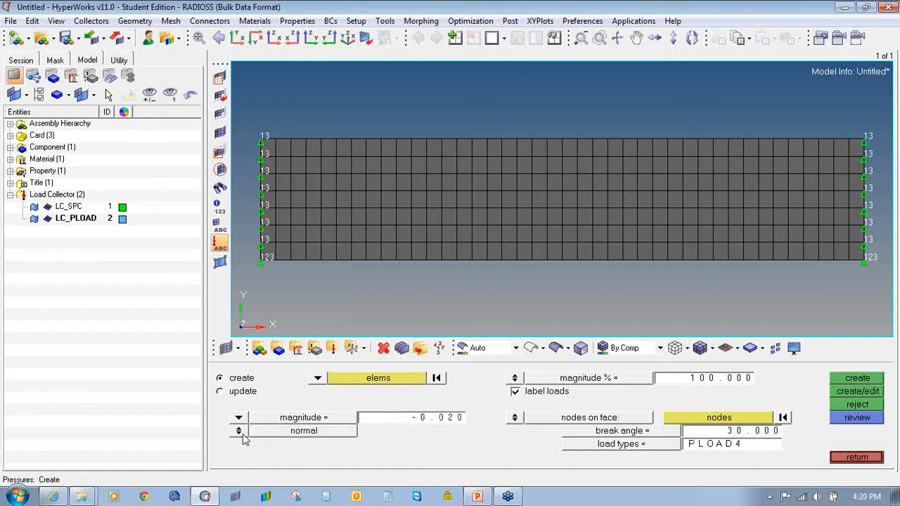
pyautogui.click(636, 444)
pyautogui.click(682, 431)
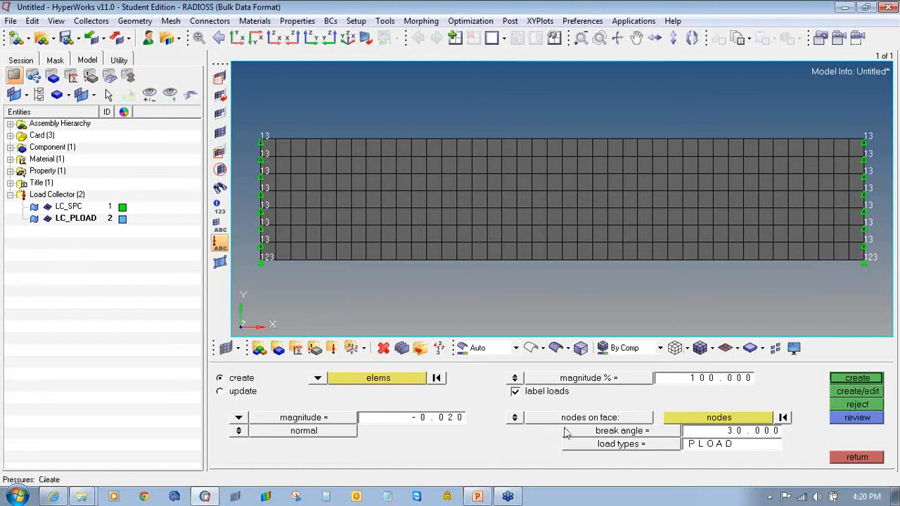
pyautogui.click(843, 382)
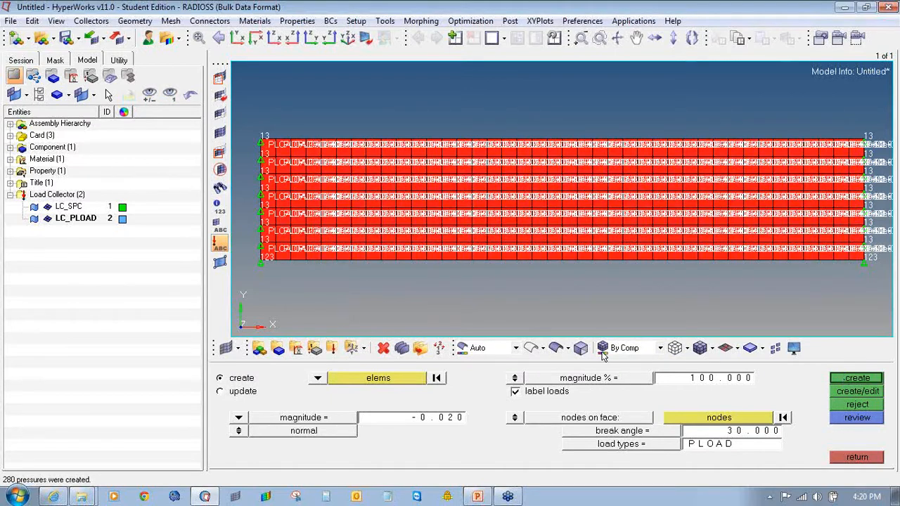
# Hide the load labels in the model view and set the pressure display magnitude to 10000 % to inspect the load direction.
pyautogui.keyDown('ctrl'); pyautogui.moveTo(441, 219); pyautogui.dragTo(674, 168); pyautogui.keyUp('ctrl')
pyautogui.click(223, 242)
pyautogui.moveTo(495, 224)
pyautogui.keyDown('ctrl'); pyautogui.mouseDown()
pyautogui.moveTo(492, 203)
pyautogui.moveTo(494, 211)
pyautogui.mouseUp(); pyautogui.keyUp('ctrl')
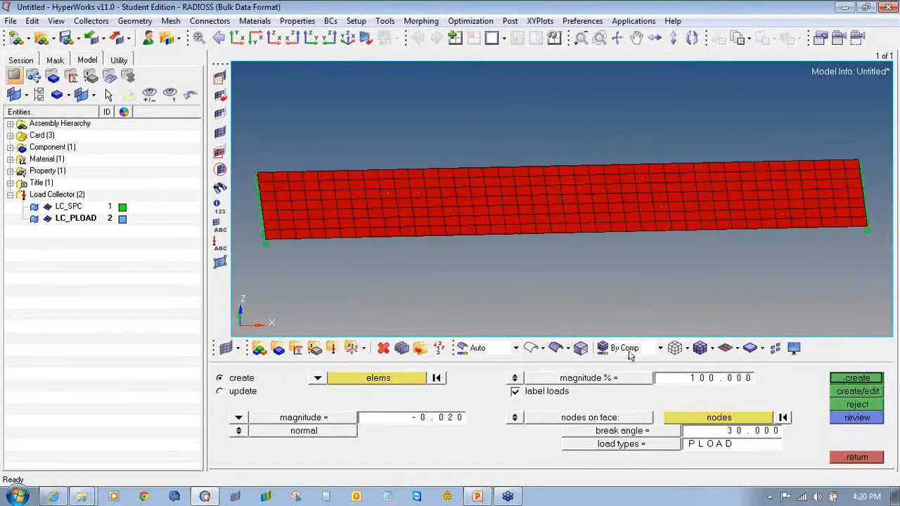
pyautogui.moveTo(598, 168)
pyautogui.keyDown('ctrl'); pyautogui.mouseDown()
pyautogui.moveTo(594, 129)
pyautogui.moveTo(589, 211)
pyautogui.mouseUp(); pyautogui.keyUp('ctrl')
pyautogui.click(688, 378)
pyautogui.write('1')
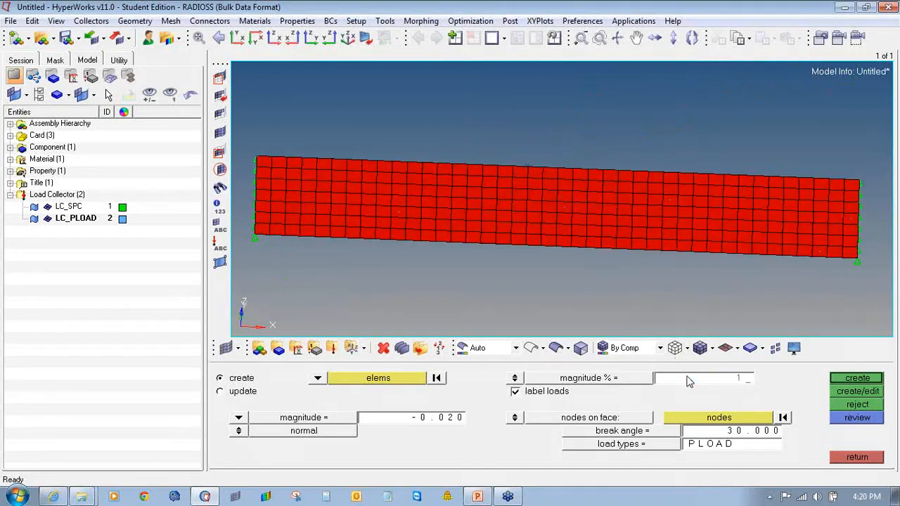
pyautogui.write('0000')
pyautogui.press('Return')
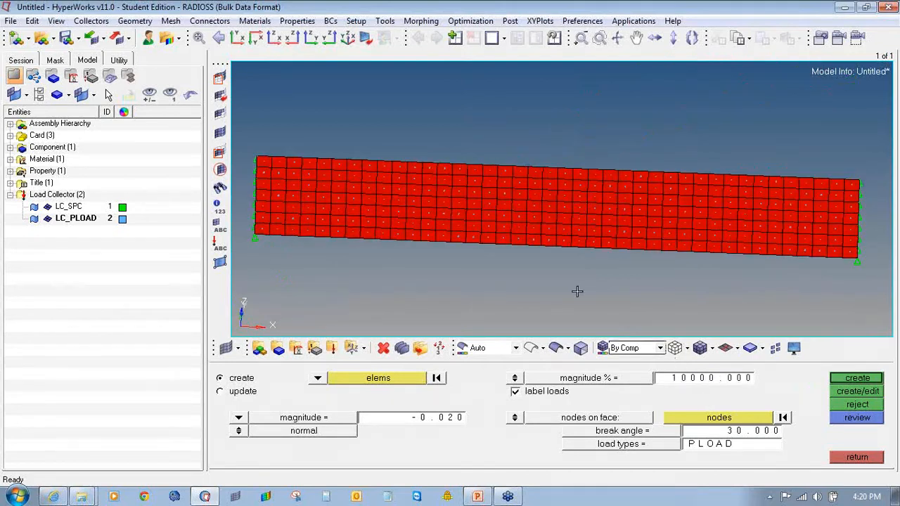
pyautogui.keyDown('ctrl'); pyautogui.moveTo(539, 217); pyautogui.dragTo(558, 215); pyautogui.keyUp('ctrl')
pyautogui.keyDown('ctrl'); pyautogui.scroll(5, 363, 267); pyautogui.keyUp('ctrl')
pyautogui.keyDown('ctrl'); pyautogui.scroll(-5, 372, 278); pyautogui.keyUp('ctrl')
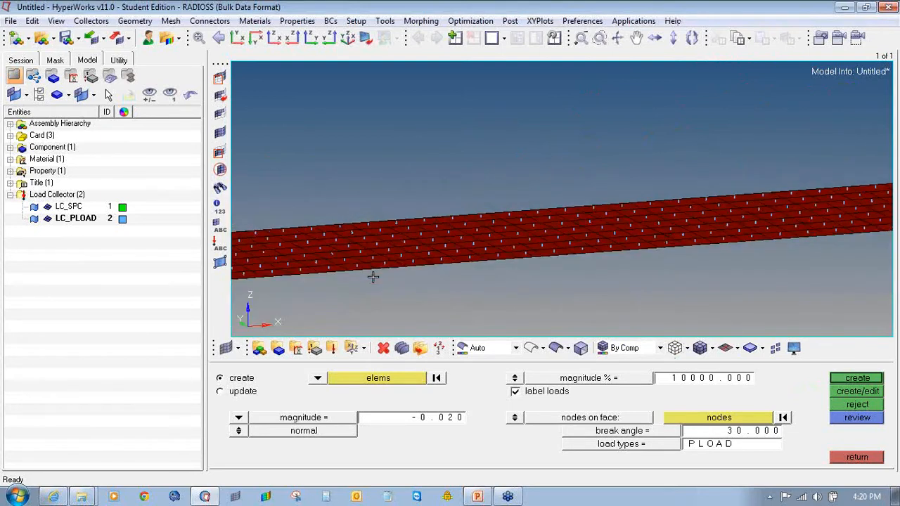
pyautogui.keyDown('ctrl'); pyautogui.moveTo(502, 270); pyautogui.dragTo(472, 284); pyautogui.keyUp('ctrl')
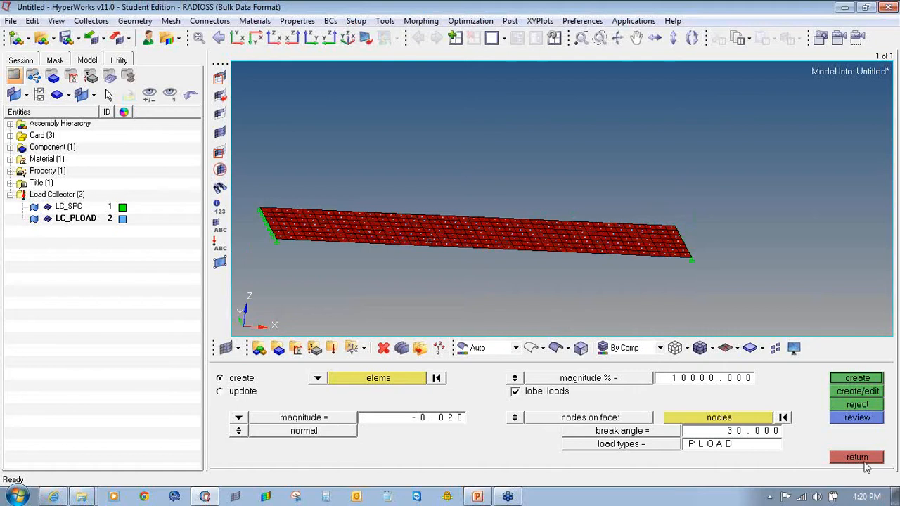
# Switch the pressure display to a uniform size of 100 and inspect the load arrows on the plate.
pyautogui.click(516, 378)
pyautogui.click(703, 380)
pyautogui.write('100')
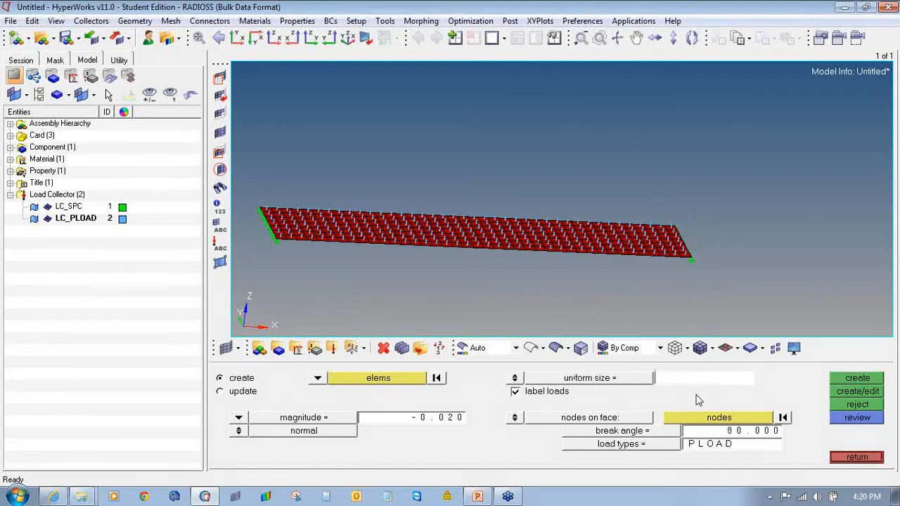
pyautogui.press('Return')
pyautogui.keyDown('ctrl'); pyautogui.moveTo(372, 257); pyautogui.dragTo(400, 258); pyautogui.keyUp('ctrl')
pyautogui.keyDown('ctrl'); pyautogui.scroll(8, 271, 253); pyautogui.keyUp('ctrl')
pyautogui.keyDown('ctrl'); pyautogui.scroll(-4, 271, 253); pyautogui.keyUp('ctrl')
pyautogui.keyDown('ctrl'); pyautogui.moveTo(303, 246); pyautogui.dragTo(494, 177, button='right'); pyautogui.keyUp('ctrl')
pyautogui.keyDown('ctrl'); pyautogui.scroll(-5, 494, 177); pyautogui.keyUp('ctrl')
pyautogui.keyDown('ctrl'); pyautogui.moveTo(583, 185); pyautogui.dragTo(527, 184); pyautogui.keyUp('ctrl')
# Set the uniform display size of the pressure loads to 10 and finish the pressure definition.
pyautogui.click(706, 380)
pyautogui.write('10')
pyautogui.press('Return')
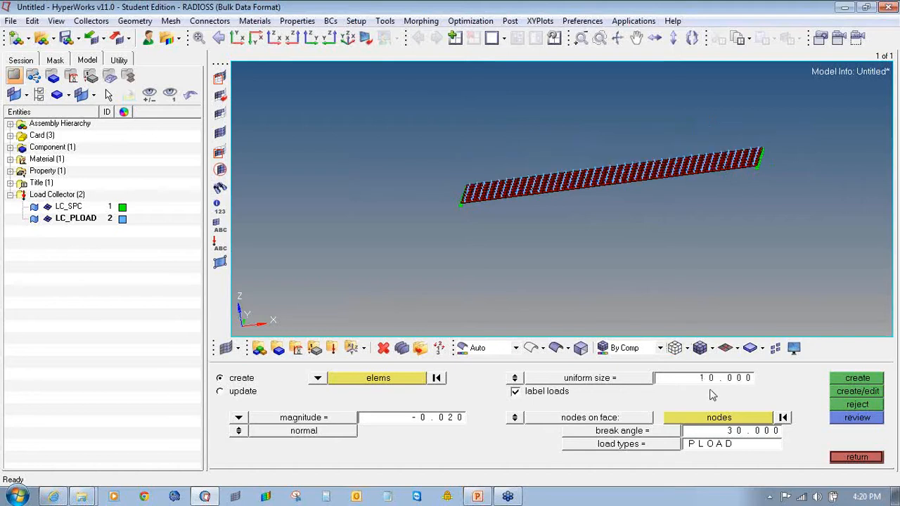
pyautogui.click(839, 460)
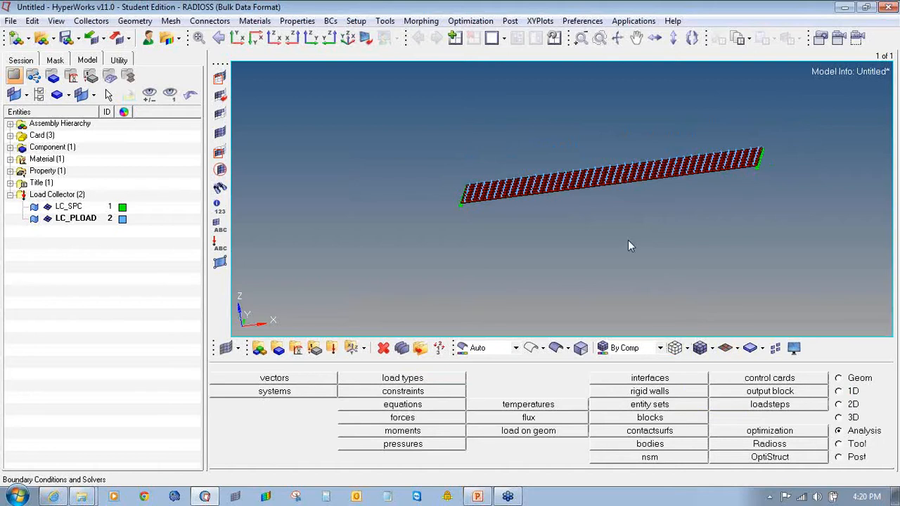
# Create a load collector named TH_IMPLOAD with card image TABLED1 and open its card for editing.
pyautogui.click(331, 348)
pyautogui.click(331, 350)
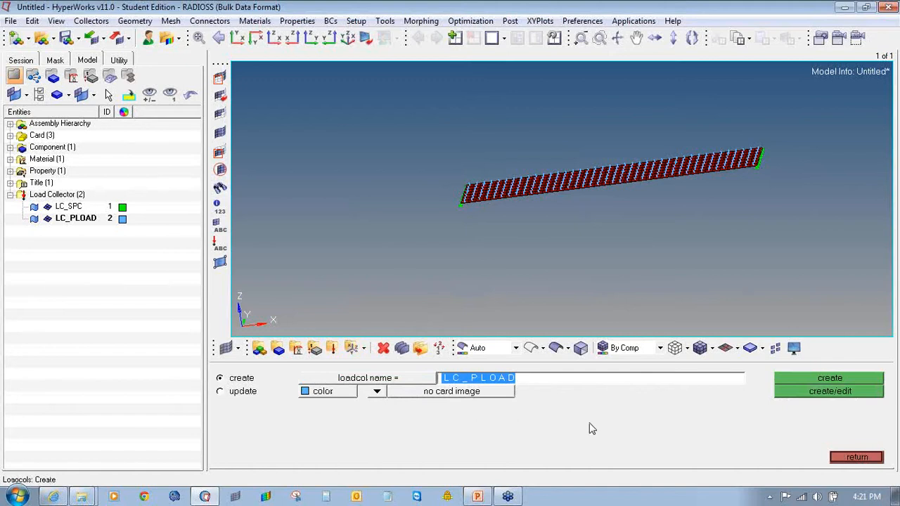
pyautogui.write('TH_')
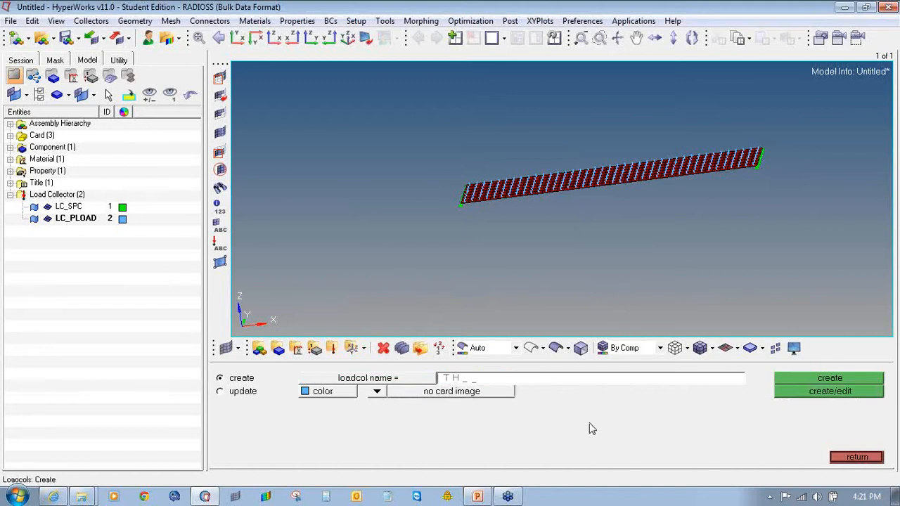
pyautogui.write('IMPLOAD')
pyautogui.click(387, 395)
pyautogui.click(374, 393)
pyautogui.click(450, 390)
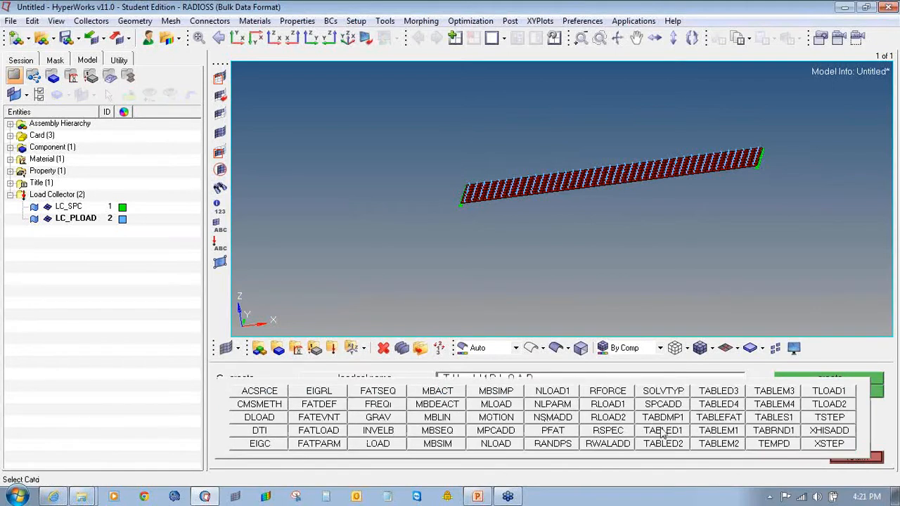
pyautogui.click(663, 430)
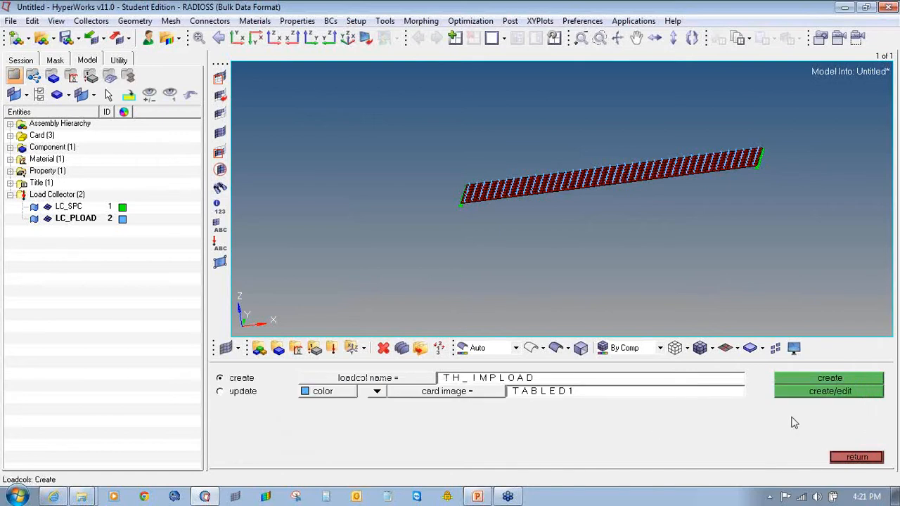
pyautogui.click(816, 393)
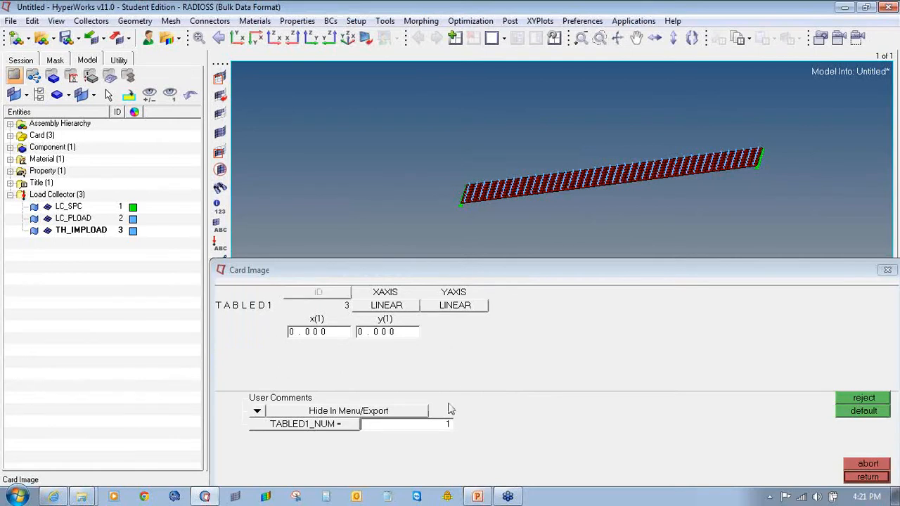
# Define two points in the TABLED1 table, with x(2) set to 1 and y(2) set to 1.
pyautogui.click(440, 425)
pyautogui.write('2')
pyautogui.press('Return')
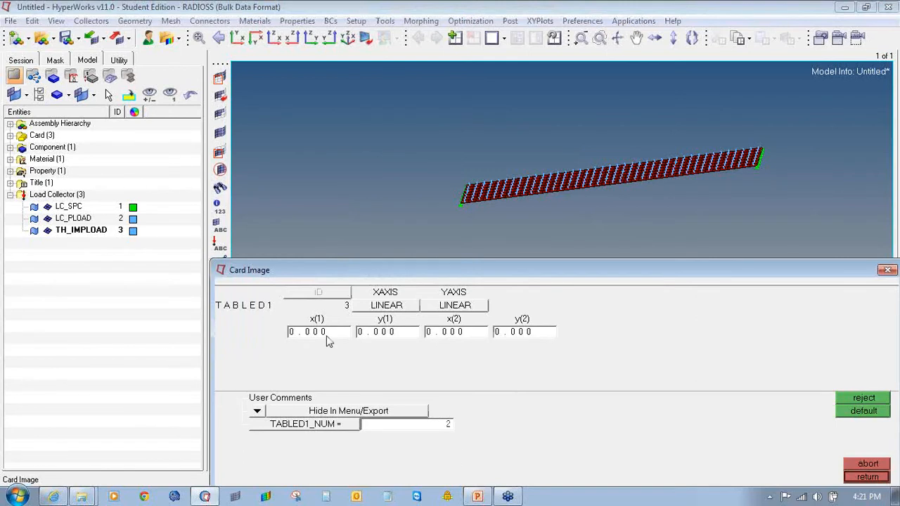
pyautogui.click(447, 339)
pyautogui.write('1')
pyautogui.click(538, 336)
pyautogui.write('1')
pyautogui.click(868, 476)
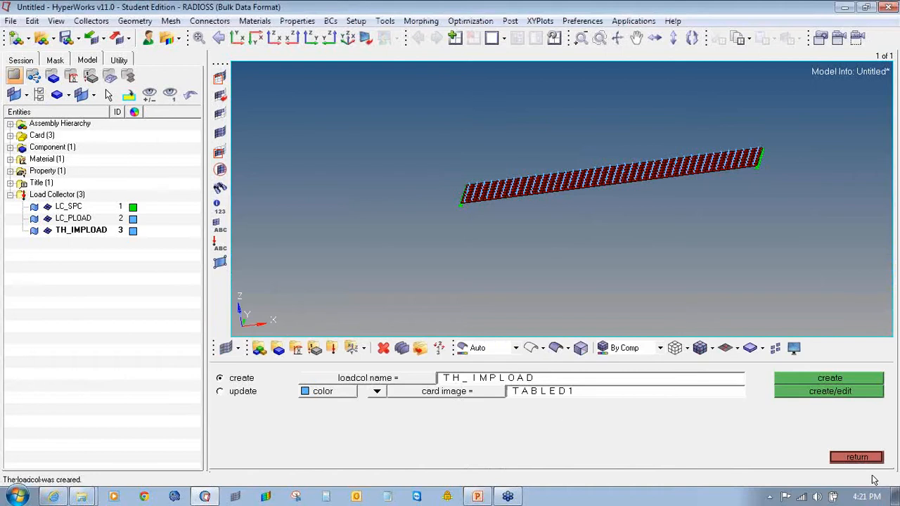
# Create a load collector named LC_IMPLOAD with card image NLOAD1 and open its card for editing.
pyautogui.doubleClick(537, 380)
pyautogui.click(539, 382)
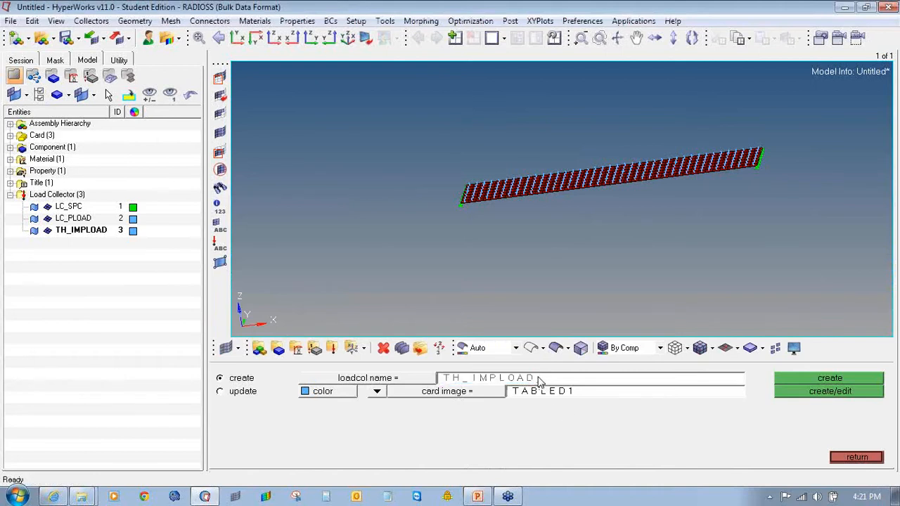
pyautogui.press('Home')
pyautogui.press('Delete')
pyautogui.press('Delete')
pyautogui.write('LC')
pyautogui.click(486, 395)
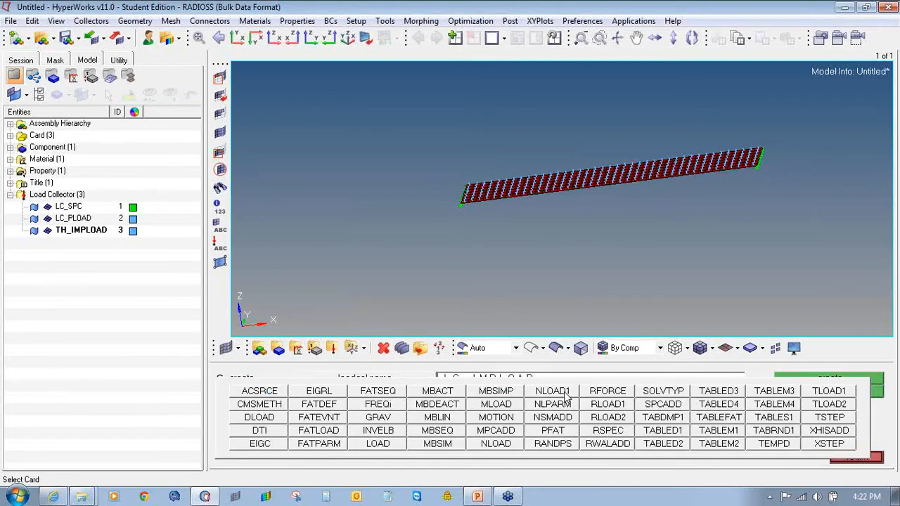
pyautogui.click(562, 392)
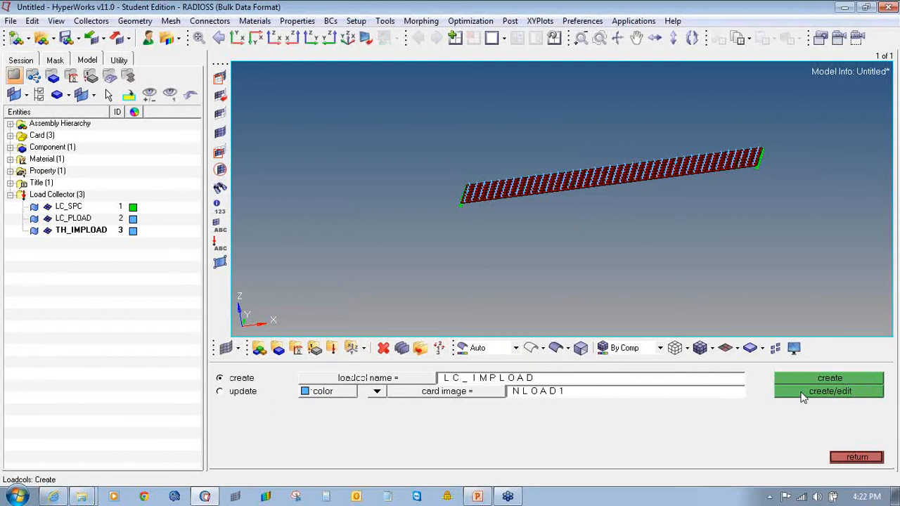
pyautogui.click(802, 395)
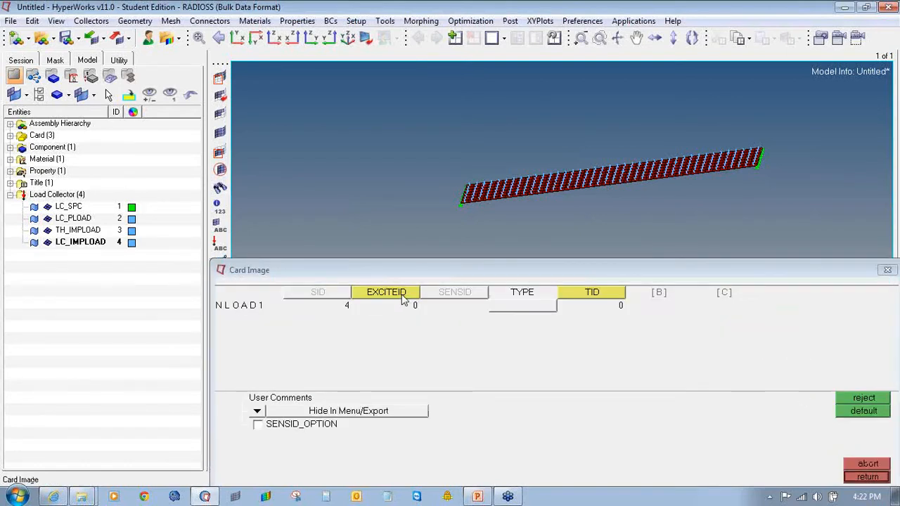
# Set the NLOAD1 card's EXCITEID to LC_PLOAD, TID to TH_IMPLOAD and TYPE to LOAD.
pyautogui.click(404, 300)
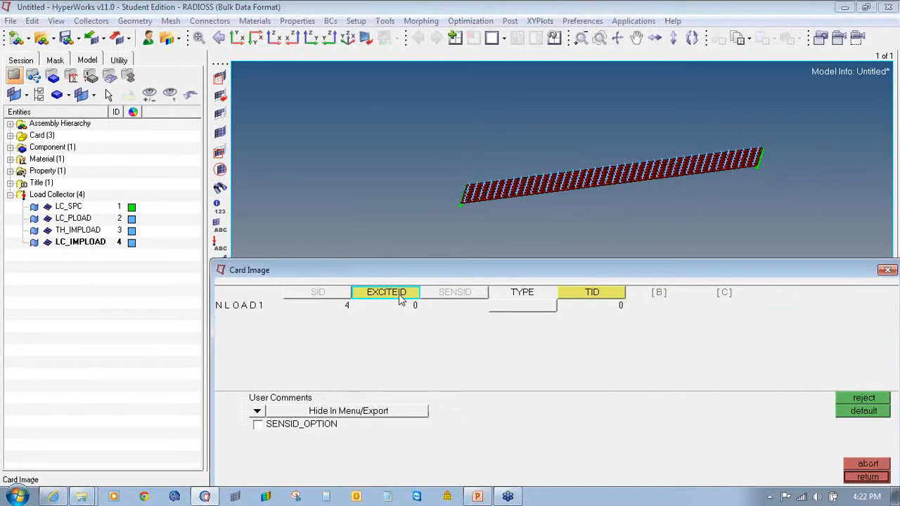
pyautogui.click(398, 294)
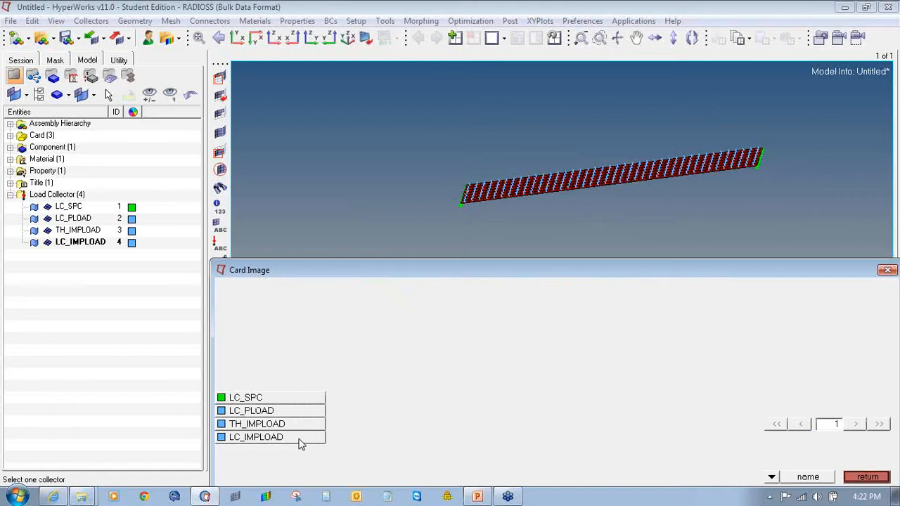
pyautogui.click(299, 413)
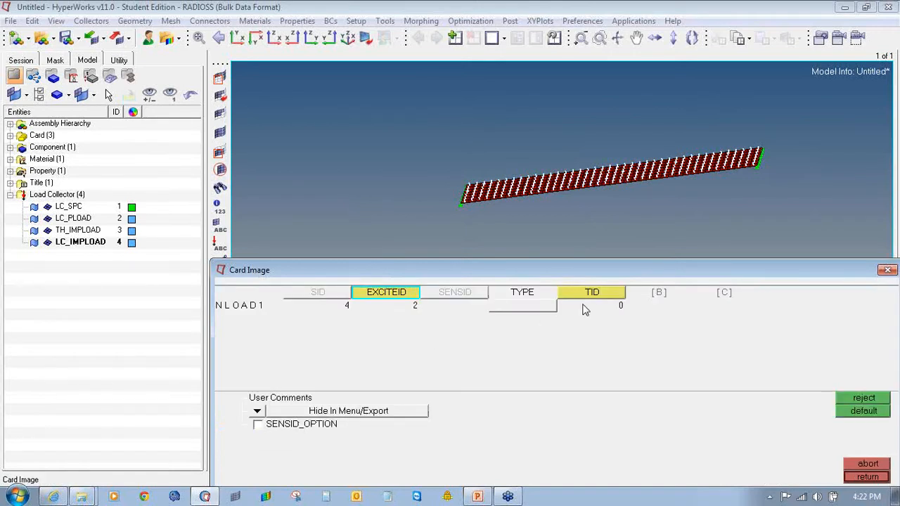
pyautogui.click(586, 295)
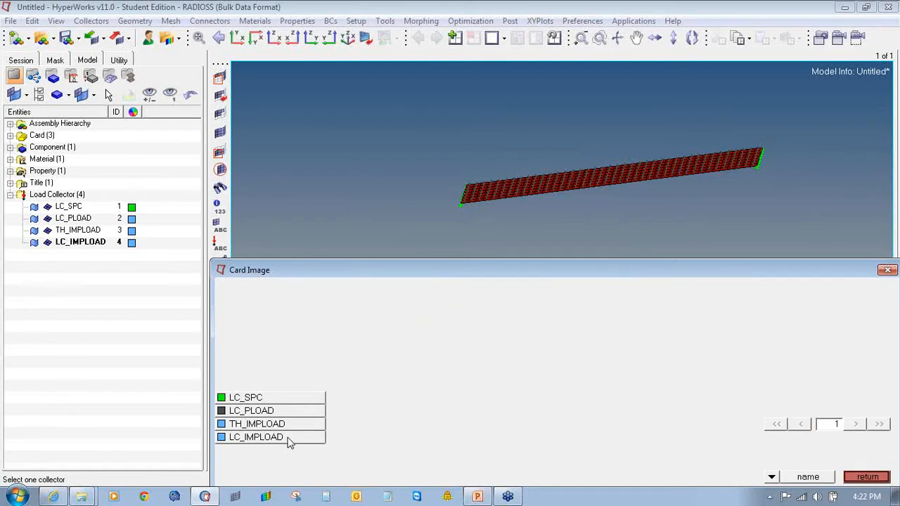
pyautogui.click(294, 425)
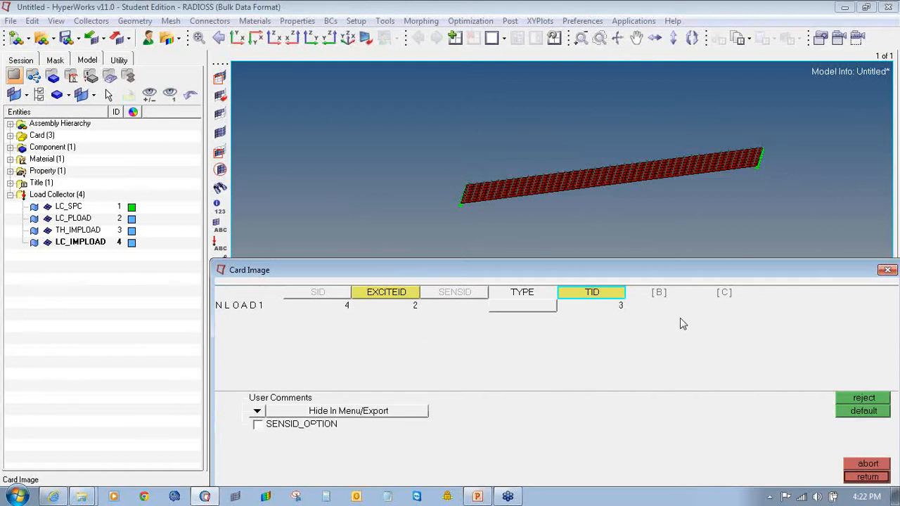
pyautogui.click(524, 306)
pyautogui.click(490, 329)
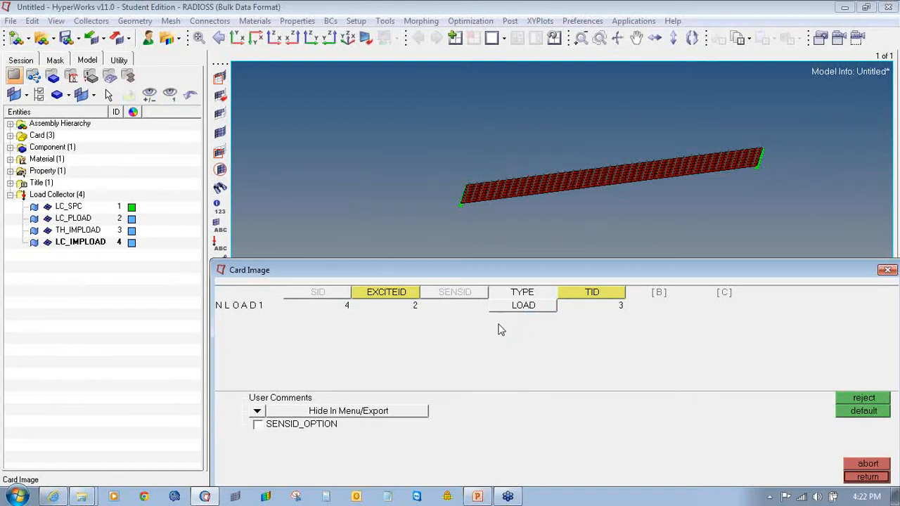
pyautogui.click(880, 478)
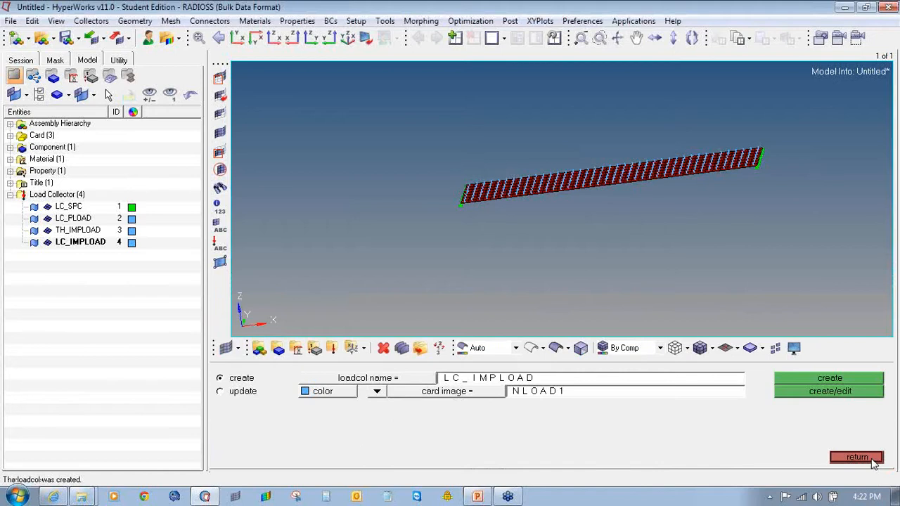
pyautogui.click(872, 459)
pyautogui.click(872, 458)
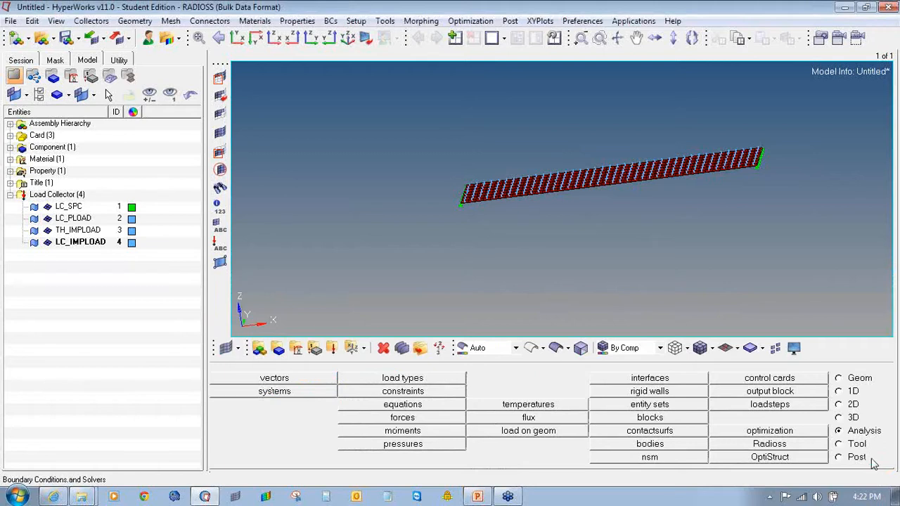
# Create a load collector named LC_NLPARM with card image NLPARM and open its card for editing.
pyautogui.click(332, 347)
pyautogui.click(488, 380)
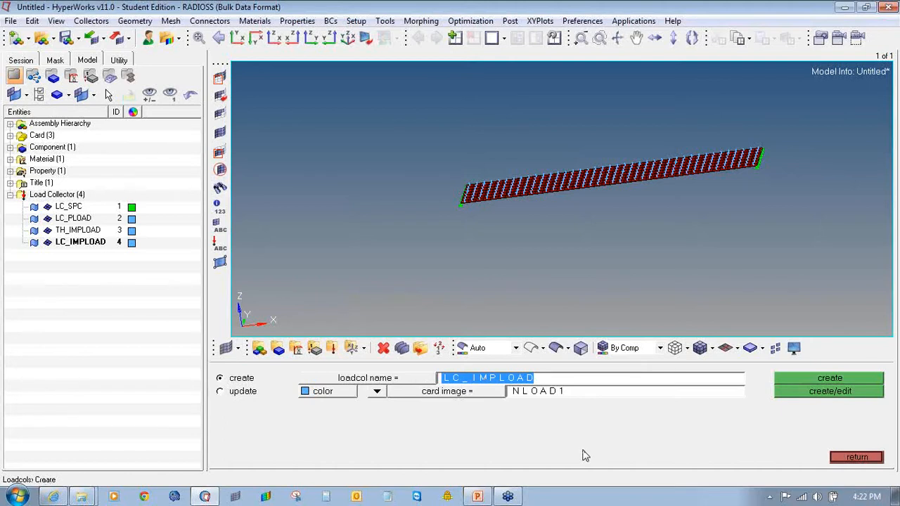
pyautogui.write('LC_')
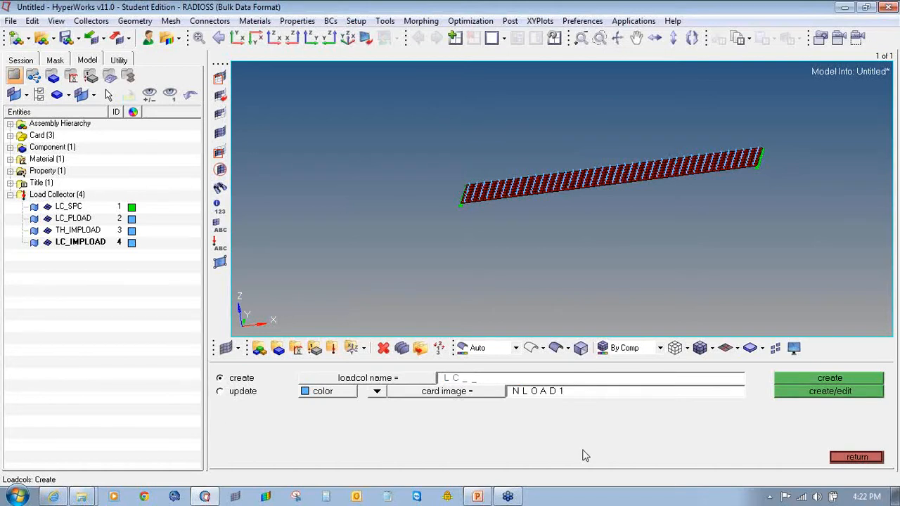
pyautogui.write('NLPAP')
pyautogui.write('M')
pyautogui.click(499, 394)
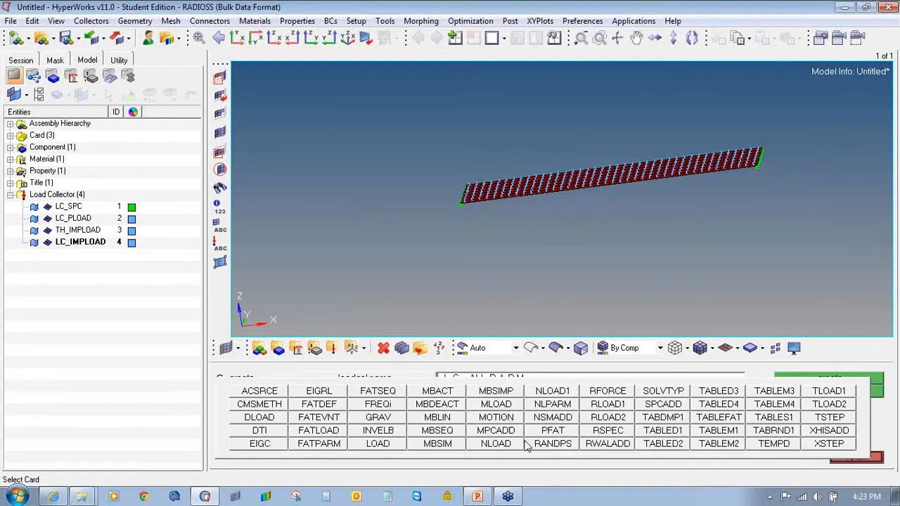
pyautogui.click(552, 405)
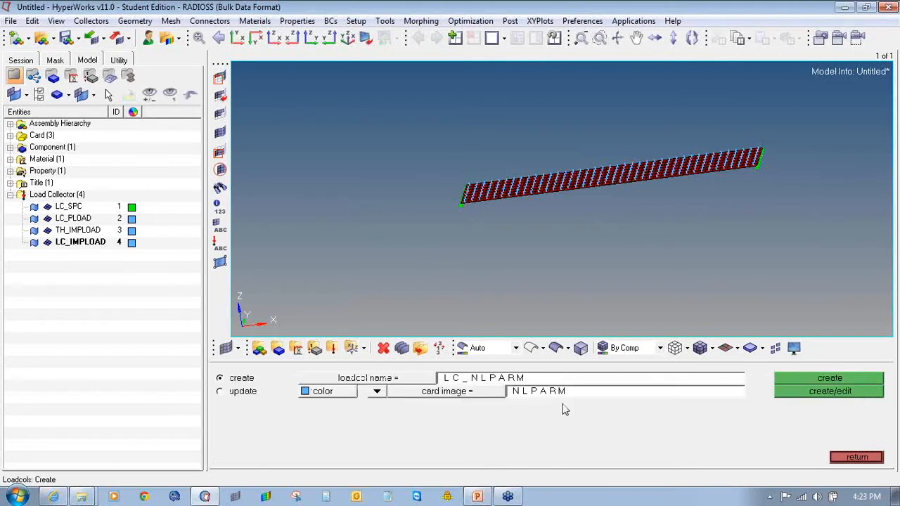
pyautogui.click(805, 389)
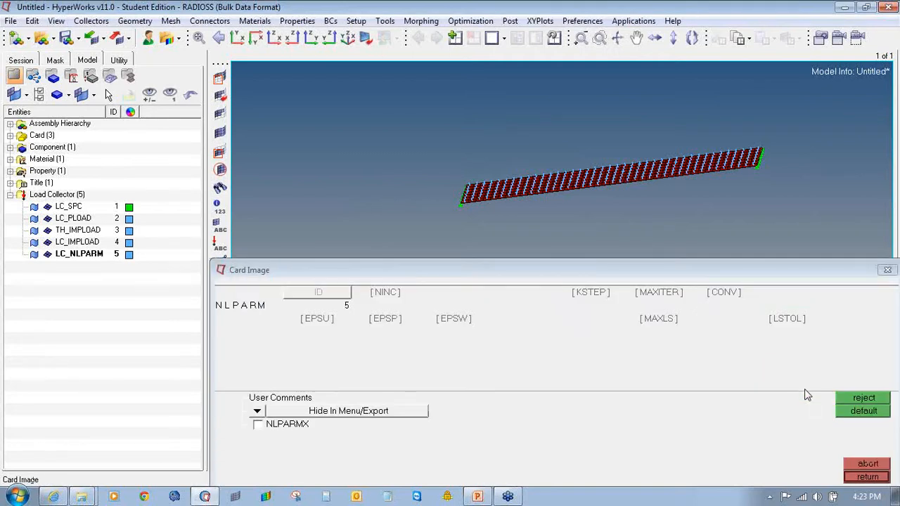
# Set the NLPARM convergence criterion CONV to P and the tolerance EPSP to 0.010.
pyautogui.click(724, 305)
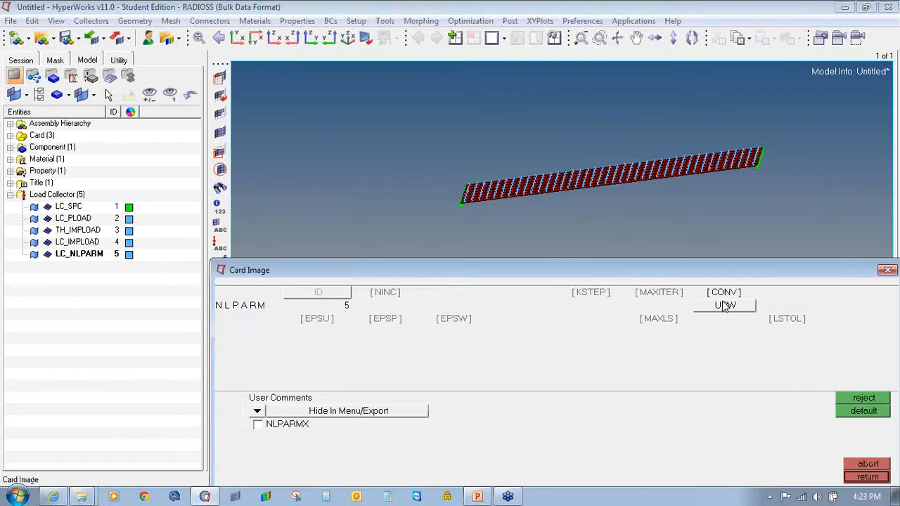
pyautogui.click(724, 305)
pyautogui.click(708, 327)
pyautogui.click(391, 324)
pyautogui.write('0.010')
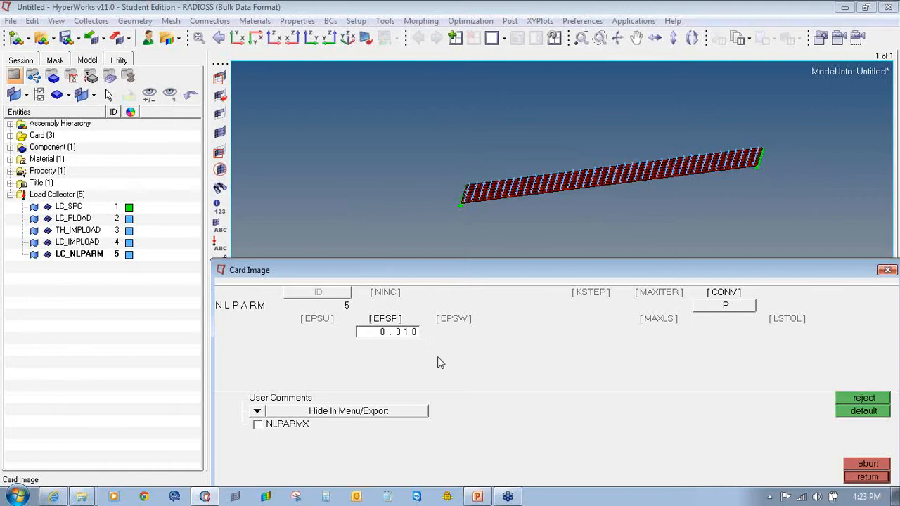
# Enable the NLPARMX continuation on the LC_NLPARM card and set TA0 to 0.000 and DTA to 0.100.
pyautogui.click(258, 425)
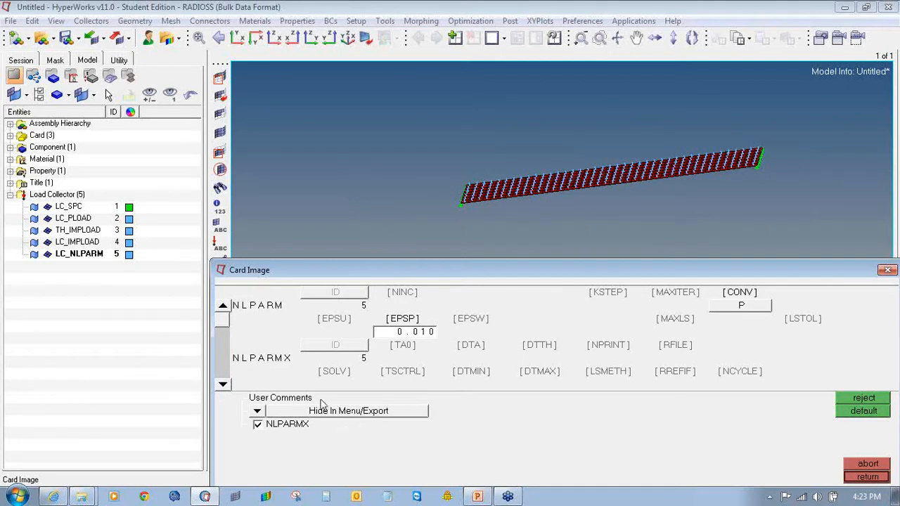
pyautogui.click(223, 386)
pyautogui.click(223, 386)
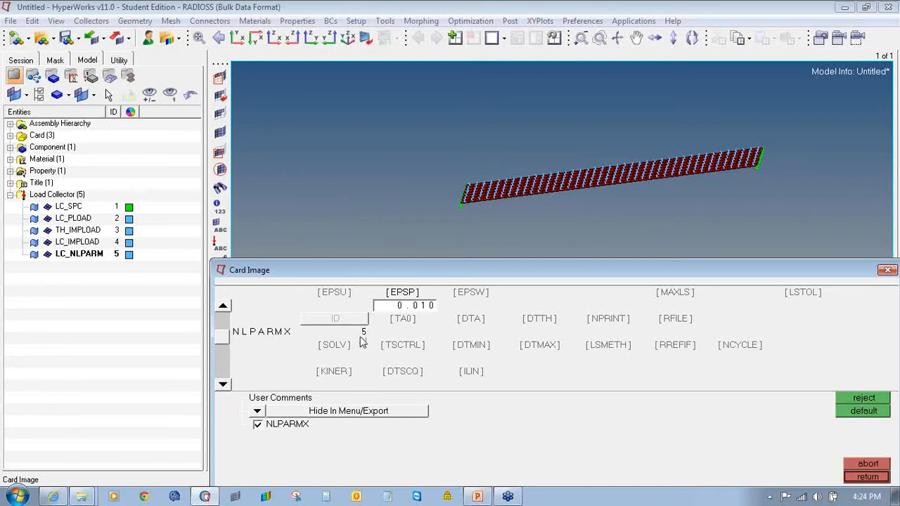
pyautogui.click(414, 325)
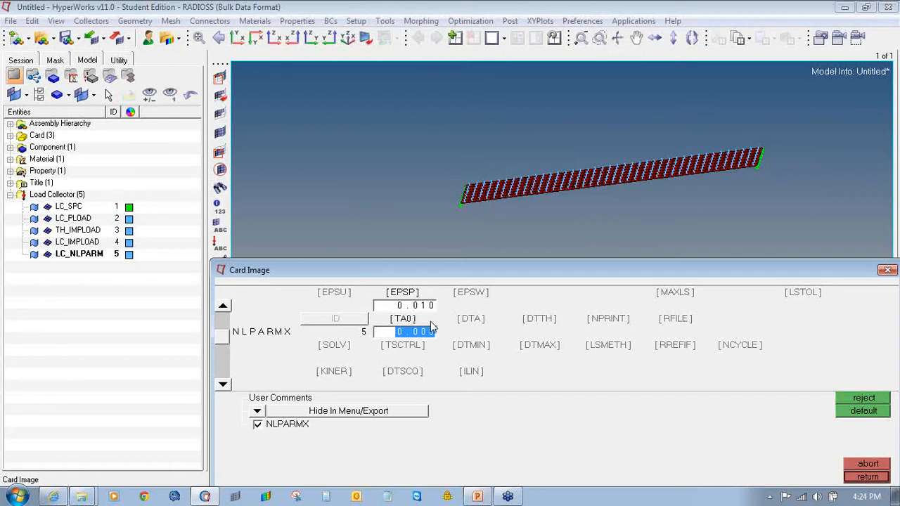
pyautogui.click(470, 318)
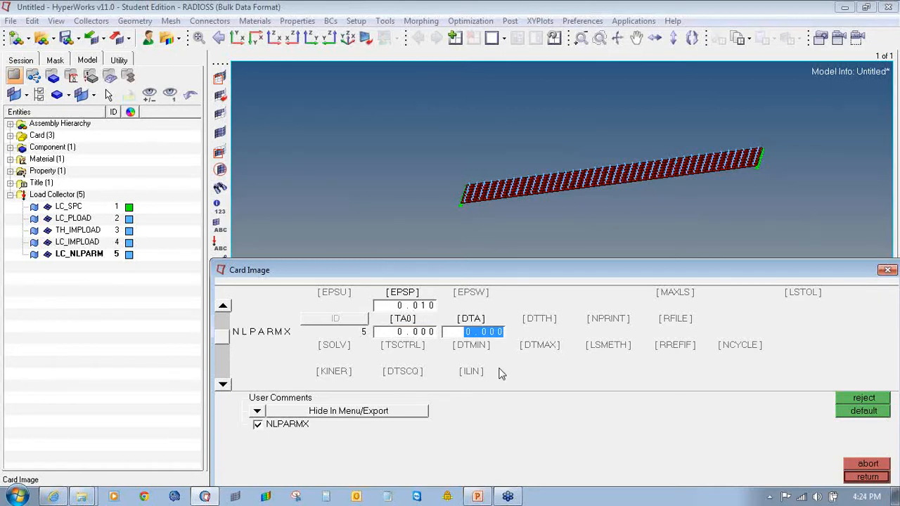
pyautogui.write('0.1')
pyautogui.press('Return')
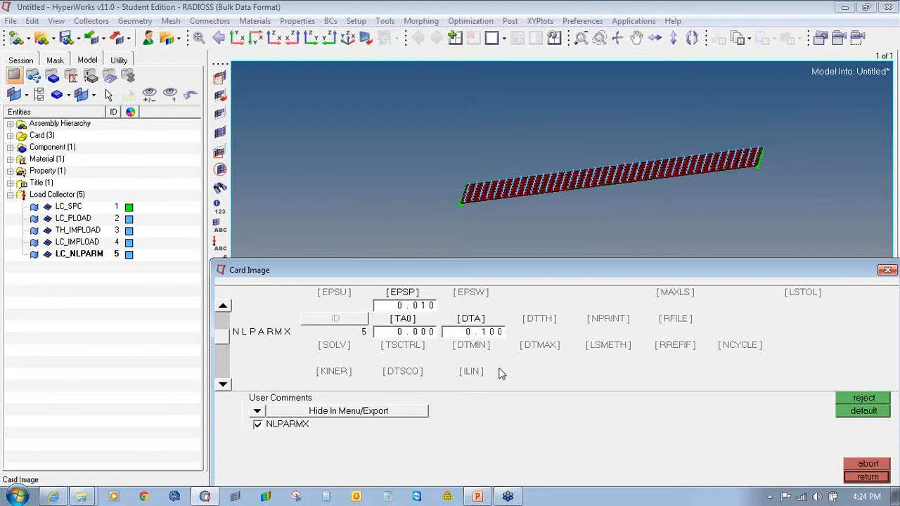
# Activate the NLPARMX options NPRINT at -1, SOLV as NEWT and TSCTRL as ARC.
pyautogui.click(618, 325)
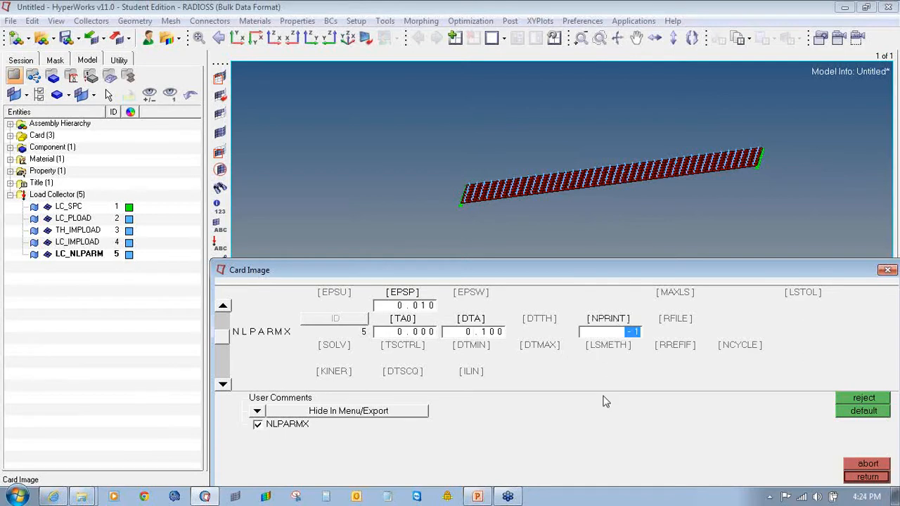
pyautogui.press('Return')
pyautogui.click(336, 348)
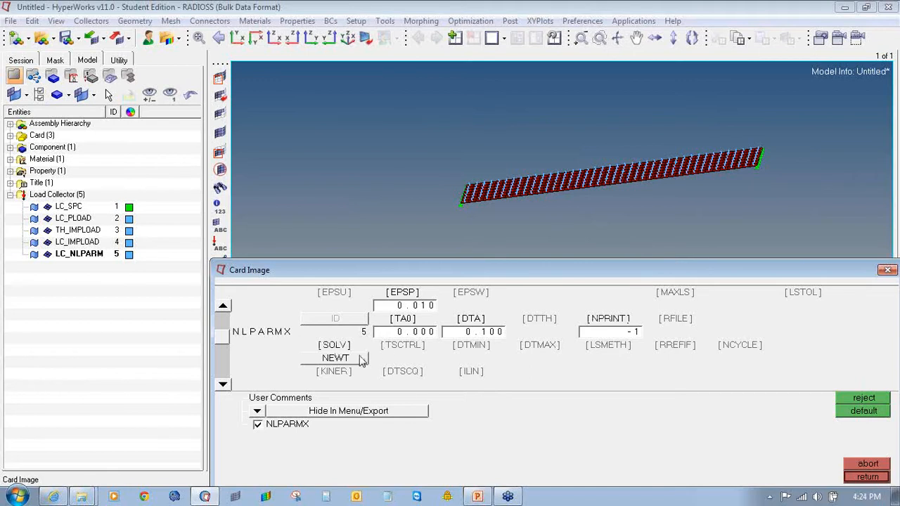
pyautogui.click(418, 353)
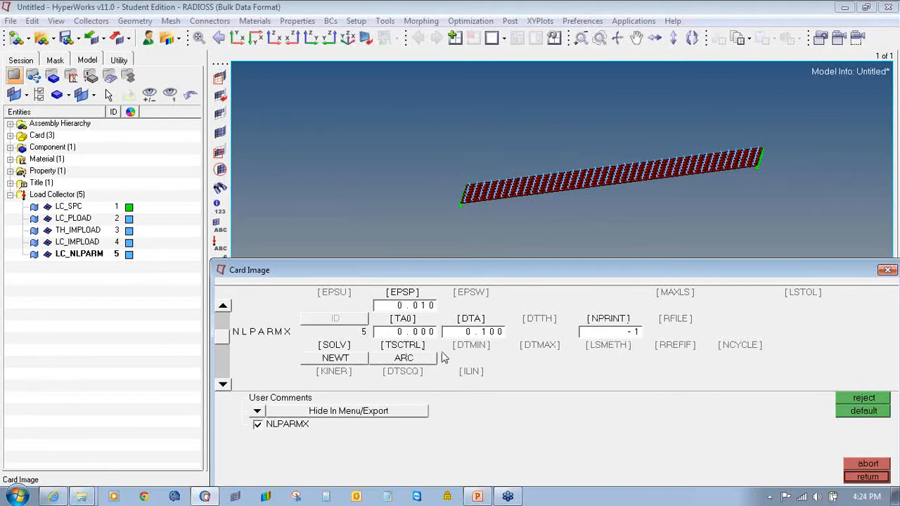
# Set the NLPARMX time step limits DTMIN to 1.0e-05 and DTMAX to 0.5.
pyautogui.click(473, 348)
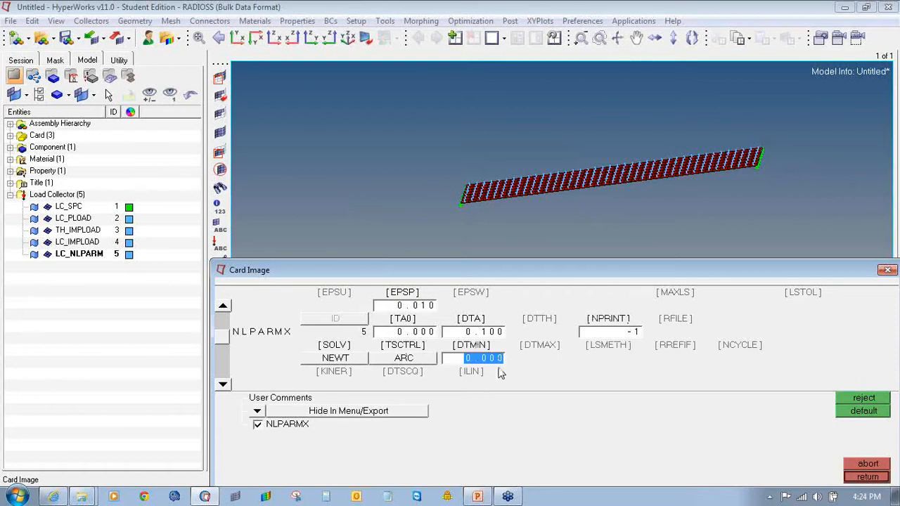
pyautogui.write('1.0')
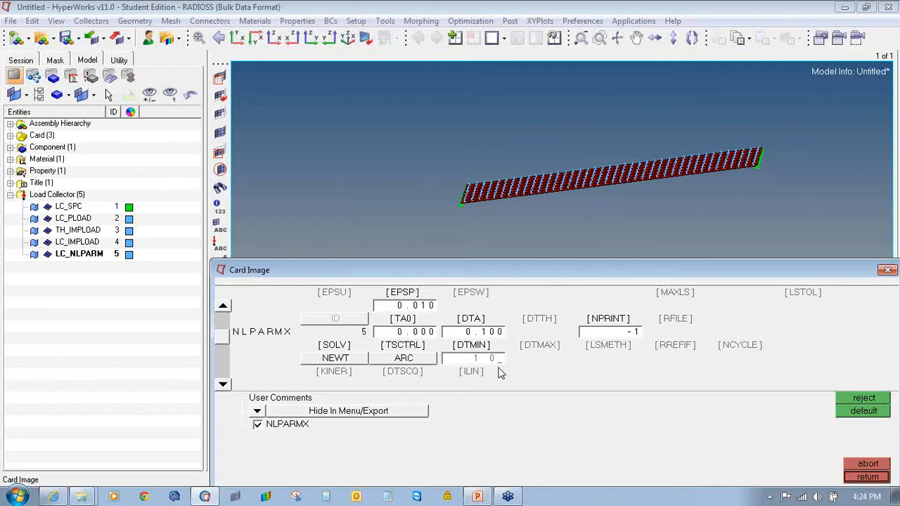
pyautogui.write('e-06')
pyautogui.click(547, 357)
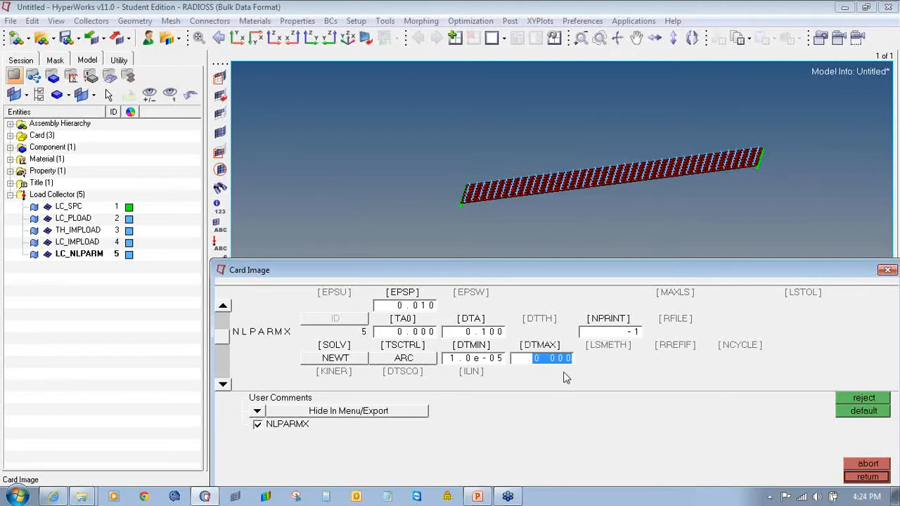
pyautogui.write('0.5')
pyautogui.press('Return')
# Activate the NLPARMX time step control parameters ITW at 6, DTSCI at 1.100 and LDTN at 20.
pyautogui.click(222, 385)
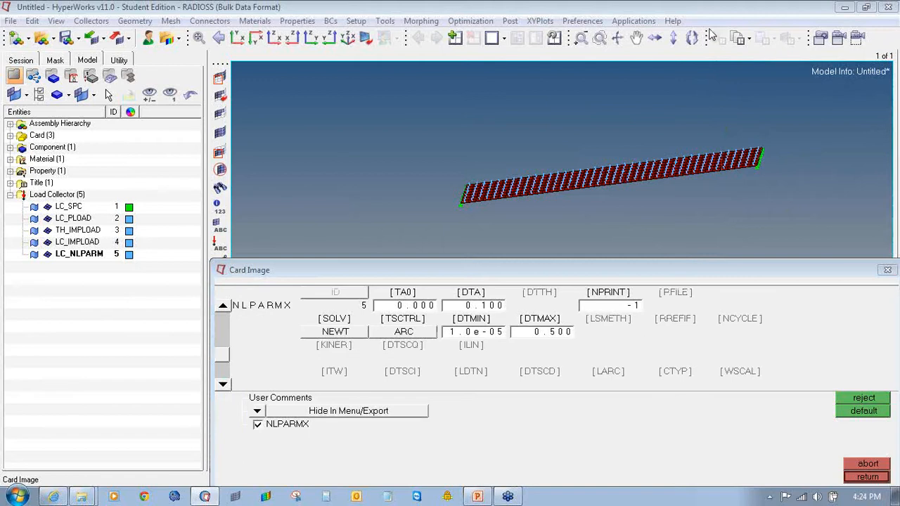
pyautogui.click(343, 377)
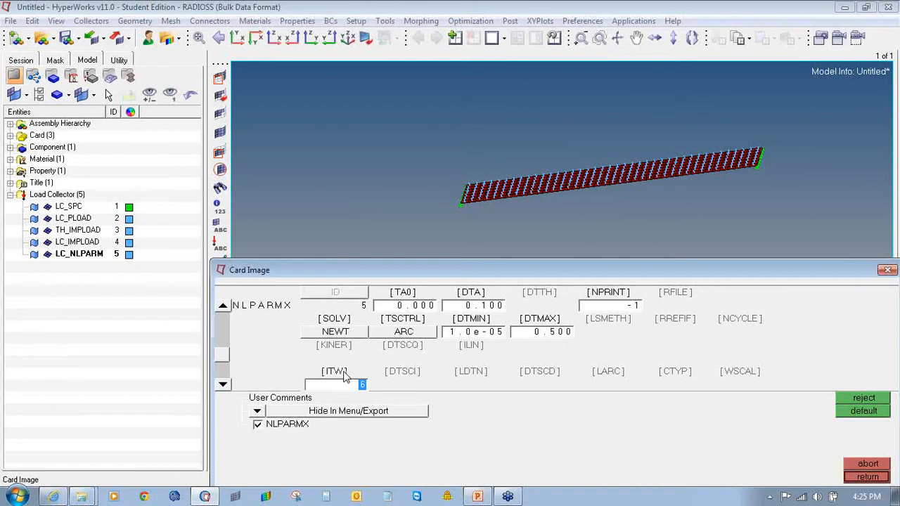
pyautogui.click(402, 384)
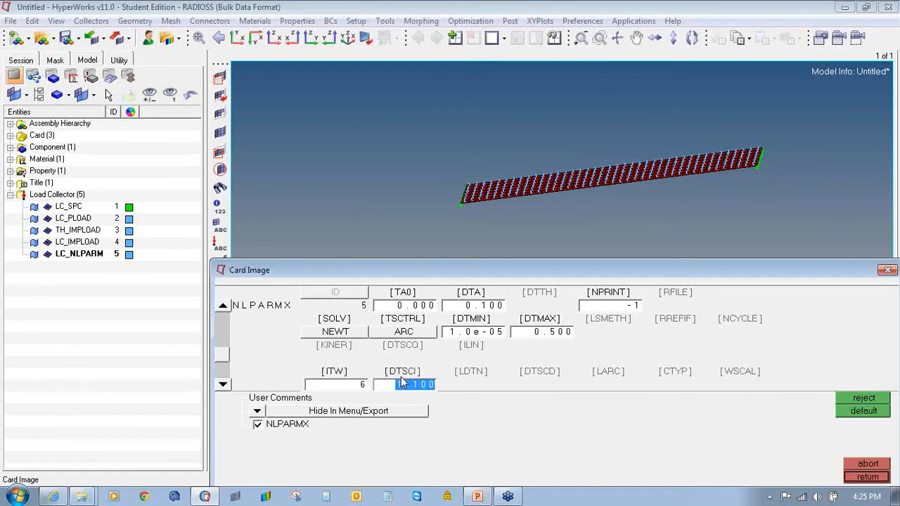
pyautogui.click(480, 376)
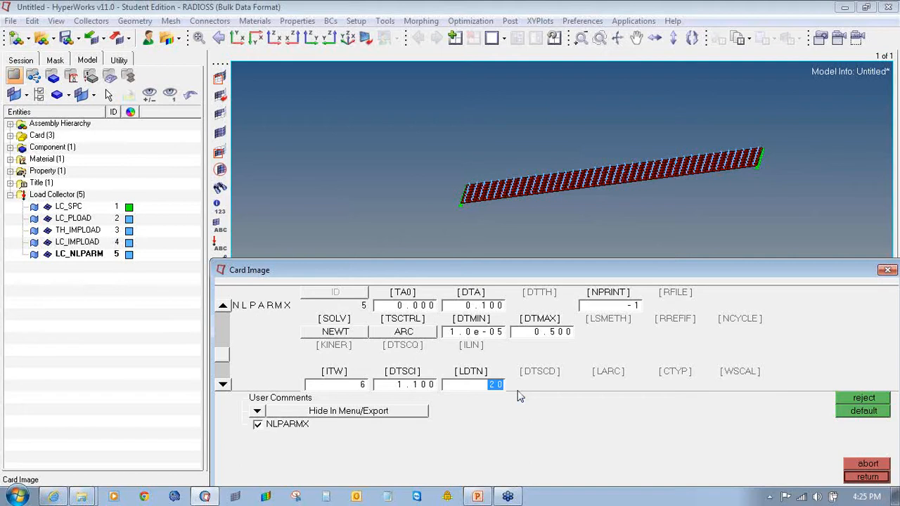
# Activate DTSCD at 0.670 on the NLPARMX card and finish editing the LC_NLPARM load collector.
pyautogui.click(538, 384)
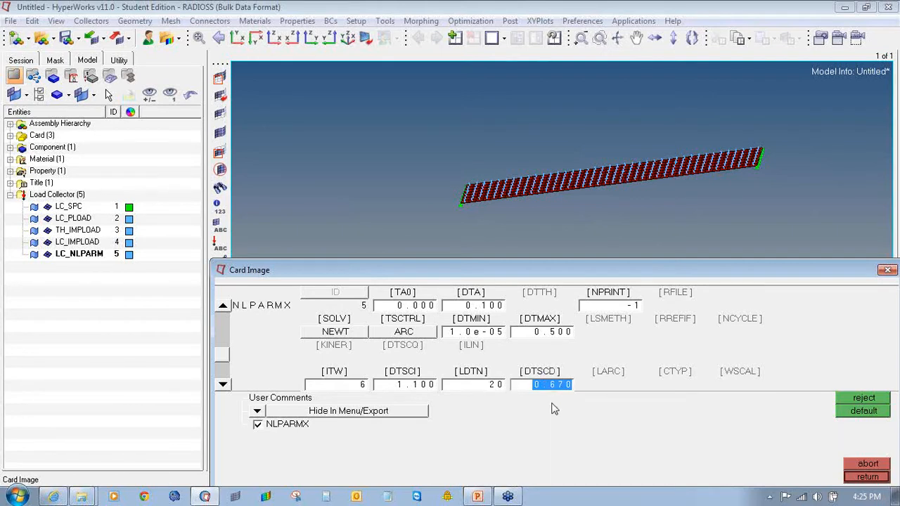
pyautogui.click(553, 409)
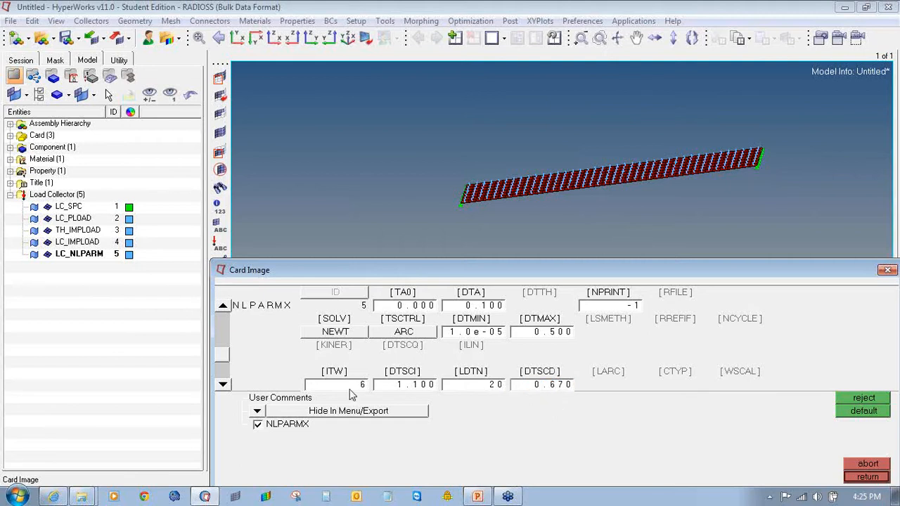
pyautogui.click(223, 384)
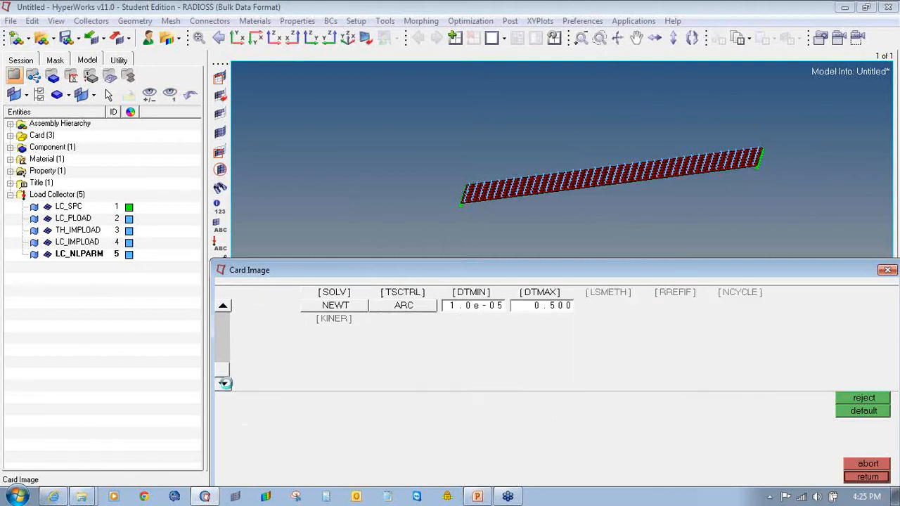
pyautogui.click(867, 477)
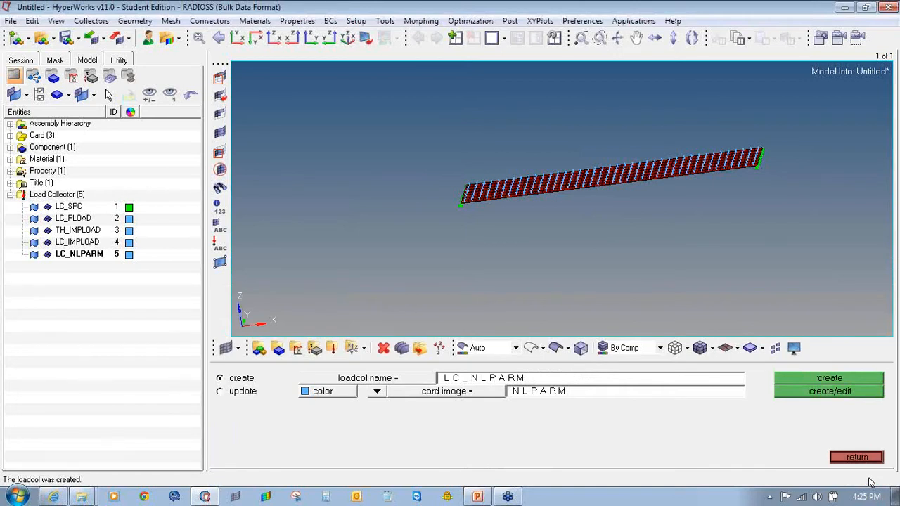
pyautogui.click(854, 458)
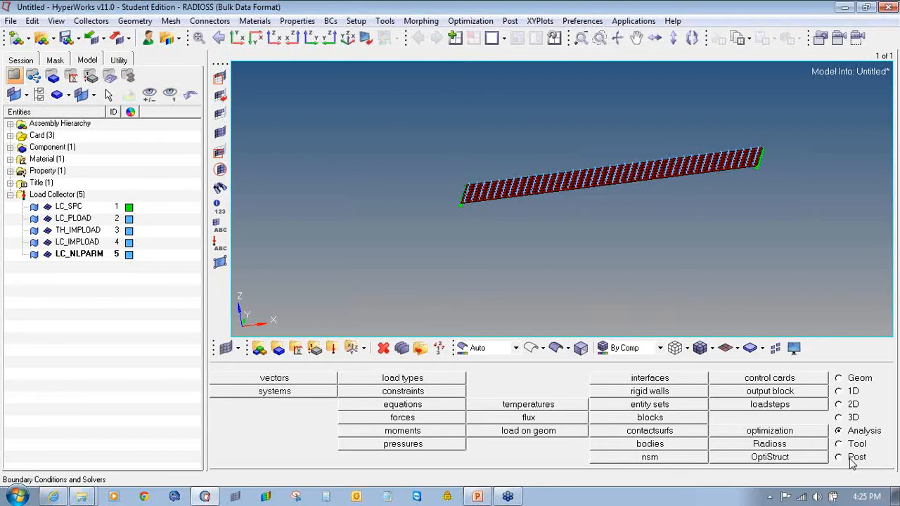
# Add a GLOBAL_OUTPUT_REQUEST control card and enable the DISPLACEMENT and ELFORCE outputs in it.
pyautogui.click(769, 379)
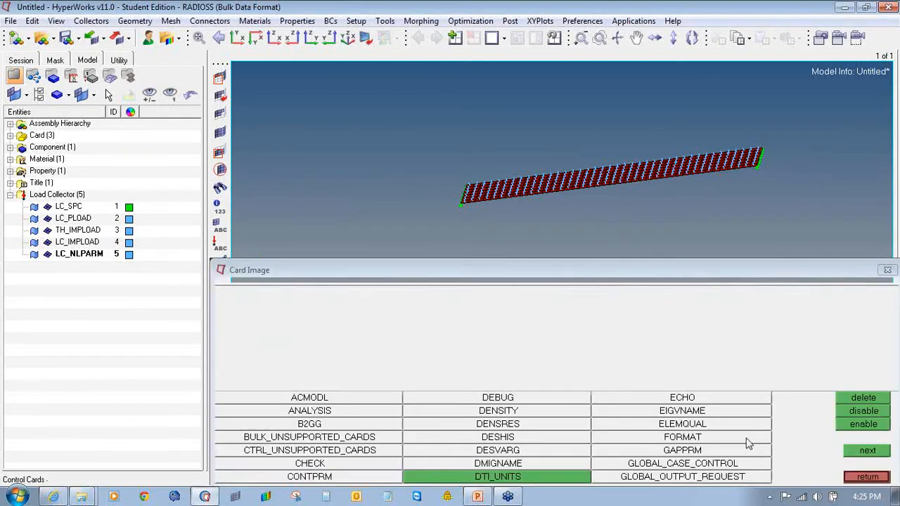
pyautogui.click(747, 478)
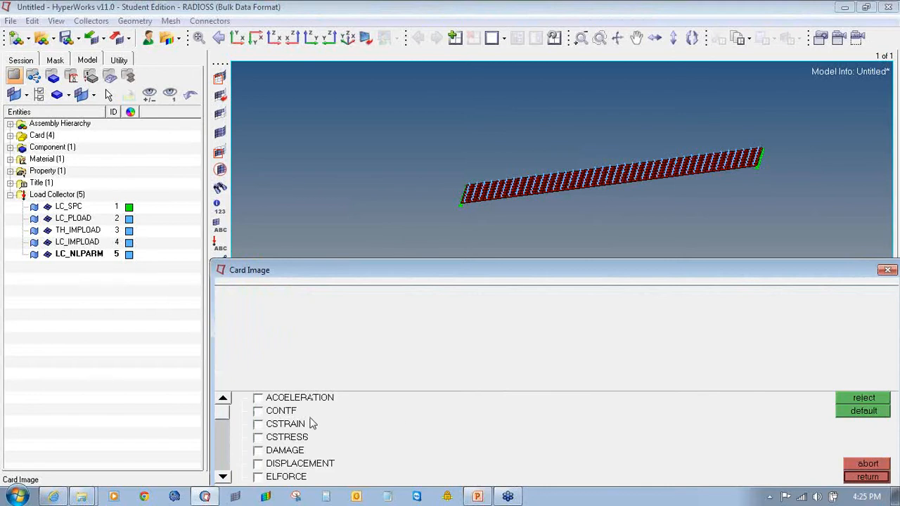
pyautogui.click(258, 463)
pyautogui.click(223, 477)
pyautogui.click(223, 477)
pyautogui.click(223, 477)
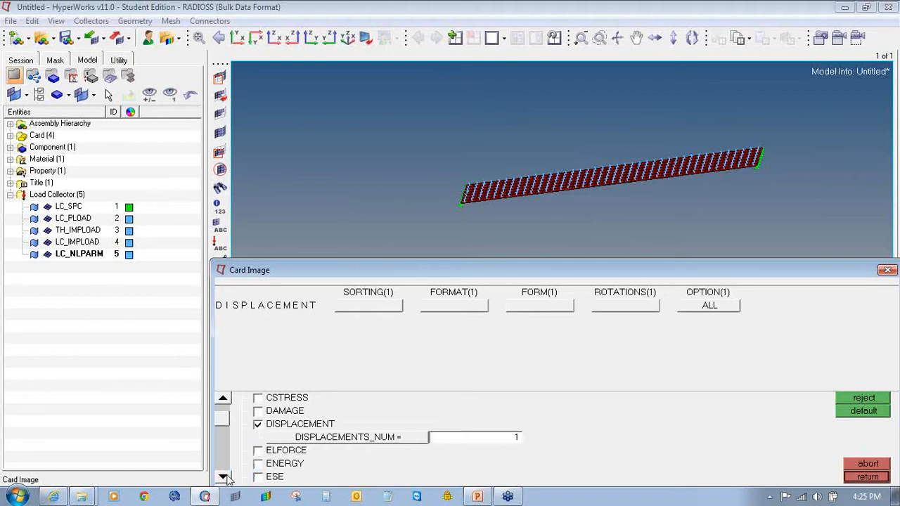
pyautogui.click(223, 476)
pyautogui.click(223, 477)
pyautogui.click(257, 424)
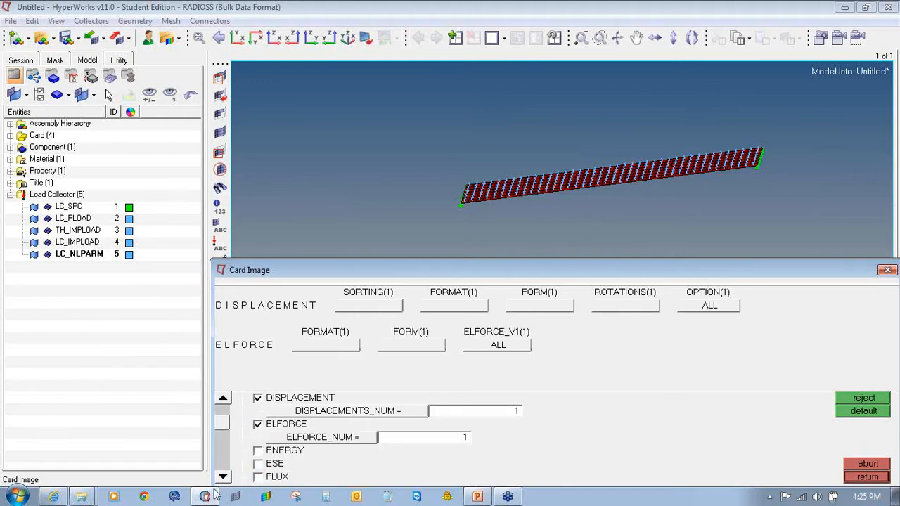
# Enable the OLOAD, STRESS and STRAIN outputs in the global output request.
pyautogui.click(223, 477)
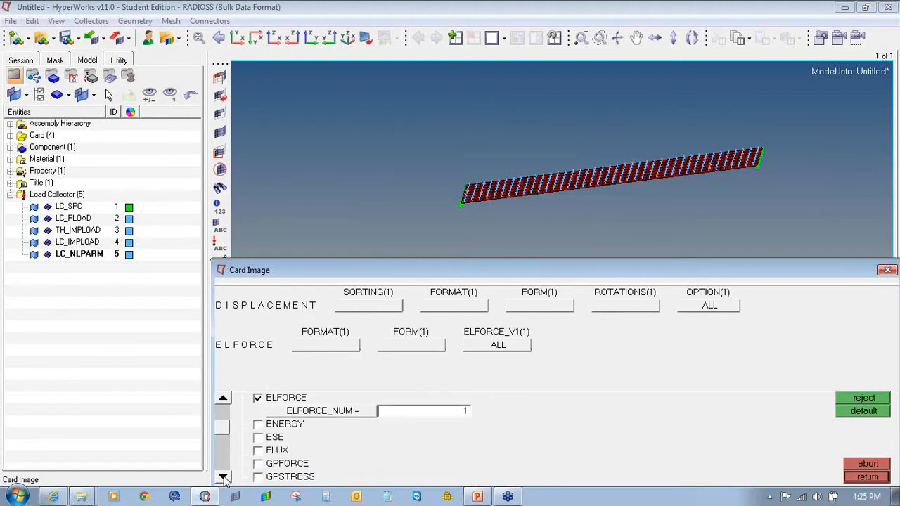
pyautogui.click(223, 477)
pyautogui.click(259, 450)
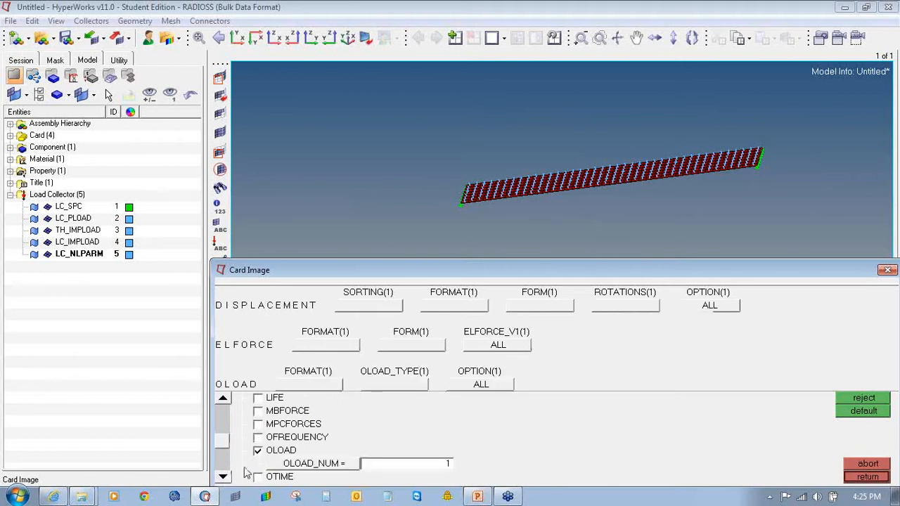
pyautogui.click(228, 478)
pyautogui.click(228, 477)
pyautogui.click(258, 477)
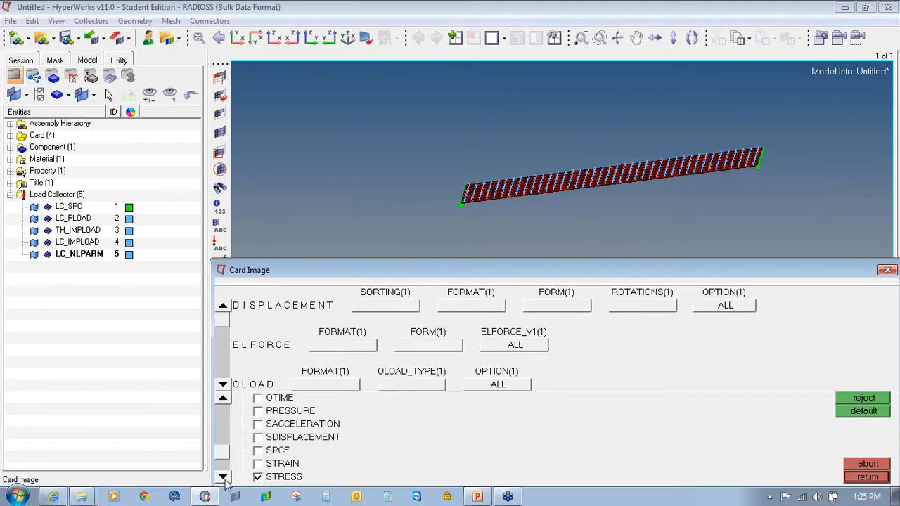
pyautogui.click(257, 463)
pyautogui.click(224, 477)
pyautogui.click(223, 478)
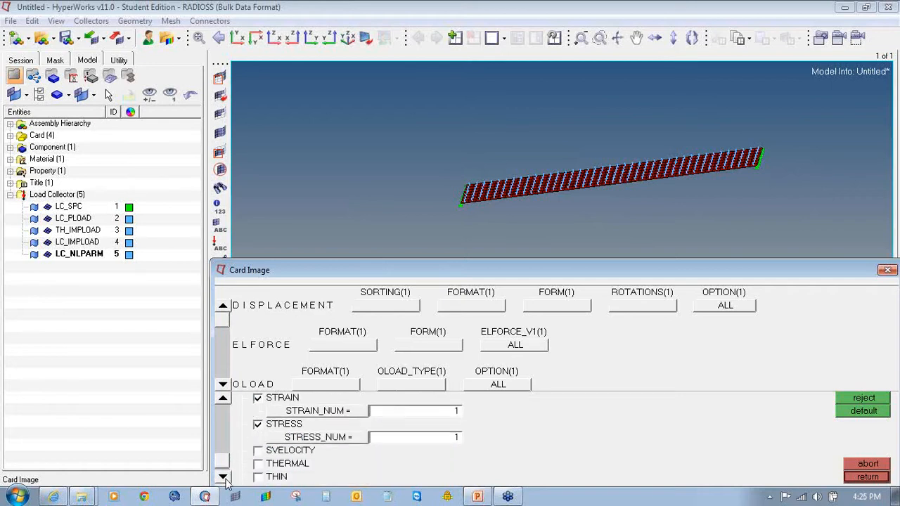
# Set the output option of both DISPLACEMENT and OLOAD to YES.
pyautogui.click(731, 312)
pyautogui.click(694, 318)
pyautogui.click(223, 385)
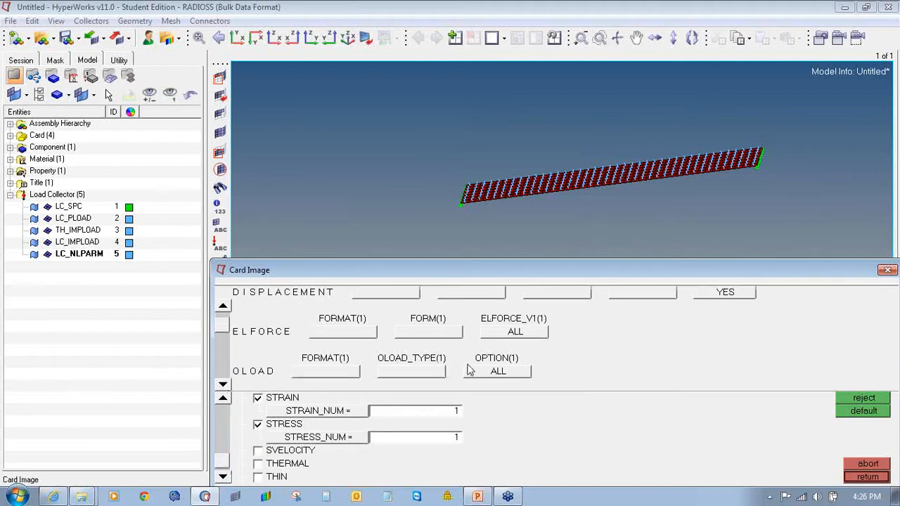
pyautogui.click(497, 372)
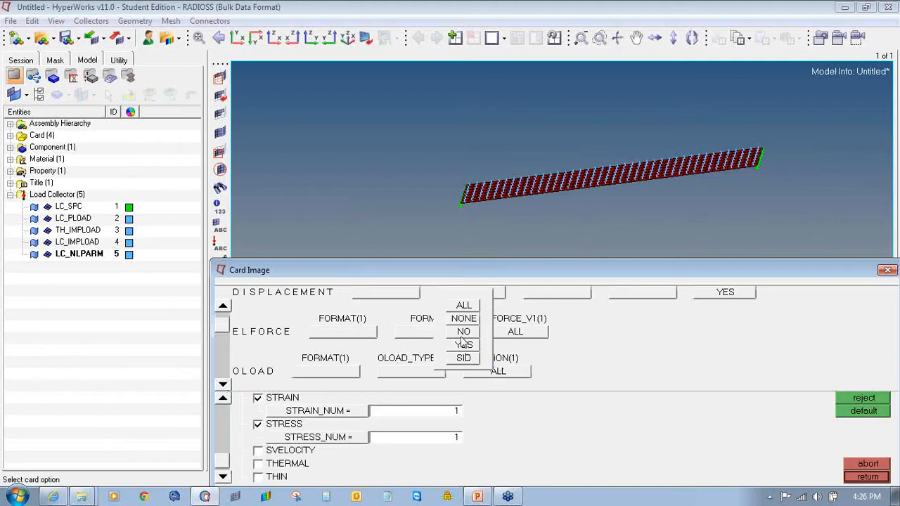
pyautogui.click(464, 345)
# Set the STRAIN and STRESS output options to YES and close the control cards.
pyautogui.click(223, 384)
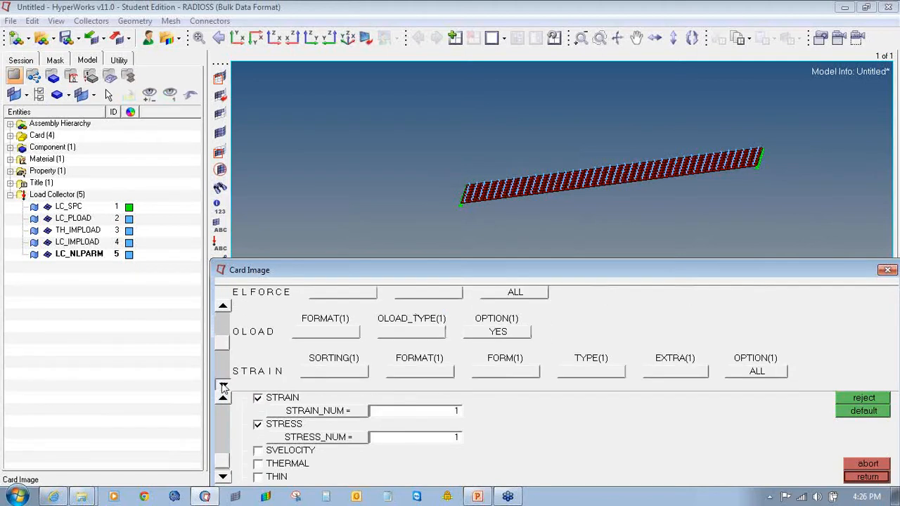
pyautogui.click(223, 384)
pyautogui.click(781, 360)
pyautogui.click(719, 313)
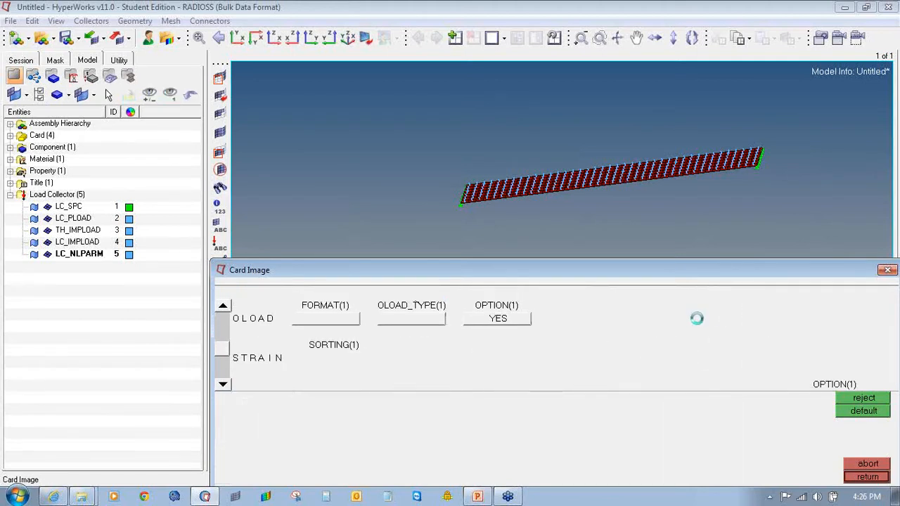
pyautogui.click(223, 385)
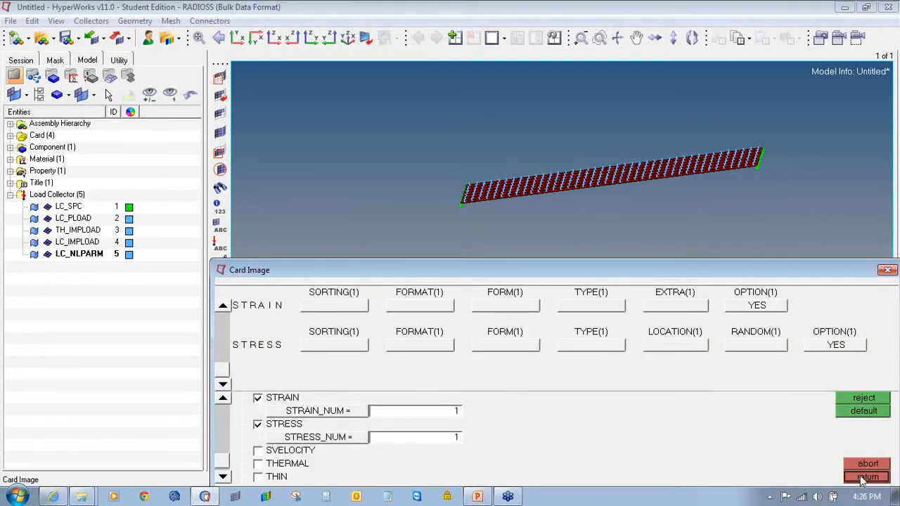
pyautogui.click(866, 477)
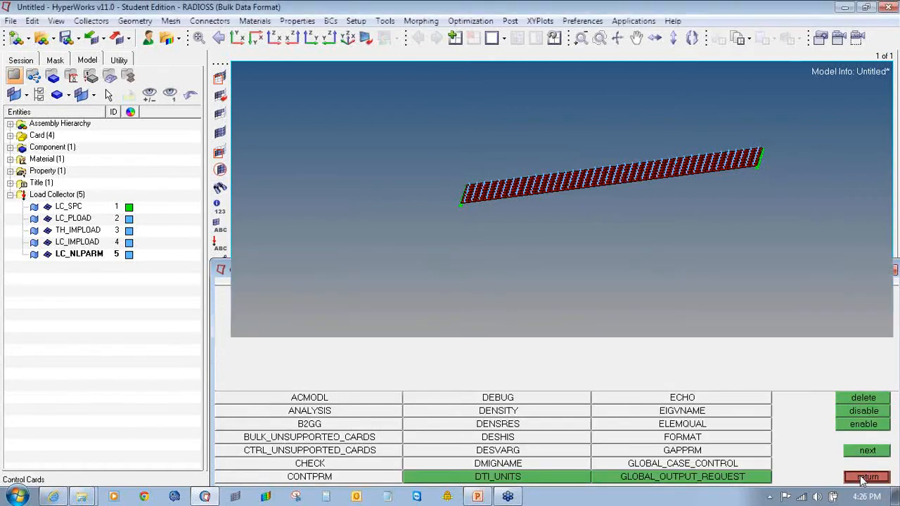
pyautogui.click(863, 477)
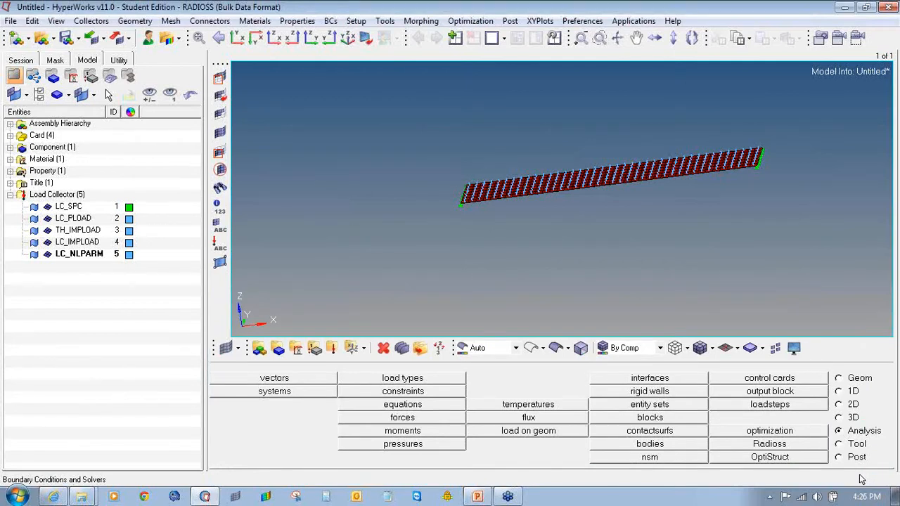
# Start defining a load step named sub_nlgoem_implicit with the geometric non-linear analysis type.
pyautogui.click(745, 406)
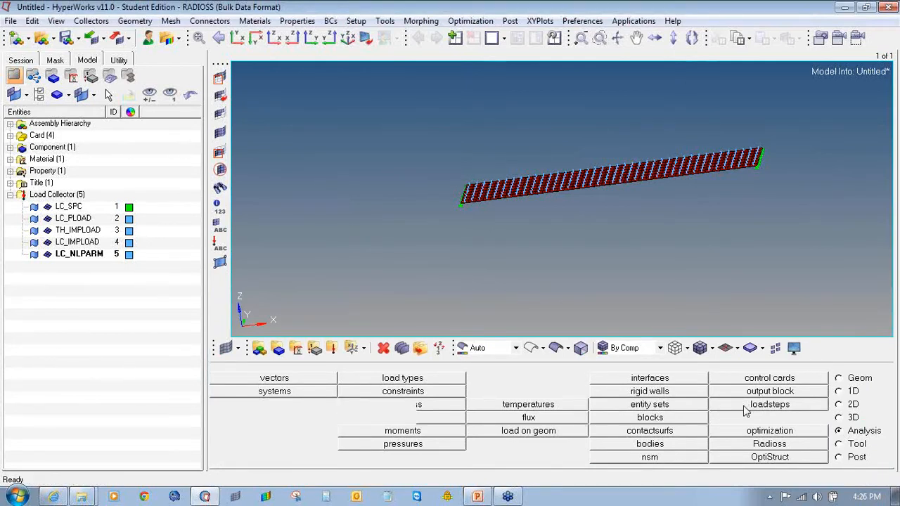
pyautogui.click(833, 453)
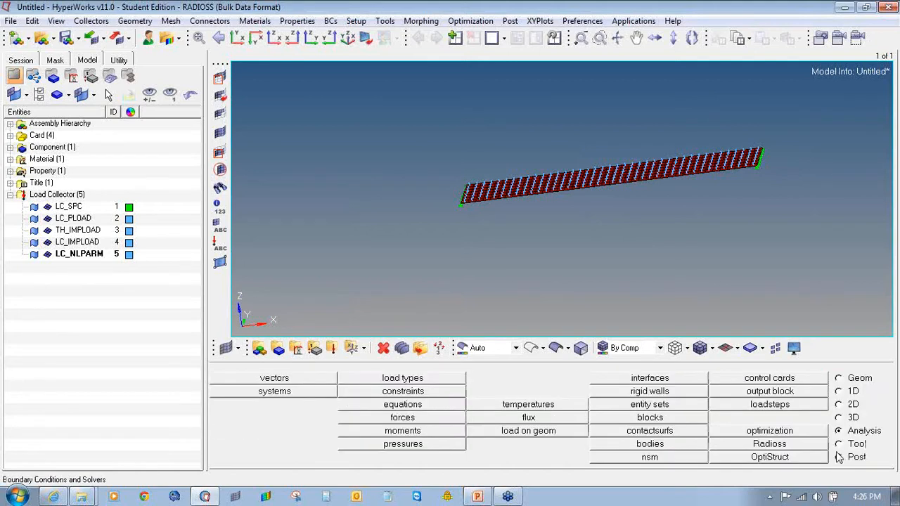
pyautogui.click(787, 406)
pyautogui.click(372, 378)
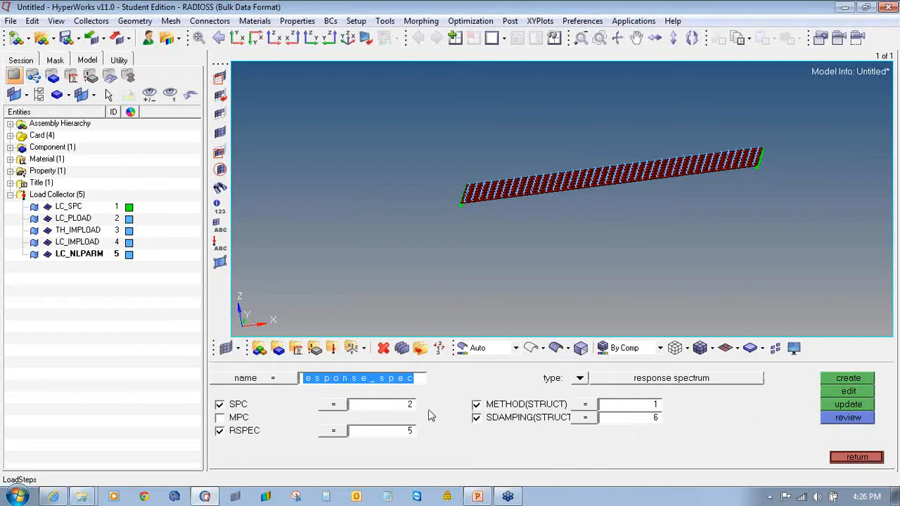
pyautogui.write('sub_')
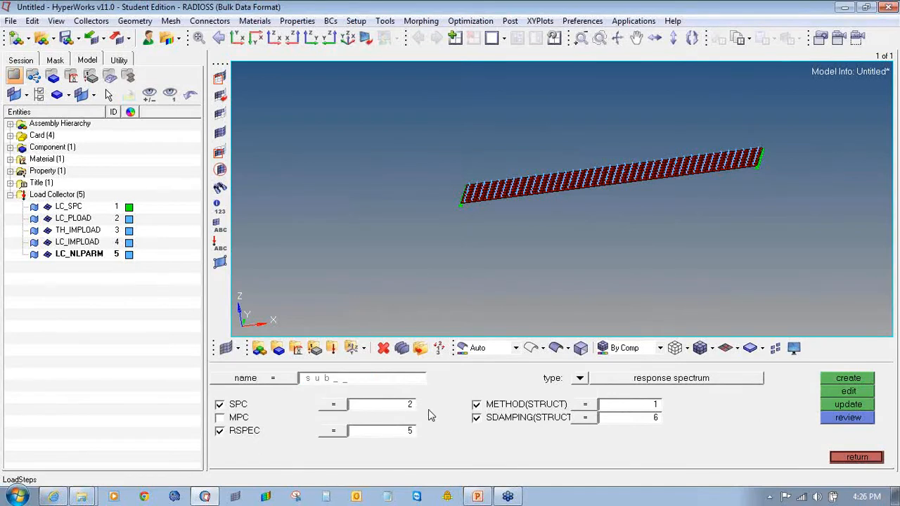
pyautogui.write('nlgoe')
pyautogui.write('m')
pyautogui.write('_imploic')
pyautogui.press('BackSpace')
pyautogui.write('icit')
pyautogui.click(580, 378)
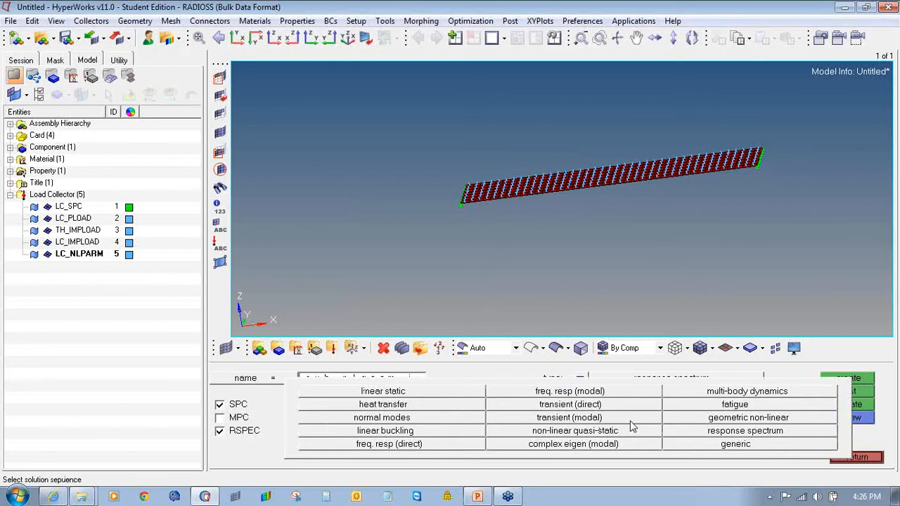
pyautogui.click(687, 420)
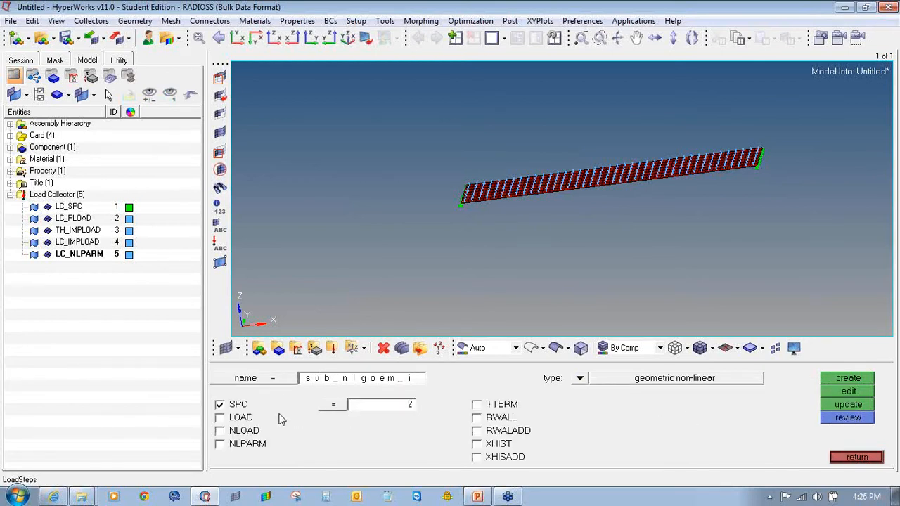
# Reference LC_PLOAD as the load step's SPC, and enable NLOAD with TH_IMPLOAD as its collector.
pyautogui.click(338, 404)
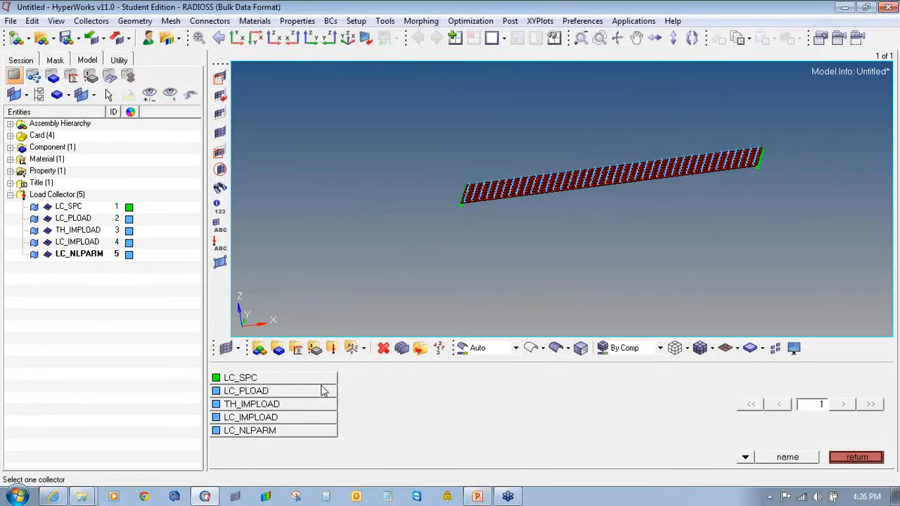
pyautogui.click(322, 391)
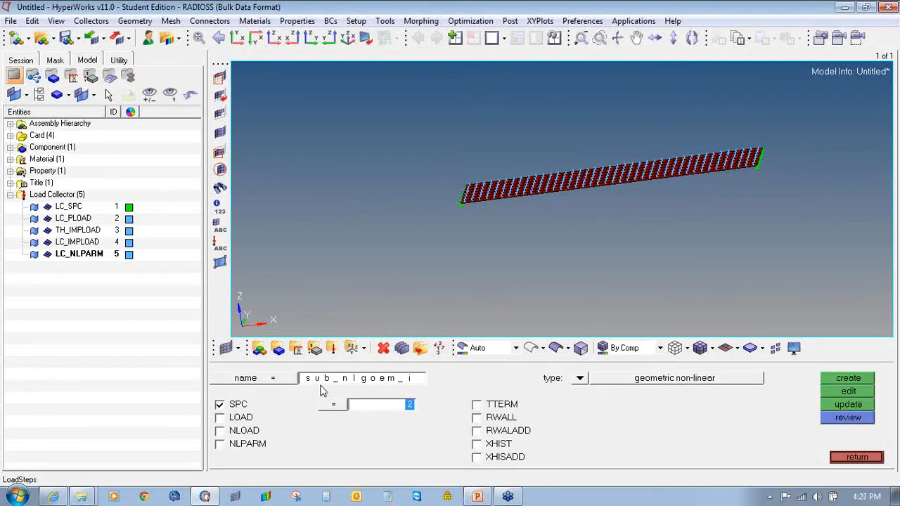
pyautogui.click(250, 430)
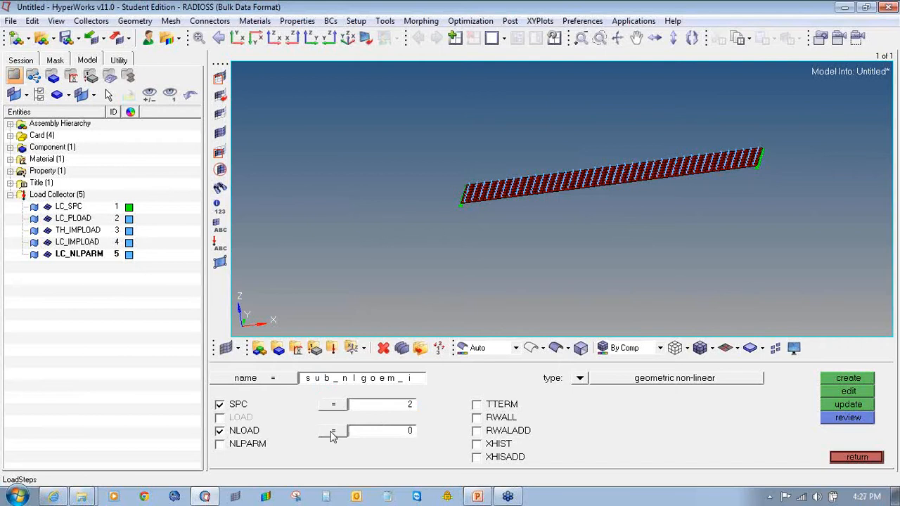
pyautogui.click(333, 432)
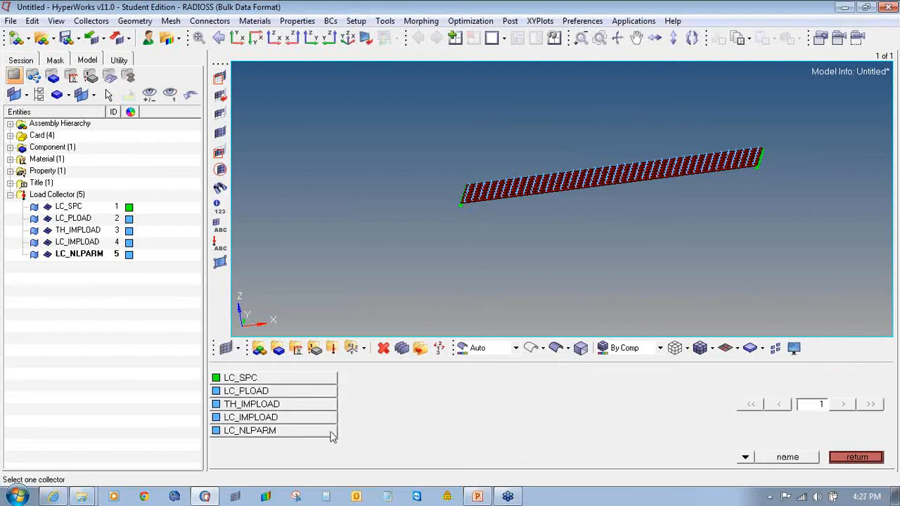
pyautogui.click(296, 405)
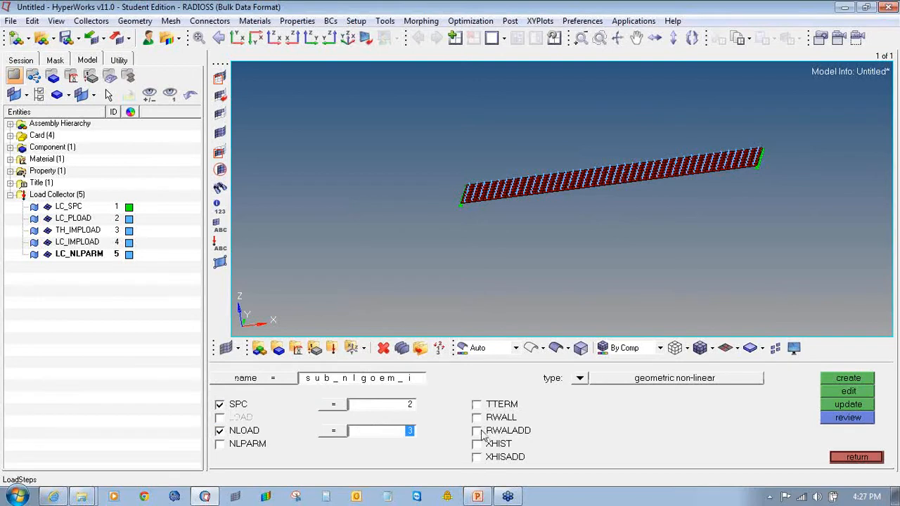
# Enable NLPARM for the load step and assign the LC_NLPARM load collector to it.
pyautogui.click(252, 448)
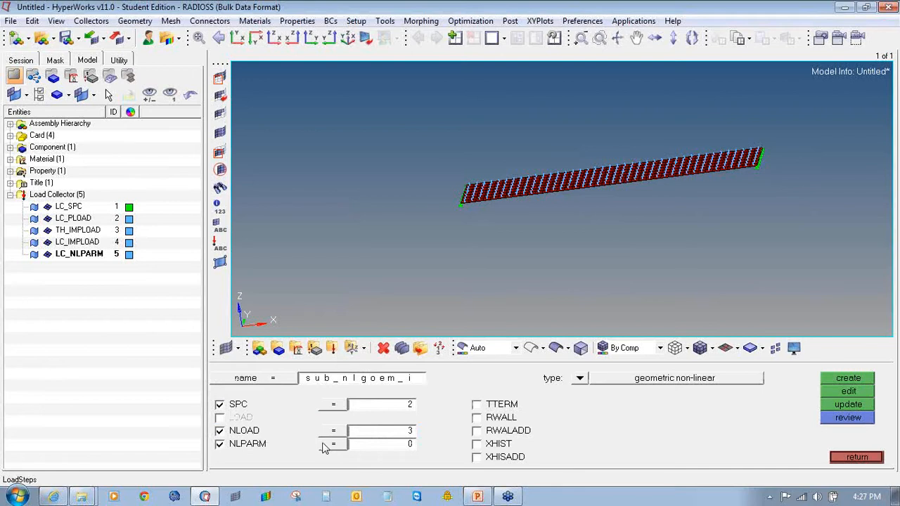
pyautogui.click(325, 445)
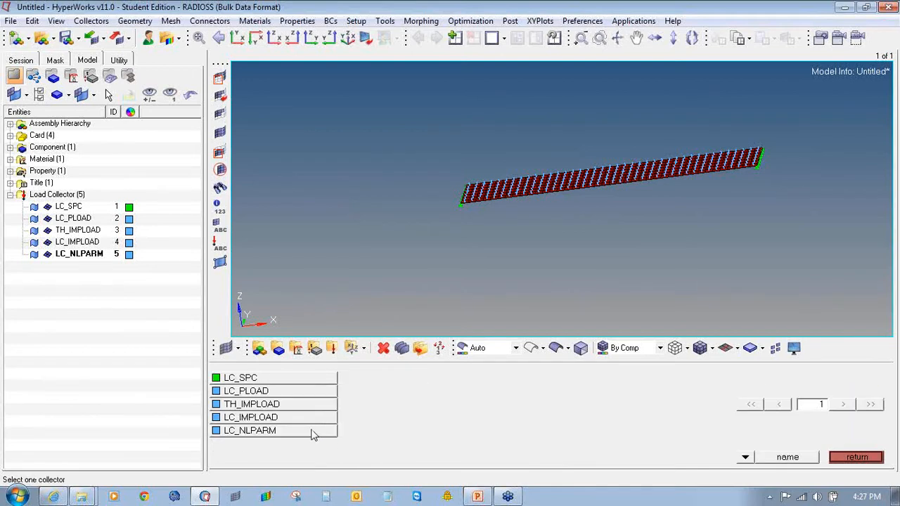
pyautogui.click(313, 432)
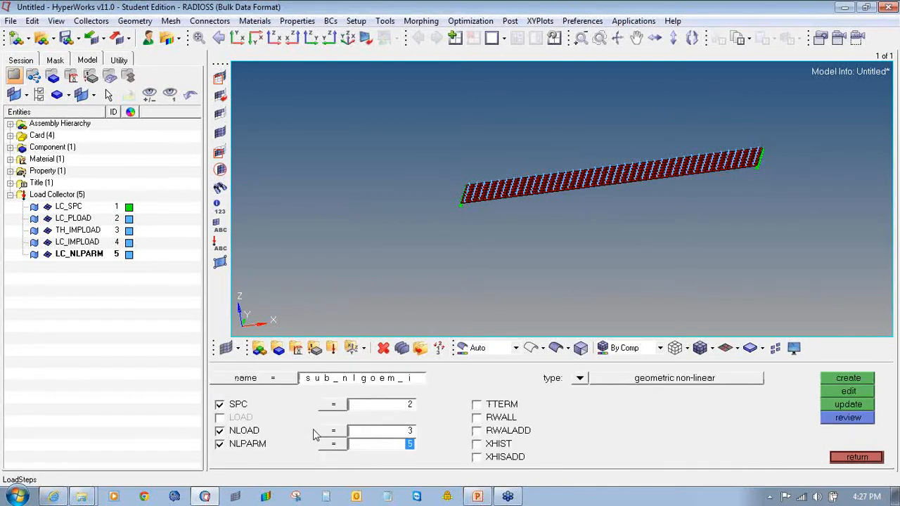
# Enable the TTERM option for the load step and set its termination time to 1.
pyautogui.click(477, 405)
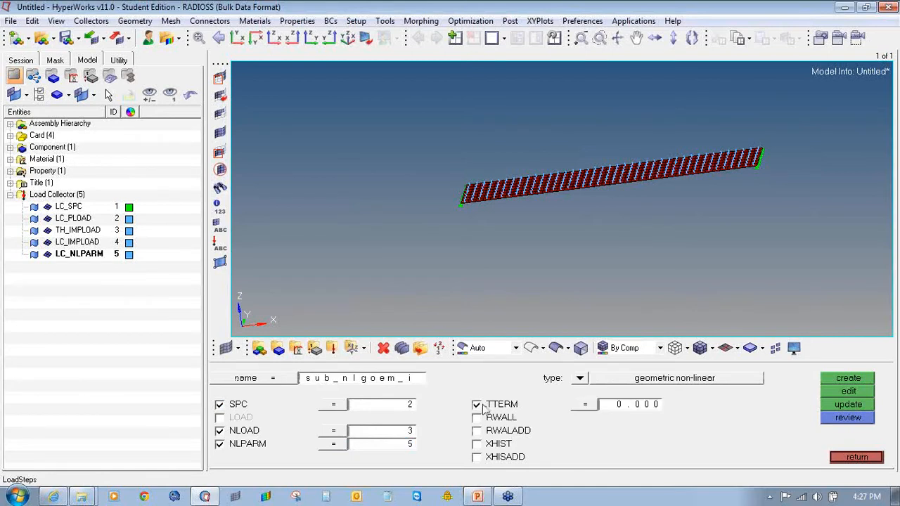
pyautogui.click(585, 408)
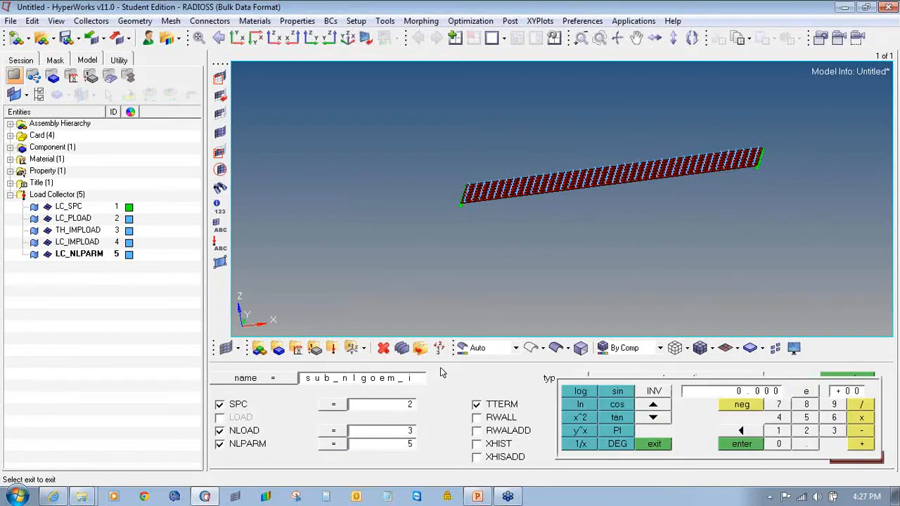
pyautogui.click(656, 446)
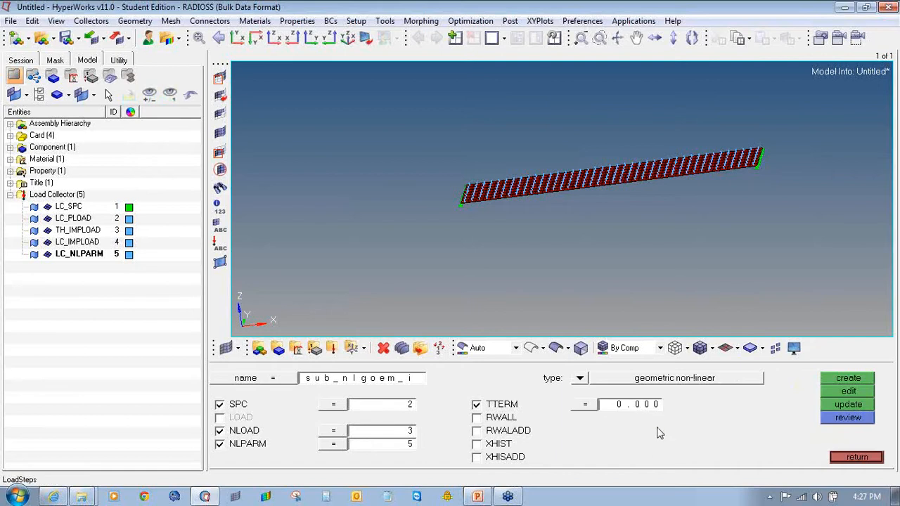
pyautogui.click(636, 406)
pyautogui.write('1')
pyautogui.press('Return')
# Change the load step's NLOAD collector to LC_IMPLOAD and create the load step.
pyautogui.click(329, 431)
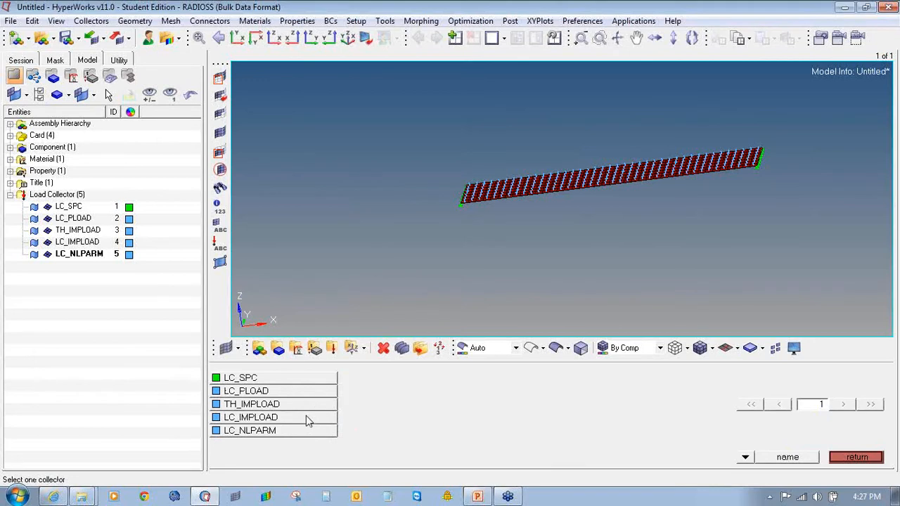
pyautogui.click(306, 417)
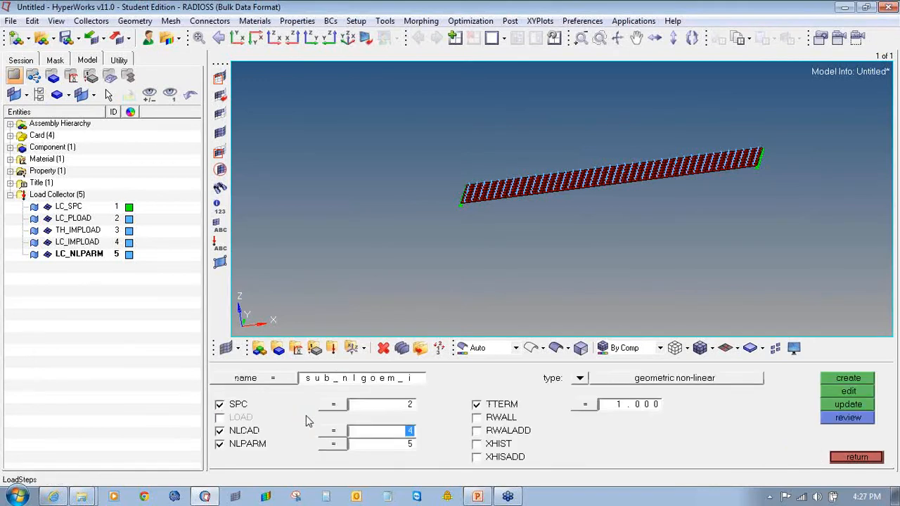
pyautogui.click(825, 382)
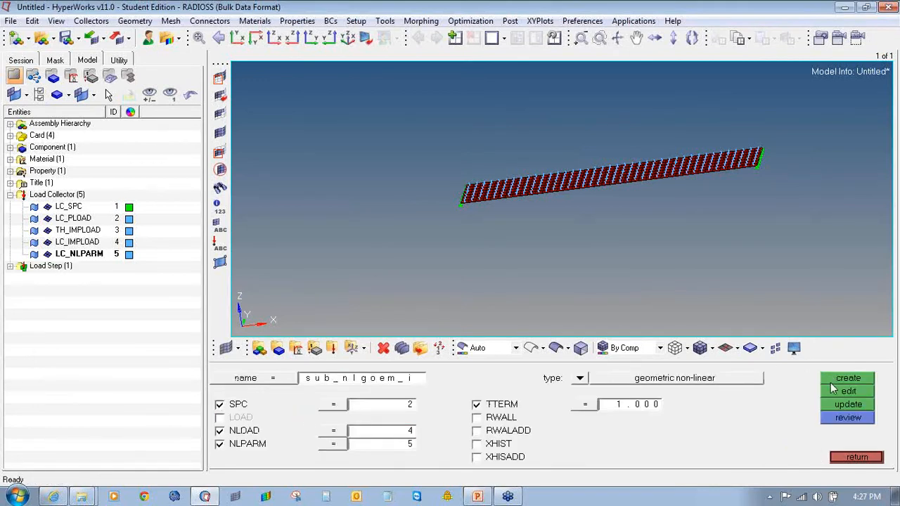
pyautogui.click(850, 458)
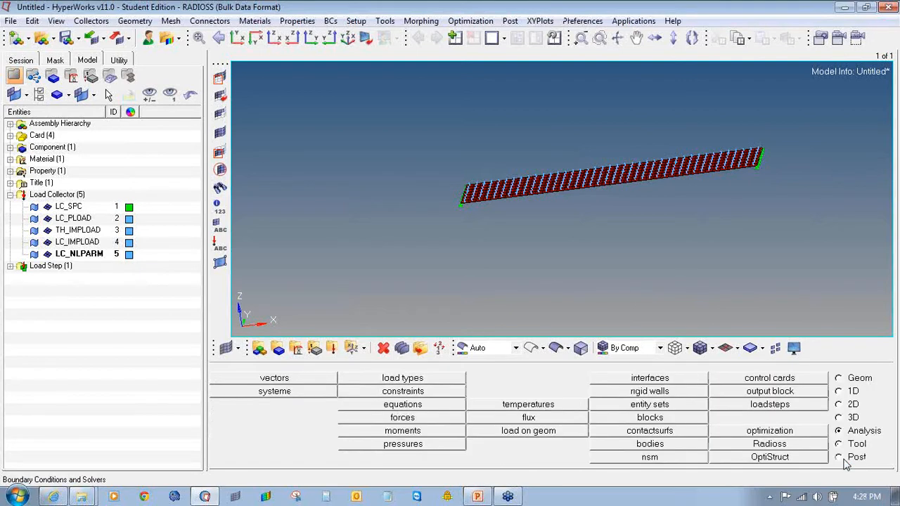
# Save the model as non_linear in a new folder named practise inside Tutorial 4.
pyautogui.click(11, 20)
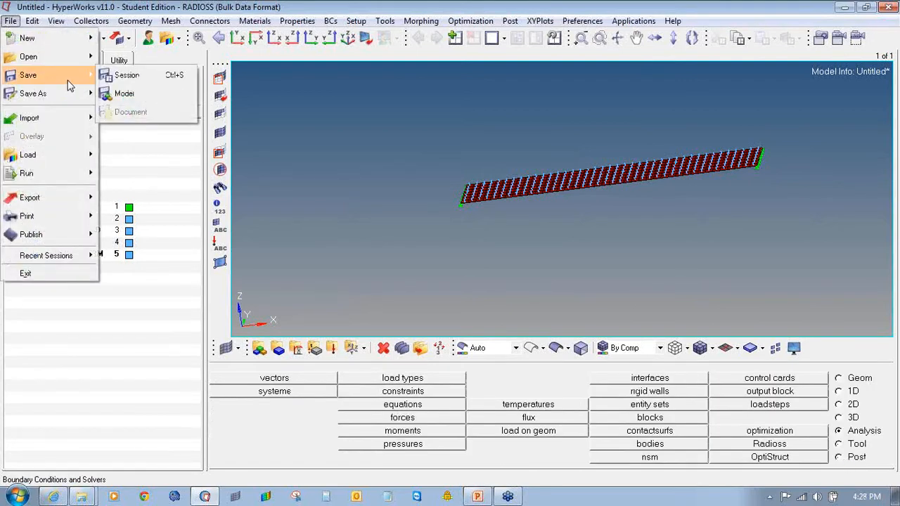
pyautogui.moveTo(66, 90)
pyautogui.click(136, 131)
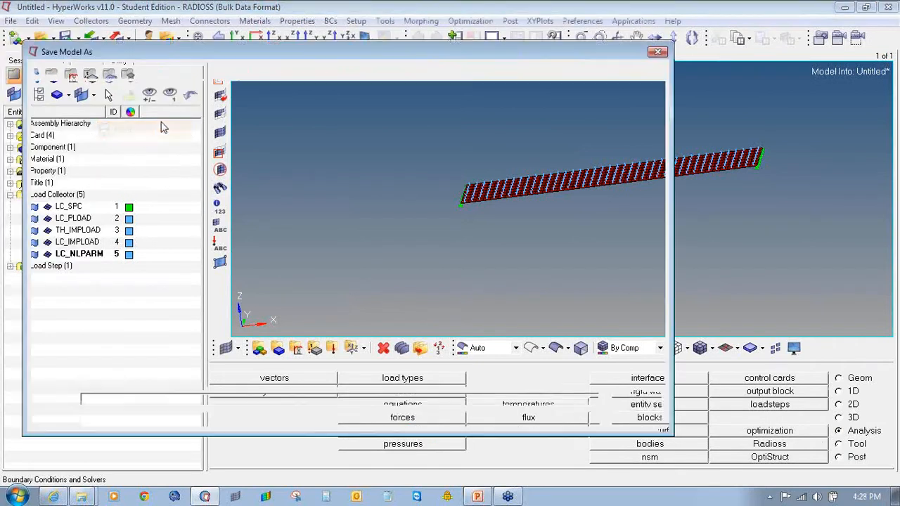
pyautogui.click(248, 71)
pyautogui.write('practise')
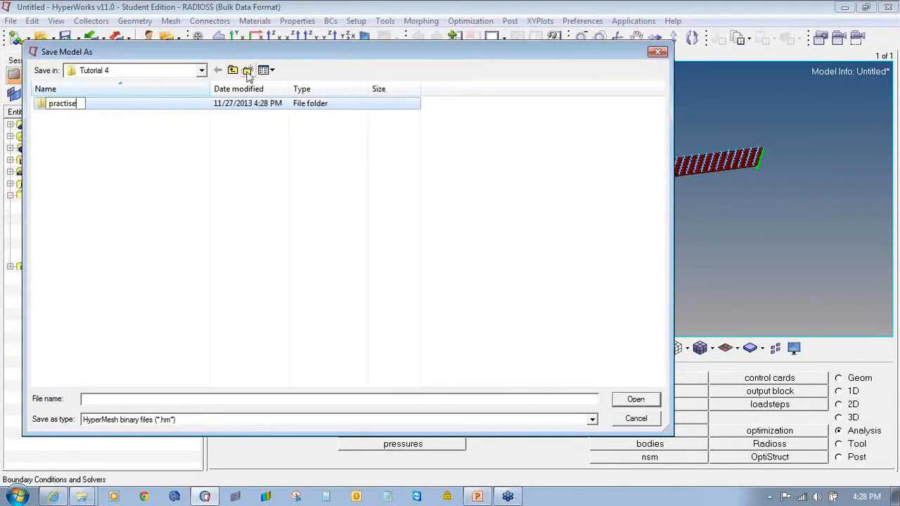
pyautogui.press('Return')
pyautogui.press('Return')
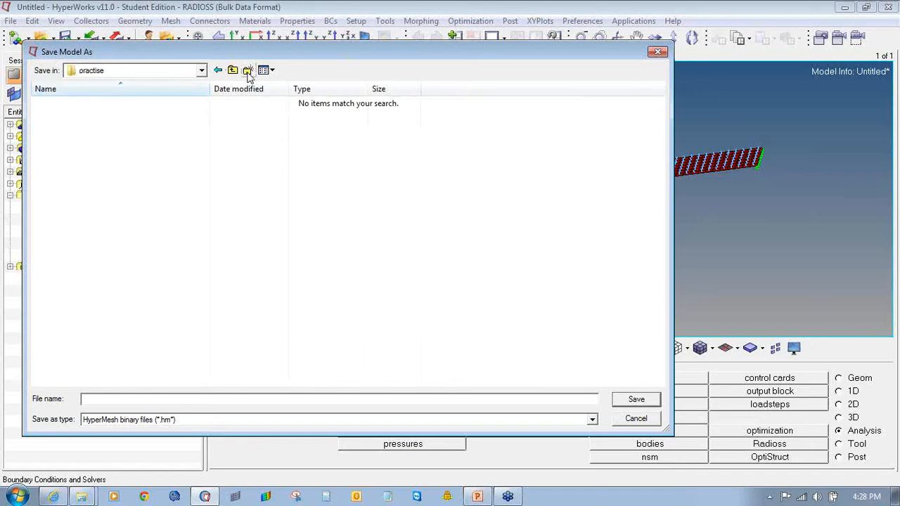
pyautogui.write('non_linear')
pyautogui.press('Return')
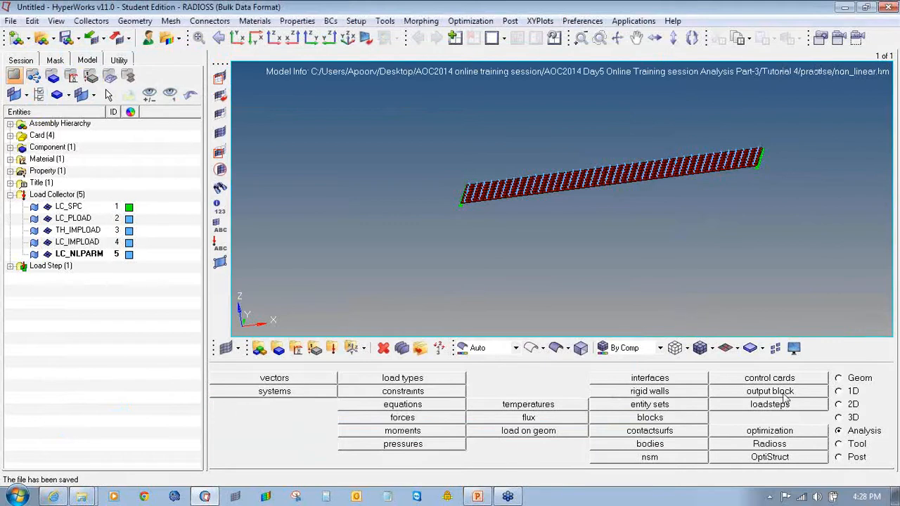
# Try to run the Radioss analysis on non_linear.fem, and dismiss the solver window.
pyautogui.click(793, 442)
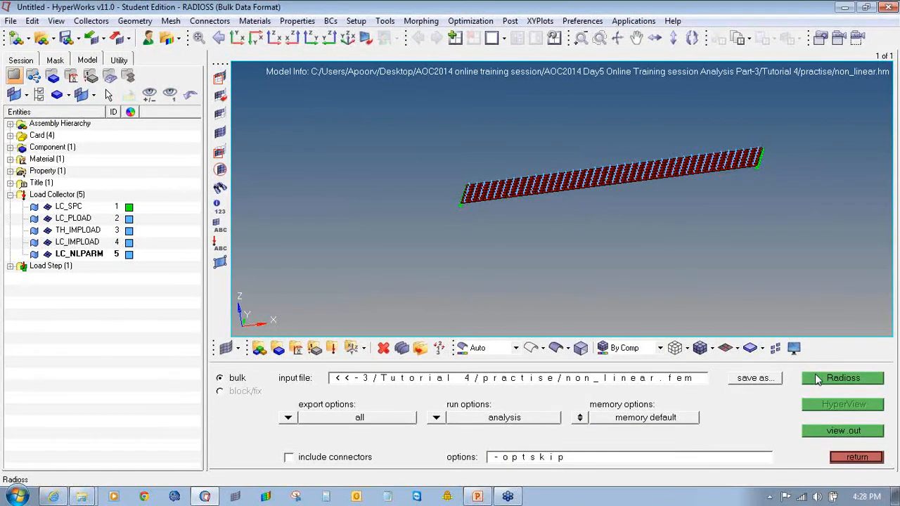
pyautogui.click(818, 380)
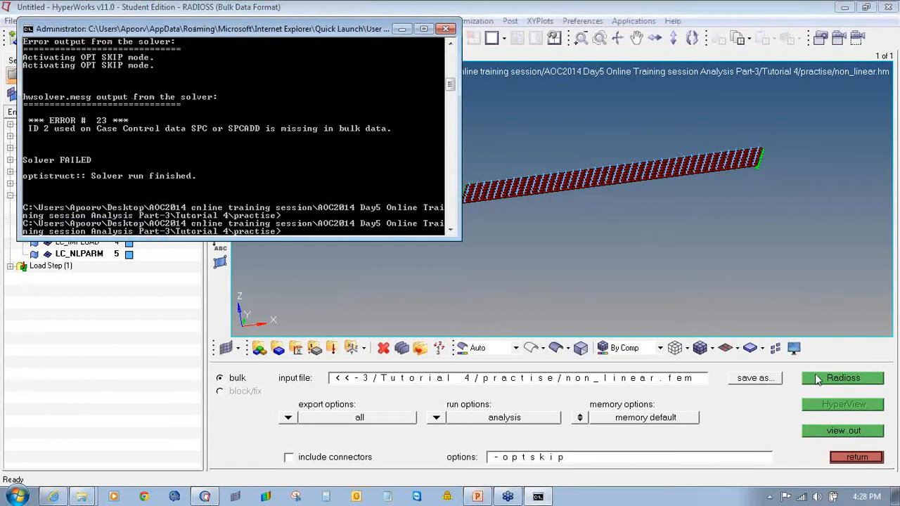
pyautogui.click(445, 29)
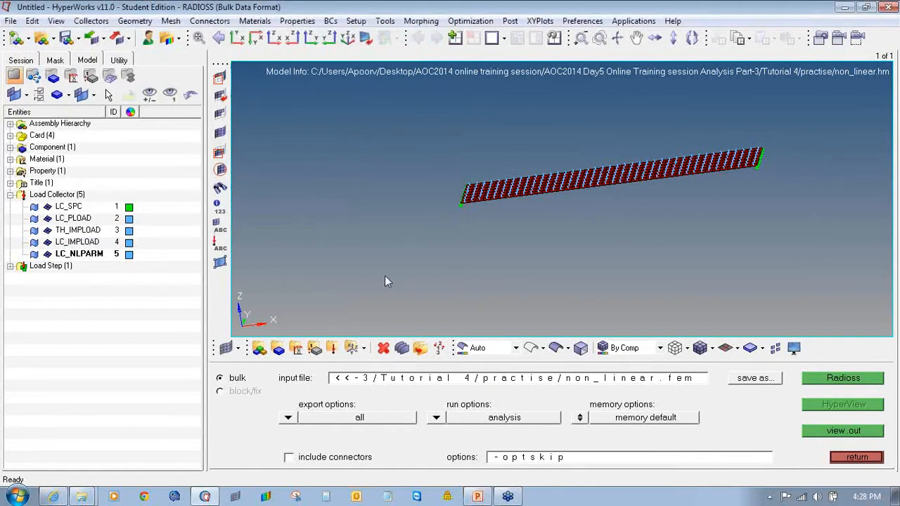
pyautogui.click(852, 457)
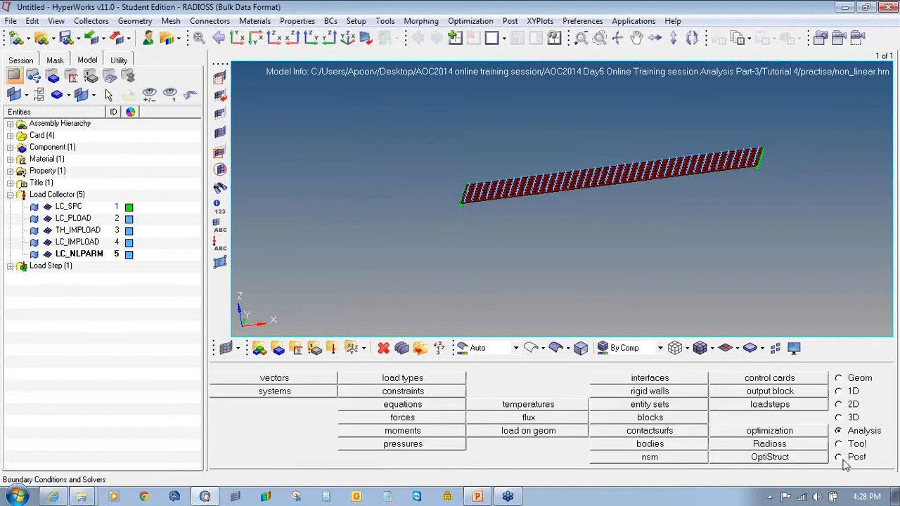
# Change the load step's SPC reference to LC_SPC and update the load step.
pyautogui.click(772, 407)
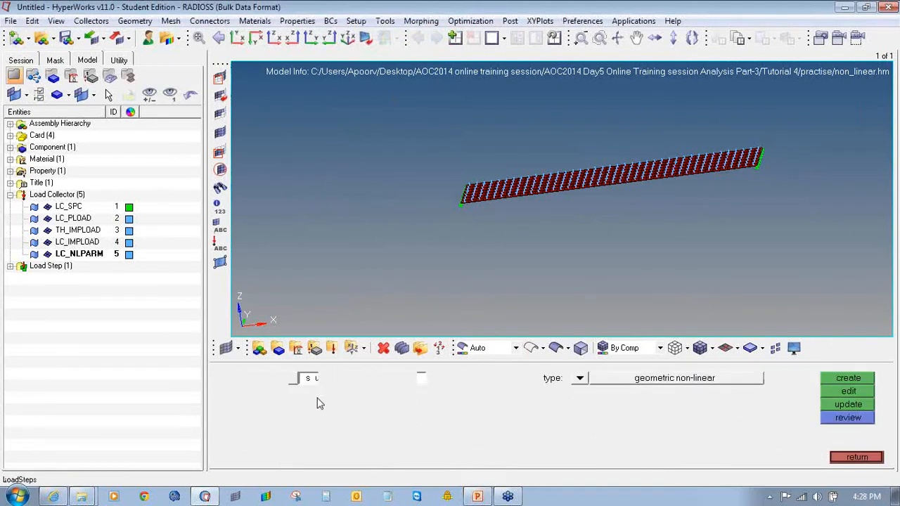
pyautogui.click(335, 408)
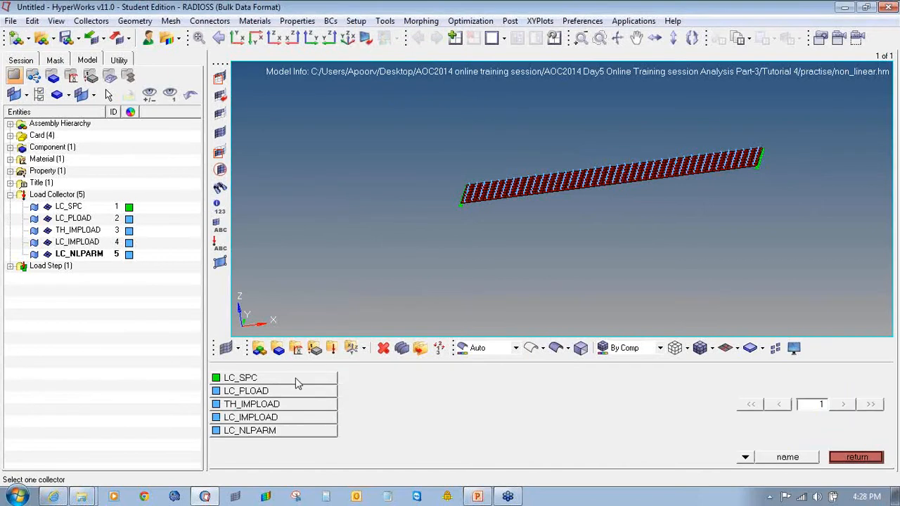
pyautogui.click(295, 378)
pyautogui.click(823, 408)
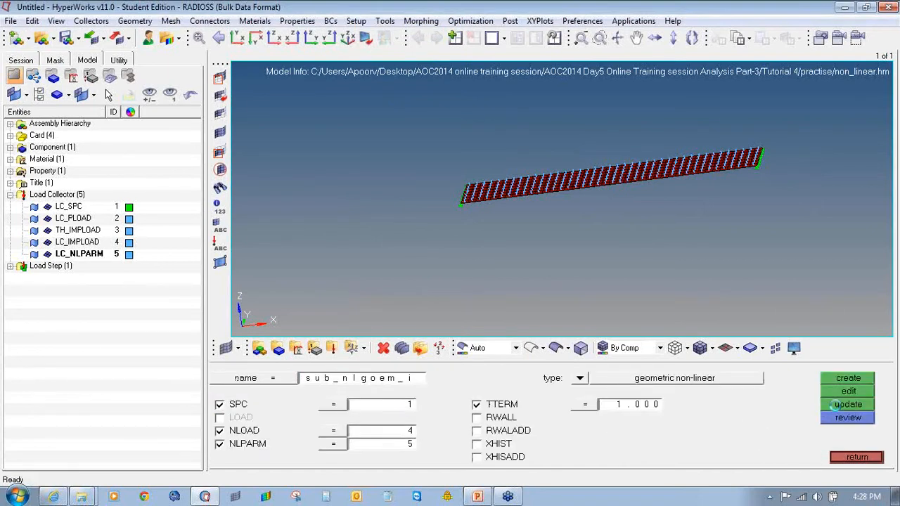
# Save the corrected model and rerun the Radioss analysis, closing the solver window once the run finishes.
pyautogui.click(46, 38)
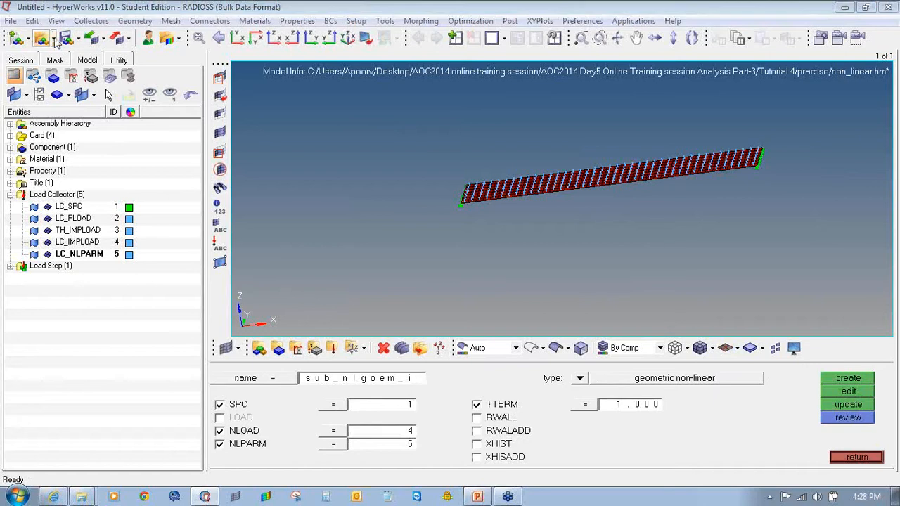
pyautogui.click(657, 52)
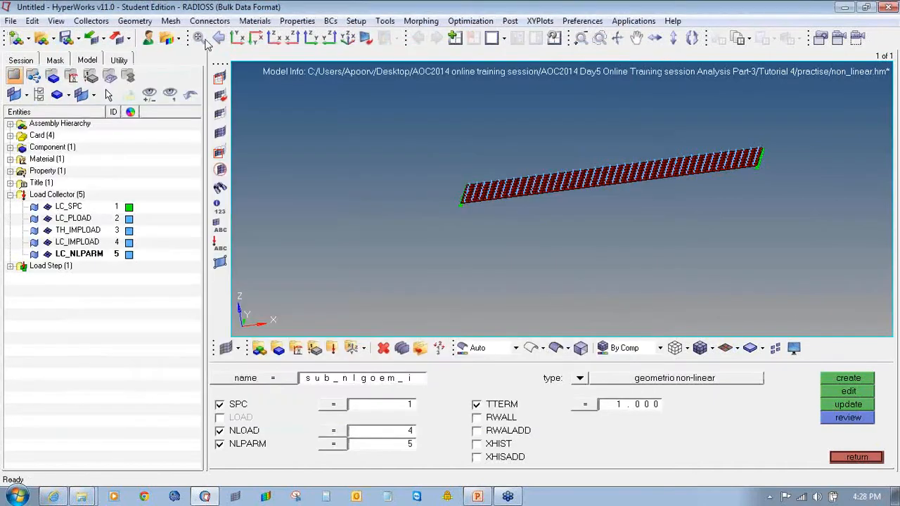
pyautogui.click(65, 37)
pyautogui.click(808, 445)
pyautogui.click(825, 379)
pyautogui.click(538, 431)
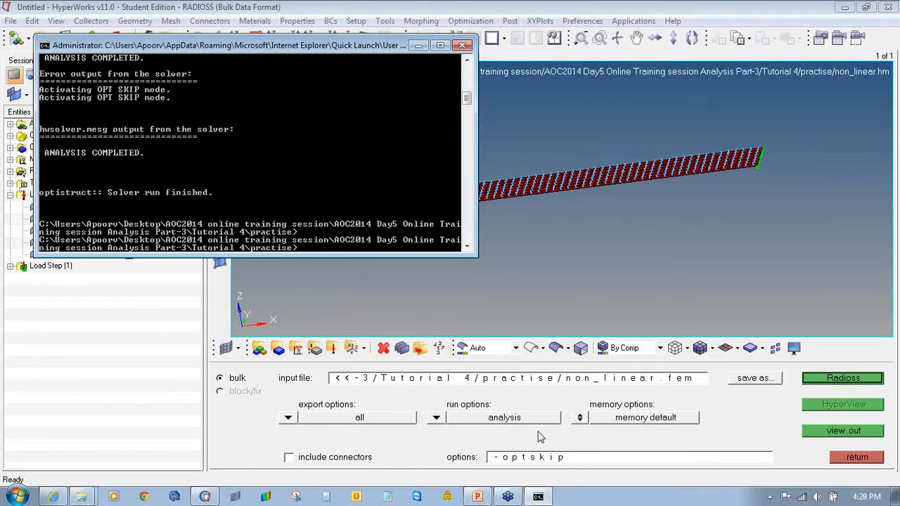
pyautogui.click(462, 45)
# Split the page into two windows and load non_linear.h3d from Tutorial 4's practise folder as model and results in the second one.
pyautogui.click(503, 38)
pyautogui.click(551, 59)
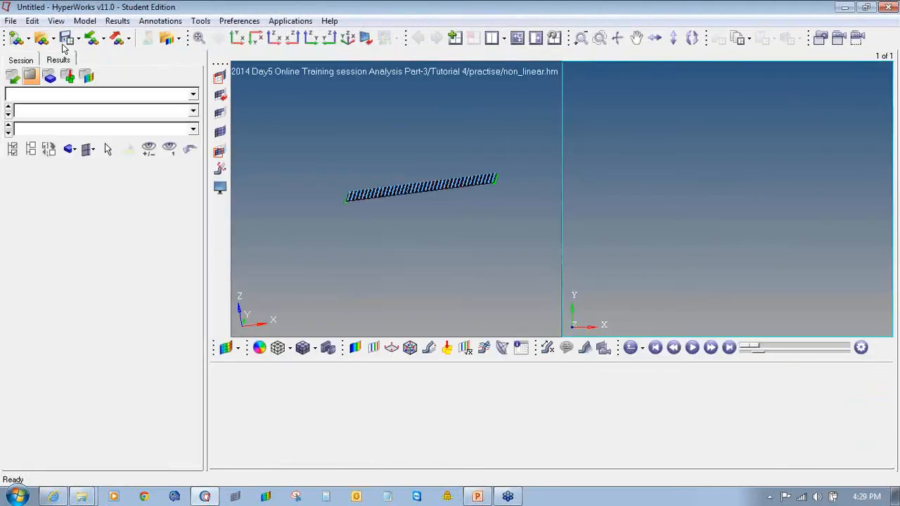
pyautogui.click(41, 38)
pyautogui.click(294, 392)
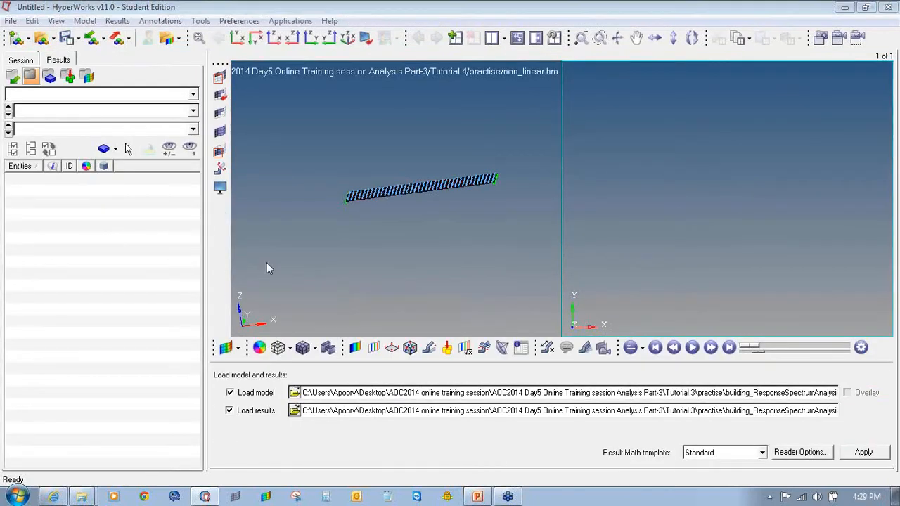
pyautogui.click(234, 71)
pyautogui.click(233, 71)
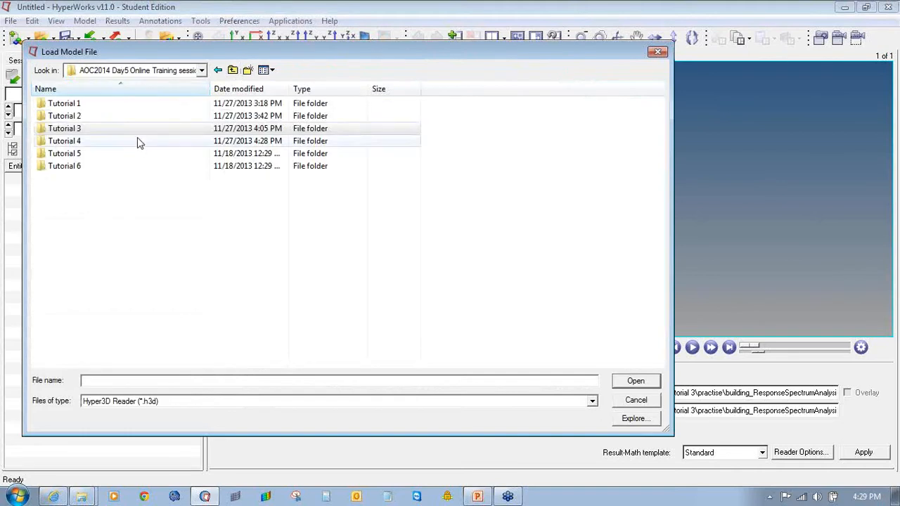
pyautogui.doubleClick(138, 139)
pyautogui.doubleClick(134, 105)
pyautogui.doubleClick(134, 105)
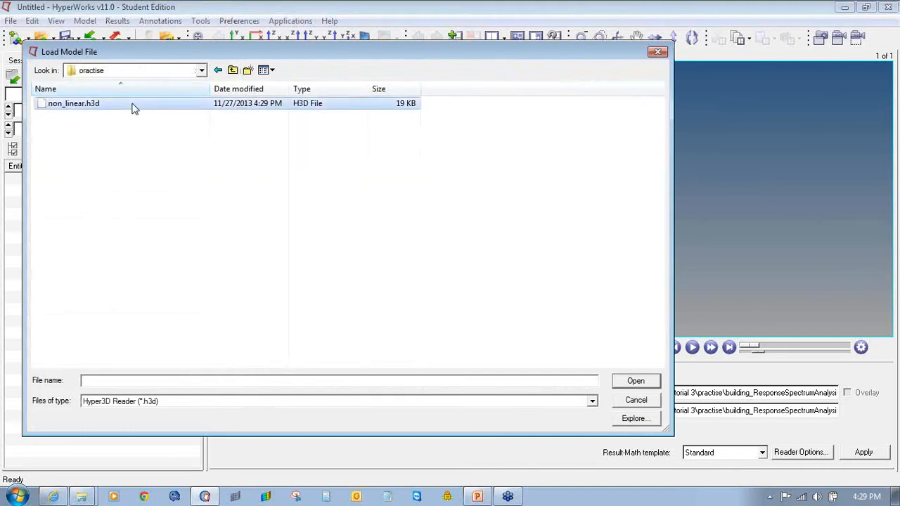
pyautogui.click(878, 457)
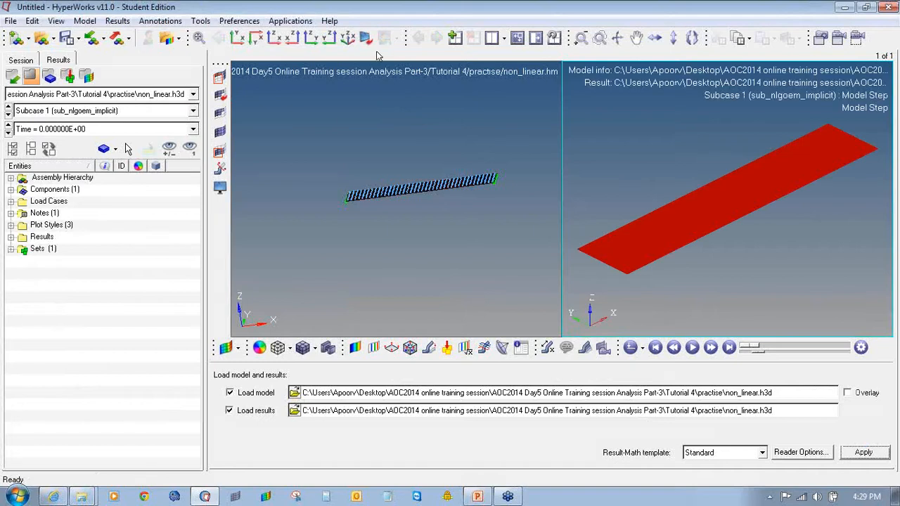
# Expand the results window, contour the displacement magnitude, and advance the results to the 0.1 time step.
pyautogui.click(517, 39)
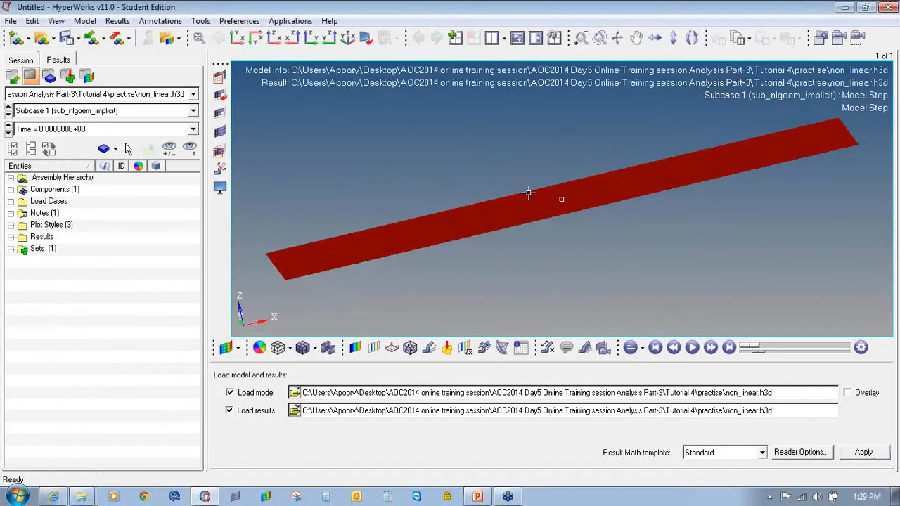
pyautogui.click(355, 348)
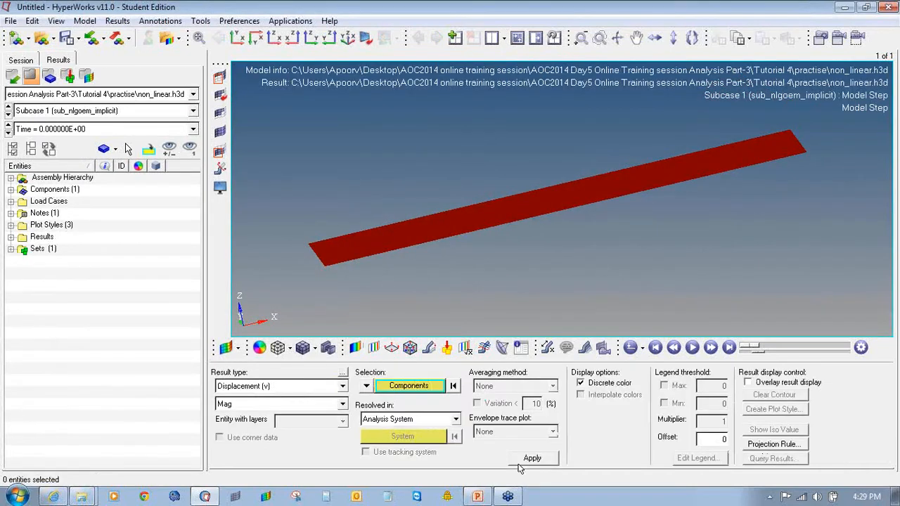
pyautogui.click(535, 460)
pyautogui.click(269, 388)
pyautogui.click(8, 133)
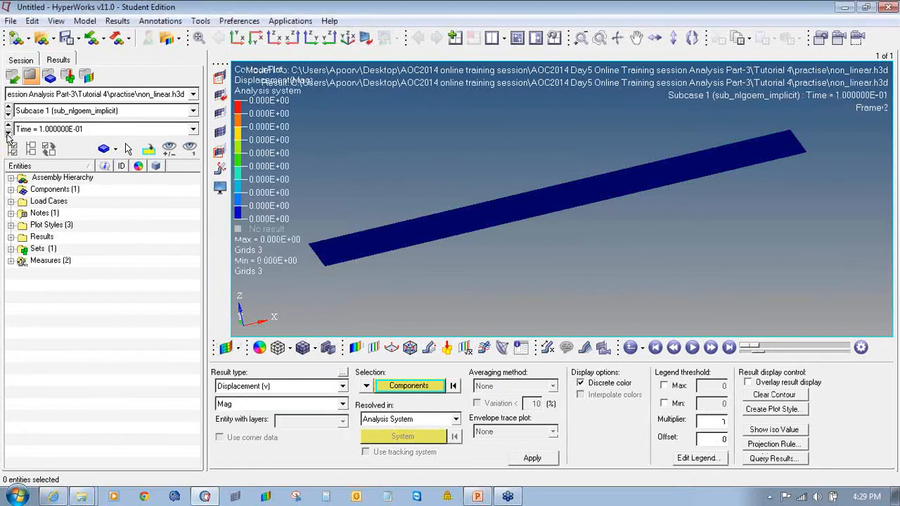
# Animate the results and contour the von Mises element strains with Simple averaging.
pyautogui.click(692, 347)
pyautogui.click(343, 386)
pyautogui.click(260, 415)
pyautogui.click(514, 386)
pyautogui.click(492, 408)
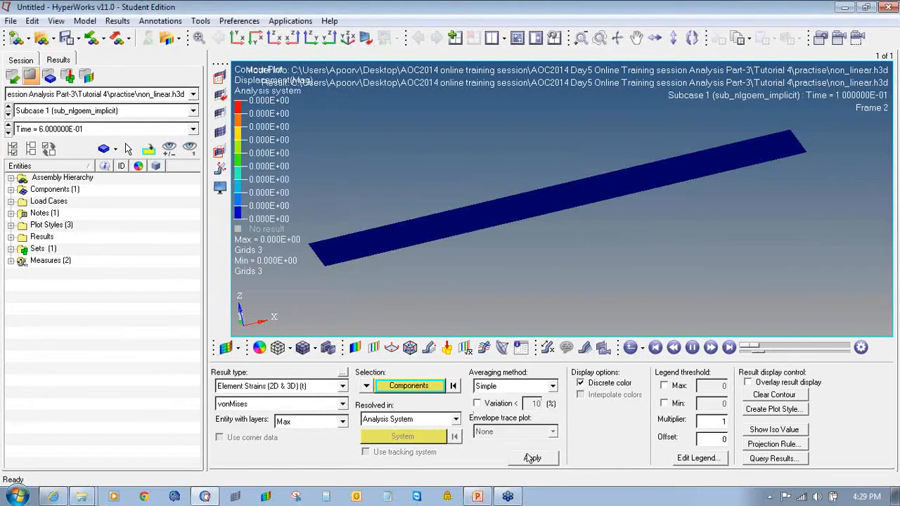
pyautogui.click(532, 457)
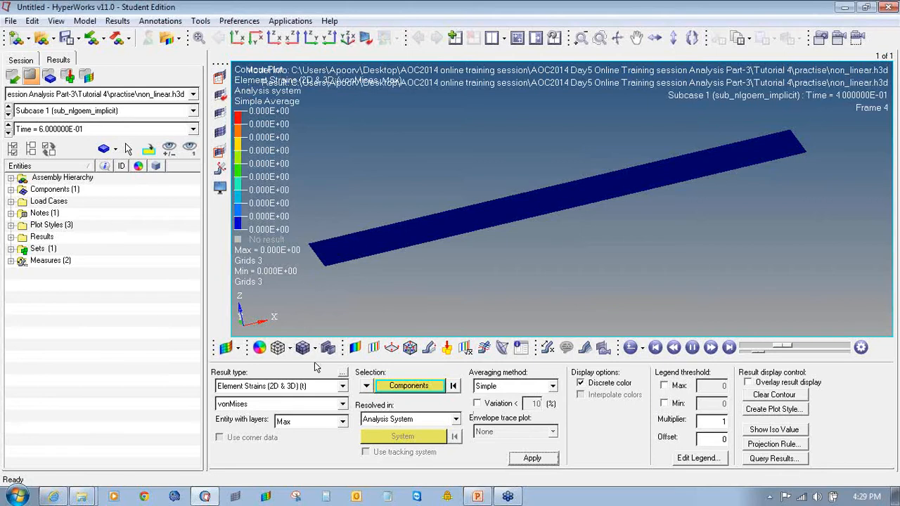
# Contour the von Mises Element Stresses (2D & 3D) on the plate.
pyautogui.click(311, 386)
pyautogui.click(302, 417)
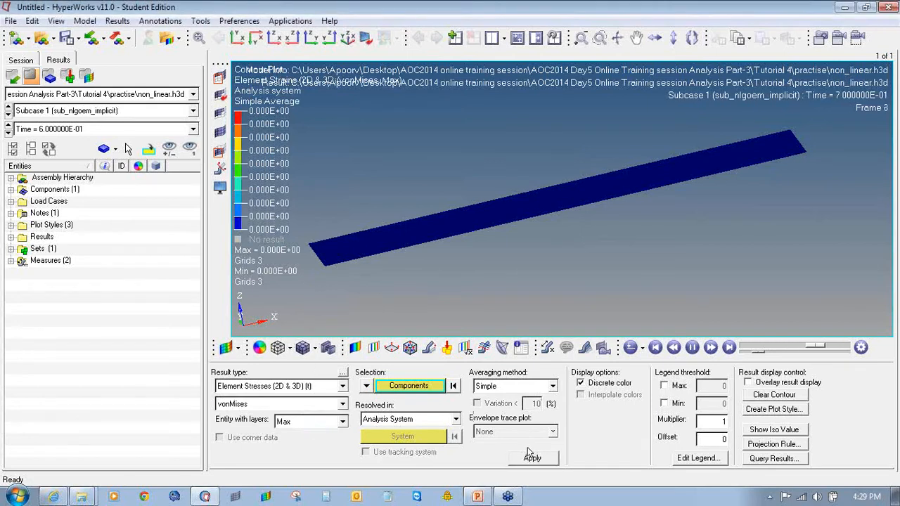
pyautogui.click(532, 457)
# Contour the Plastic Strains result on the plate.
pyautogui.click(319, 391)
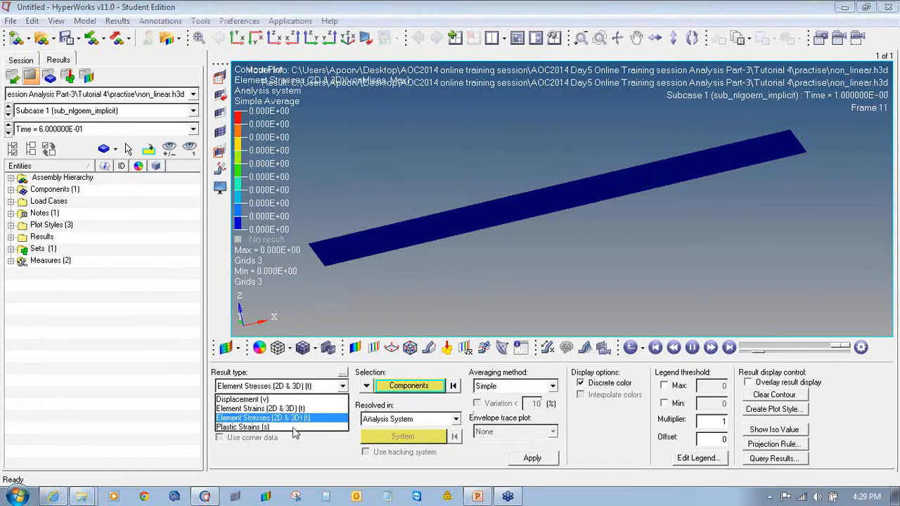
pyautogui.click(302, 428)
pyautogui.click(532, 458)
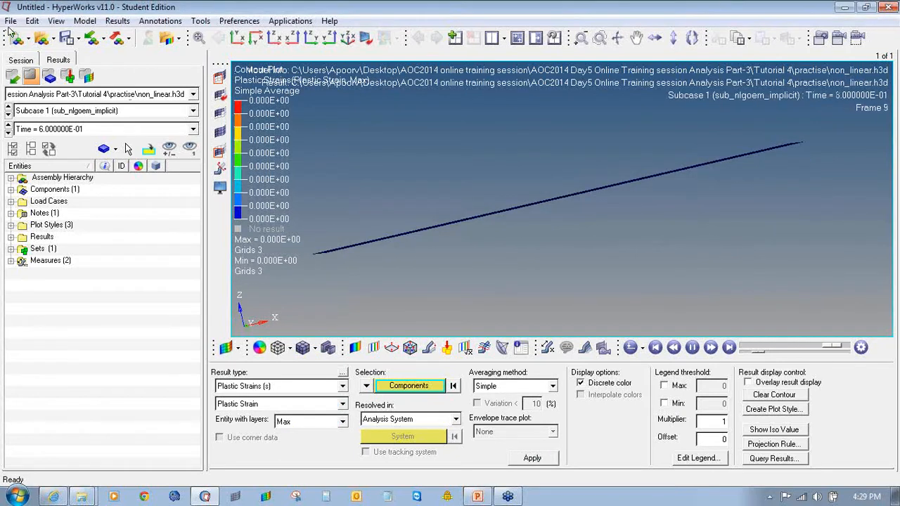
# Return to the two-window layout, switch to PowerPoint and present the RD-1080: Coupled Linear Heat Transfer/Structure Analysis slide.
pyautogui.click(491, 38)
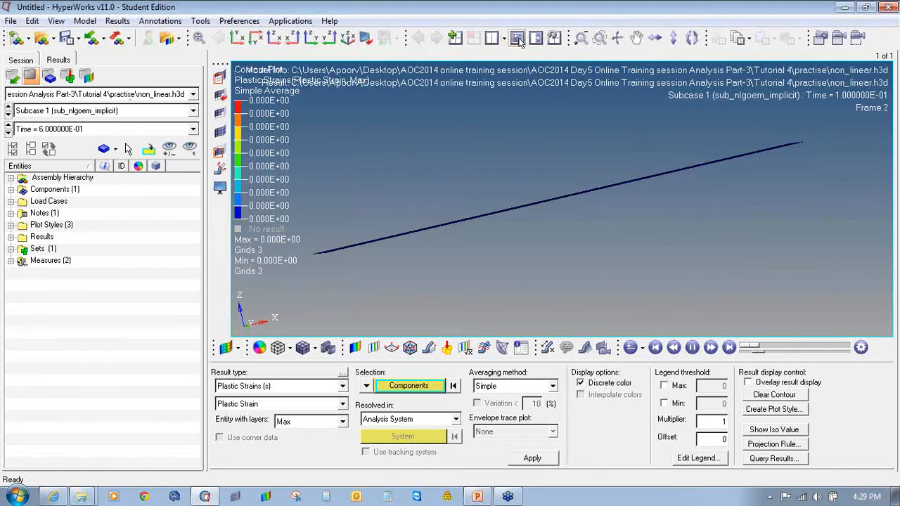
pyautogui.click(522, 103)
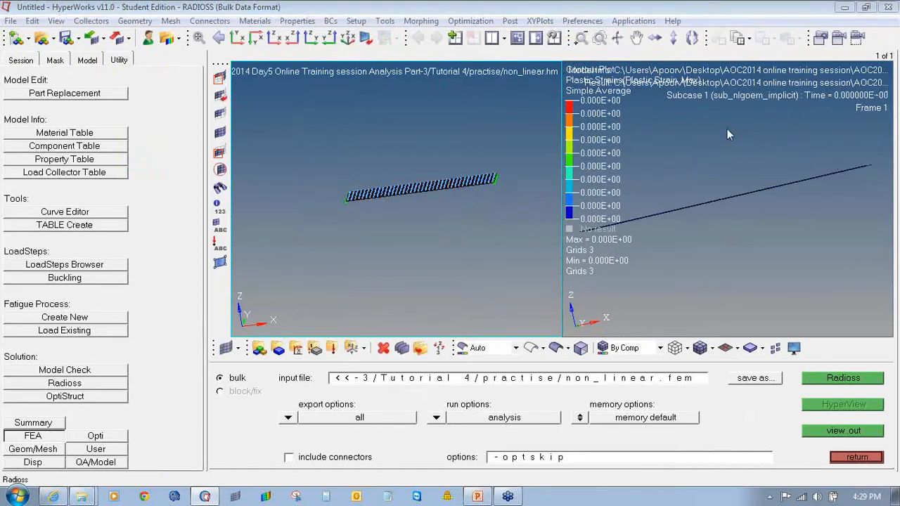
pyautogui.click(478, 497)
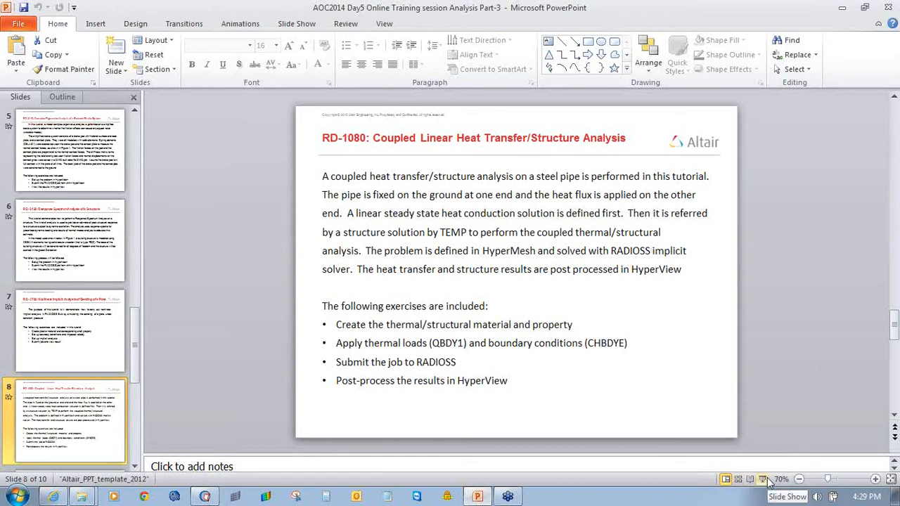
pyautogui.click(763, 479)
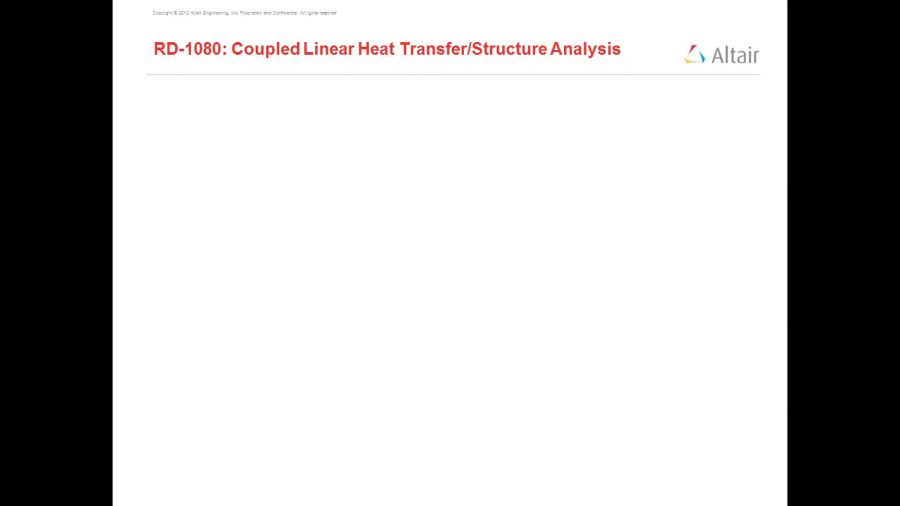
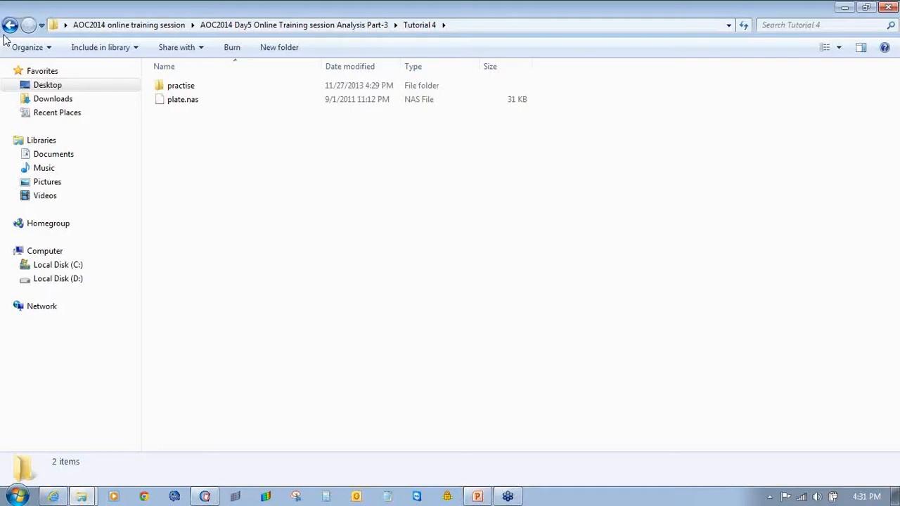
# Look at the contents of the Tutorial 5 folder in Windows Explorer, and switch back to HyperWorks.
pyautogui.click(9, 25)
pyautogui.doubleClick(190, 141)
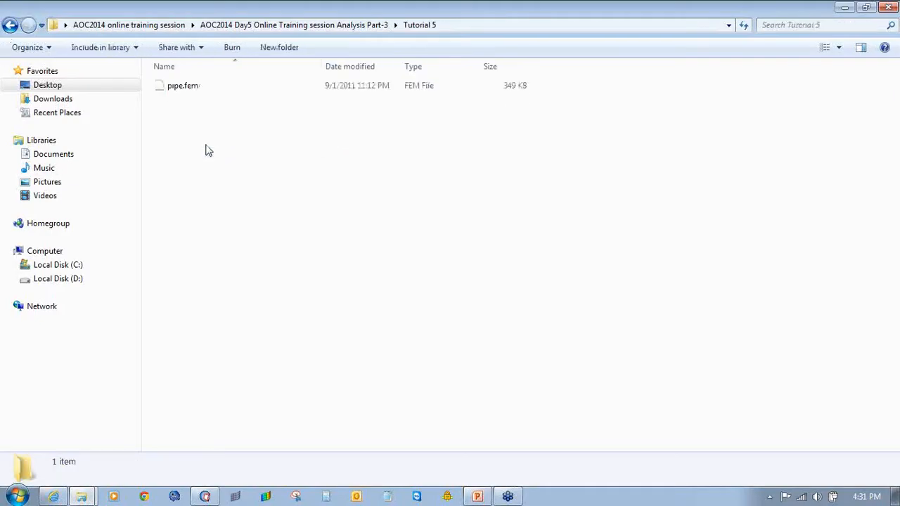
pyautogui.click(206, 496)
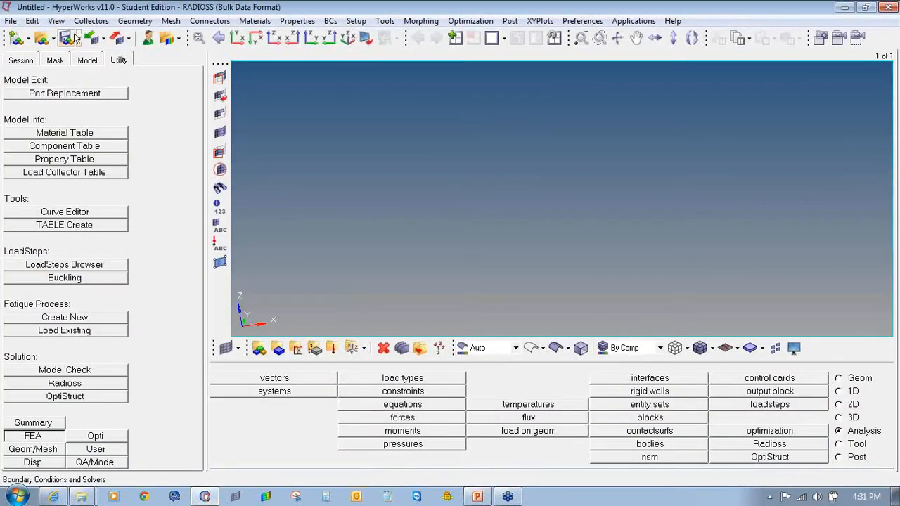
# Import the RADIOSS (Bulk Data) model pipe.fem from the Tutorial 5 folder.
pyautogui.click(97, 38)
pyautogui.click(133, 95)
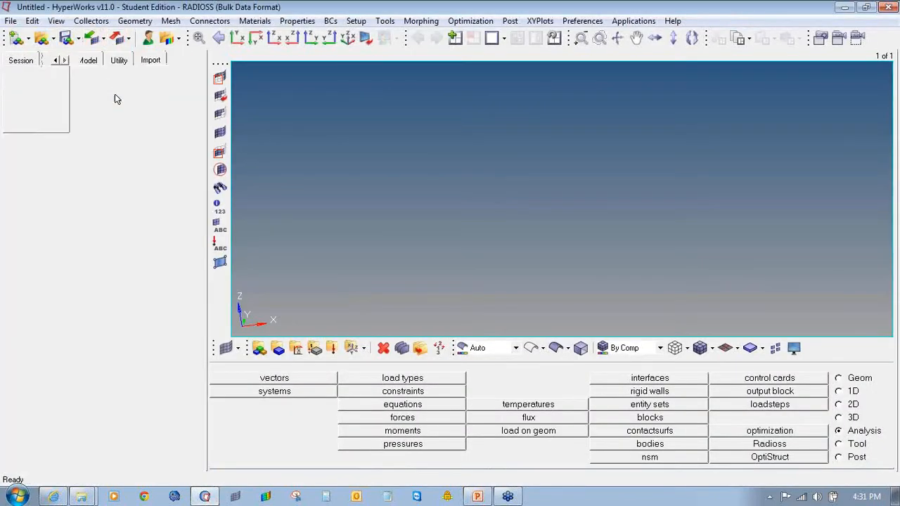
pyautogui.click(190, 140)
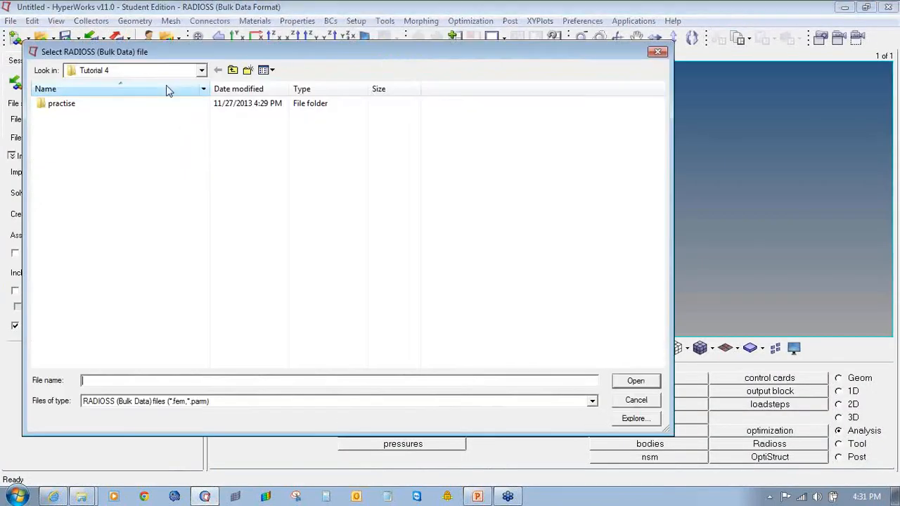
pyautogui.click(232, 71)
pyautogui.doubleClick(135, 155)
pyautogui.doubleClick(132, 108)
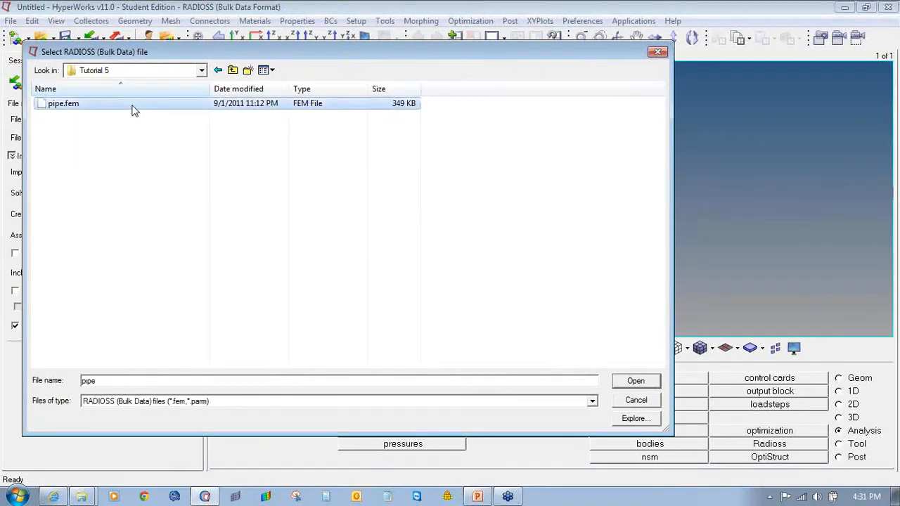
pyautogui.click(114, 357)
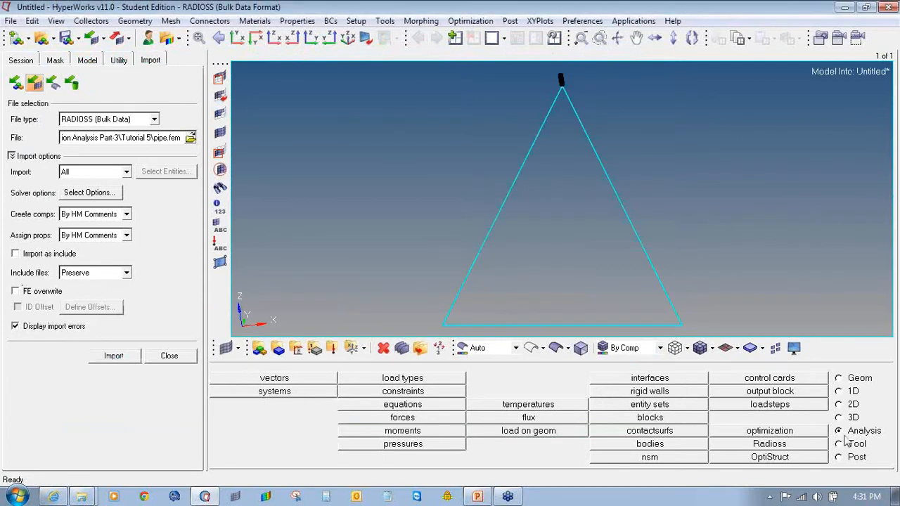
# Reduce the display size of the constraint symbols to 1.000, to 0.010, and finally set it to 0.100.
pyautogui.click(441, 395)
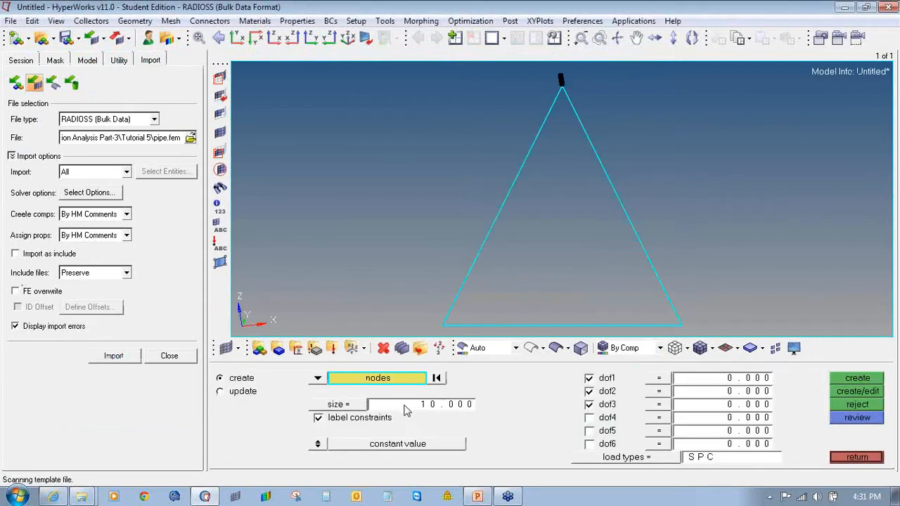
pyautogui.press('Return')
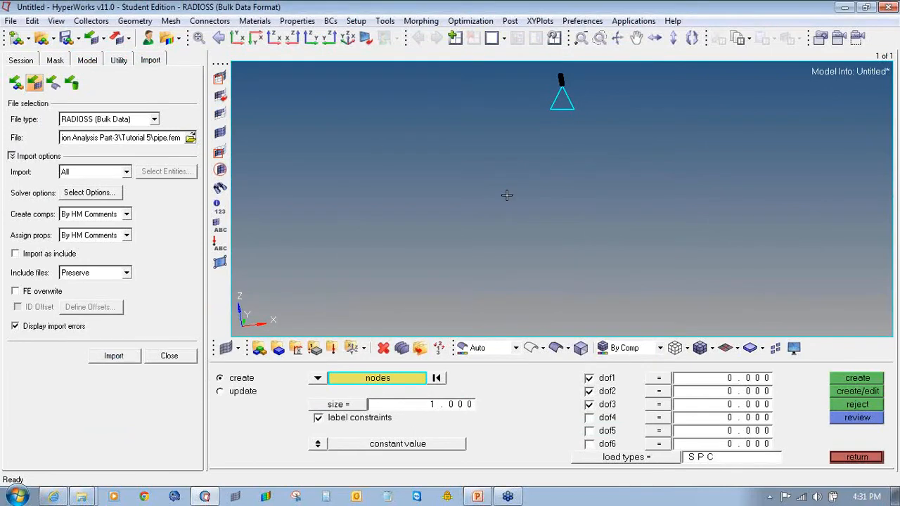
pyautogui.press('f')
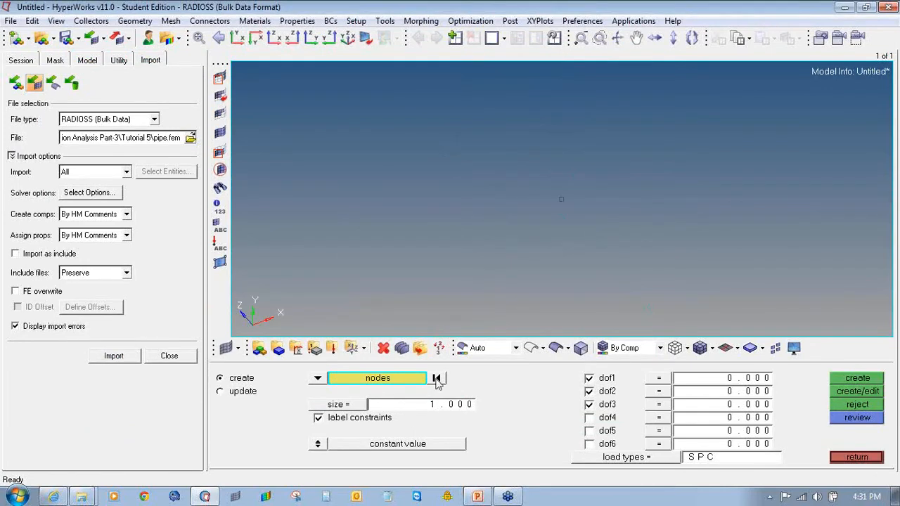
pyautogui.click(456, 404)
pyautogui.write('0.010f')
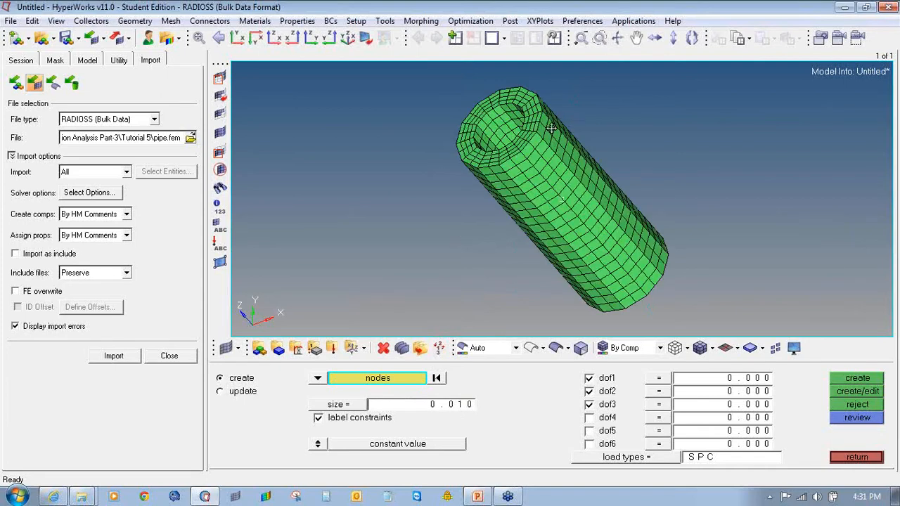
pyautogui.moveTo(540, 131)
pyautogui.keyDown('ctrl'); pyautogui.mouseDown()
pyautogui.moveTo(431, 147)
pyautogui.moveTo(547, 147)
pyautogui.moveTo(646, 181)
pyautogui.moveTo(609, 180)
pyautogui.mouseUp(); pyautogui.keyUp('ctrl')
pyautogui.click(457, 404)
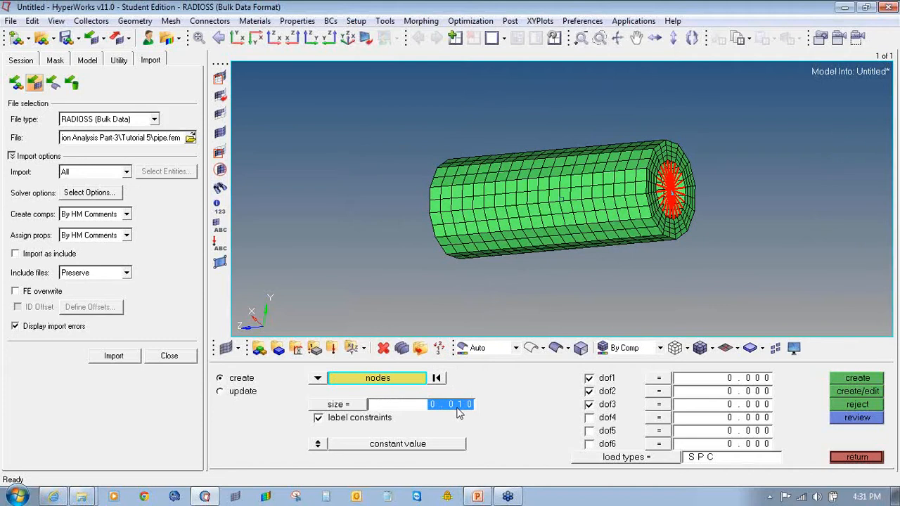
pyautogui.write('0.100')
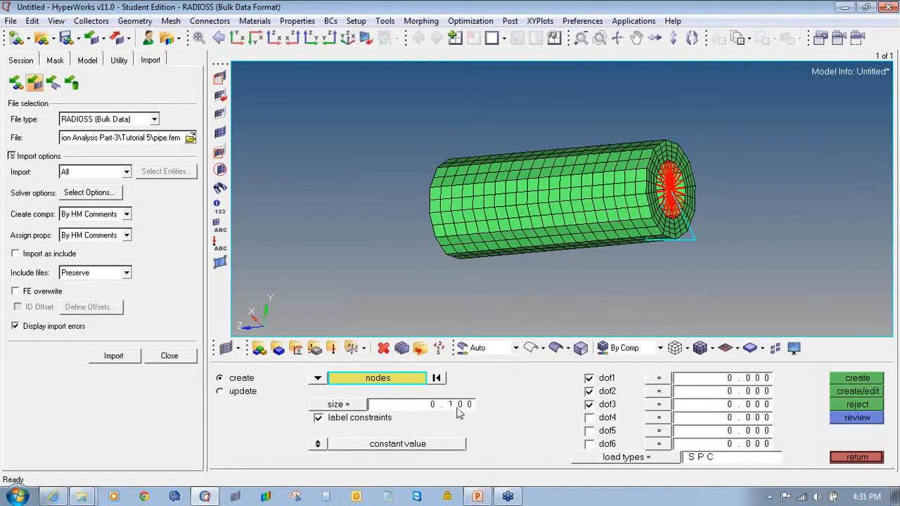
# Turn on the load labels and inspect the constraint at the pipe's end.
pyautogui.keyDown('ctrl'); pyautogui.moveTo(579, 173); pyautogui.dragTo(691, 182); pyautogui.keyUp('ctrl')
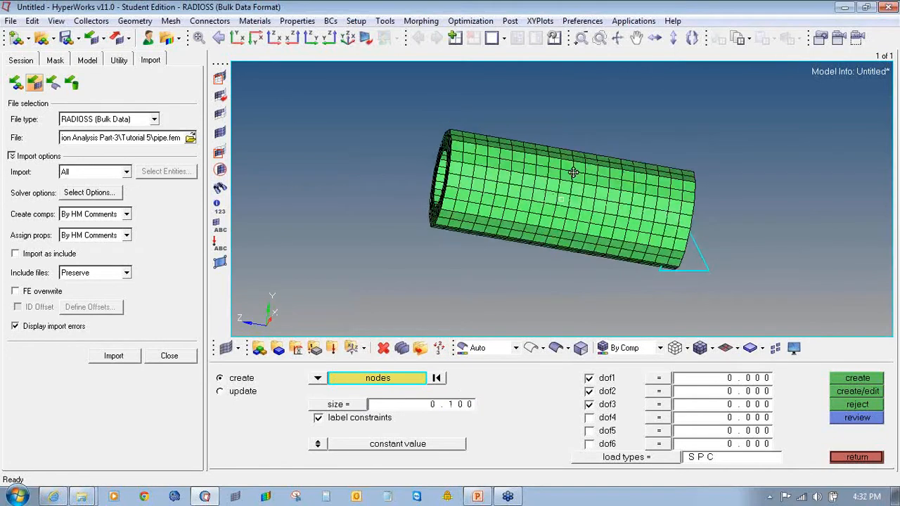
pyautogui.keyDown('ctrl'); pyautogui.moveTo(573, 173); pyautogui.dragTo(536, 181); pyautogui.keyUp('ctrl')
pyautogui.click(224, 248)
pyautogui.keyDown('ctrl'); pyautogui.moveTo(690, 217); pyautogui.dragTo(717, 205); pyautogui.keyUp('ctrl')
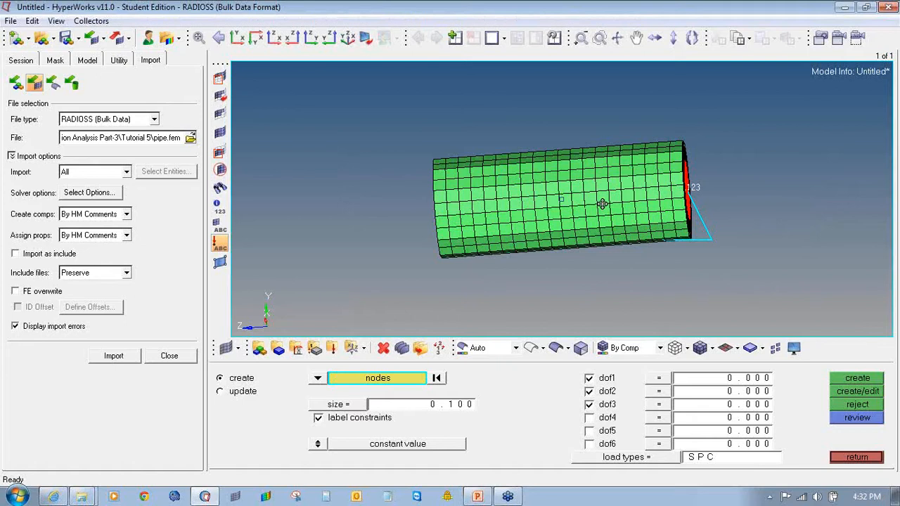
pyautogui.keyDown('ctrl'); pyautogui.moveTo(597, 181); pyautogui.dragTo(645, 204); pyautogui.keyUp('ctrl')
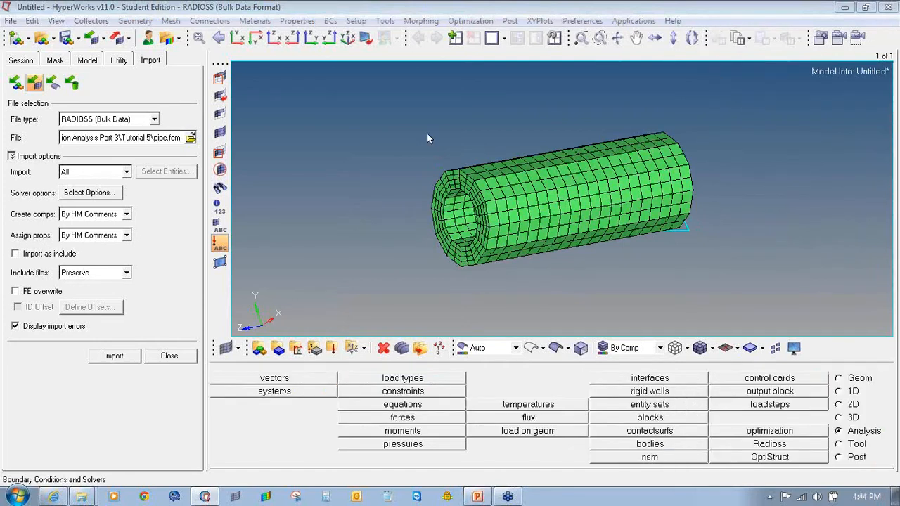
# Close the import settings, create an ISOTROPIC material named steel with the MAT1 card image, and open its card for editing.
pyautogui.click(169, 356)
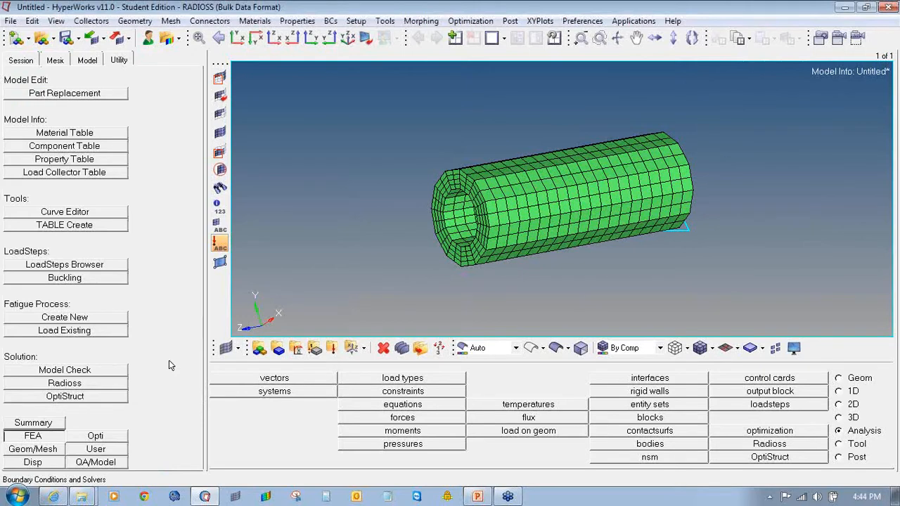
pyautogui.click(83, 61)
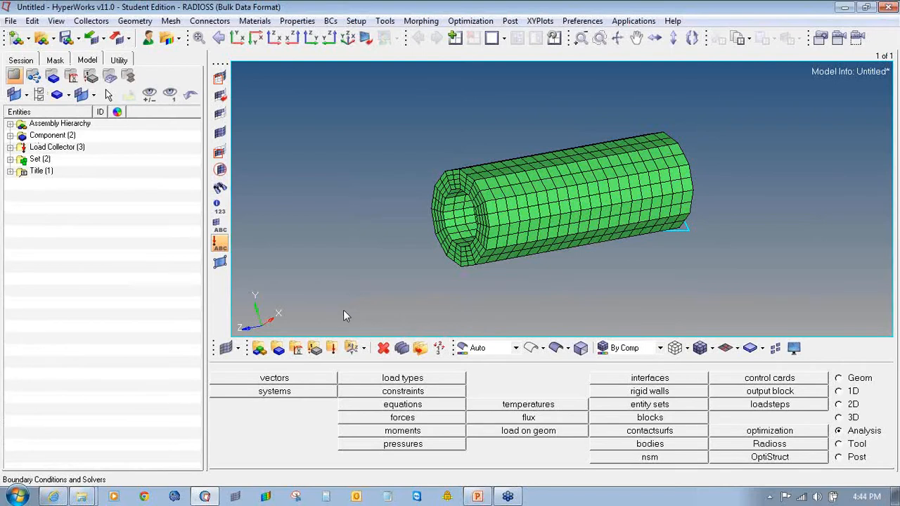
pyautogui.click(296, 347)
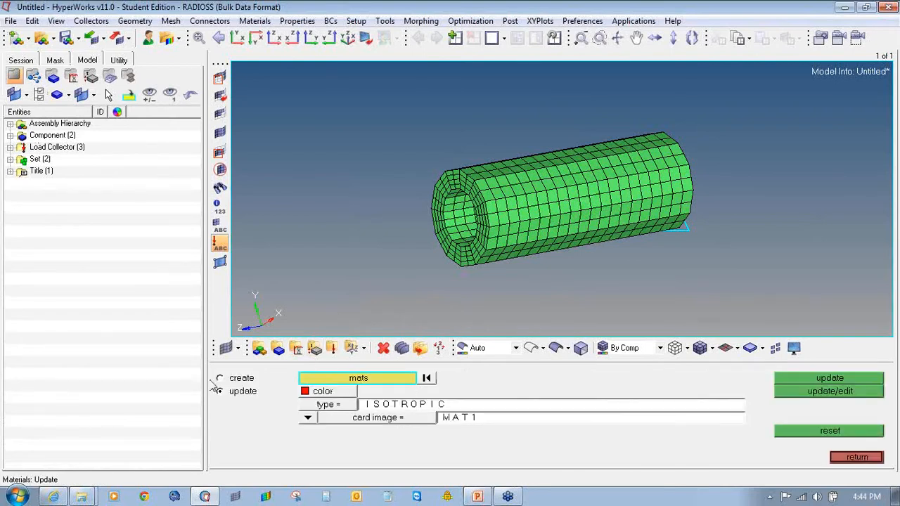
pyautogui.click(220, 378)
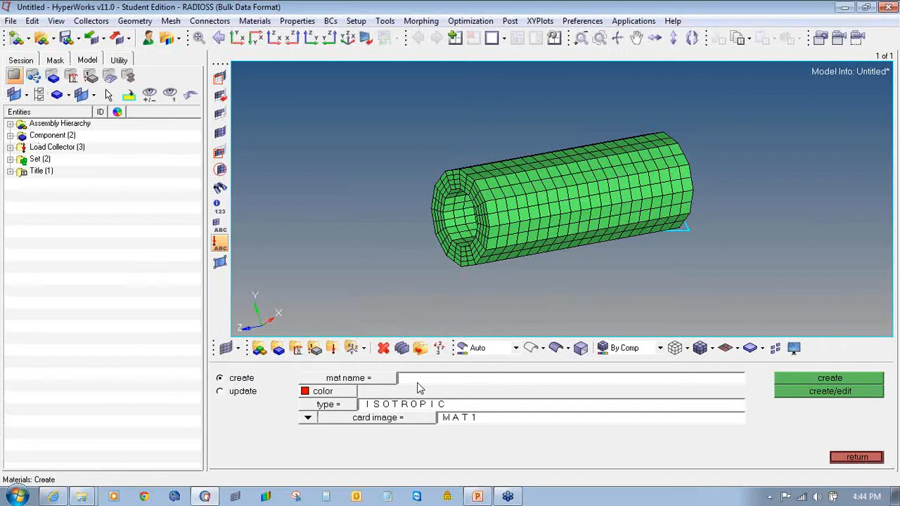
pyautogui.write('steel')
pyautogui.click(318, 407)
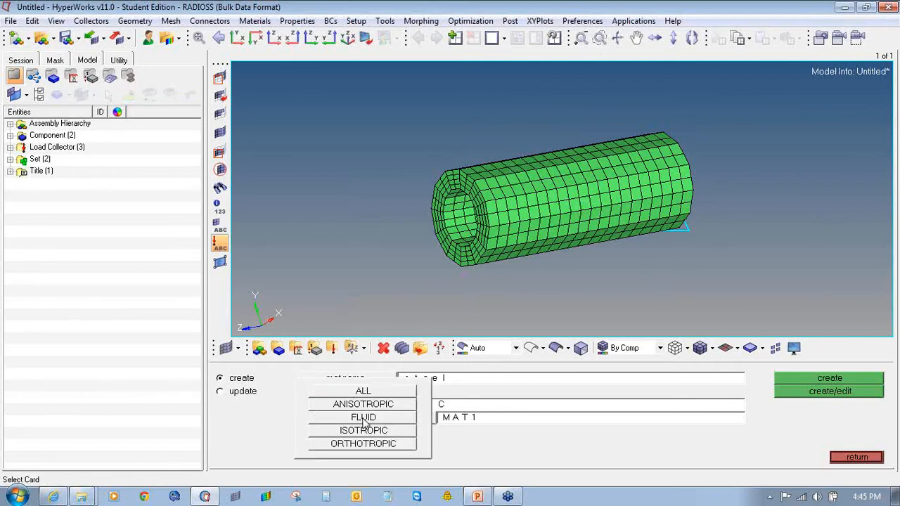
pyautogui.click(371, 431)
pyautogui.click(428, 429)
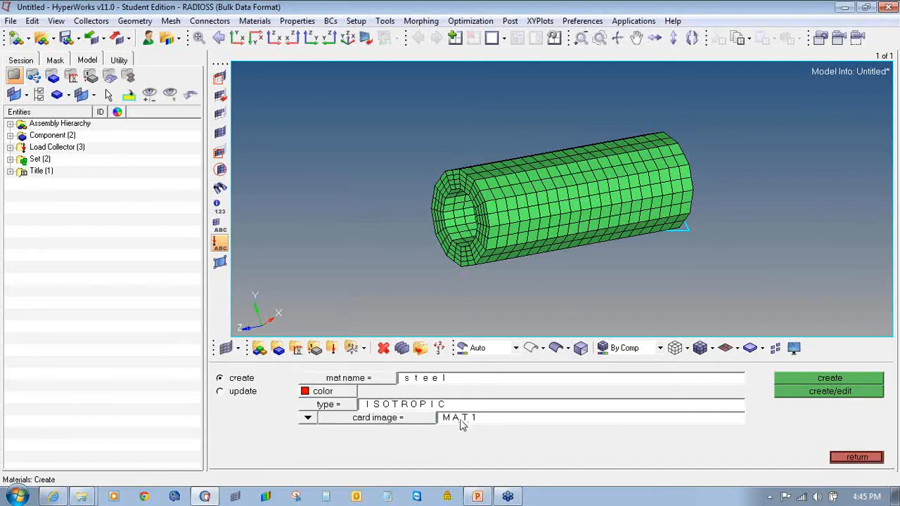
pyautogui.click(800, 393)
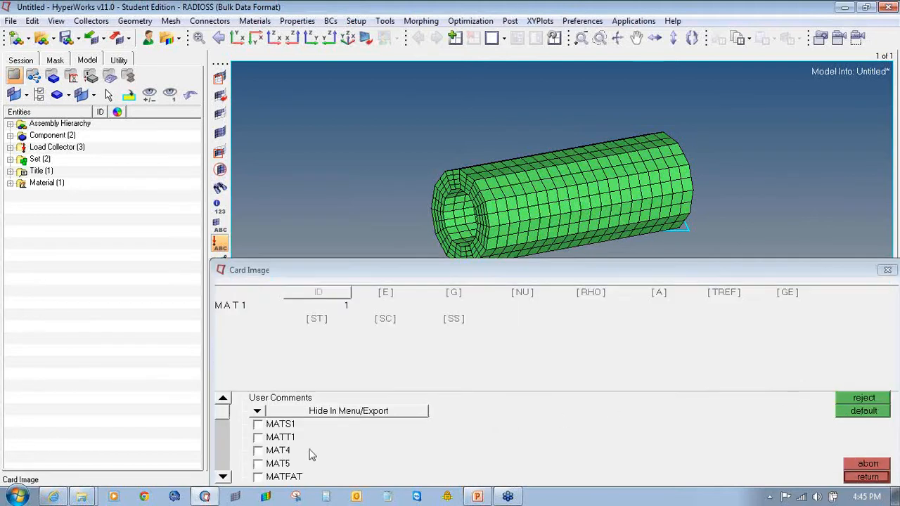
# Add the MAT4 card to the steel material and set E to 2.1e10 and NU to 0.300 on MAT1.
pyautogui.click(260, 451)
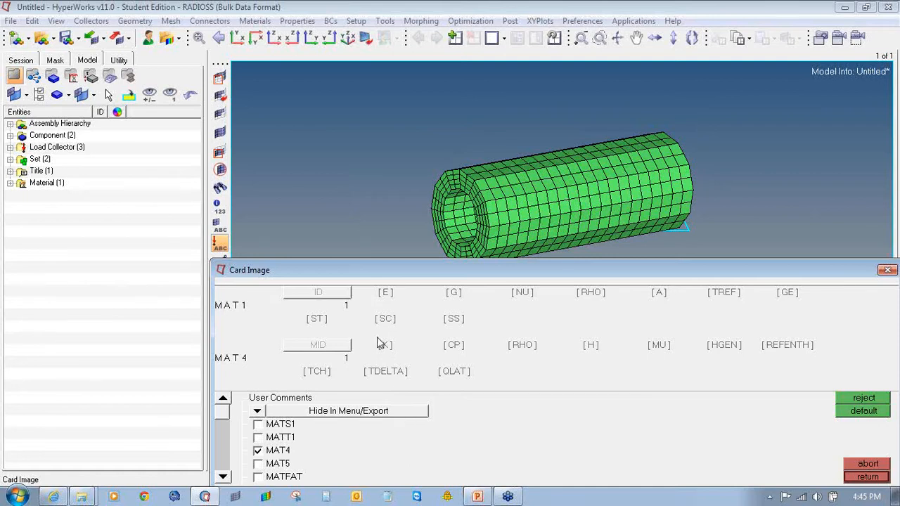
pyautogui.click(385, 305)
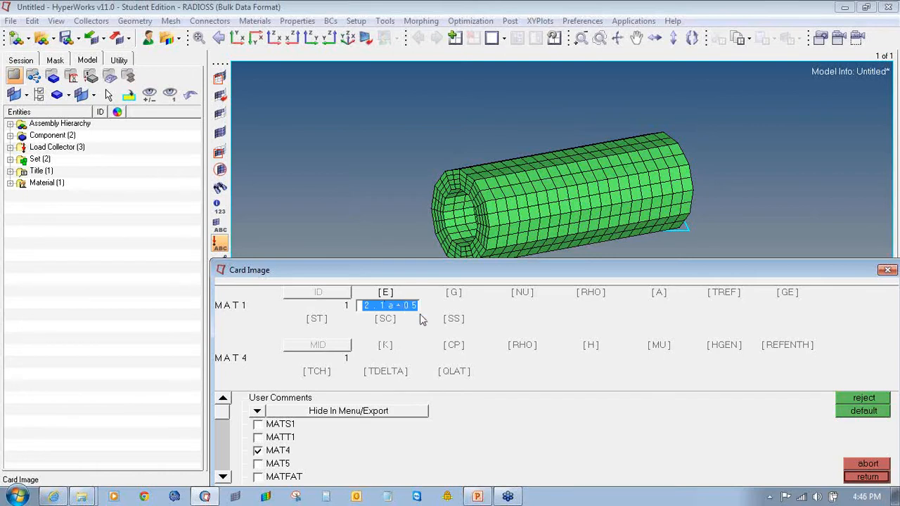
pyautogui.write('2.1')
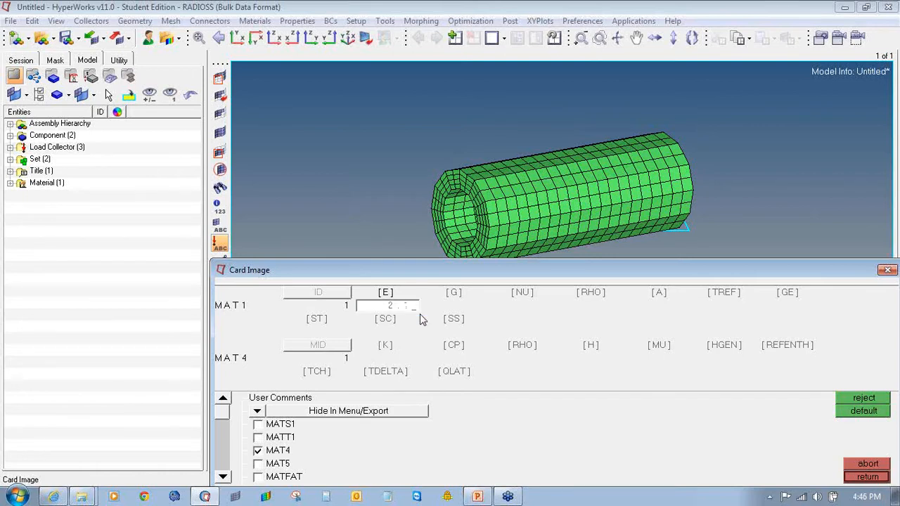
pyautogui.write('e10')
pyautogui.press('Return')
pyautogui.click(522, 296)
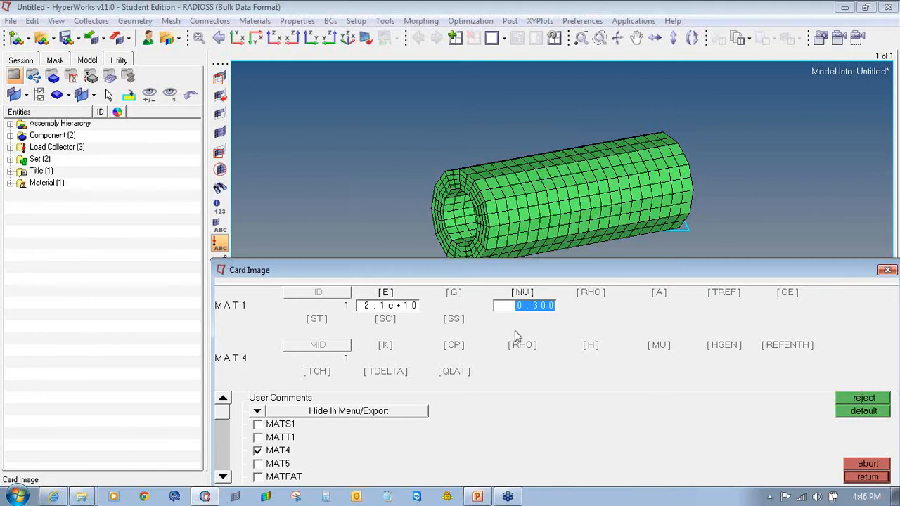
# Set the steel's density RHO to 7.9e3 and its thermal expansion coefficient A to 1.0e-05 on the MAT1 card.
pyautogui.click(583, 299)
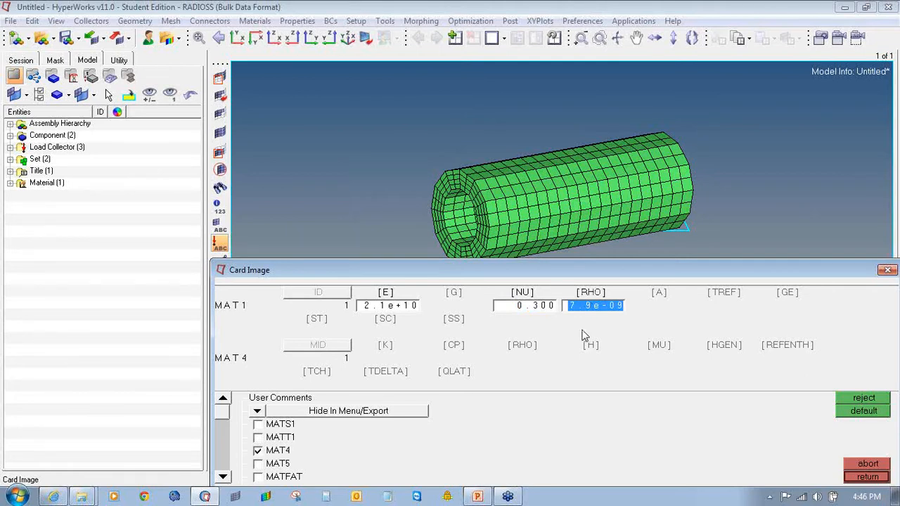
pyautogui.write('7')
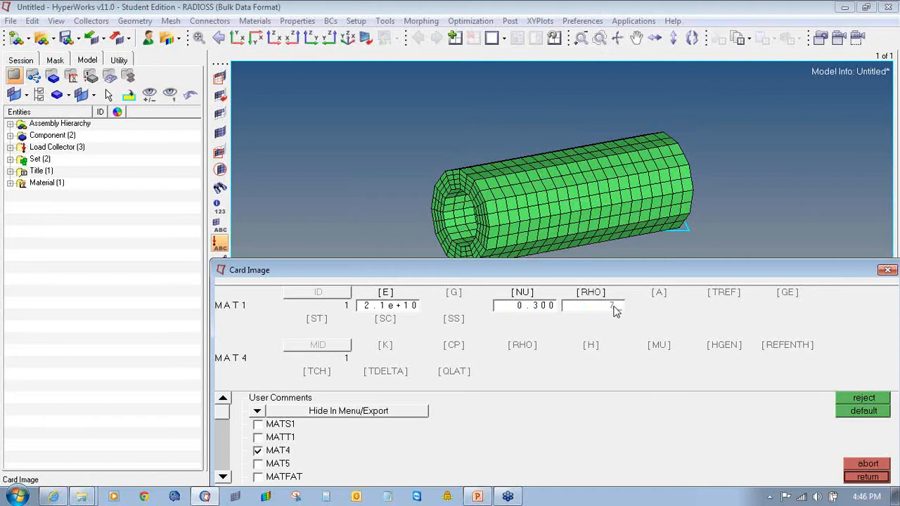
pyautogui.write('.9e3')
pyautogui.press('Return')
pyautogui.click(669, 297)
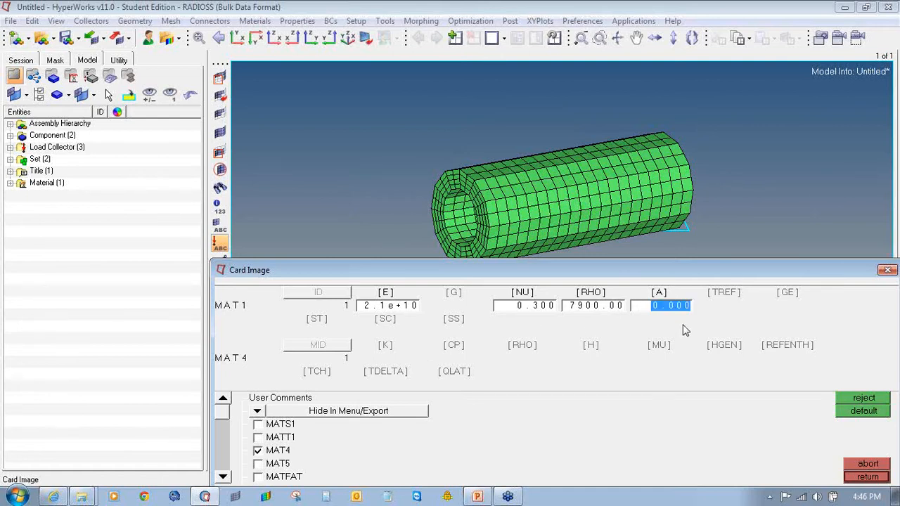
pyautogui.write('1.0e')
pyautogui.write('-0')
pyautogui.write('5')
pyautogui.press('Return')
# Set the steel's thermal conductivity K to 73 on the MAT4 card and finish the material definition.
pyautogui.click(383, 356)
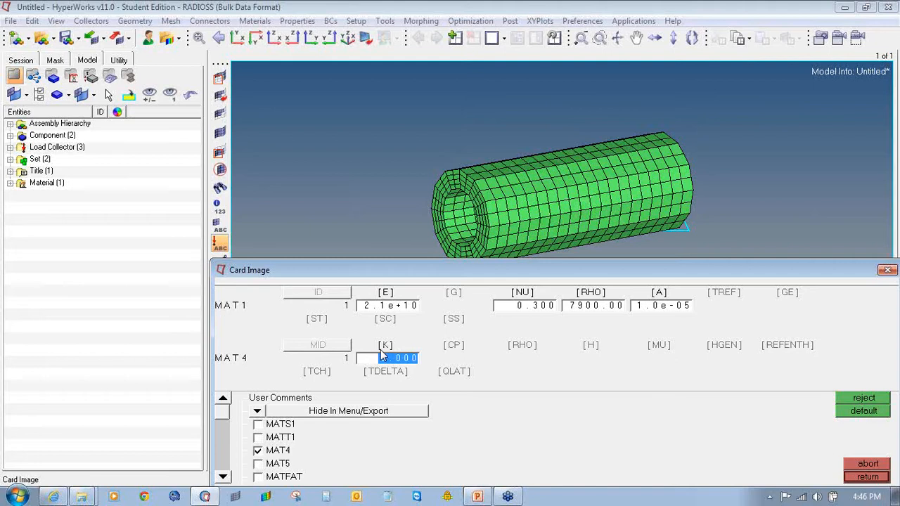
pyautogui.write('73')
pyautogui.press('Return')
pyautogui.click(849, 476)
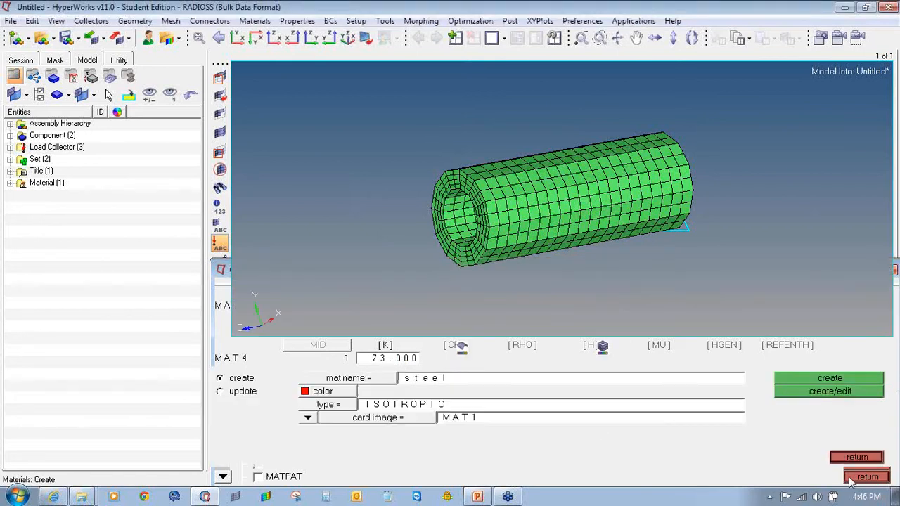
pyautogui.click(855, 457)
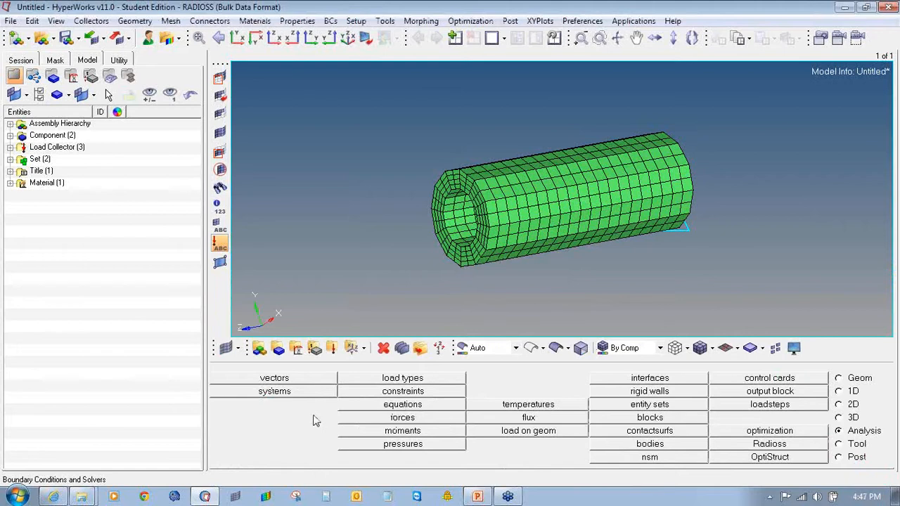
# Begin a new property named solid, giving it a dusty pink color and the type 3D.
pyautogui.click(315, 348)
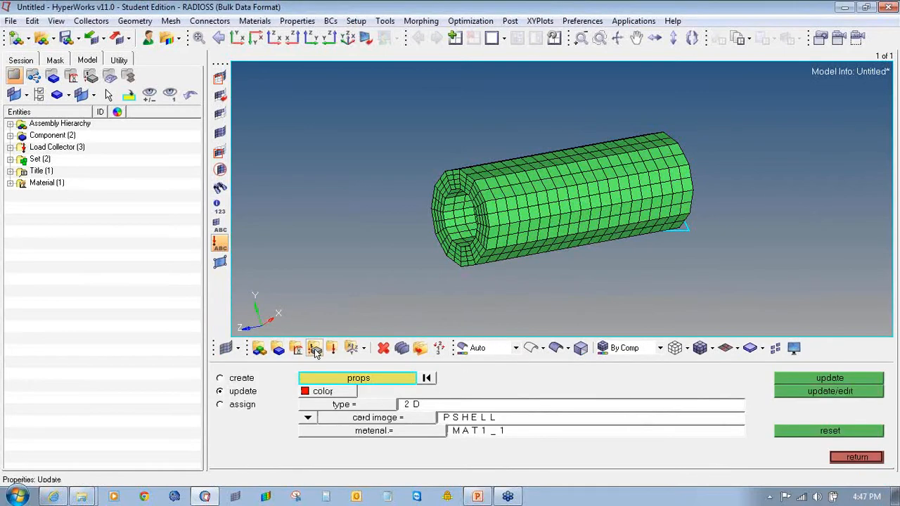
pyautogui.click(242, 379)
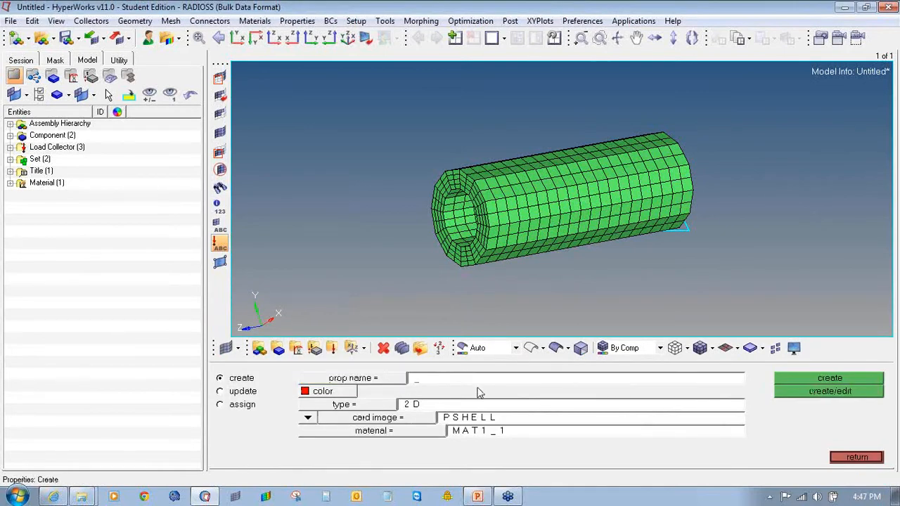
pyautogui.write('solid')
pyautogui.click(329, 391)
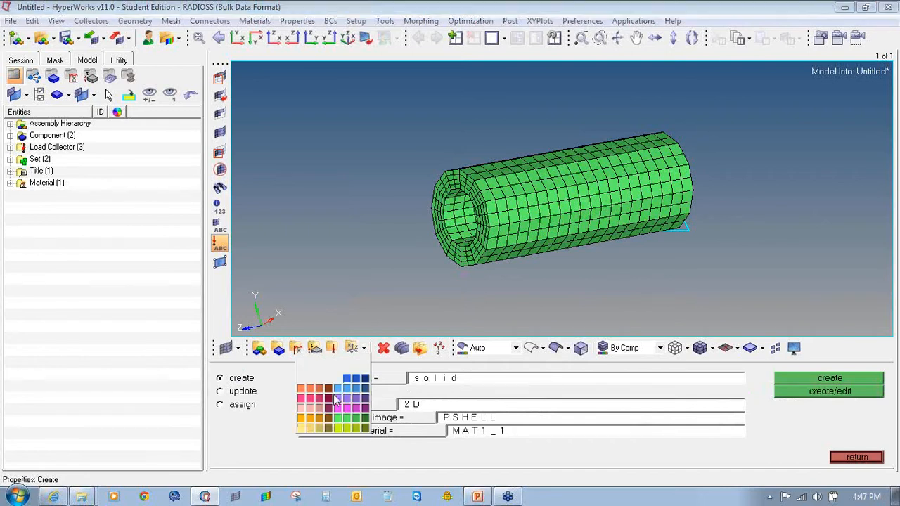
pyautogui.click(344, 409)
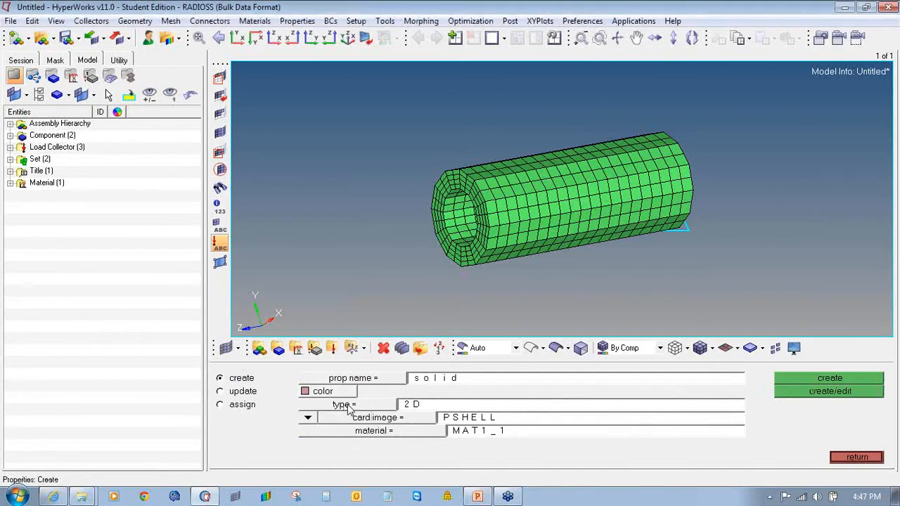
pyautogui.click(350, 410)
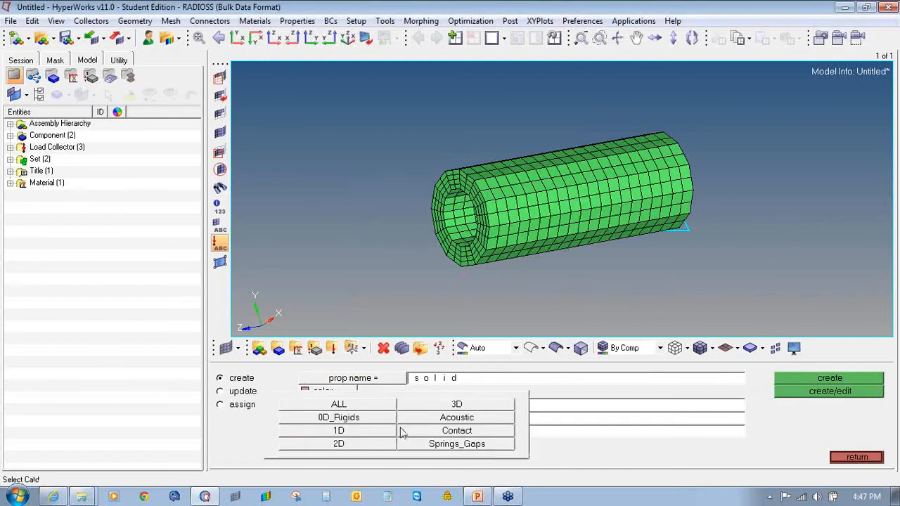
pyautogui.click(432, 410)
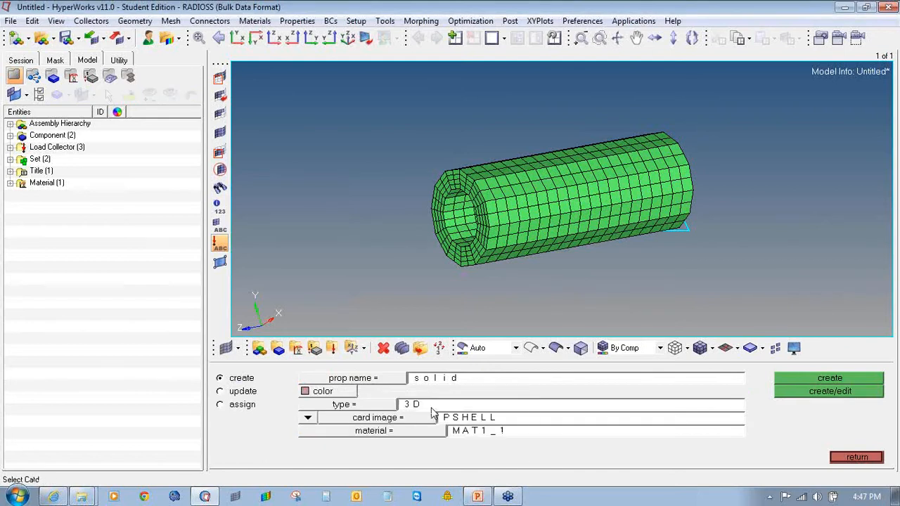
# Give the solid property the PSOLID card image and the steel material, and create it.
pyautogui.click(392, 418)
pyautogui.click(438, 416)
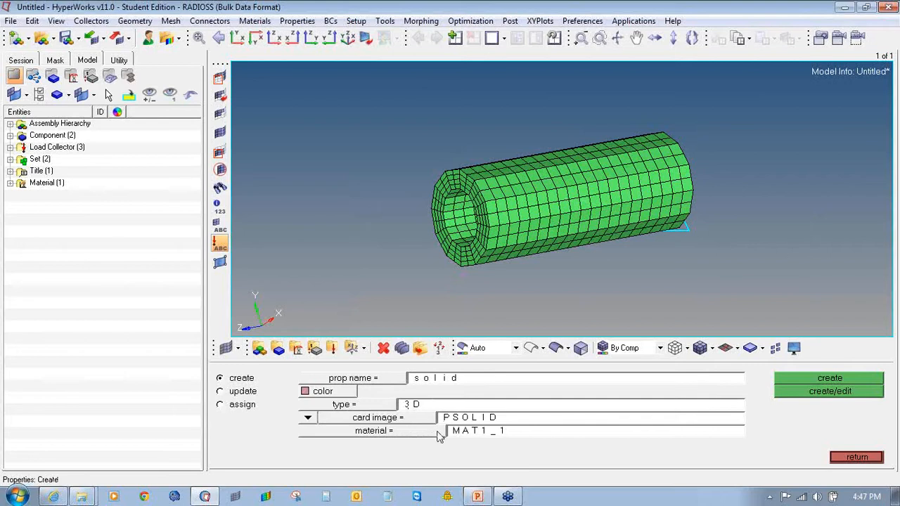
pyautogui.click(436, 435)
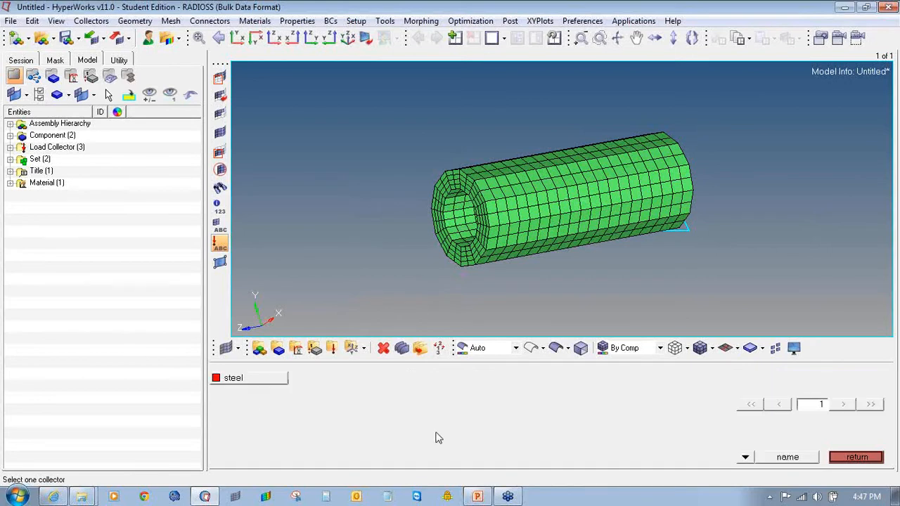
pyautogui.click(283, 387)
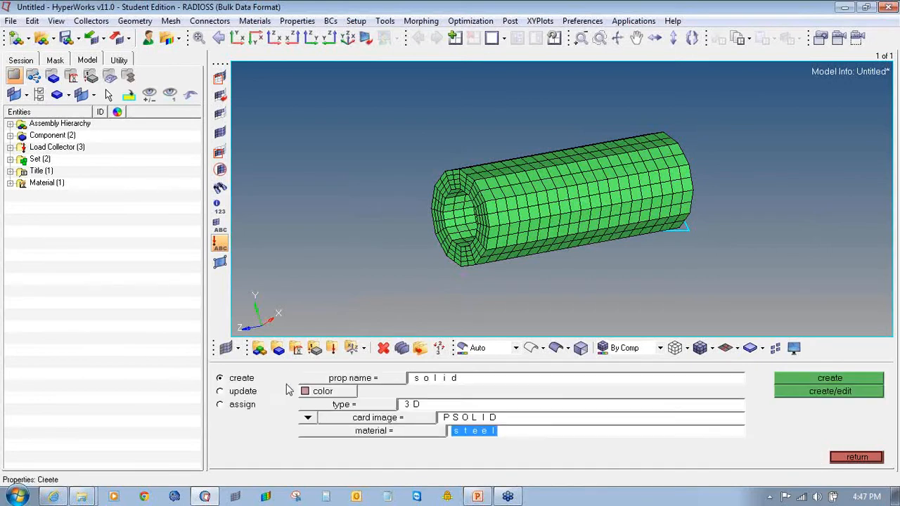
pyautogui.click(800, 377)
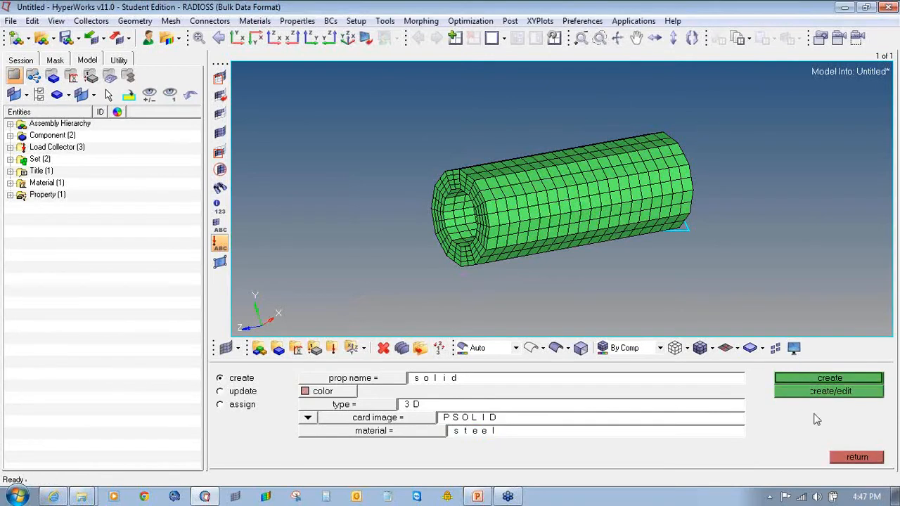
pyautogui.click(852, 457)
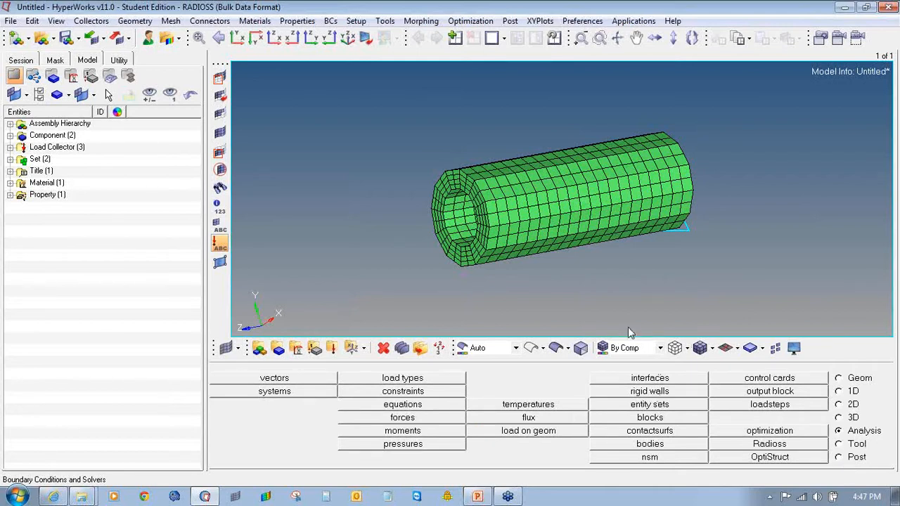
# Update the pipe component so that it uses the solid property.
pyautogui.click(278, 348)
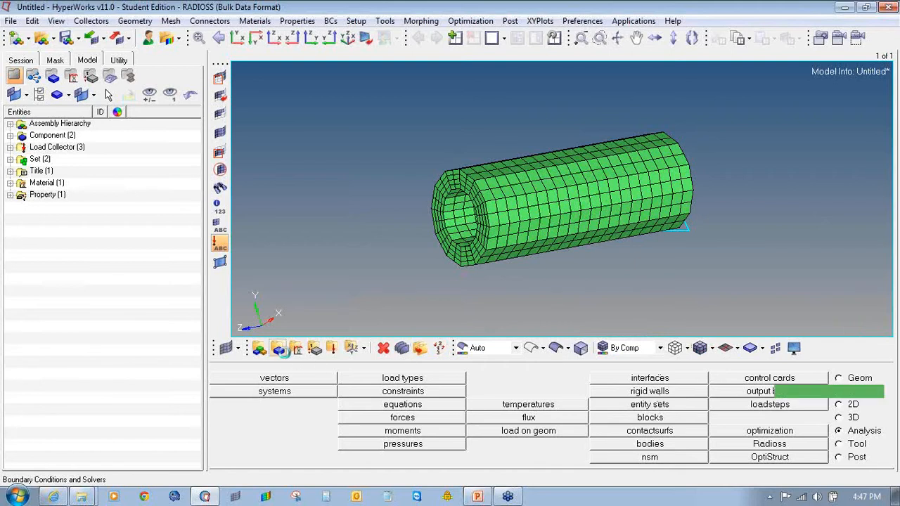
pyautogui.click(243, 392)
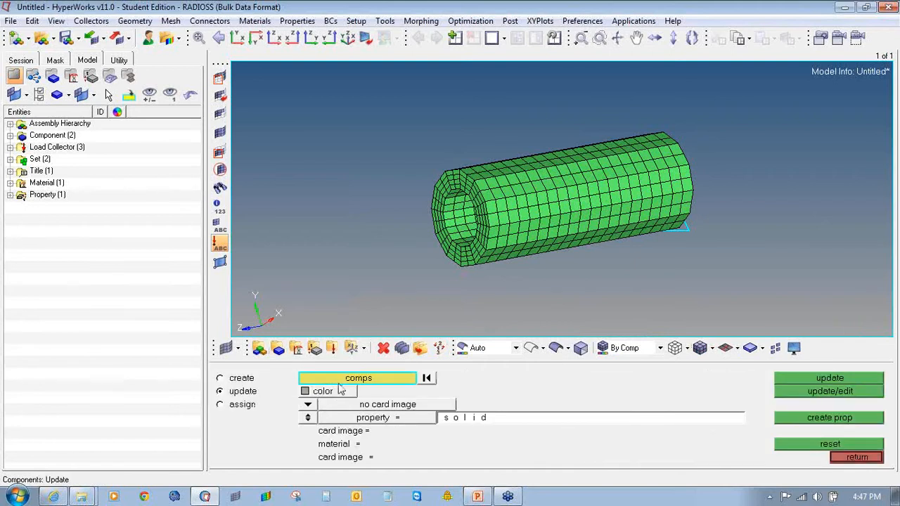
pyautogui.click(308, 378)
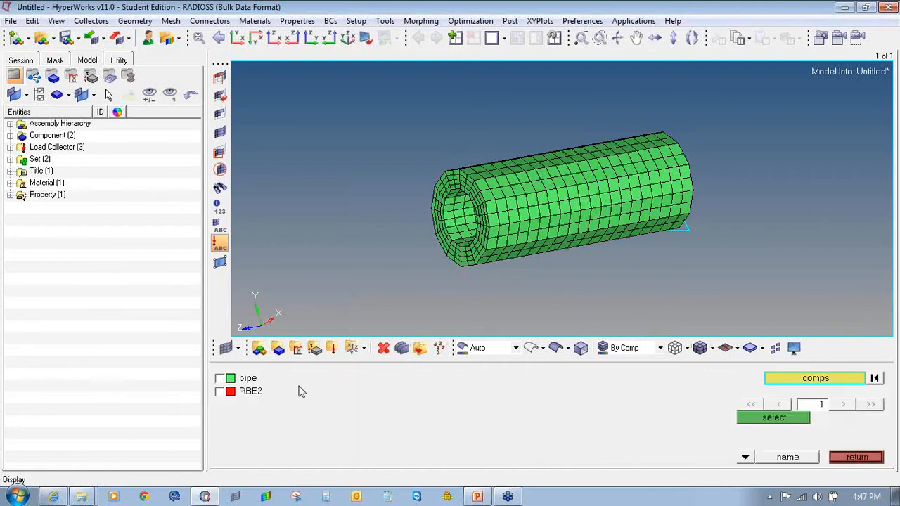
pyautogui.click(242, 379)
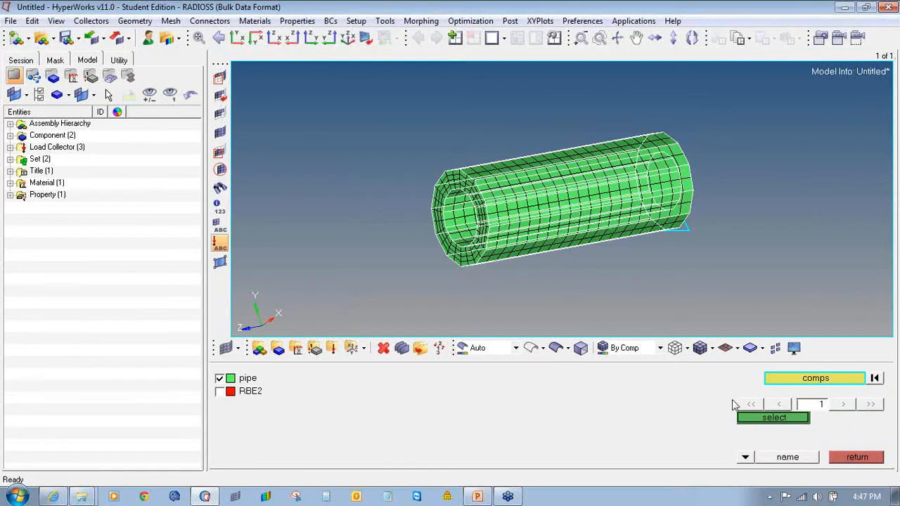
pyautogui.click(749, 418)
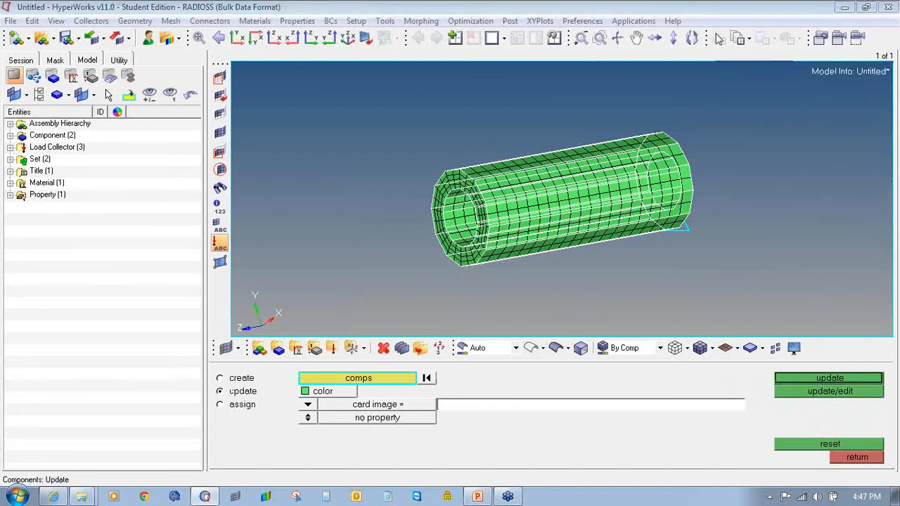
pyautogui.click(307, 419)
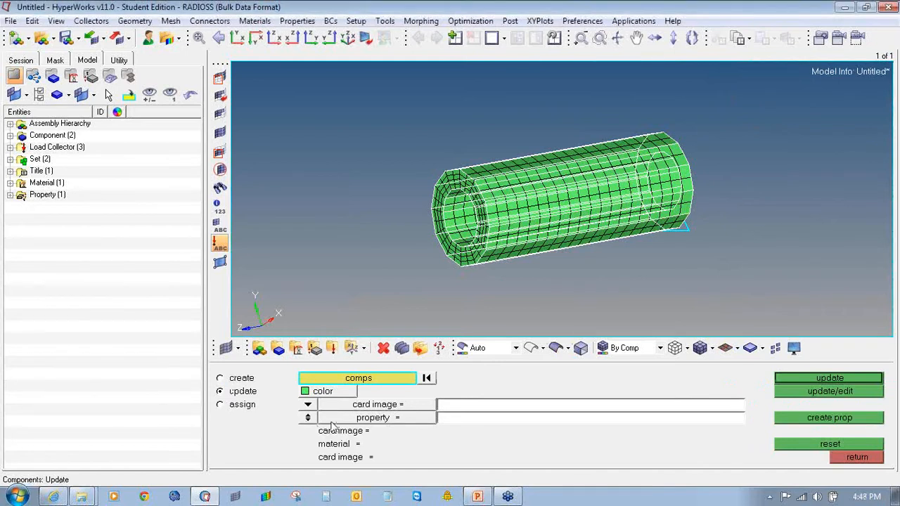
pyautogui.click(352, 418)
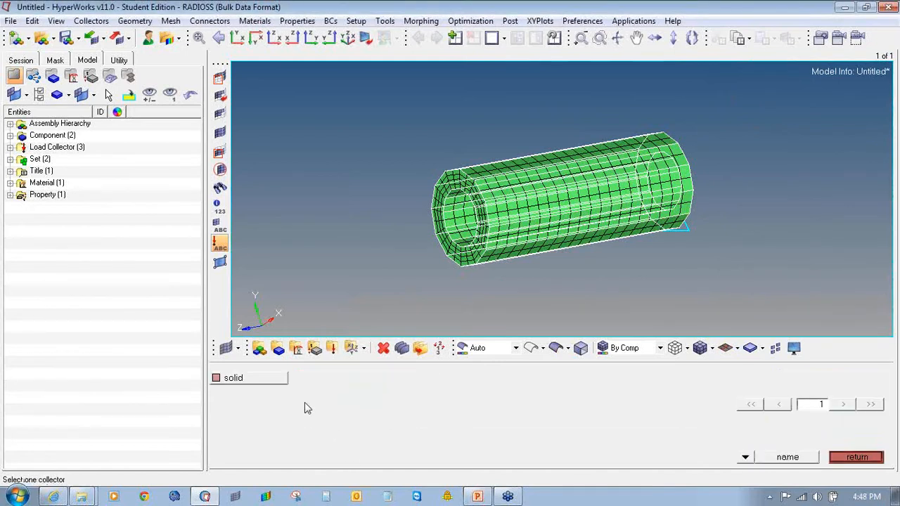
pyautogui.click(271, 375)
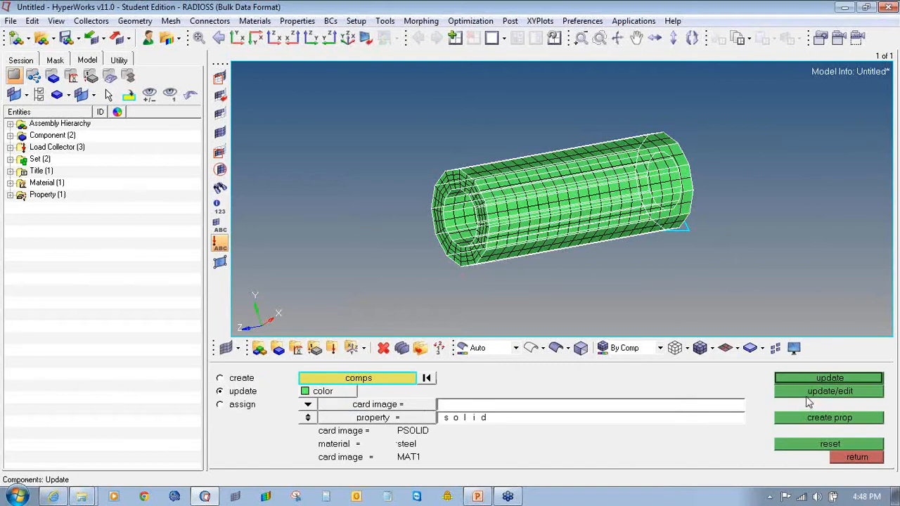
pyautogui.click(803, 378)
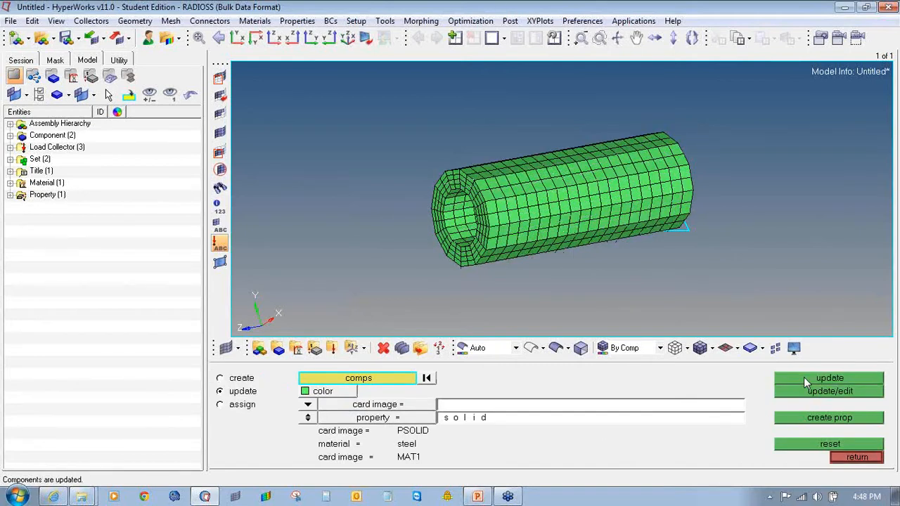
pyautogui.click(865, 458)
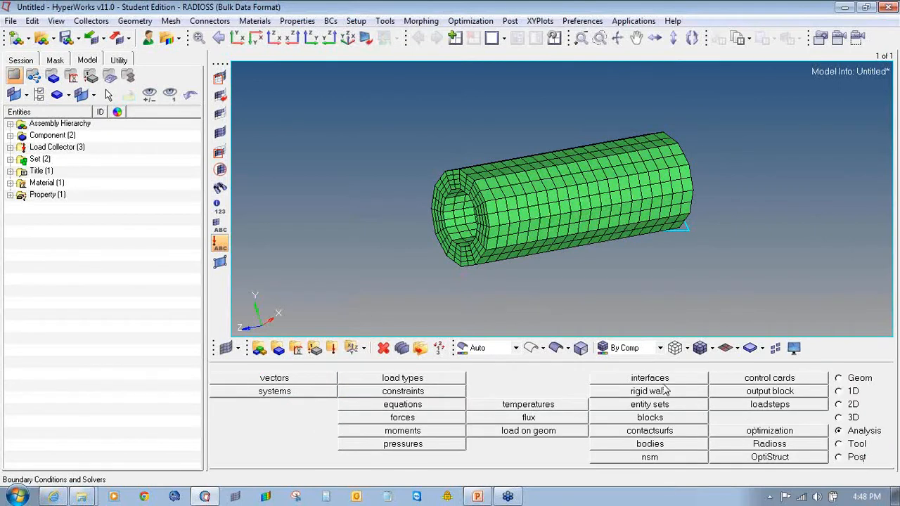
# Check the pipe's assignments by coloring the mesh by property and by material, and return to coloring by component.
pyautogui.click(632, 348)
pyautogui.click(629, 366)
pyautogui.click(635, 348)
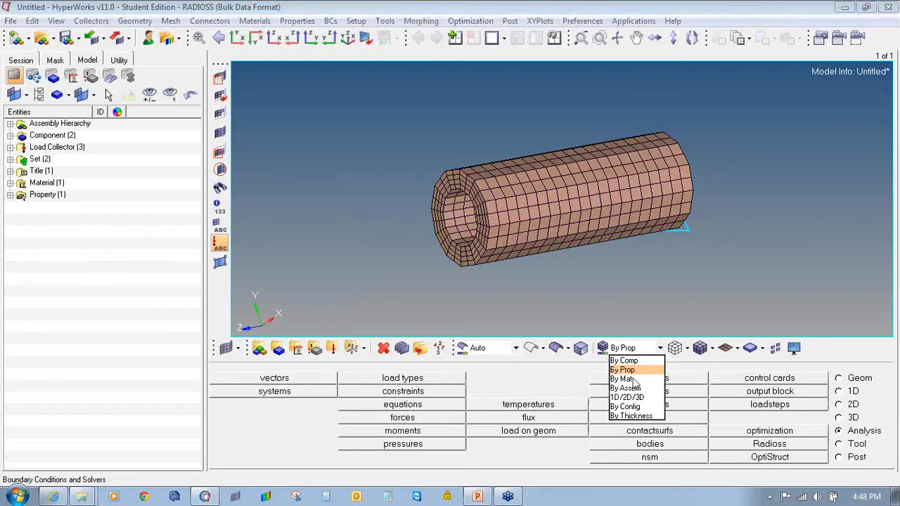
pyautogui.click(632, 379)
pyautogui.click(635, 347)
pyautogui.click(625, 361)
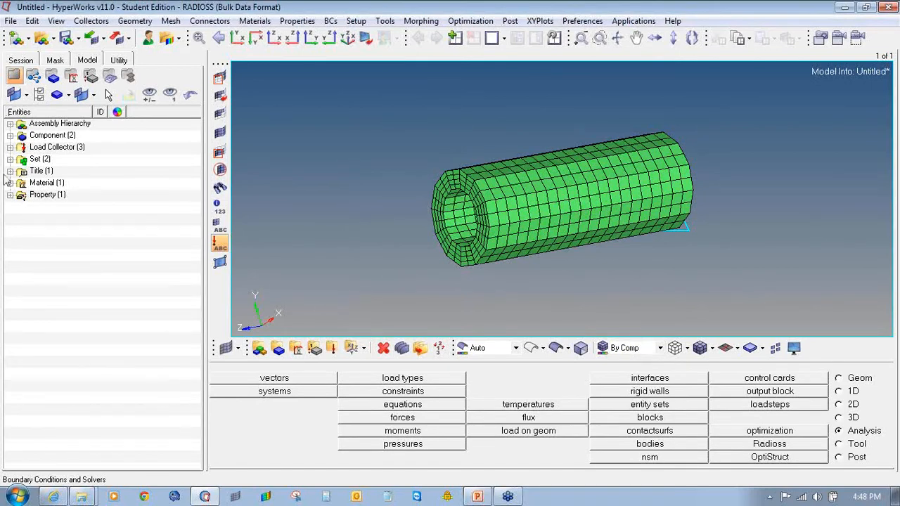
# Make spc_heat the current load collector.
pyautogui.click(11, 148)
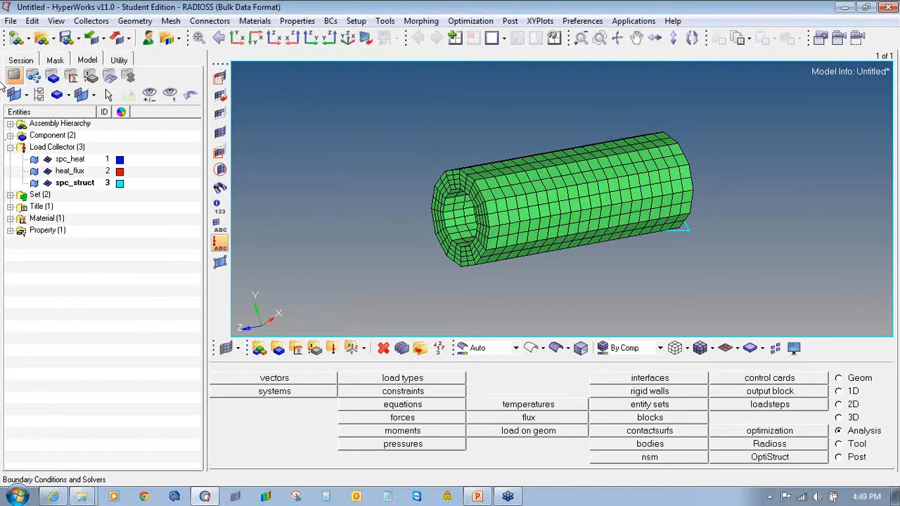
pyautogui.rightClick(73, 161)
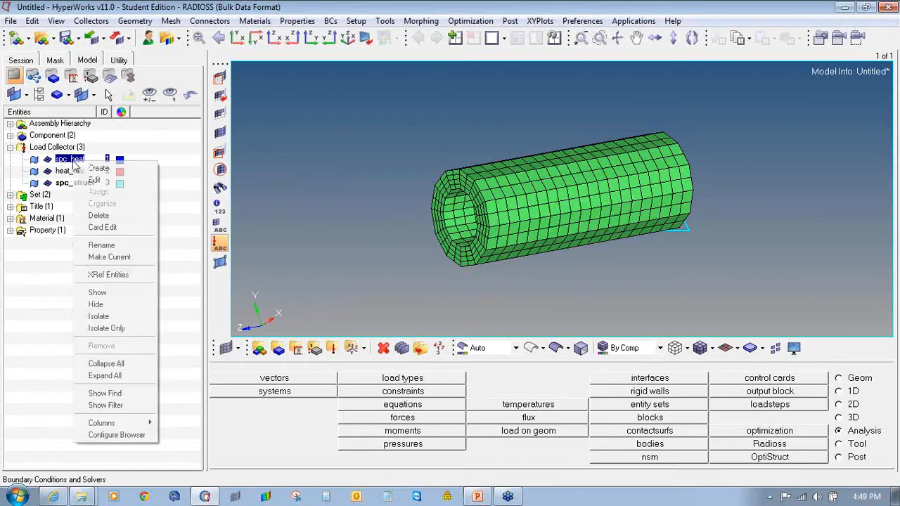
pyautogui.click(145, 258)
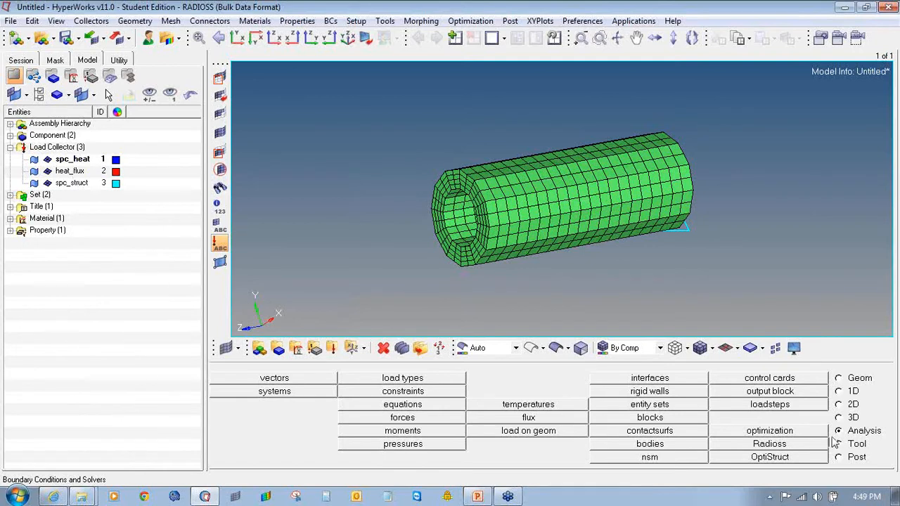
# Select the nodes of the heat set for new constraints and inspect them at the pipe's end.
pyautogui.click(444, 392)
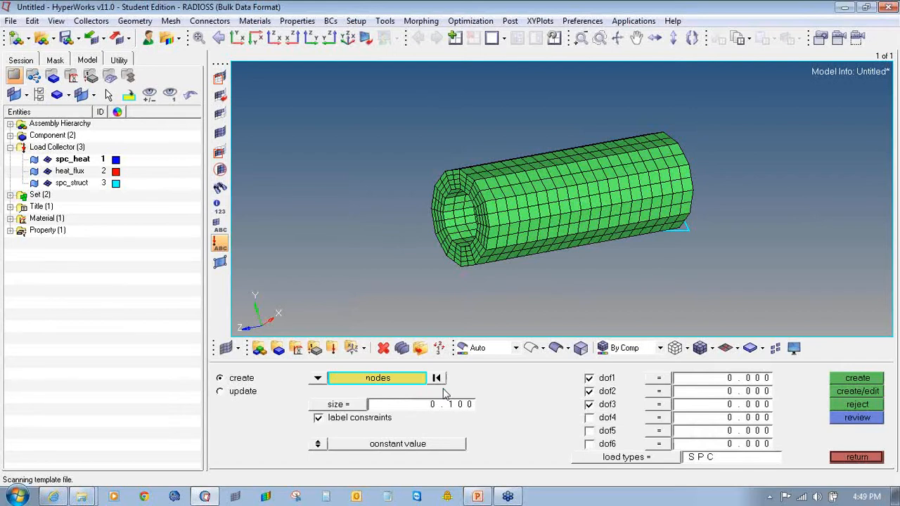
pyautogui.click(416, 380)
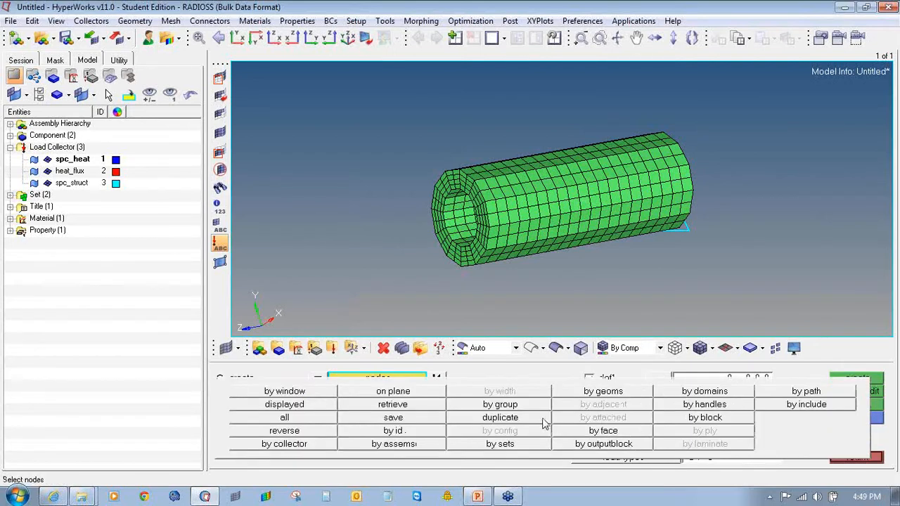
pyautogui.click(490, 445)
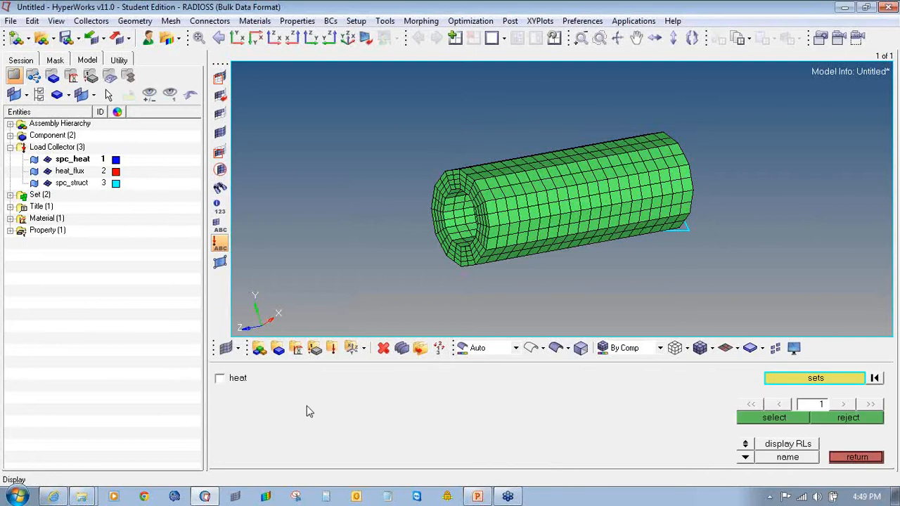
pyautogui.click(220, 379)
pyautogui.click(741, 419)
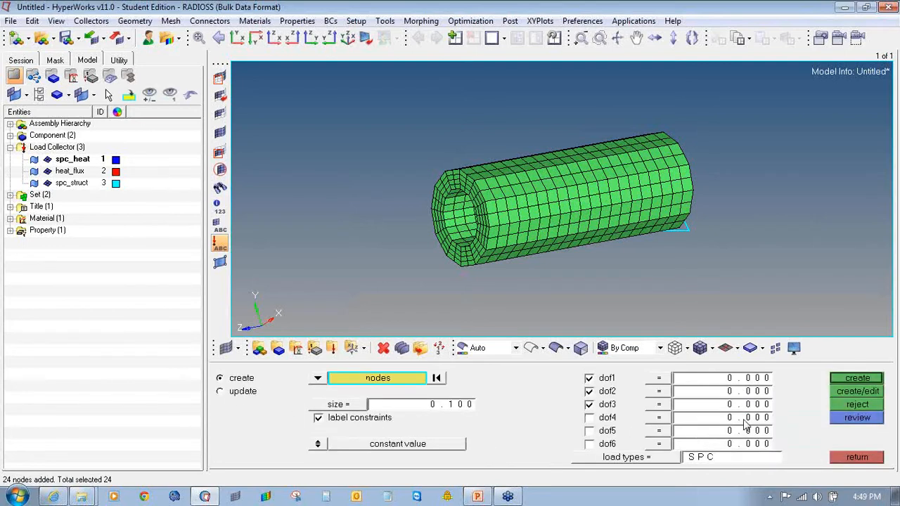
pyautogui.keyDown('ctrl'); pyautogui.moveTo(624, 219); pyautogui.dragTo(747, 177); pyautogui.keyUp('ctrl')
pyautogui.keyDown('ctrl'); pyautogui.moveTo(632, 208); pyautogui.dragTo(458, 219); pyautogui.keyUp('ctrl')
pyautogui.keyDown('ctrl'); pyautogui.moveTo(766, 194); pyautogui.dragTo(709, 190); pyautogui.keyUp('ctrl')
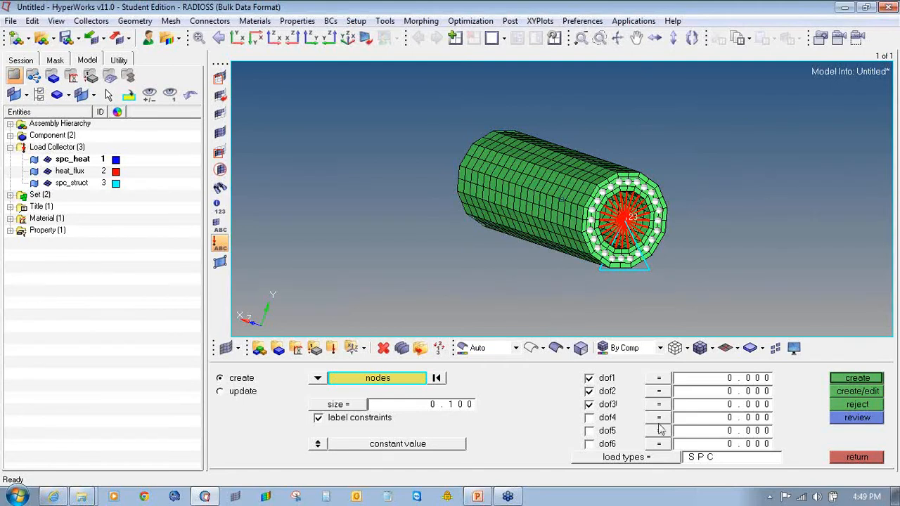
# Clear dof1, dof2 and dof3 and create zero-value SPC thermal constraints on the selected heat set nodes.
pyautogui.click(589, 378)
pyautogui.click(589, 391)
pyautogui.click(589, 405)
pyautogui.click(849, 379)
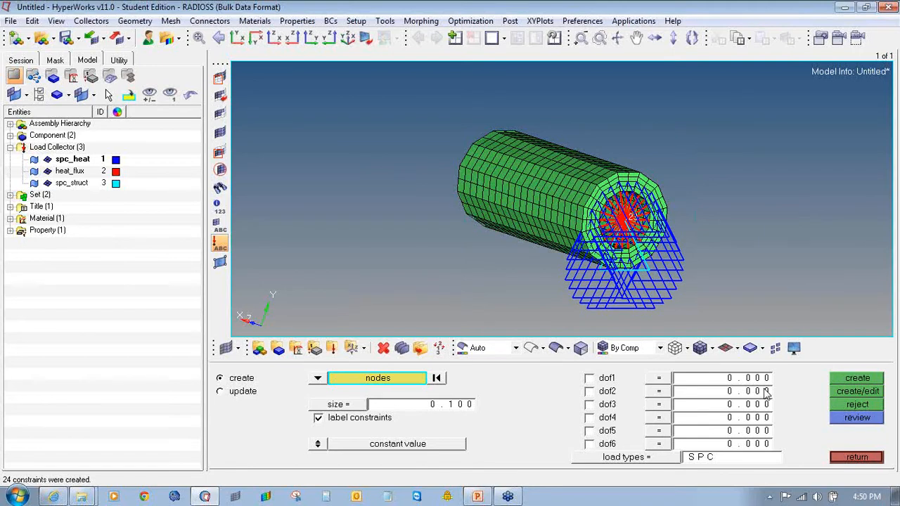
# Start a new interface from the analysis tools and name it heat_surf.
pyautogui.click(861, 458)
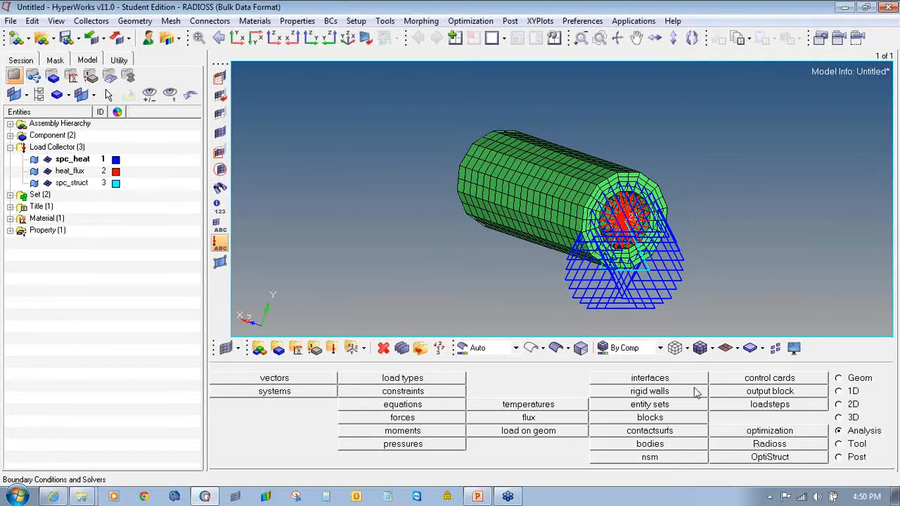
pyautogui.click(688, 380)
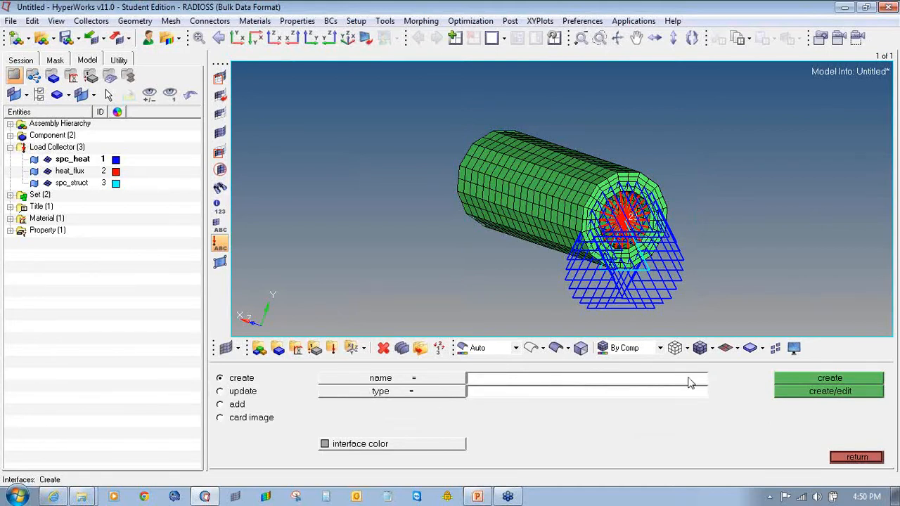
pyautogui.write('heat_flux')
pyautogui.click(671, 380)
pyautogui.click(671, 380)
pyautogui.press('BackSpace')
pyautogui.press('BackSpace')
pyautogui.press('BackSpace')
pyautogui.press('BackSpace')
pyautogui.write('surf')
# Set the heat_surf interface's type to CONDUCTION, color it red and create it.
pyautogui.click(451, 393)
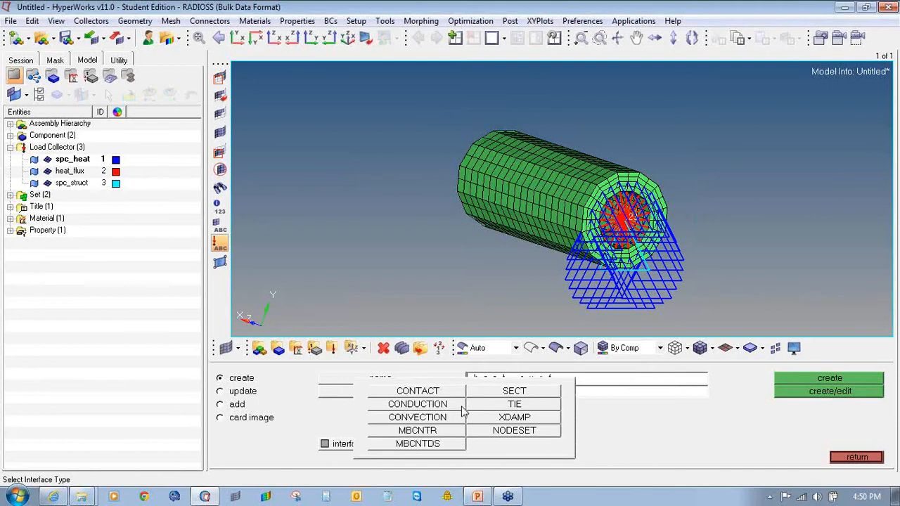
pyautogui.click(458, 404)
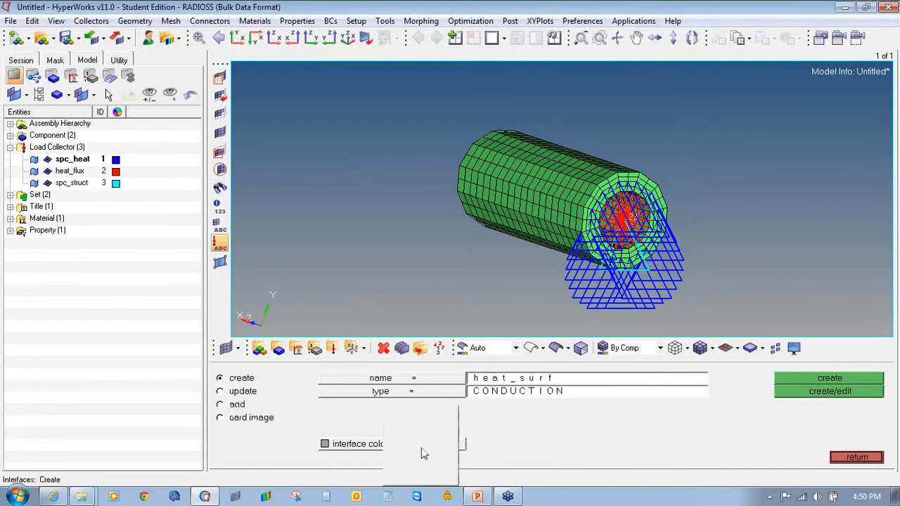
pyautogui.click(420, 450)
pyautogui.click(407, 436)
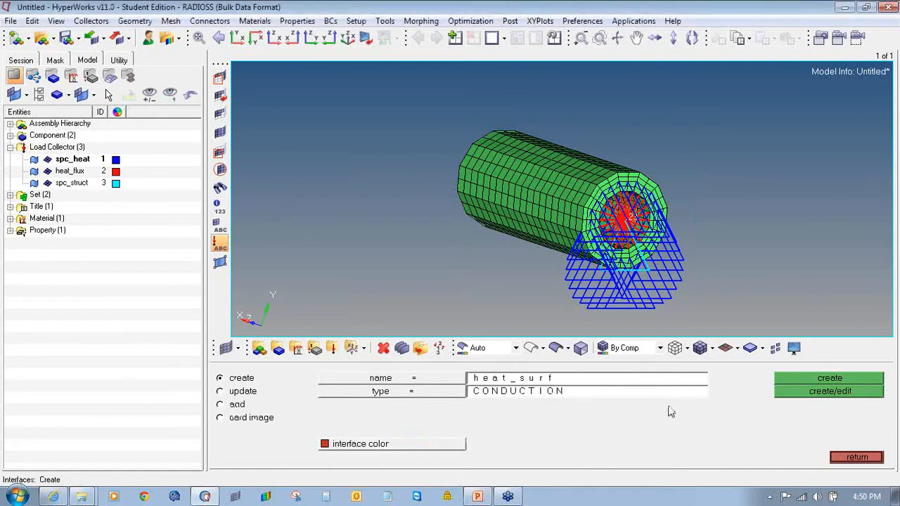
pyautogui.click(792, 383)
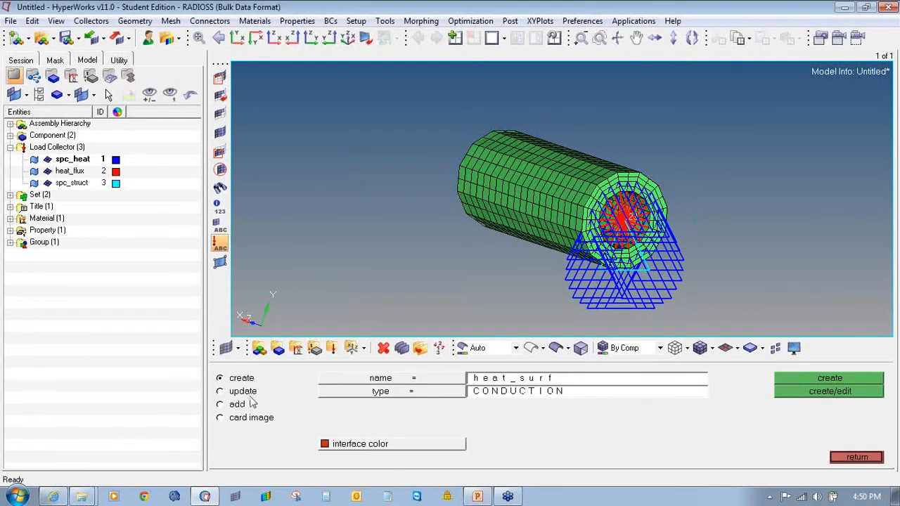
# Define heat_surf's slave surface by face and select the set of solid elements at the pipe's unconstrained end.
pyautogui.click(239, 406)
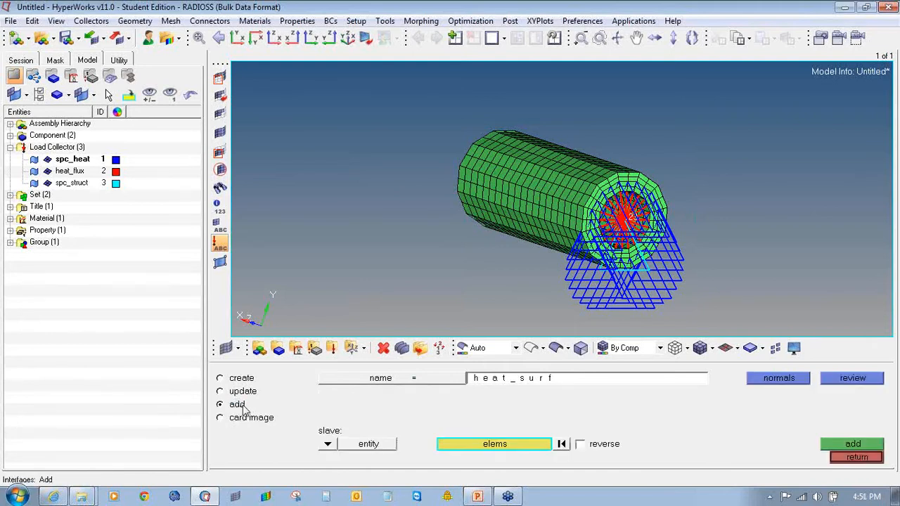
pyautogui.click(381, 379)
pyautogui.click(301, 378)
pyautogui.keyDown('ctrl'); pyautogui.moveTo(502, 216); pyautogui.dragTo(400, 215); pyautogui.keyUp('ctrl')
pyautogui.keyDown('ctrl'); pyautogui.moveTo(412, 287); pyautogui.dragTo(468, 291); pyautogui.keyUp('ctrl')
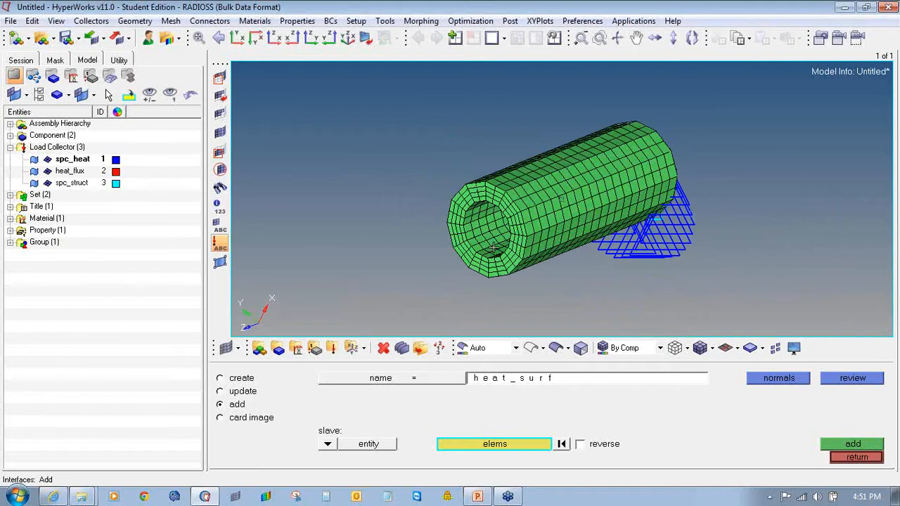
pyautogui.click(324, 443)
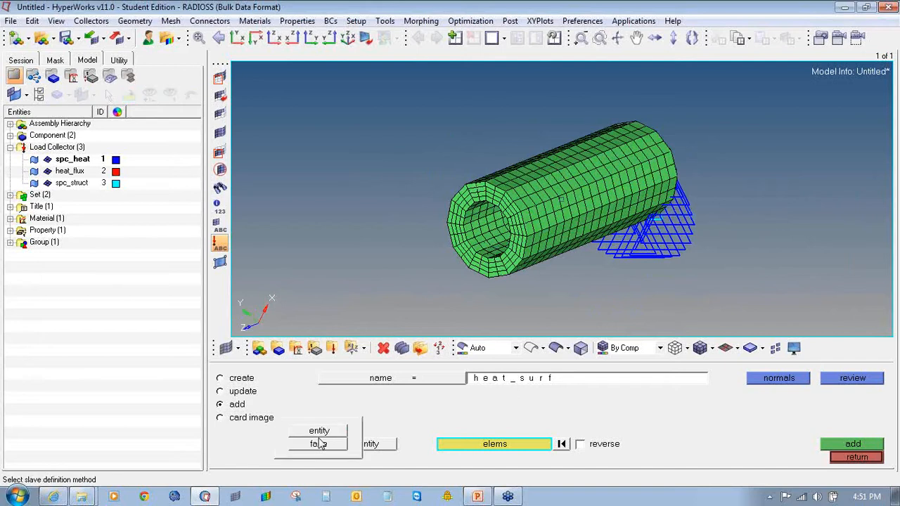
pyautogui.click(331, 445)
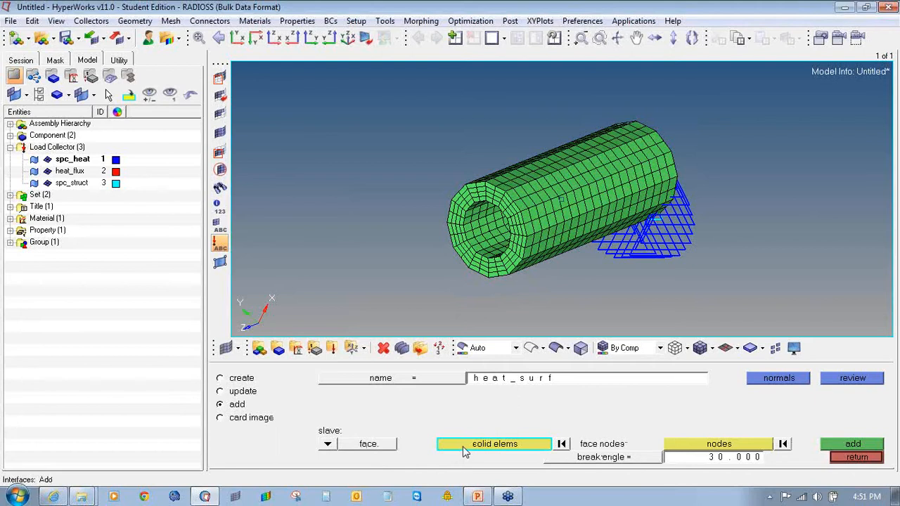
pyautogui.click(517, 447)
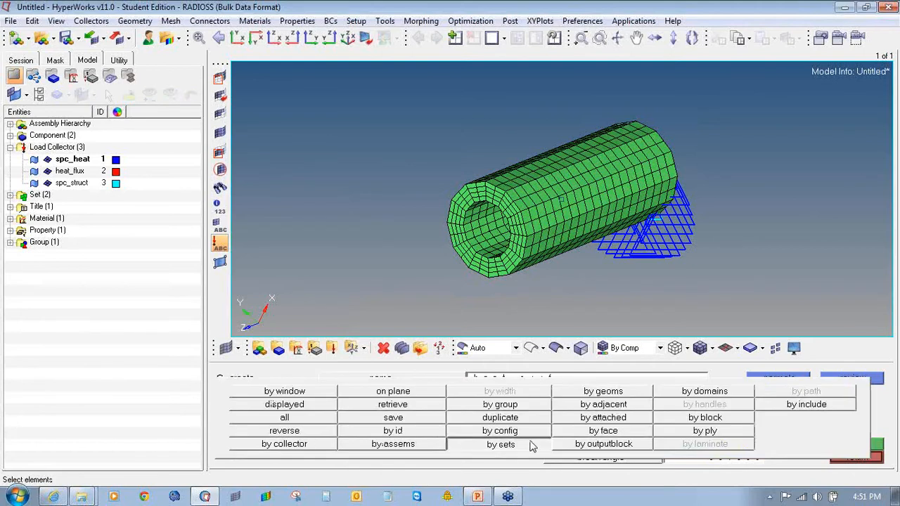
pyautogui.click(530, 446)
pyautogui.click(758, 420)
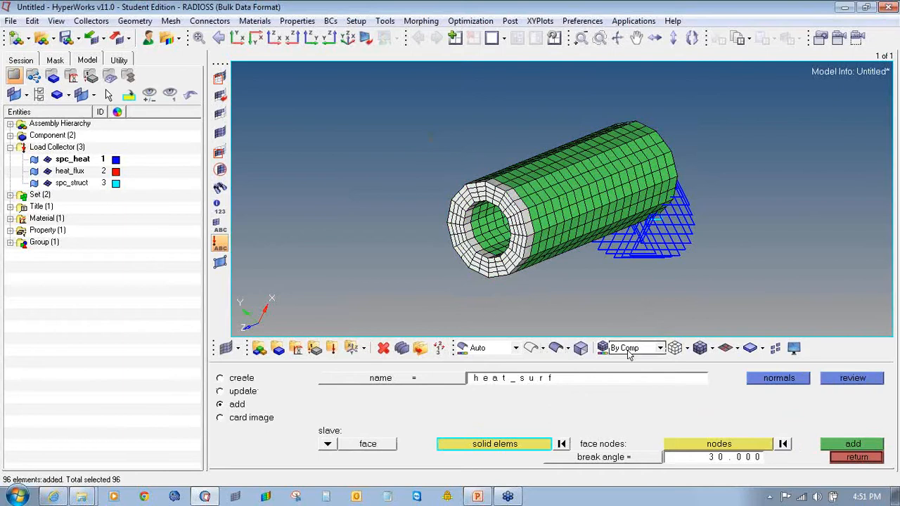
# Pick four face nodes of one element on the pipe's end face and add the slave faces to heat_surf.
pyautogui.click(712, 445)
pyautogui.keyDown('ctrl'); pyautogui.scroll(2, 507, 197); pyautogui.keyUp('ctrl')
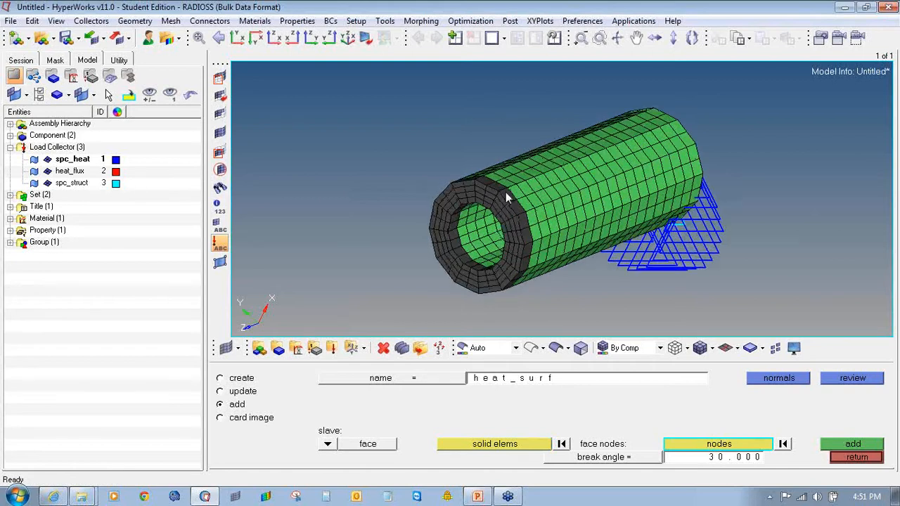
pyautogui.scroll(4, 505, 192)
pyautogui.click(429, 177)
pyautogui.click(419, 199)
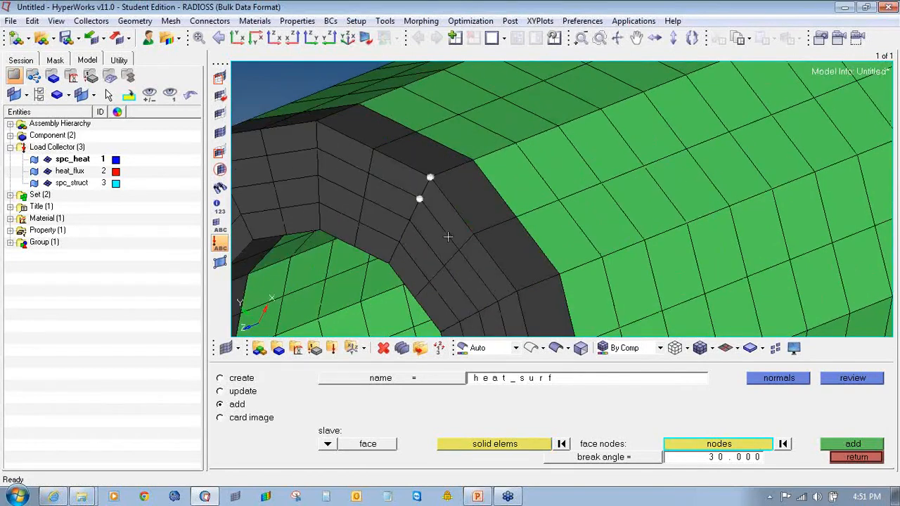
pyautogui.click(459, 250)
pyautogui.click(470, 232)
pyautogui.scroll(-6, 511, 209)
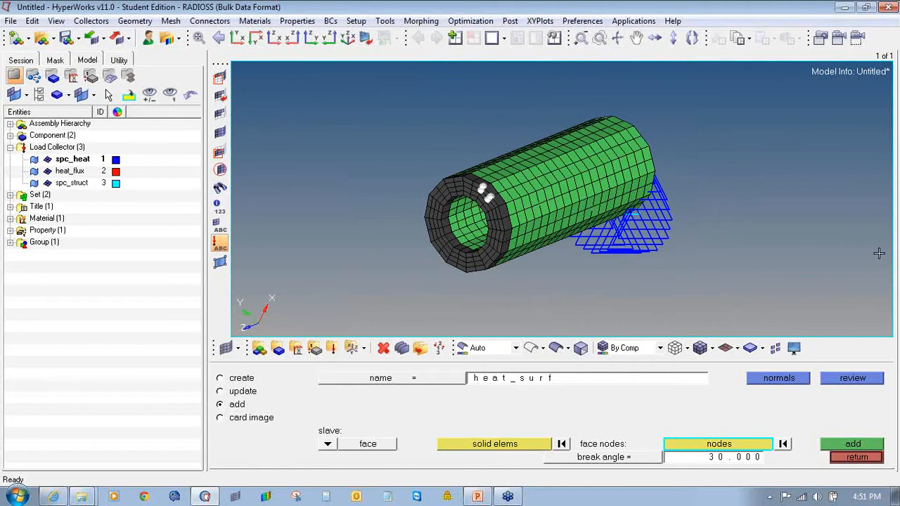
pyautogui.click(856, 445)
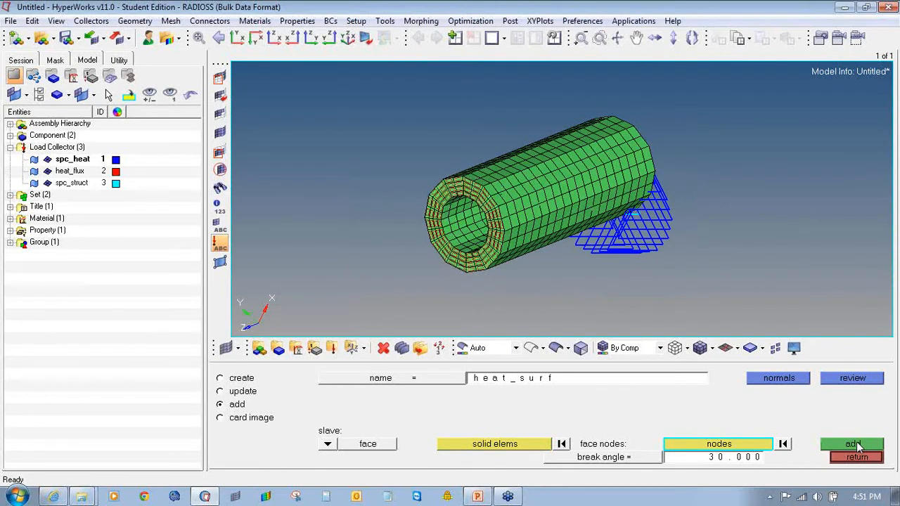
pyautogui.moveTo(544, 228)
pyautogui.keyDown('ctrl'); pyautogui.mouseDown()
pyautogui.moveTo(595, 208)
pyautogui.moveTo(542, 208)
pyautogui.mouseUp(); pyautogui.keyUp('ctrl')
pyautogui.keyDown('ctrl'); pyautogui.scroll(4, 466, 151); pyautogui.keyUp('ctrl')
pyautogui.moveTo(474, 198)
pyautogui.keyDown('ctrl'); pyautogui.mouseDown()
pyautogui.moveTo(458, 198)
pyautogui.moveTo(455, 179)
pyautogui.mouseUp(); pyautogui.keyUp('ctrl')
pyautogui.keyDown('ctrl'); pyautogui.scroll(-3, 457, 178); pyautogui.keyUp('ctrl')
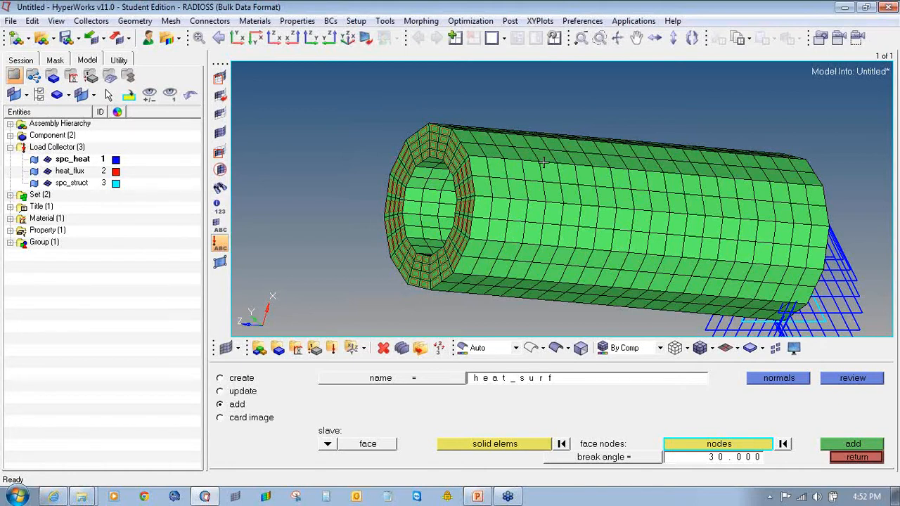
# Make heat_flux the current load collector and leave the interface definition.
pyautogui.rightClick(78, 173)
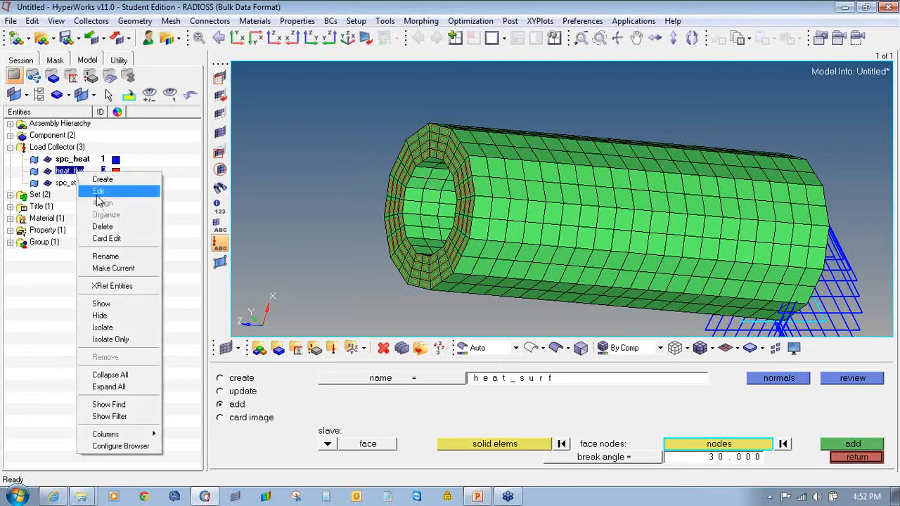
pyautogui.click(130, 265)
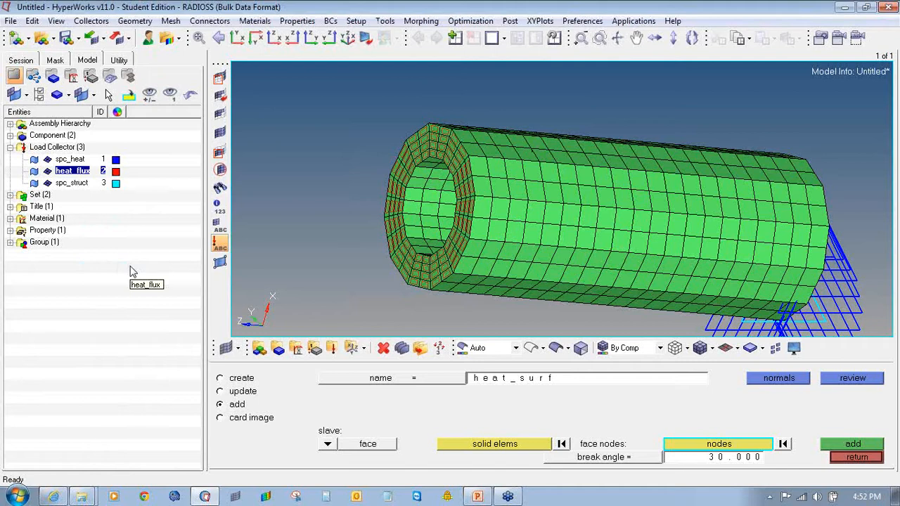
pyautogui.click(839, 457)
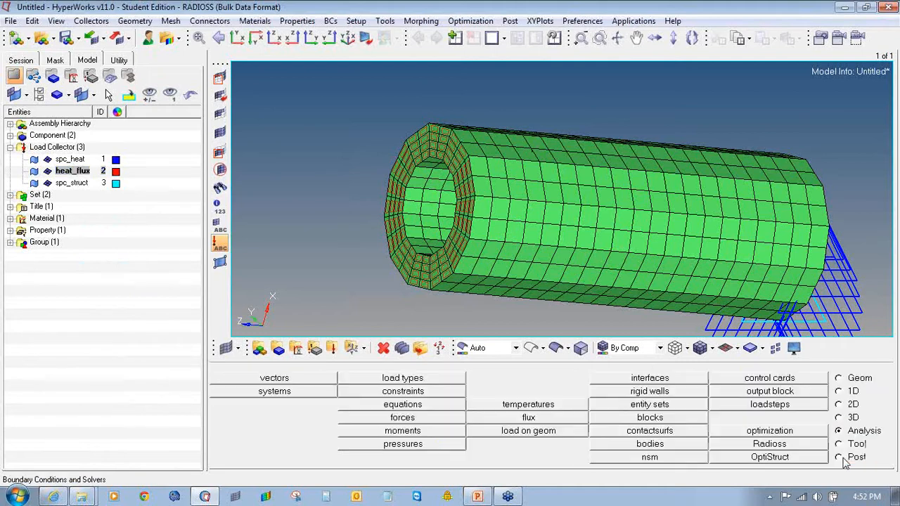
# Create QBDY1 flux loads with a value of 1.0 on the elements of the heat_surf group.
pyautogui.click(540, 421)
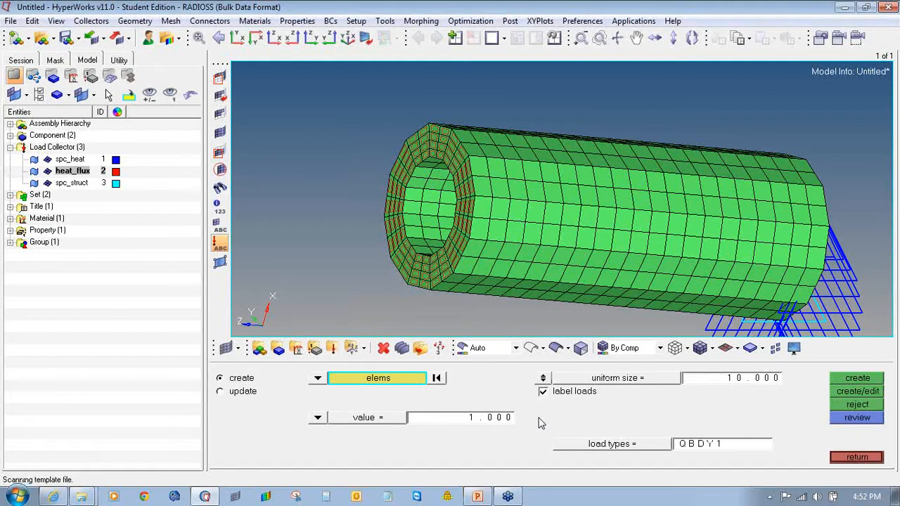
pyautogui.click(406, 379)
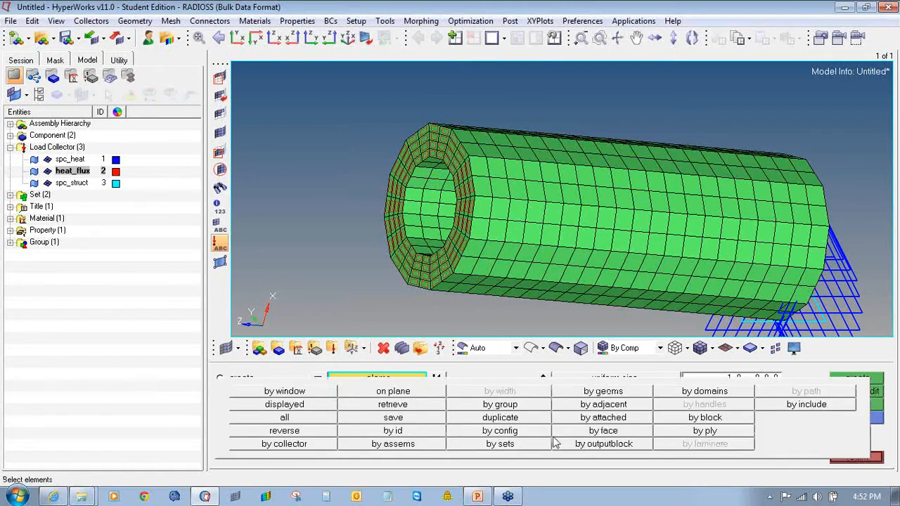
pyautogui.click(526, 407)
pyautogui.click(246, 379)
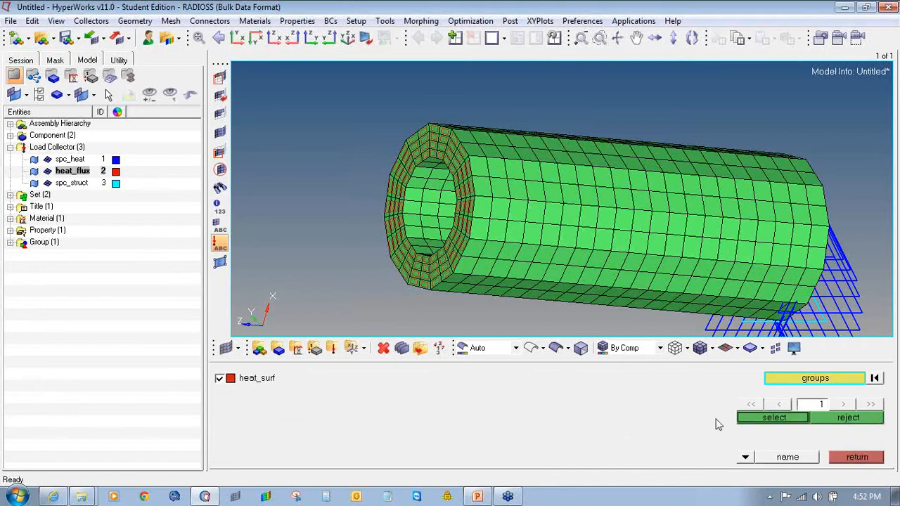
pyautogui.click(752, 418)
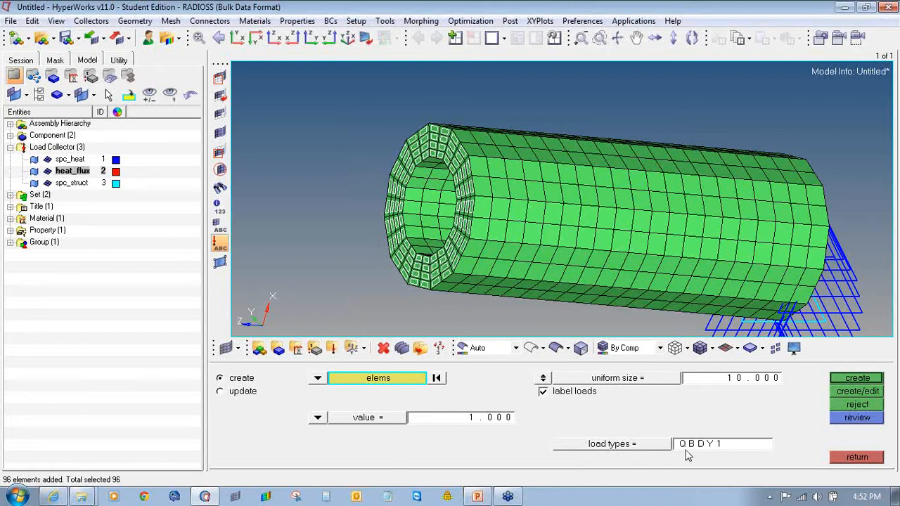
pyautogui.click(643, 448)
pyautogui.click(674, 419)
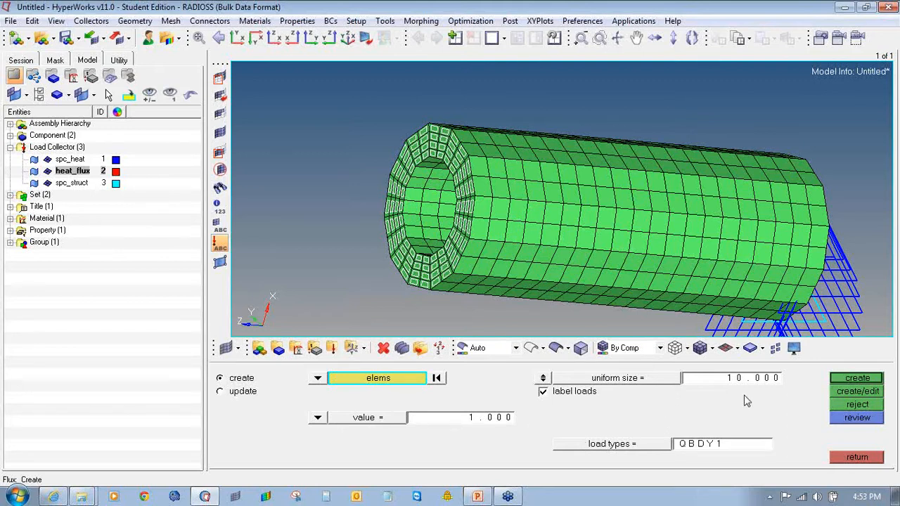
pyautogui.click(847, 380)
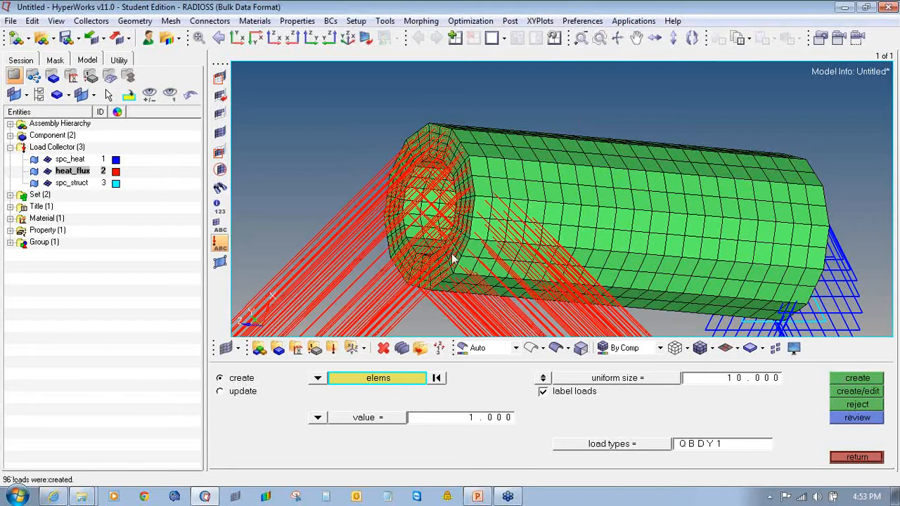
# Set the flux loads' uniform display size to 0.1, check them at the pipe's end and finish the flux definition.
pyautogui.keyDown('ctrl'); pyautogui.moveTo(451, 253); pyautogui.dragTo(466, 243); pyautogui.keyUp('ctrl')
pyautogui.keyDown('ctrl'); pyautogui.scroll(-12, 493, 222); pyautogui.keyUp('ctrl')
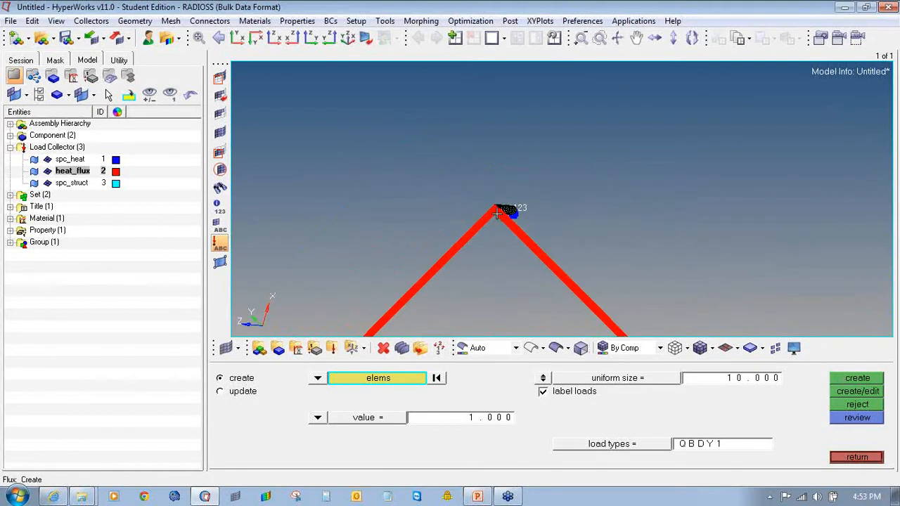
pyautogui.scroll(10, 491, 246)
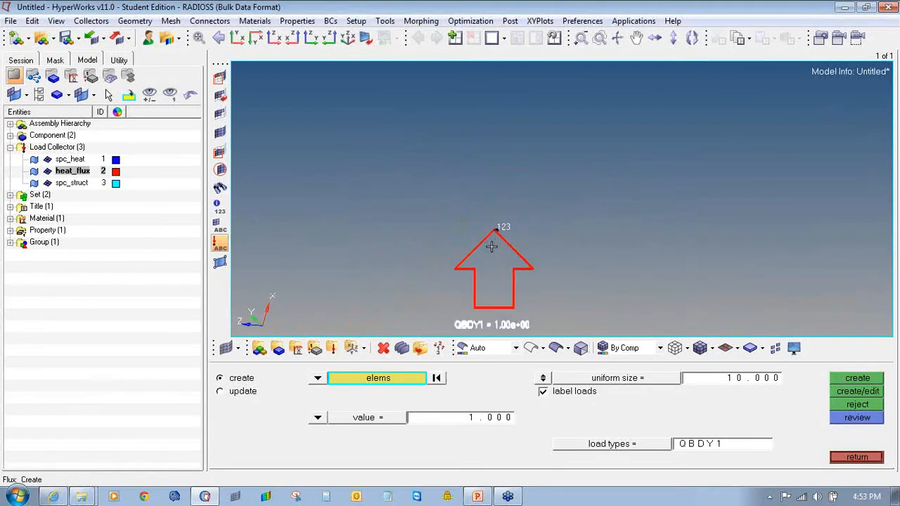
pyautogui.scroll(3, 500, 187)
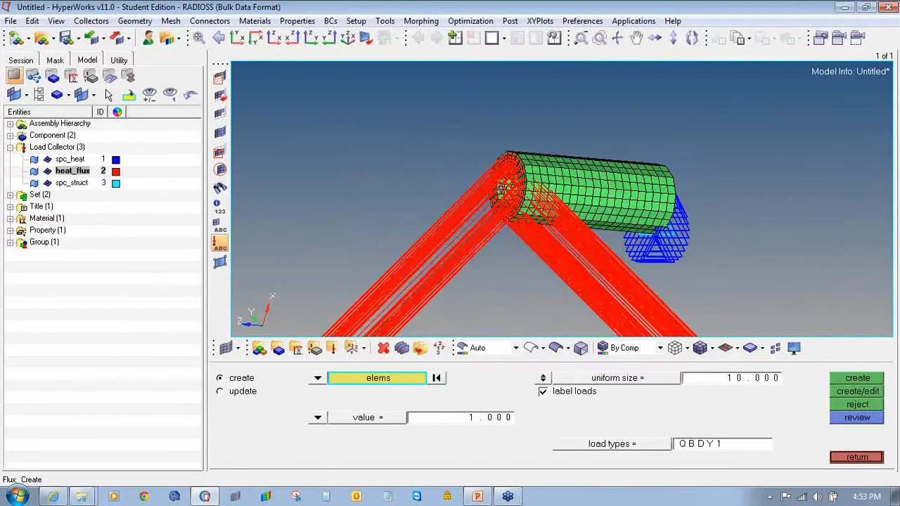
pyautogui.scroll(-2, 500, 187)
pyautogui.click(737, 381)
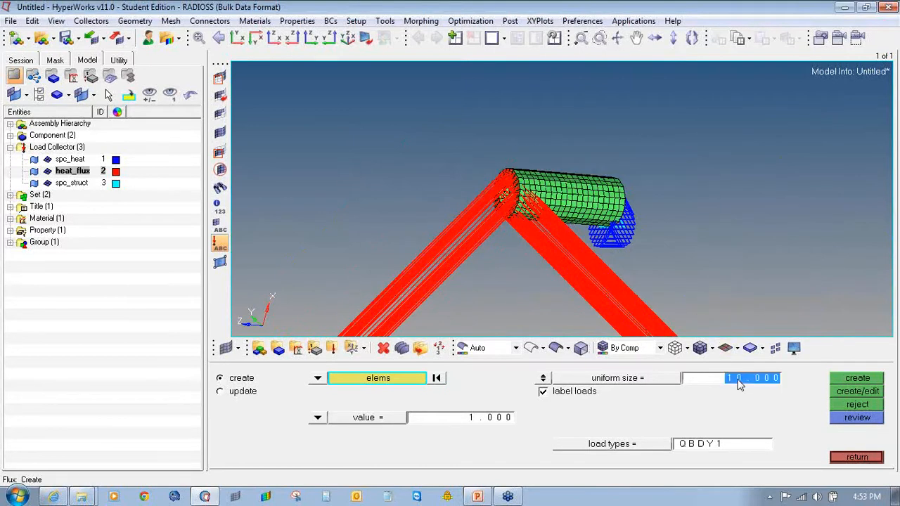
pyautogui.write('0.1')
pyautogui.press('Return')
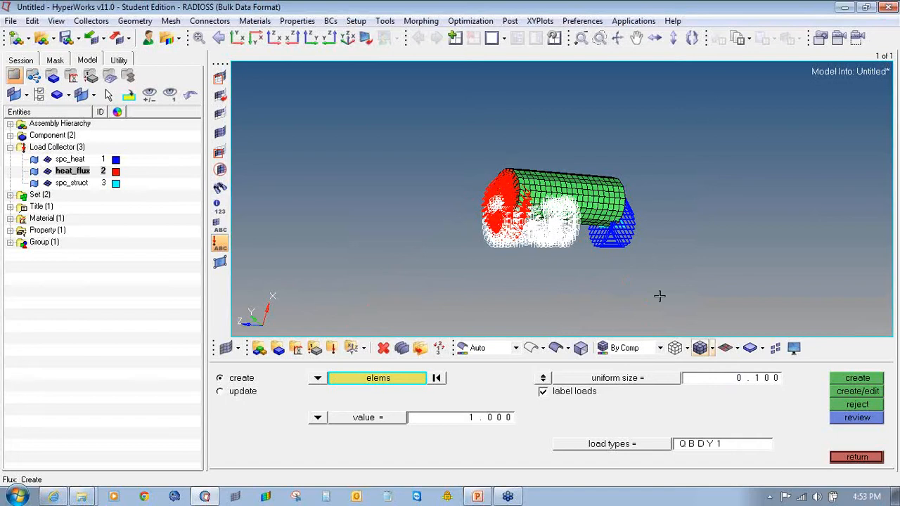
pyautogui.scroll(8, 535, 218)
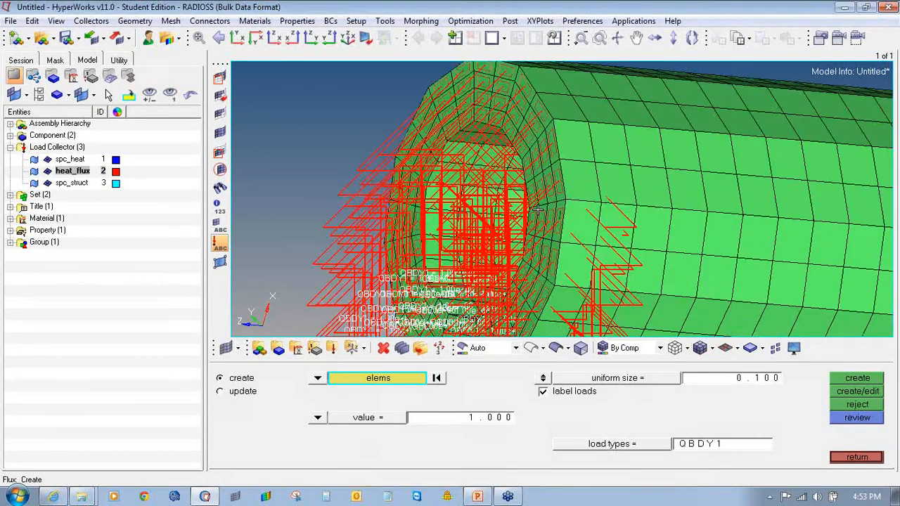
pyautogui.scroll(-3, 538, 208)
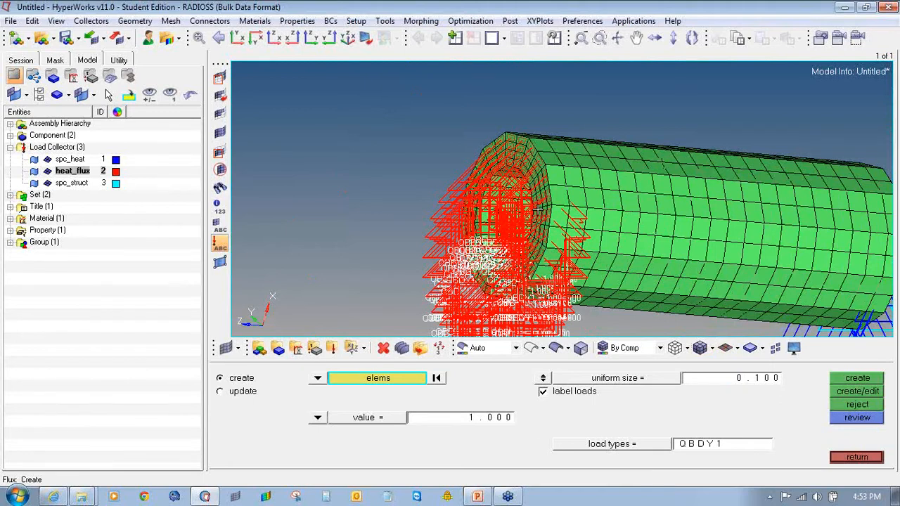
pyautogui.click(850, 457)
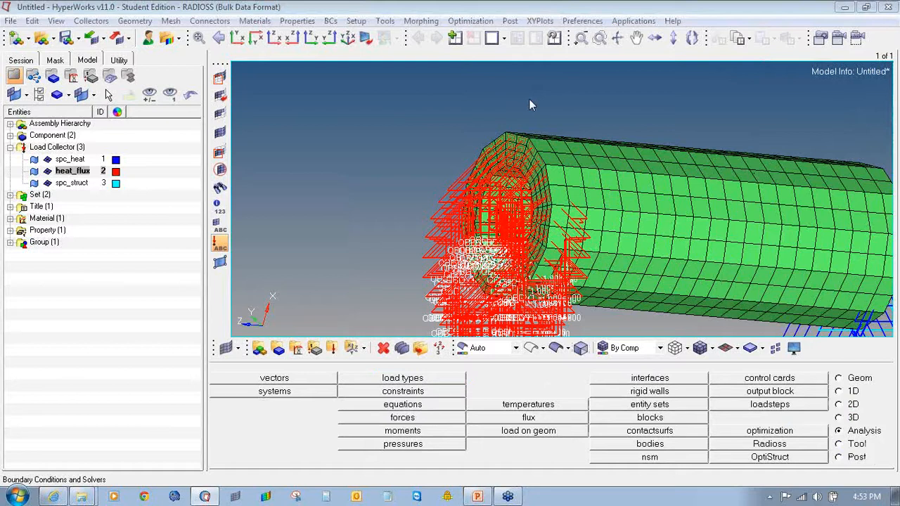
pyautogui.keyDown('ctrl'); pyautogui.scroll(-5, 527, 111); pyautogui.keyUp('ctrl')
pyautogui.keyDown('ctrl'); pyautogui.moveTo(473, 142); pyautogui.dragTo(449, 143); pyautogui.keyUp('ctrl')
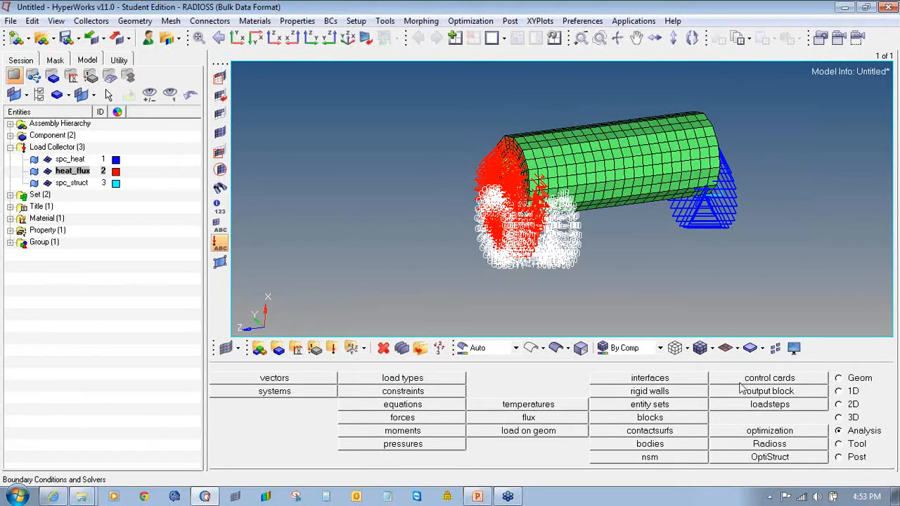
# Start a new load step named heat_transfer and set its type to heat transfer.
pyautogui.click(755, 407)
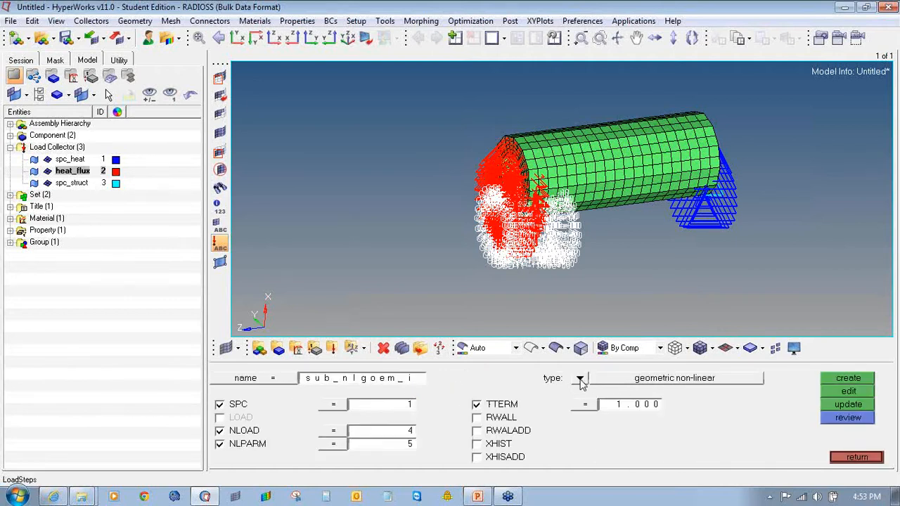
pyautogui.click(414, 379)
pyautogui.write('heat_tr')
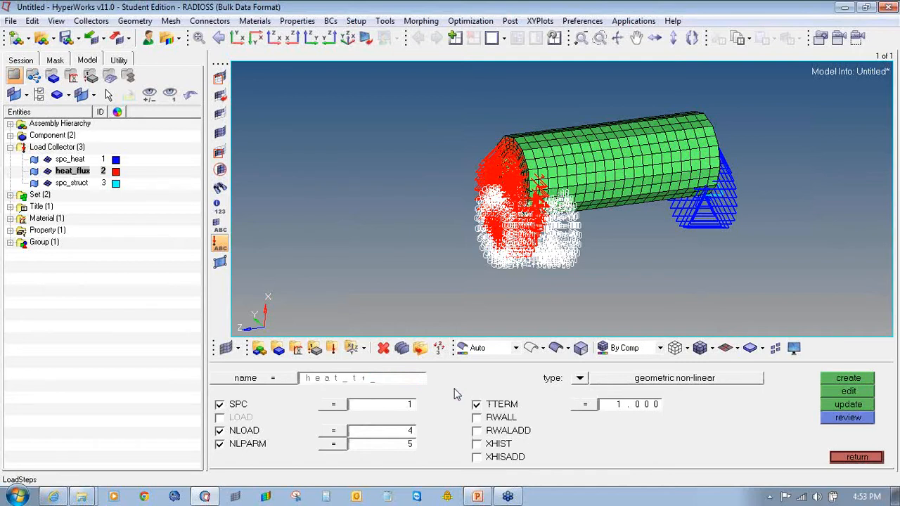
pyautogui.write('ansfe')
pyautogui.click(579, 379)
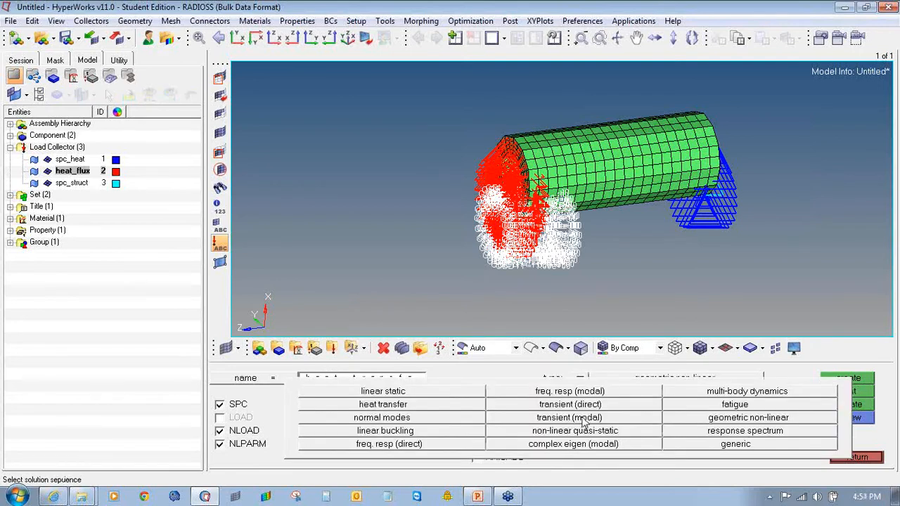
pyautogui.click(455, 406)
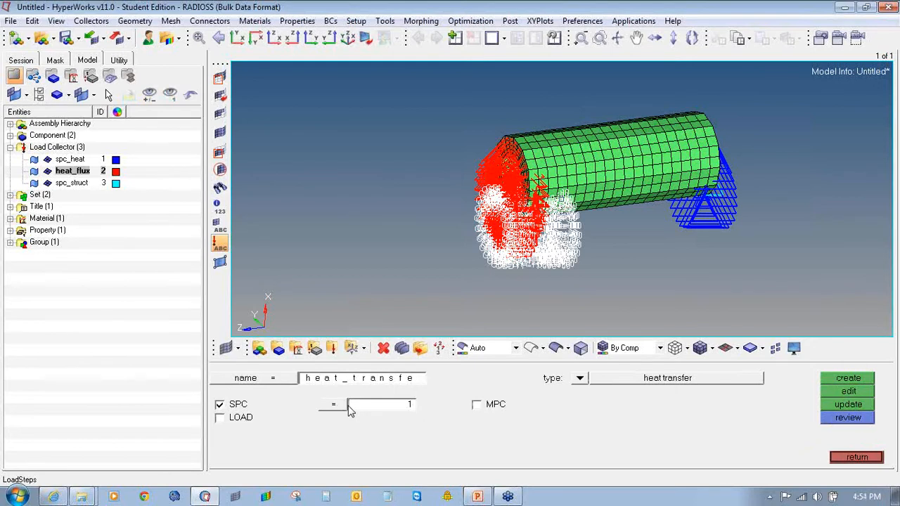
# Assign spc_heat as the SPC and heat_flux as the LOAD, create the load step and check it in the model tree.
pyautogui.click(342, 408)
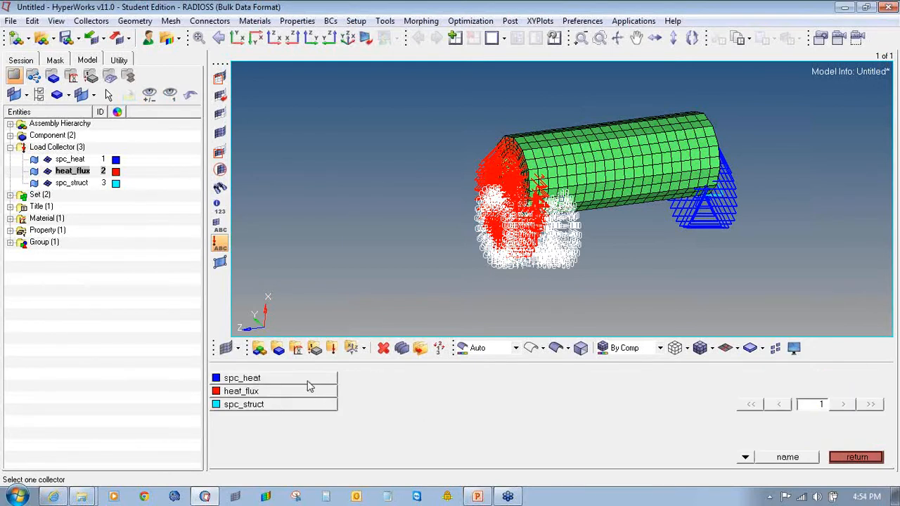
pyautogui.click(307, 385)
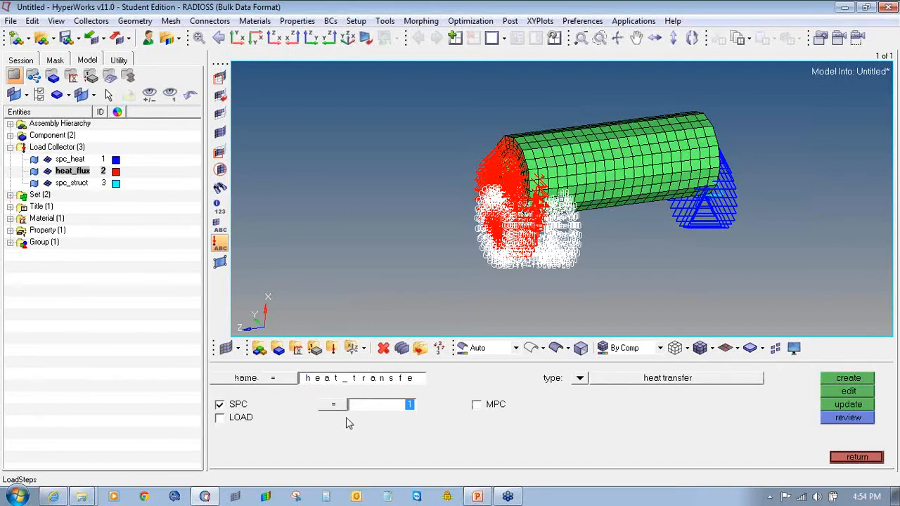
pyautogui.click(230, 423)
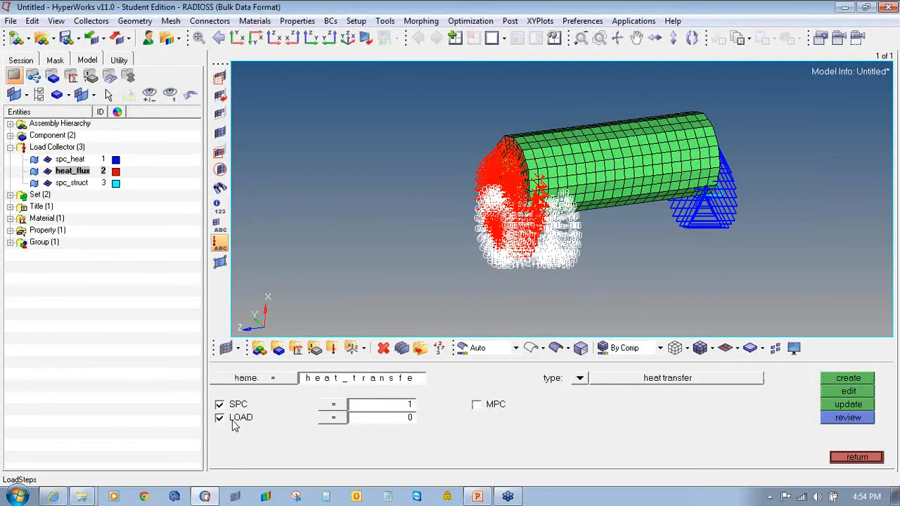
pyautogui.click(345, 421)
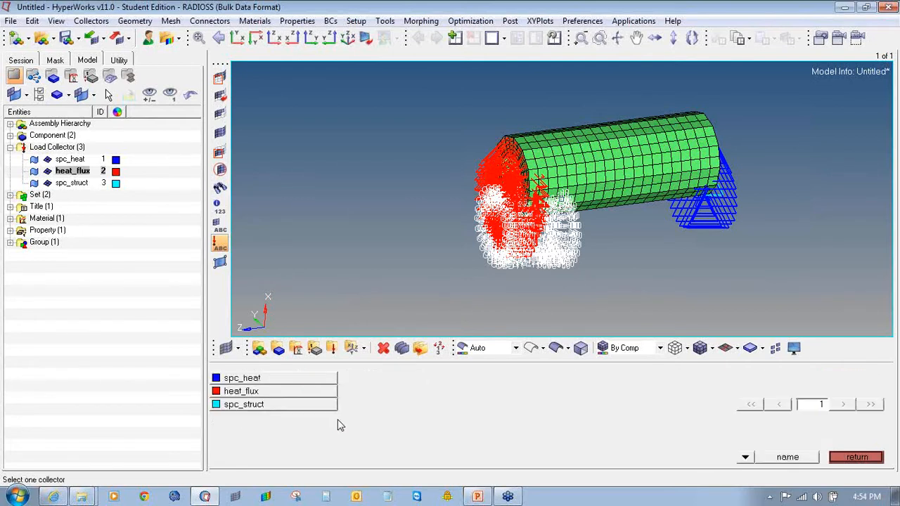
pyautogui.click(307, 398)
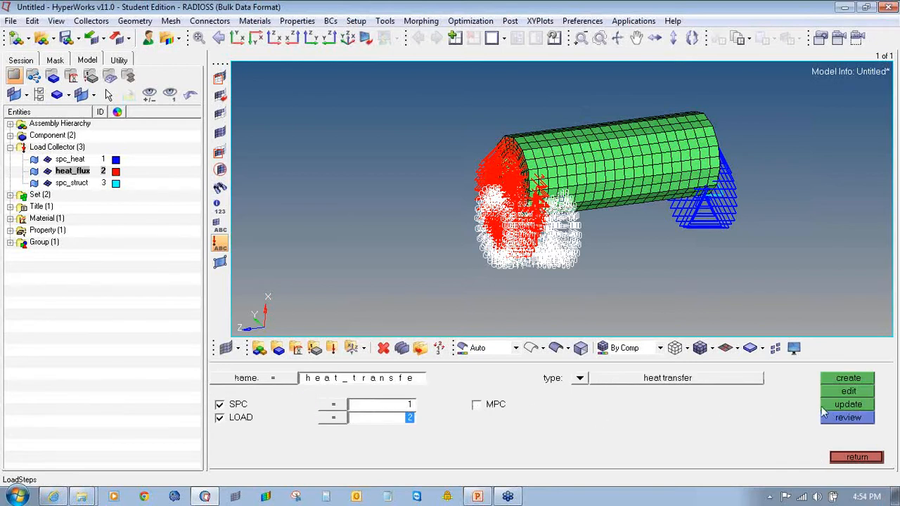
pyautogui.click(838, 381)
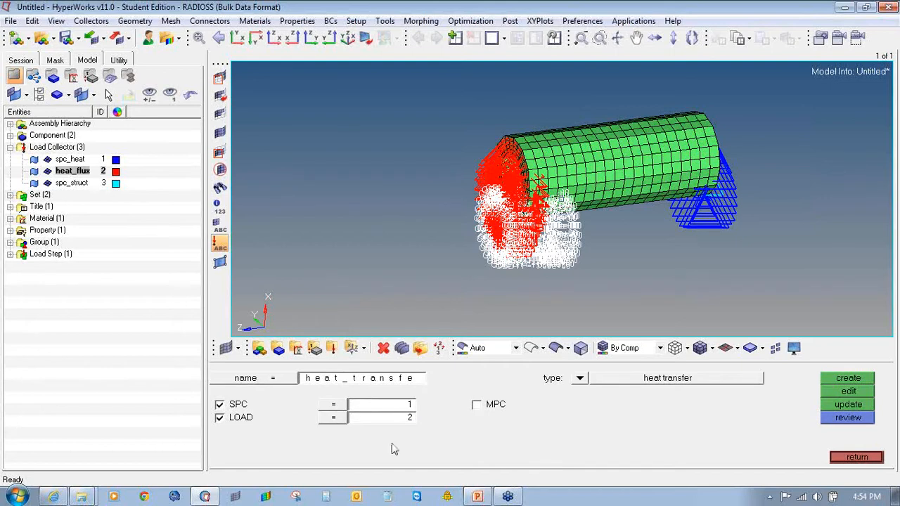
pyautogui.click(341, 416)
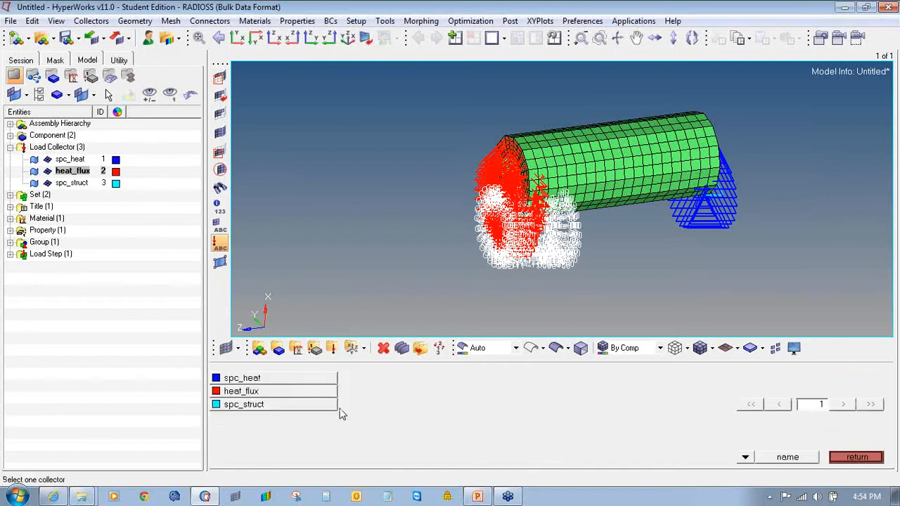
pyautogui.click(876, 457)
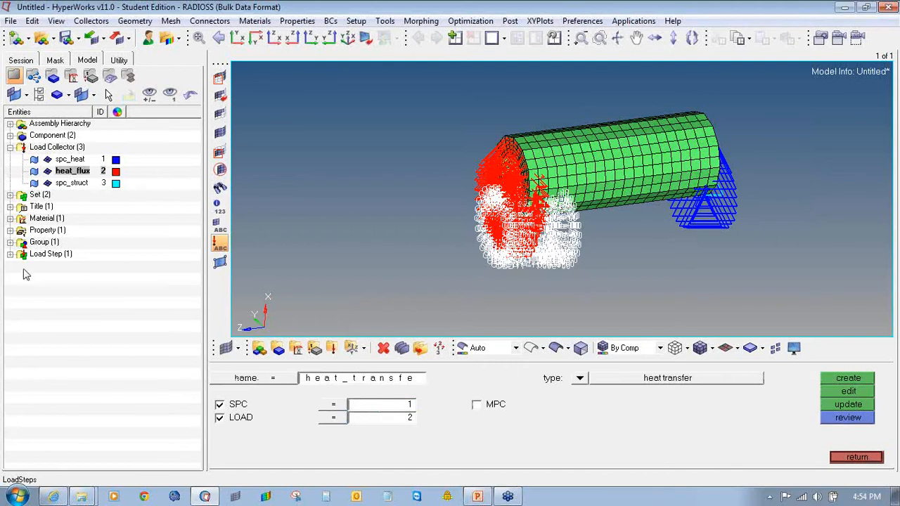
pyautogui.click(10, 254)
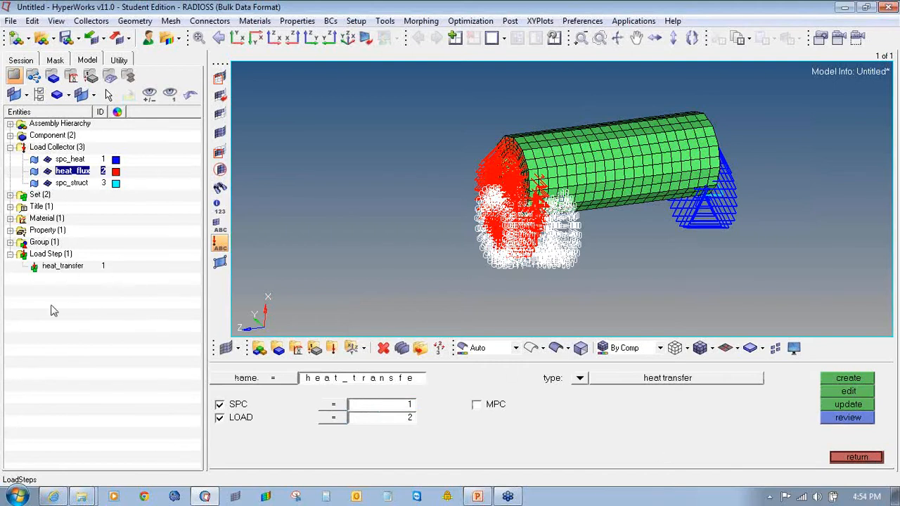
# Edit the heat_transfer load step's card and enable OUTPUT with the FLUX request.
pyautogui.click(849, 392)
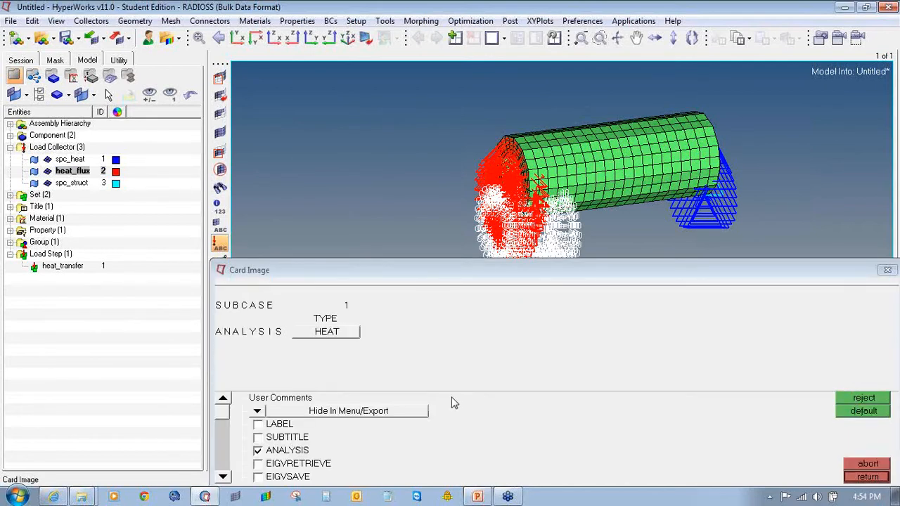
pyautogui.click(223, 478)
pyautogui.click(222, 477)
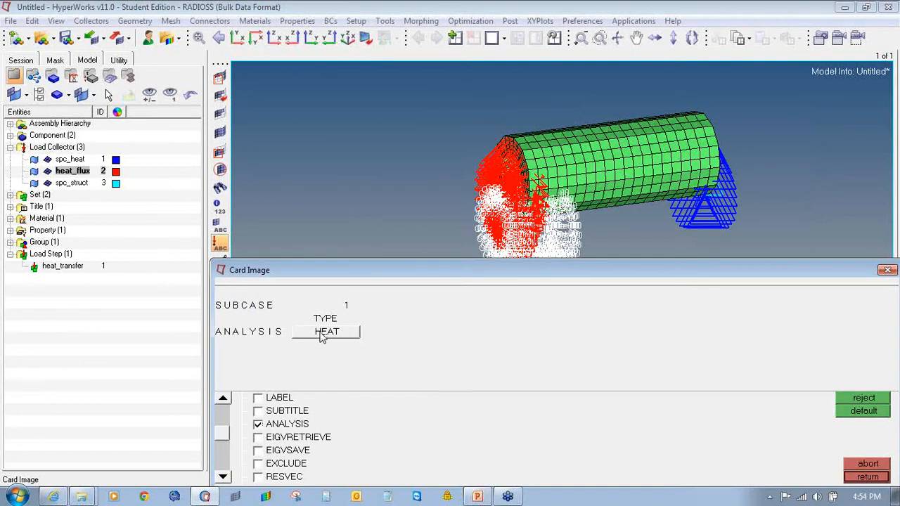
pyautogui.click(222, 477)
pyautogui.click(223, 477)
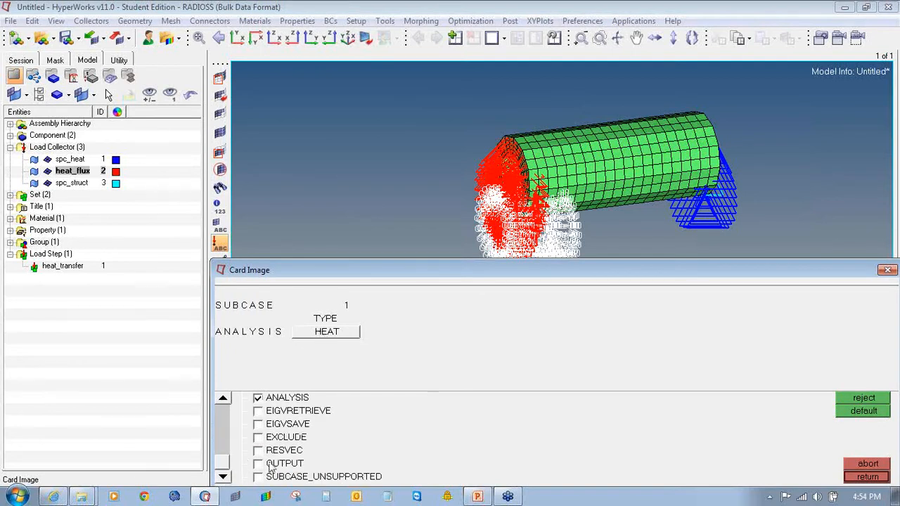
pyautogui.click(224, 477)
pyautogui.click(224, 477)
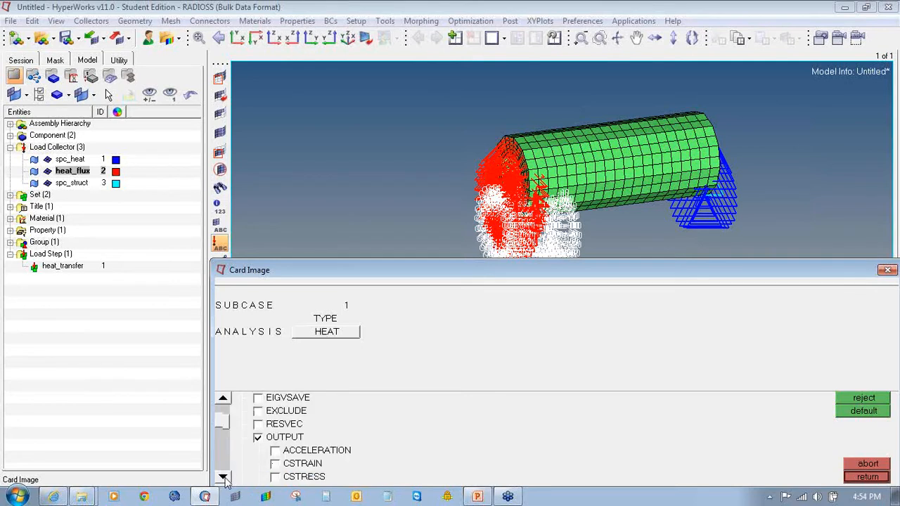
pyautogui.click(224, 477)
pyautogui.click(224, 478)
pyautogui.click(224, 477)
pyautogui.click(224, 477)
pyautogui.click(224, 477)
pyautogui.click(224, 477)
pyautogui.click(275, 451)
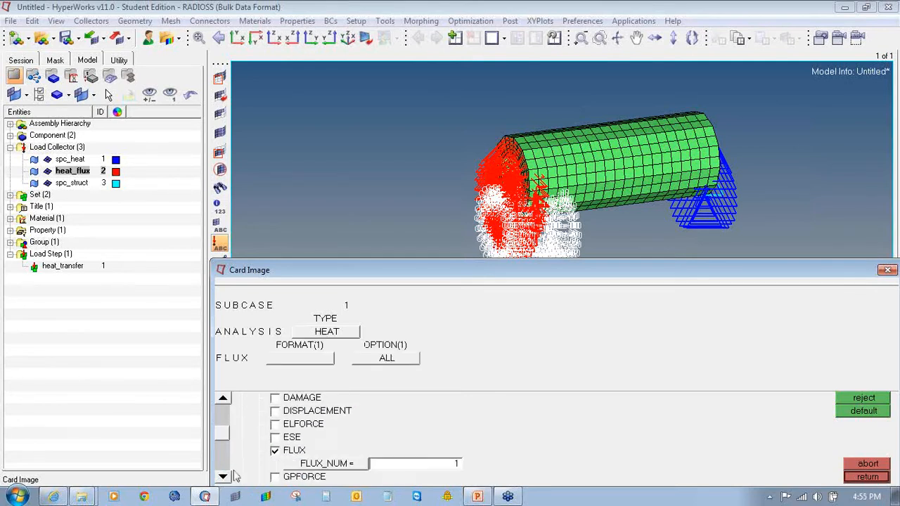
# Enable the THERMAL output request in the heat_transfer load step's card.
pyautogui.click(223, 477)
pyautogui.click(224, 478)
pyautogui.doubleClick(224, 477)
pyautogui.click(223, 477)
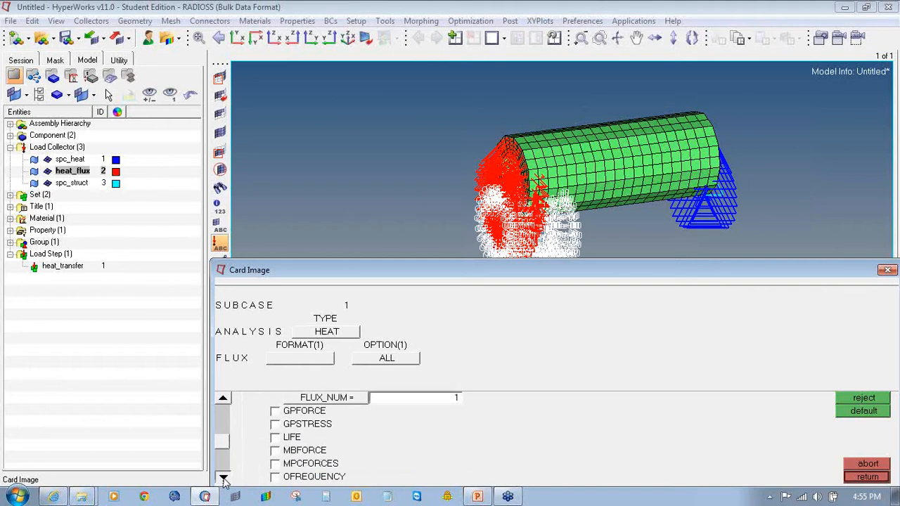
pyautogui.doubleClick(224, 477)
pyautogui.click(224, 478)
pyautogui.doubleClick(223, 477)
pyautogui.click(224, 477)
pyautogui.click(224, 478)
pyautogui.click(223, 477)
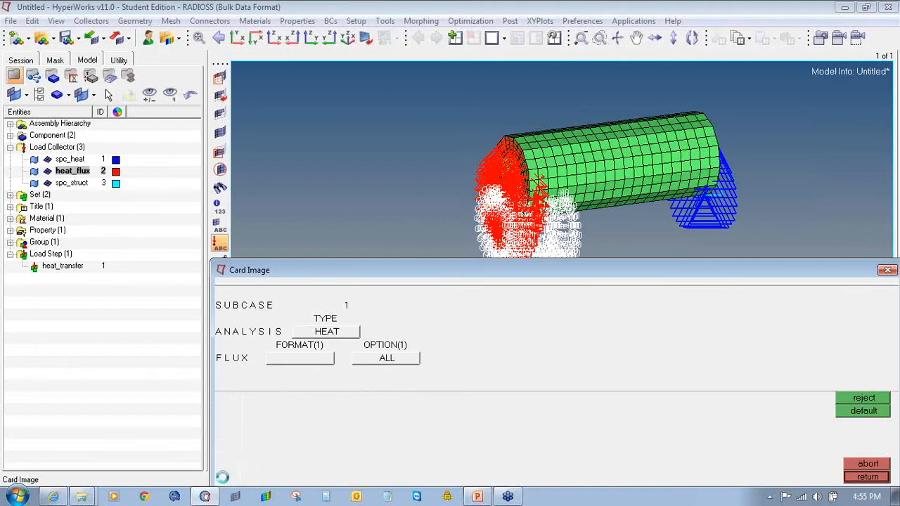
pyautogui.click(224, 477)
pyautogui.click(275, 449)
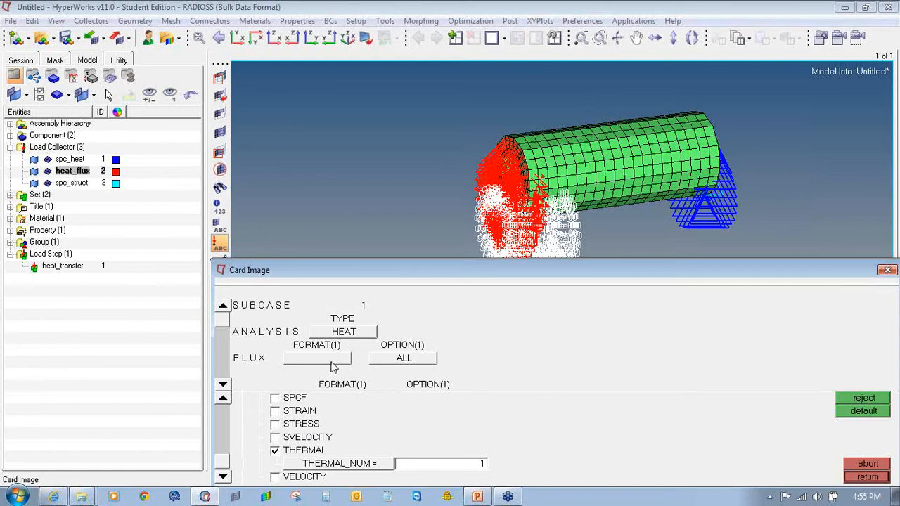
# Set the FLUX and THERMAL output formats to H3D and finish the load step definition.
pyautogui.click(334, 366)
pyautogui.click(288, 319)
pyautogui.click(222, 385)
pyautogui.click(338, 358)
pyautogui.click(311, 315)
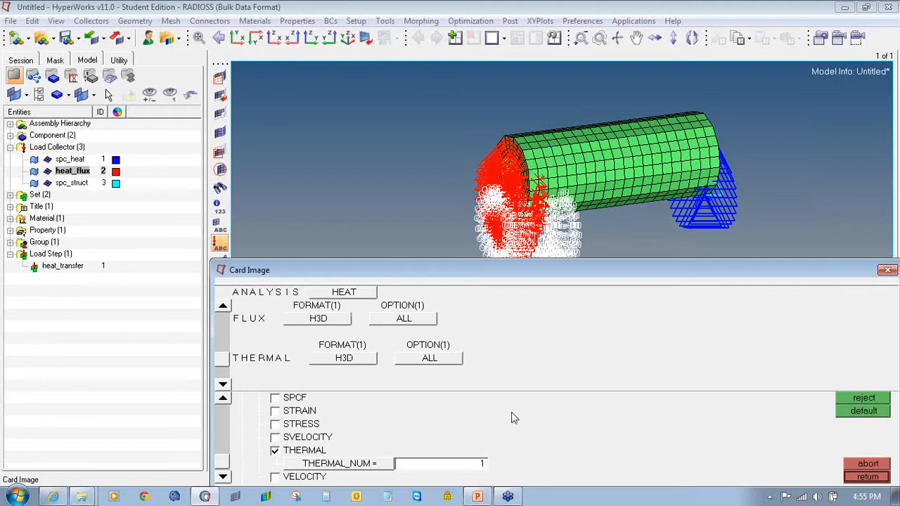
pyautogui.click(869, 477)
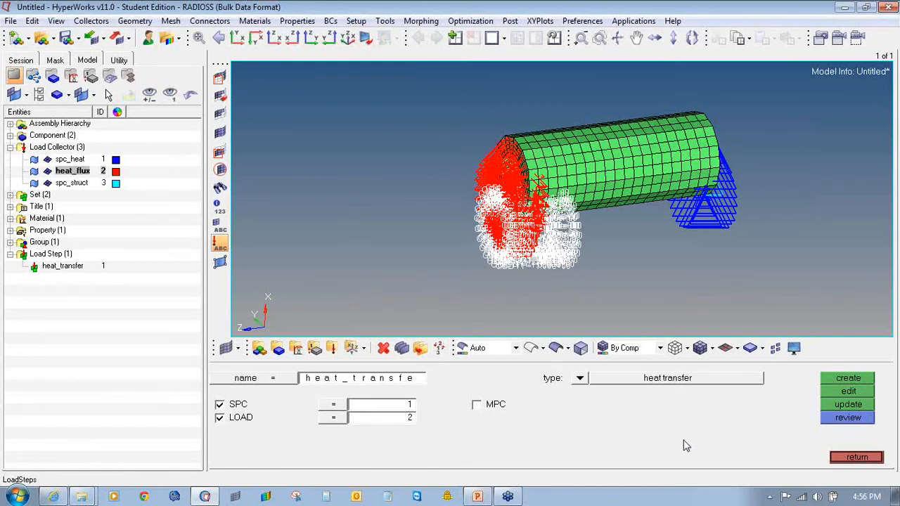
pyautogui.click(841, 457)
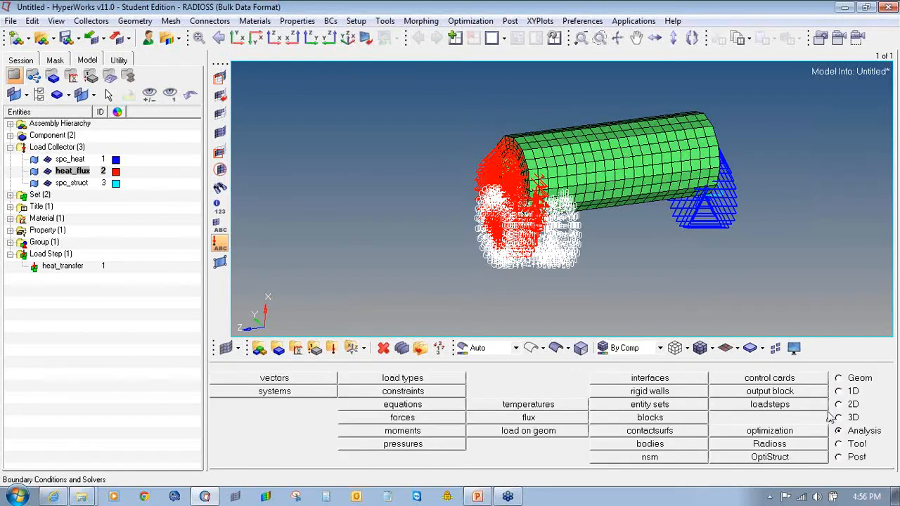
# Open the CTRL_UNSUPPORTED_CARDS control card and enter SUBCASE 2 as its first line.
pyautogui.click(795, 382)
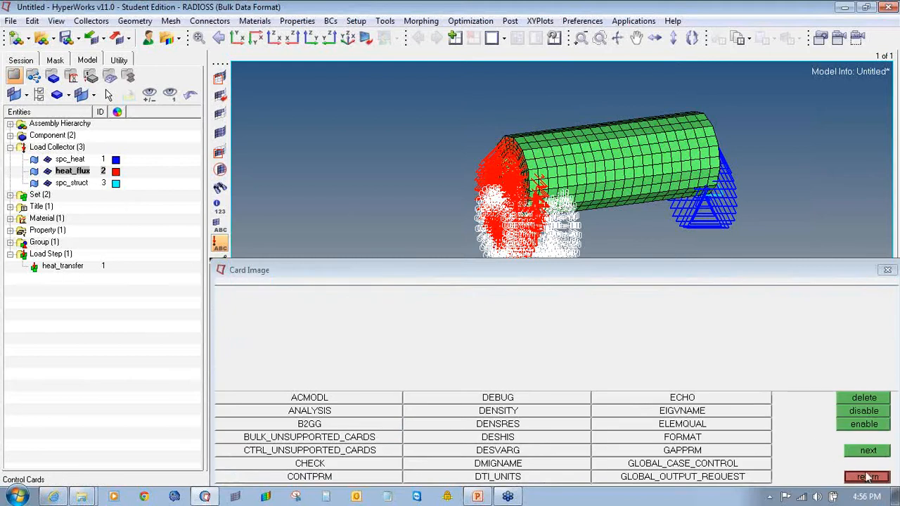
pyautogui.click(866, 477)
pyautogui.click(774, 378)
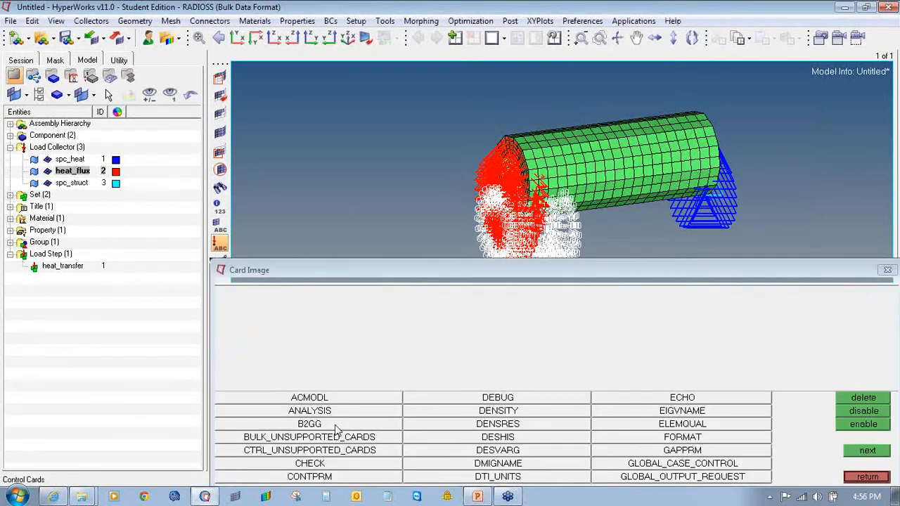
pyautogui.click(318, 450)
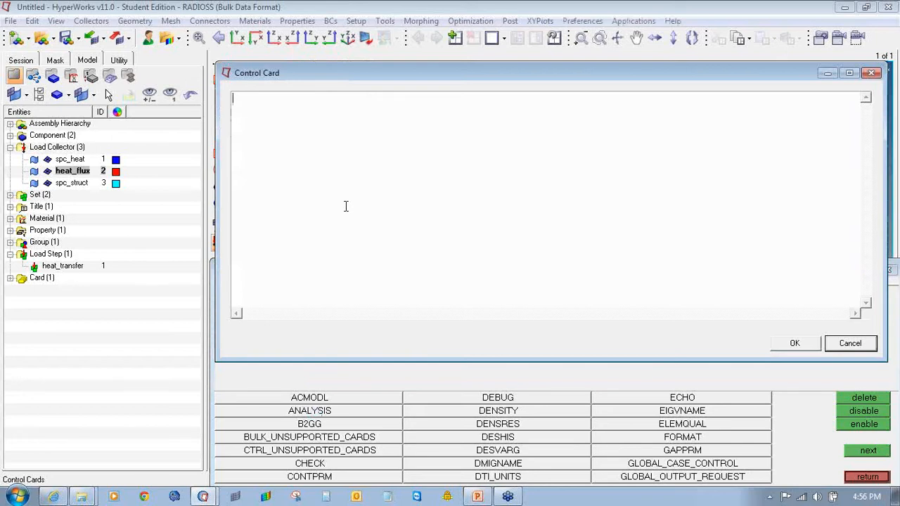
pyautogui.write('subcae')
pyautogui.press('BackSpace')
pyautogui.write('se')
pyautogui.press('BackSpace')
pyautogui.press('BackSpace')
pyautogui.press('BackSpace')
pyautogui.press('BackSpace')
pyautogui.press('BackSpace')
pyautogui.press('BackSpace')
pyautogui.press('BackSpace')
pyautogui.write('SUBCASE        2')
pyautogui.press('Return')
# Add the lines SPC = 3 and TEMP = 1 under the subcase, accept the card and leave the control cards.
pyautogui.write('spc')
pyautogui.press('BackSpace')
pyautogui.press('BackSpace')
pyautogui.press('BackSpace')
pyautogui.write('SPC')
pyautogui.write(' = ')
pyautogui.write('3 ')
pyautogui.write('TEMP')
pyautogui.write(' = ')
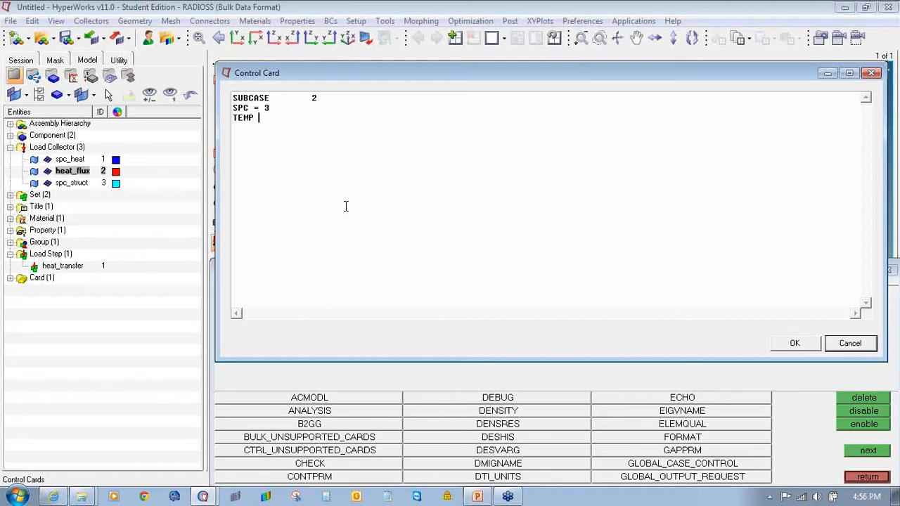
pyautogui.write('1')
pyautogui.click(780, 343)
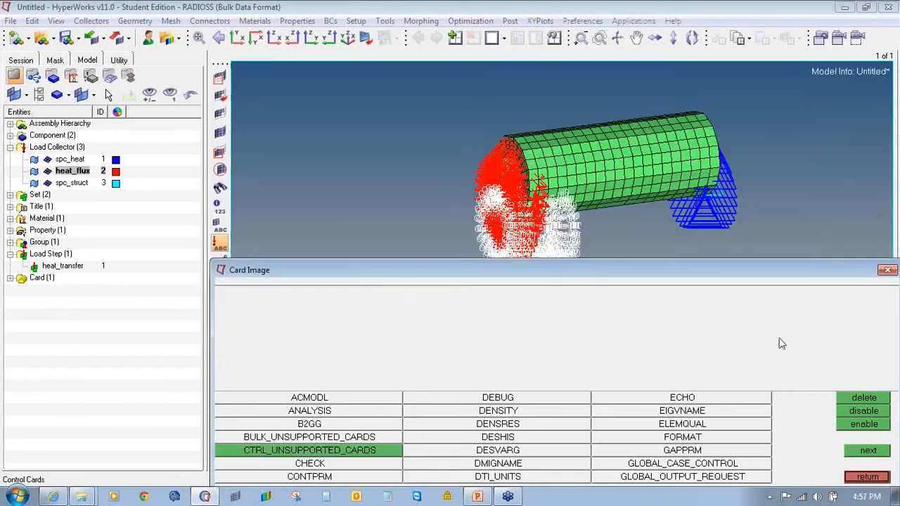
pyautogui.click(858, 478)
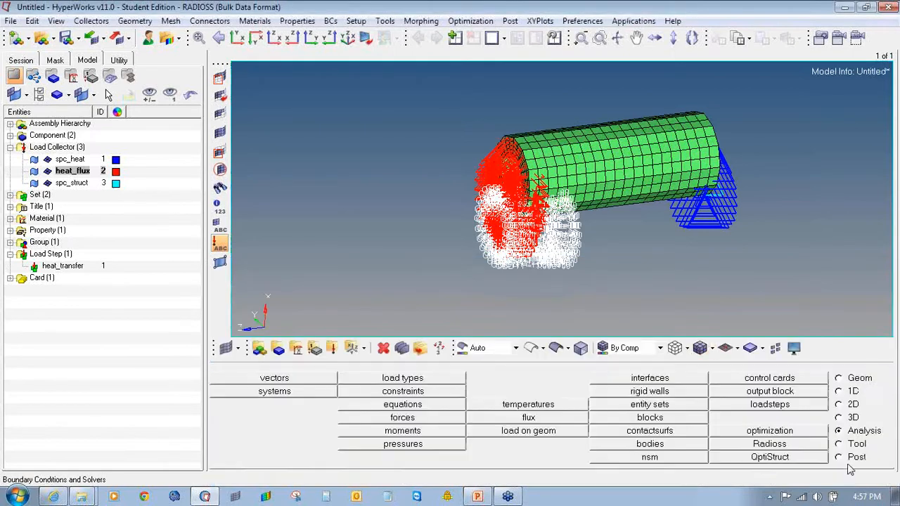
# Save the model as heat in a new folder named PRACTISE inside Tutorial 5.
pyautogui.click(9, 20)
pyautogui.moveTo(29, 94)
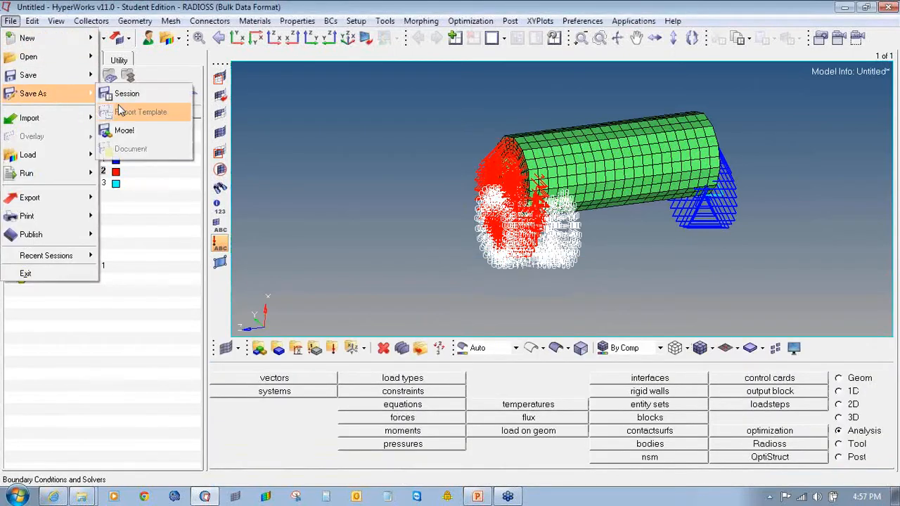
pyautogui.click(144, 132)
pyautogui.click(247, 70)
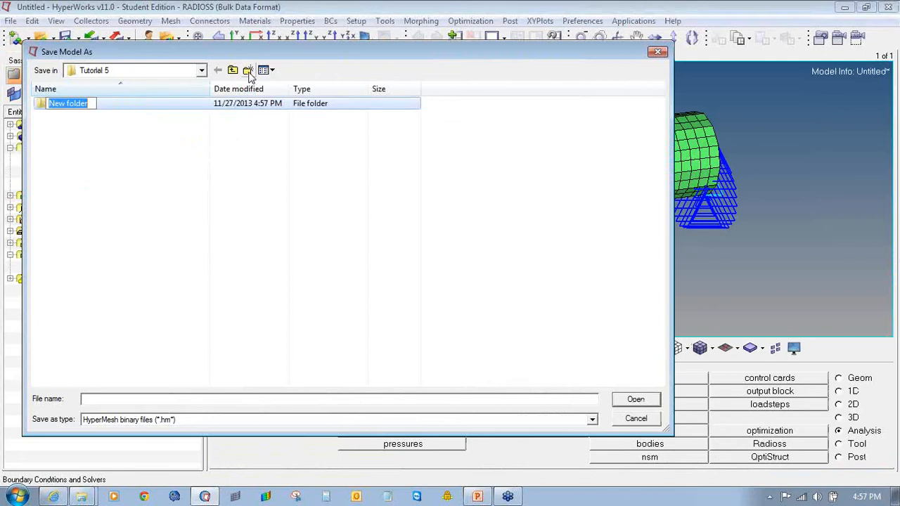
pyautogui.write('PRA')
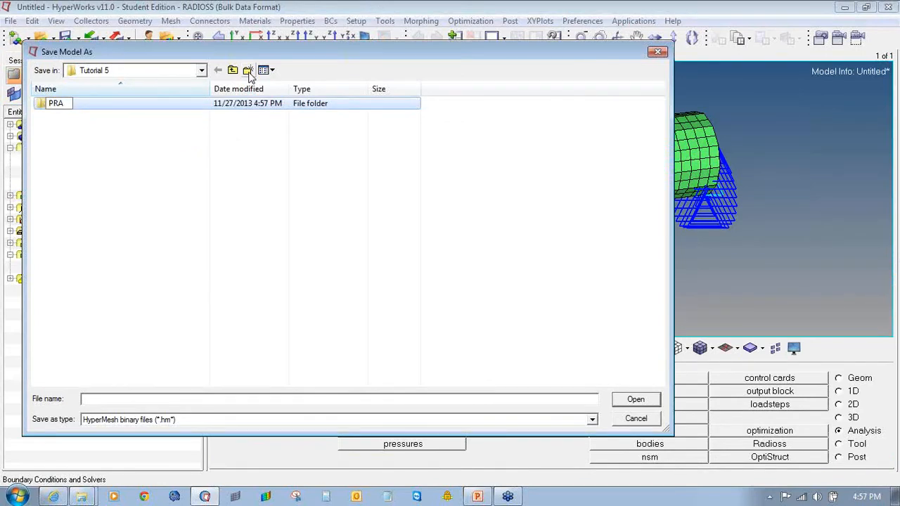
pyautogui.write('TISE')
pyautogui.press('Return')
pyautogui.press('Return')
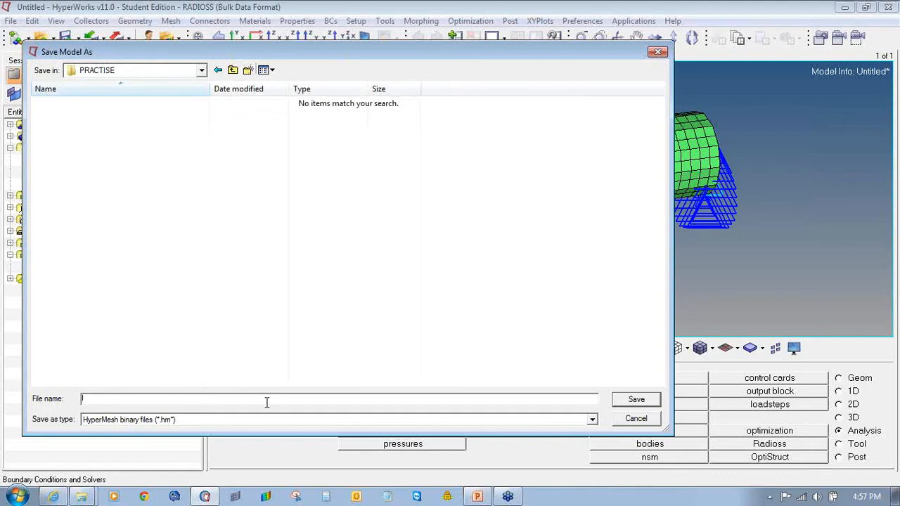
pyautogui.write('heat')
pyautogui.press('Return')
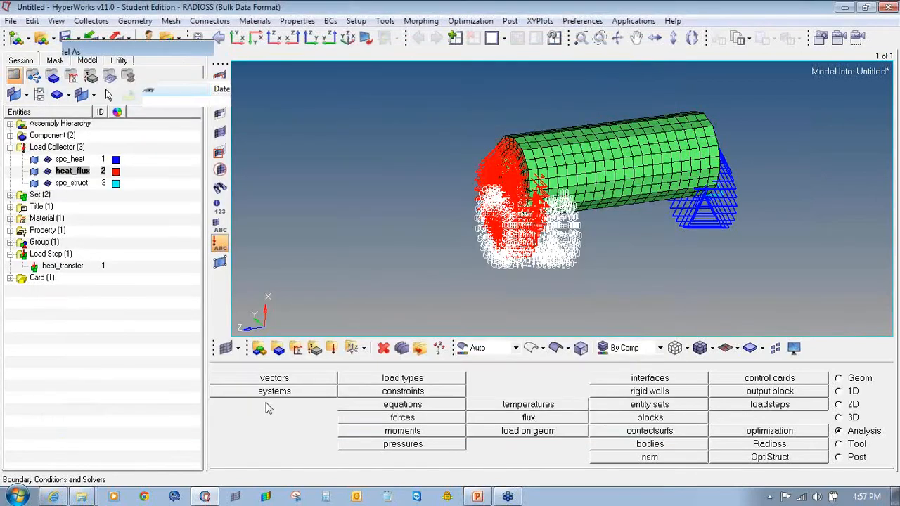
# Run the RADIOSS analysis on heat.fem, close the solver window and split the page into two side-by-side windows.
pyautogui.click(767, 444)
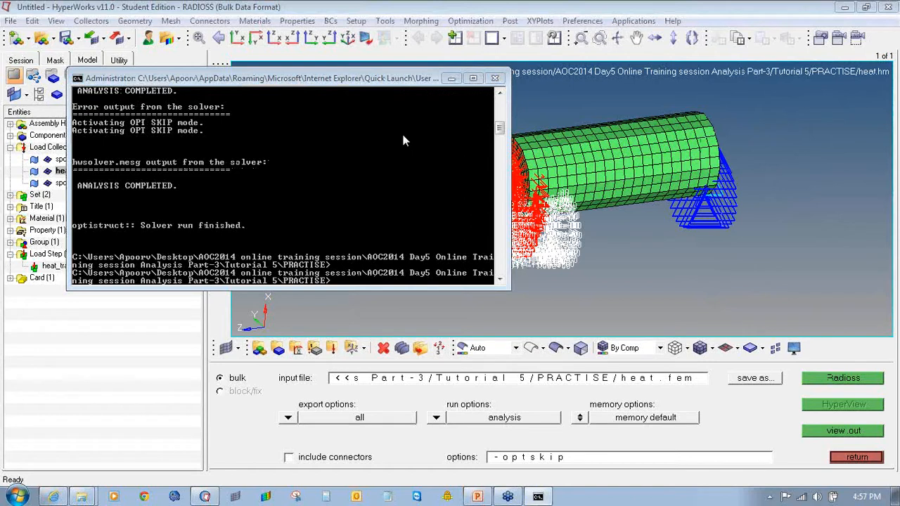
pyautogui.click(495, 78)
pyautogui.click(505, 39)
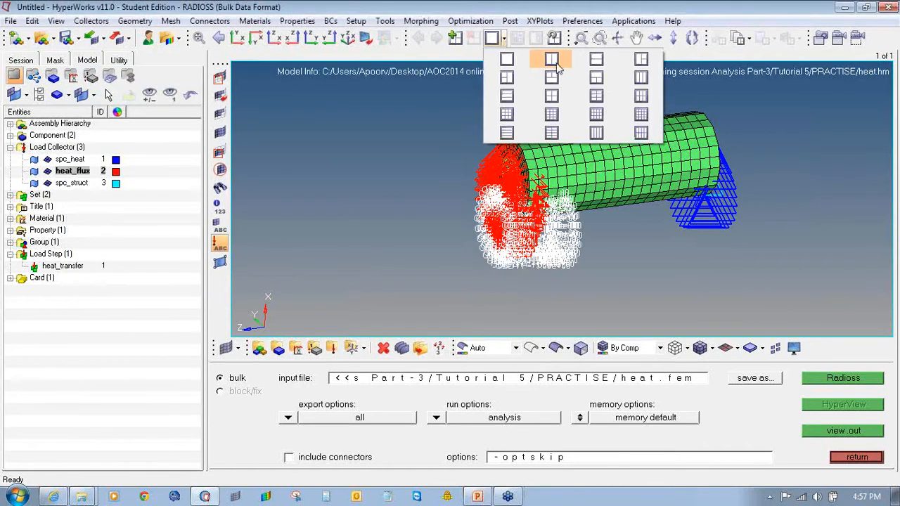
pyautogui.click(543, 63)
pyautogui.click(709, 139)
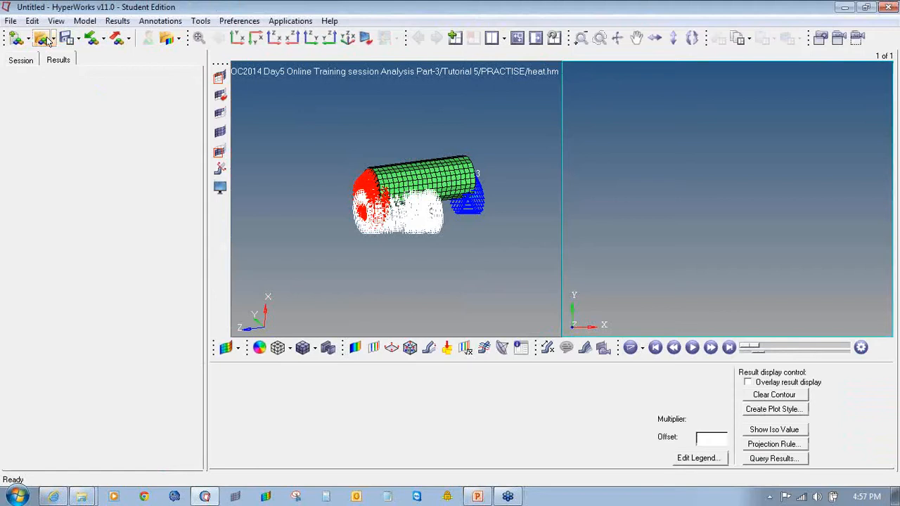
# Load heat.h3d from Tutorial 5's PRACTISE folder as model and results in the second window.
pyautogui.click(294, 392)
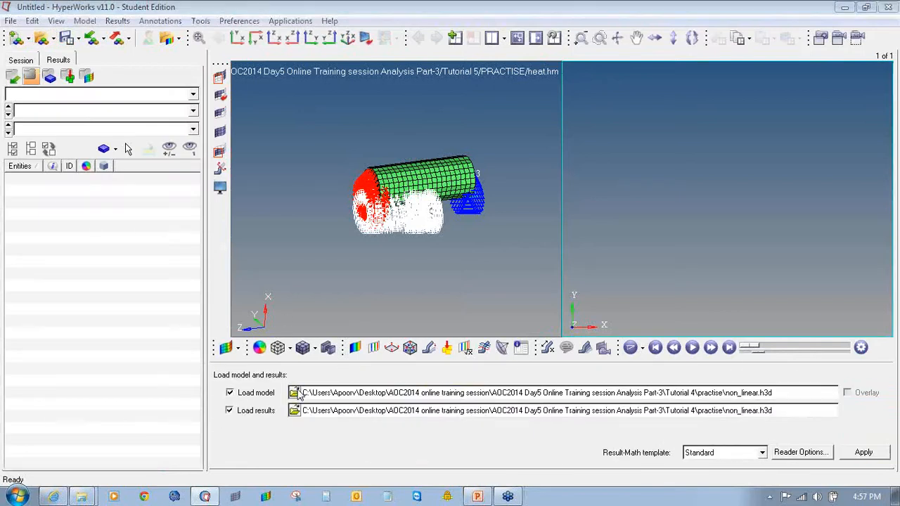
pyautogui.click(232, 70)
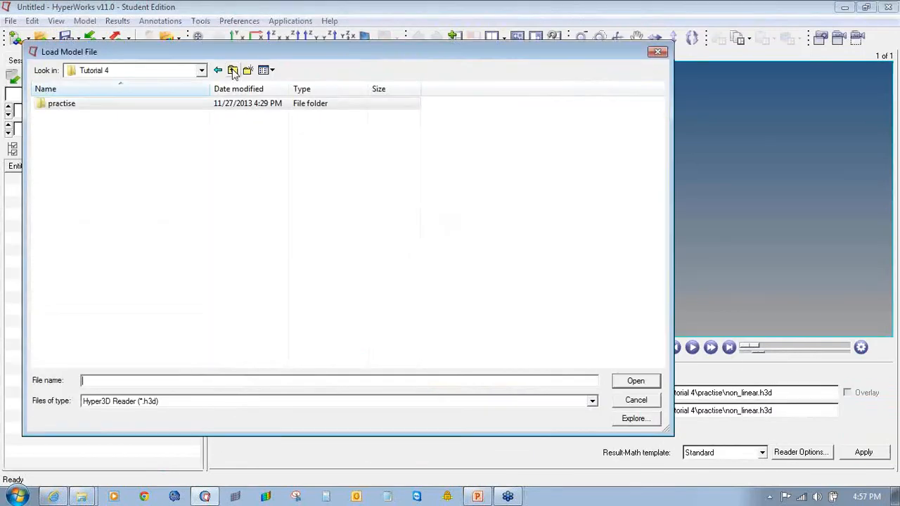
pyautogui.click(233, 70)
pyautogui.doubleClick(115, 158)
pyautogui.doubleClick(111, 110)
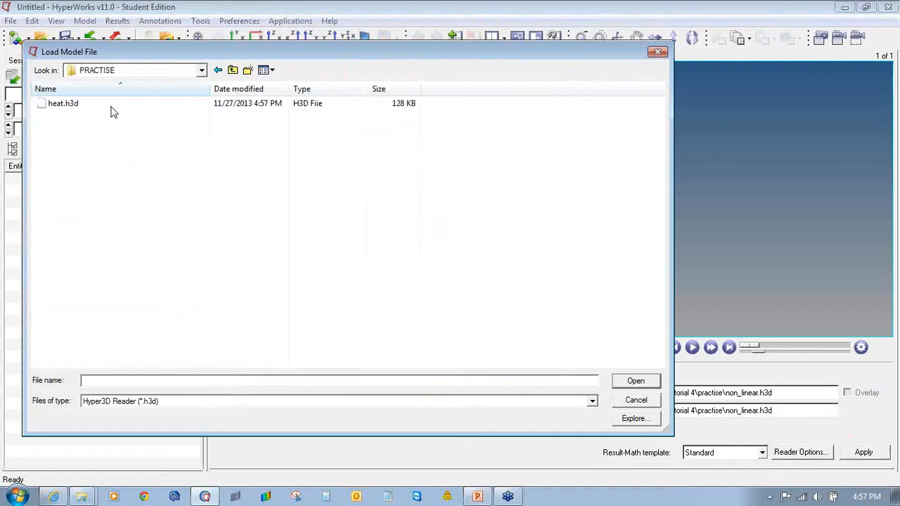
pyautogui.doubleClick(110, 108)
pyautogui.click(865, 452)
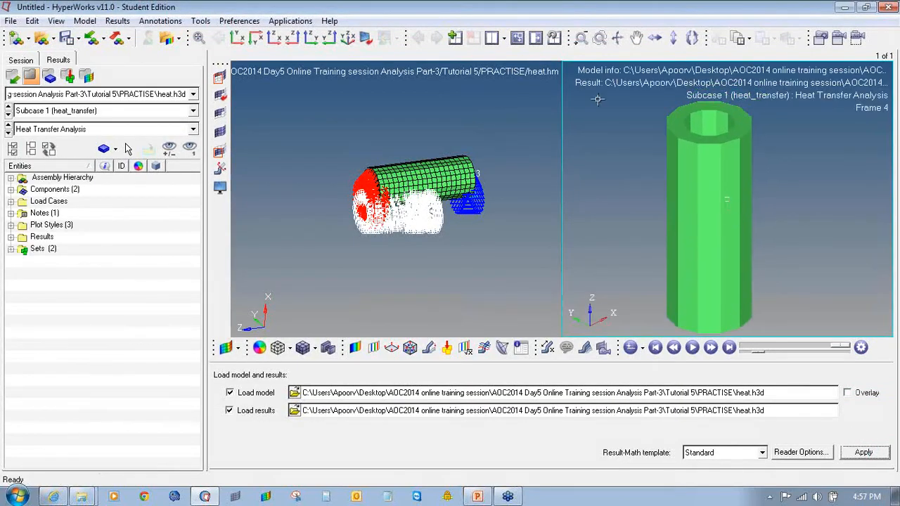
# Expand the results window and contour the Element Fluxes magnitude on the pipe with Simple averaging.
pyautogui.click(518, 39)
pyautogui.keyDown('ctrl'); pyautogui.moveTo(495, 162); pyautogui.dragTo(472, 158, button='right'); pyautogui.keyUp('ctrl')
pyautogui.moveTo(477, 141)
pyautogui.keyDown('ctrl'); pyautogui.mouseDown()
pyautogui.moveTo(456, 143)
pyautogui.moveTo(526, 194)
pyautogui.moveTo(507, 182)
pyautogui.mouseUp(); pyautogui.keyUp('ctrl')
pyautogui.click(355, 347)
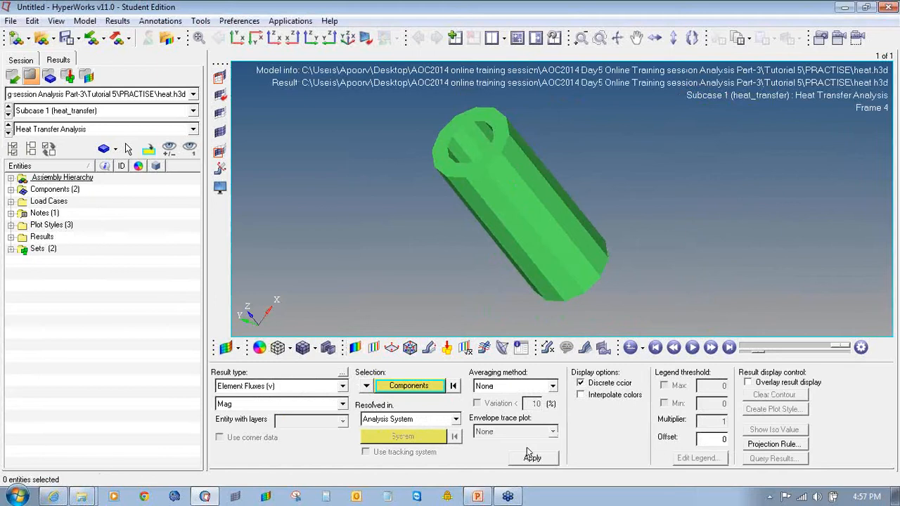
pyautogui.click(501, 387)
pyautogui.click(501, 406)
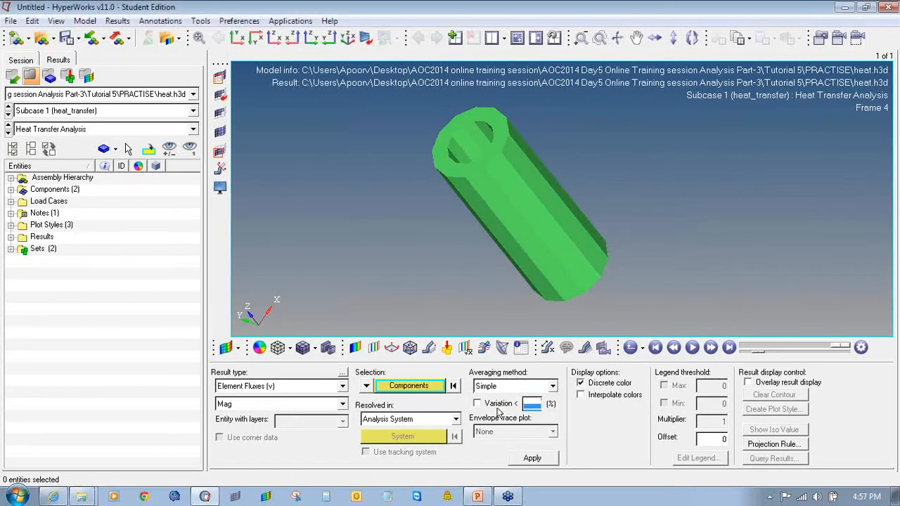
pyautogui.click(529, 459)
pyautogui.keyDown('ctrl'); pyautogui.moveTo(447, 203); pyautogui.dragTo(401, 165); pyautogui.keyUp('ctrl')
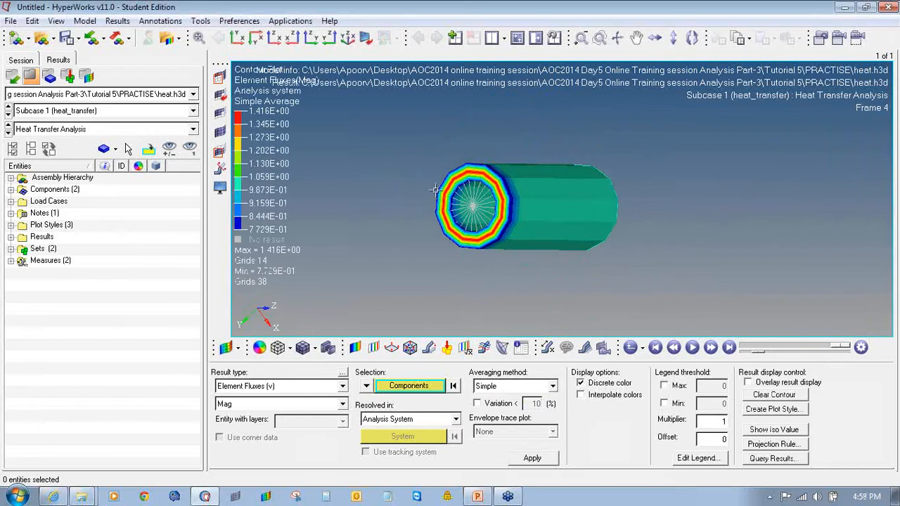
# Check both subcases, contour the Element Temperature Gradients magnitude for Subcase 1 (heat_transfer) and select Grid Temperatures as result type.
pyautogui.click(261, 388)
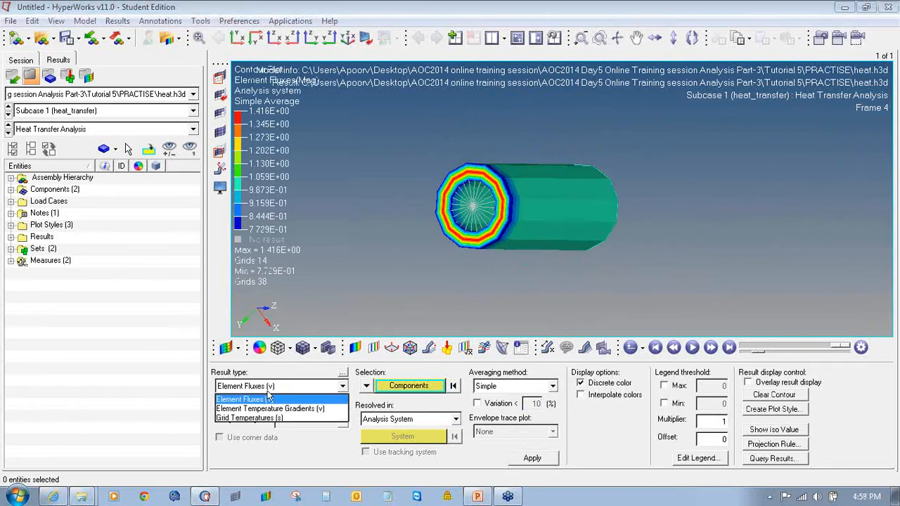
pyautogui.click(8, 116)
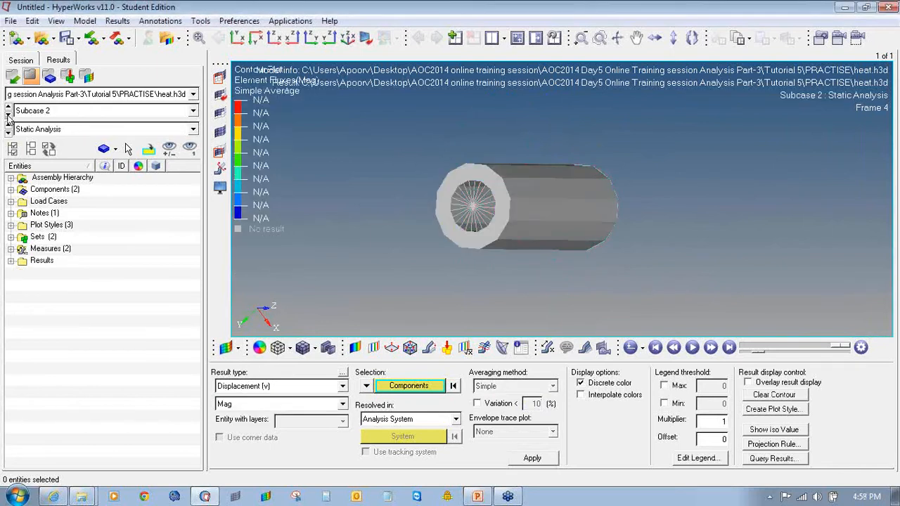
pyautogui.click(8, 116)
pyautogui.click(8, 116)
pyautogui.click(8, 116)
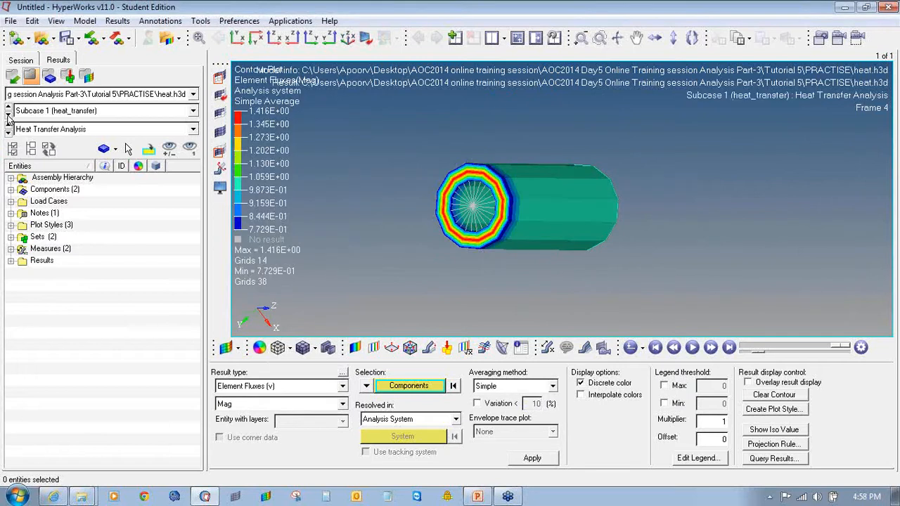
pyautogui.click(302, 387)
pyautogui.click(291, 411)
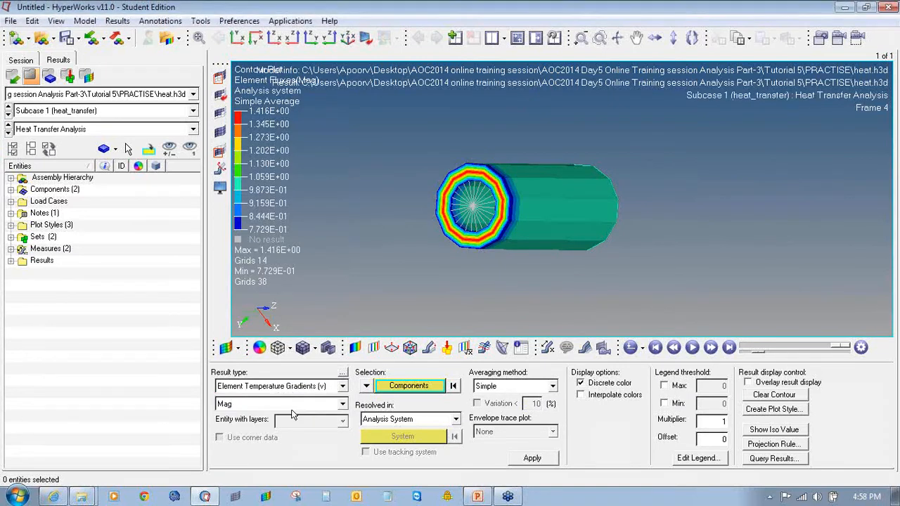
pyautogui.click(527, 460)
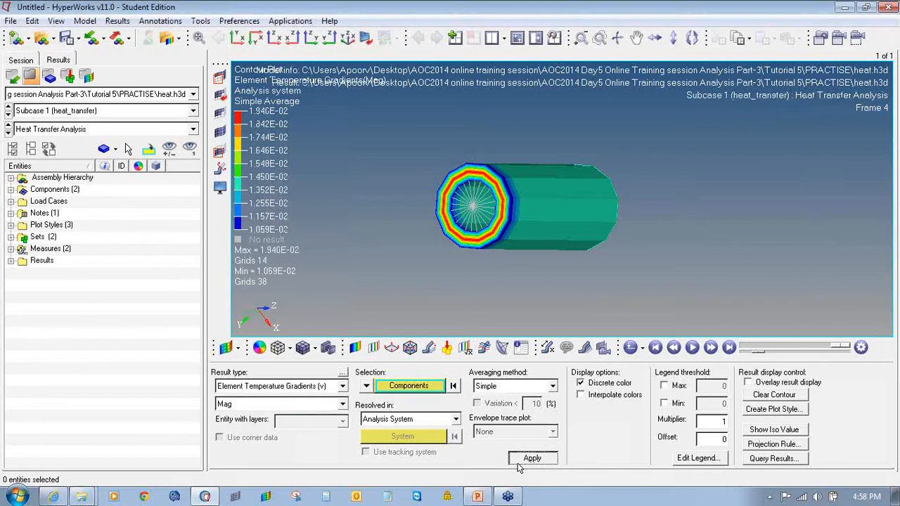
pyautogui.click(313, 393)
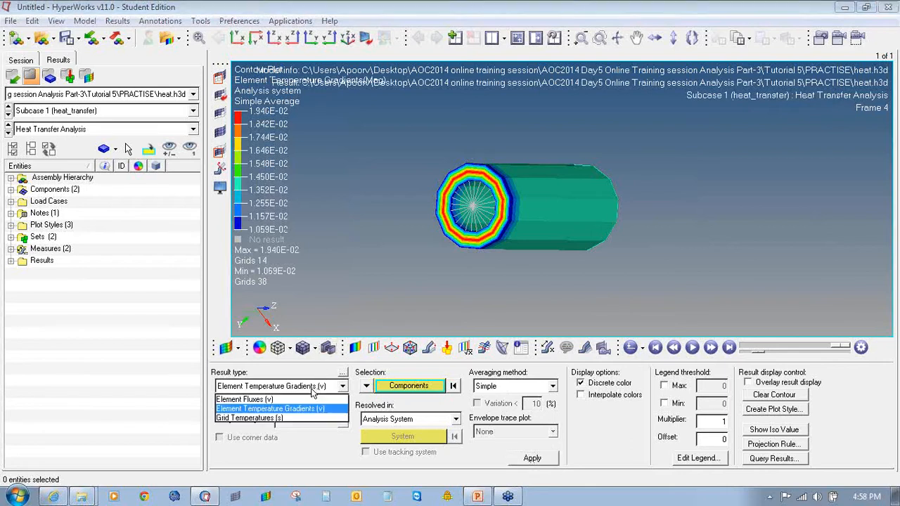
pyautogui.click(299, 418)
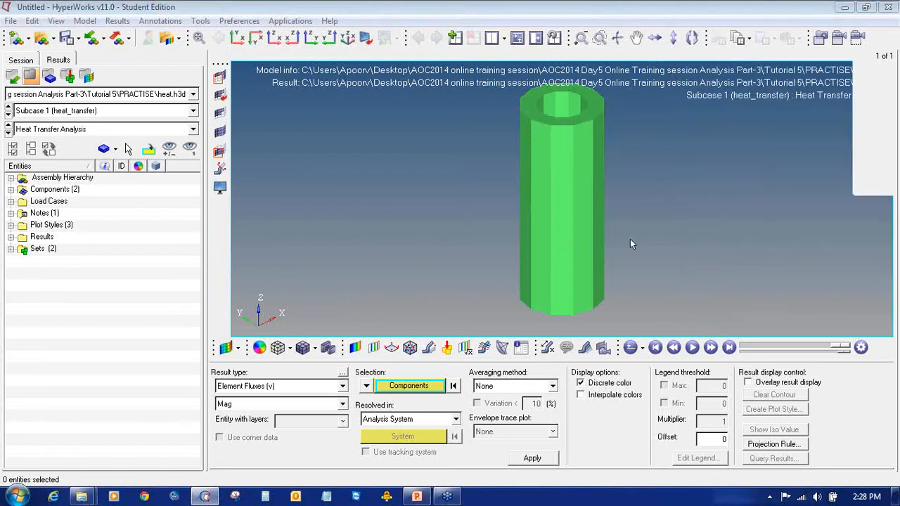
# Contour the Element Fluxes magnitude without averaging, and the Element Temperature Gradients magnitude with Simple averaging.
pyautogui.click(518, 459)
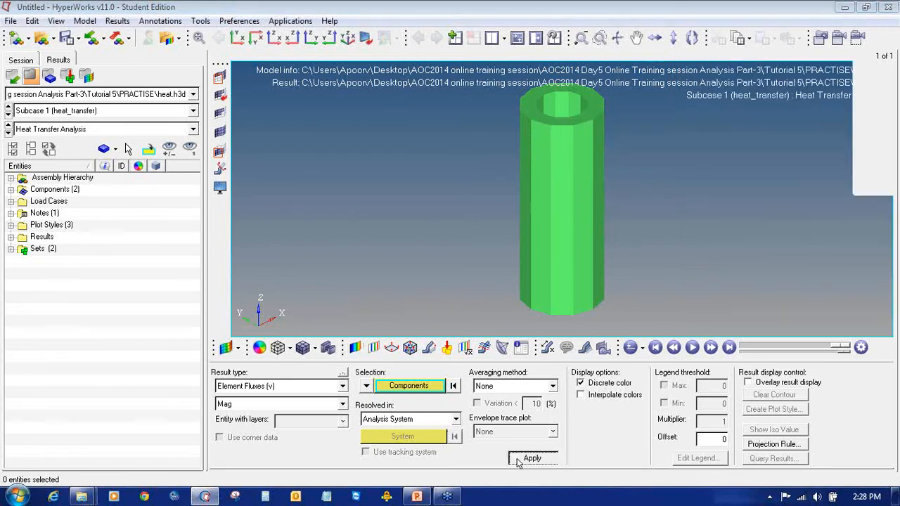
pyautogui.click(306, 388)
pyautogui.click(298, 406)
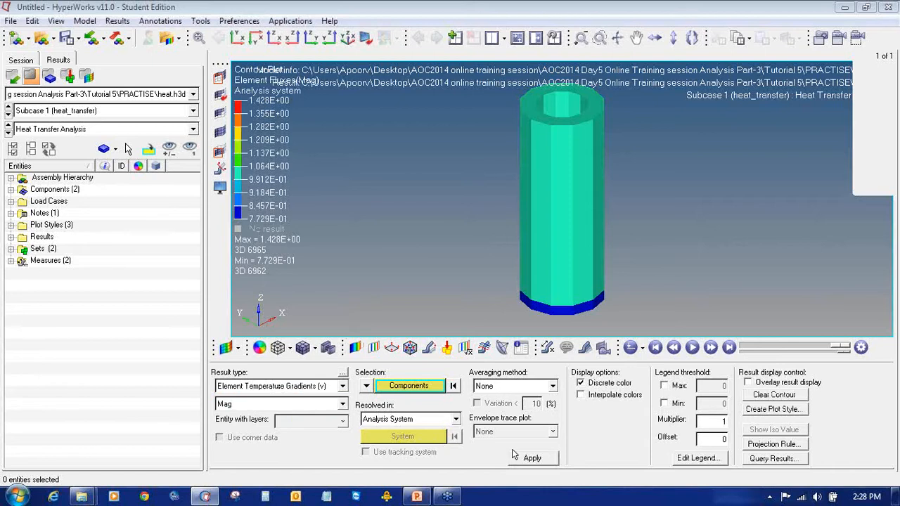
pyautogui.click(553, 386)
pyautogui.click(495, 404)
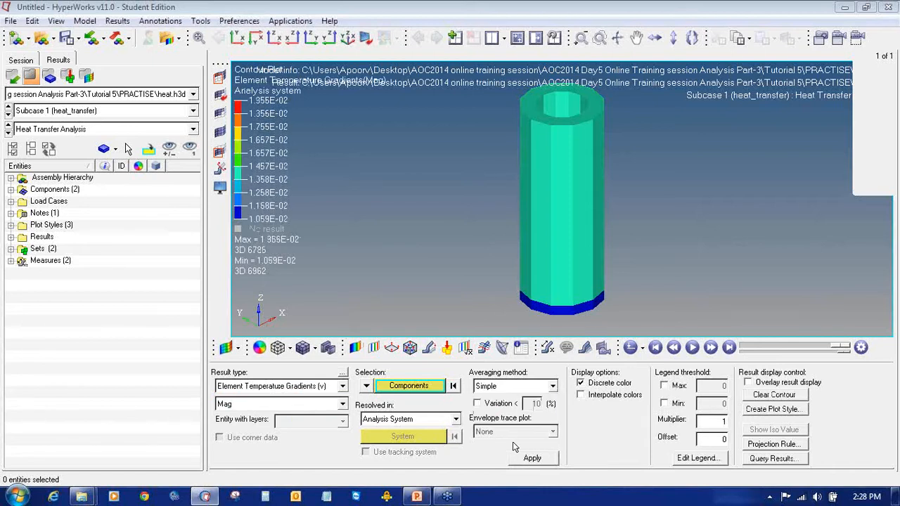
pyautogui.click(521, 458)
# Contour the Grid Temperatures for the heat_transfer subcase on the pipe.
pyautogui.click(325, 386)
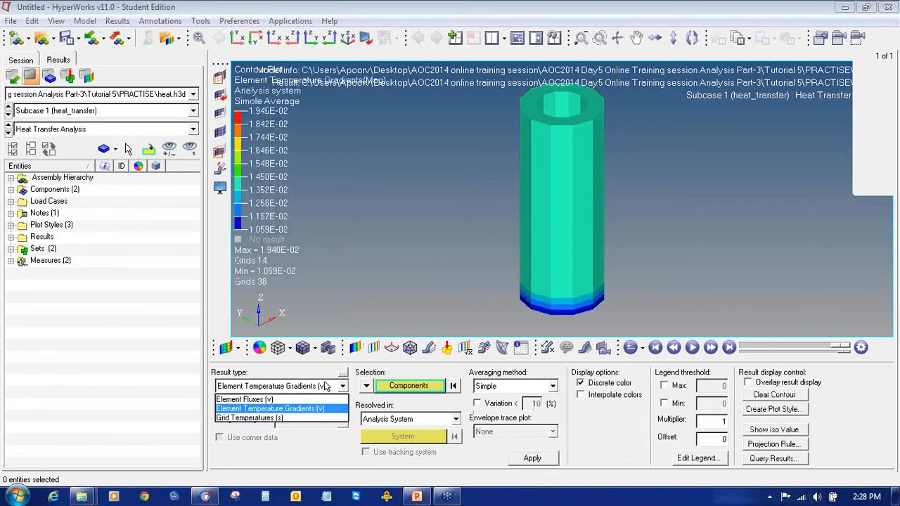
pyautogui.click(308, 418)
pyautogui.click(524, 463)
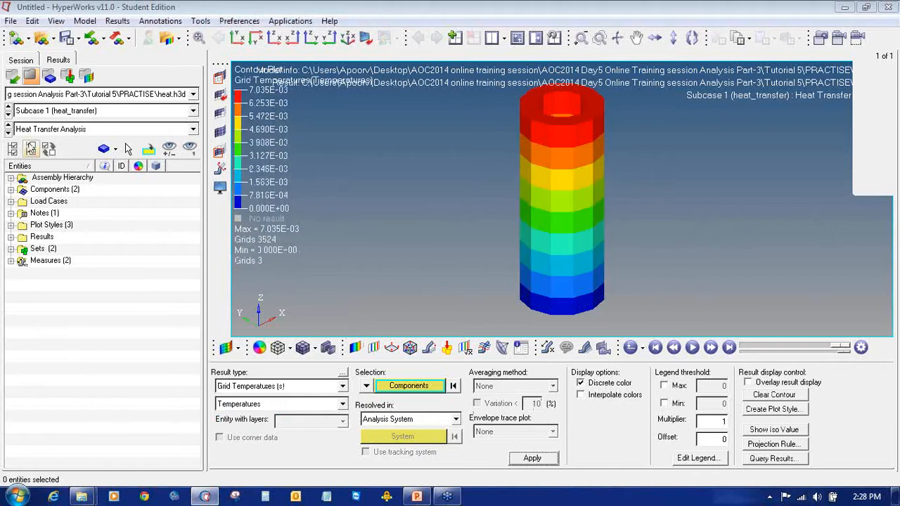
# Switch the results to Subcase 2 and contour the Displacement magnitude.
pyautogui.click(40, 111)
pyautogui.click(59, 133)
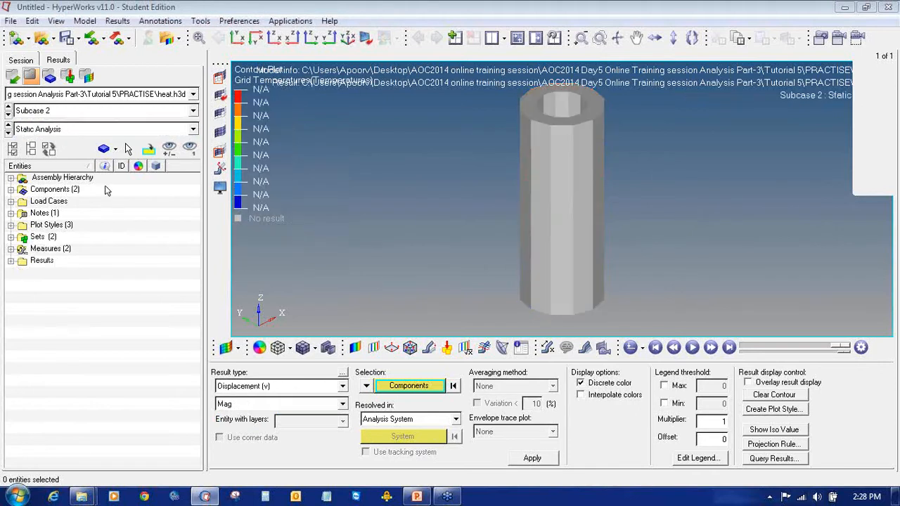
pyautogui.click(290, 394)
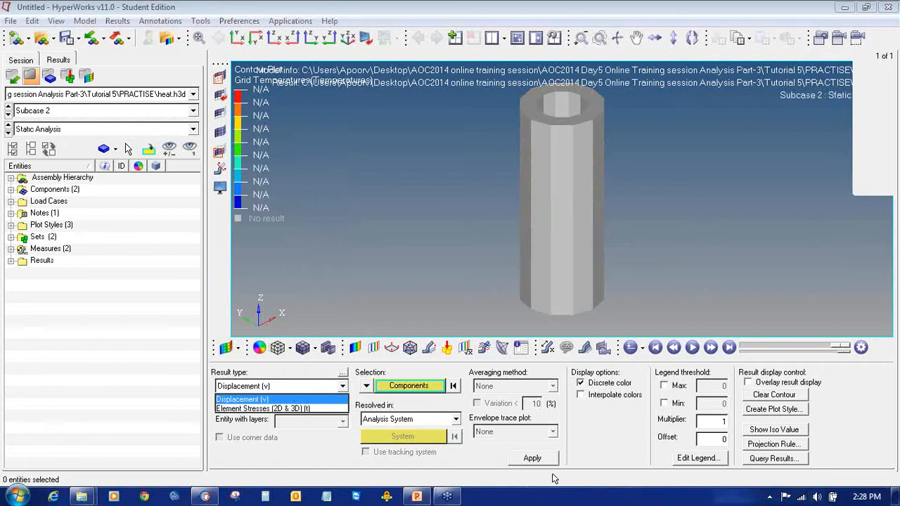
pyautogui.click(539, 461)
# Contour the vonMises Element Stresses (2D & 3D) for Subcase 2 with Simple averaging.
pyautogui.click(267, 386)
pyautogui.click(275, 408)
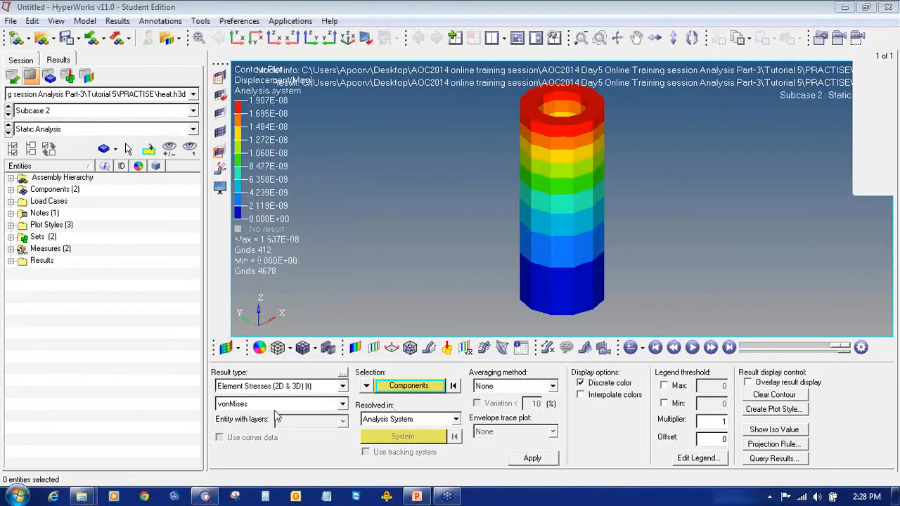
pyautogui.click(515, 386)
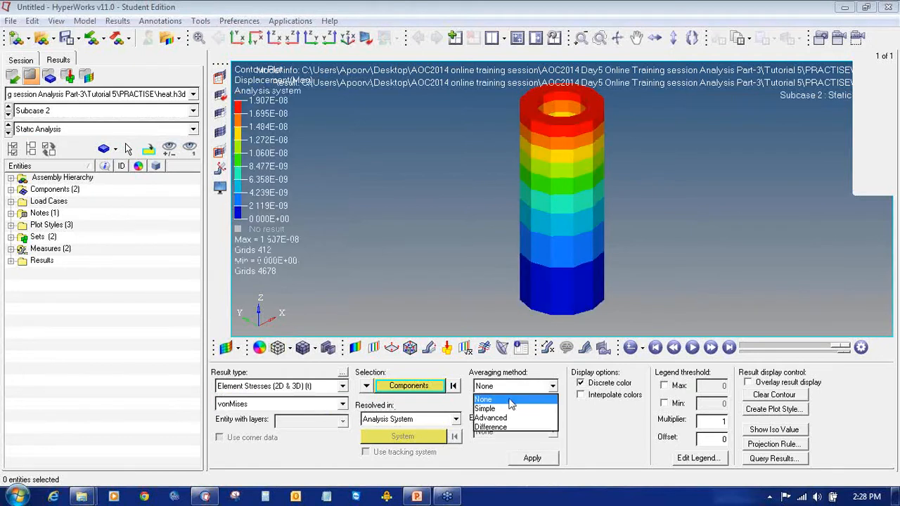
pyautogui.click(511, 406)
pyautogui.click(530, 459)
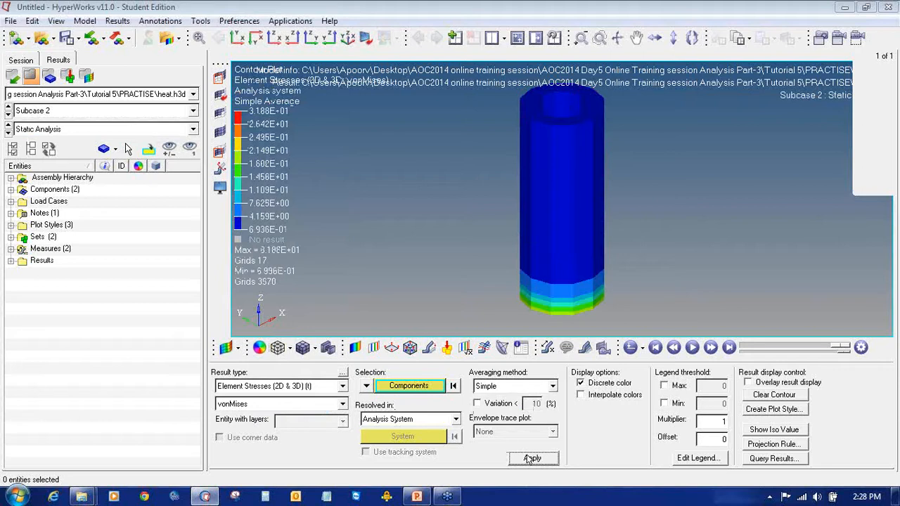
# Start the animation and contour the Displacement magnitude of Subcase 2 again.
pyautogui.click(691, 347)
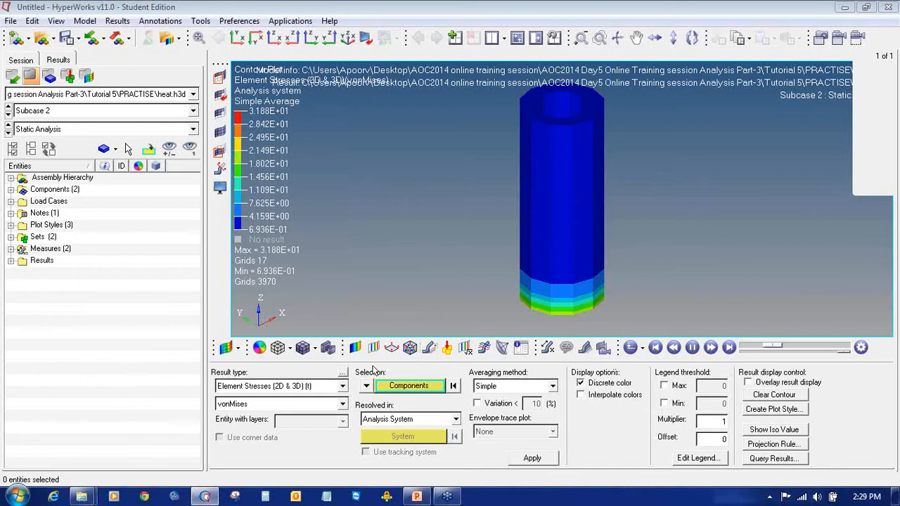
pyautogui.click(282, 386)
pyautogui.click(284, 400)
pyautogui.click(532, 458)
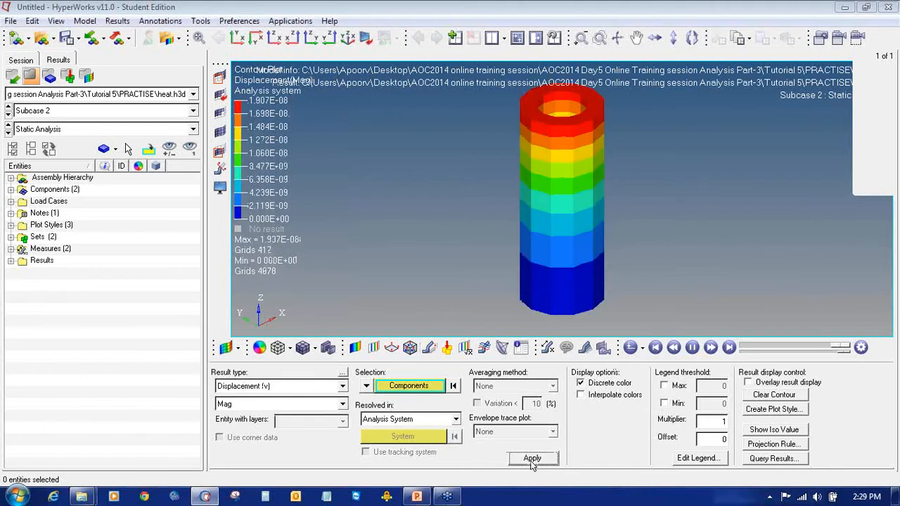
# Set the deformed shape's uniform displacement scale factor to 9999999.
pyautogui.click(391, 347)
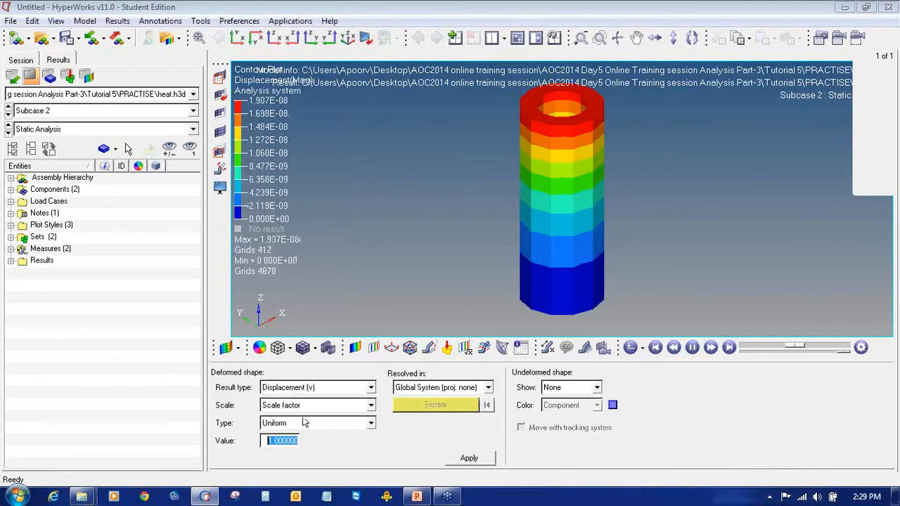
pyautogui.doubleClick(299, 439)
pyautogui.write('9999999')
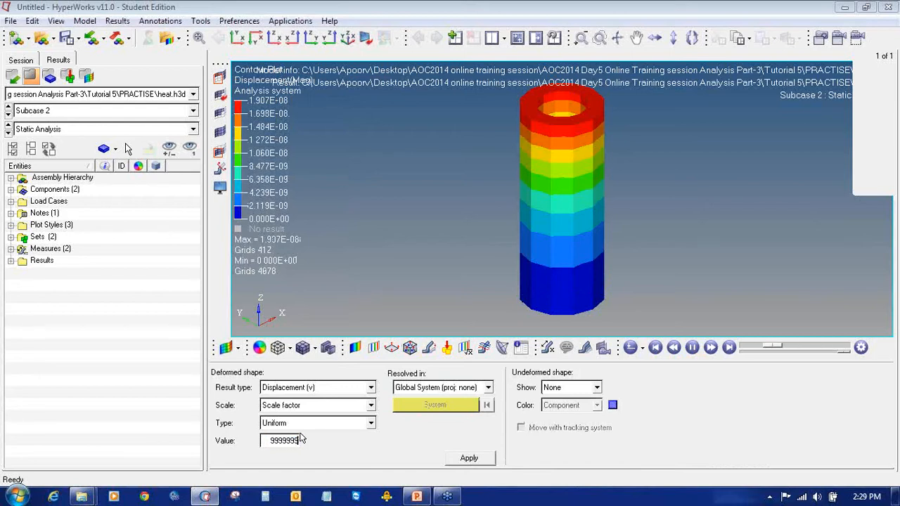
pyautogui.press('Return')
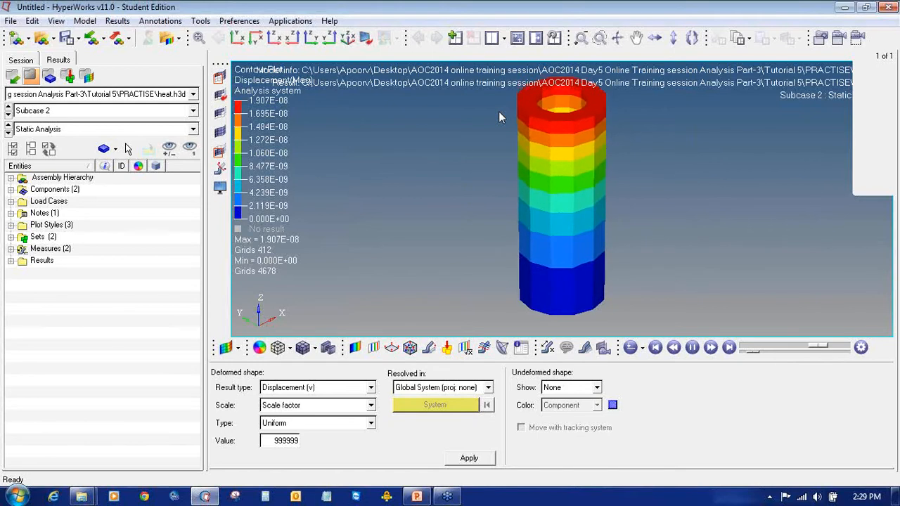
# Discard the loaded results model and return the page to a single-window layout.
pyautogui.click(14, 37)
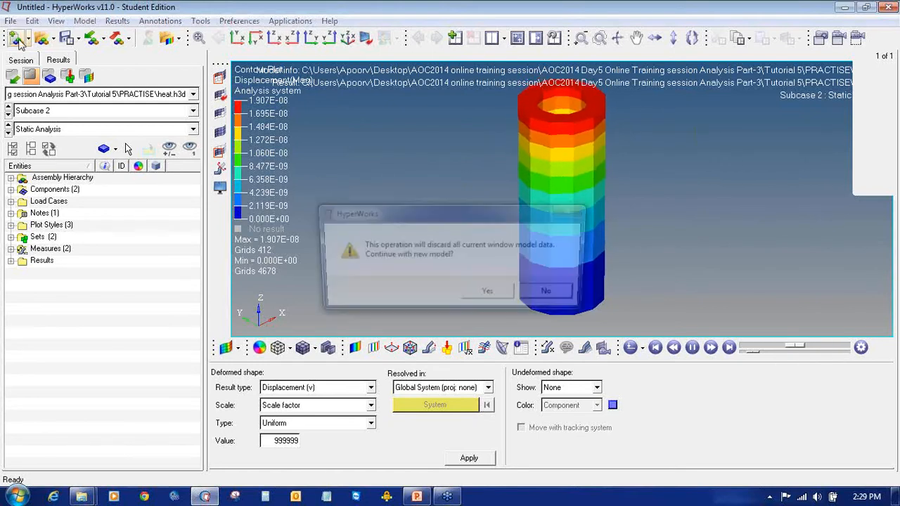
pyautogui.click(485, 294)
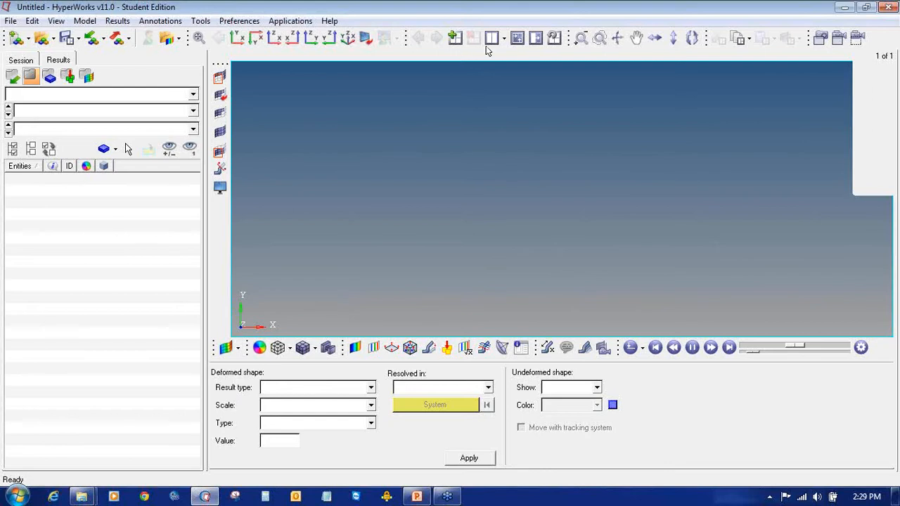
pyautogui.click(496, 38)
pyautogui.click(508, 60)
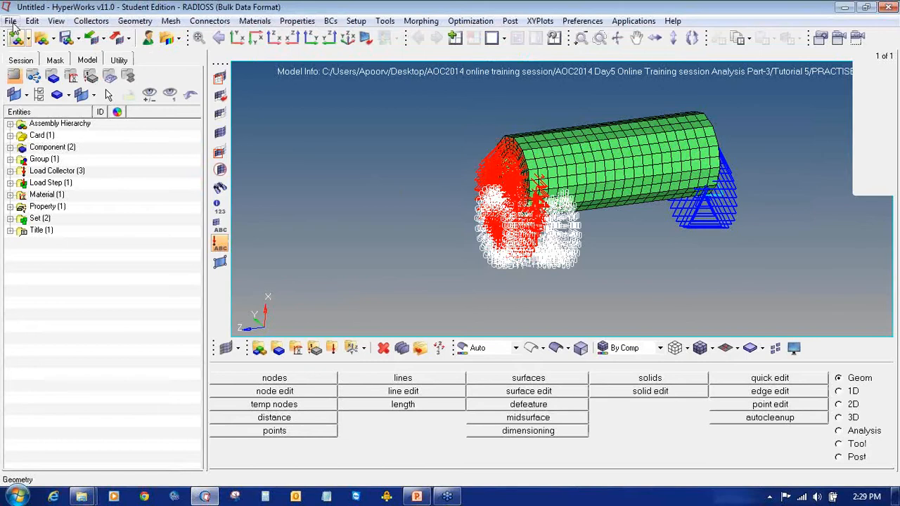
# Start a new session, discarding the current pipe model.
pyautogui.click(12, 21)
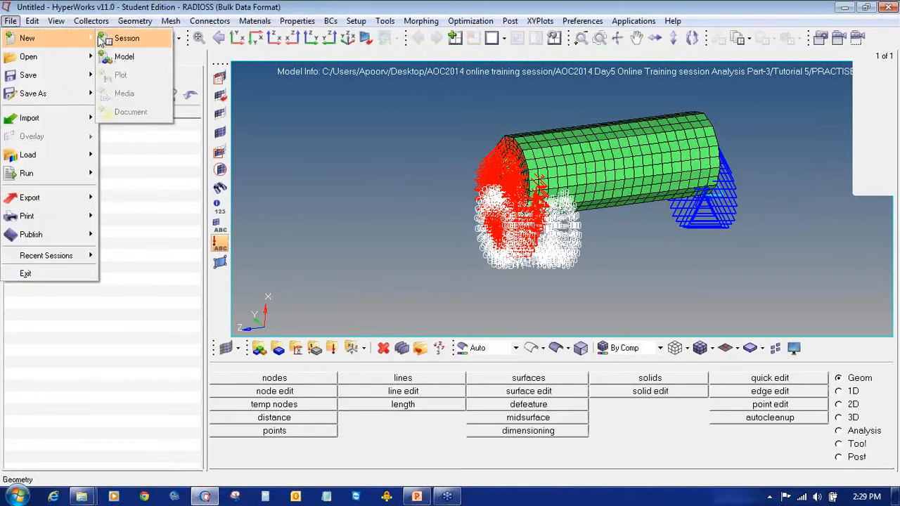
pyautogui.click(102, 40)
pyautogui.click(469, 293)
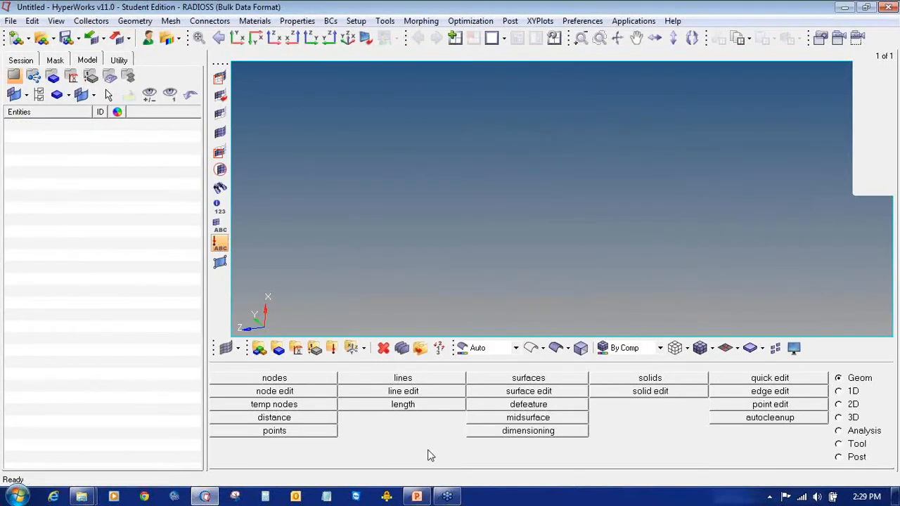
# Switch to PowerPoint and view the RD-1110 Setting up a Modal Analysis slide as a slide show.
pyautogui.click(416, 496)
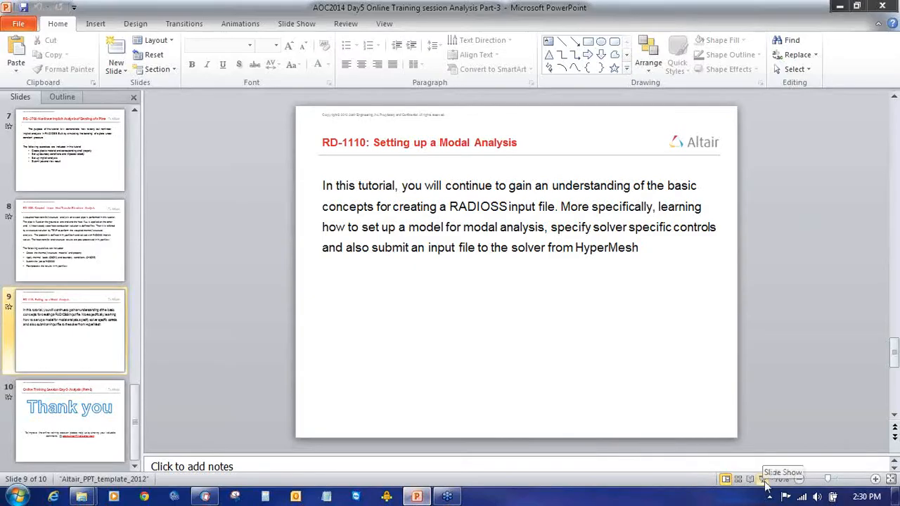
pyautogui.click(763, 480)
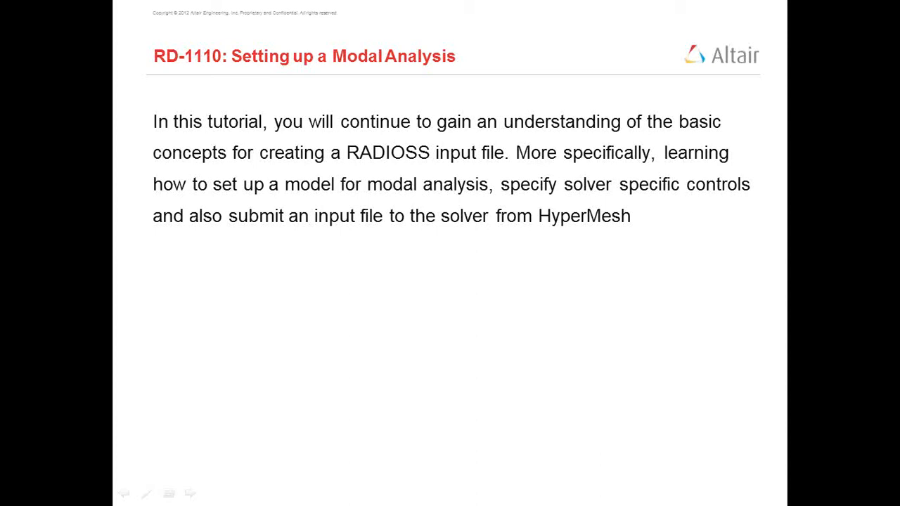
pyautogui.press('Escape')
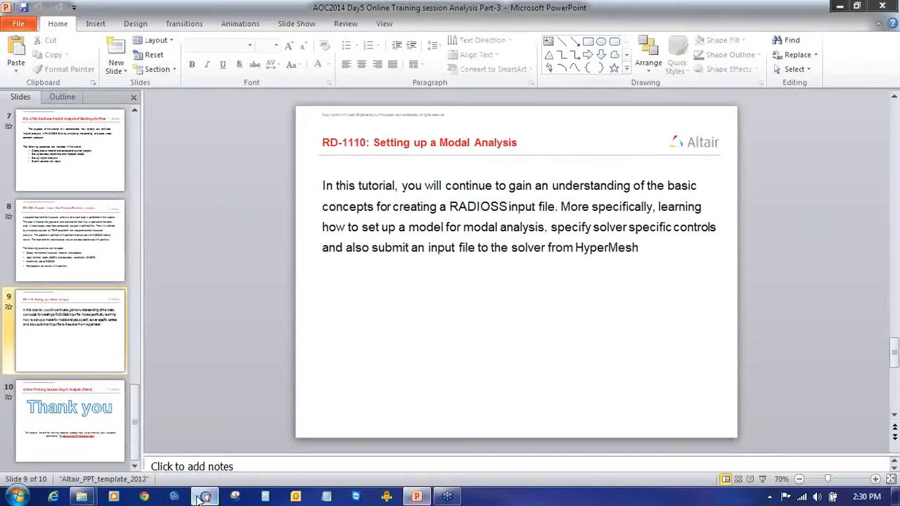
# Switch back to HyperWorks and open the model channel_brkt_modal.hm from the Tutorial 6 folder.
pyautogui.click(204, 496)
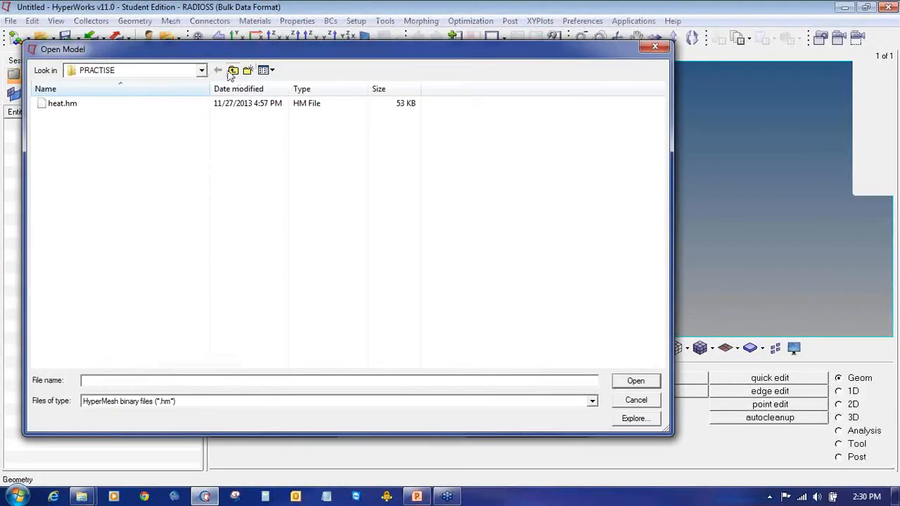
pyautogui.click(231, 70)
pyautogui.click(231, 70)
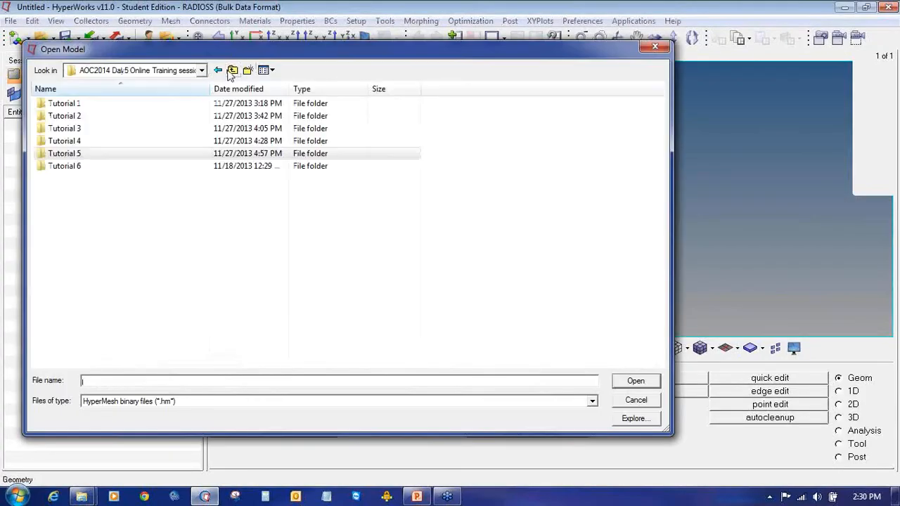
pyautogui.doubleClick(120, 167)
pyautogui.click(113, 107)
pyautogui.doubleClick(114, 111)
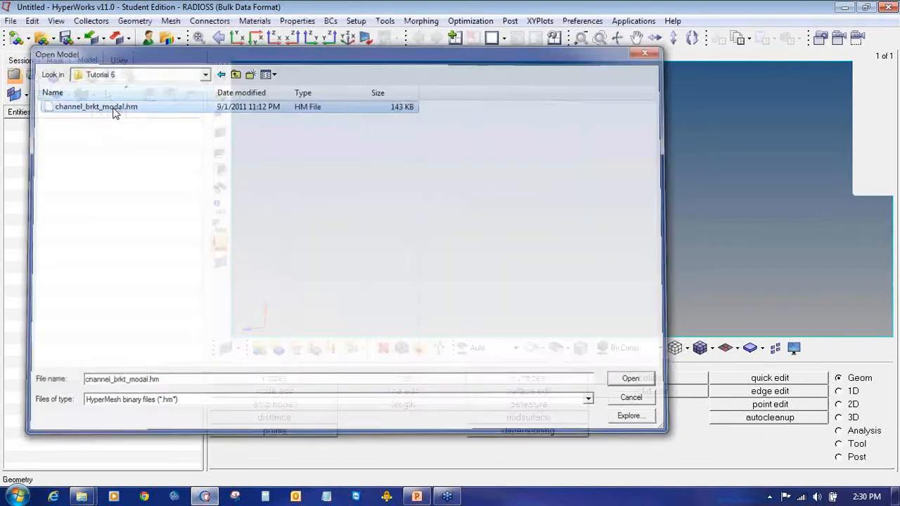
# Examine the MAT1 card values of the aluminum and steel materials.
pyautogui.keyDown('ctrl'); pyautogui.moveTo(438, 232); pyautogui.dragTo(428, 202); pyautogui.keyUp('ctrl')
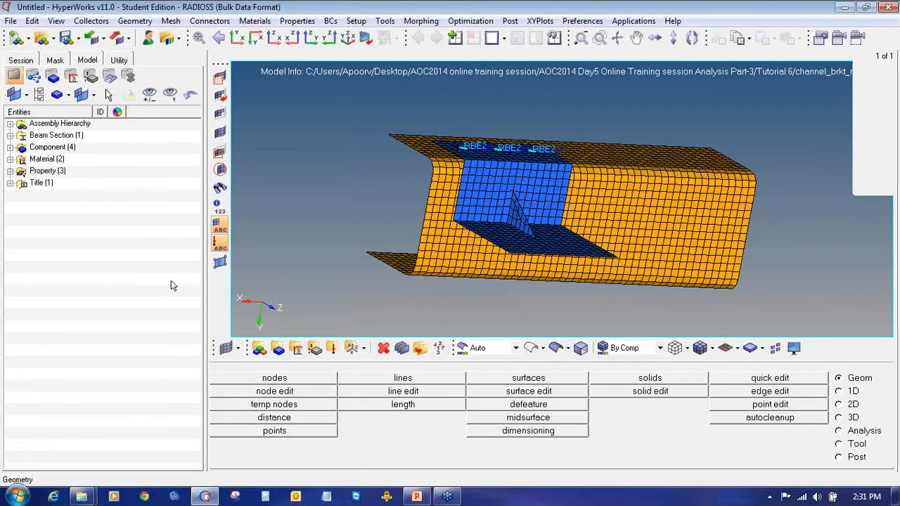
pyautogui.click(10, 159)
pyautogui.click(48, 182)
pyautogui.rightClick(48, 182)
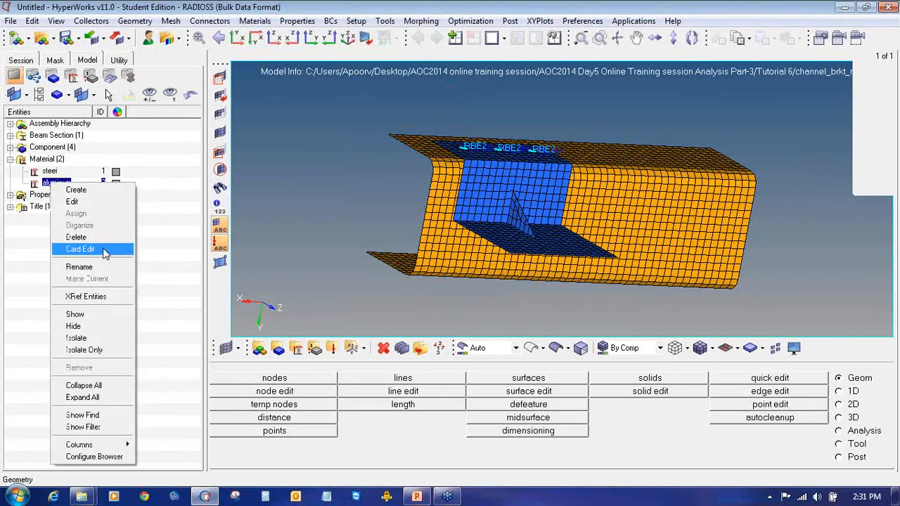
pyautogui.click(91, 249)
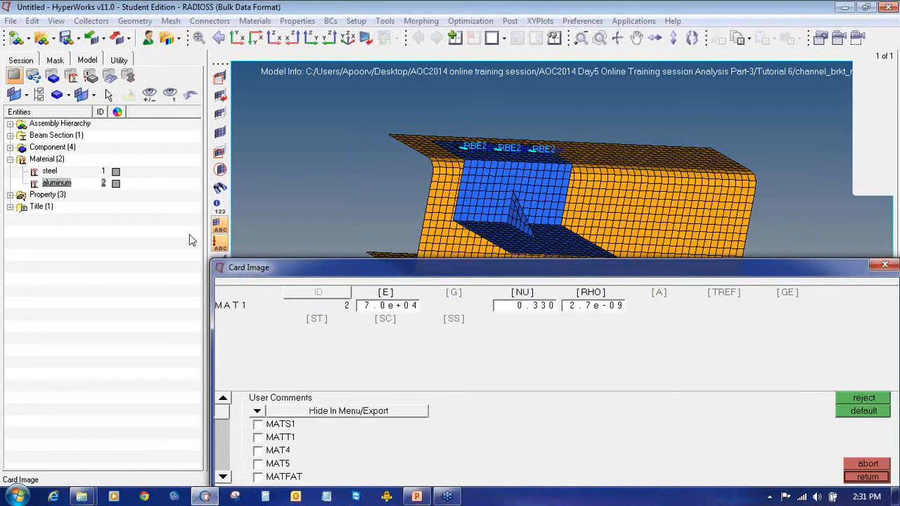
pyautogui.click(865, 477)
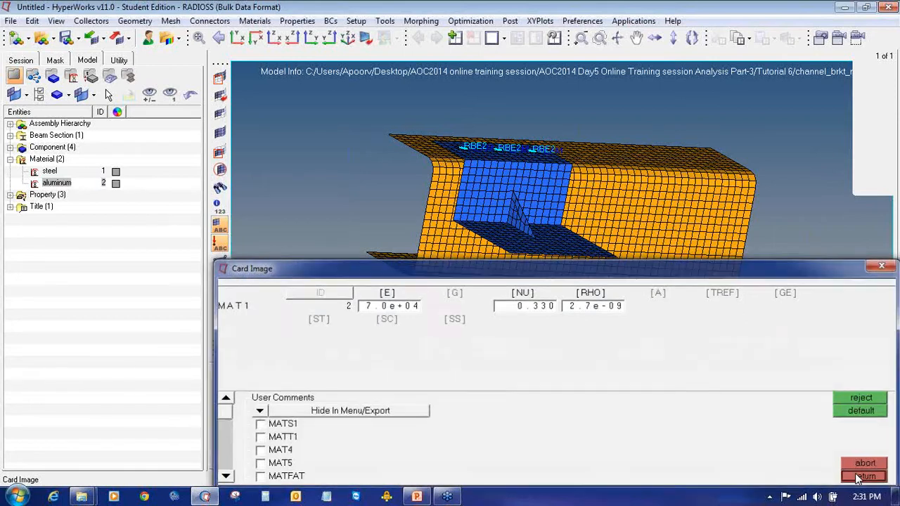
pyautogui.rightClick(48, 172)
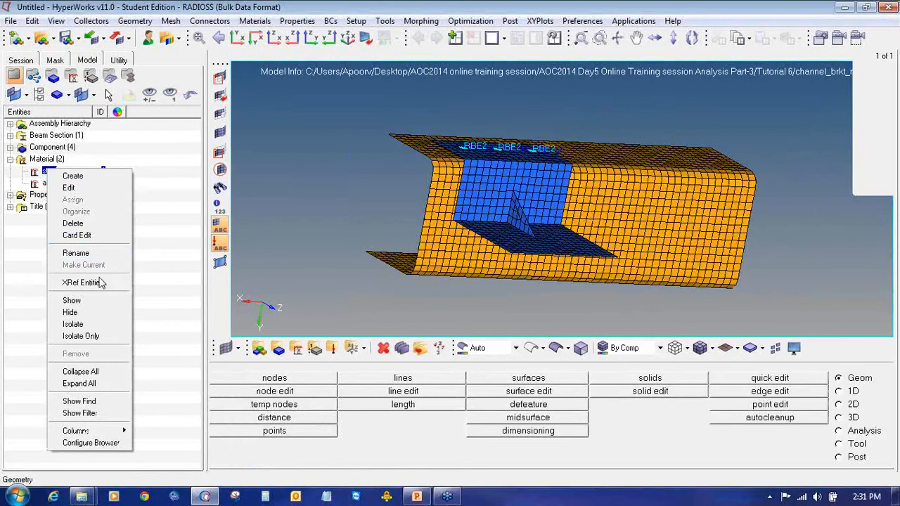
pyautogui.click(2, 273)
pyautogui.rightClick(48, 172)
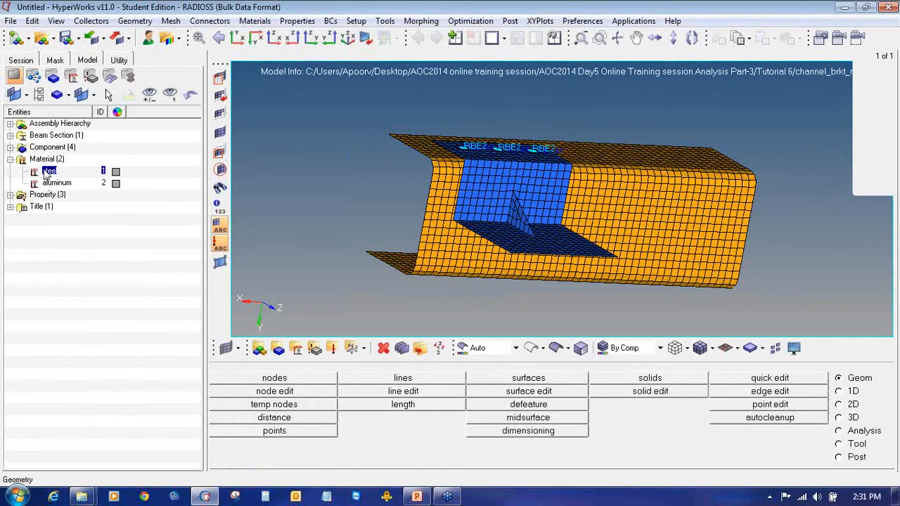
pyautogui.click(120, 235)
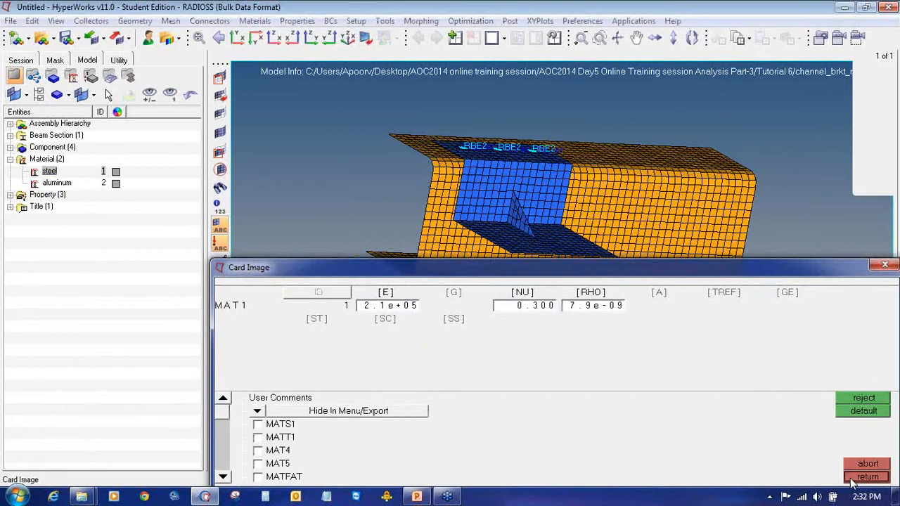
pyautogui.click(865, 477)
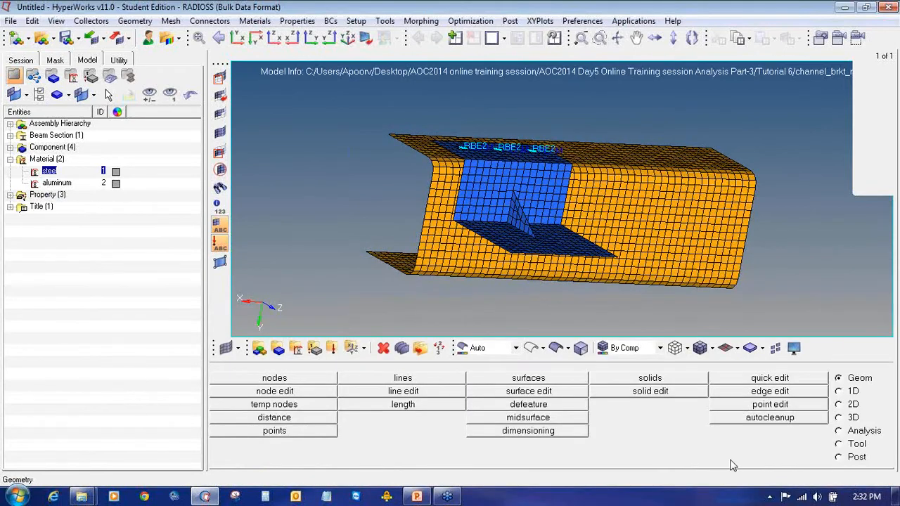
# Create a load collector named modal with the EIGRL card image and set its ND value to 10.
pyautogui.click(332, 348)
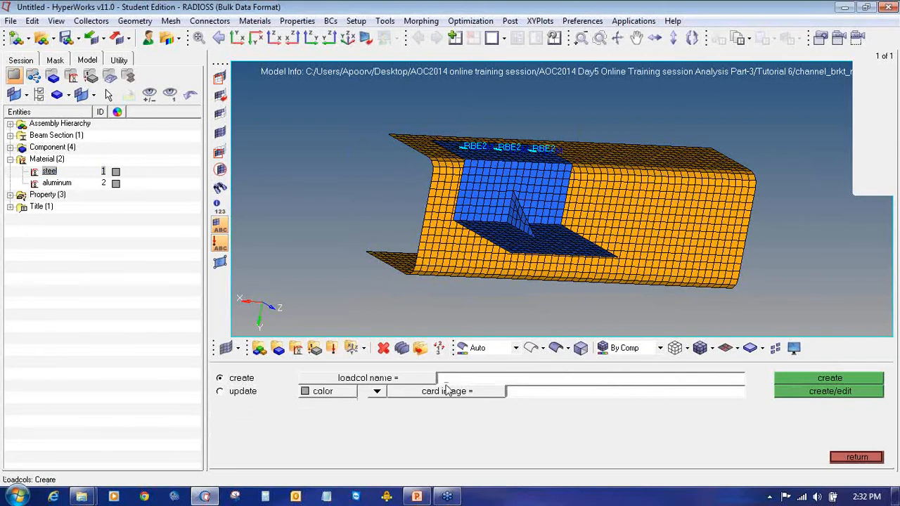
pyautogui.write('modal')
pyautogui.click(452, 399)
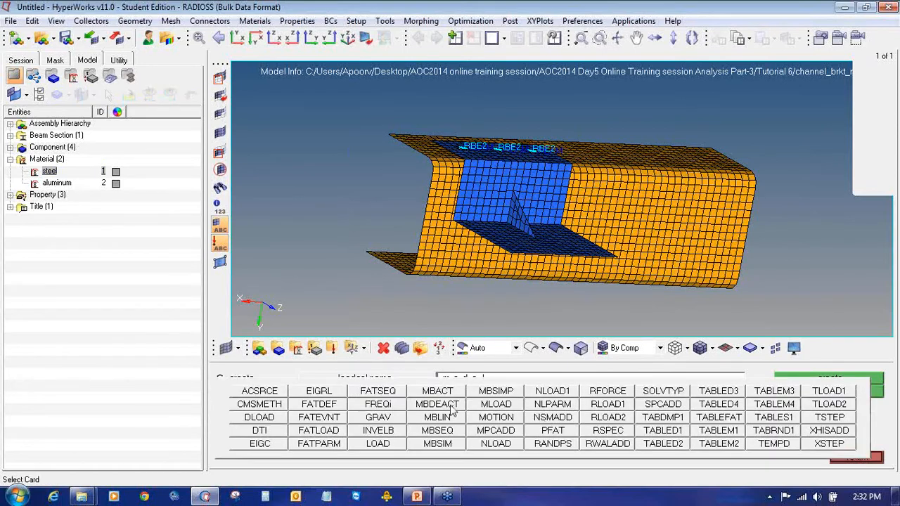
pyautogui.click(339, 397)
pyautogui.click(792, 391)
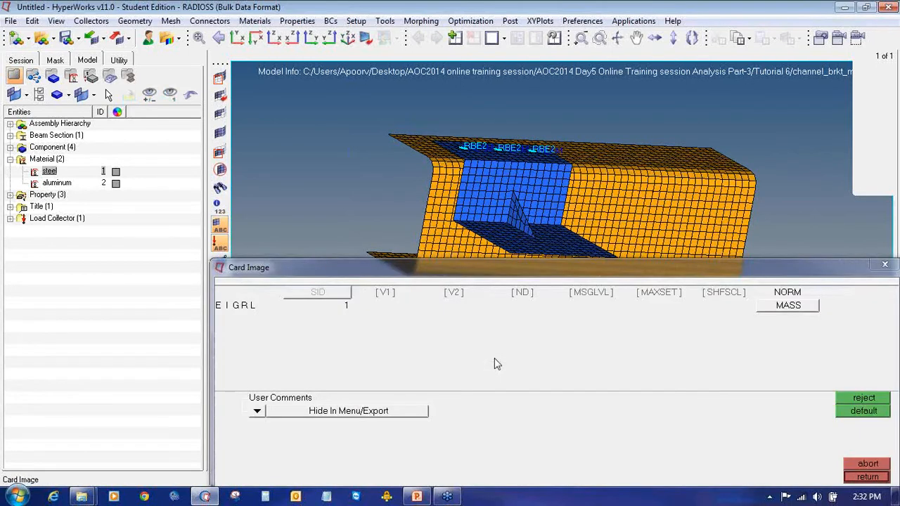
pyautogui.click(530, 294)
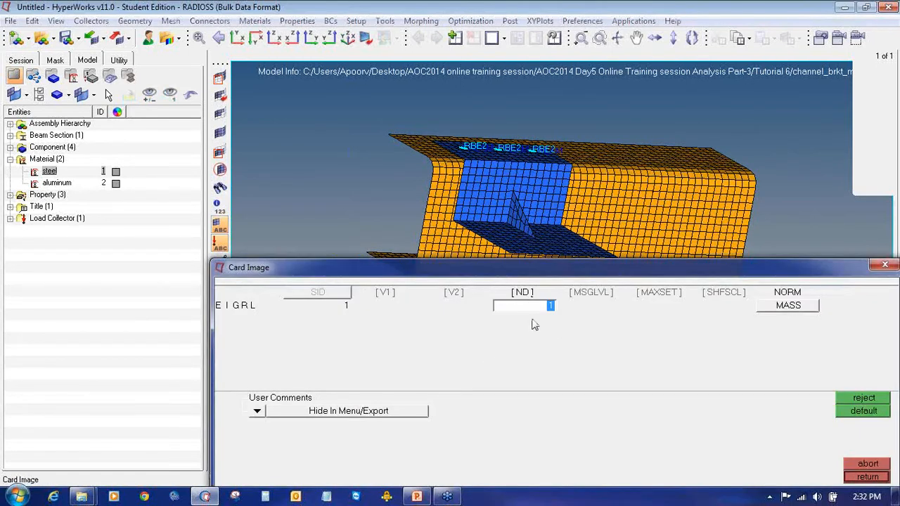
pyautogui.write('10')
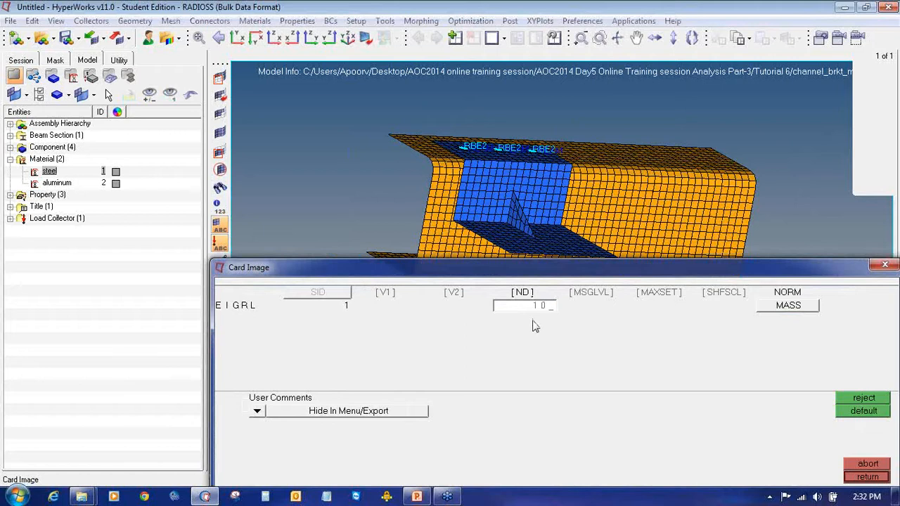
pyautogui.click(865, 478)
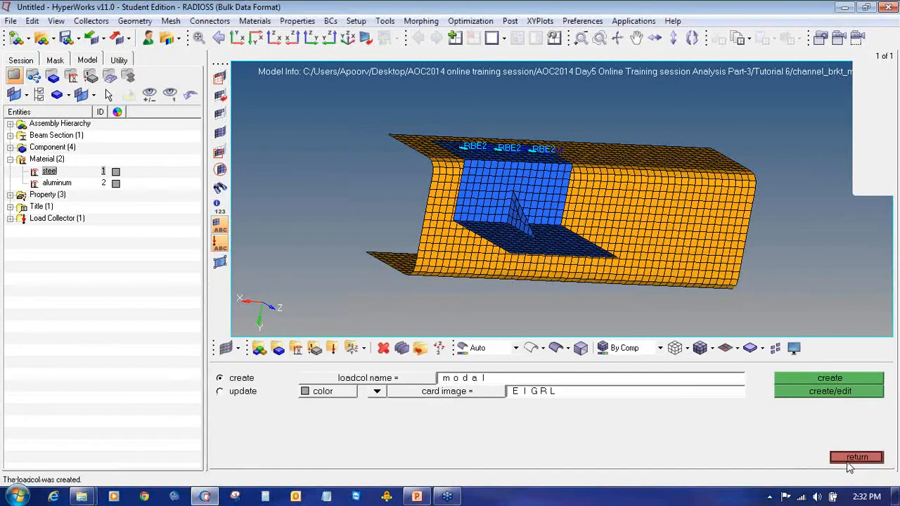
# Create a second load collector named SPC with its own colour and no card image.
pyautogui.click(532, 380)
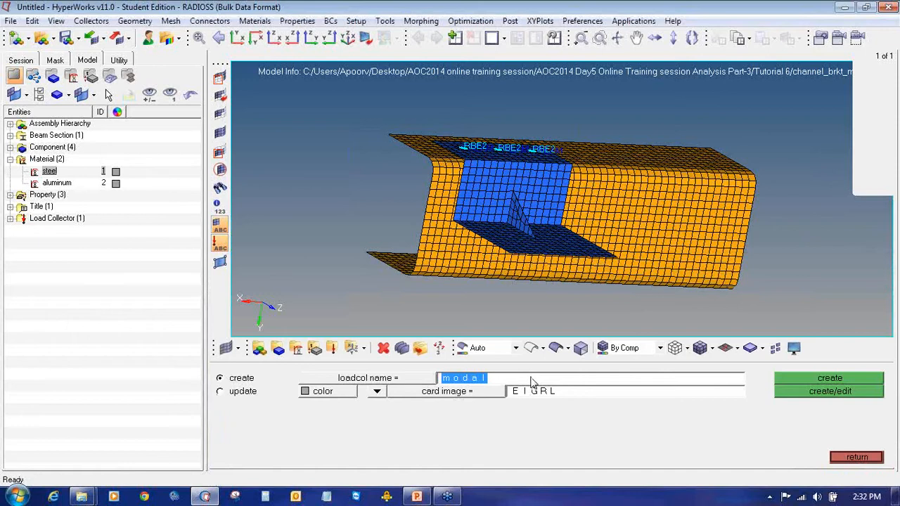
pyautogui.write('cc_')
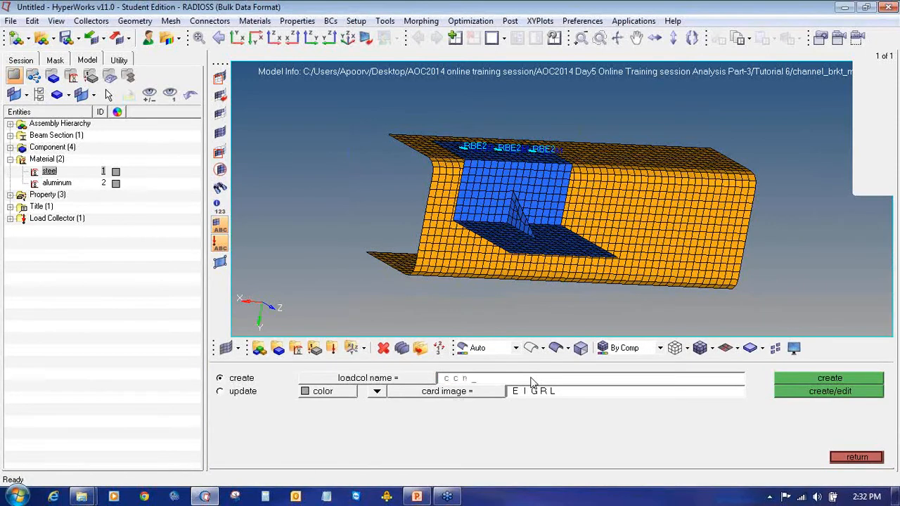
pyautogui.press('BackSpace')
pyautogui.press('BackSpace')
pyautogui.press('BackSpace')
pyautogui.write('SPC_')
pyautogui.press('Return')
pyautogui.click(331, 391)
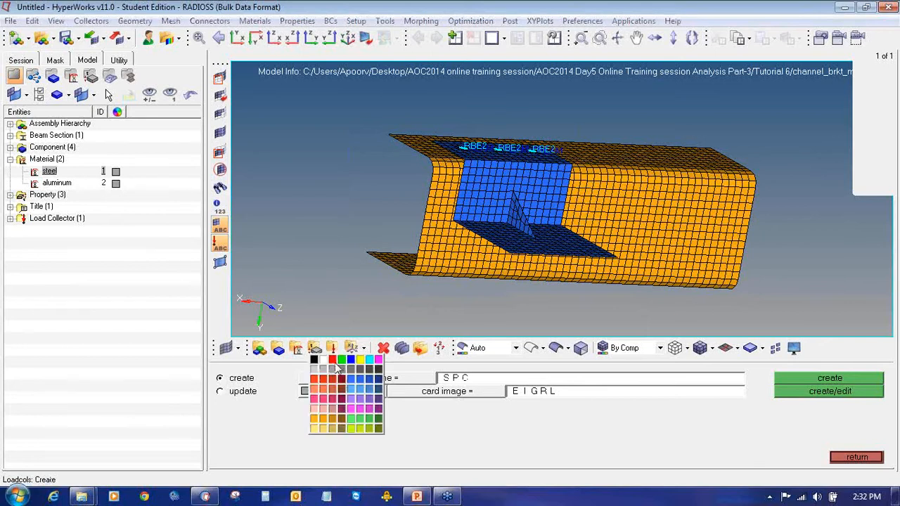
pyautogui.click(340, 369)
pyautogui.click(377, 391)
pyautogui.click(365, 402)
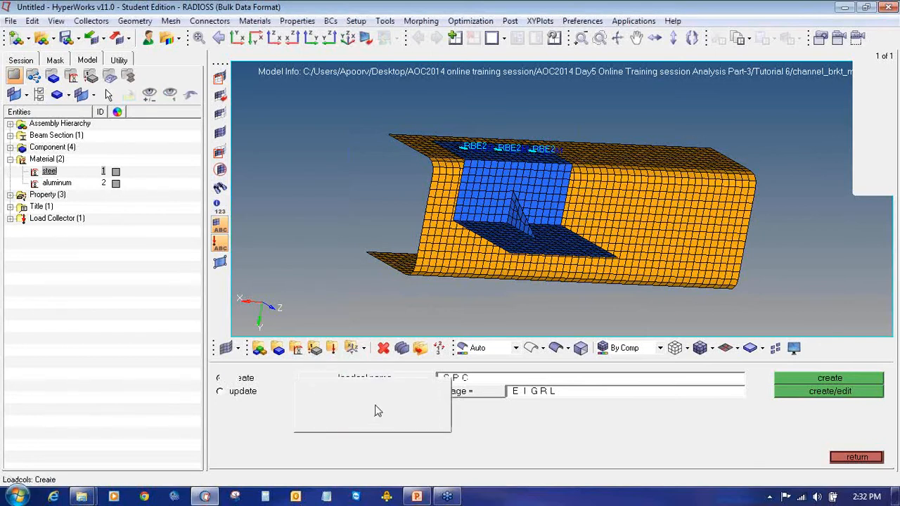
pyautogui.click(791, 383)
pyautogui.click(863, 458)
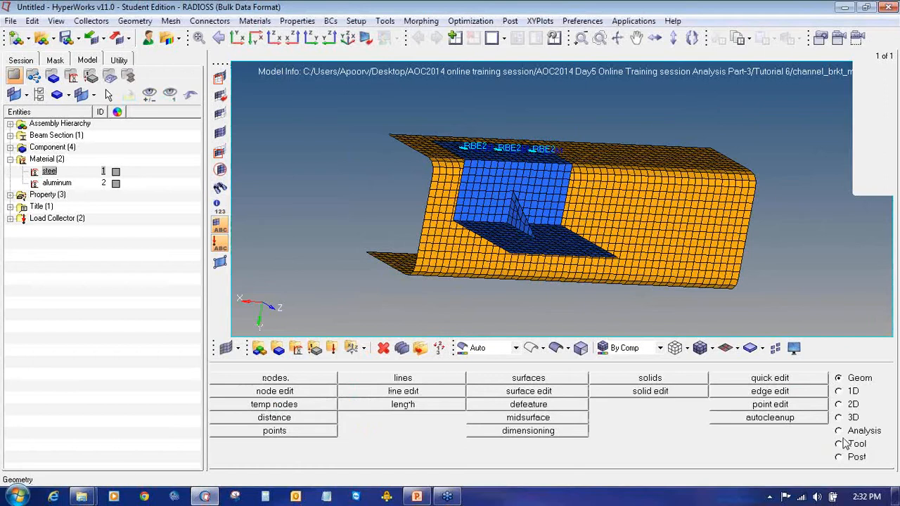
# Create SPC constraints on the lines bordering the channel's side flange, with dof1 to dof6 fixed at 0.000.
pyautogui.click(838, 431)
pyautogui.click(394, 391)
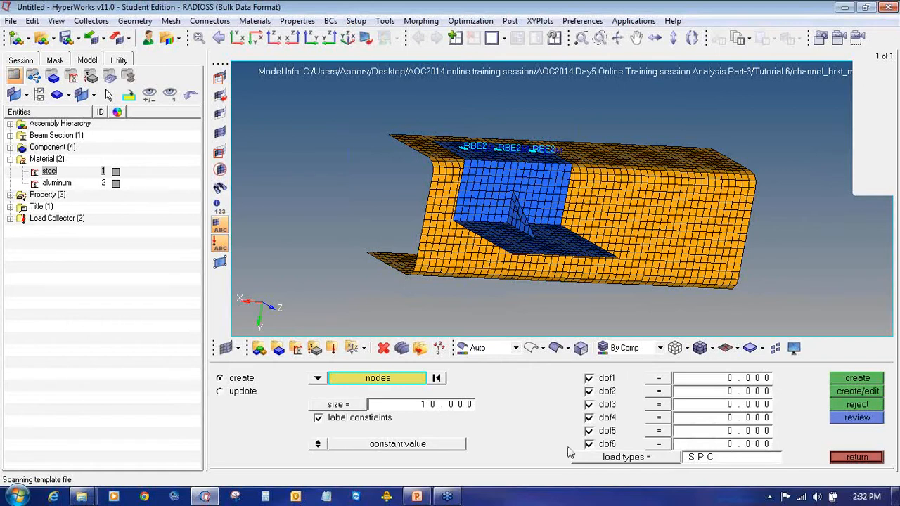
pyautogui.click(346, 39)
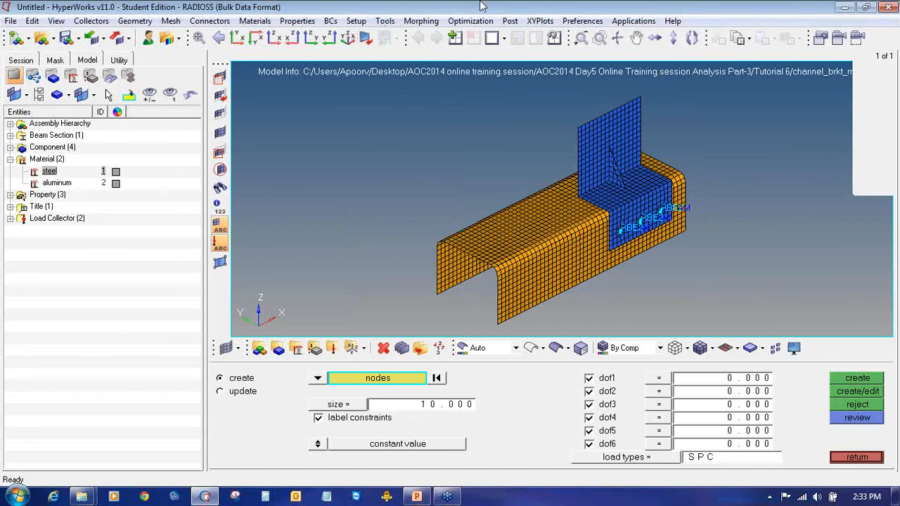
pyautogui.keyDown('ctrl'); pyautogui.moveTo(550, 215); pyautogui.dragTo(612, 243); pyautogui.keyUp('ctrl')
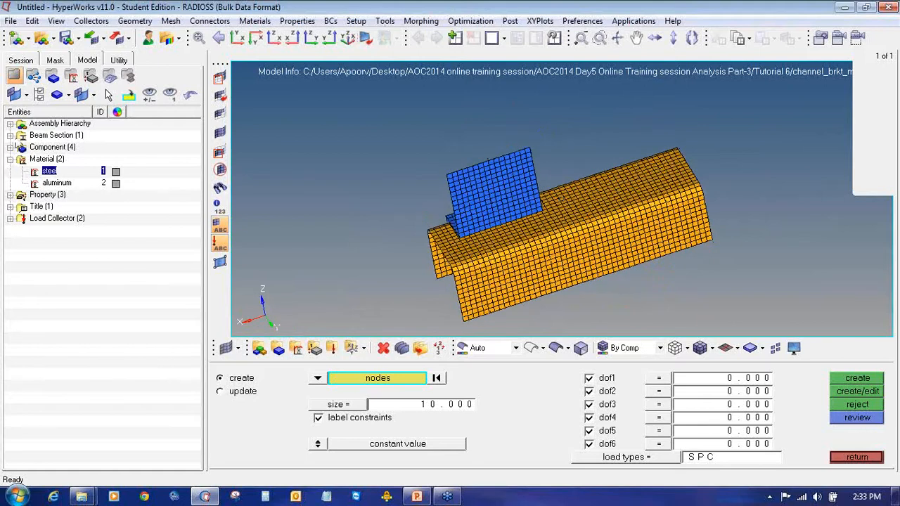
pyautogui.click(10, 147)
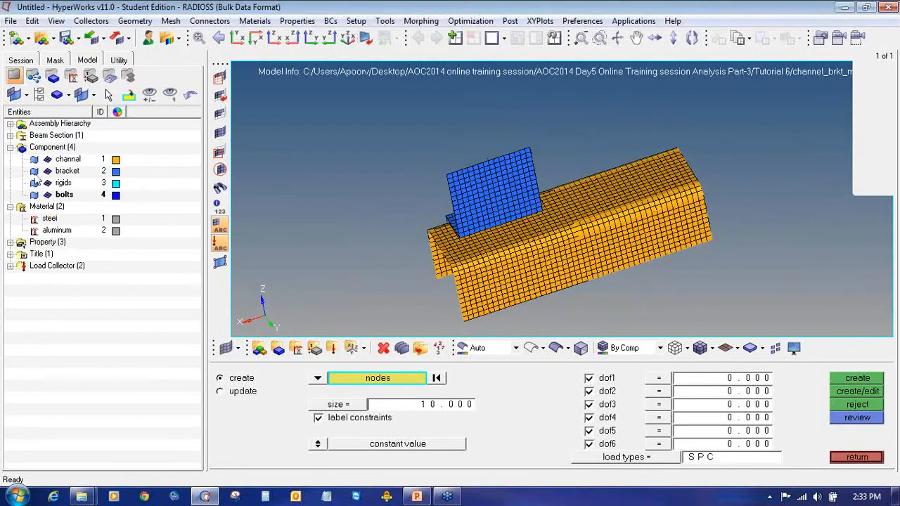
pyautogui.keyDown('ctrl'); pyautogui.moveTo(515, 220); pyautogui.dragTo(483, 192); pyautogui.keyUp('ctrl')
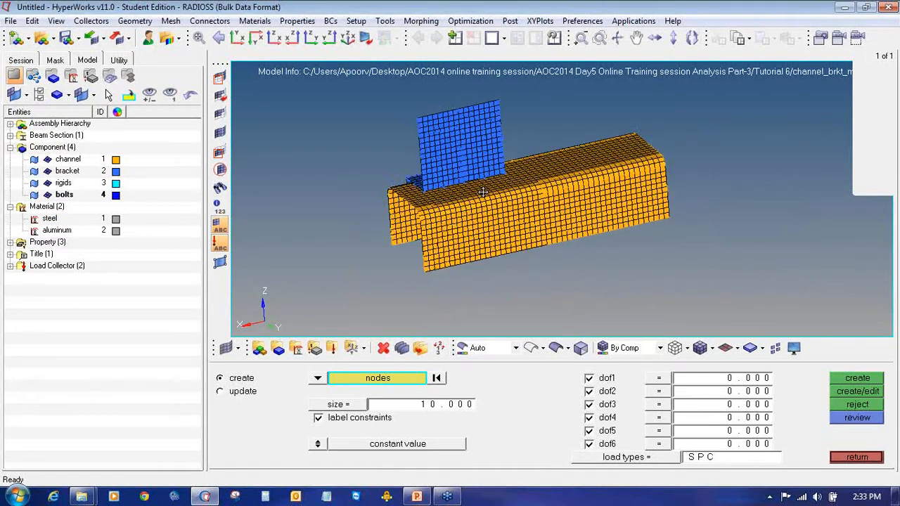
pyautogui.keyDown('ctrl'); pyautogui.scroll(2, 483, 191); pyautogui.keyUp('ctrl')
pyautogui.keyDown('ctrl'); pyautogui.scroll(3, 483, 191); pyautogui.keyUp('ctrl')
pyautogui.keyDown('ctrl'); pyautogui.scroll(-2, 482, 192); pyautogui.keyUp('ctrl')
pyautogui.keyDown('ctrl'); pyautogui.moveTo(484, 192); pyautogui.dragTo(448, 154, button='right'); pyautogui.keyUp('ctrl')
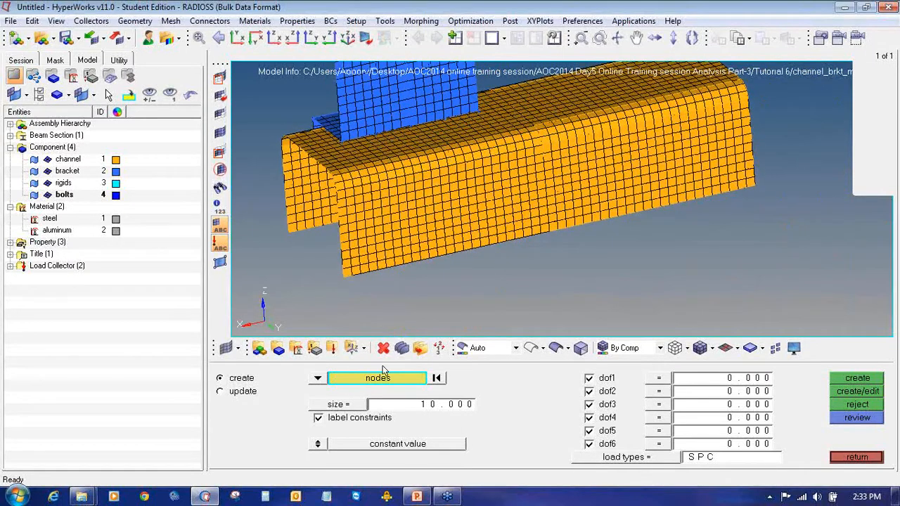
pyautogui.click(318, 379)
pyautogui.click(323, 443)
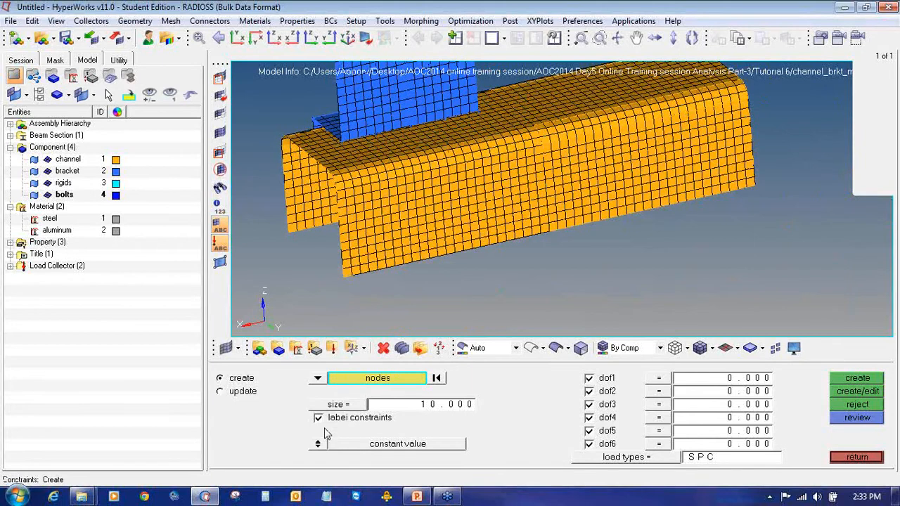
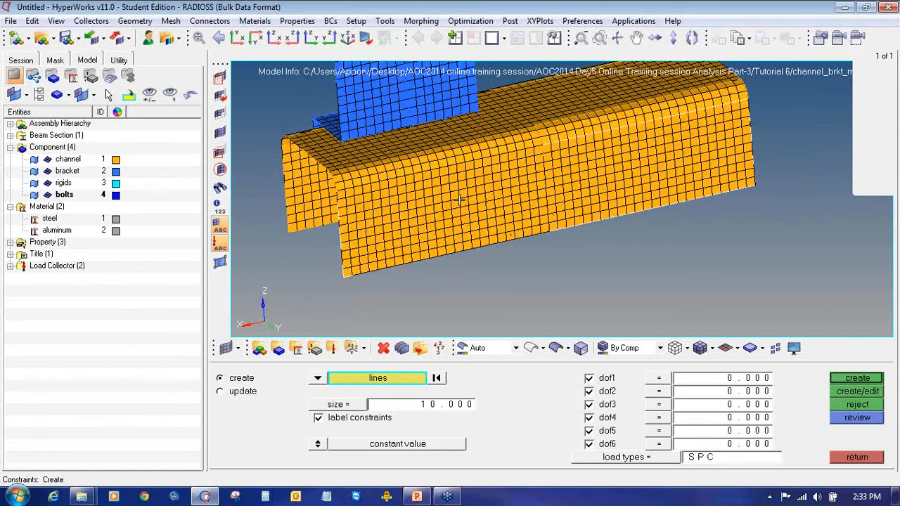
pyautogui.keyDown('ctrl'); pyautogui.moveTo(481, 203); pyautogui.dragTo(502, 209); pyautogui.keyUp('ctrl')
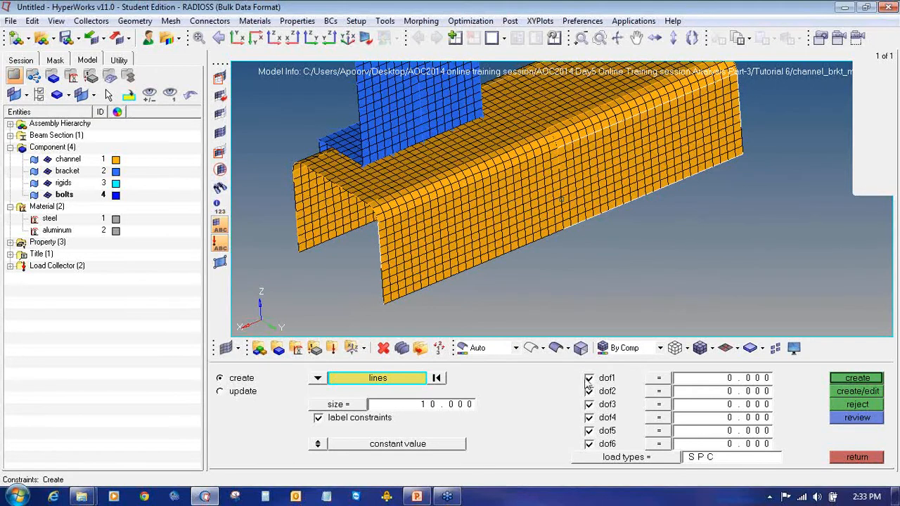
pyautogui.click(853, 381)
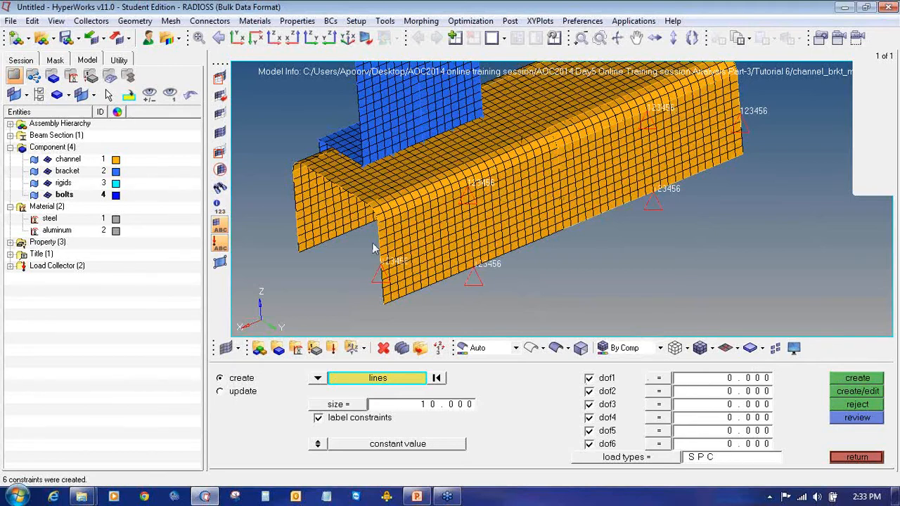
pyautogui.keyDown('ctrl'); pyautogui.moveTo(549, 182); pyautogui.dragTo(548, 182, button='right'); pyautogui.keyUp('ctrl')
pyautogui.click(856, 457)
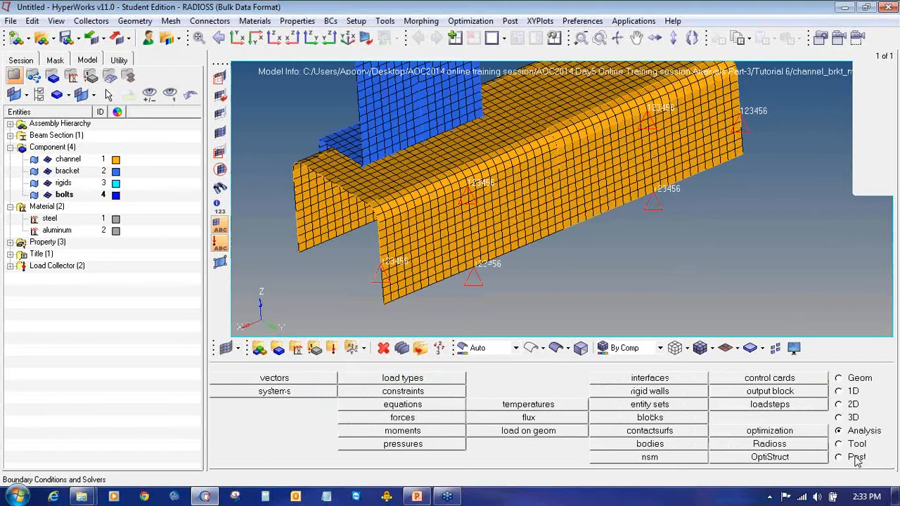
# Map the SPC load collector's constraints from the geometry lines onto the channel mesh and inspect the flange edges.
pyautogui.click(525, 431)
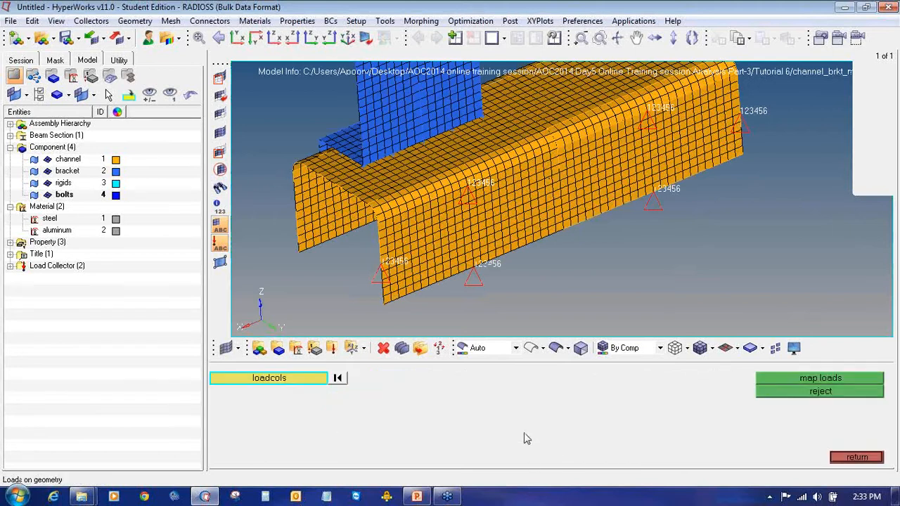
pyautogui.click(293, 382)
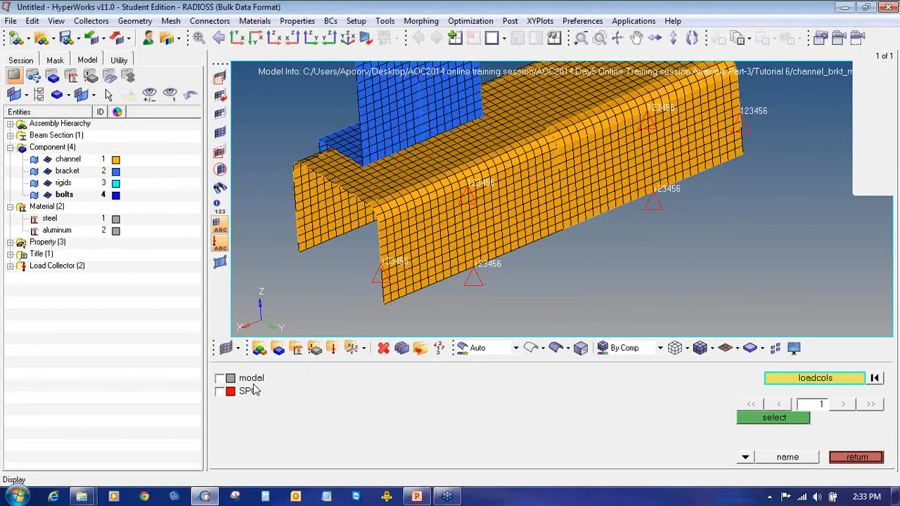
pyautogui.click(749, 419)
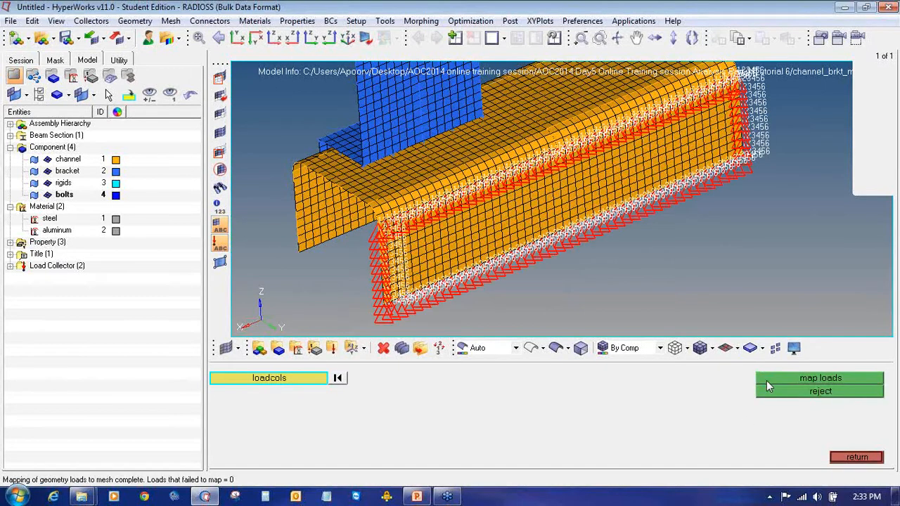
pyautogui.click(847, 458)
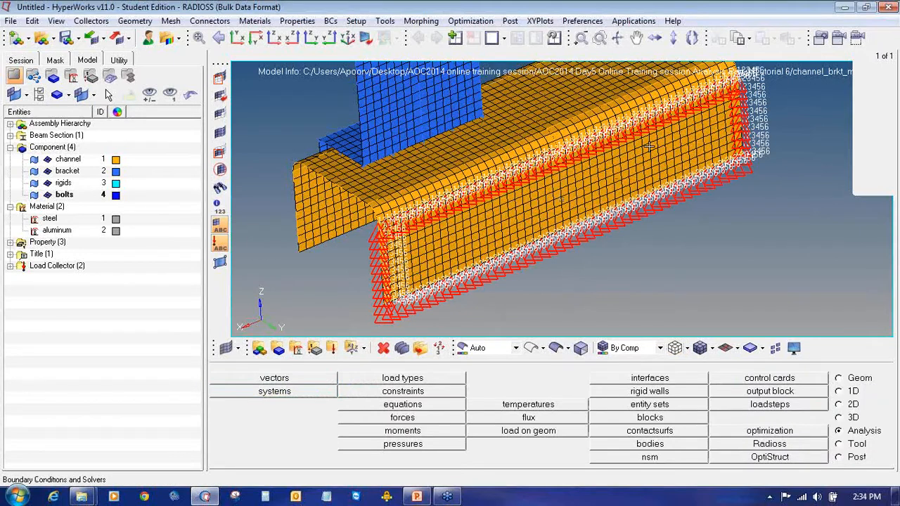
pyautogui.keyDown('ctrl'); pyautogui.moveTo(629, 189); pyautogui.dragTo(400, 234); pyautogui.keyUp('ctrl')
pyautogui.scroll(5, 476, 183)
pyautogui.scroll(-2, 475, 185)
pyautogui.scroll(-5, 476, 185)
pyautogui.scroll(5, 505, 206)
pyautogui.scroll(-5, 504, 206)
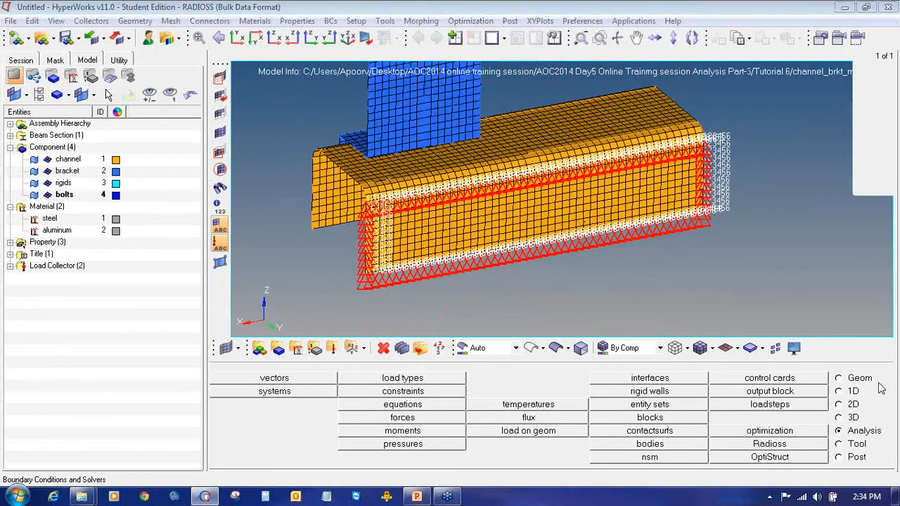
# Create a normal modes load step named normal_modes, using the SPC collector for SPC and the modal collector for METHOD(STRUCT).
pyautogui.click(779, 405)
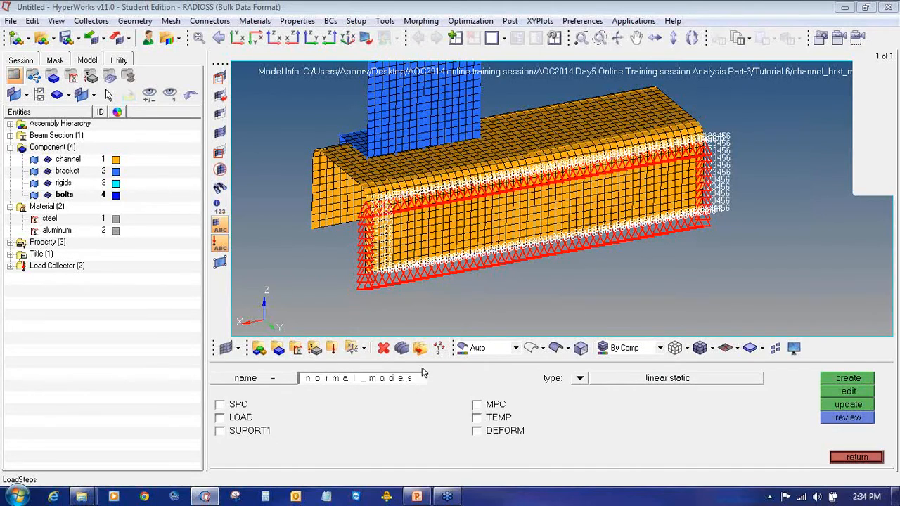
pyautogui.click(580, 378)
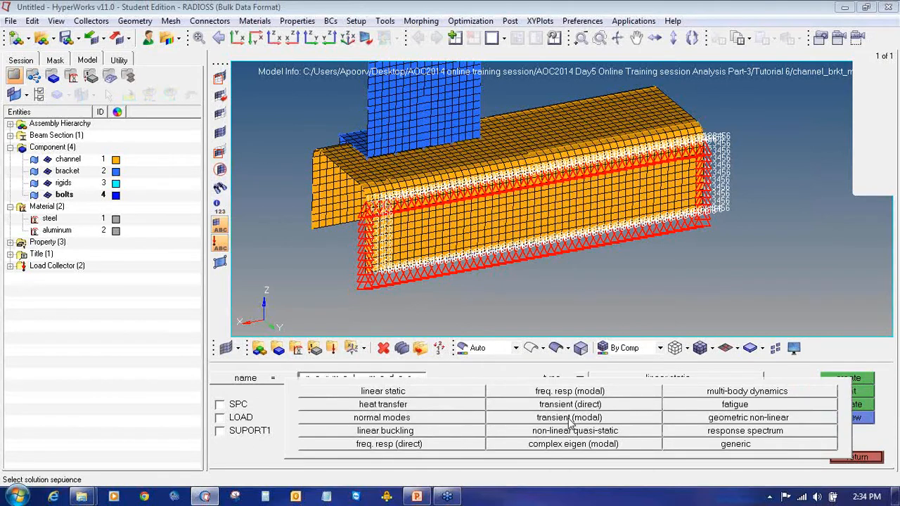
pyautogui.click(432, 419)
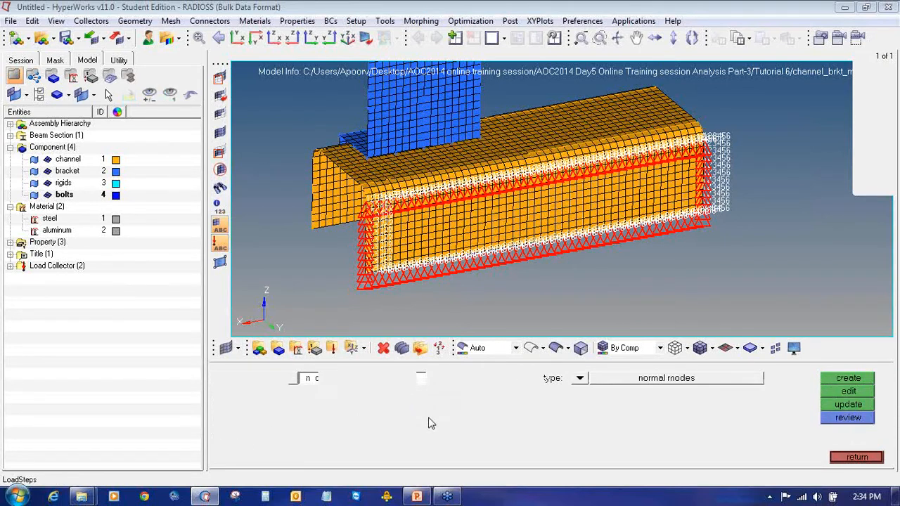
pyautogui.click(237, 407)
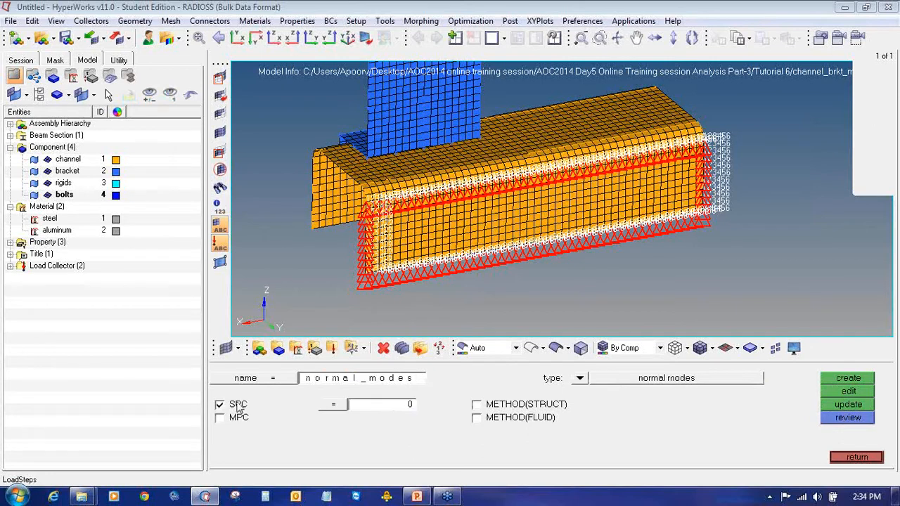
pyautogui.click(499, 411)
pyautogui.click(336, 407)
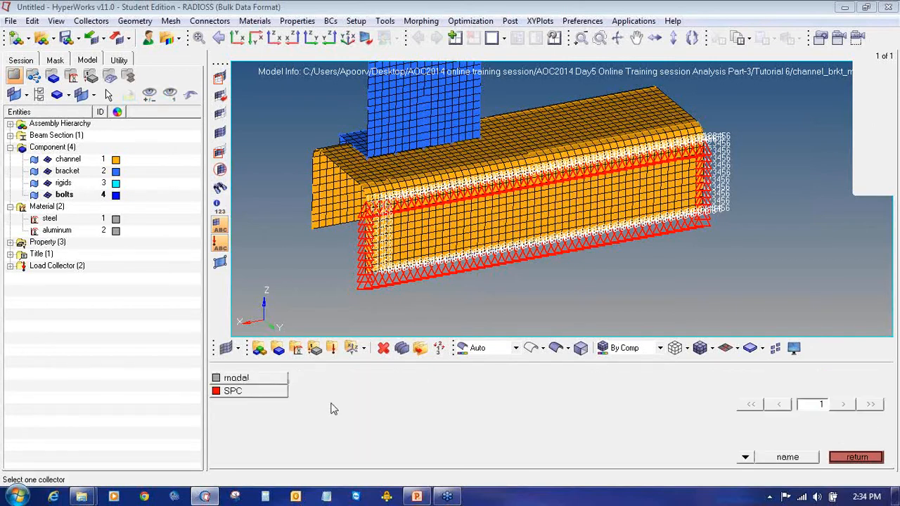
pyautogui.click(263, 394)
pyautogui.click(583, 405)
pyautogui.click(283, 379)
pyautogui.click(848, 378)
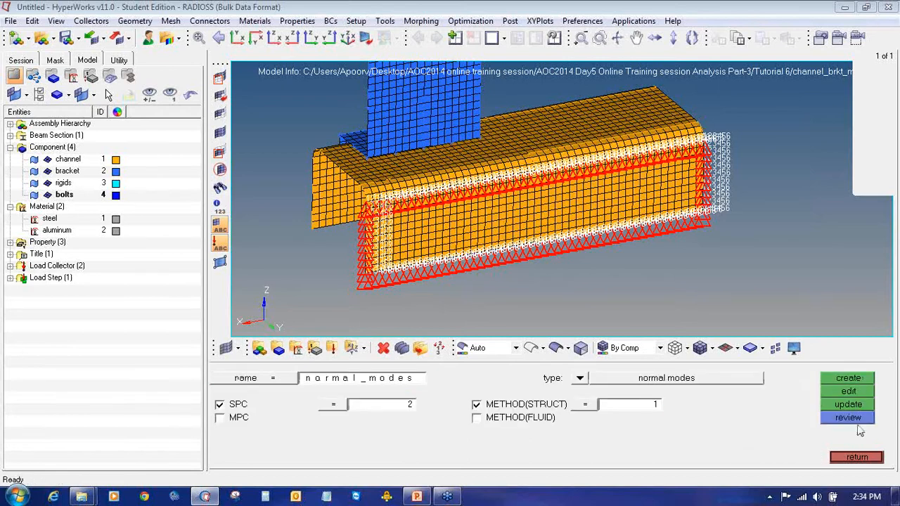
pyautogui.click(858, 457)
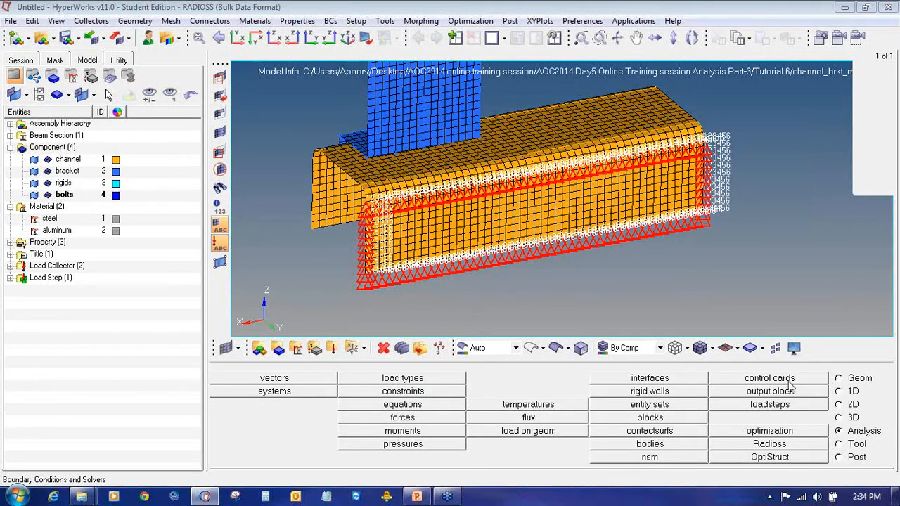
# Add an OUTPUT control card with two outputs, using the keywords H3D and HM.
pyautogui.click(787, 381)
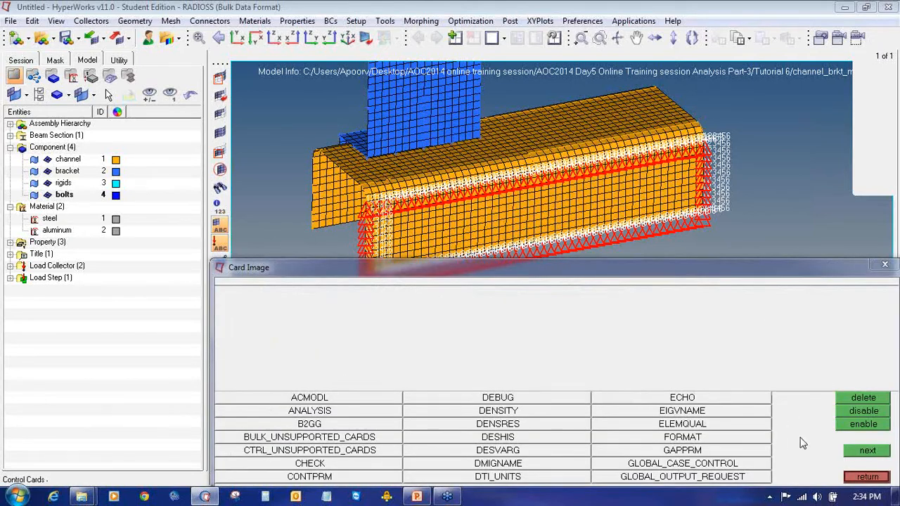
pyautogui.click(847, 453)
pyautogui.click(720, 428)
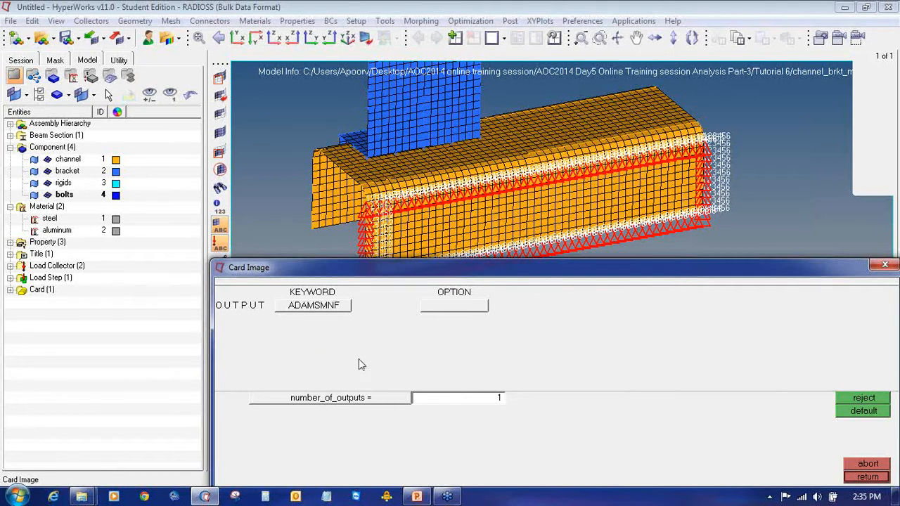
pyautogui.click(313, 305)
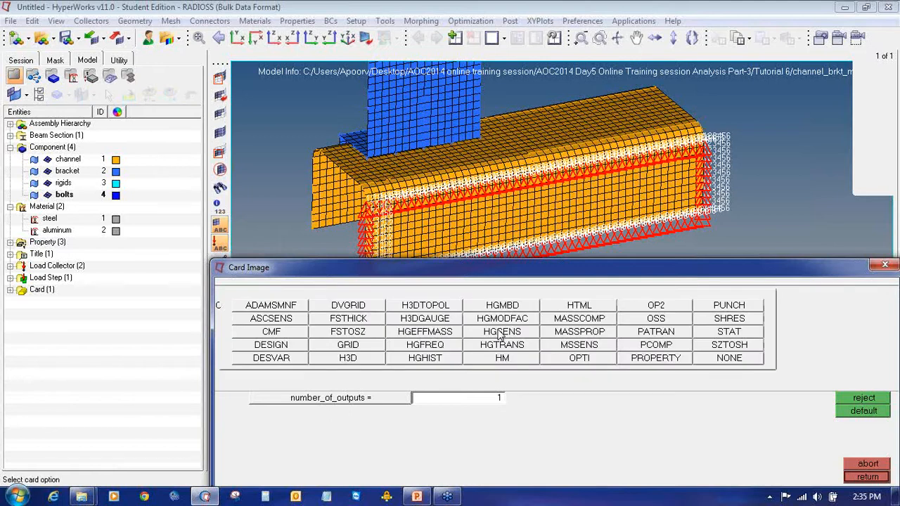
pyautogui.click(378, 360)
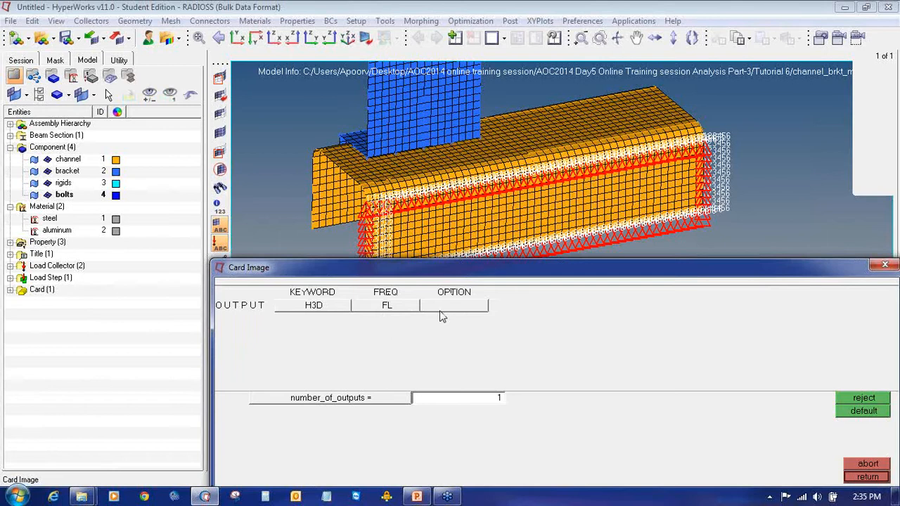
pyautogui.click(481, 401)
pyautogui.write('2')
pyautogui.press('Return')
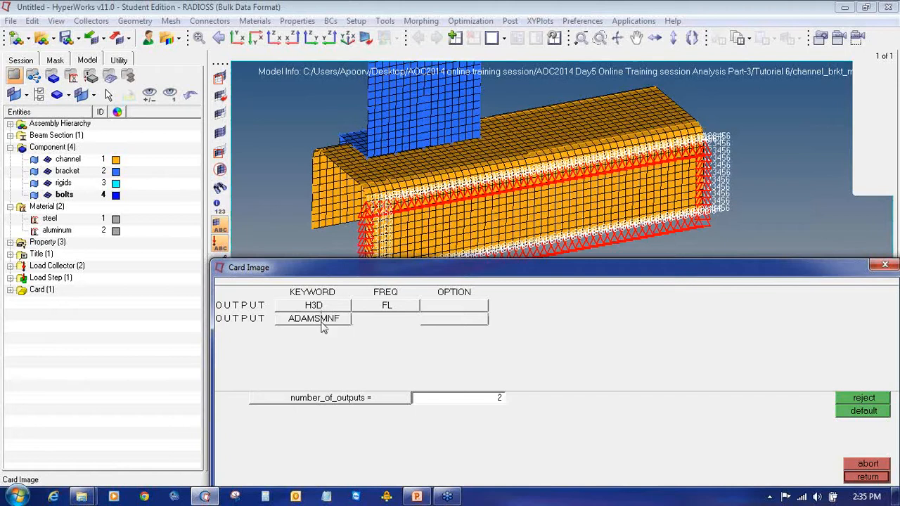
pyautogui.click(322, 327)
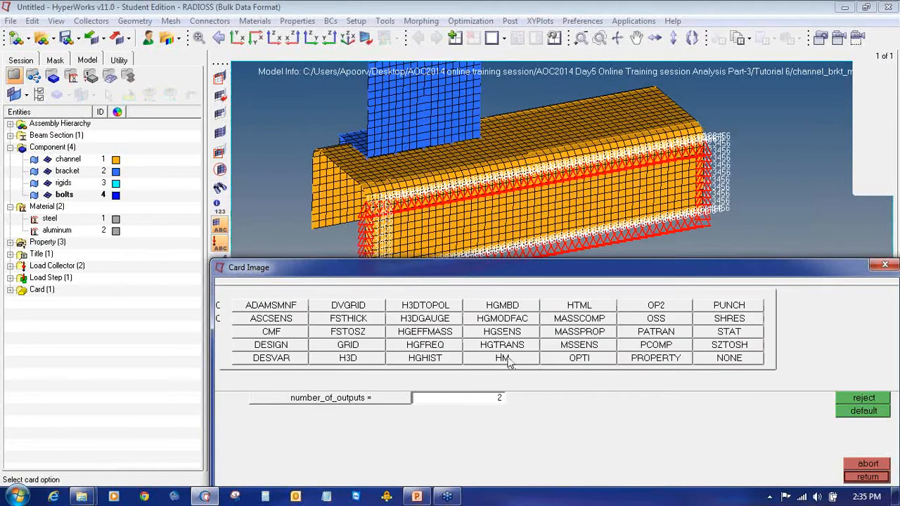
pyautogui.click(510, 363)
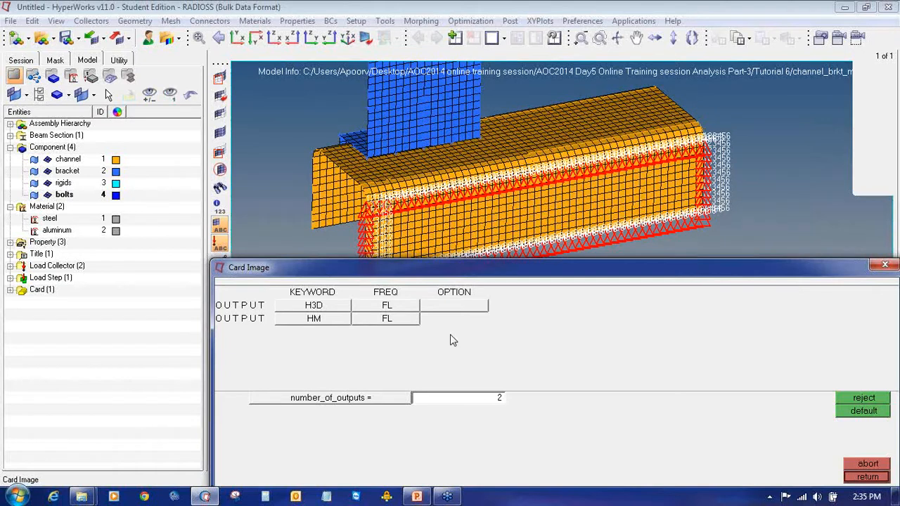
# Set the FREQ option of both the H3D and HM outputs to ALL and close the control cards.
pyautogui.click(388, 307)
pyautogui.click(336, 344)
pyautogui.click(385, 320)
pyautogui.click(336, 357)
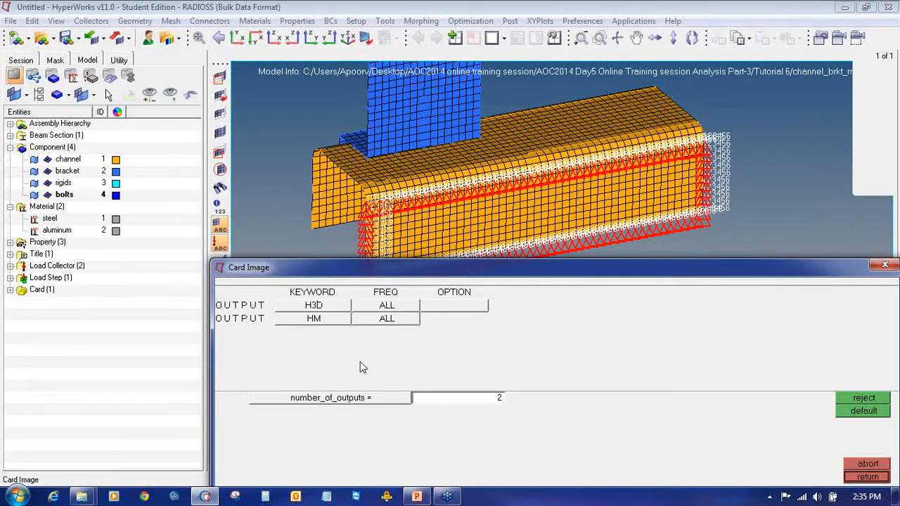
pyautogui.click(852, 478)
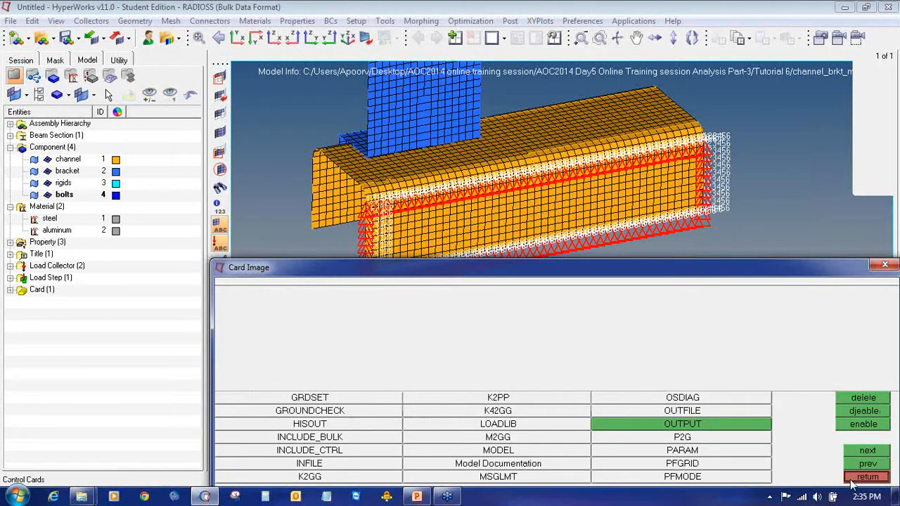
pyautogui.click(852, 480)
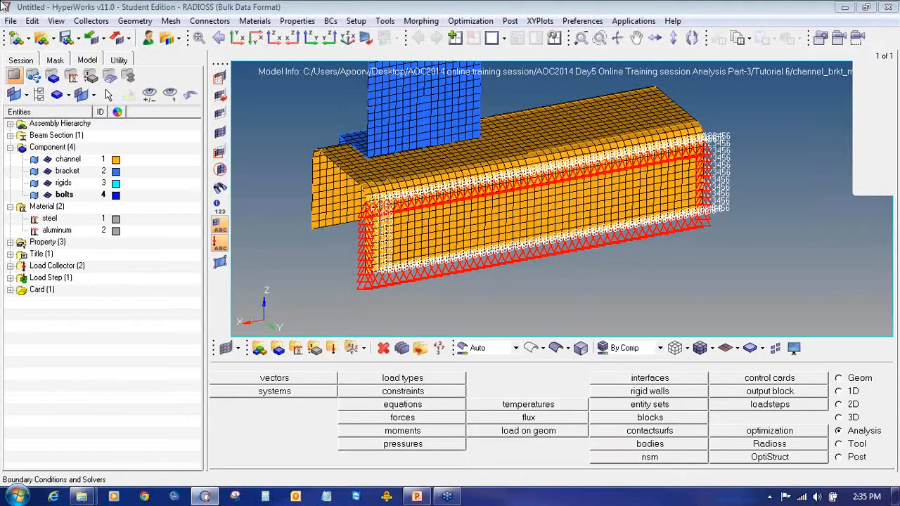
# Save the model as channel_brkt_modal in a new folder named practise inside Tutorial 6.
pyautogui.click(10, 20)
pyautogui.moveTo(63, 90)
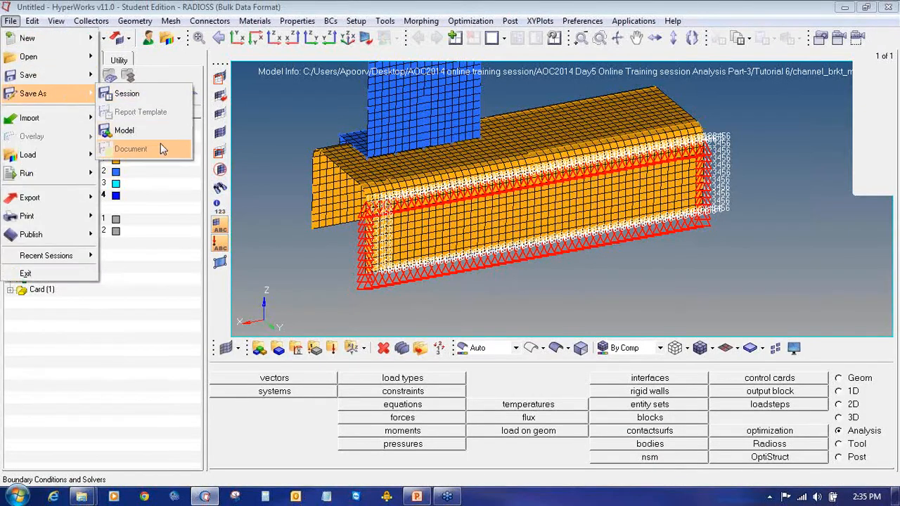
pyautogui.click(160, 141)
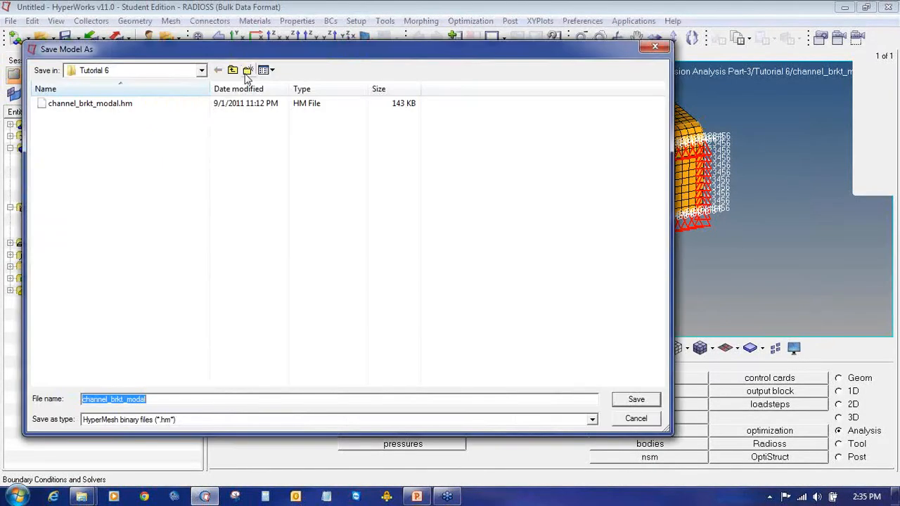
pyautogui.click(247, 70)
pyautogui.write('practise')
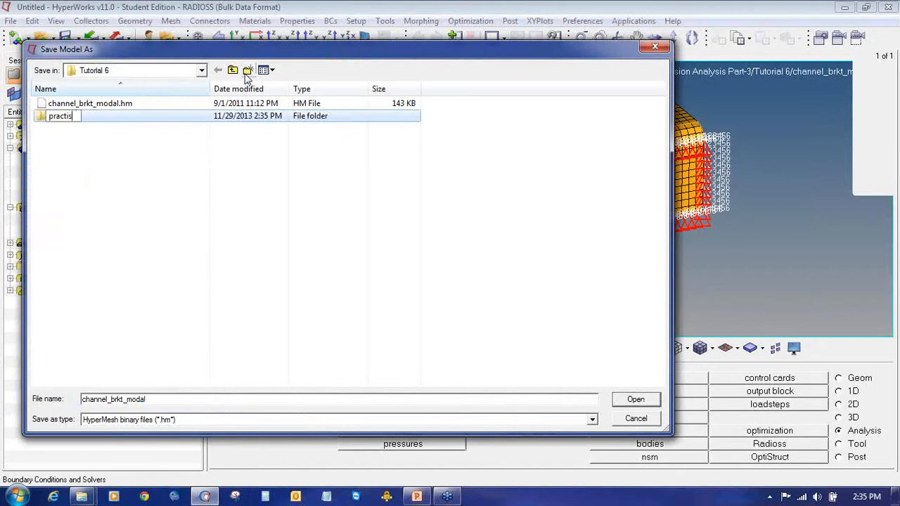
pyautogui.press('Return')
pyautogui.press('Return')
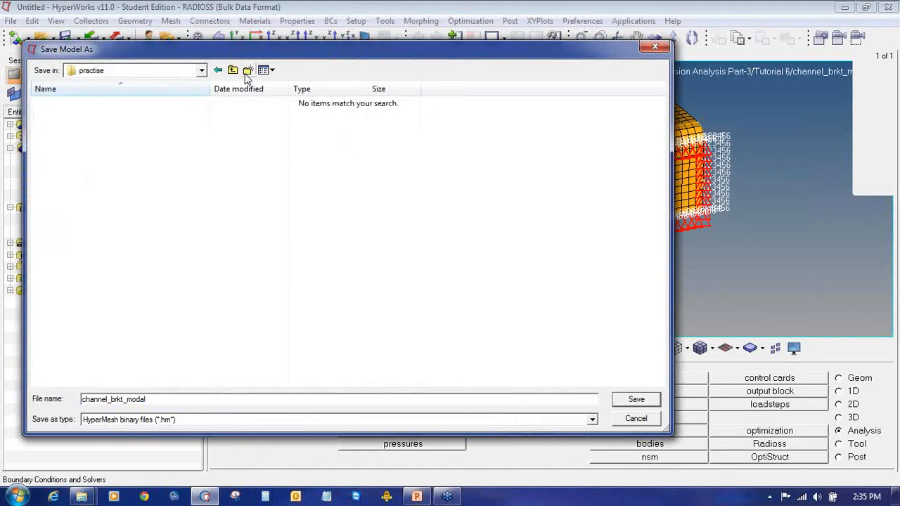
pyautogui.click(648, 400)
# Run the Radioss analysis of channel_brkt_modal.fem with export options set to all, and close the solver window when it finishes.
pyautogui.click(806, 447)
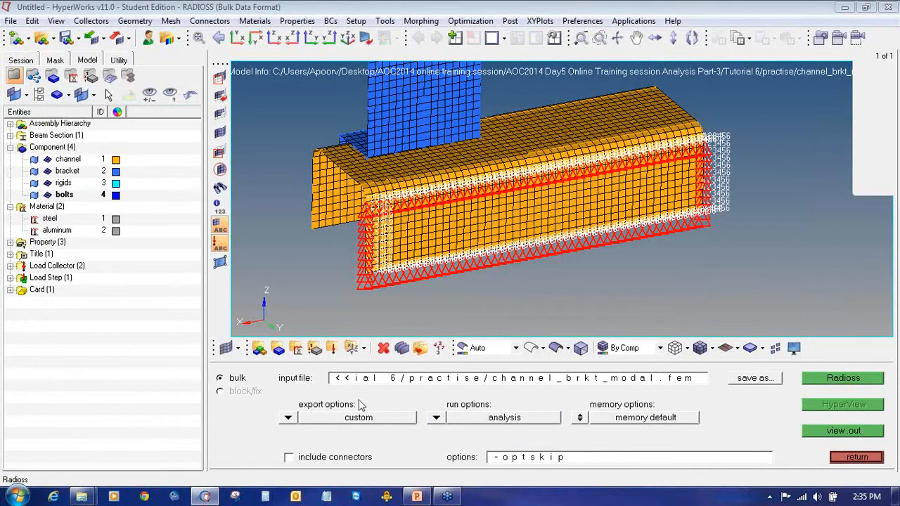
pyautogui.click(302, 419)
pyautogui.click(295, 418)
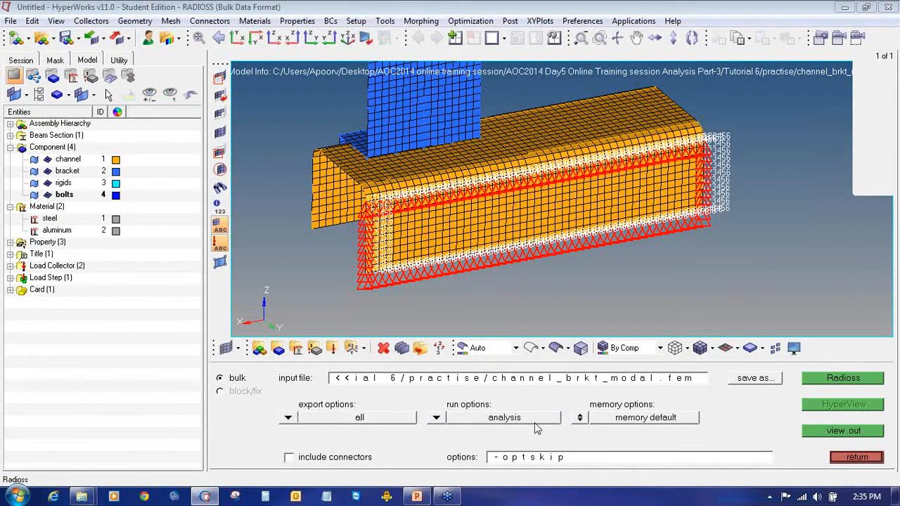
pyautogui.click(820, 380)
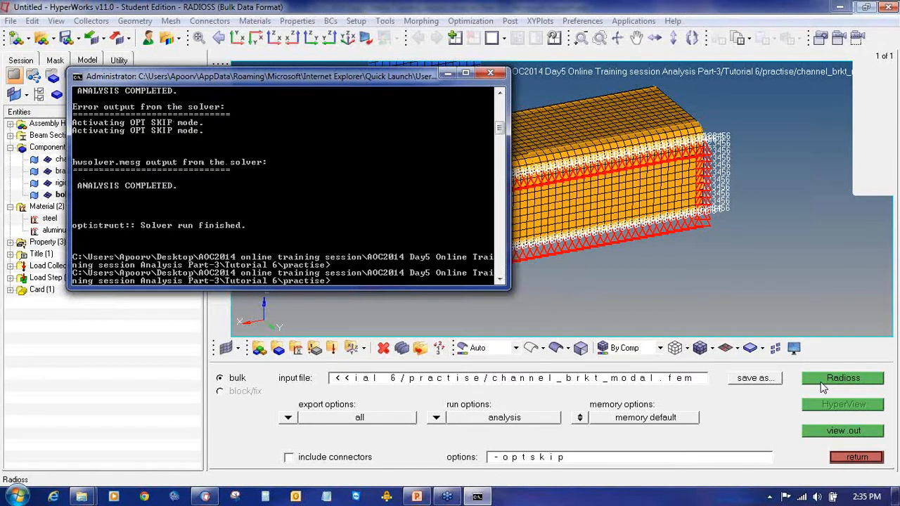
pyautogui.click(490, 72)
# Split the page into two side-by-side windows and load channel_brkt_modal.h3d from Tutorial 6's practise folder into the second as model and results.
pyautogui.click(503, 38)
pyautogui.click(551, 59)
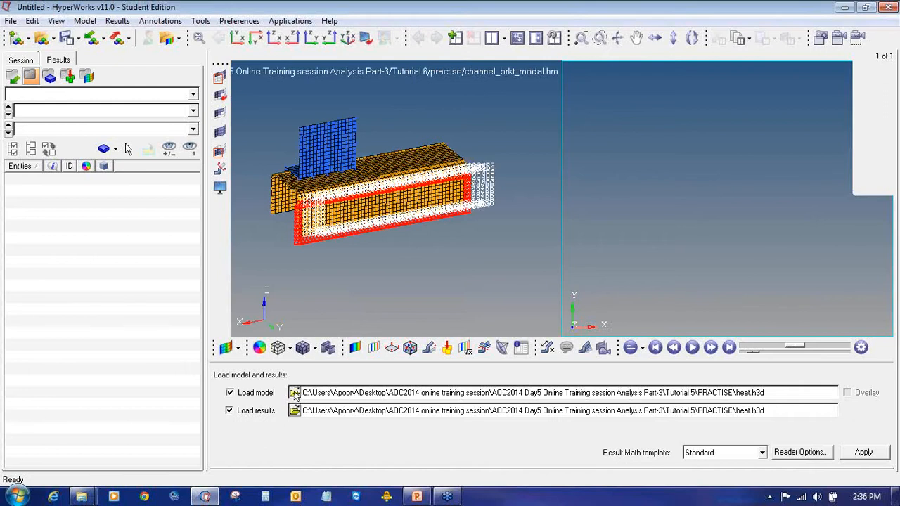
pyautogui.click(294, 393)
pyautogui.click(233, 70)
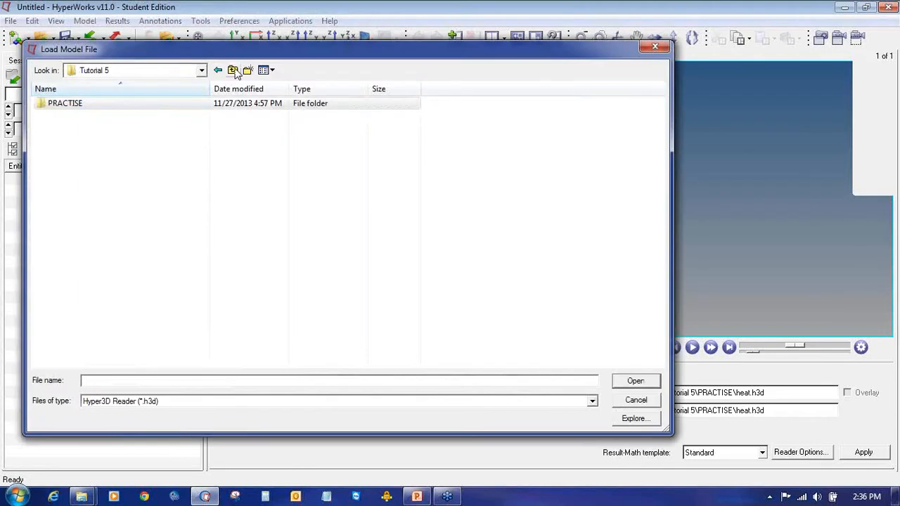
pyautogui.click(235, 73)
pyautogui.doubleClick(141, 167)
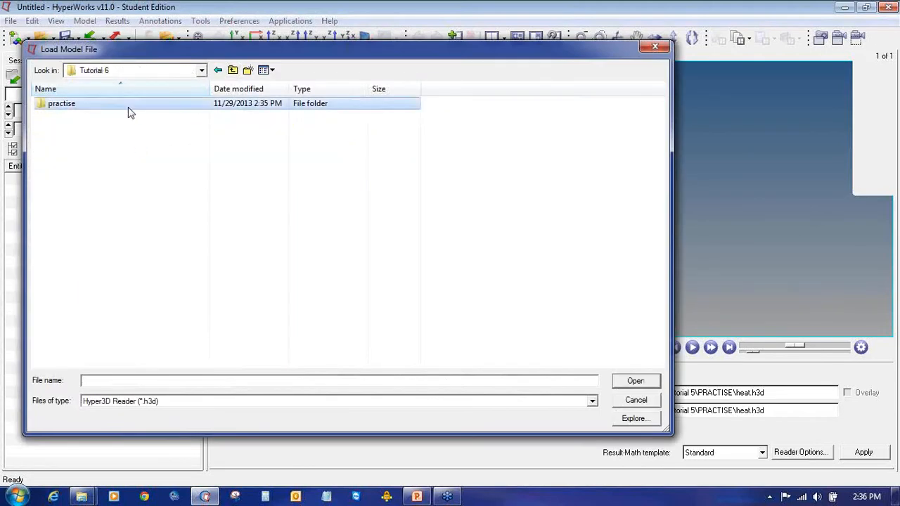
pyautogui.doubleClick(128, 107)
pyautogui.click(129, 107)
pyautogui.doubleClick(129, 107)
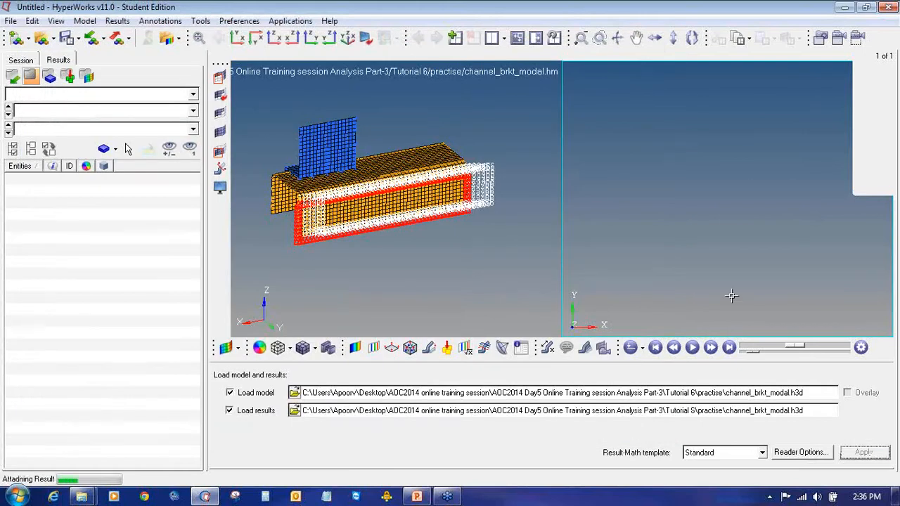
# Expand the results window to fill the page and inspect the deformed channel and bracket from several angles.
pyautogui.keyDown('ctrl'); pyautogui.moveTo(764, 207); pyautogui.dragTo(797, 221); pyautogui.keyUp('ctrl')
pyautogui.keyDown('ctrl'); pyautogui.scroll(-5, 797, 221); pyautogui.keyUp('ctrl')
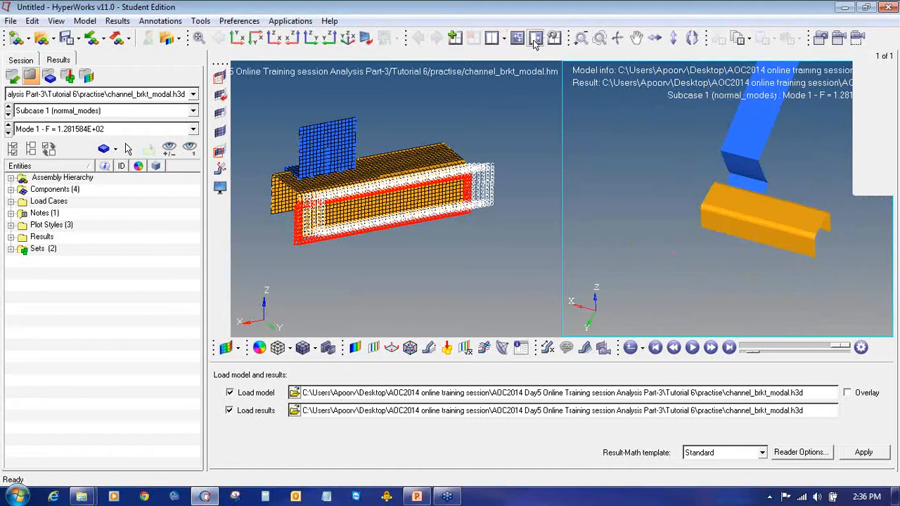
pyautogui.click(518, 40)
pyautogui.keyDown('ctrl'); pyautogui.moveTo(638, 183); pyautogui.dragTo(551, 204, button='right'); pyautogui.keyUp('ctrl')
pyautogui.keyDown('ctrl'); pyautogui.scroll(-5, 562, 210); pyautogui.keyUp('ctrl')
pyautogui.keyDown('ctrl'); pyautogui.moveTo(565, 213); pyautogui.dragTo(681, 234); pyautogui.keyUp('ctrl')
pyautogui.keyDown('ctrl'); pyautogui.scroll(5, 584, 231); pyautogui.keyUp('ctrl')
pyautogui.keyDown('ctrl'); pyautogui.moveTo(584, 231); pyautogui.dragTo(633, 243); pyautogui.keyUp('ctrl')
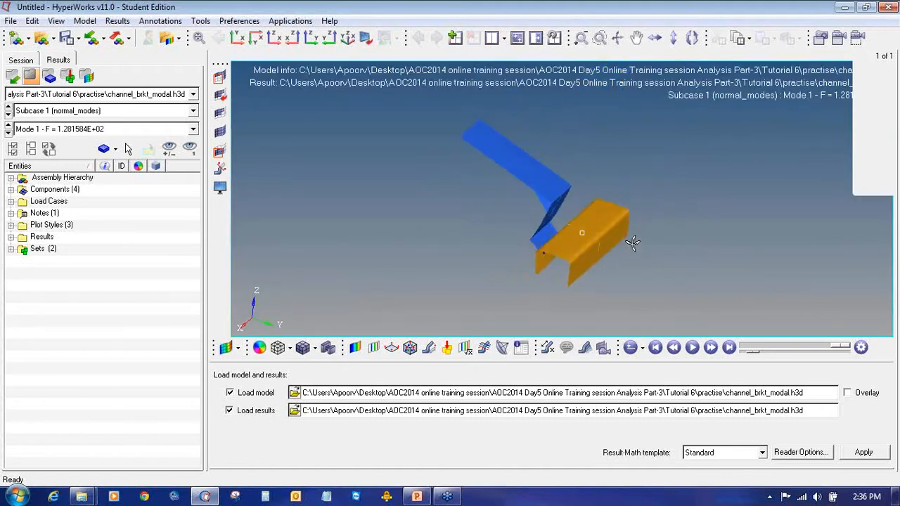
# Set the deformed shape's uniform scale factor to 0.01 and play the mode 1 animation in modal animation mode.
pyautogui.click(429, 348)
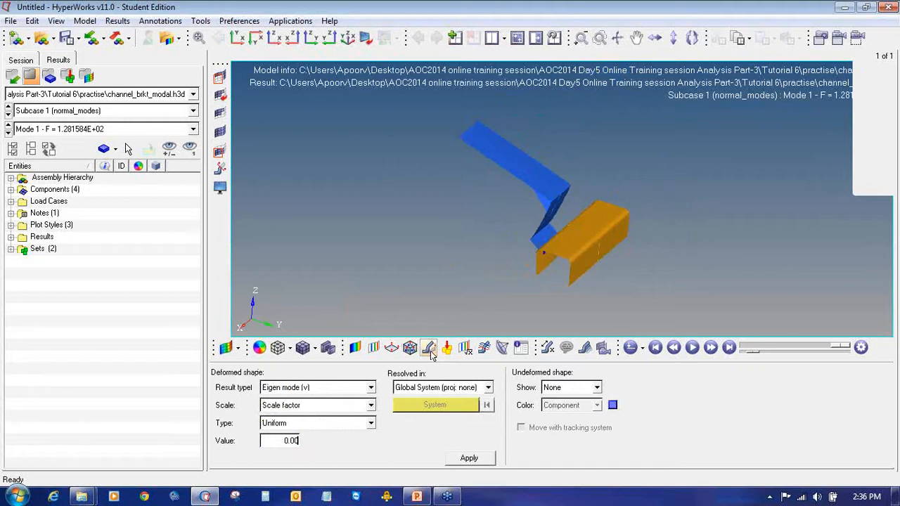
pyautogui.write('1')
pyautogui.press('Return')
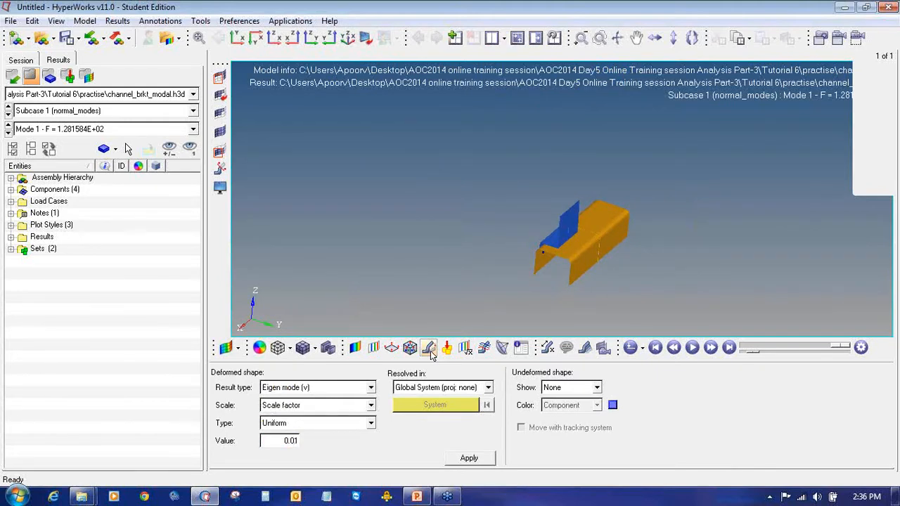
pyautogui.click(630, 347)
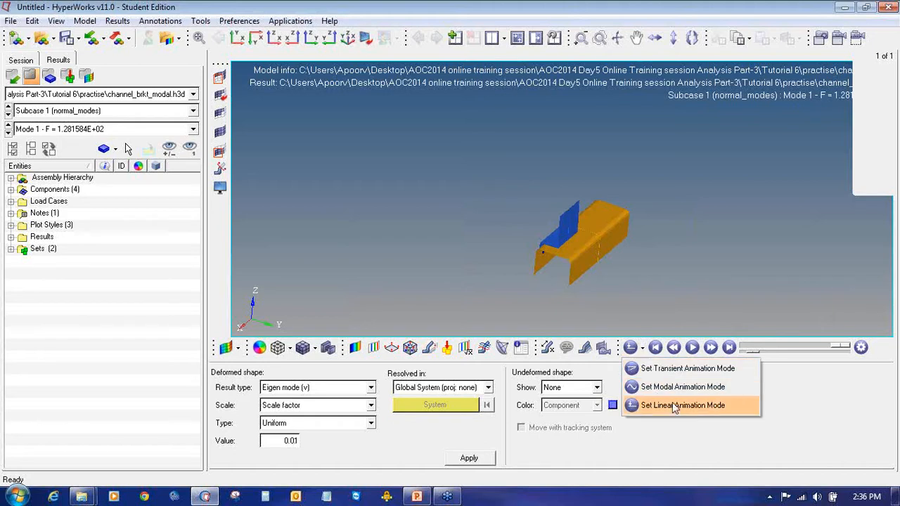
pyautogui.click(693, 391)
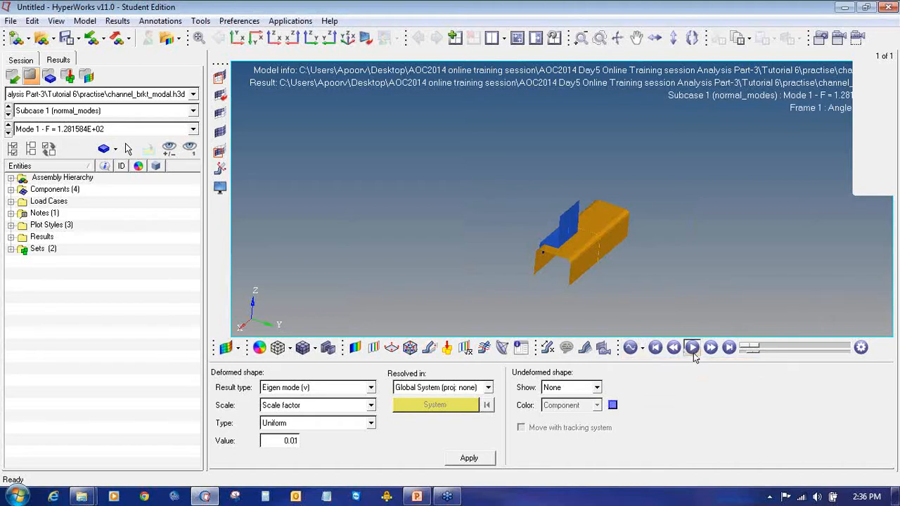
pyautogui.click(692, 351)
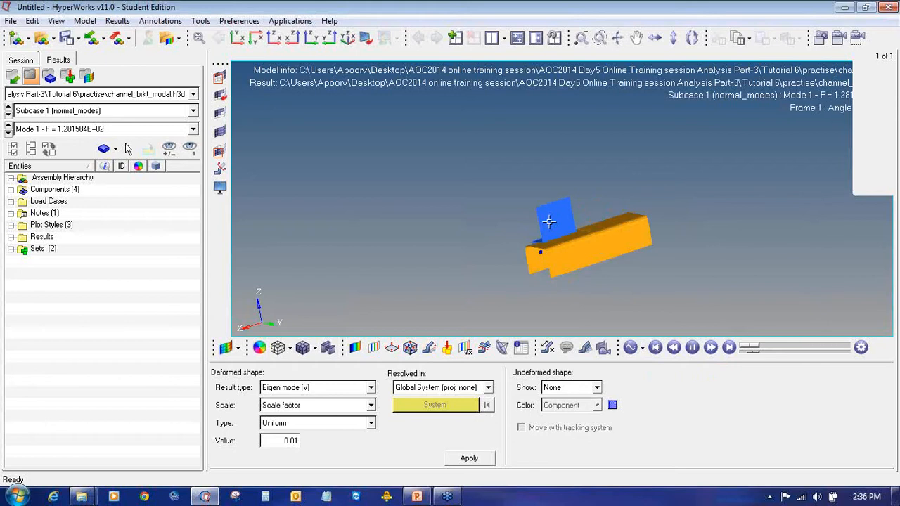
# Set the deformed shape's uniform scale factor to 0.001, apply it and view the bracket from another angle.
pyautogui.click(289, 441)
pyautogui.write('0')
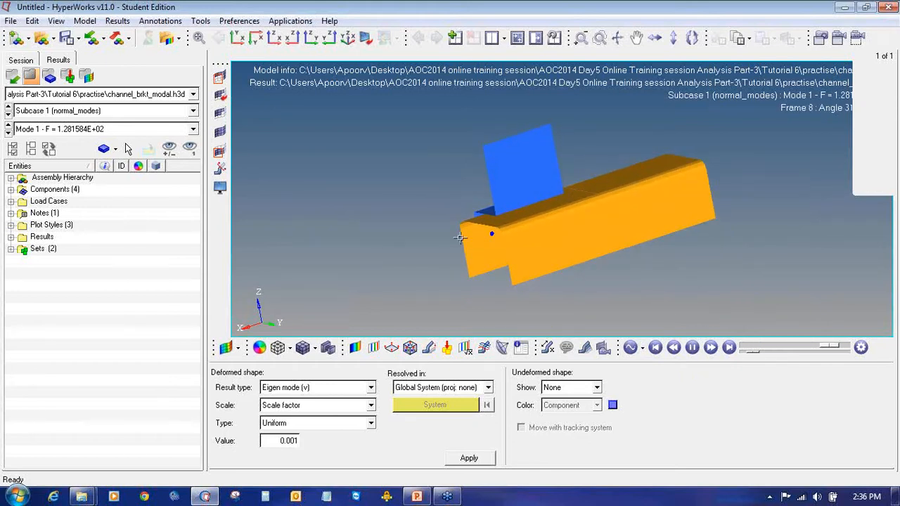
pyautogui.click(460, 462)
pyautogui.keyDown('ctrl'); pyautogui.moveTo(556, 210); pyautogui.dragTo(606, 212); pyautogui.keyUp('ctrl')
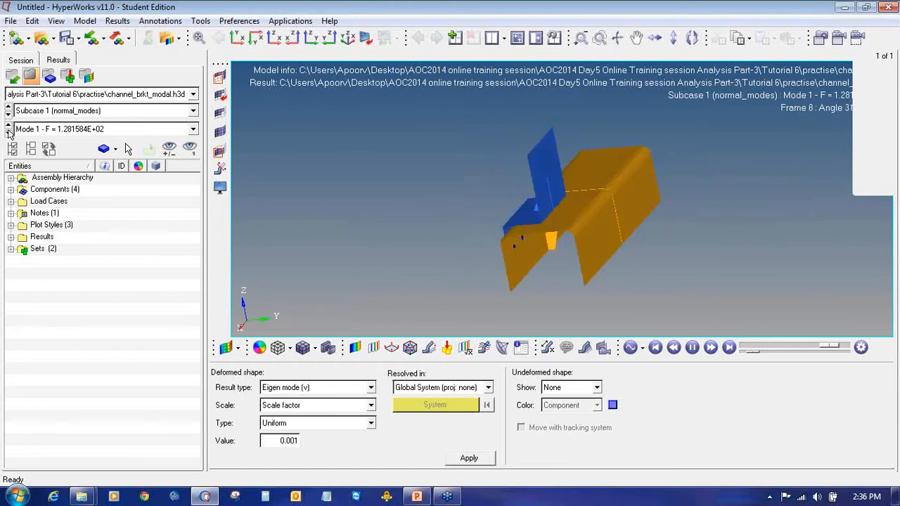
# Advance the results to mode 3 and apply an Eigen Mode magnitude contour to the model.
pyautogui.click(7, 133)
pyautogui.click(8, 134)
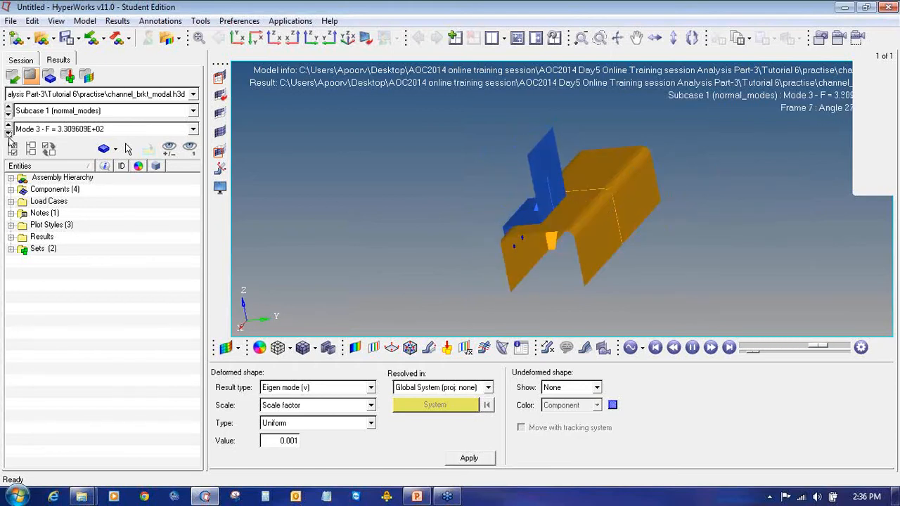
pyautogui.click(355, 347)
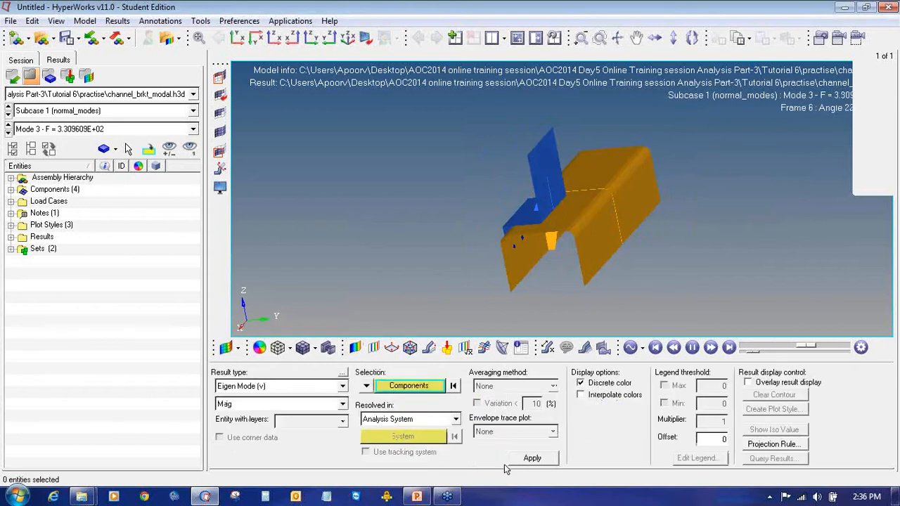
pyautogui.click(520, 463)
pyautogui.keyDown('ctrl'); pyautogui.moveTo(567, 203); pyautogui.dragTo(516, 194); pyautogui.keyUp('ctrl')
pyautogui.click(542, 459)
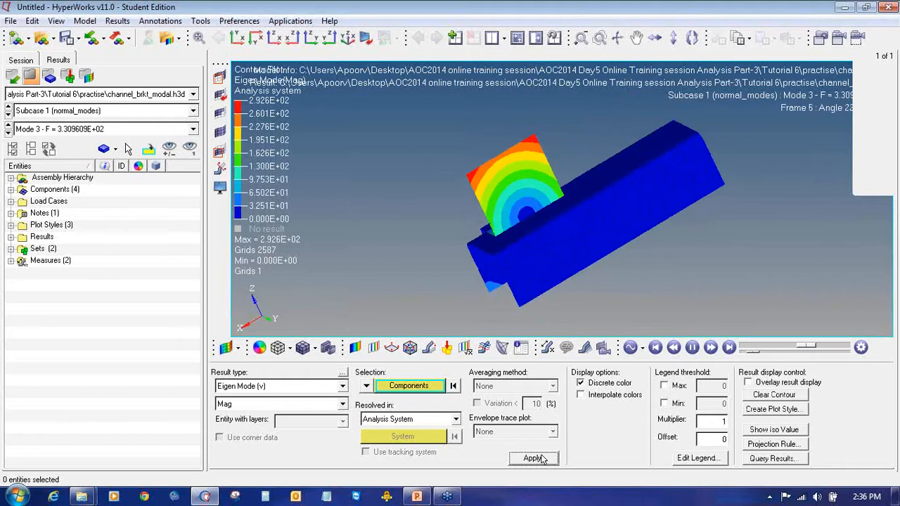
# Step through the modes in both directions to compare their contours, stopping at mode 4.
pyautogui.click(9, 126)
pyautogui.click(8, 125)
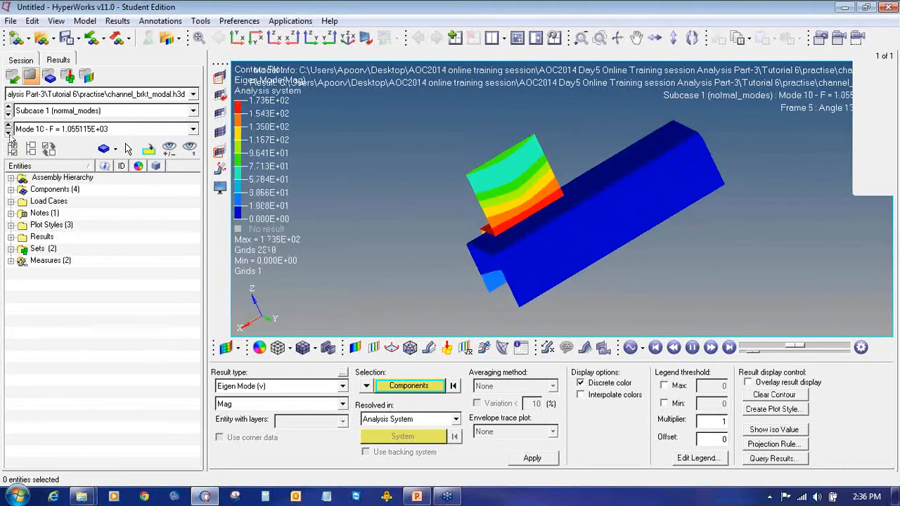
pyautogui.click(8, 133)
pyautogui.click(7, 133)
pyautogui.click(7, 133)
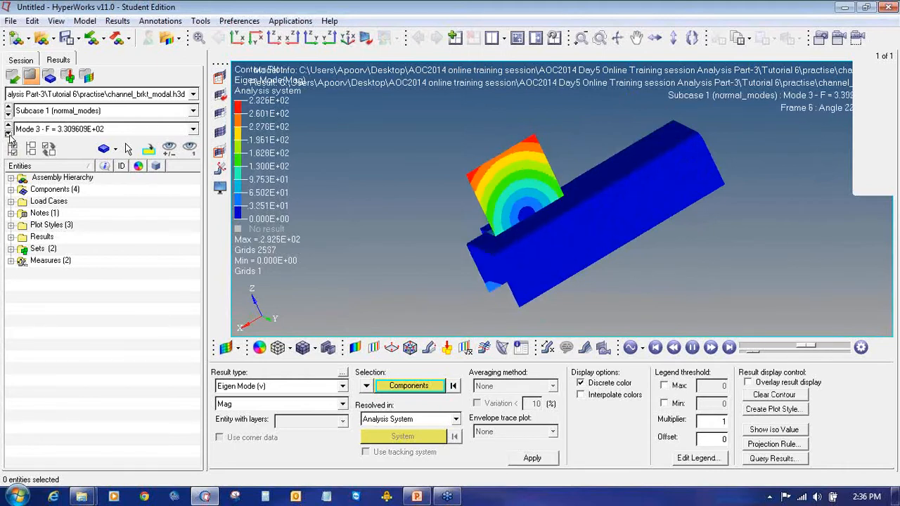
pyautogui.click(7, 133)
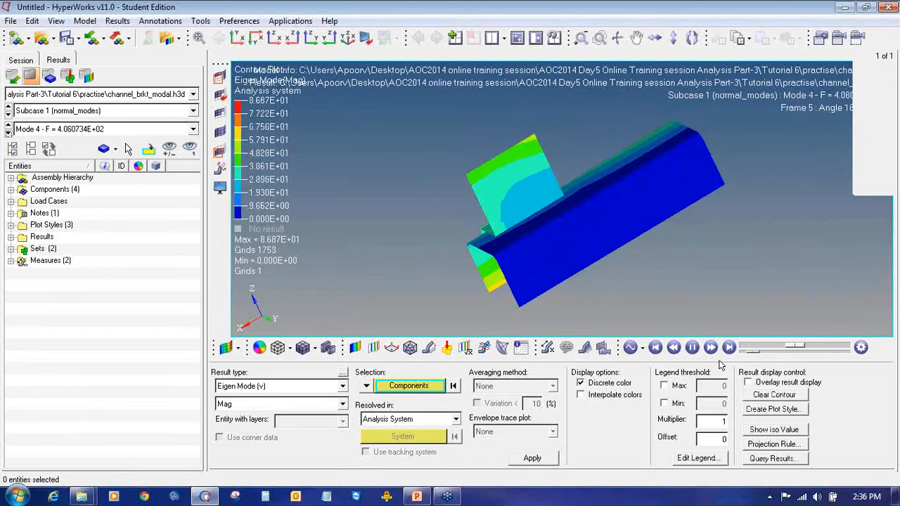
# Set the deformed shape's uniform scale factor to 0.1.
pyautogui.click(428, 348)
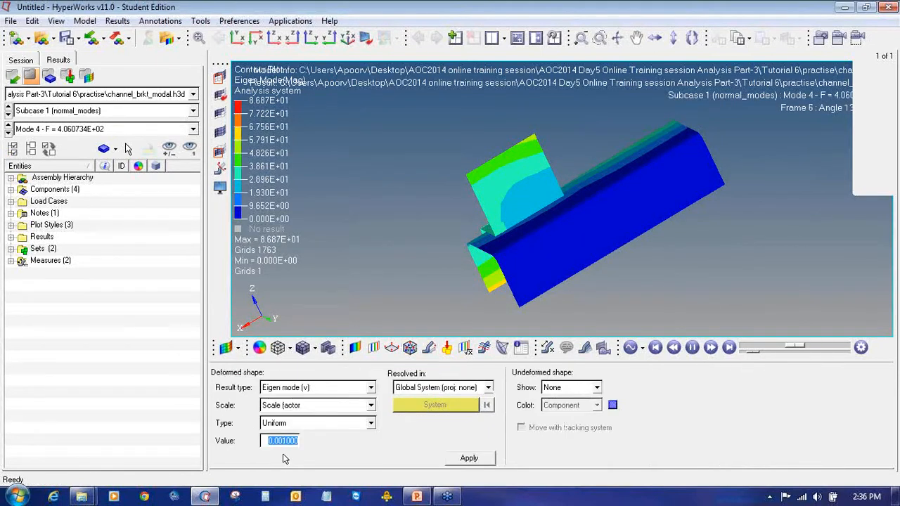
pyautogui.write('0.00')
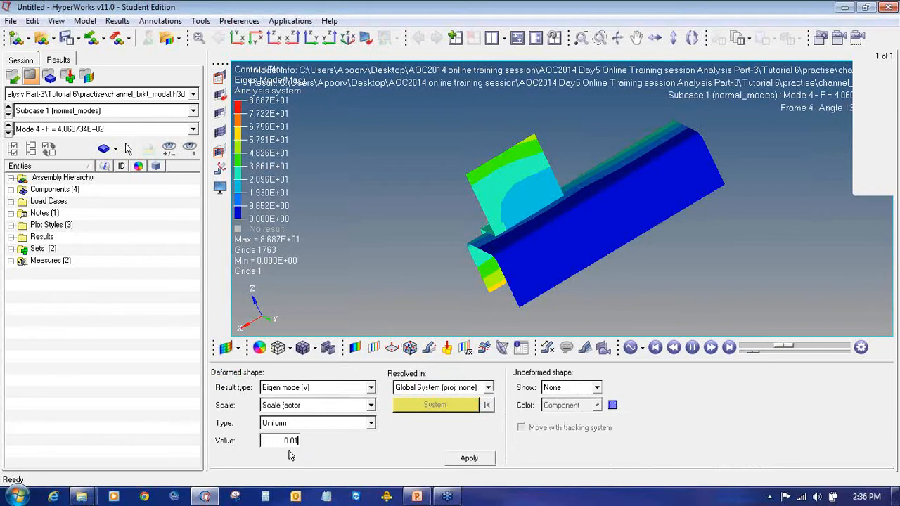
pyautogui.press('BackSpace')
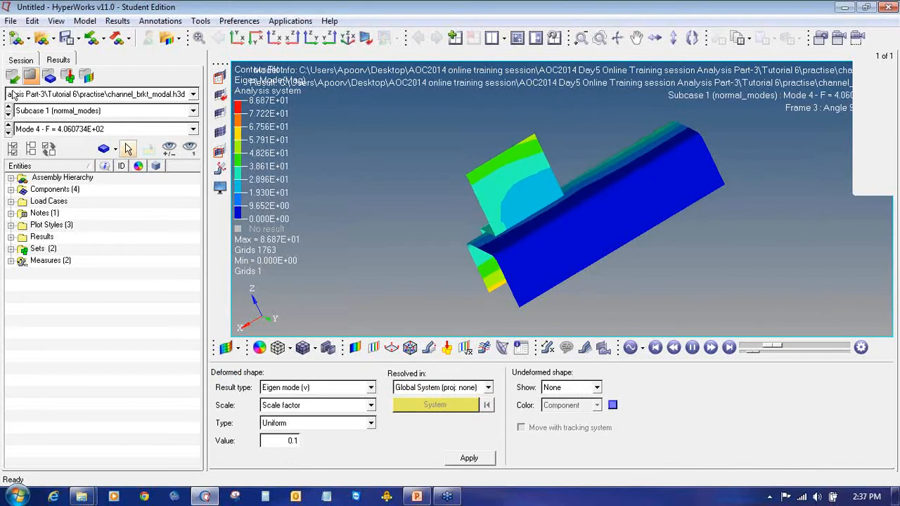
# Step through modes 5 to 9 and examine the bracket's deformation, including from the channel's open end.
pyautogui.click(8, 133)
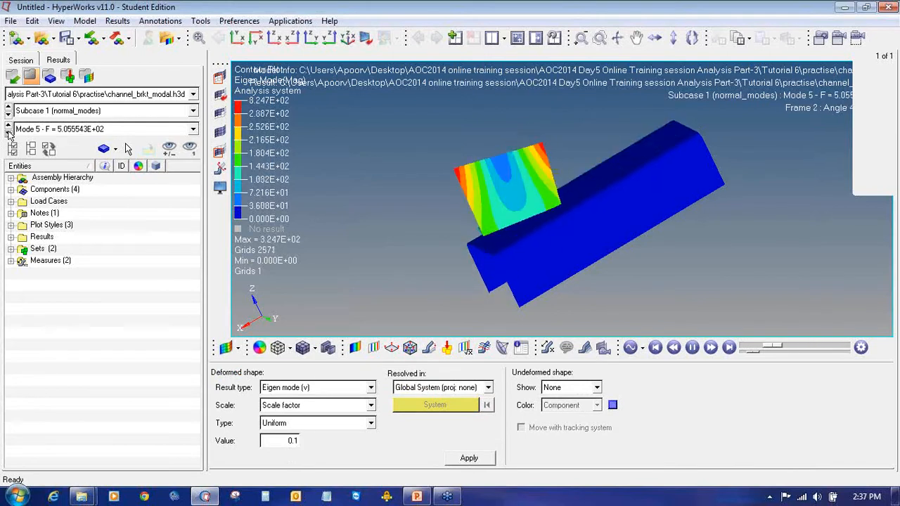
pyautogui.click(8, 133)
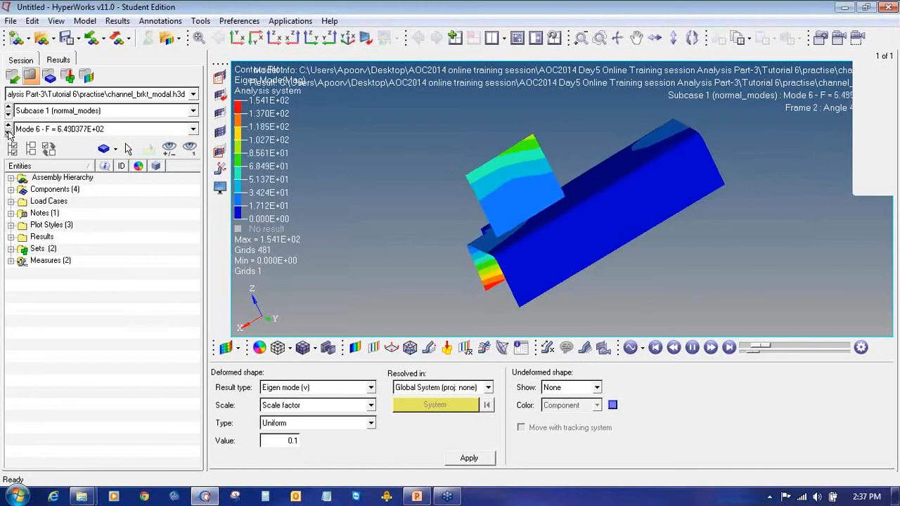
pyautogui.click(7, 133)
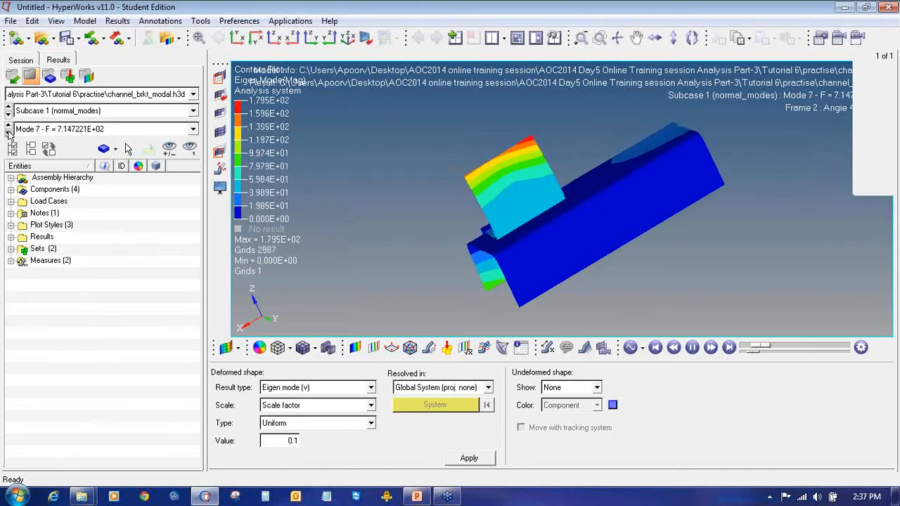
pyautogui.click(8, 132)
pyautogui.click(8, 133)
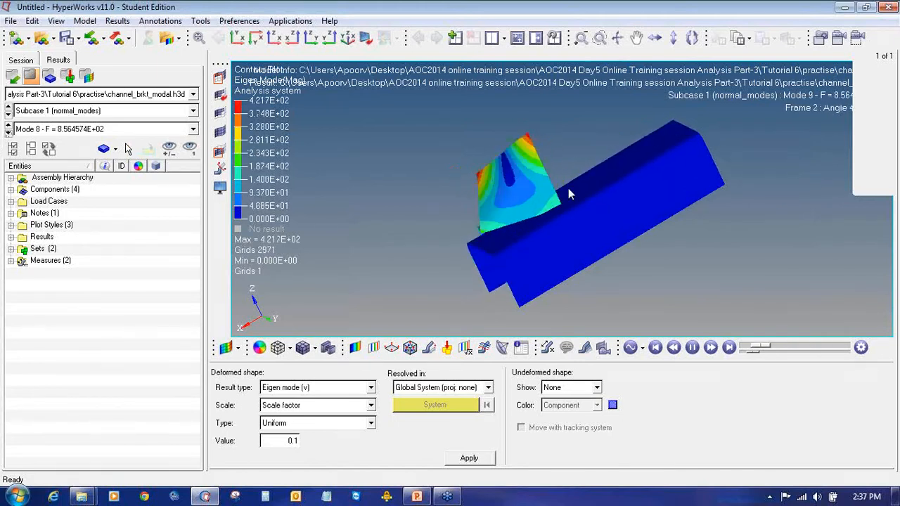
pyautogui.keyDown('ctrl'); pyautogui.moveTo(599, 202); pyautogui.dragTo(599, 165); pyautogui.keyUp('ctrl')
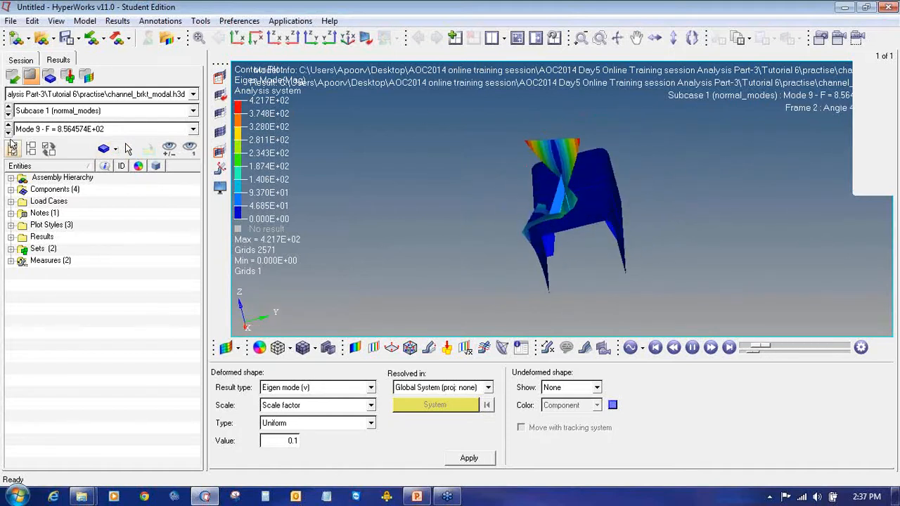
# Cycle past the last mode back to mode 1 and step up to mode 6, examining each animated shape.
pyautogui.click(8, 132)
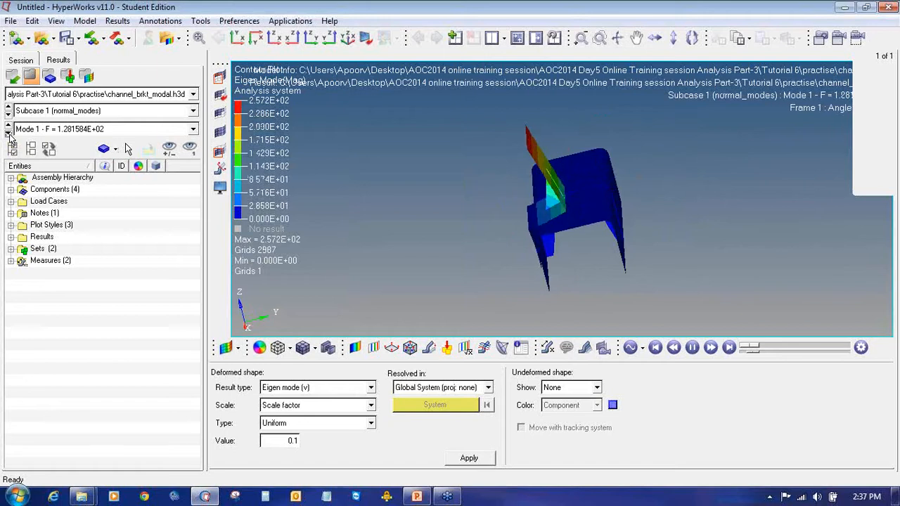
pyautogui.click(8, 132)
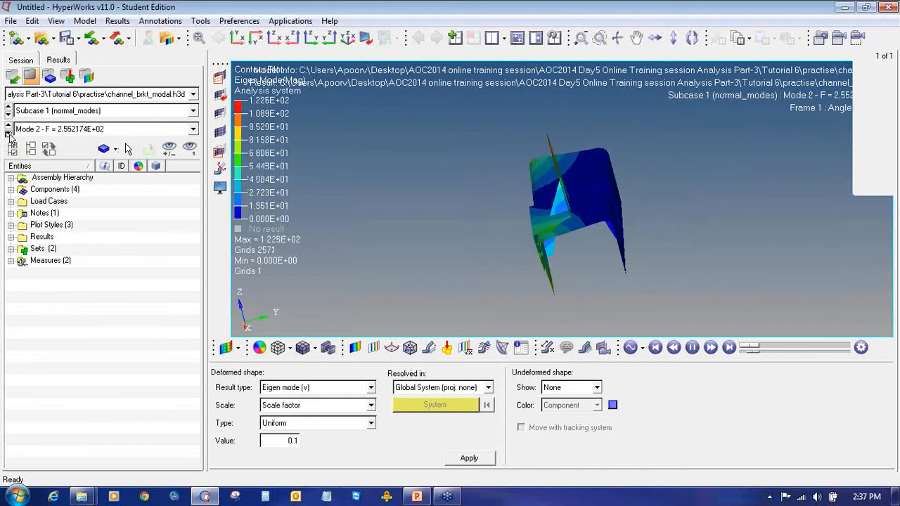
pyautogui.click(8, 133)
pyautogui.click(8, 133)
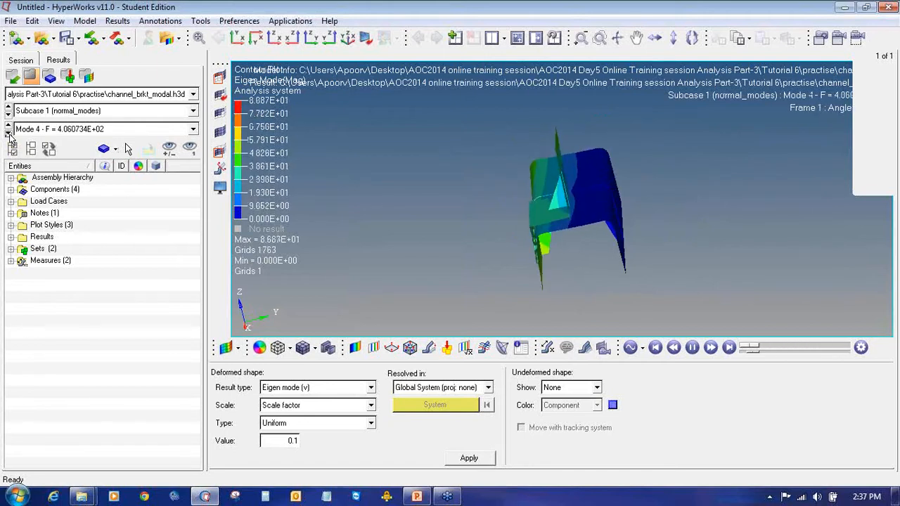
pyautogui.click(7, 133)
pyautogui.click(8, 132)
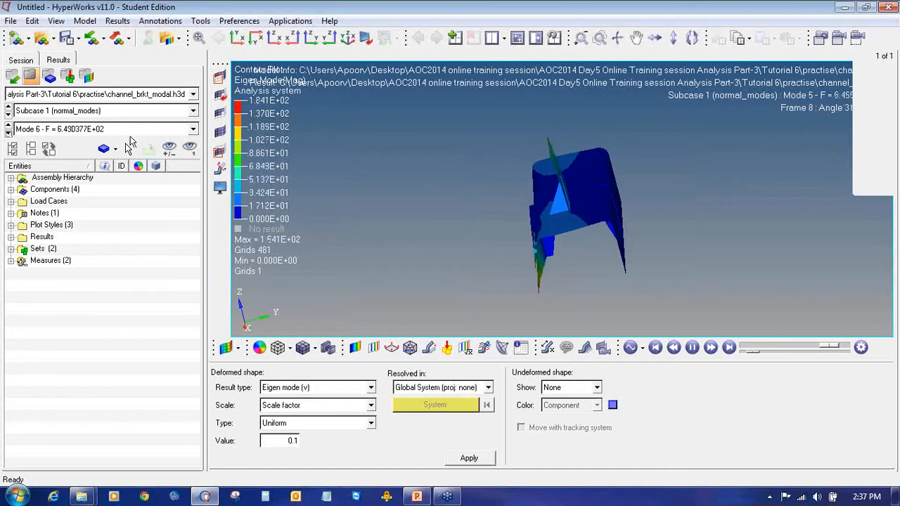